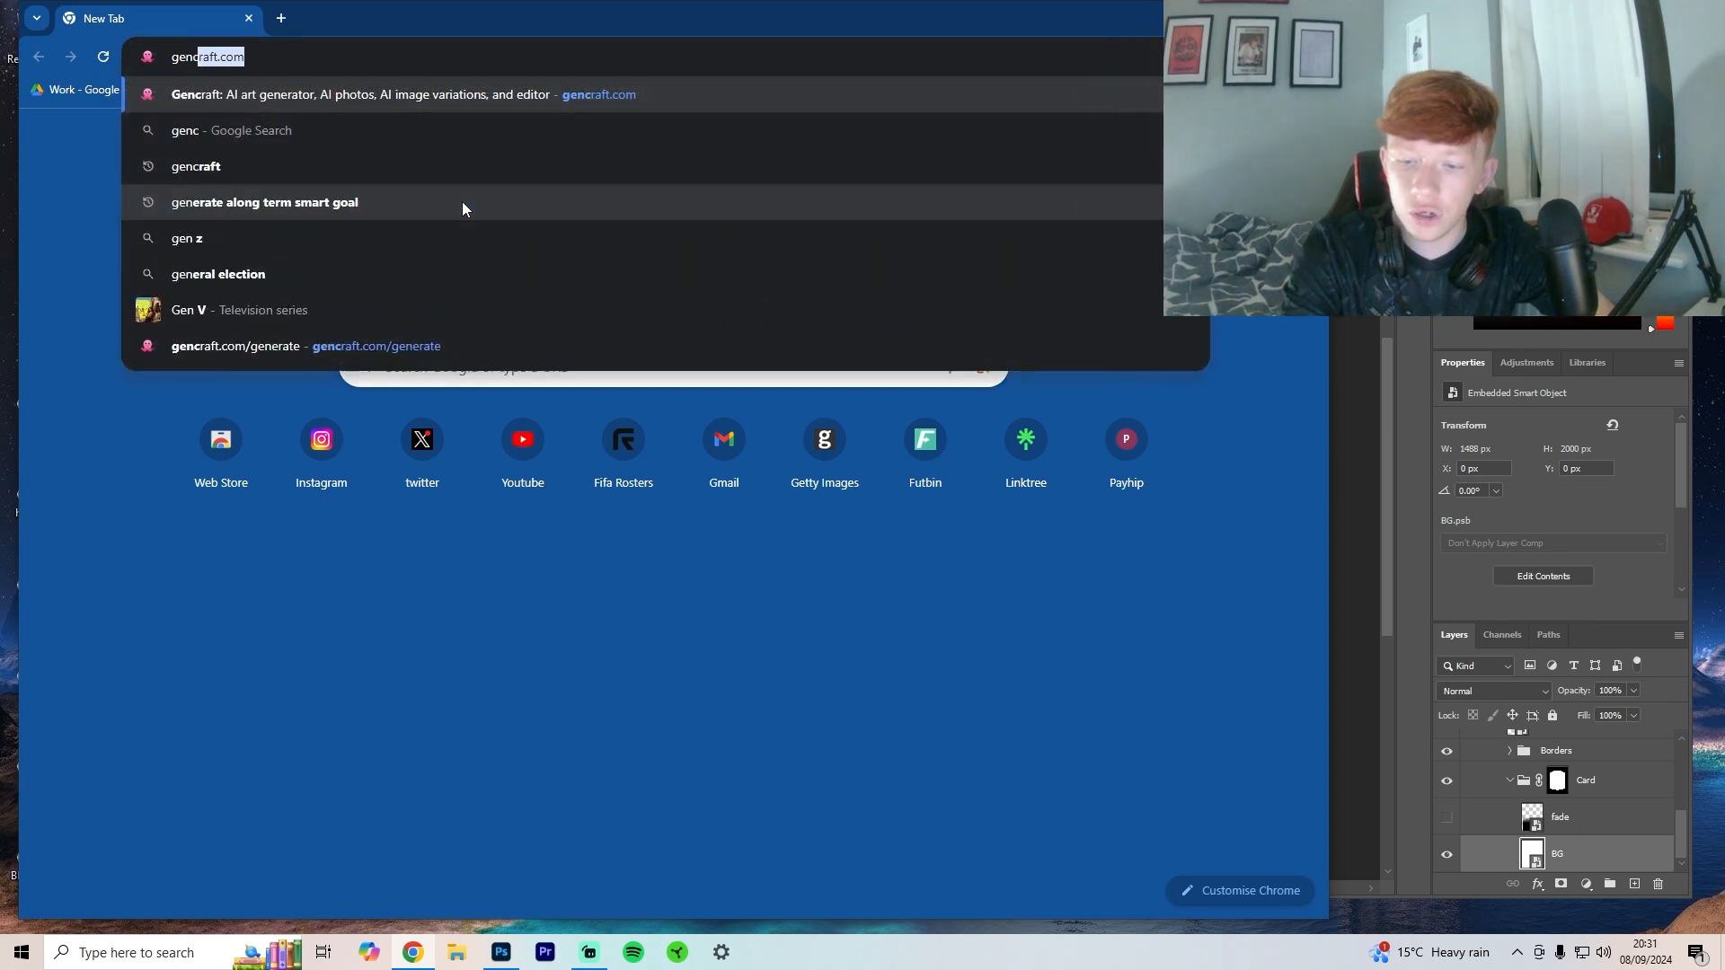
Step: Open gencraft.com and load the FifaRosters card creator (fifarosters.com/create-card) in a second tab
{"action": "key", "text": "Return"}
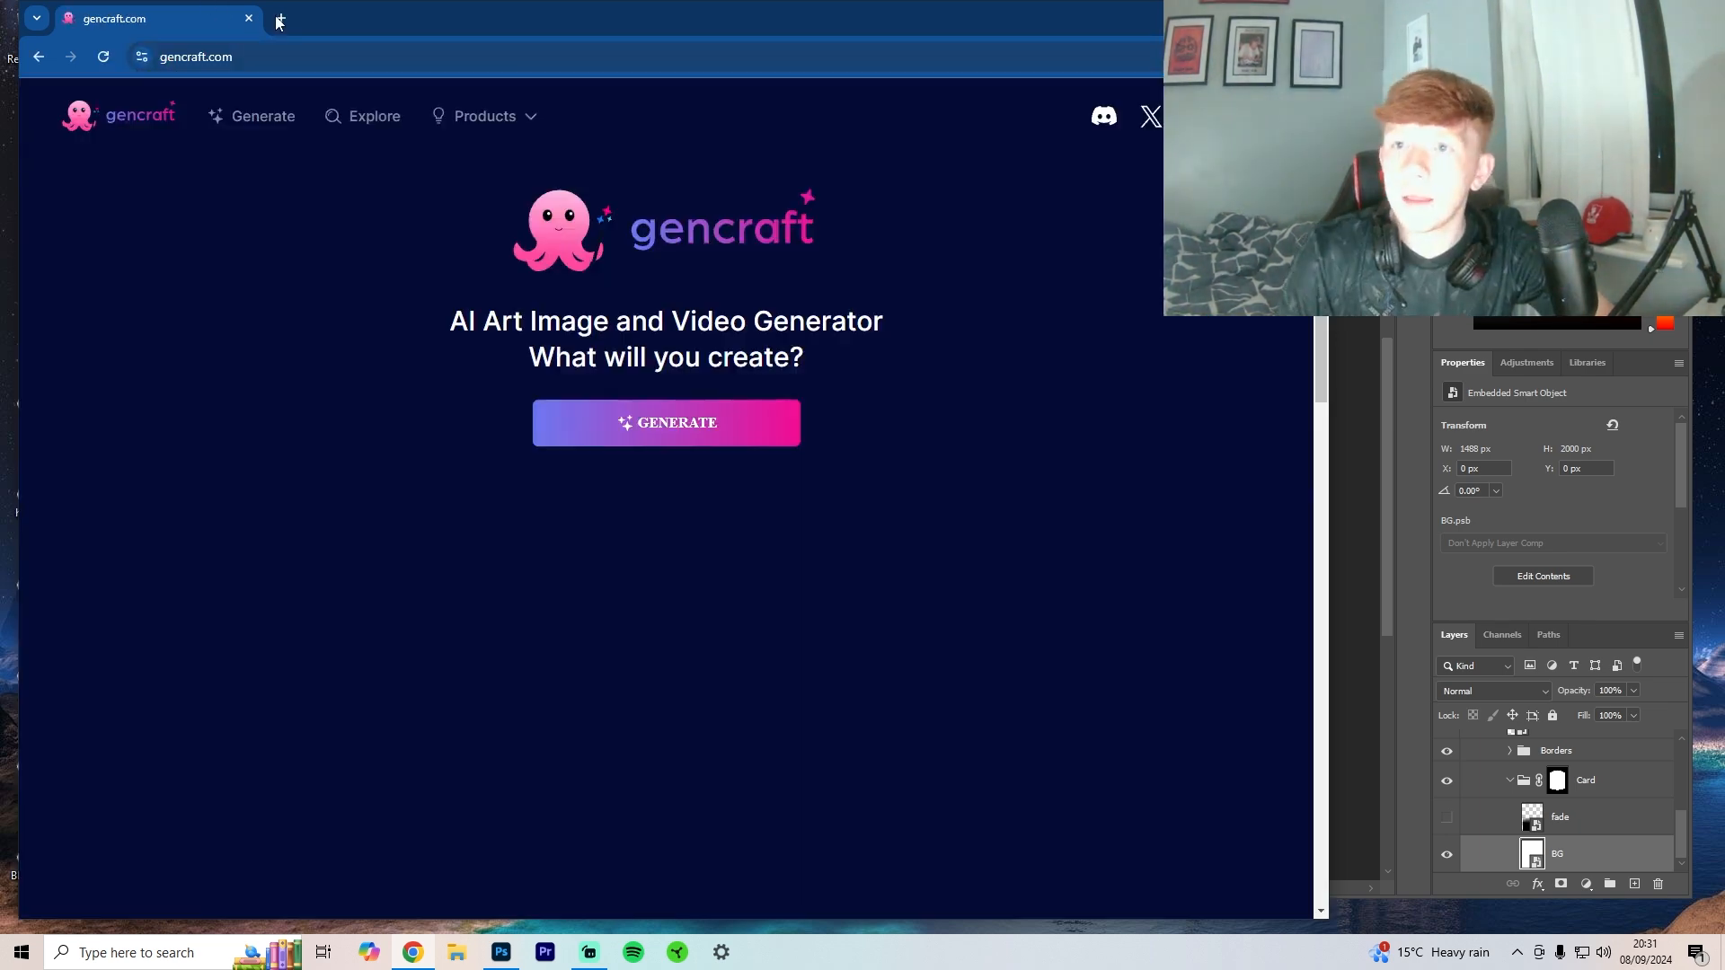
{"action": "left_click", "coordinate": [281, 18]}
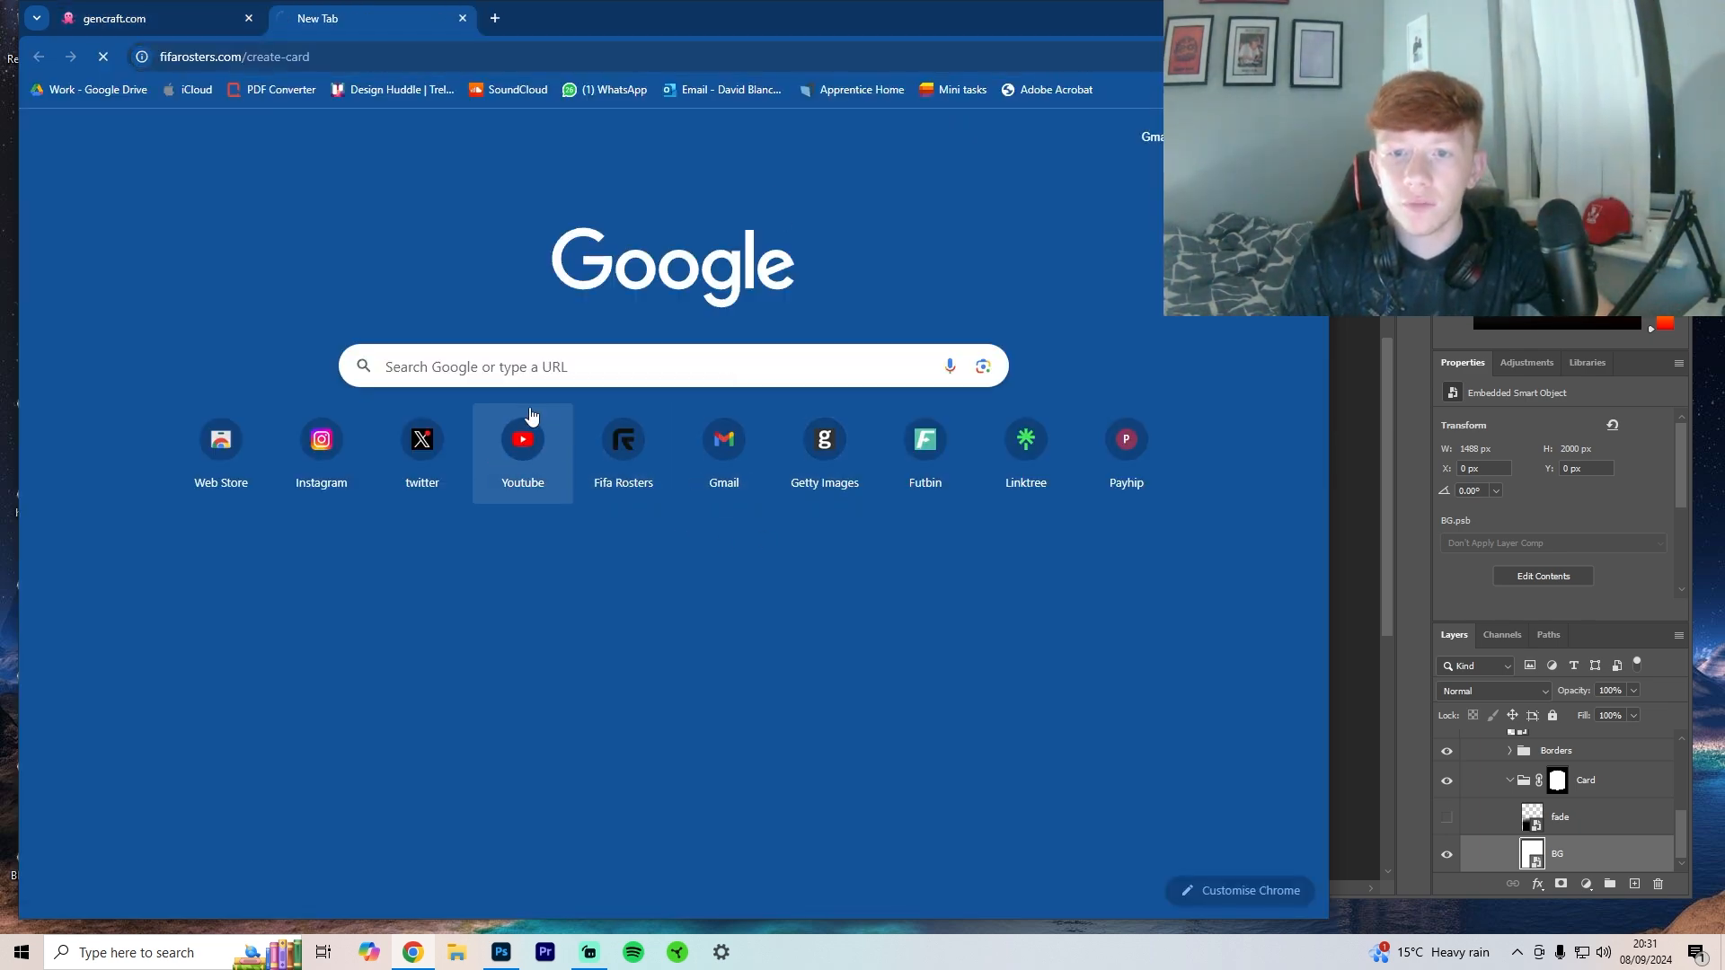
{"action": "left_click", "coordinate": [584, 422]}
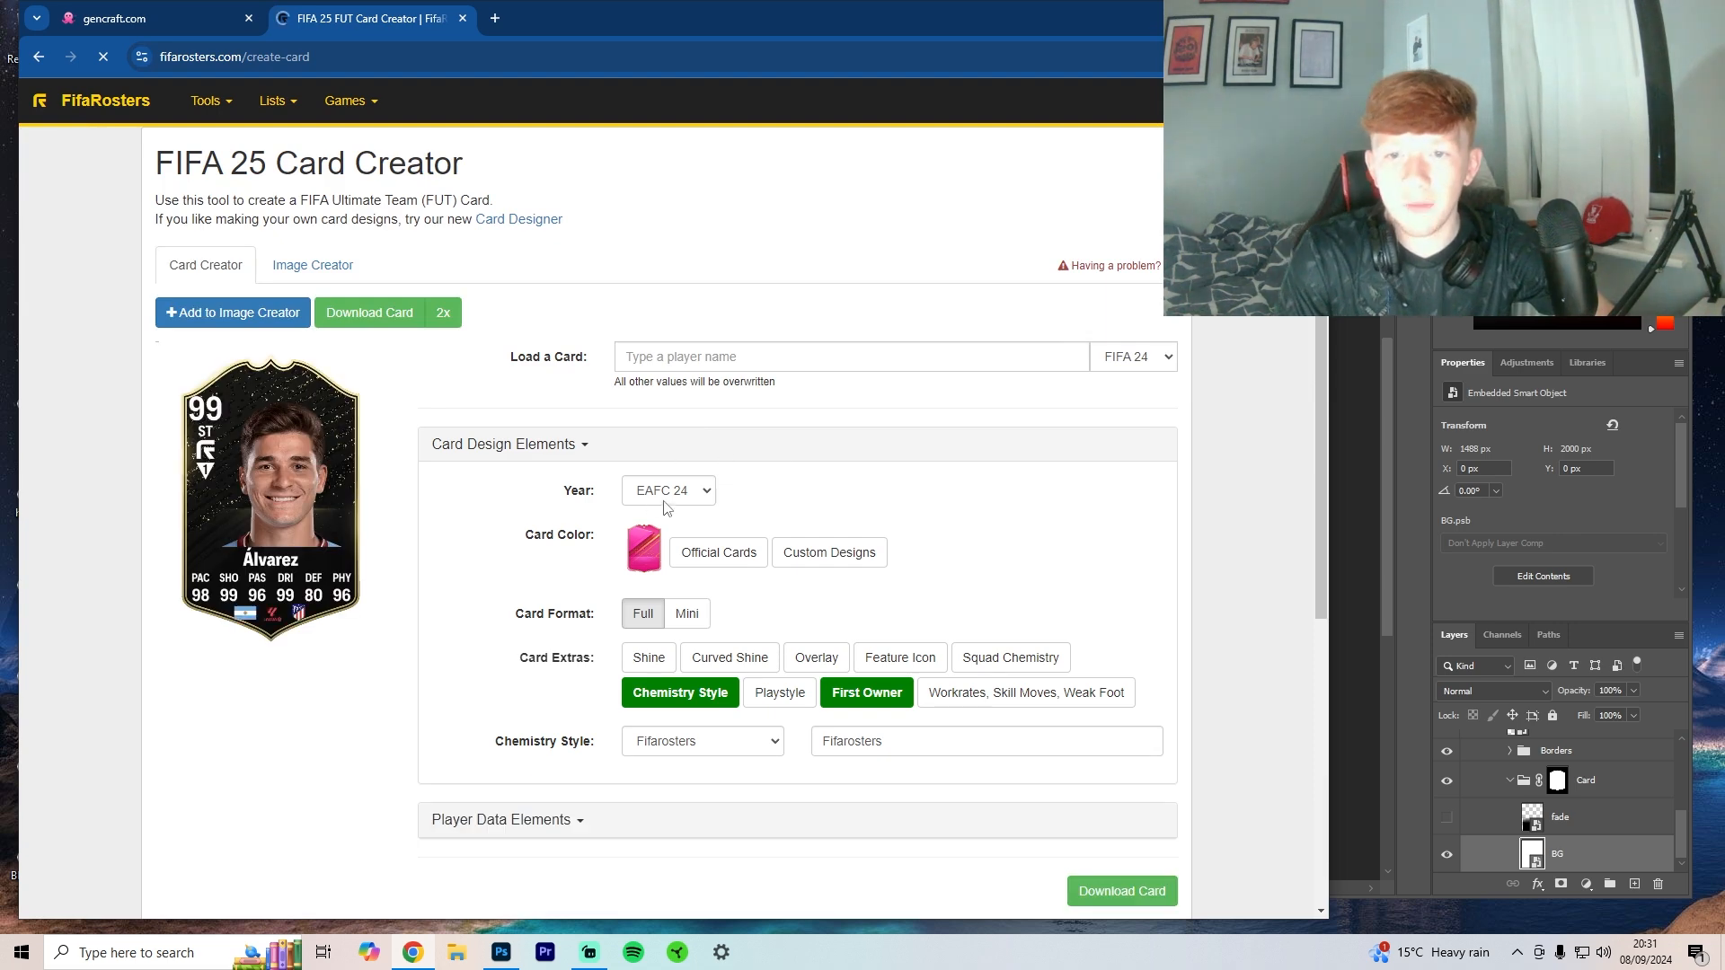
Step: Set the card year to FIFA 19 and choose the official Ultimate Scream card style
{"action": "left_click", "coordinate": [673, 491]}
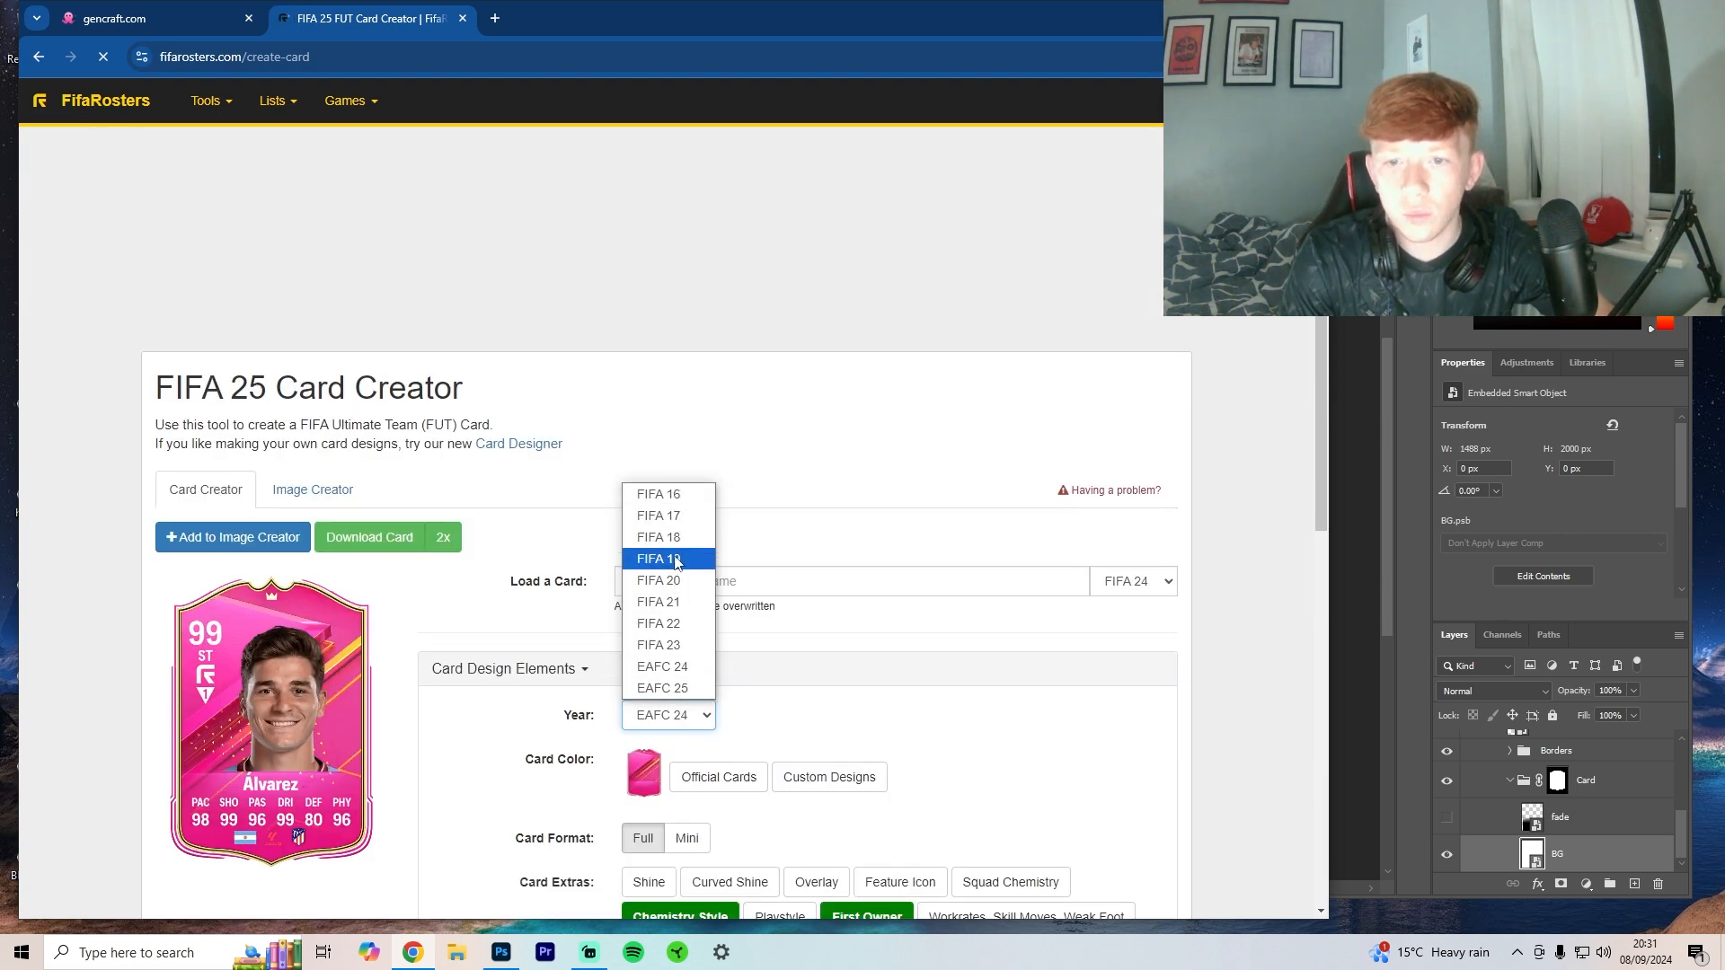
{"action": "left_click", "coordinate": [729, 440]}
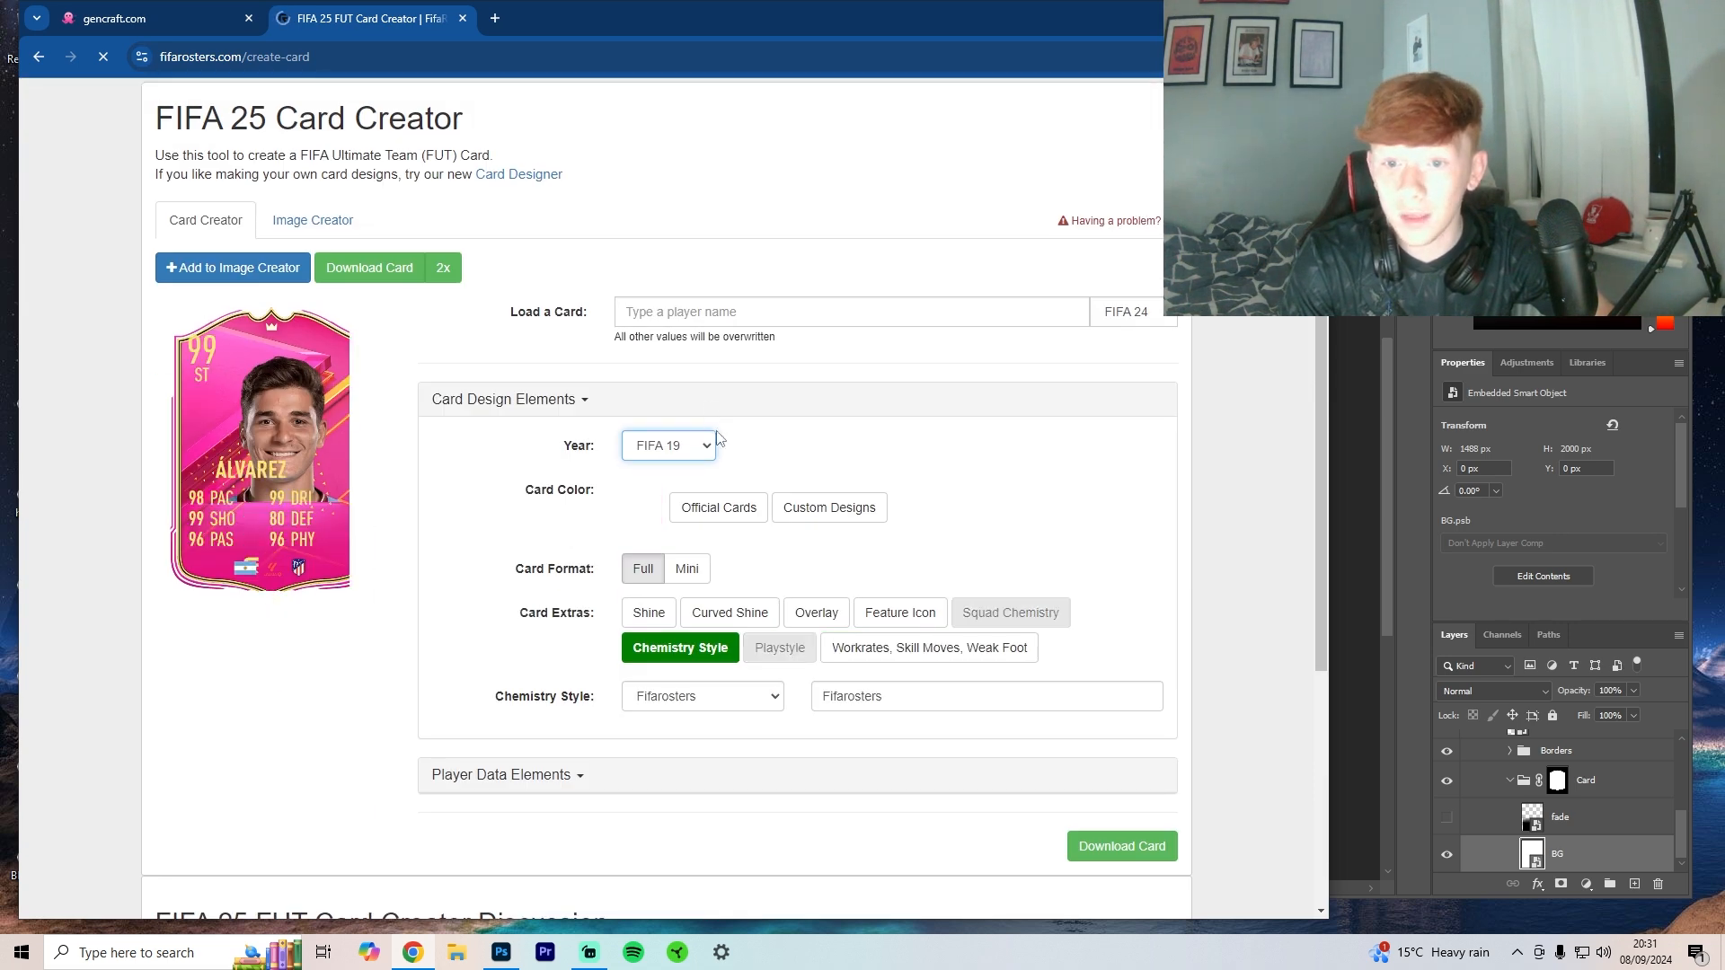
{"action": "left_click", "coordinate": [719, 503]}
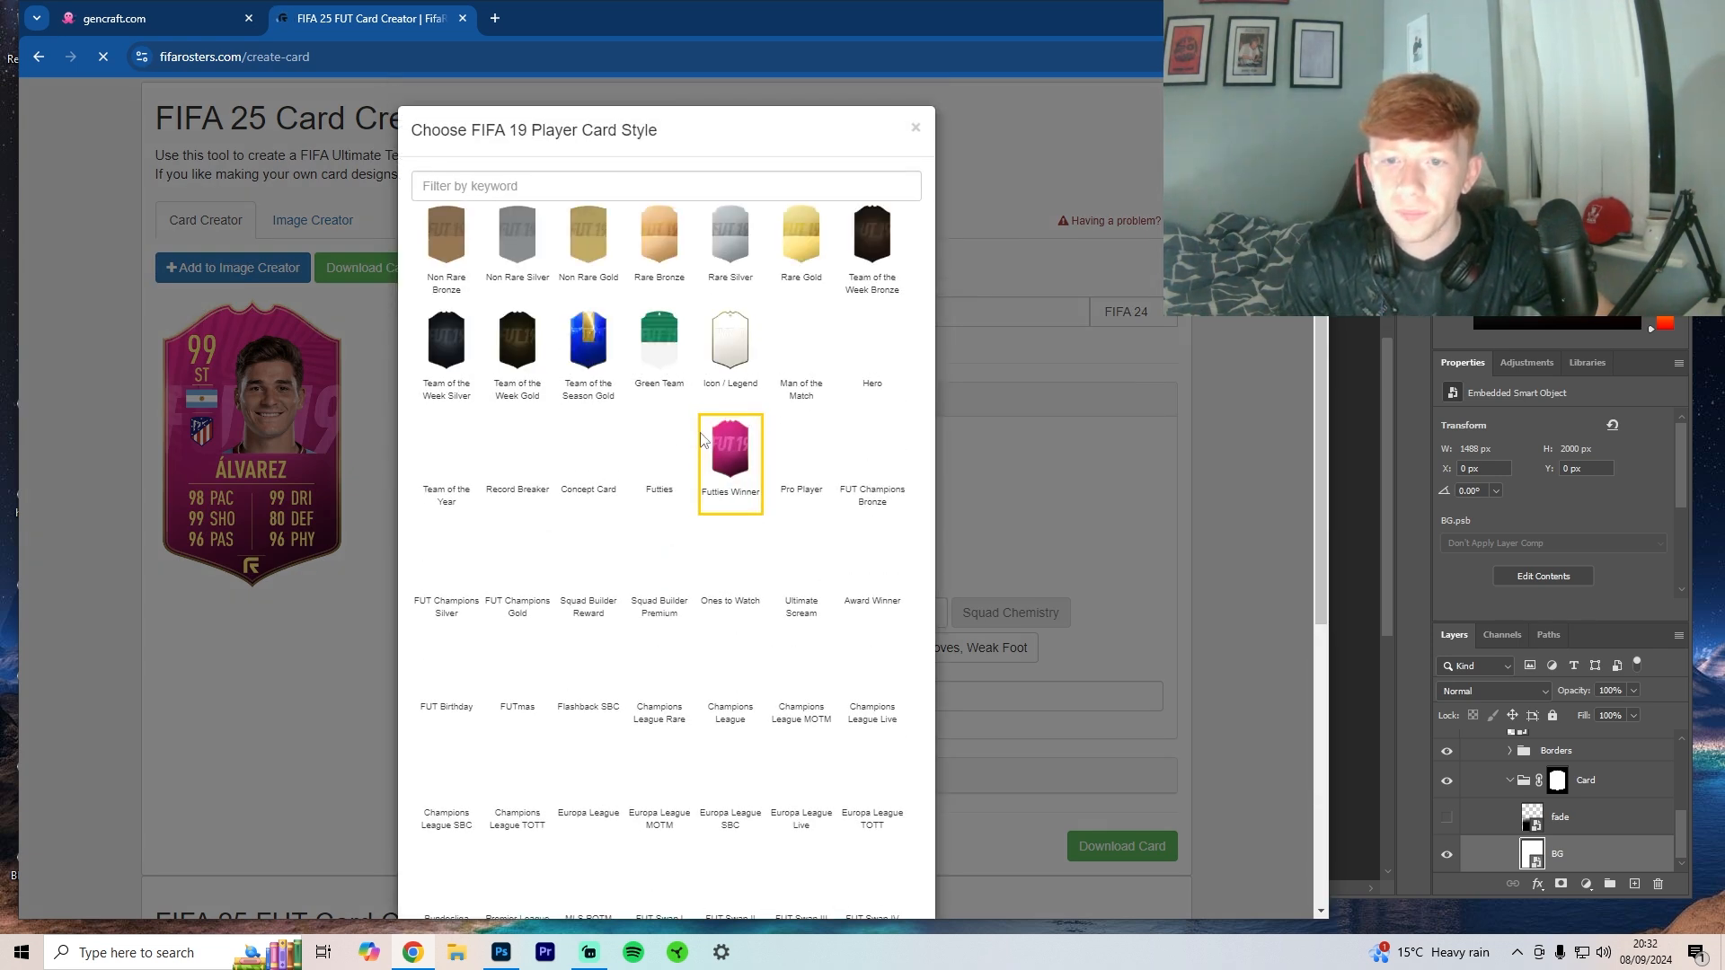
{"action": "scroll", "coordinate": [730, 437], "scroll_direction": "down", "scroll_amount": 2}
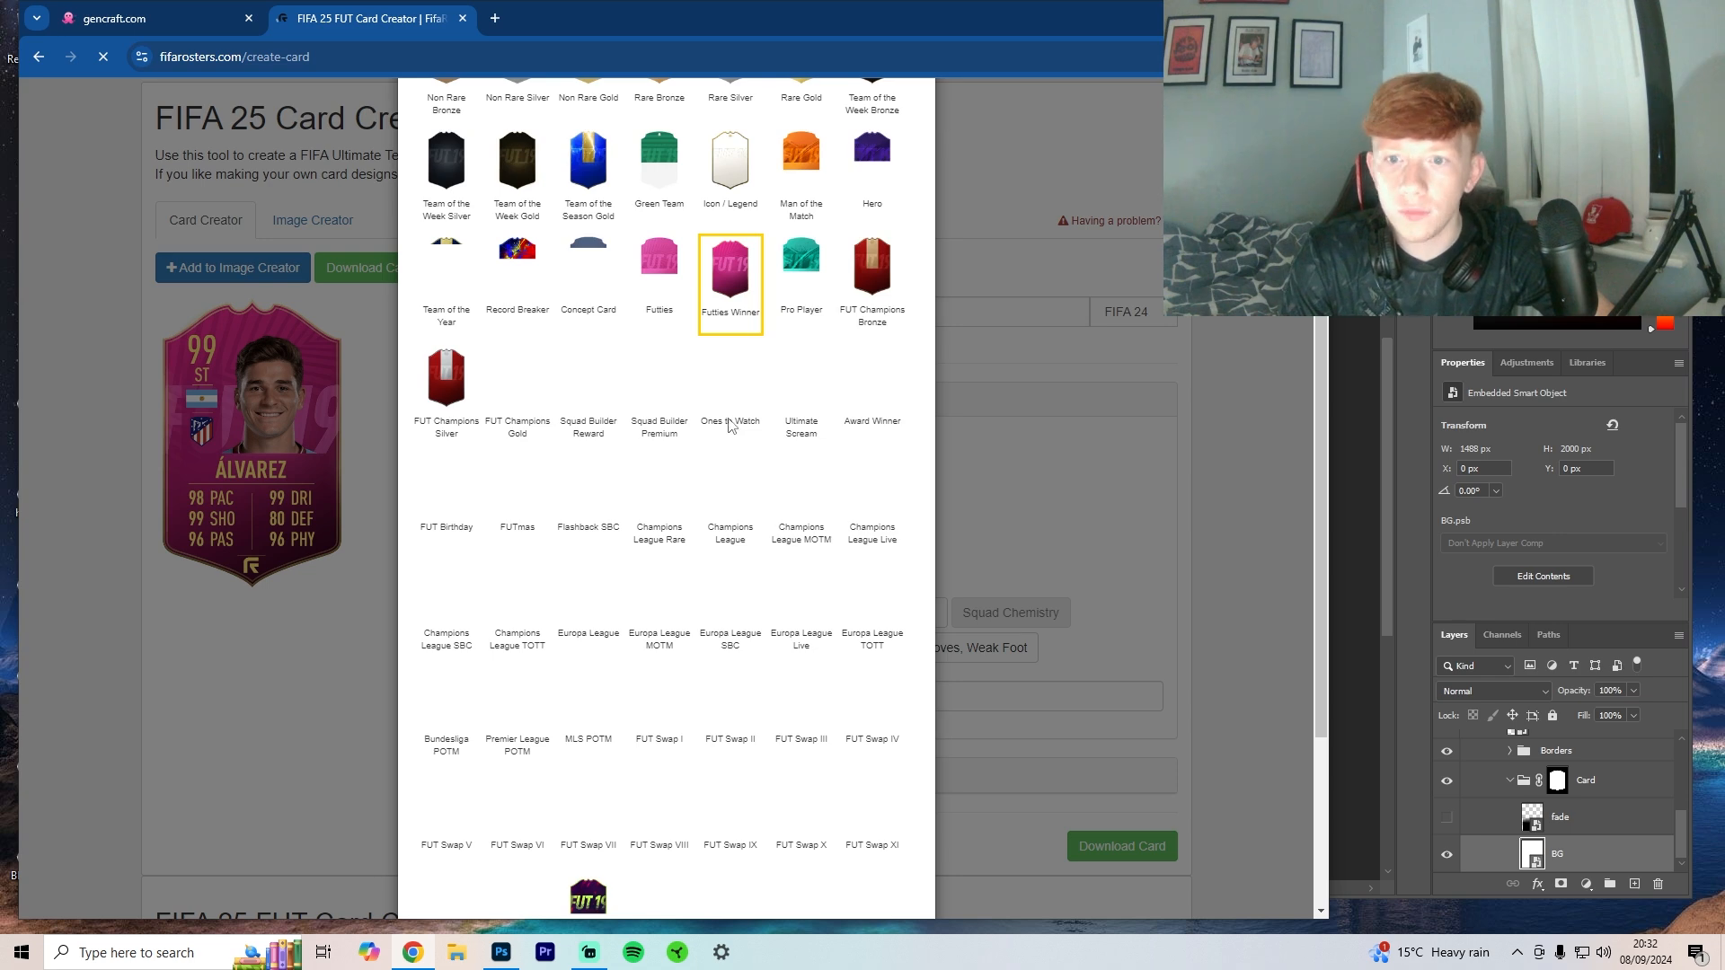
{"action": "left_click", "coordinate": [801, 382]}
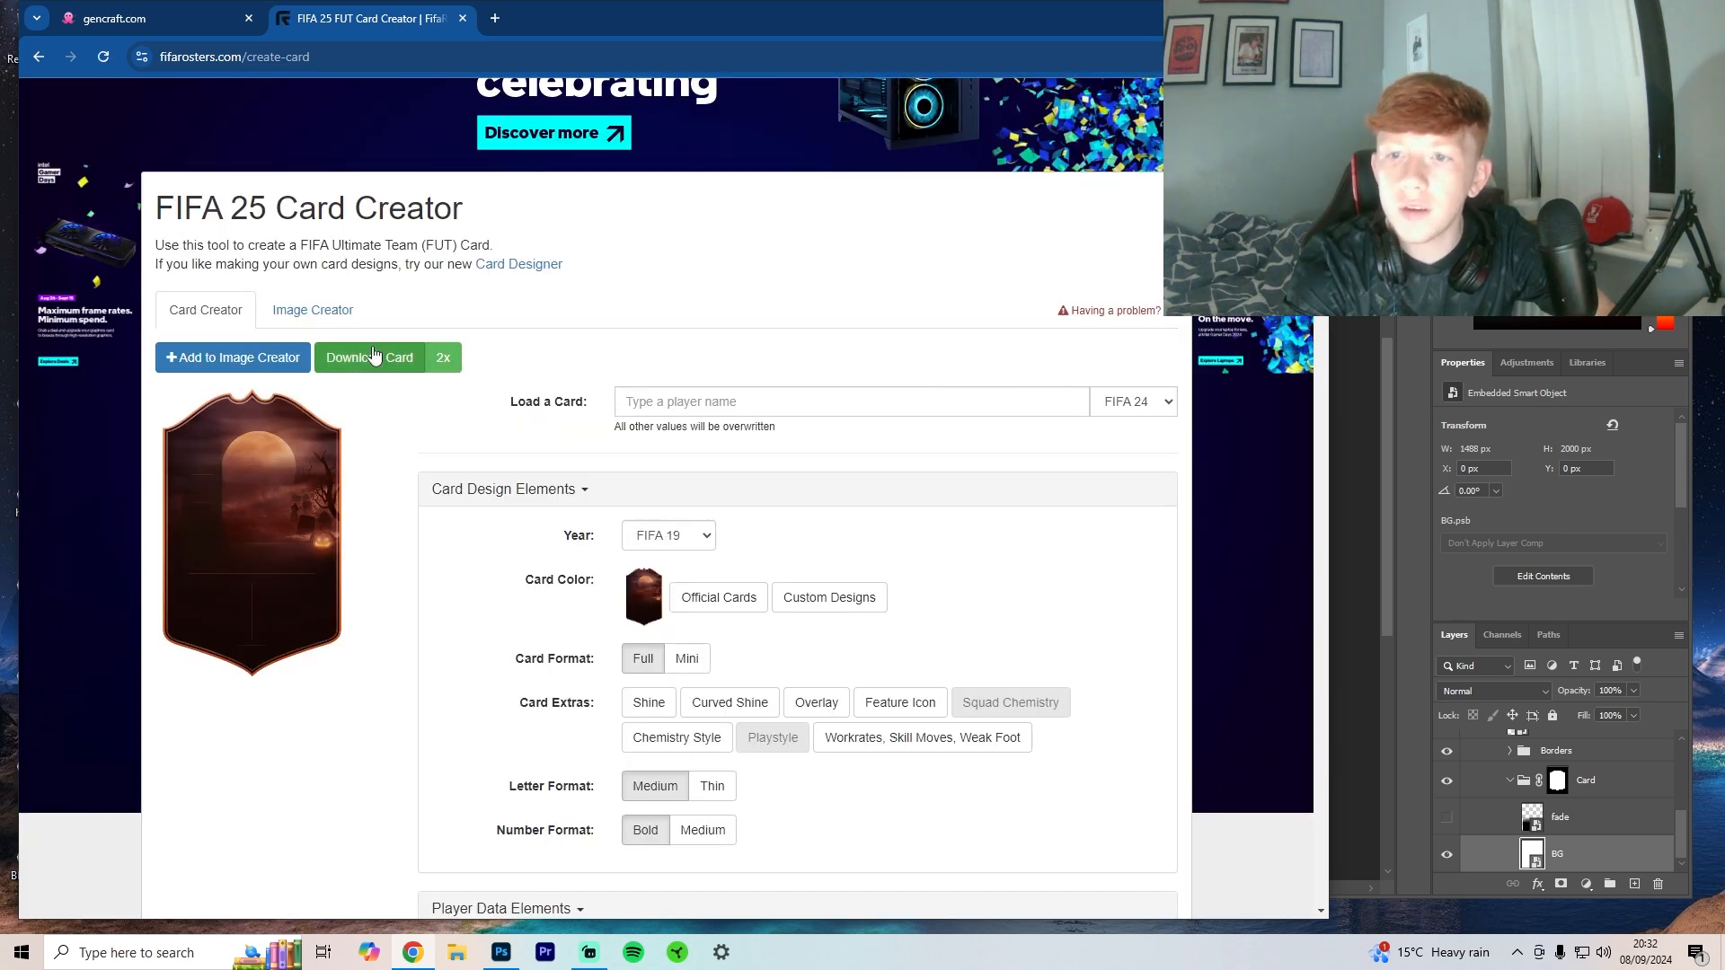
Step: Change the card year to FIFA 20 and download the blank Ultimate Scream card
{"action": "left_click", "coordinate": [689, 536]}
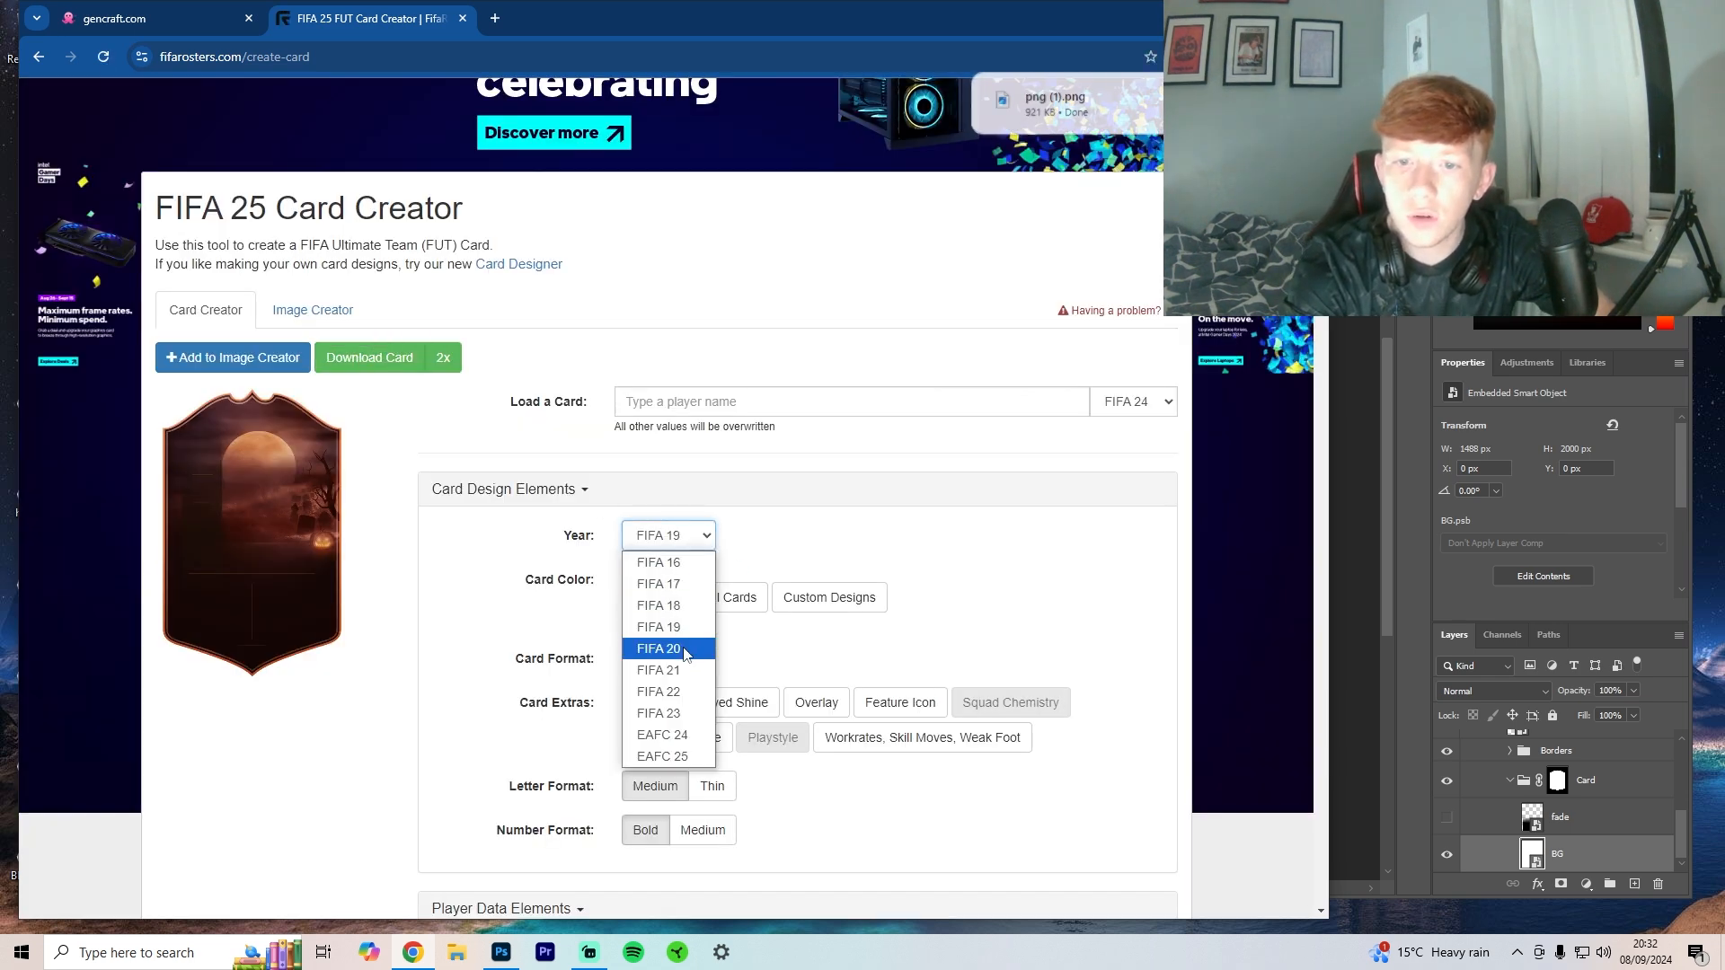
{"action": "left_click", "coordinate": [685, 654]}
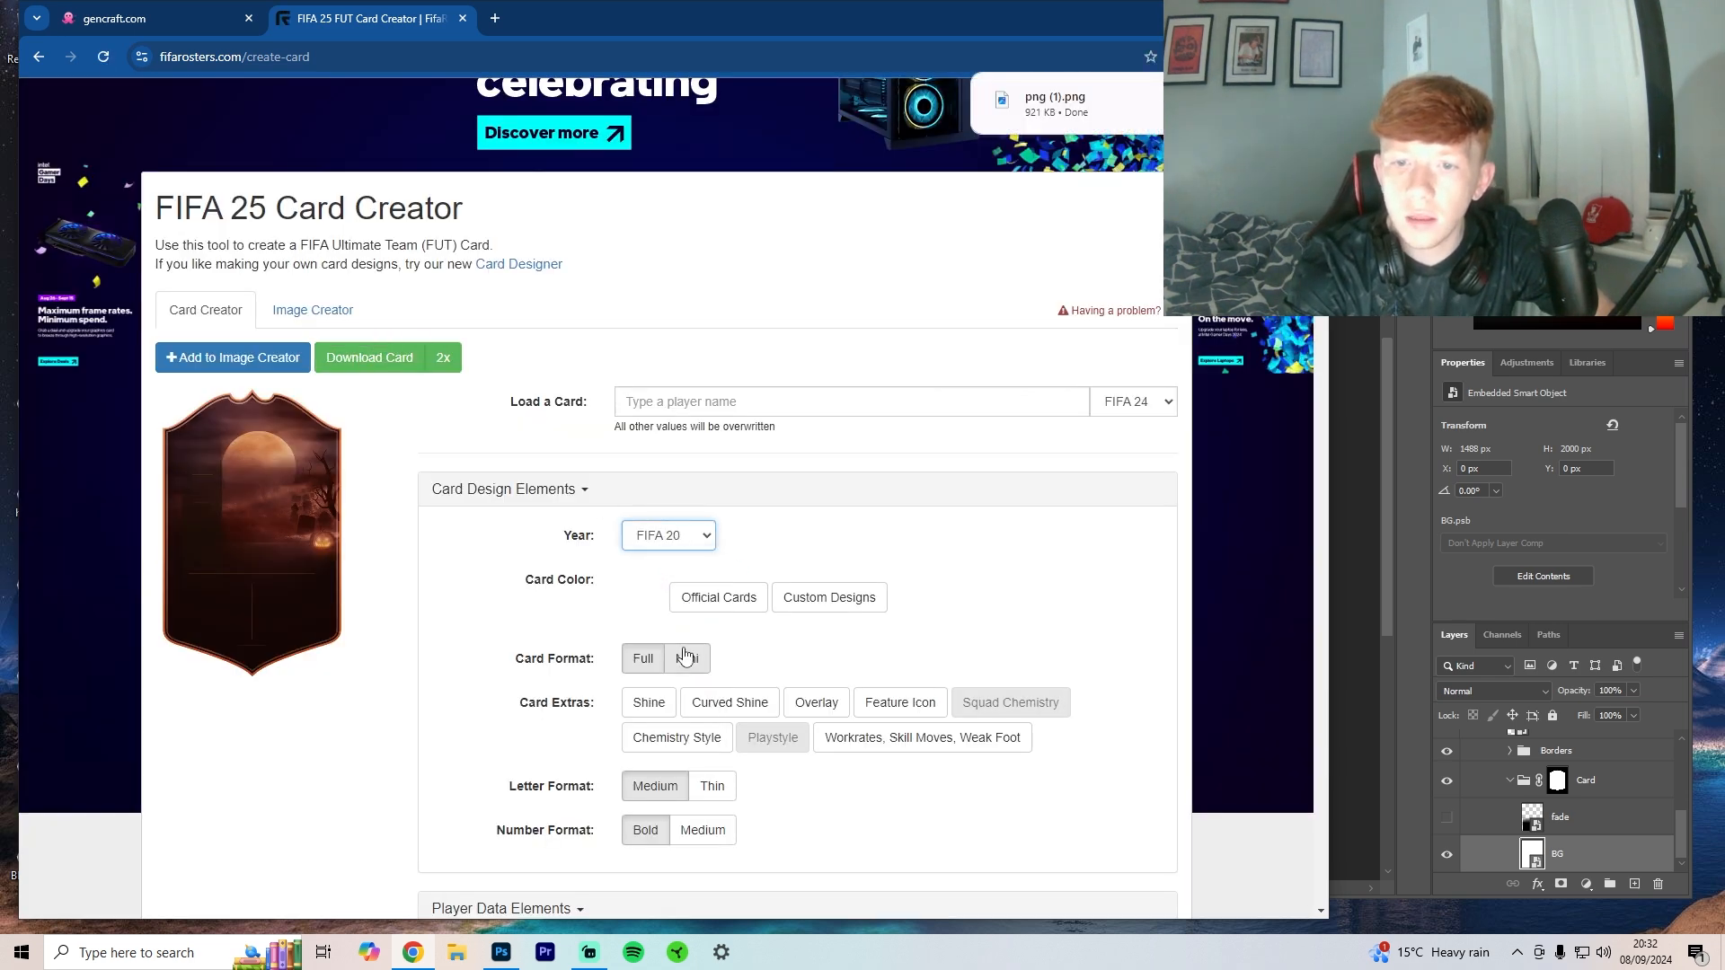
{"action": "left_click", "coordinate": [363, 371]}
Step: Preview the card design for the years FIFA 21, EAFC 24, FIFA 23 and FIFA 22
{"action": "left_click", "coordinate": [701, 539]}
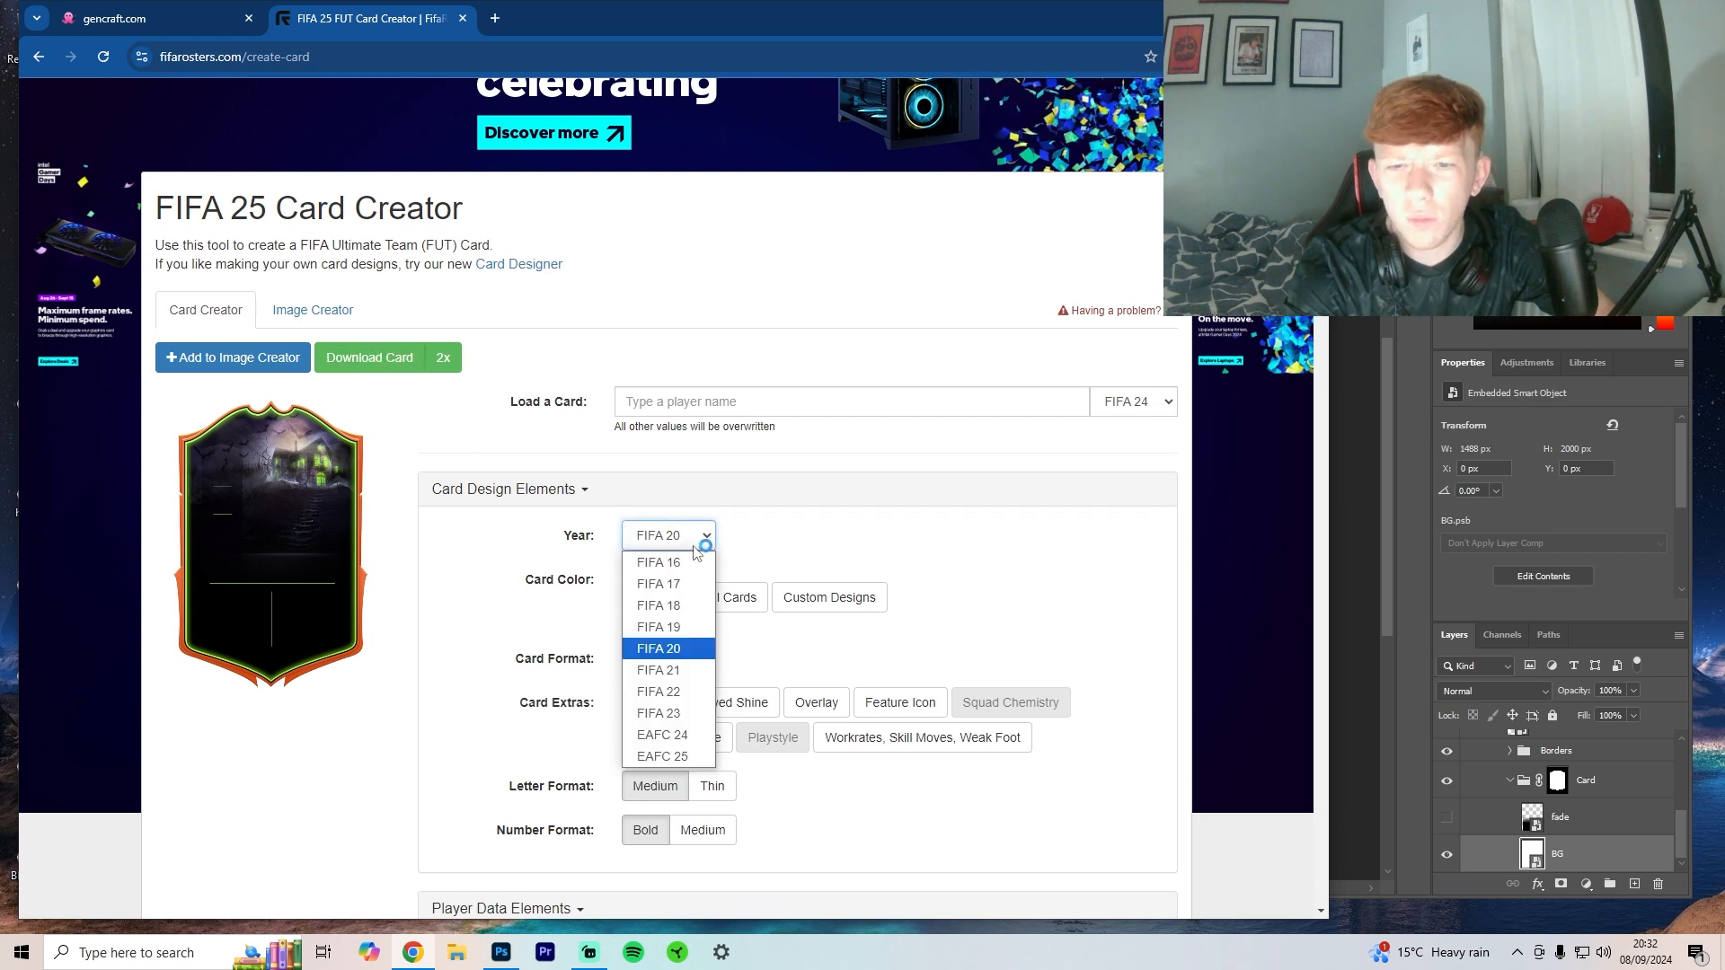
{"action": "left_click", "coordinate": [459, 521]}
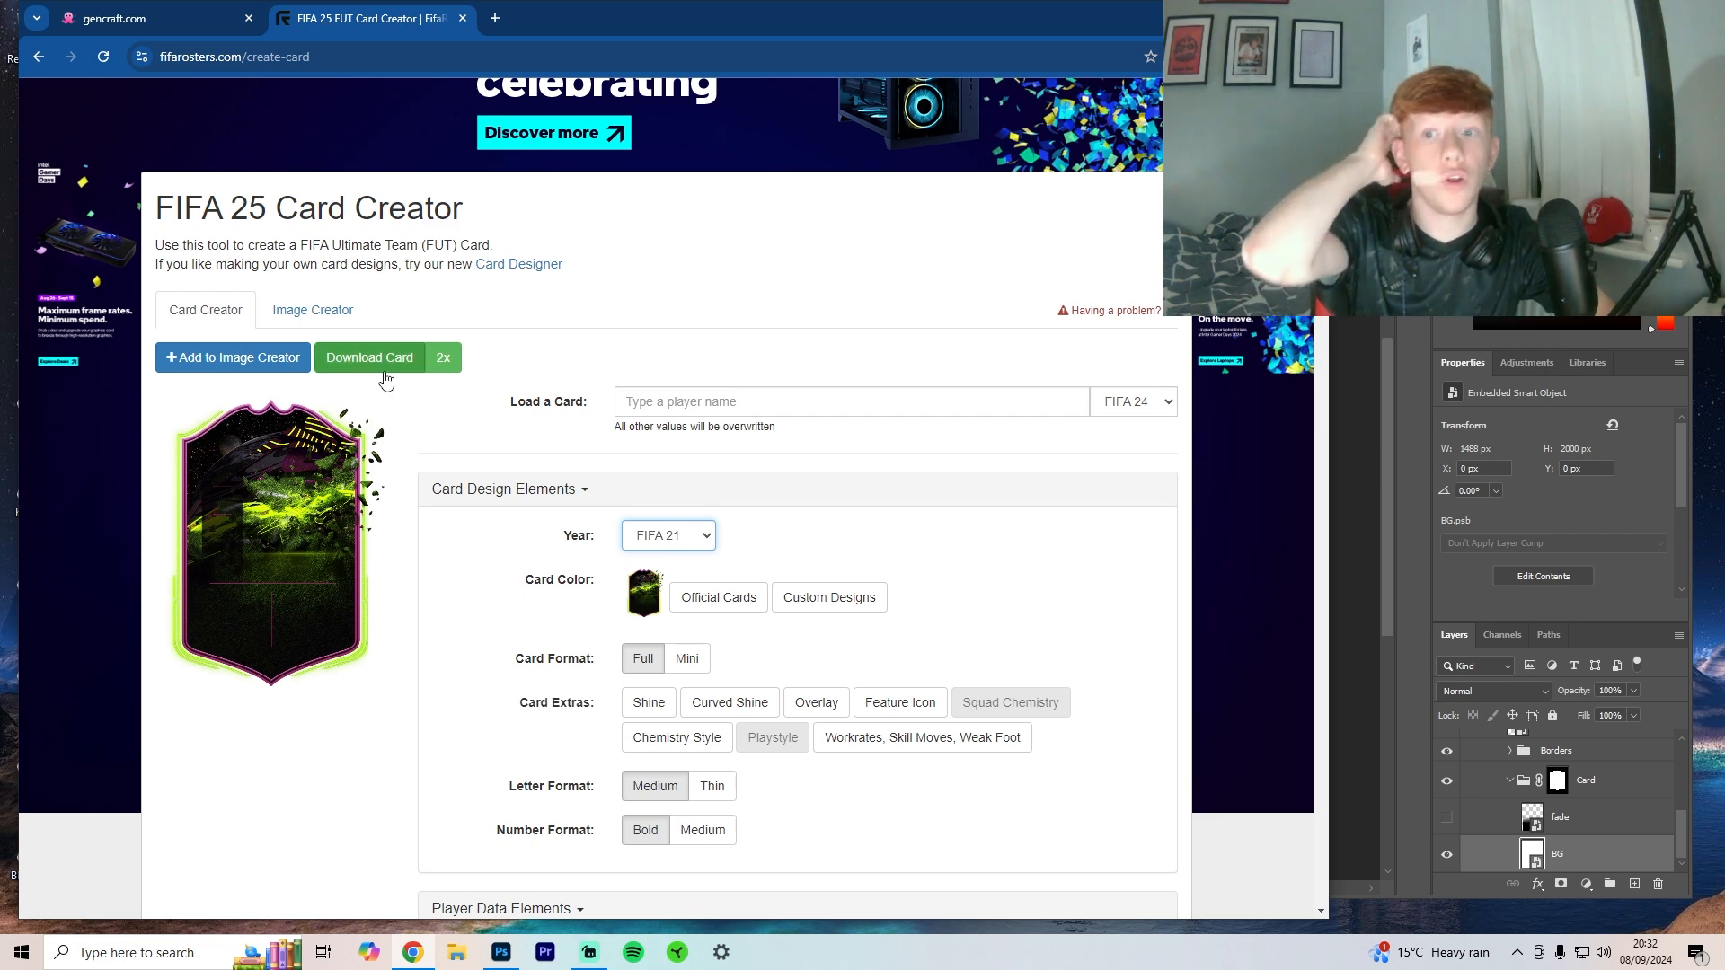
{"action": "left_click", "coordinate": [629, 534]}
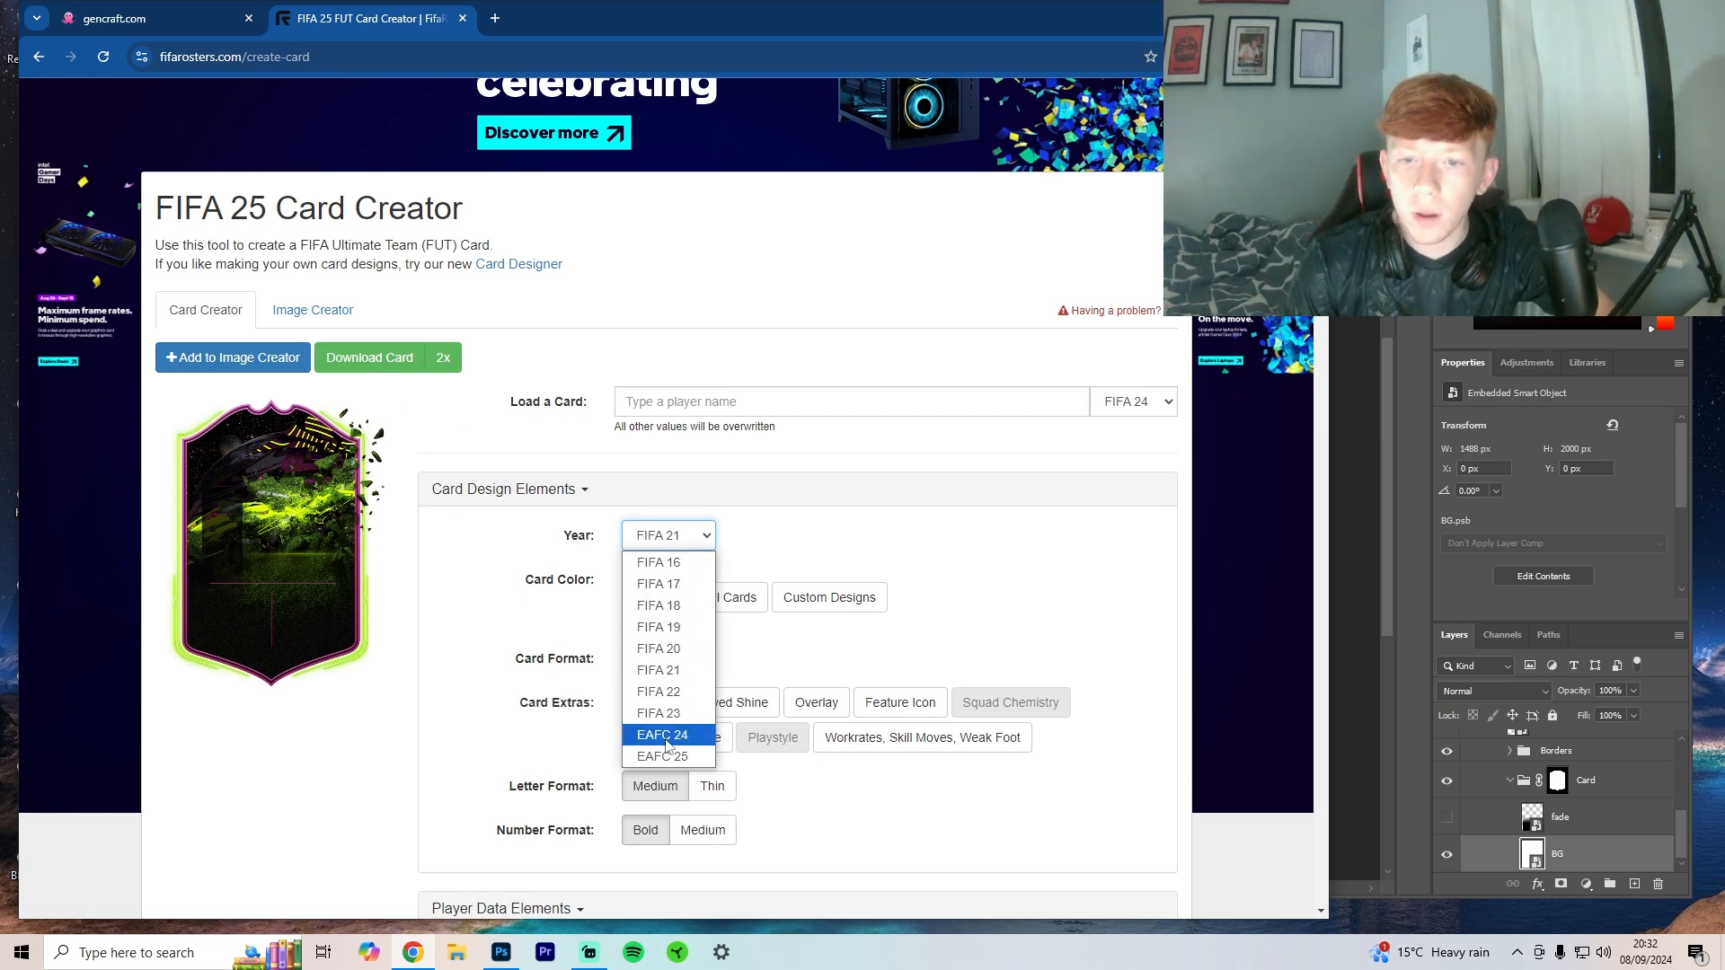
{"action": "left_click", "coordinate": [666, 745]}
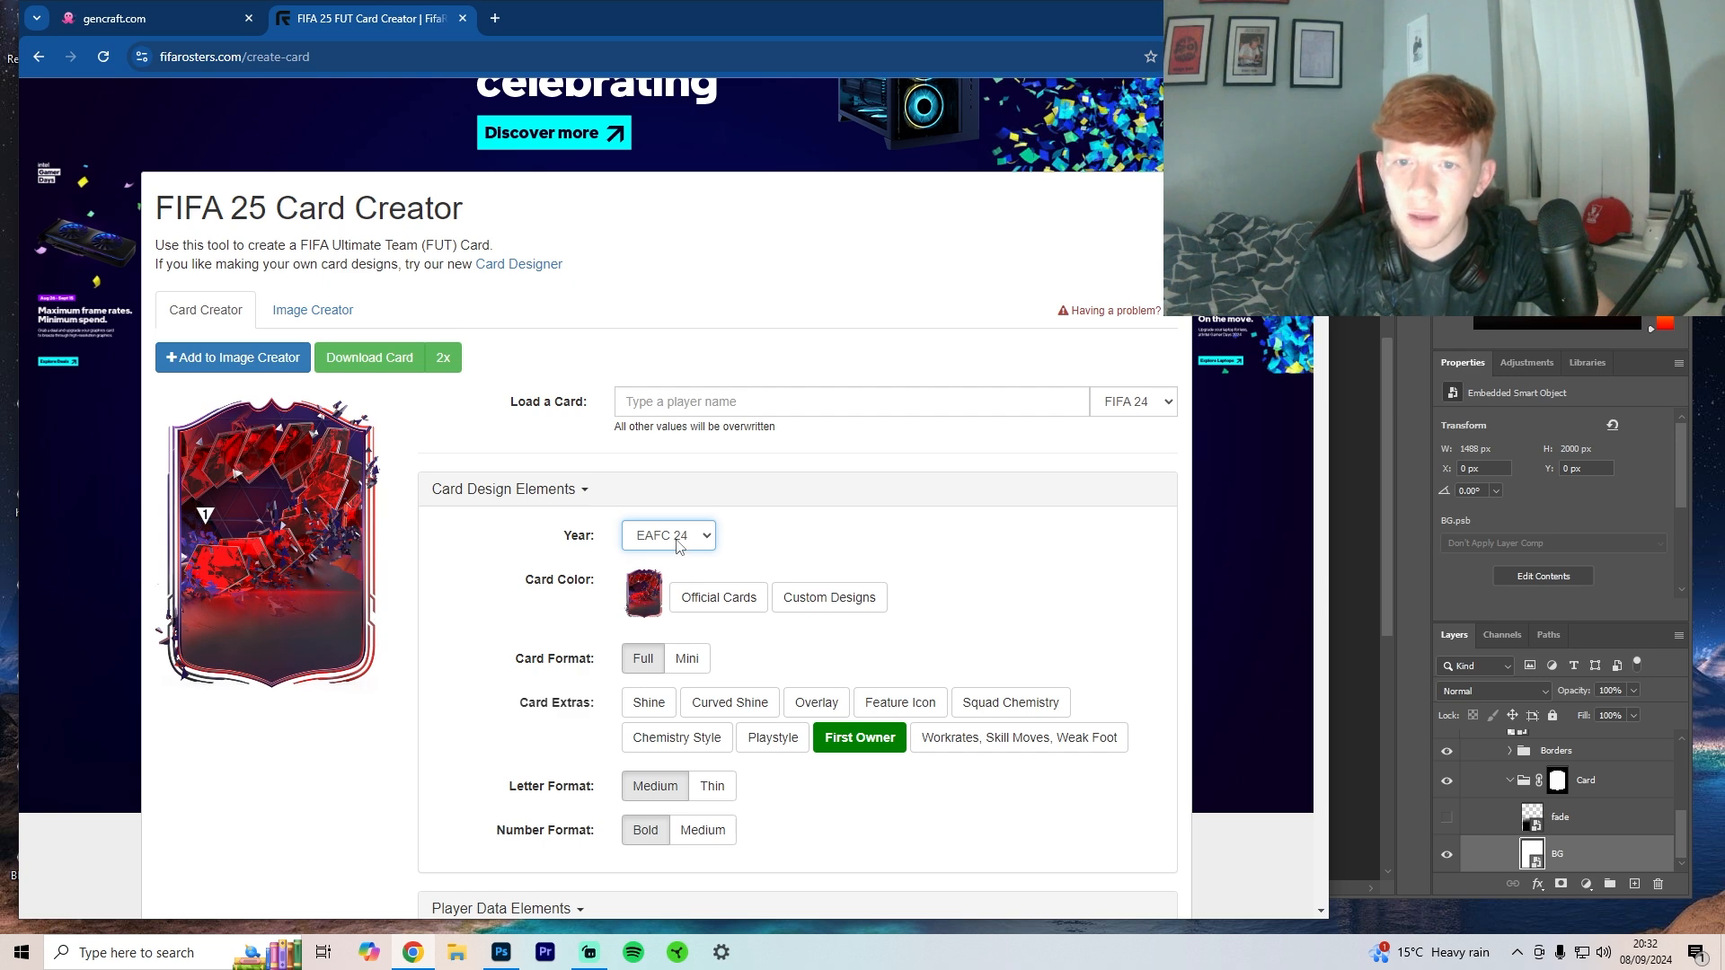
{"action": "left_click", "coordinate": [676, 537]}
{"action": "left_click", "coordinate": [674, 727]}
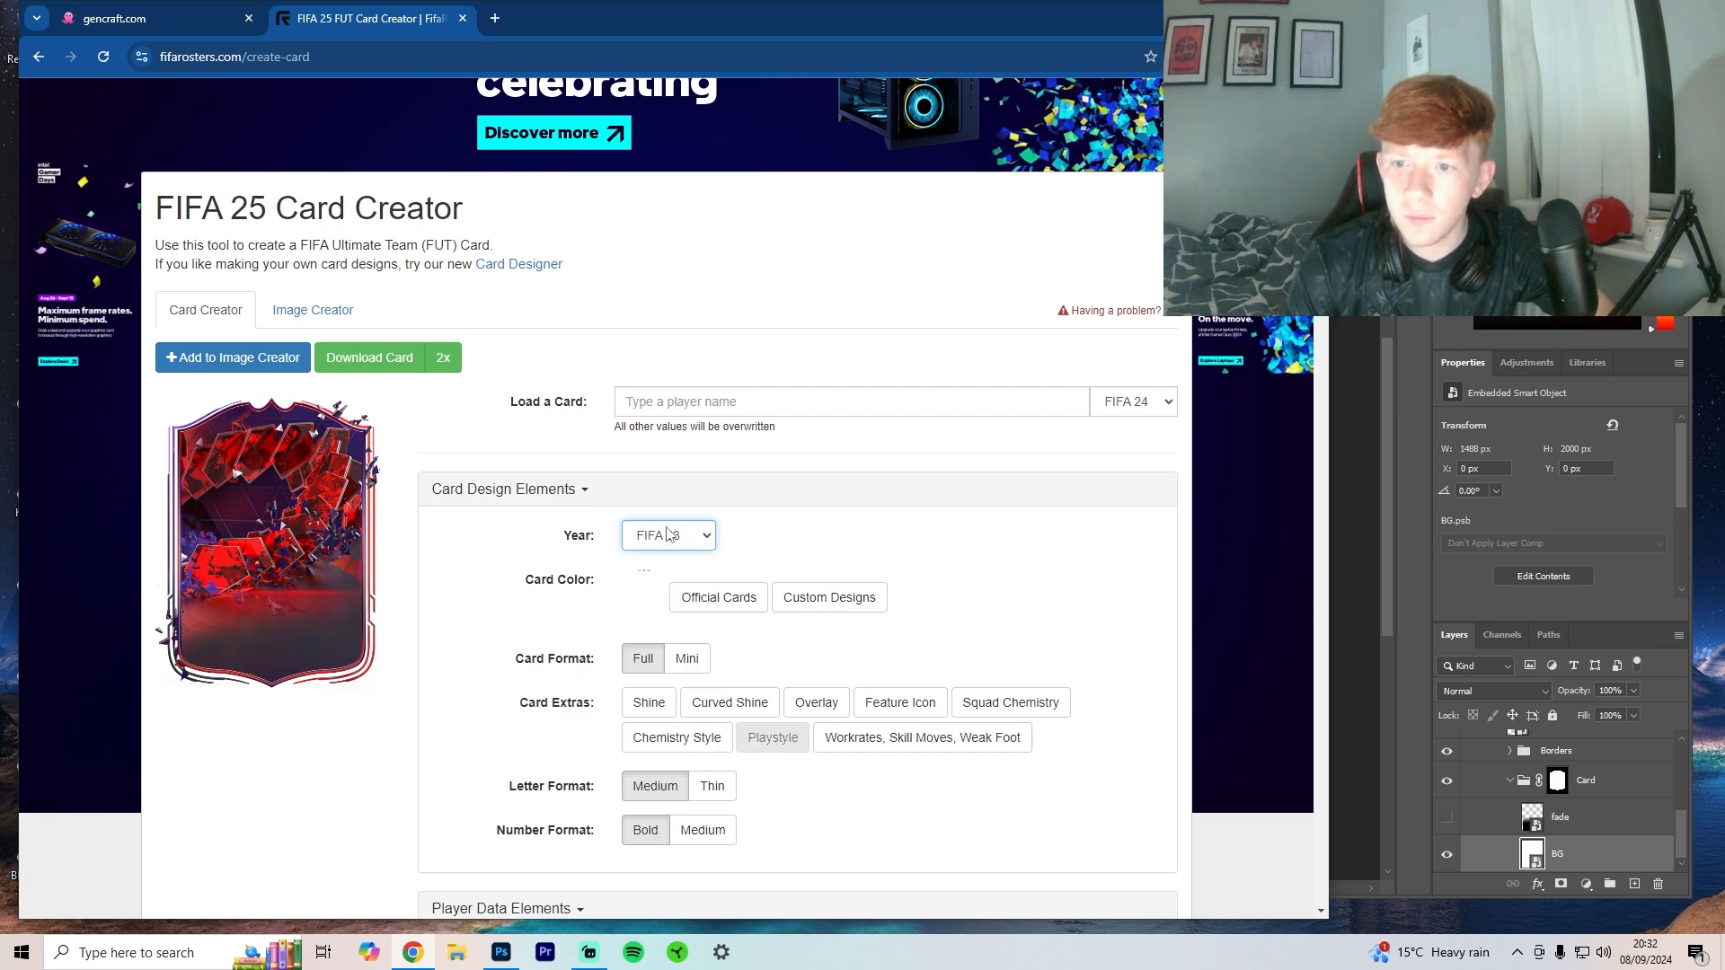
{"action": "left_click", "coordinate": [674, 536]}
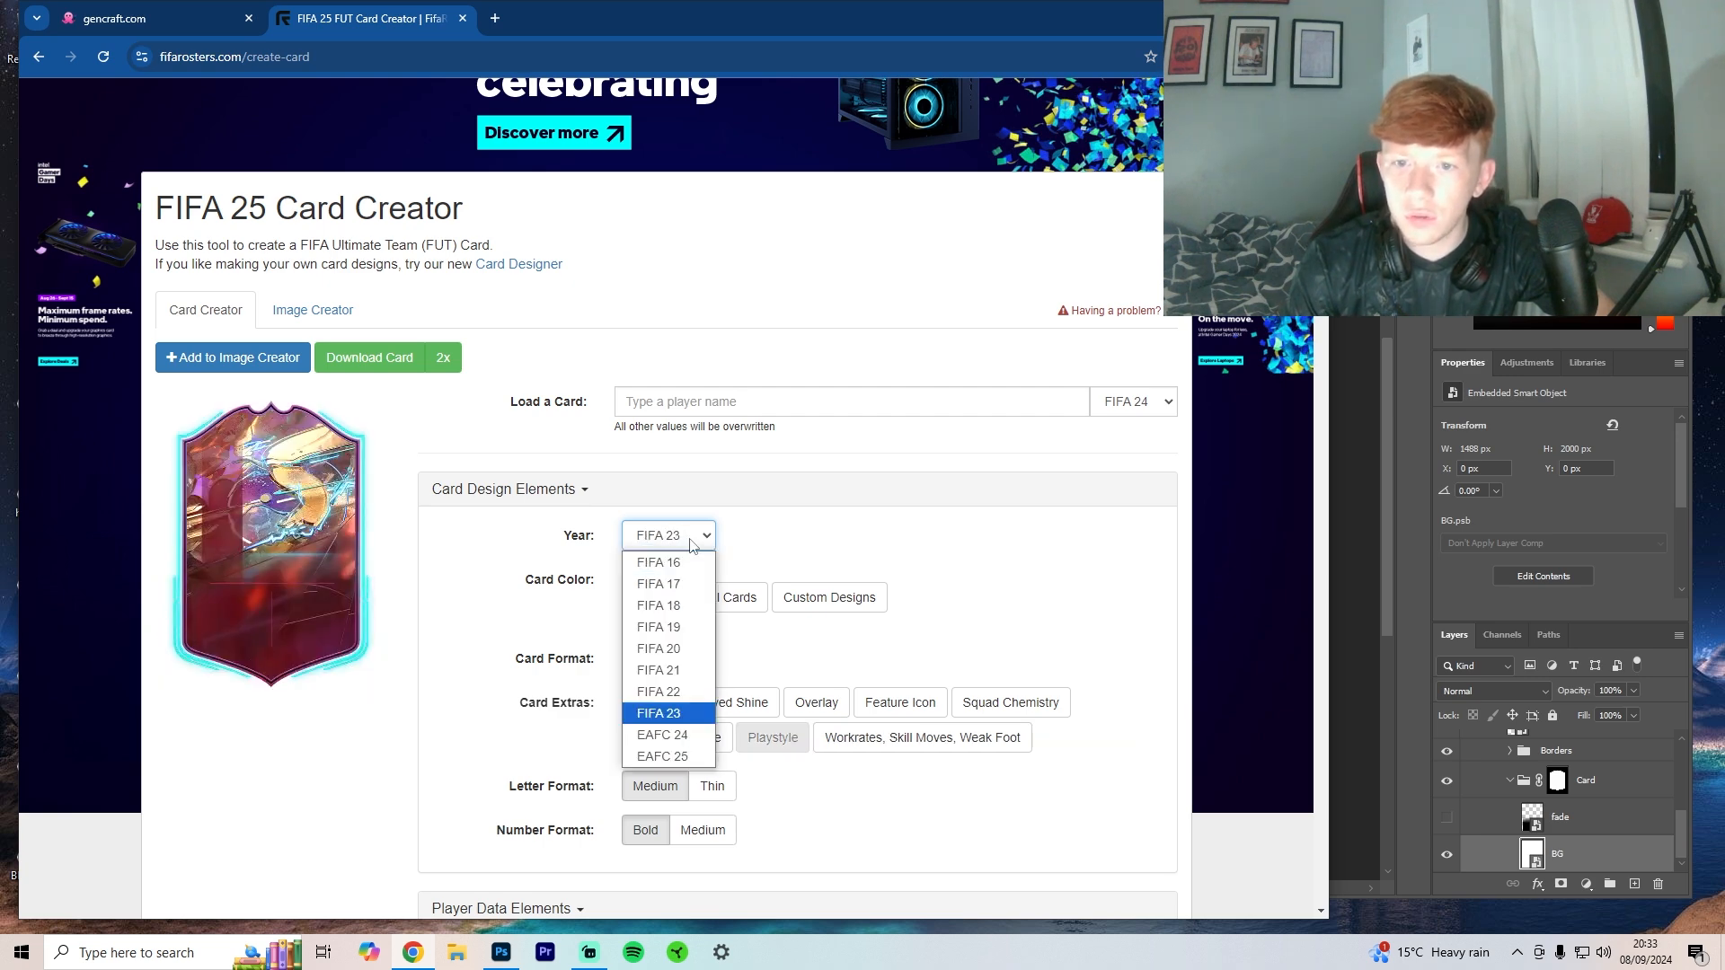
{"action": "left_click", "coordinate": [667, 697]}
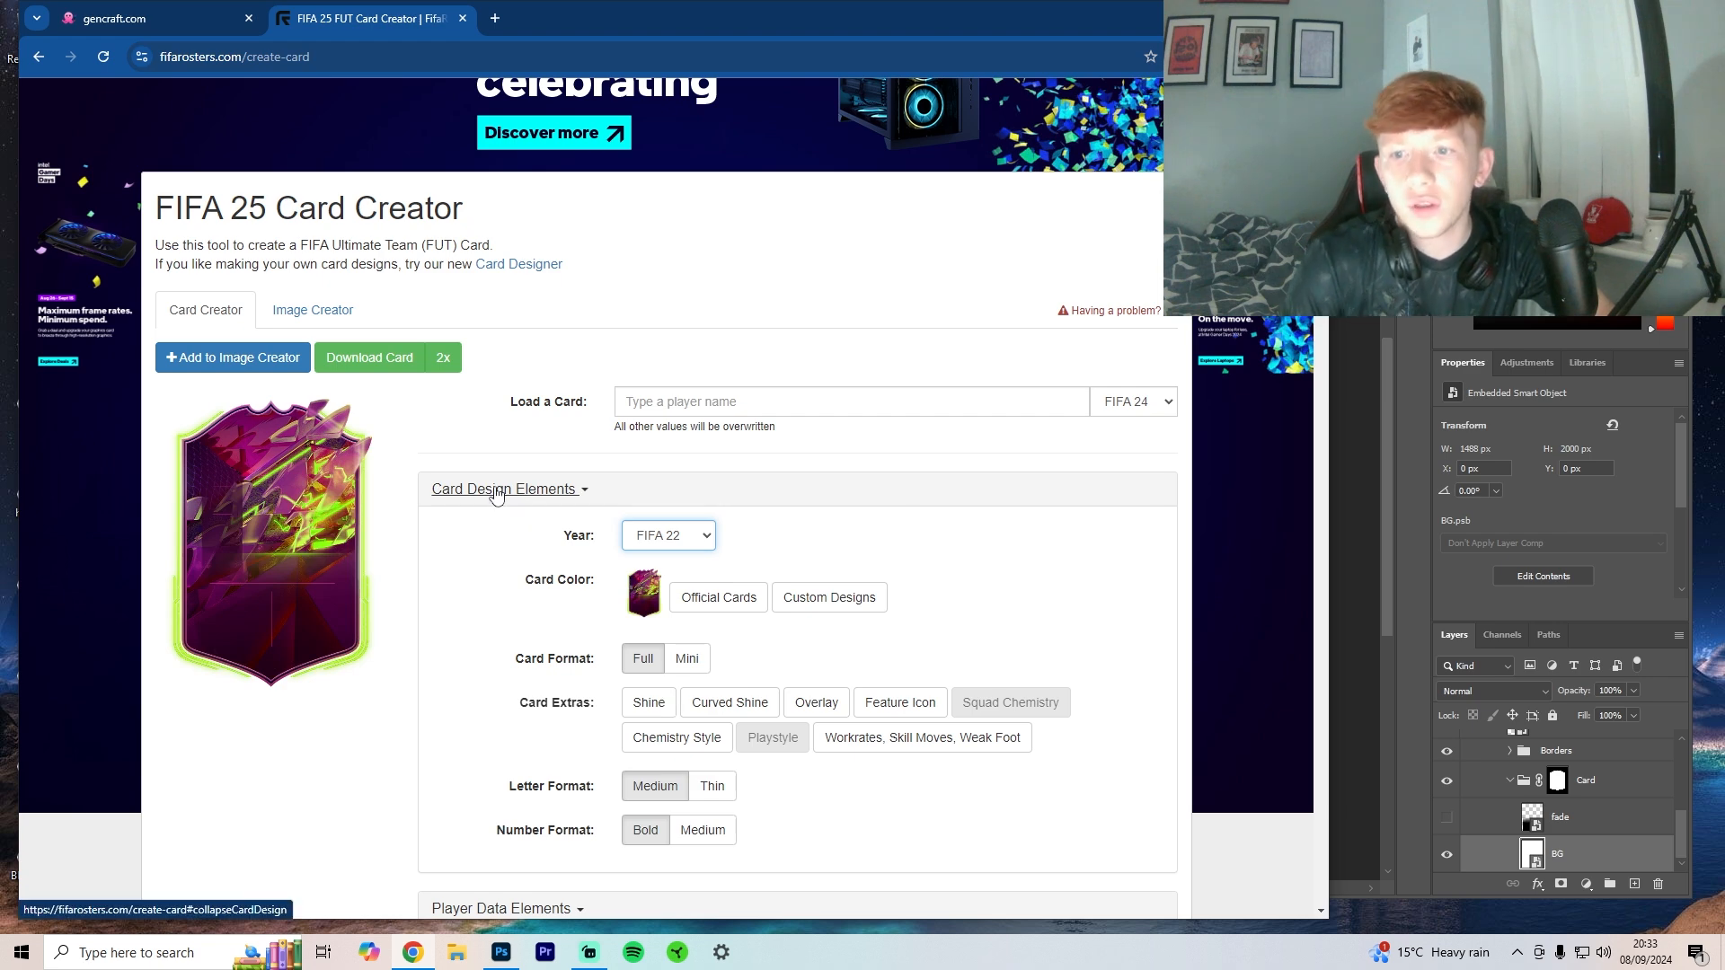
Step: Preview the card design for the older years FIFA 18, FIFA 17 and FIFA 16
{"action": "left_click", "coordinate": [672, 537]}
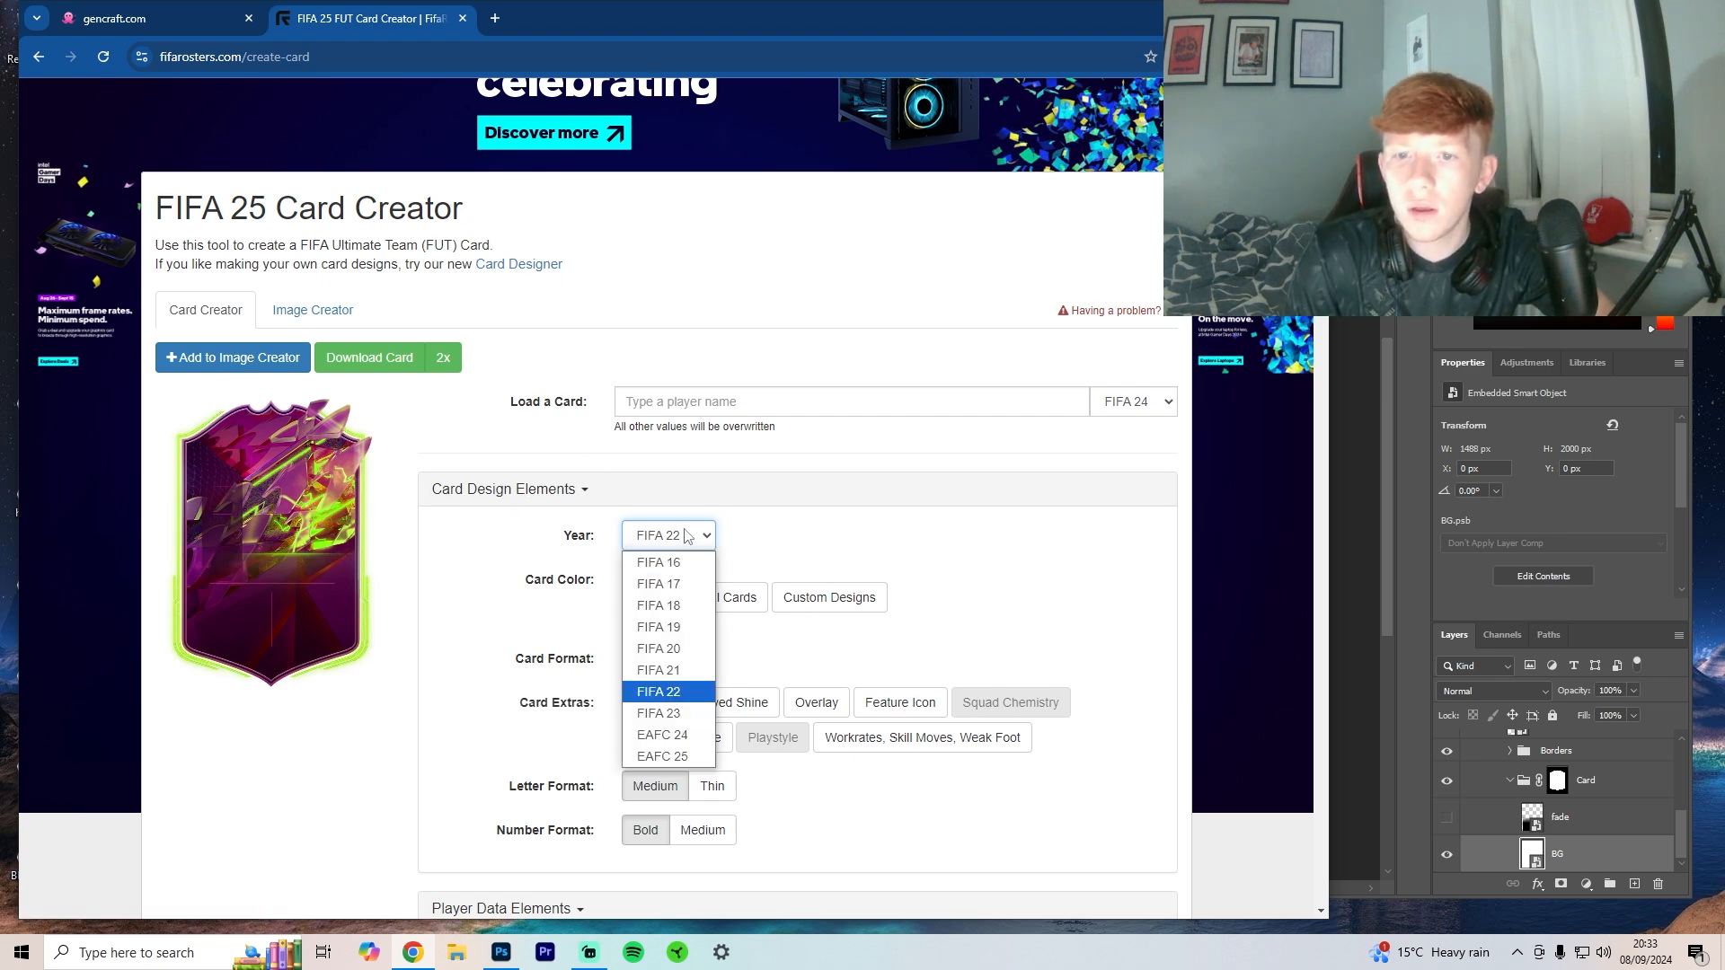
{"action": "left_click", "coordinate": [676, 606]}
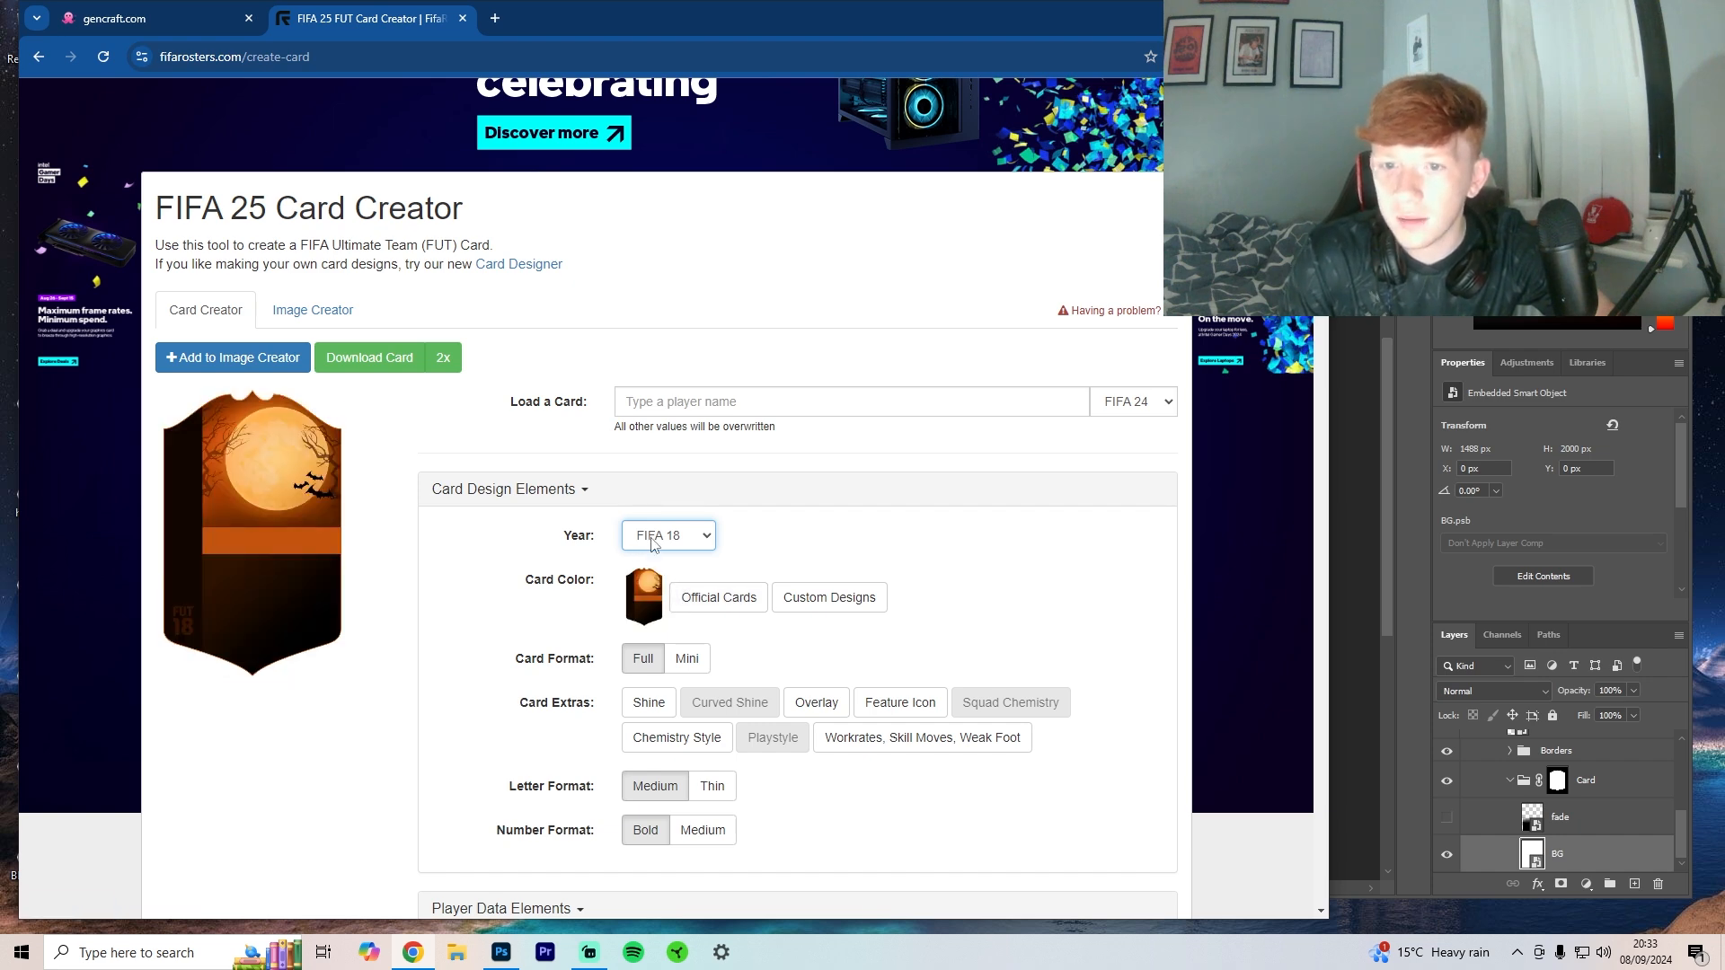
{"action": "left_click", "coordinate": [653, 545]}
{"action": "left_click", "coordinate": [662, 595]}
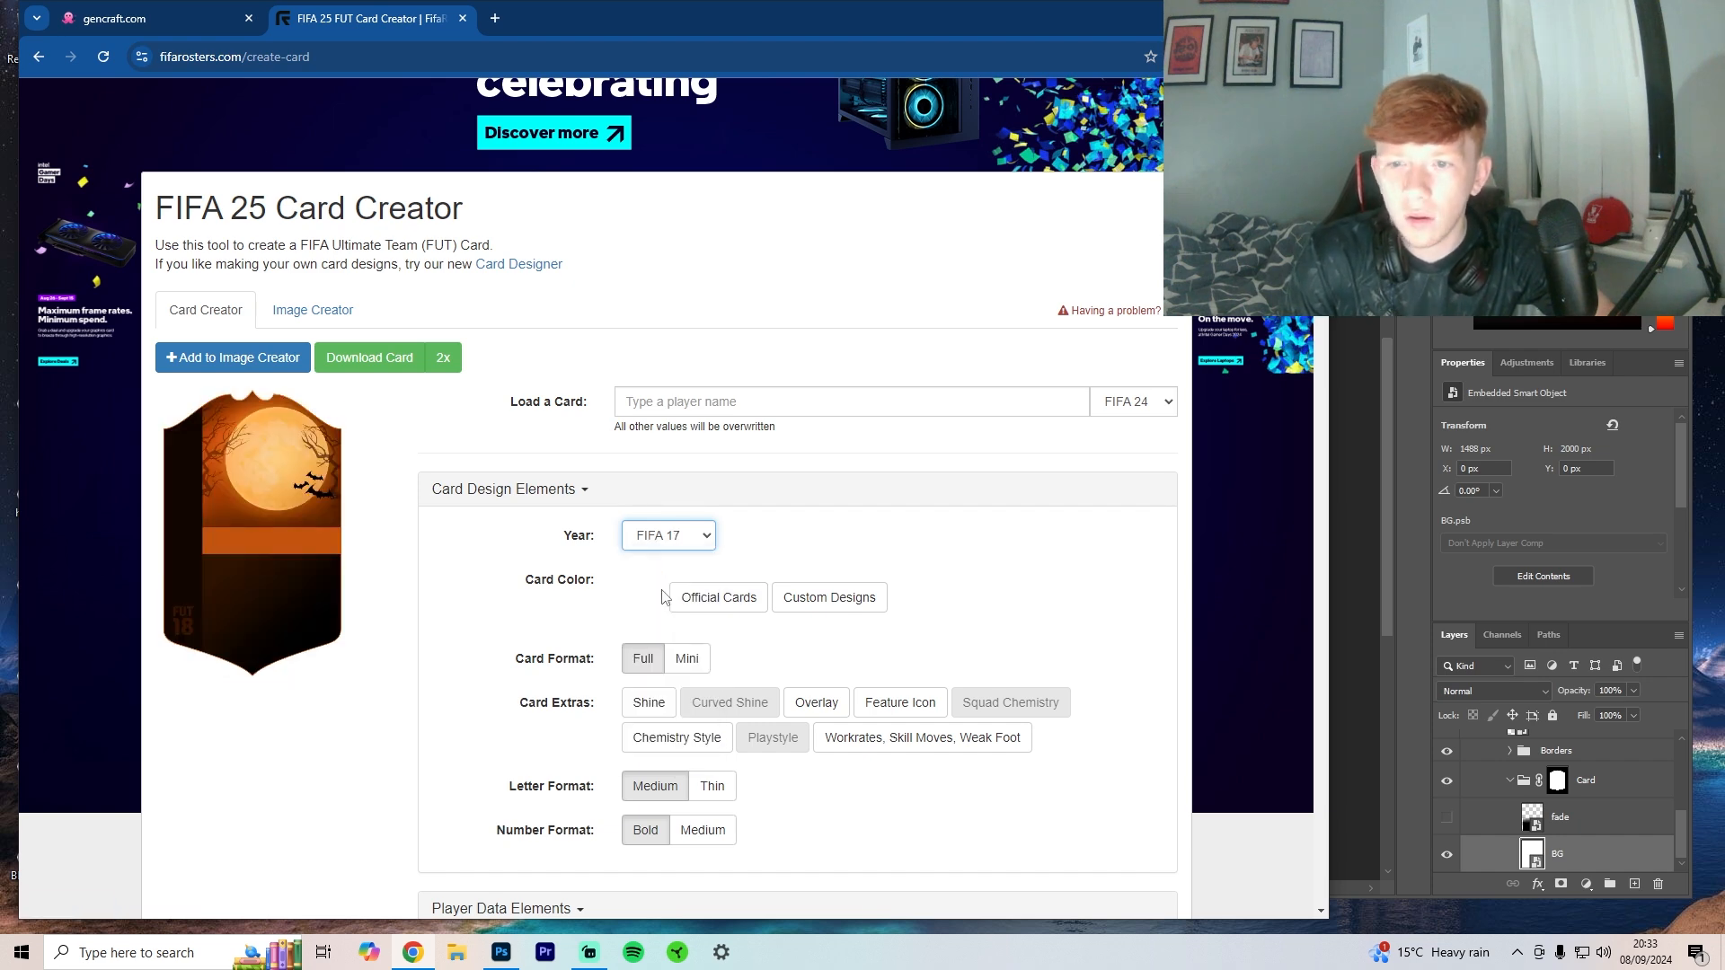
{"action": "left_click", "coordinate": [668, 539]}
{"action": "left_click", "coordinate": [674, 589]}
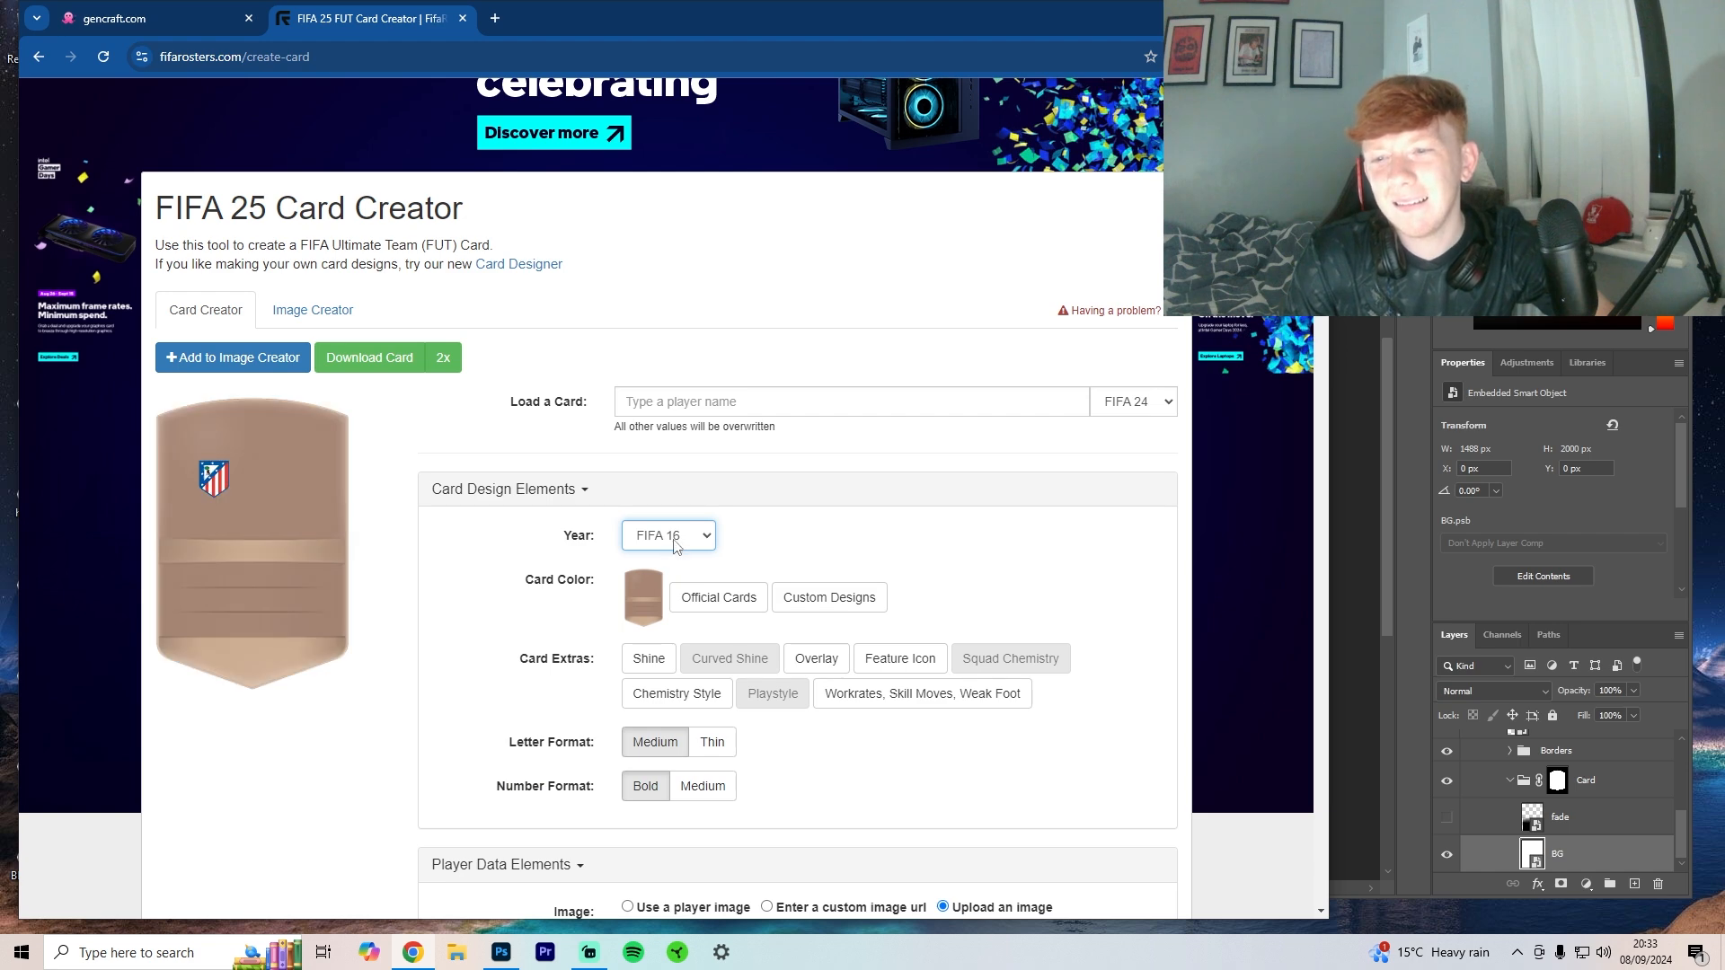
Step: Set the card year to FIFA 17 and choose its official Ultimate Scream card style
{"action": "left_click", "coordinate": [676, 545]}
{"action": "left_click", "coordinate": [687, 586]}
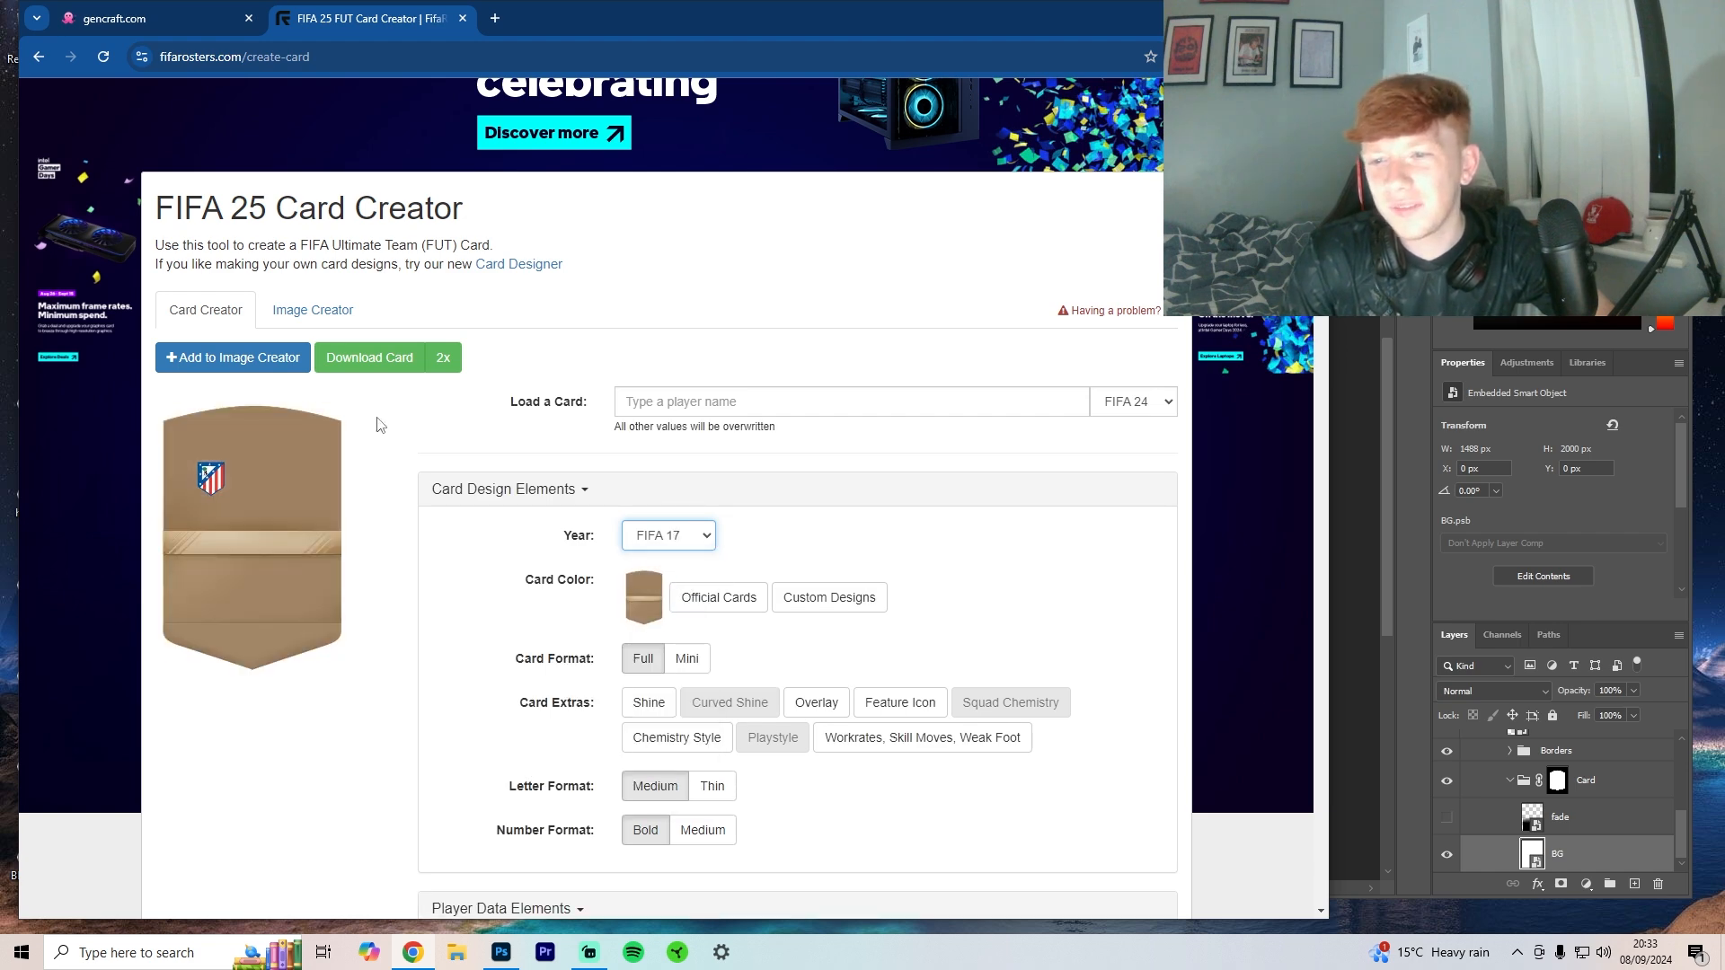
{"action": "left_click", "coordinate": [713, 609]}
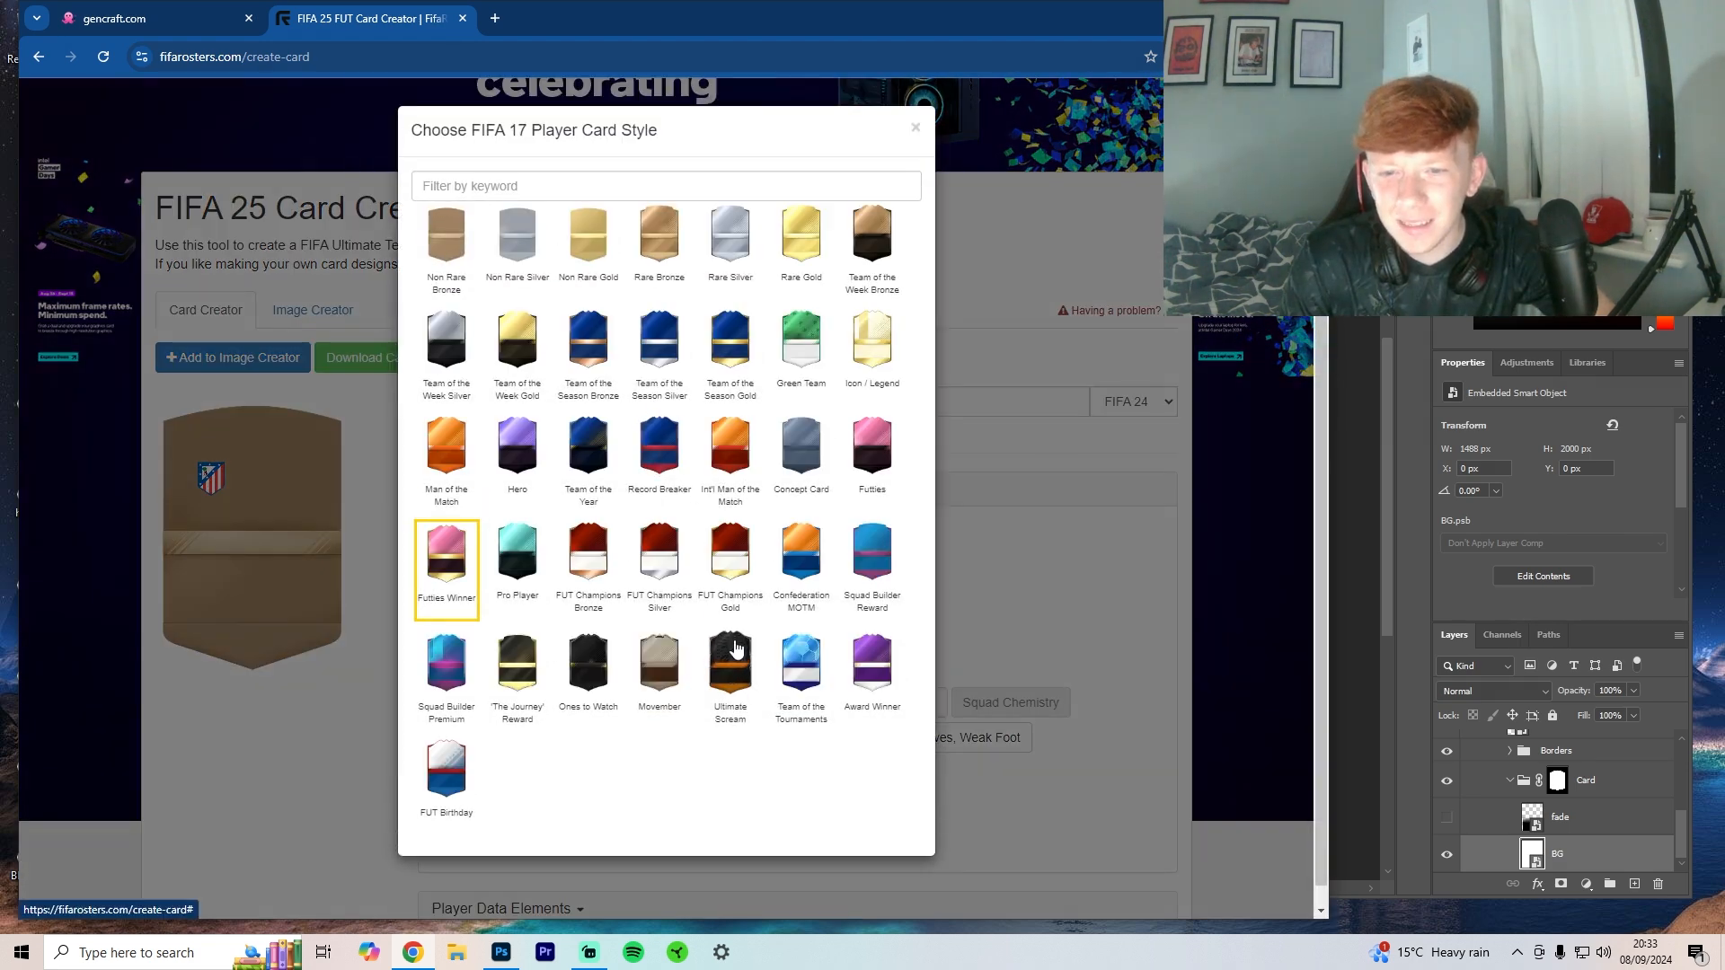
{"action": "left_click", "coordinate": [735, 647]}
Step: Check the club field in the player data and download the FIFA 17 Ultimate Scream card
{"action": "scroll", "coordinate": [373, 459], "scroll_direction": "down", "scroll_amount": 5}
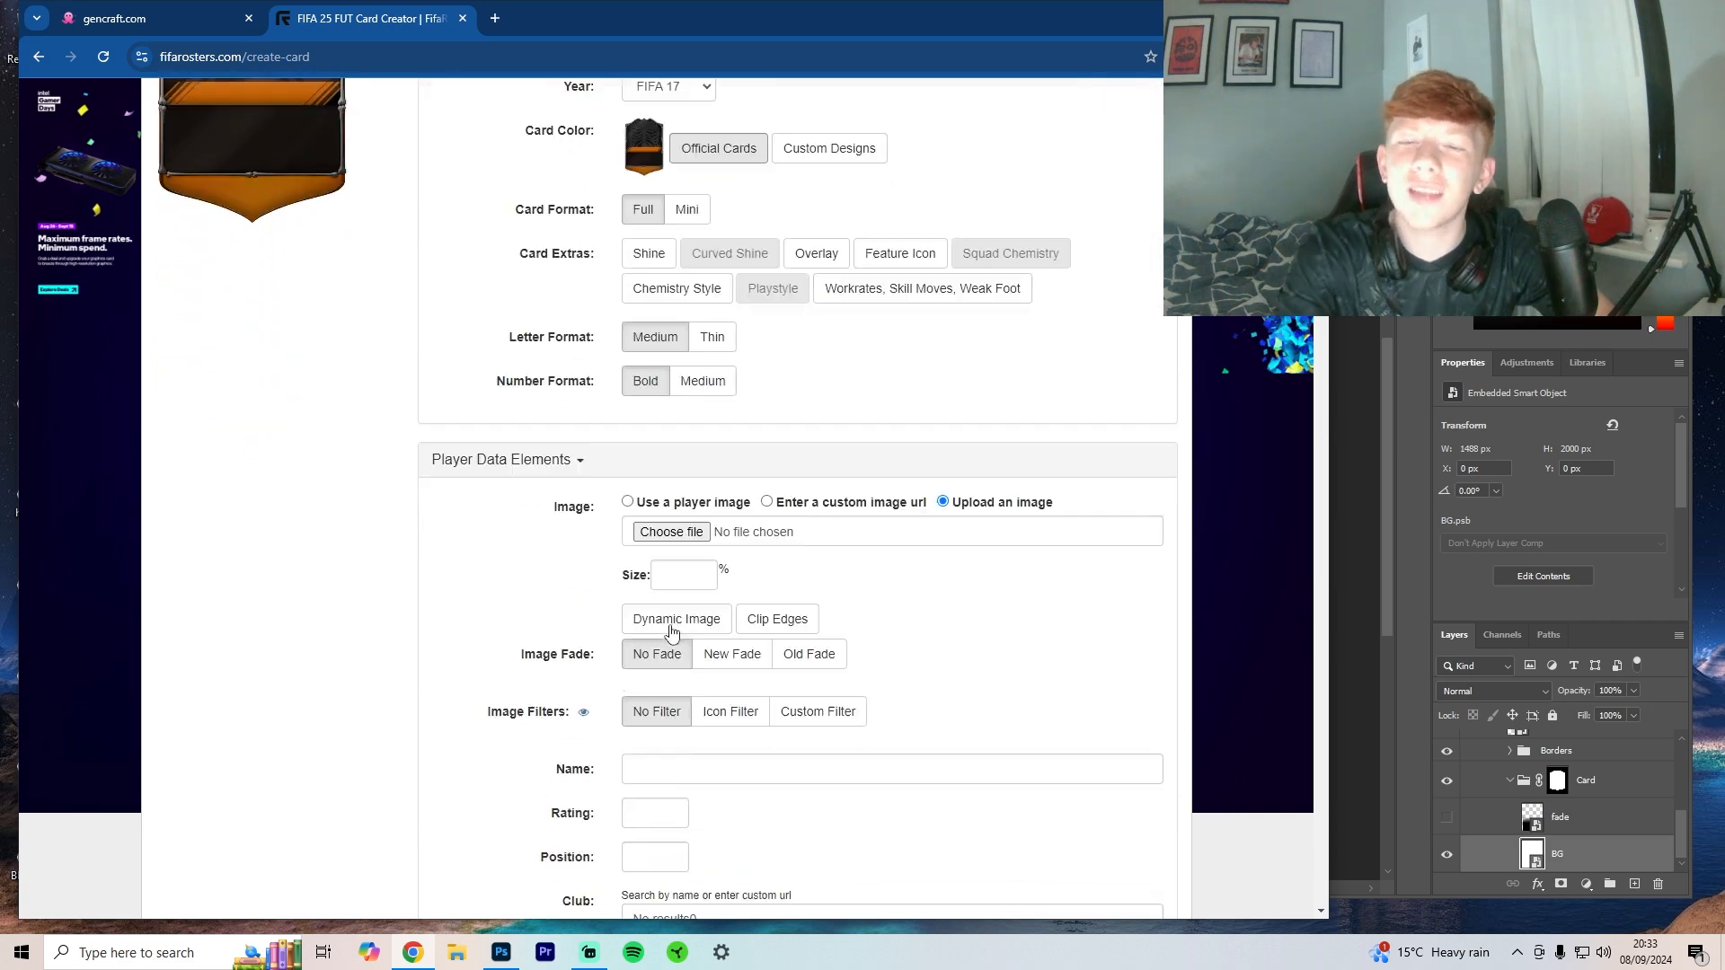
{"action": "scroll", "coordinate": [676, 647], "scroll_direction": "down", "scroll_amount": 3}
{"action": "left_click", "coordinate": [705, 657]}
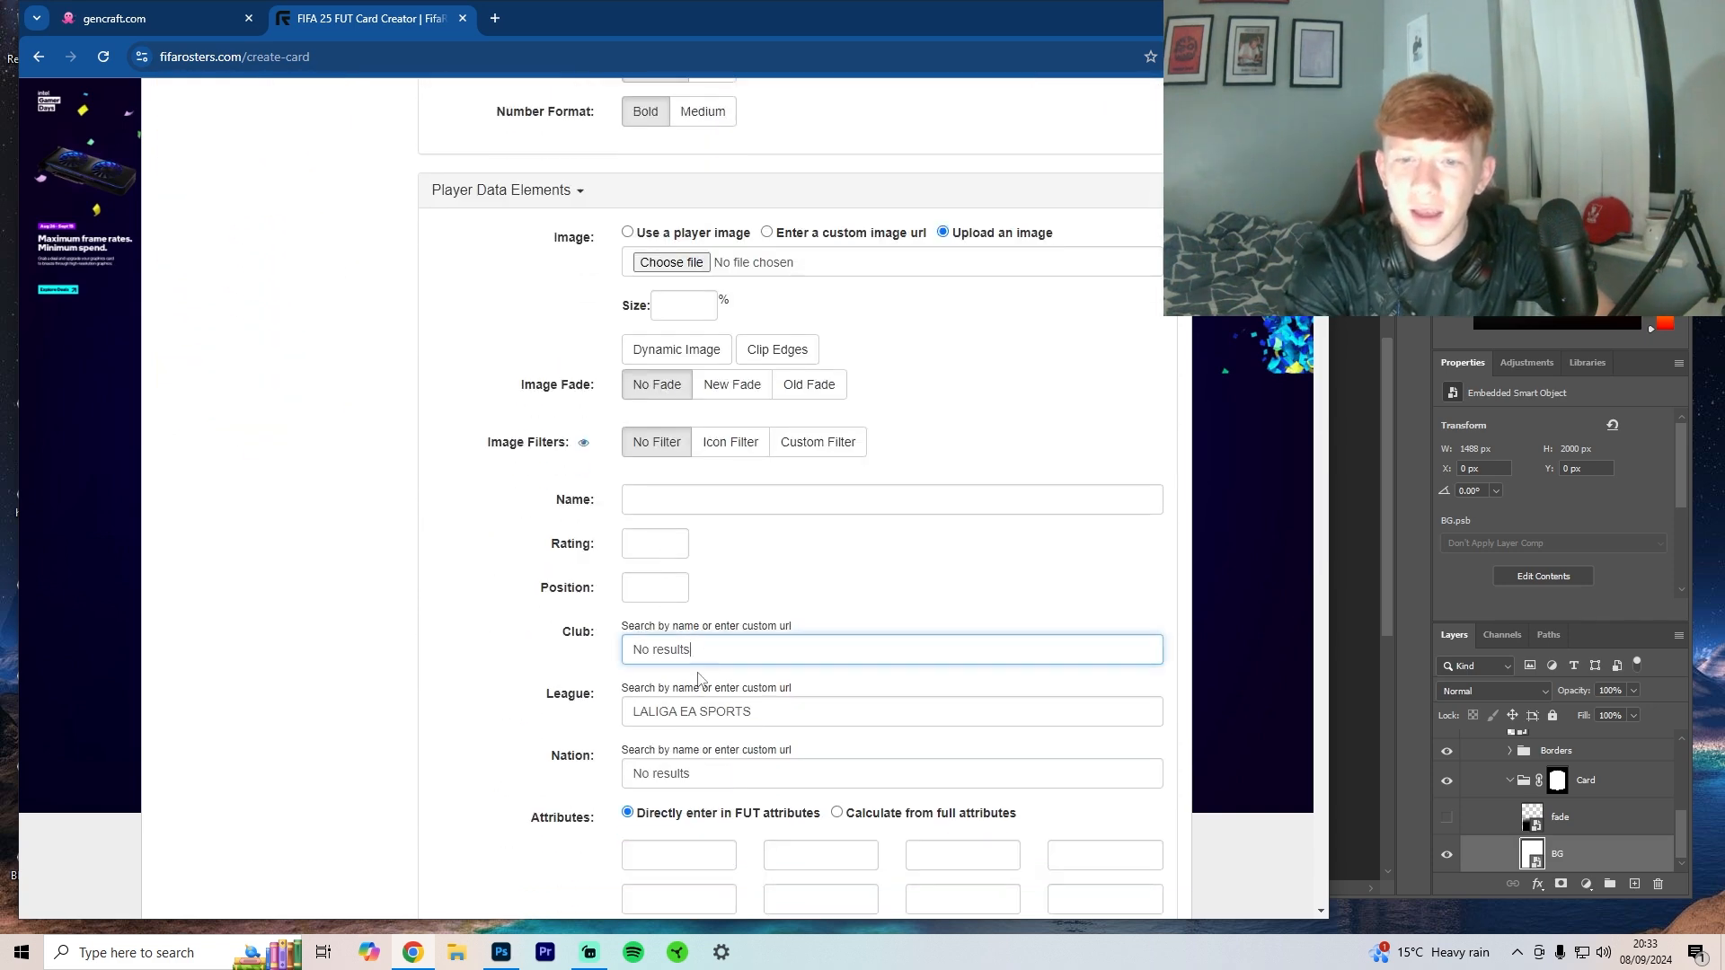
{"action": "scroll", "coordinate": [455, 566], "scroll_direction": "up", "scroll_amount": 6}
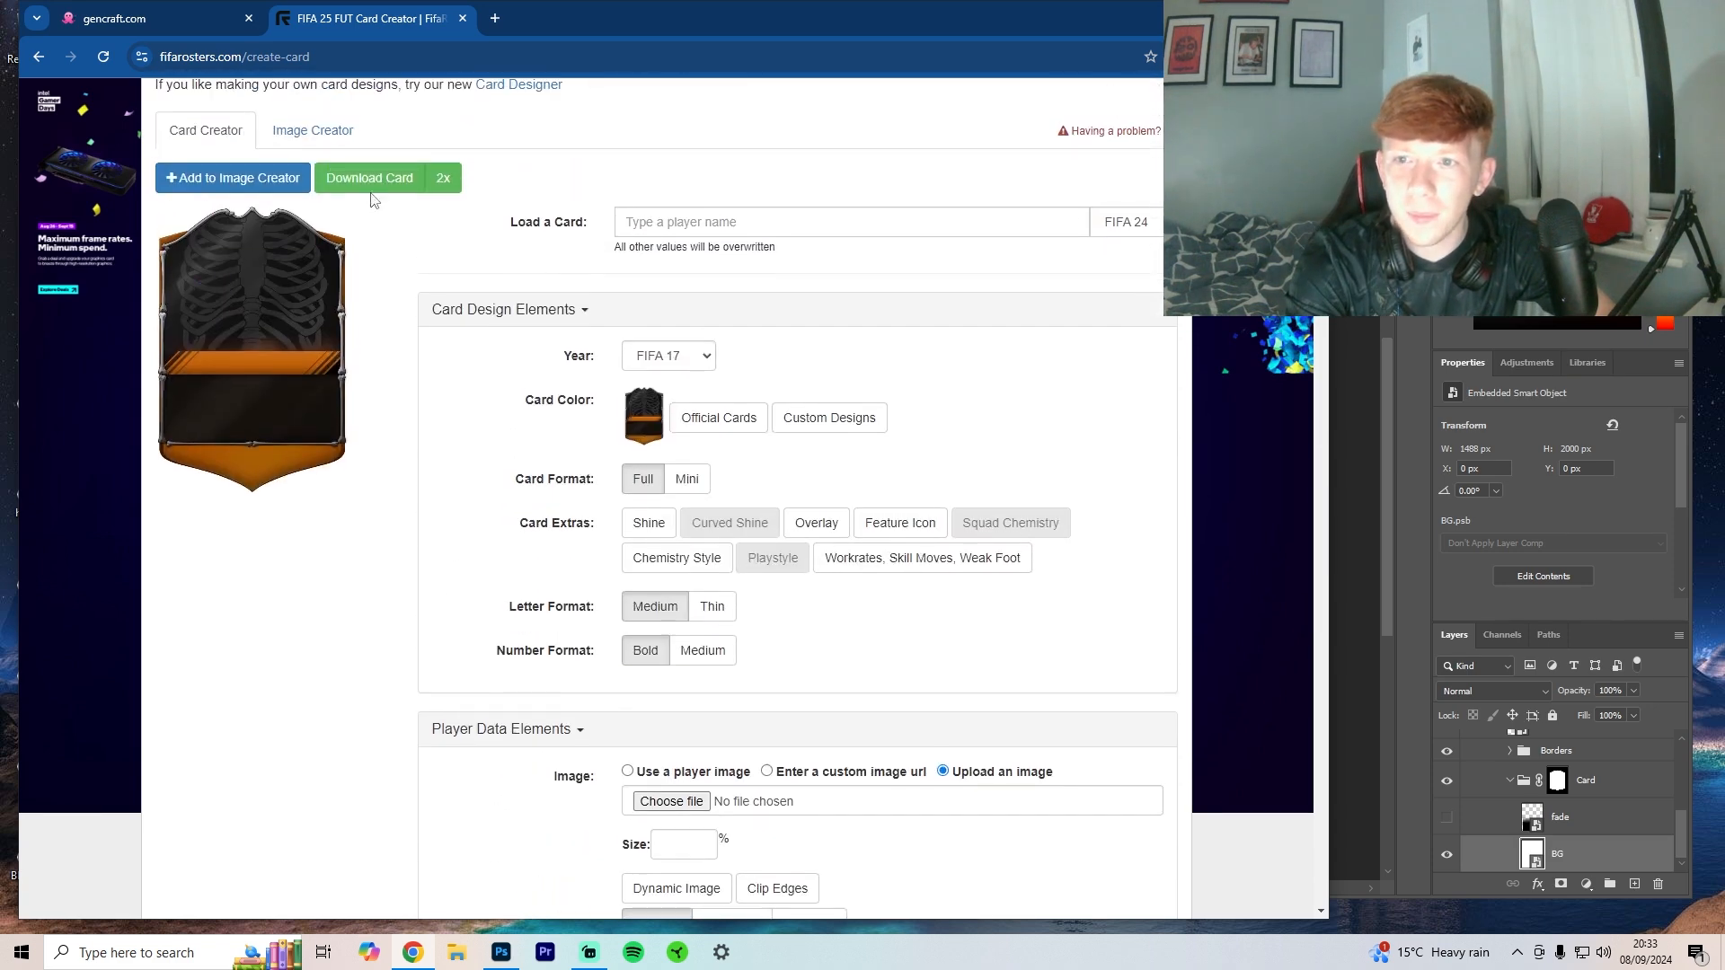
{"action": "left_click", "coordinate": [371, 189]}
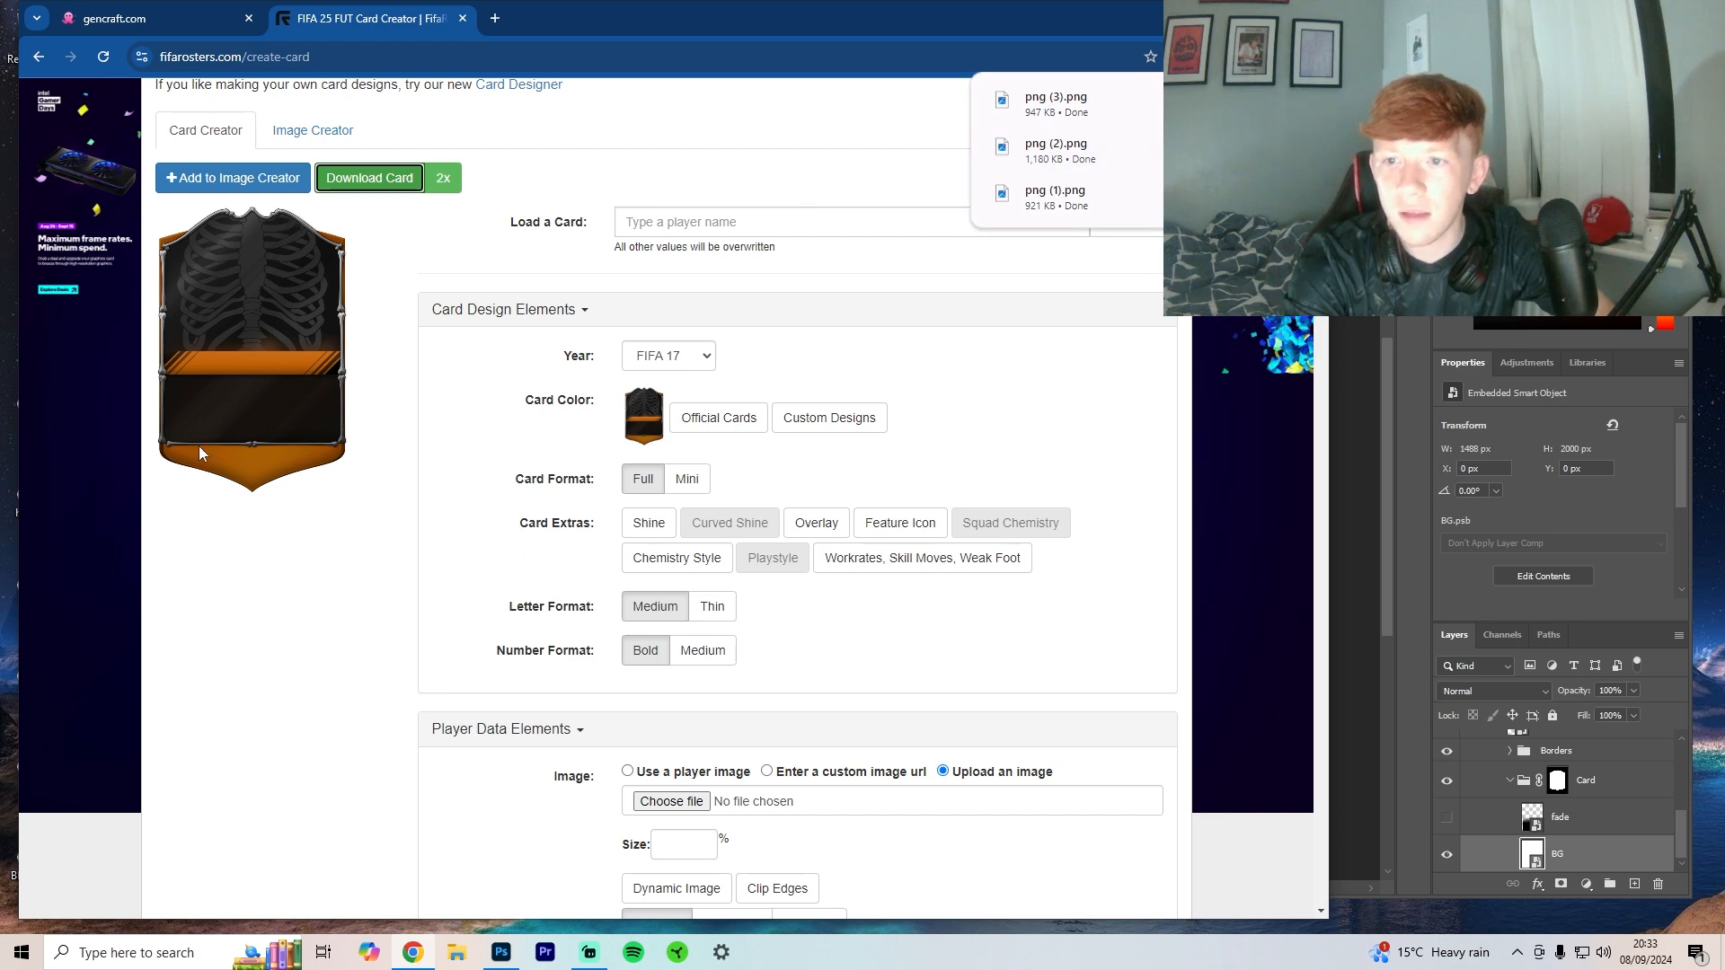
Step: Switch to Photoshop and open the Downloads folder in File Explorer
{"action": "key", "text": "alt+Tab"}
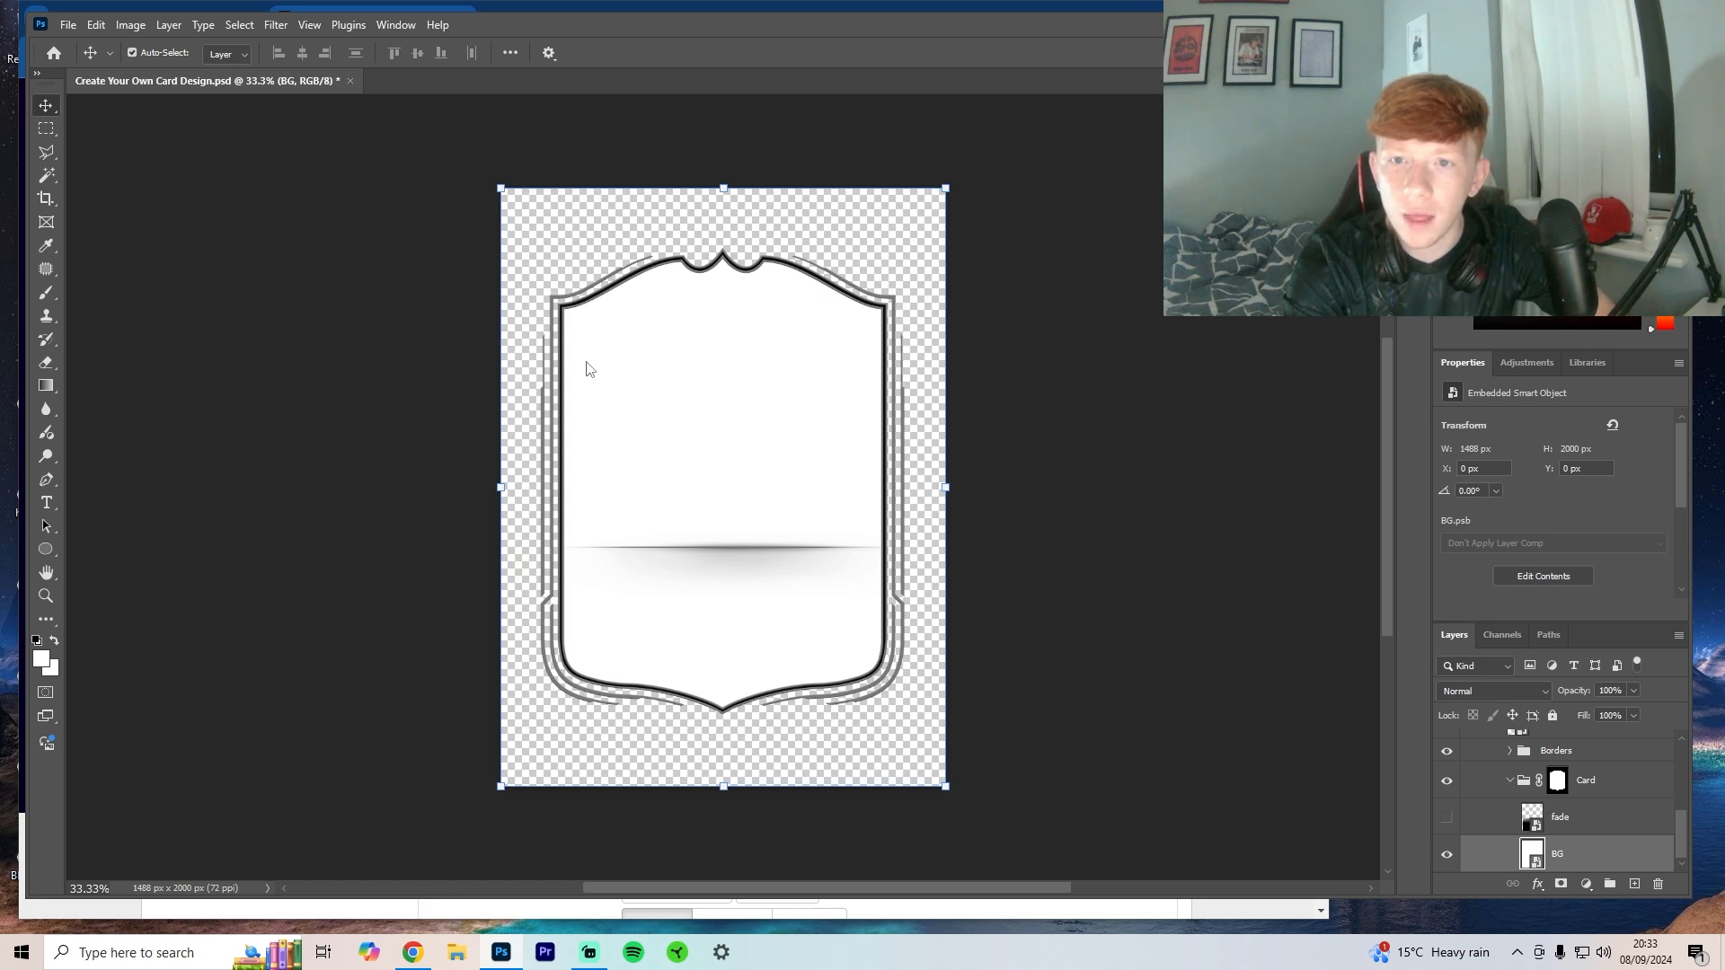
{"action": "key", "text": "super+e"}
{"action": "left_click", "coordinate": [79, 328]}
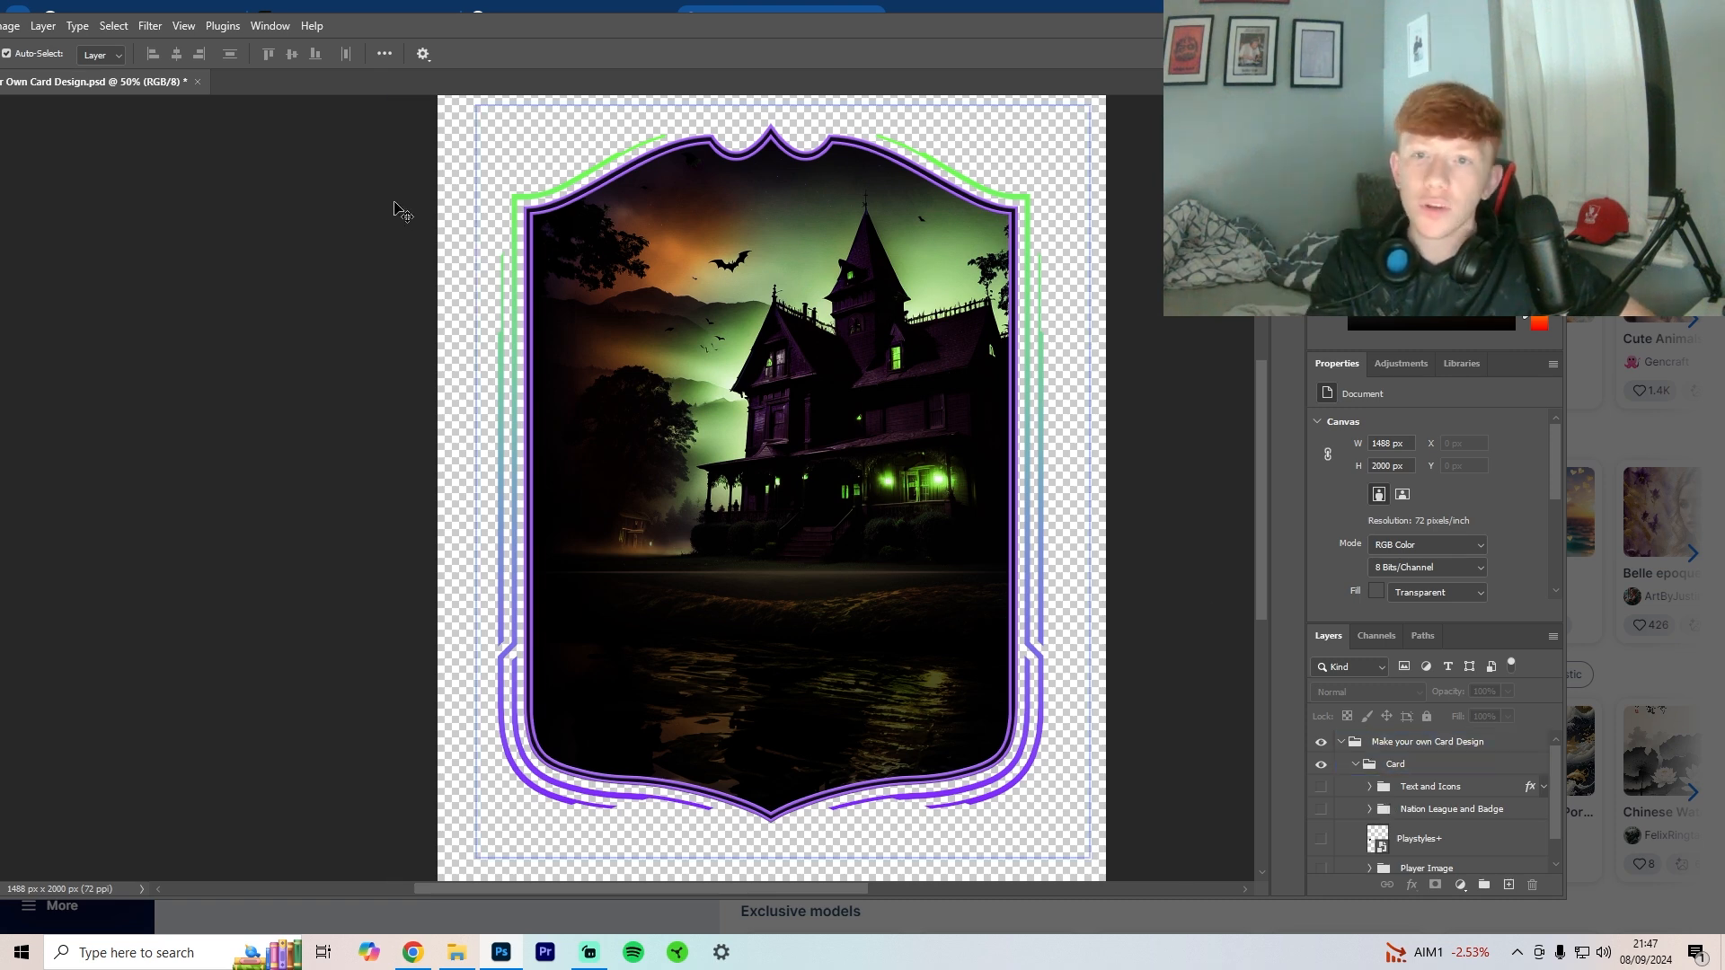
Step: Close Create Your Own Card Design.psd without saving its changes
{"action": "left_click", "coordinate": [197, 83]}
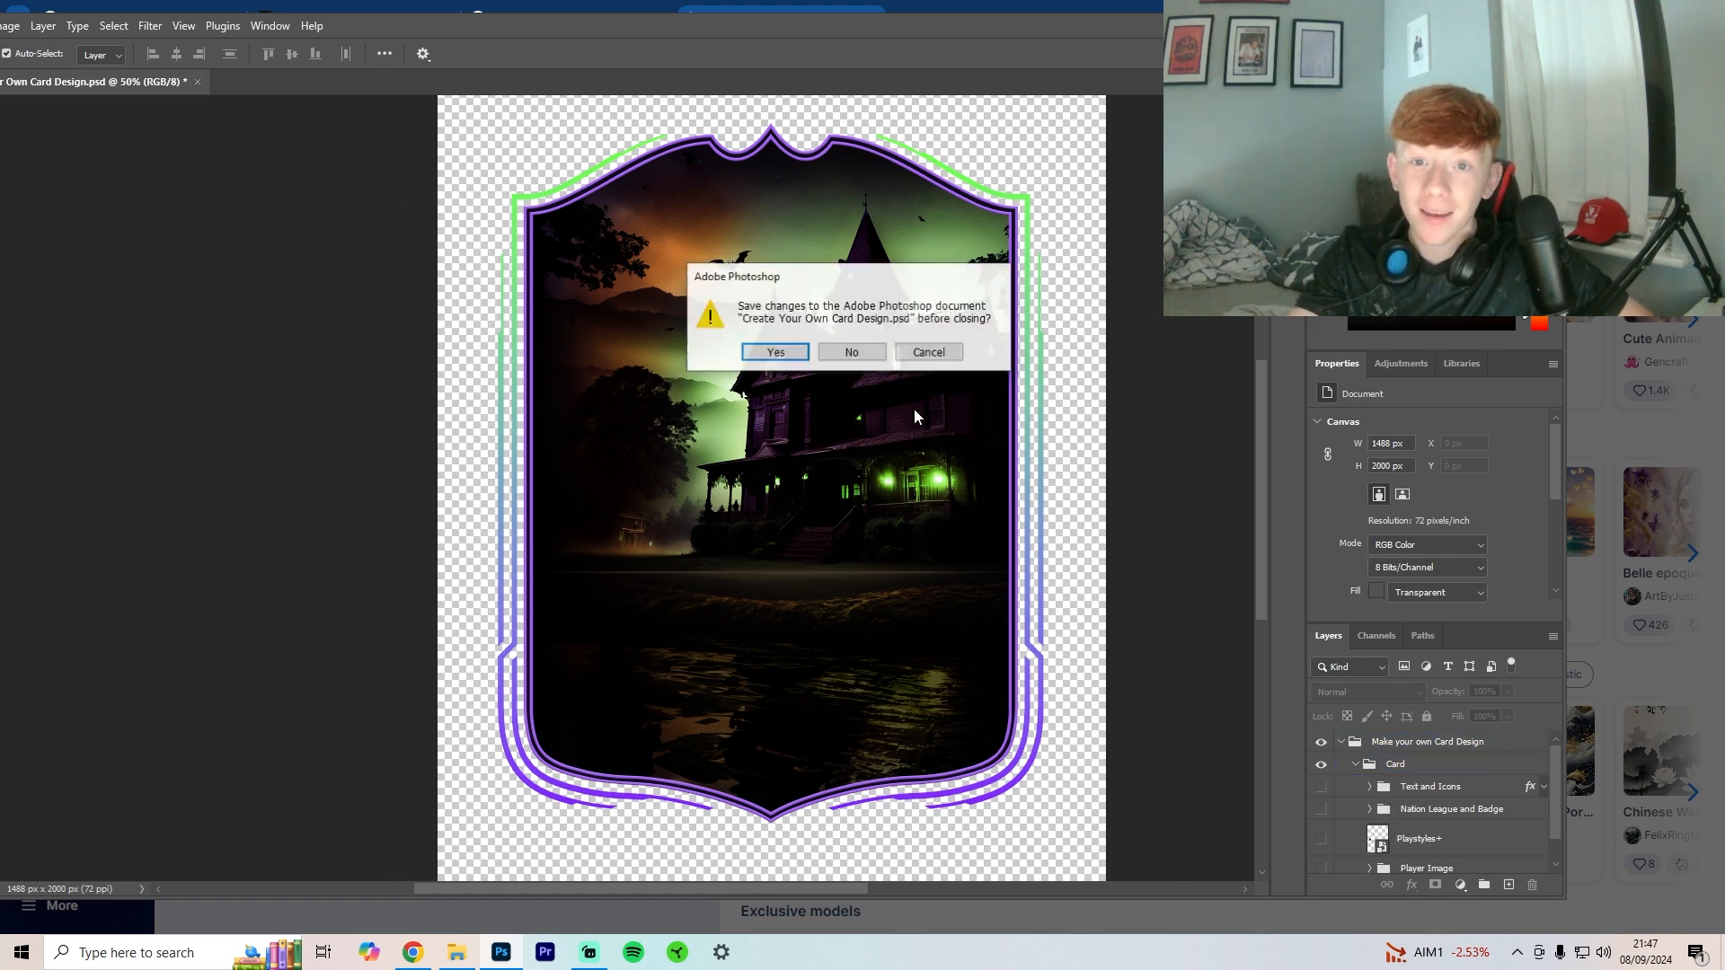
{"action": "left_click", "coordinate": [867, 354]}
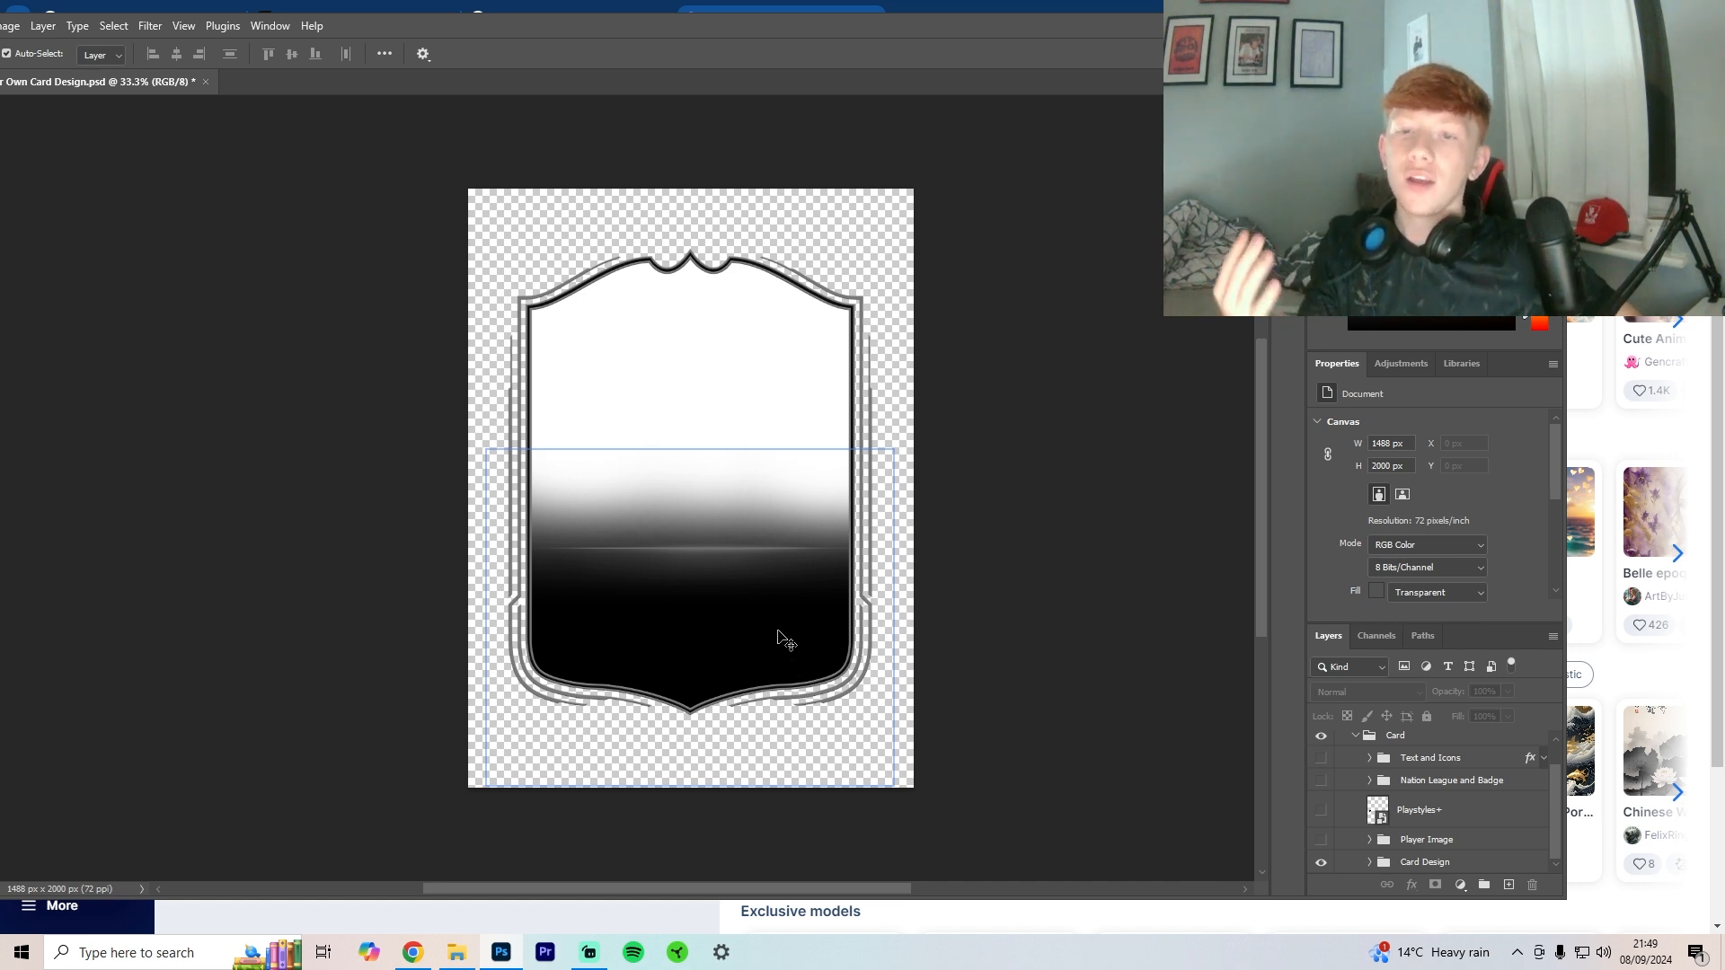
Step: Bring up the Downloads folder containing the card images in File Explorer, and switch to Chrome
{"action": "left_click", "coordinate": [466, 953]}
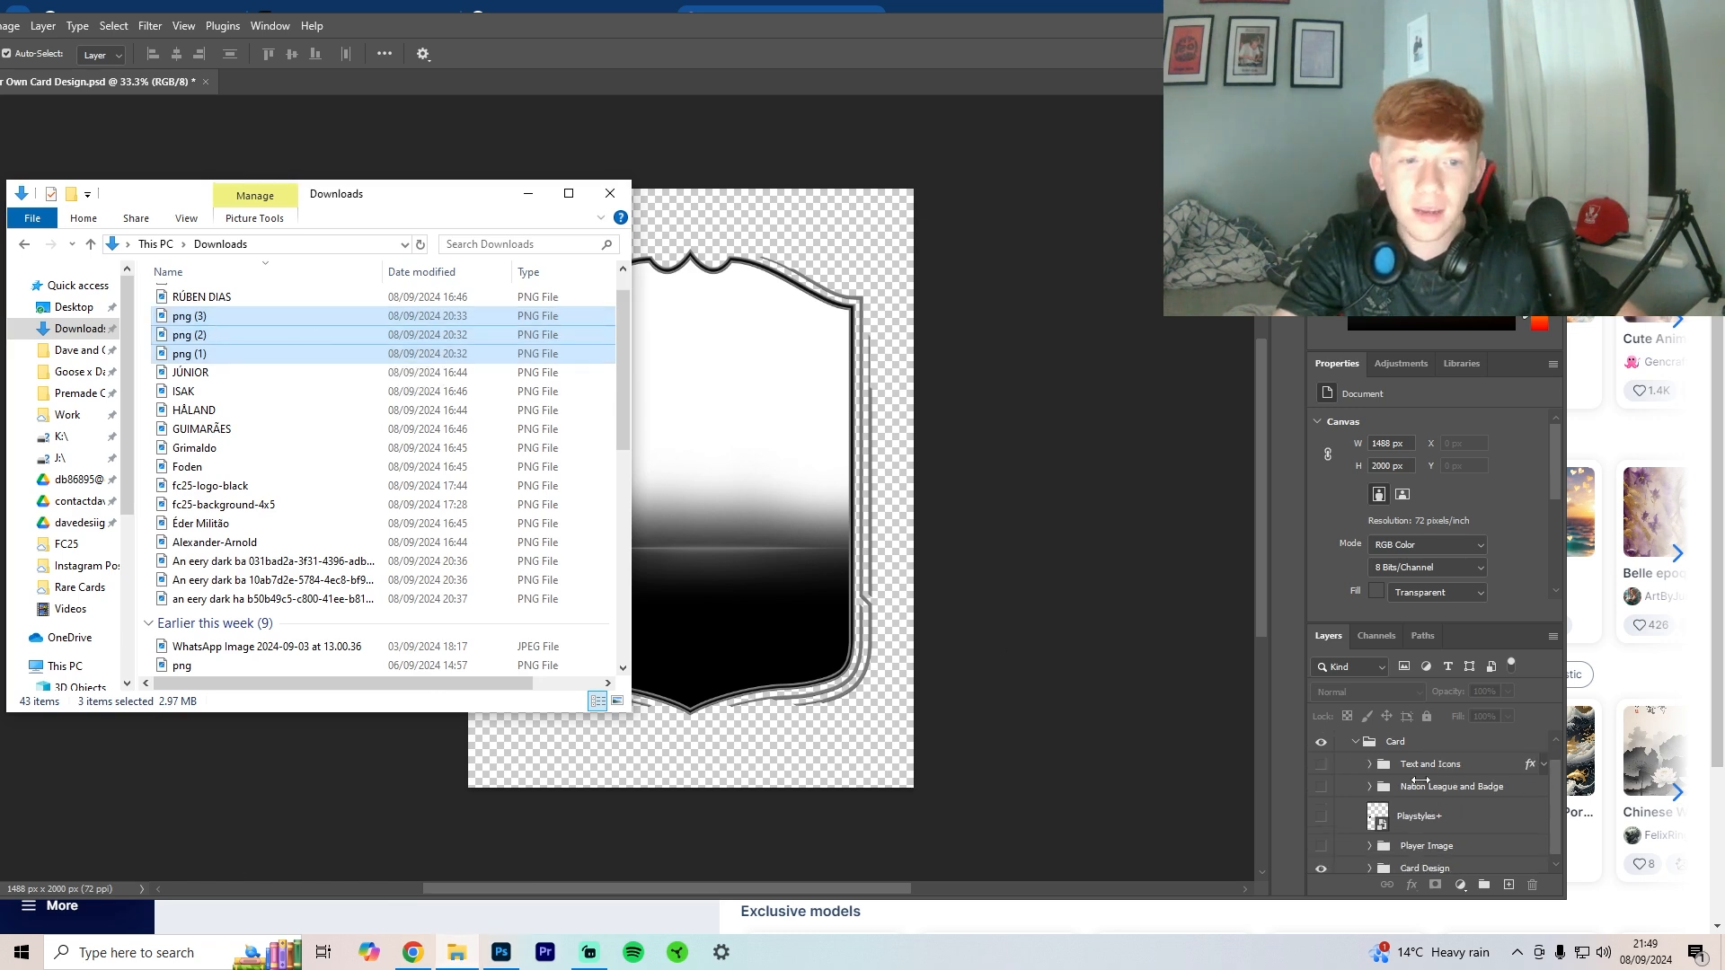
{"action": "left_click", "coordinate": [413, 956]}
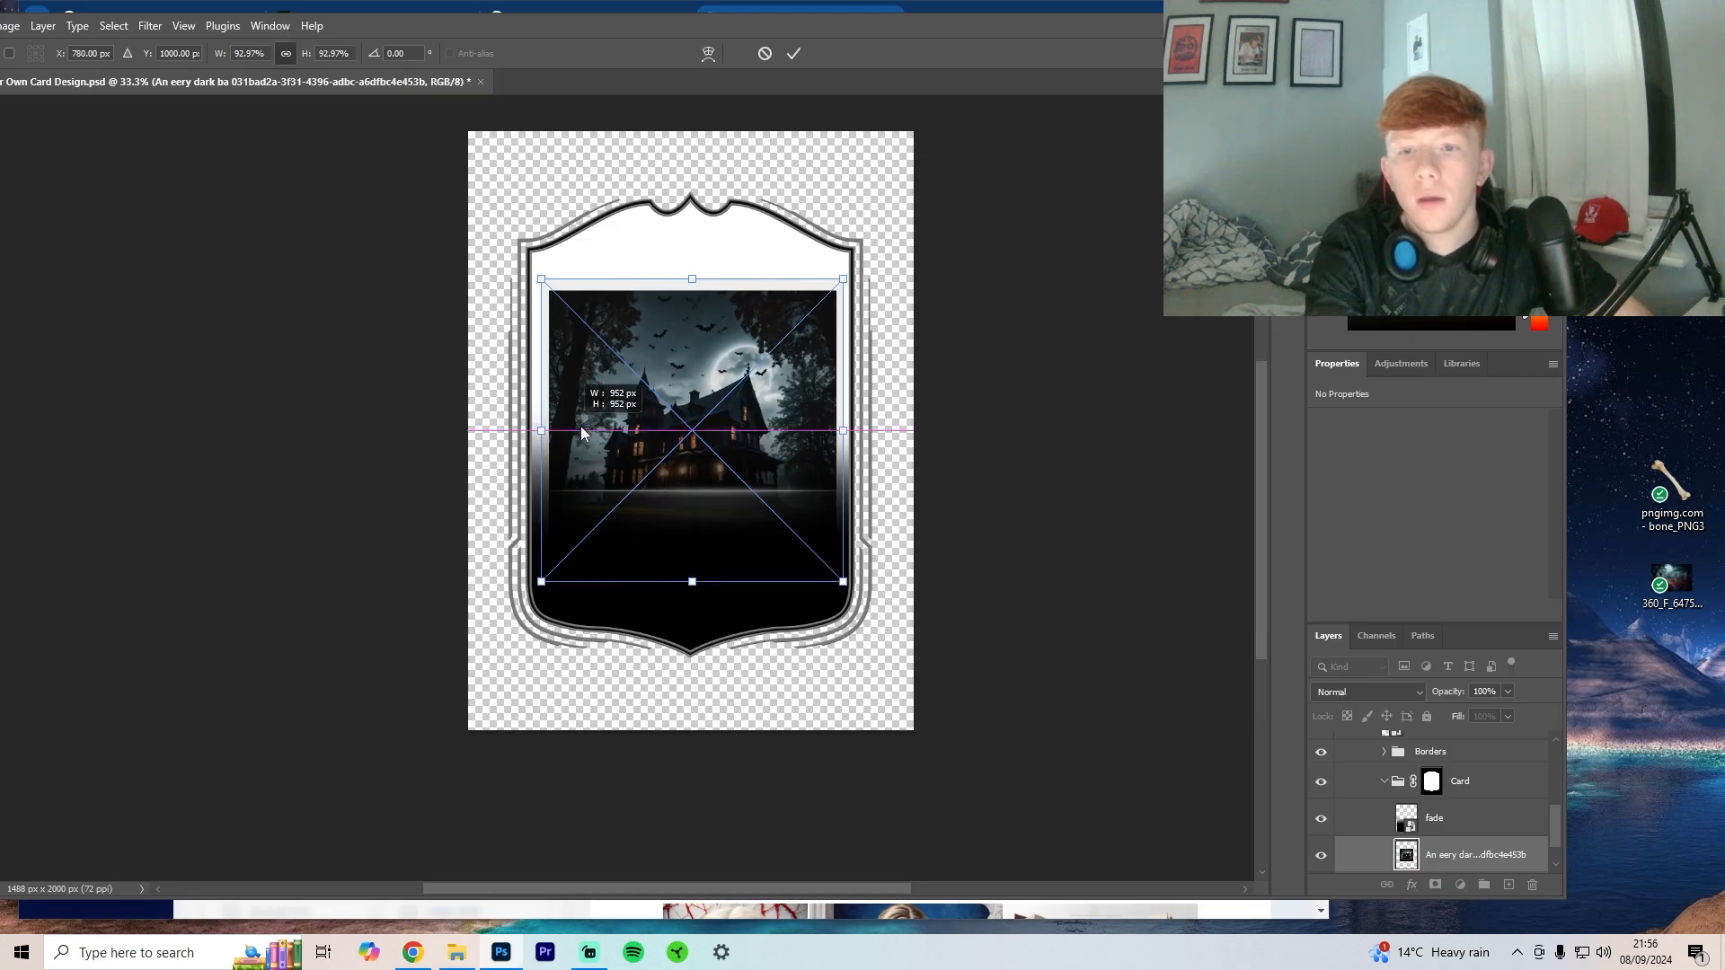
Step: Enlarge the haunted-house image to about 1170 px square and position it against the card's upper edge
{"action": "left_click_drag", "start_coordinate": [581, 432], "coordinate": [731, 342]}
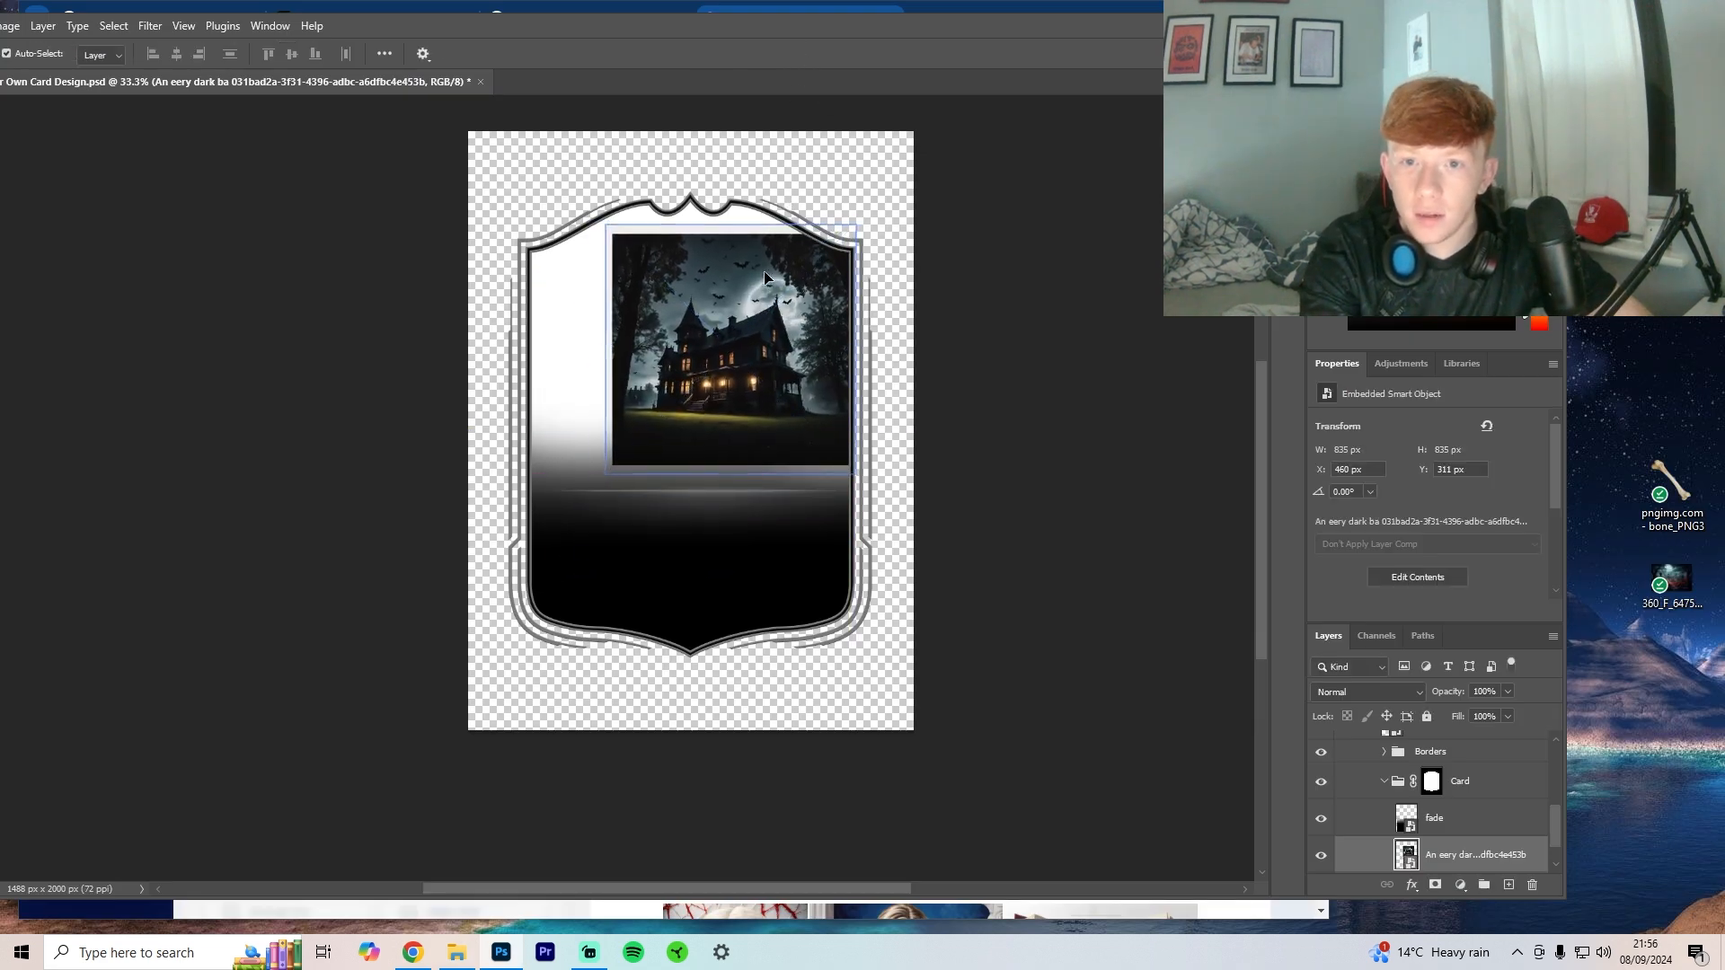
{"action": "mouse_move", "coordinate": [765, 277]}
{"action": "left_mouse_down"}
{"action": "mouse_move", "coordinate": [795, 236]}
{"action": "mouse_move", "coordinate": [765, 236]}
{"action": "mouse_move", "coordinate": [768, 262]}
{"action": "left_mouse_up"}
{"action": "key", "text": "ctrl+t"}
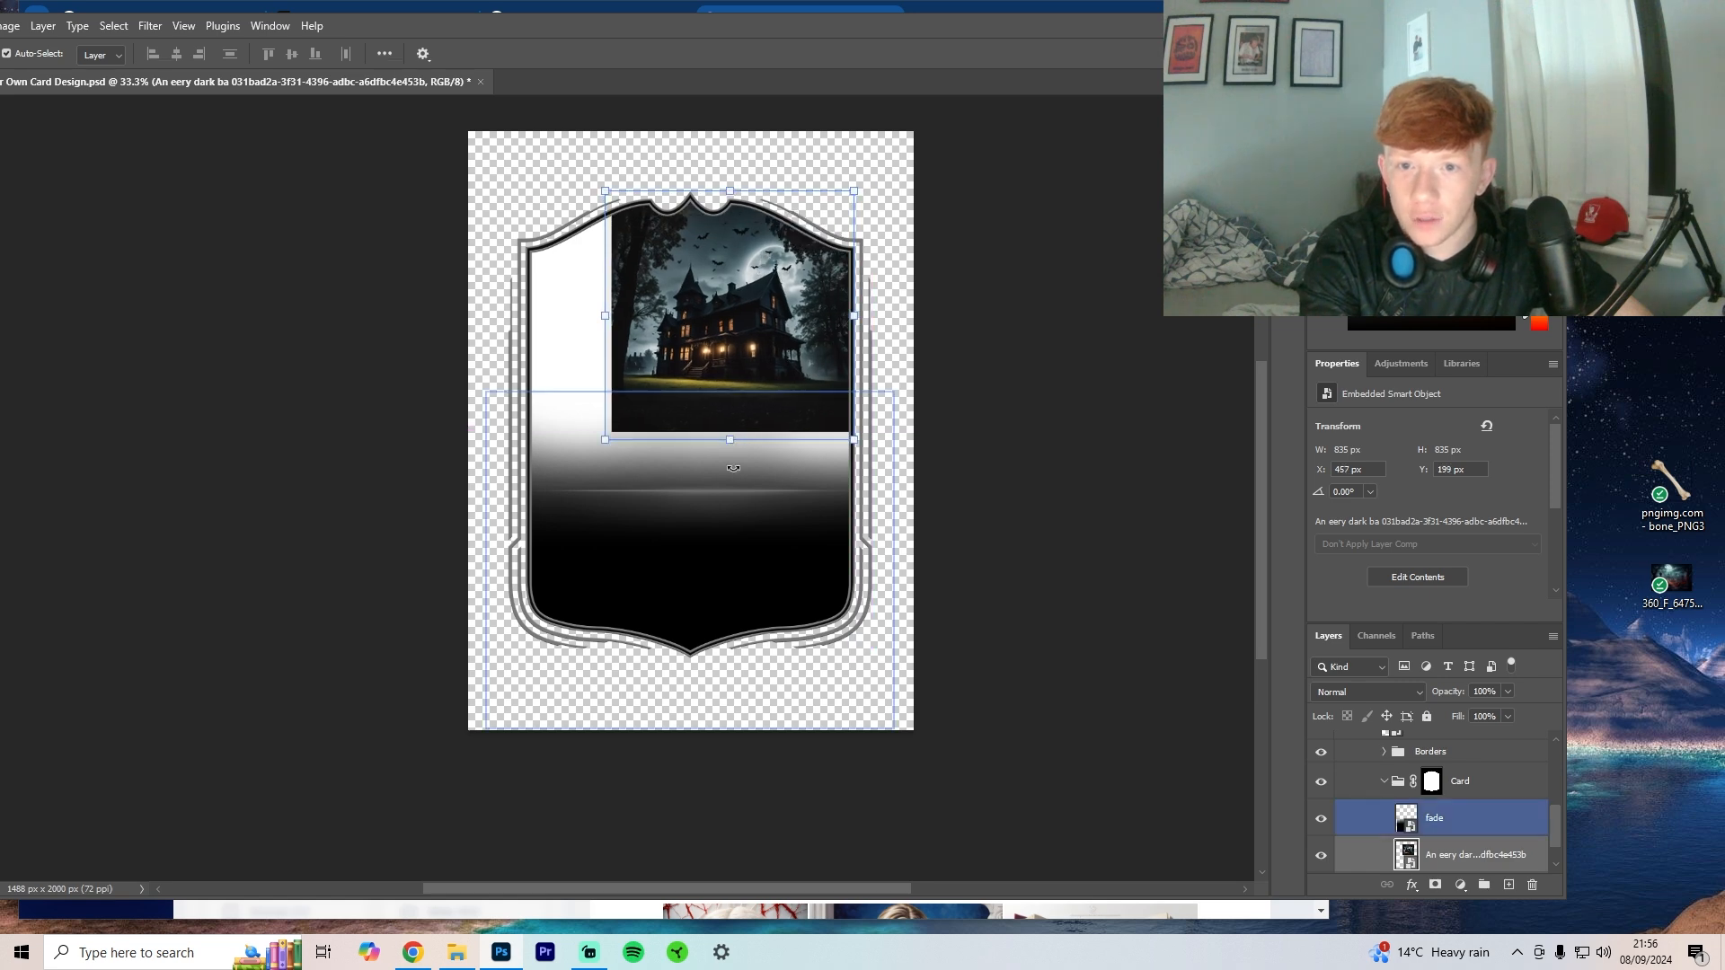
{"action": "left_click_drag", "start_coordinate": [730, 432], "coordinate": [719, 550]}
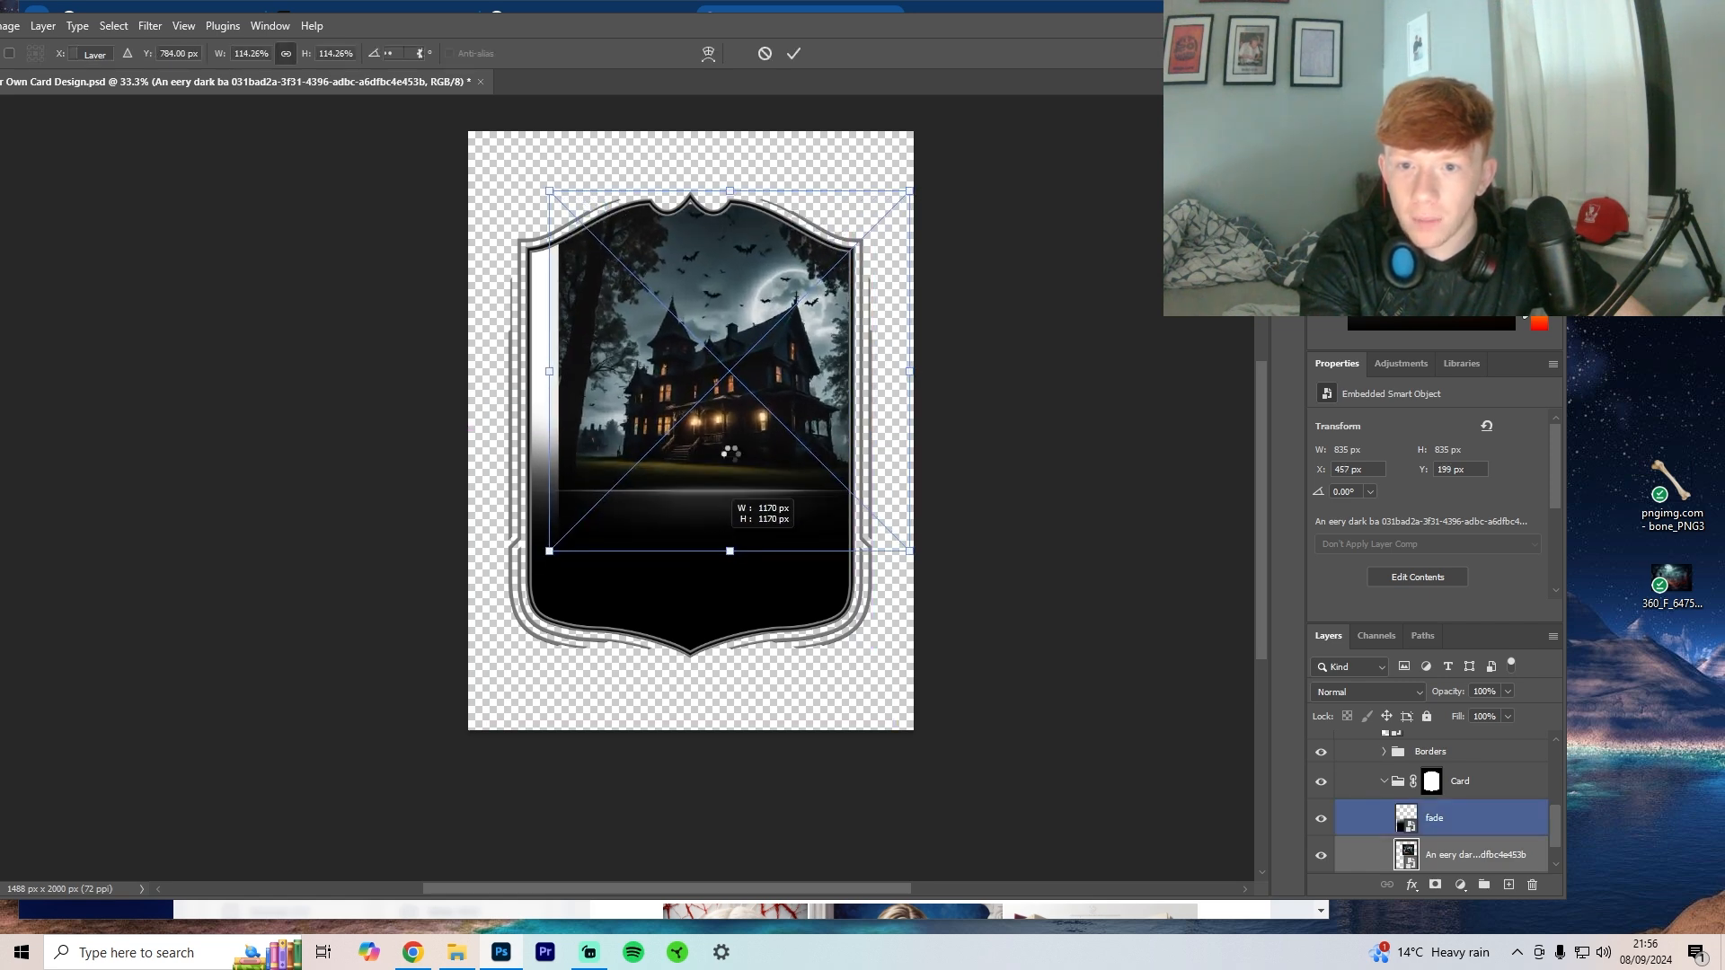
{"action": "left_click_drag", "start_coordinate": [729, 454], "coordinate": [753, 399]}
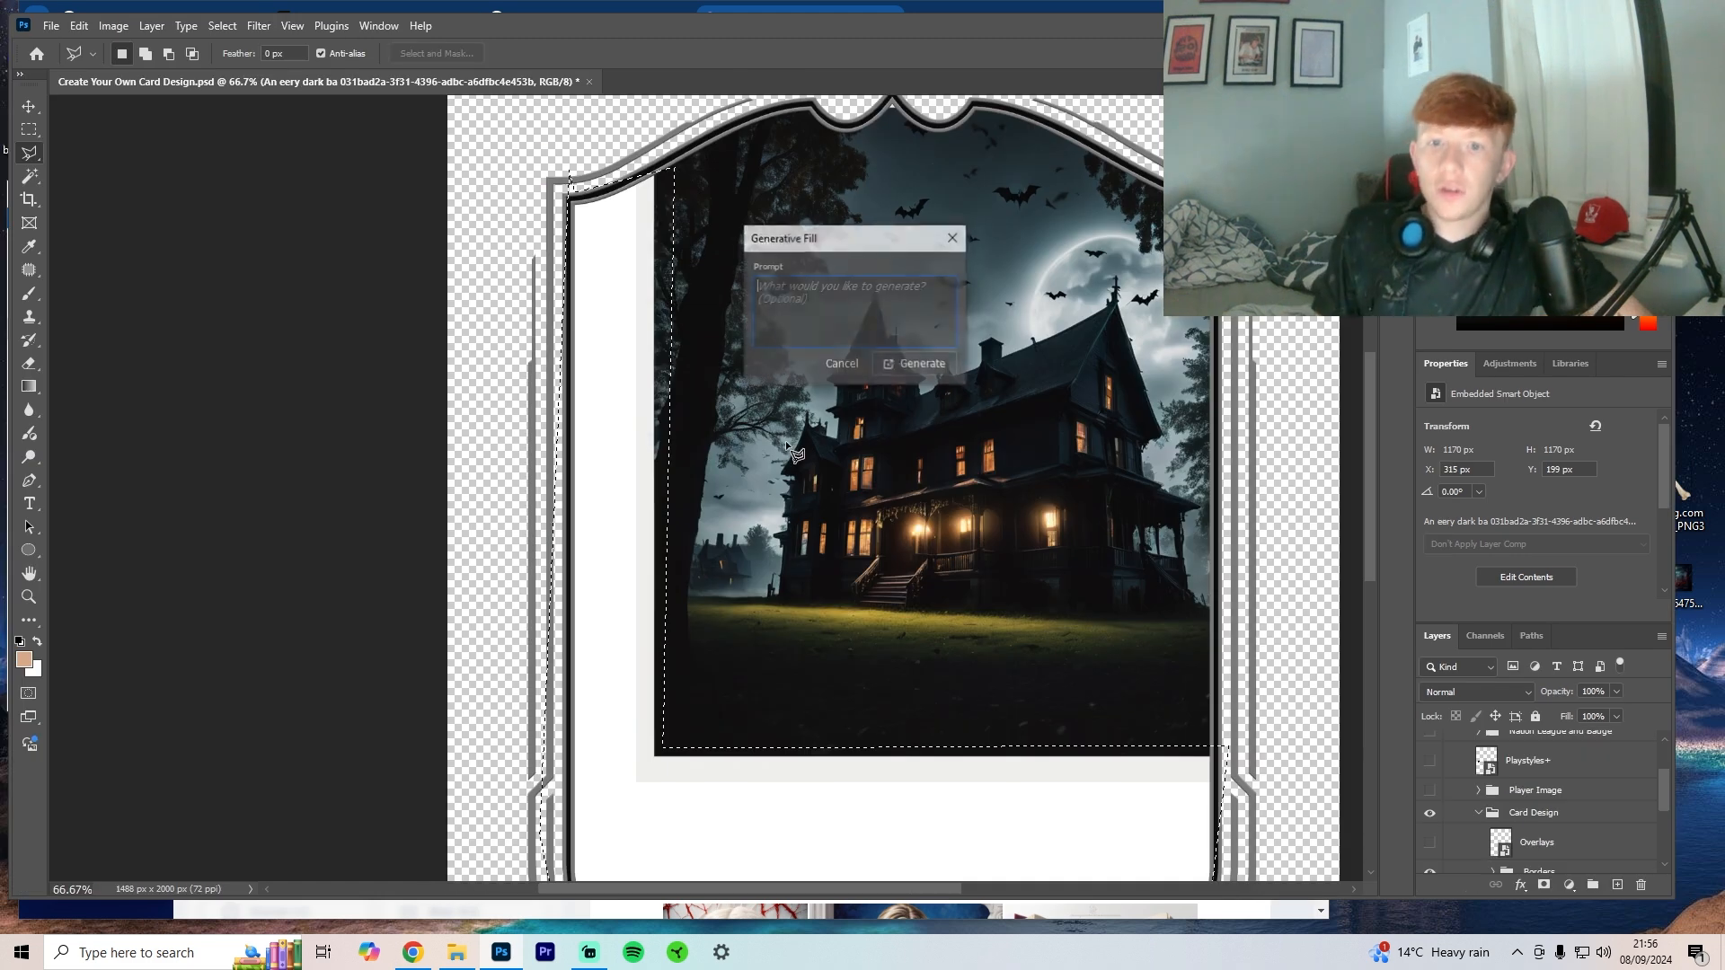
Step: Fill the selected empty card area around the haunted house using Generative Fill without a prompt, and choose the third variation
{"action": "left_click", "coordinate": [904, 363]}
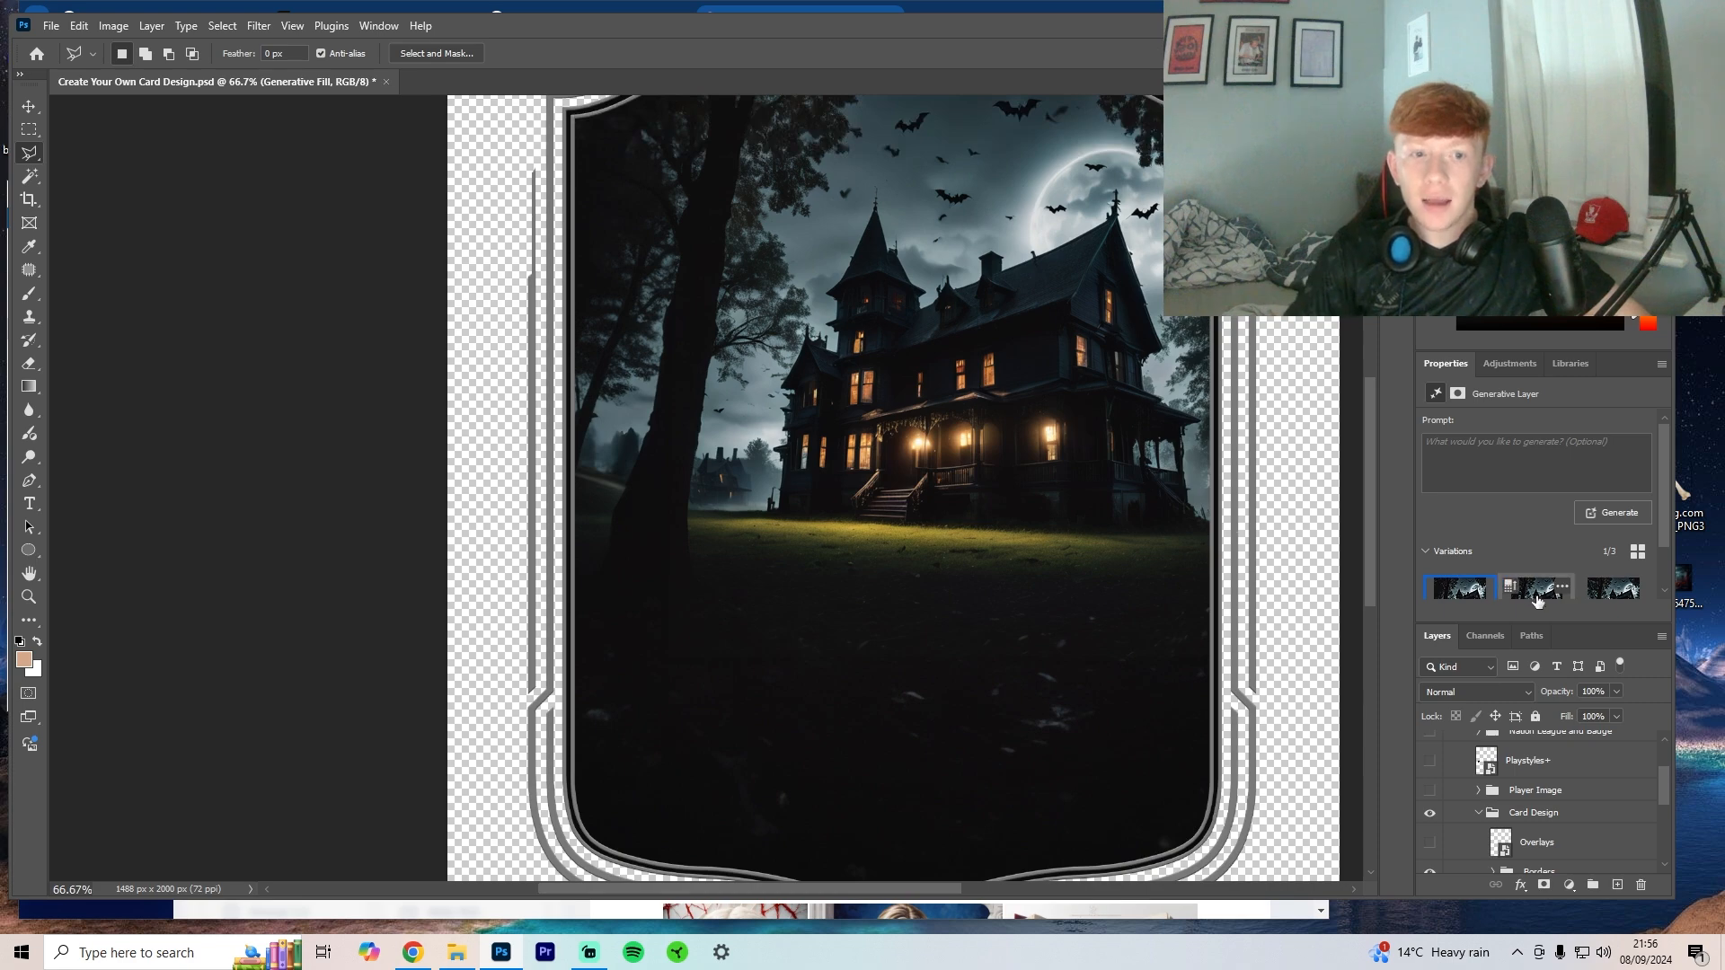
{"action": "left_click", "coordinate": [1536, 592]}
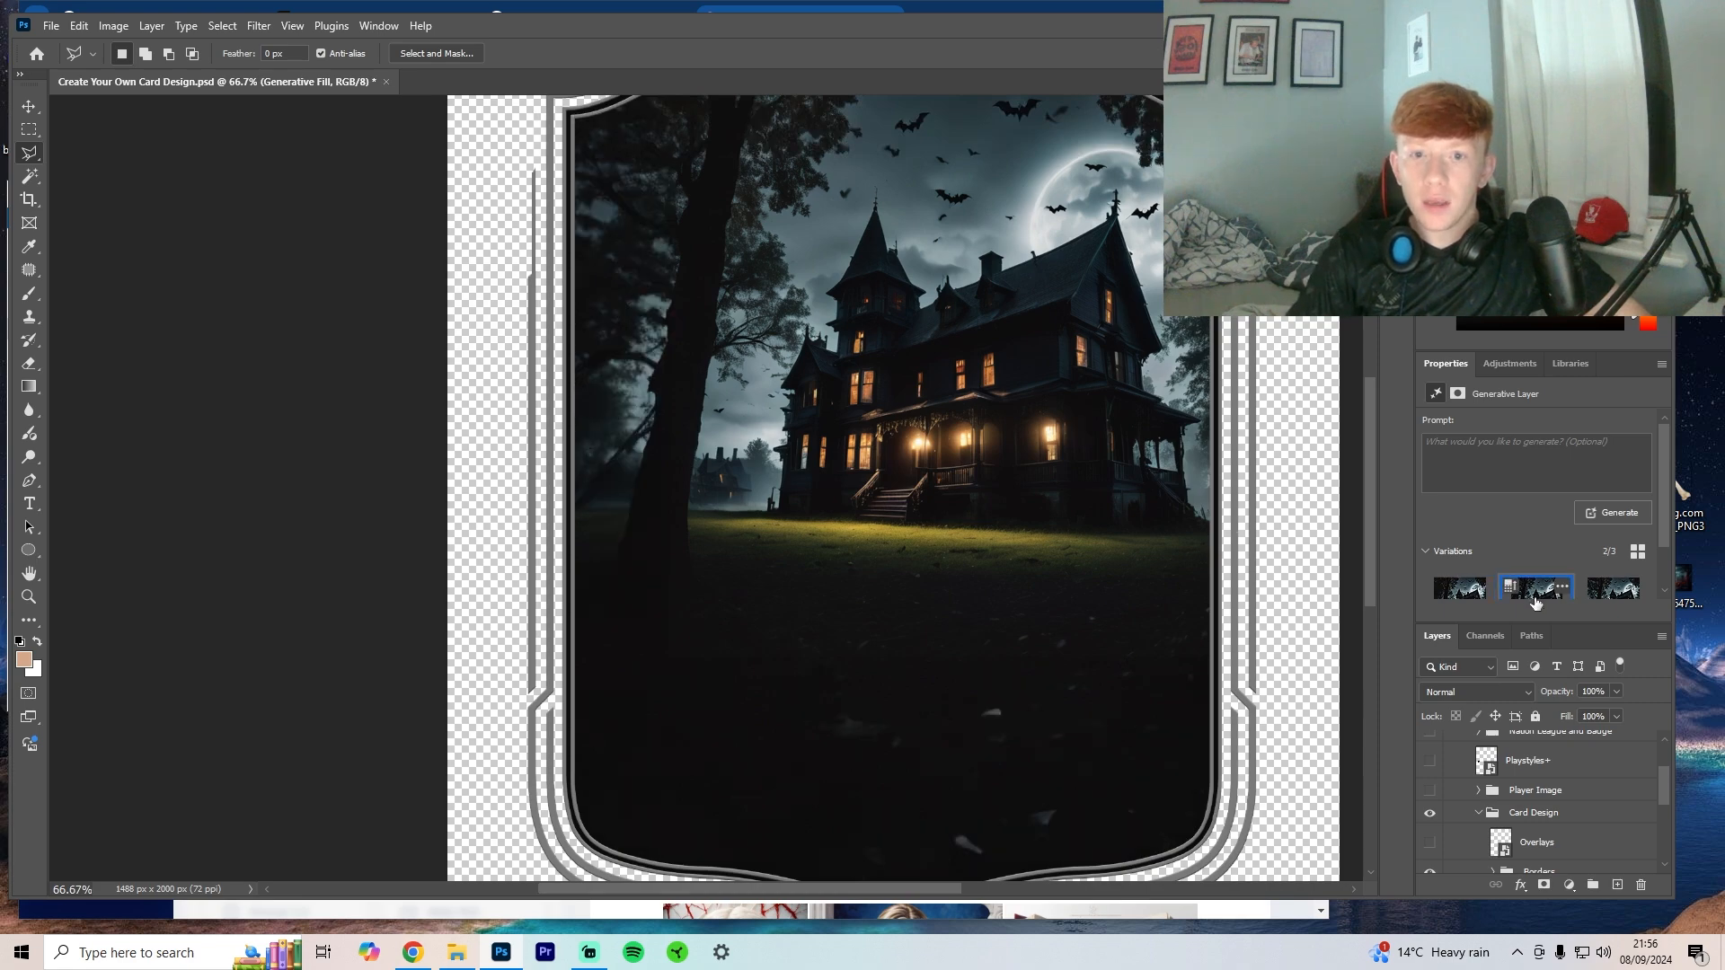
{"action": "left_click", "coordinate": [1608, 595]}
Step: Switch to Chrome, search images for "real spooky cobwebs png", and open Freepik's realistic Halloween spider web background page
{"action": "scroll", "coordinate": [1573, 770], "scroll_direction": "down", "scroll_amount": 5}
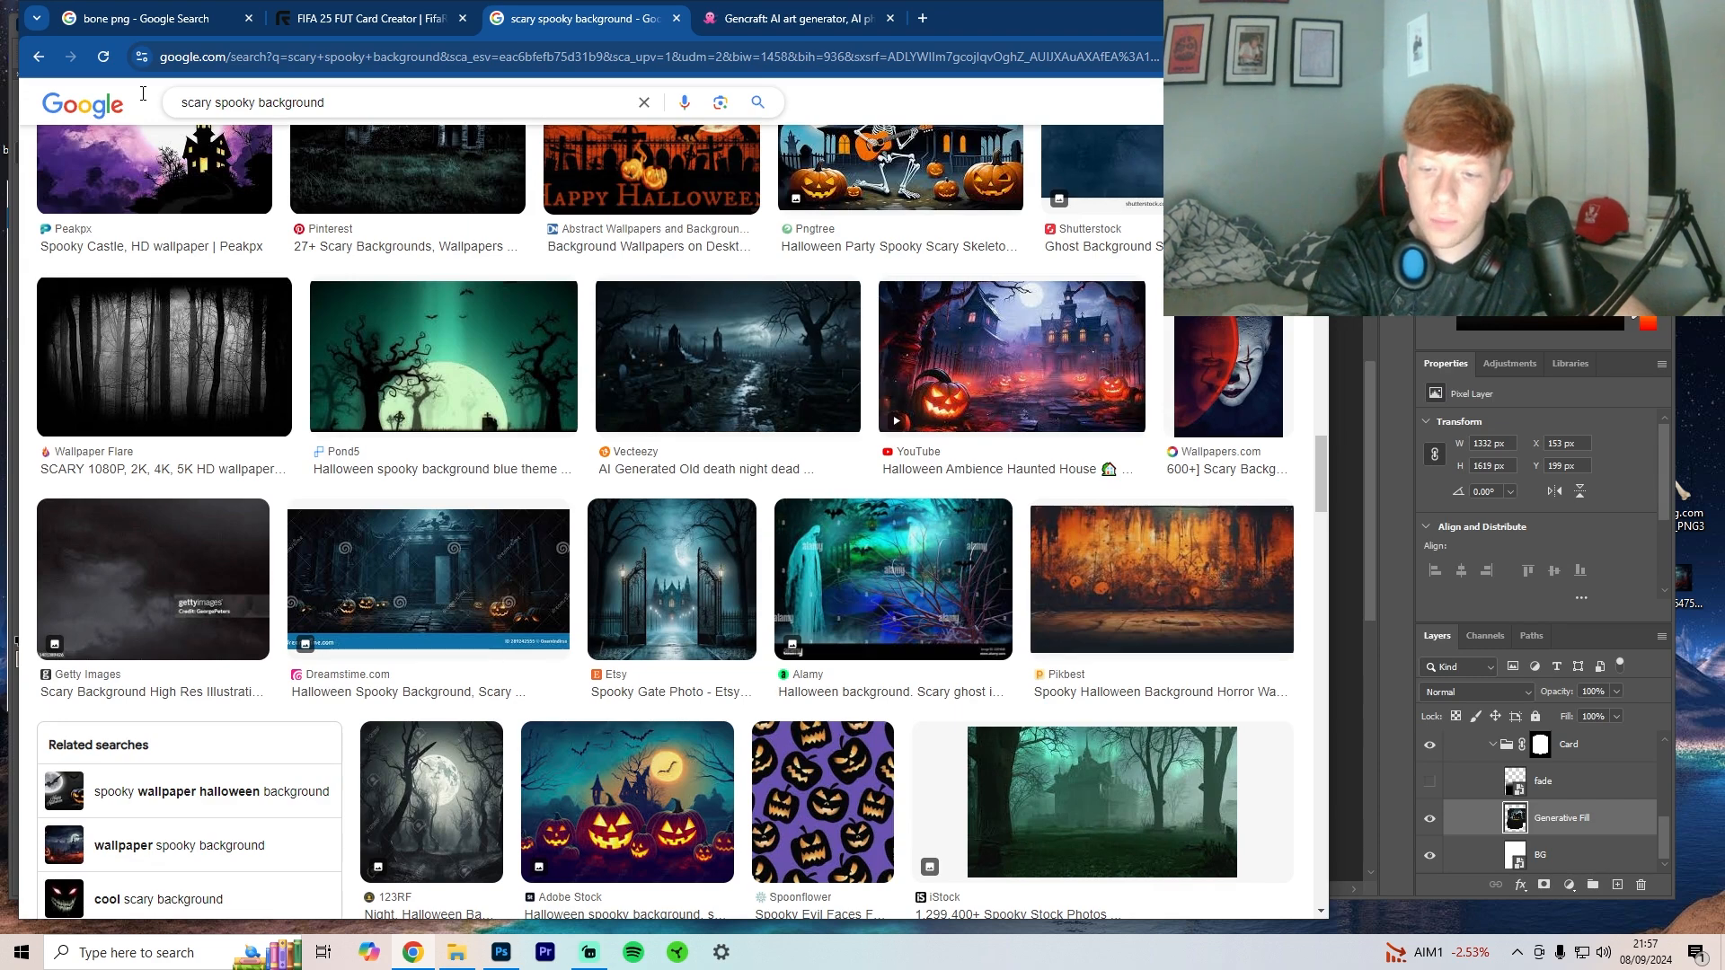
{"action": "triple_click", "coordinate": [207, 103]}
{"action": "type", "text": "spooky cobwebs"}
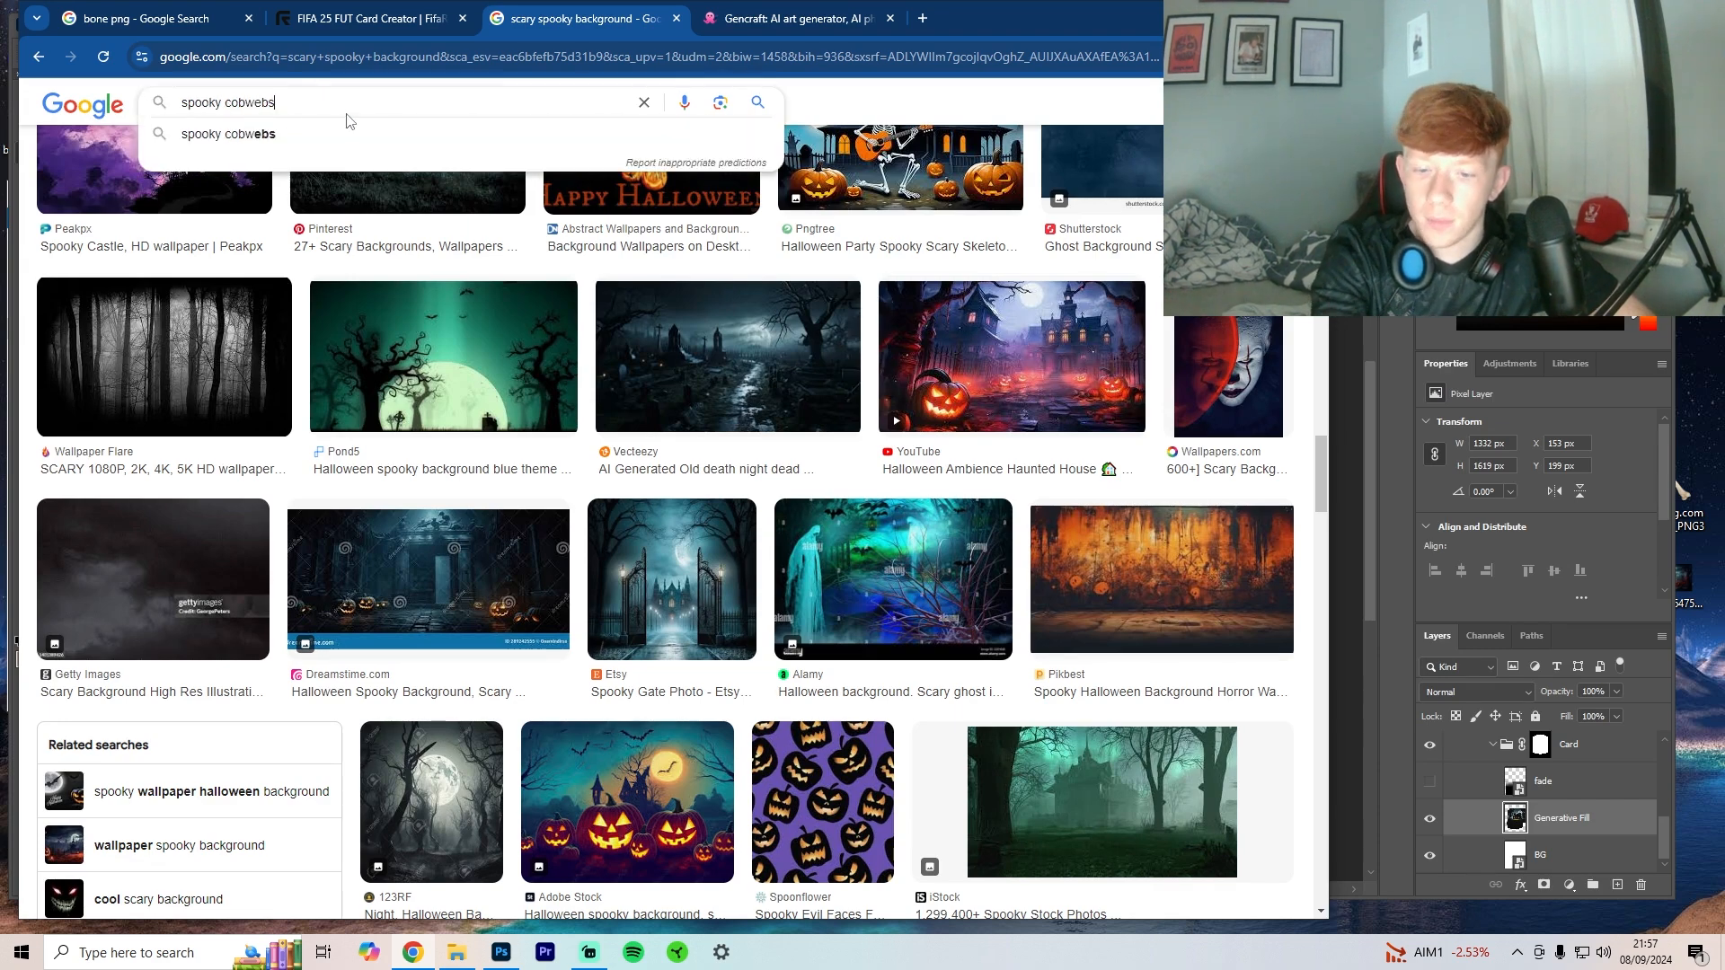
{"action": "type", "text": " png"}
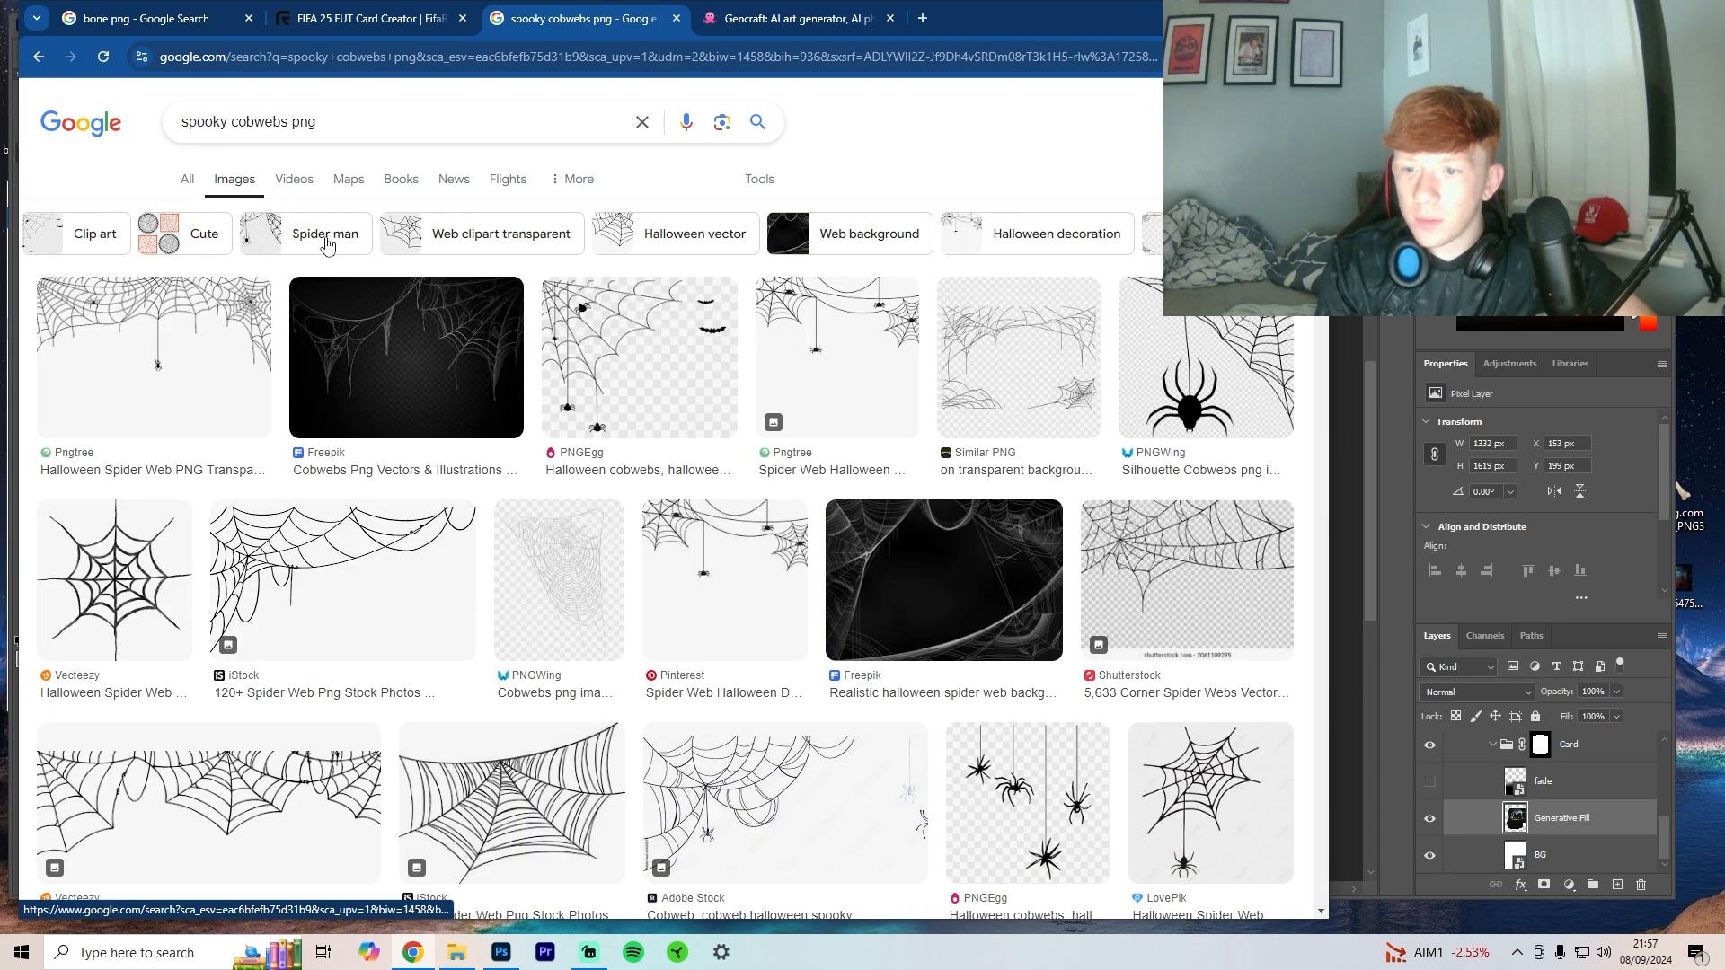
{"action": "left_click", "coordinate": [186, 121]}
{"action": "type", "text": "real"}
{"action": "key", "text": "Return"}
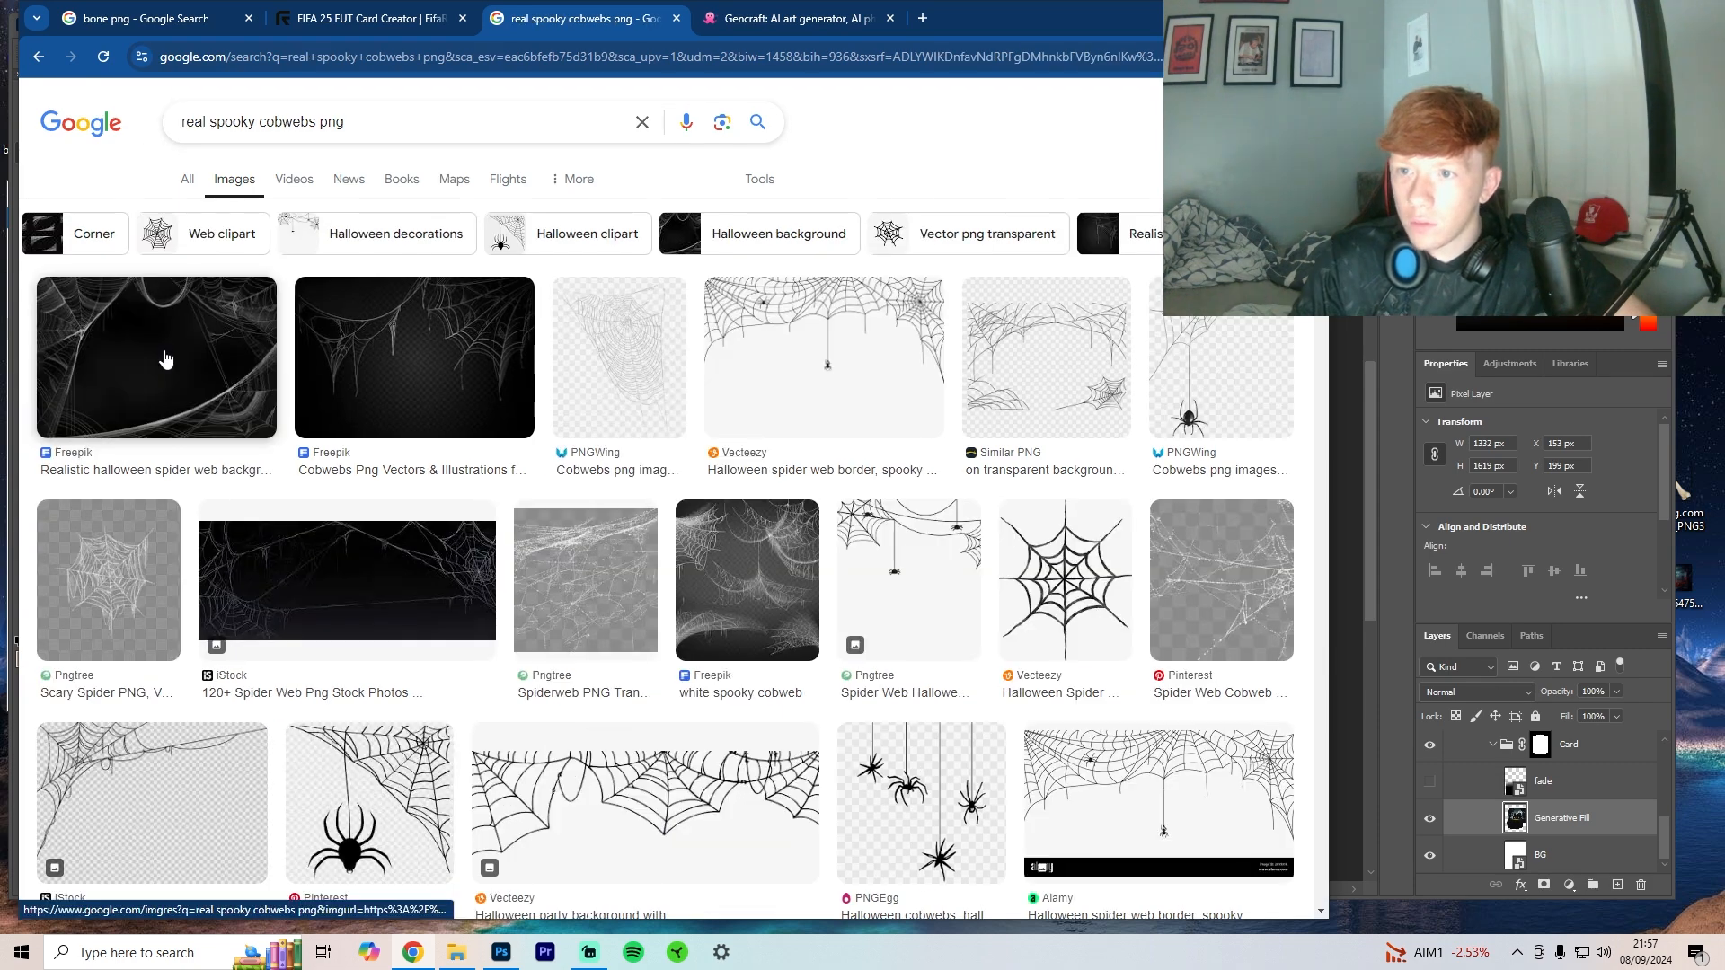
{"action": "left_click", "coordinate": [162, 354]}
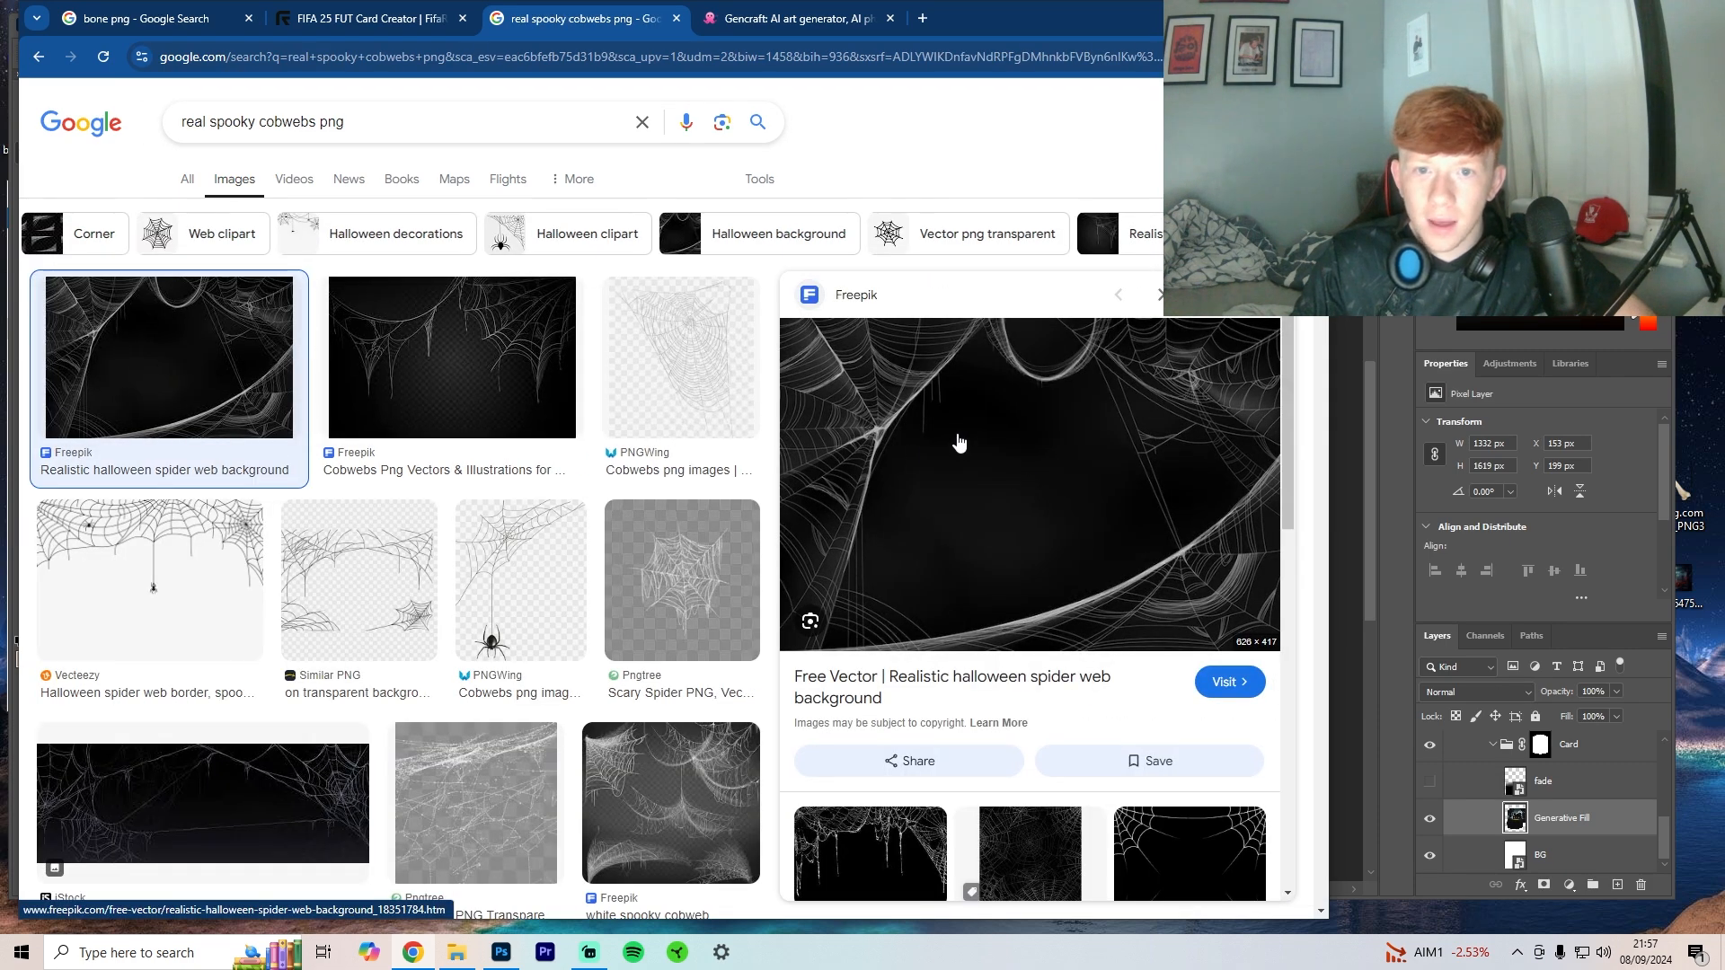
{"action": "left_click", "coordinate": [958, 440]}
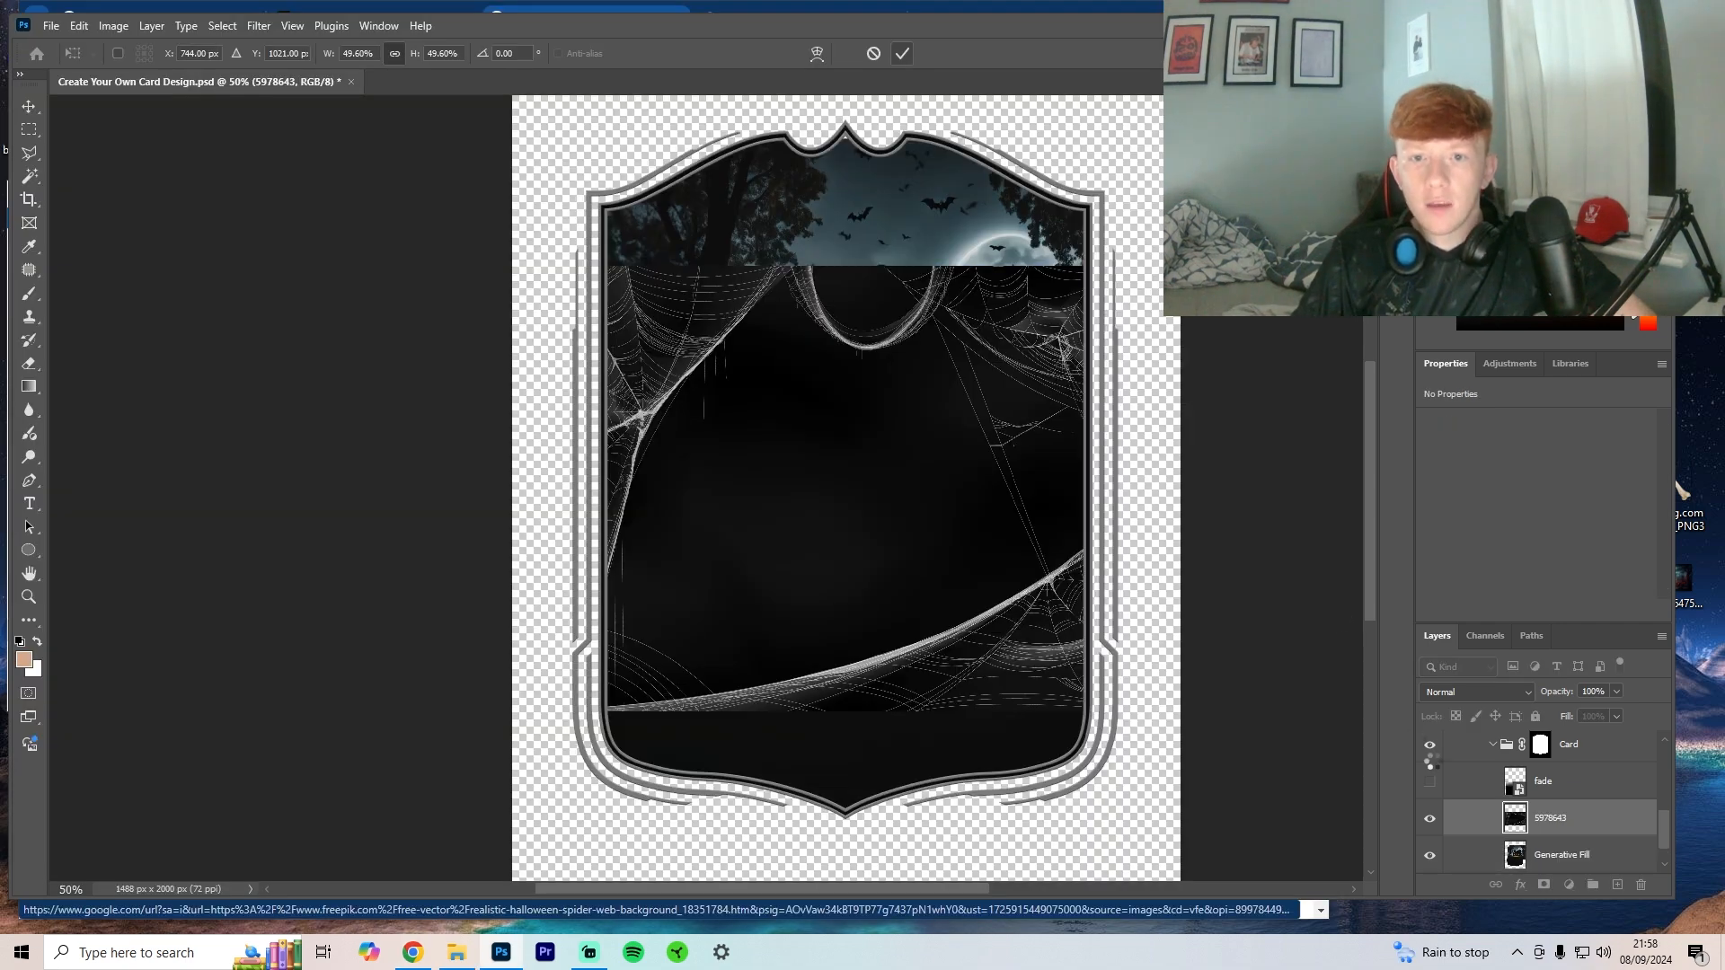
Step: Place cobweb image 5978643 on the card and delete the selected dark background around the webs in its source file
{"action": "key", "text": "Return"}
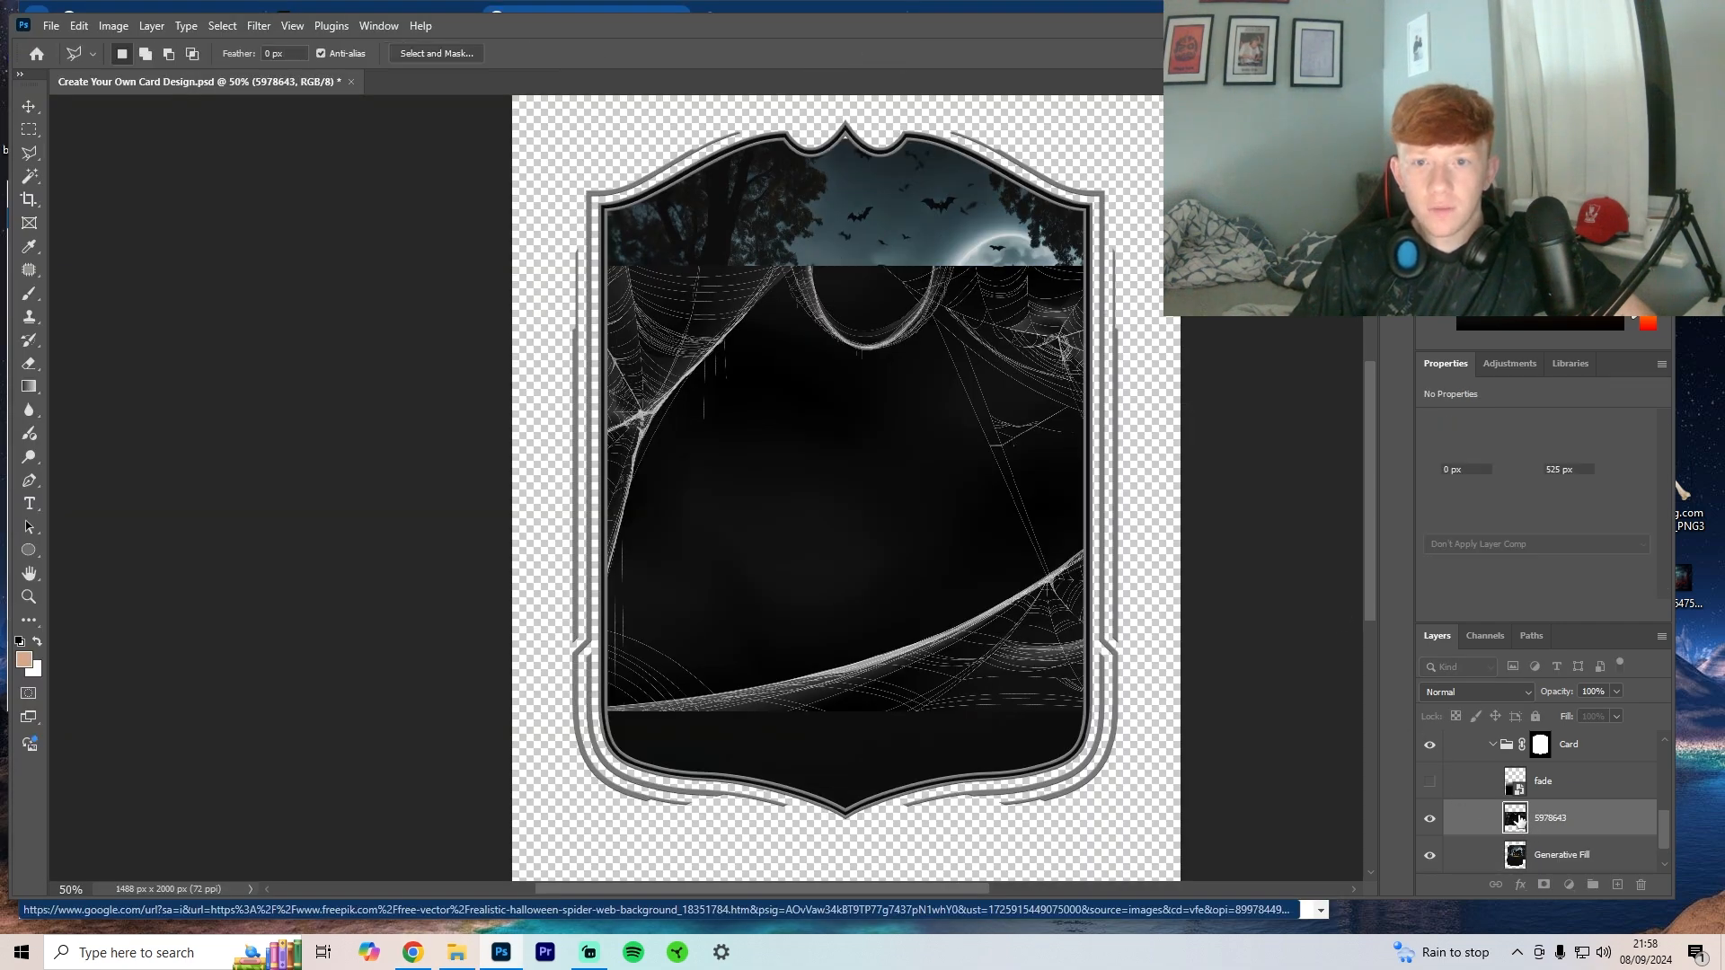
{"action": "double_click", "coordinate": [1516, 822]}
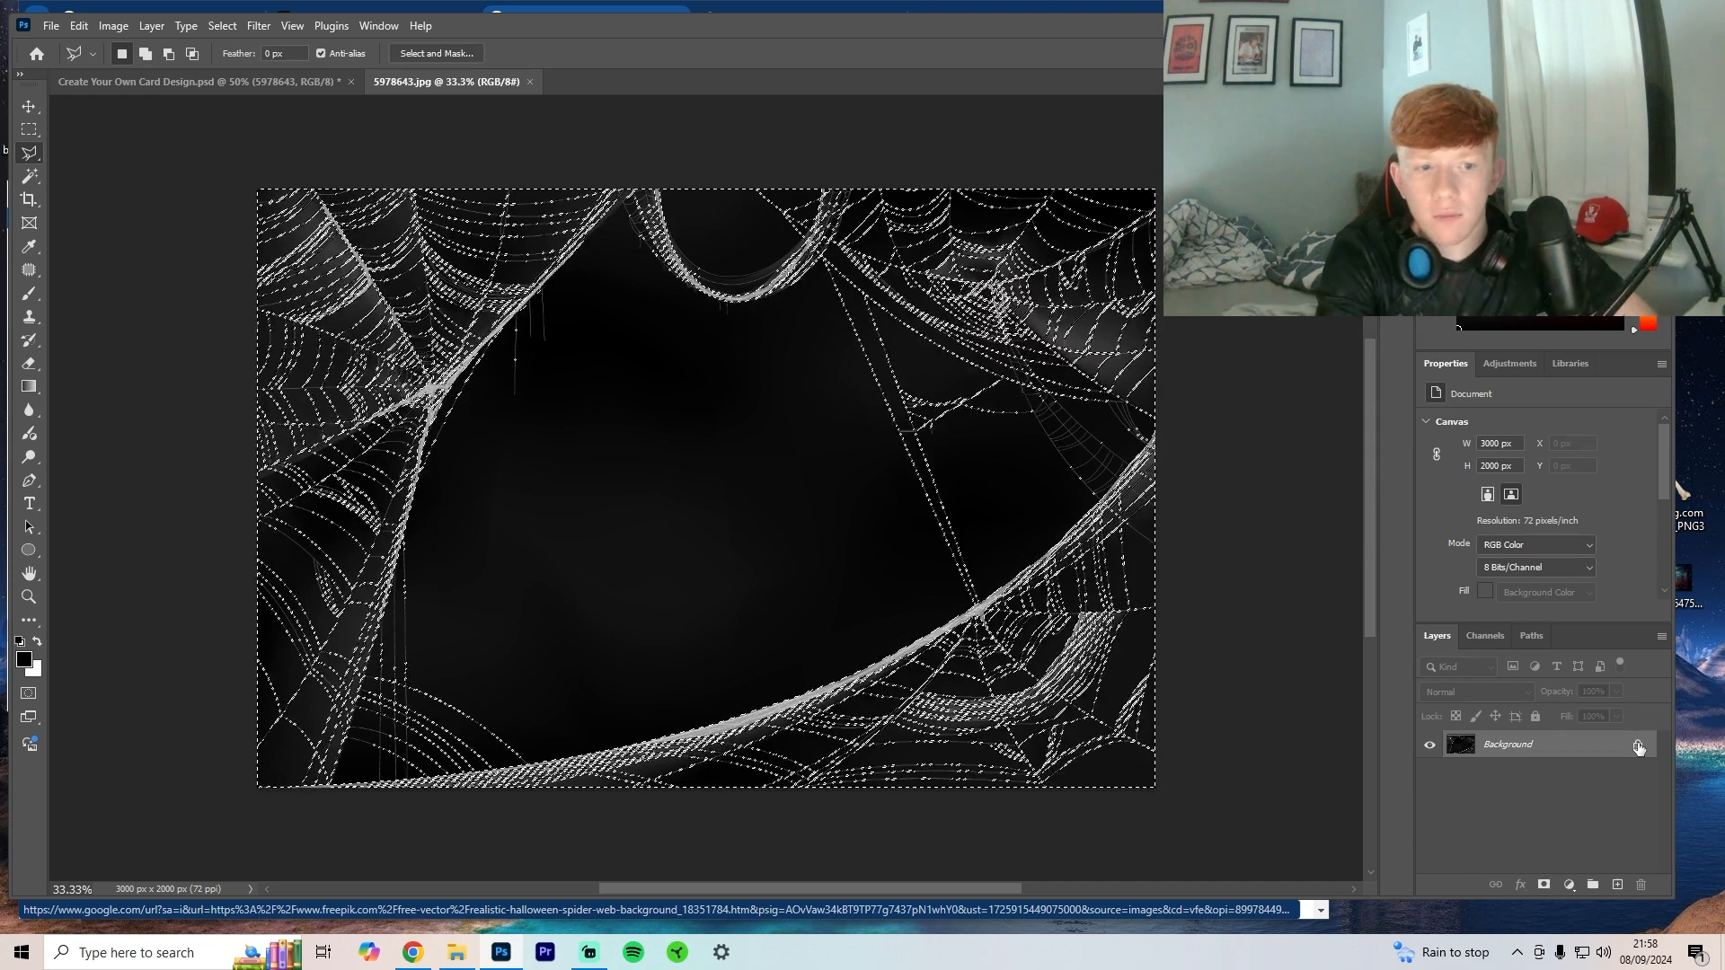
{"action": "left_click", "coordinate": [1639, 748]}
{"action": "key", "text": "Delete"}
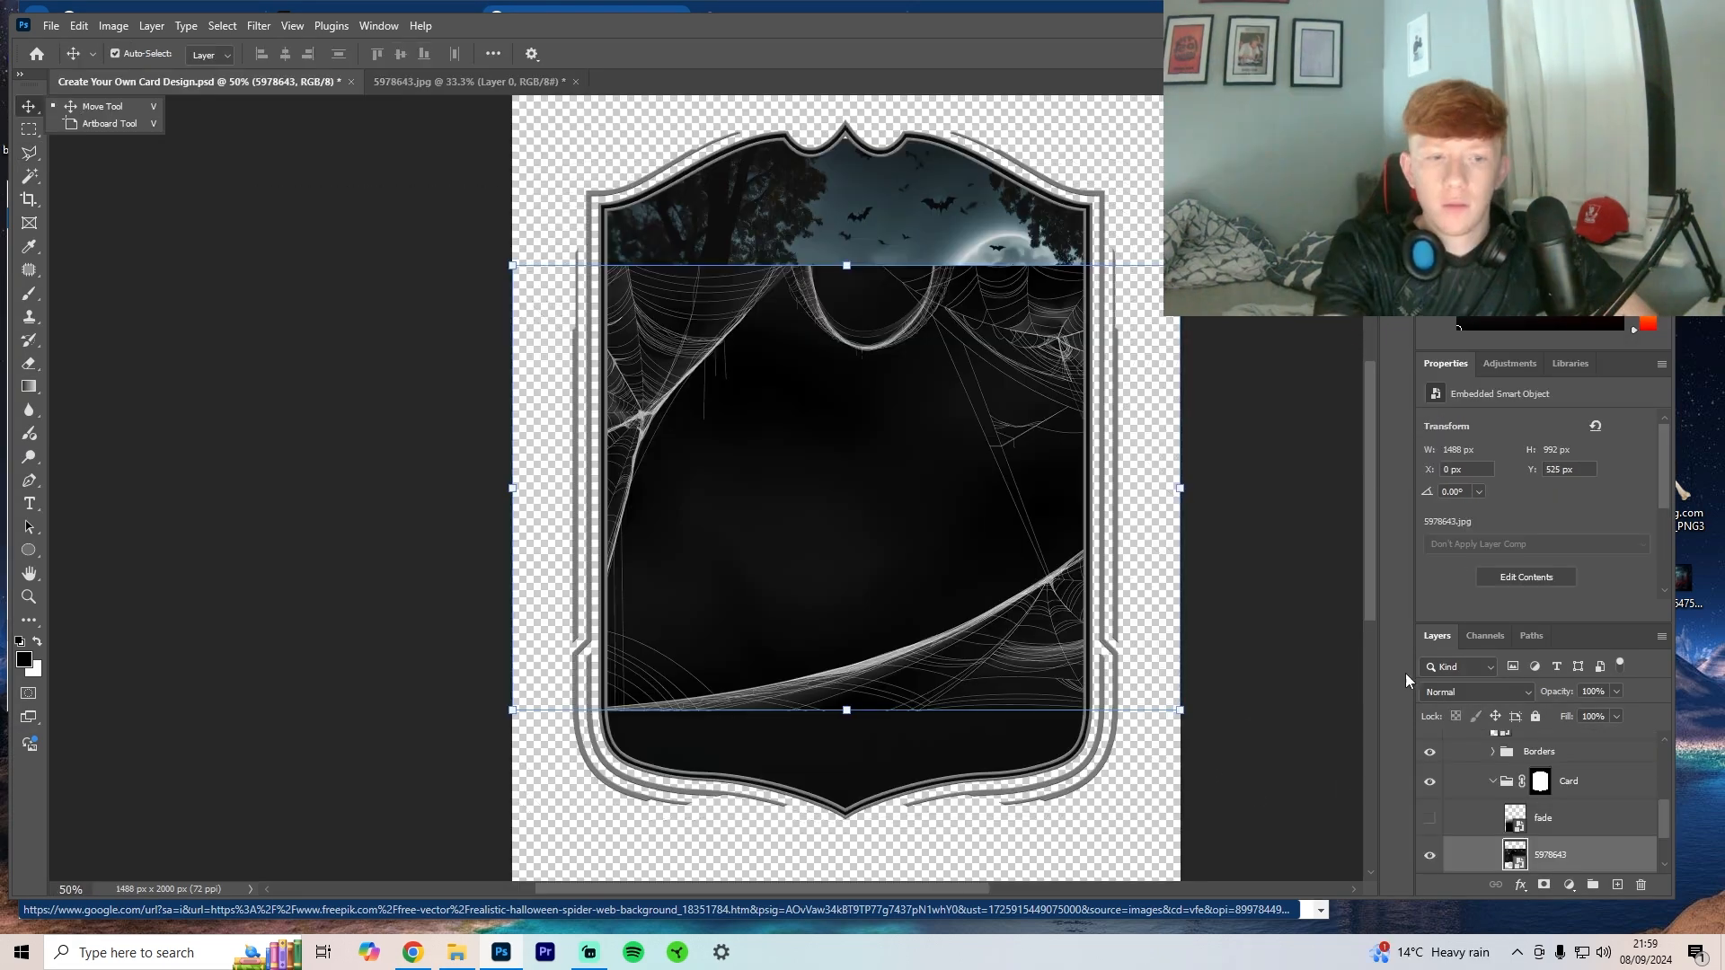
Step: Hide the 5978643 layer, paste the cut-out cobweb, and transform it to about 1494 × 1064 px, rotated about 175°
{"action": "left_click", "coordinate": [1430, 855]}
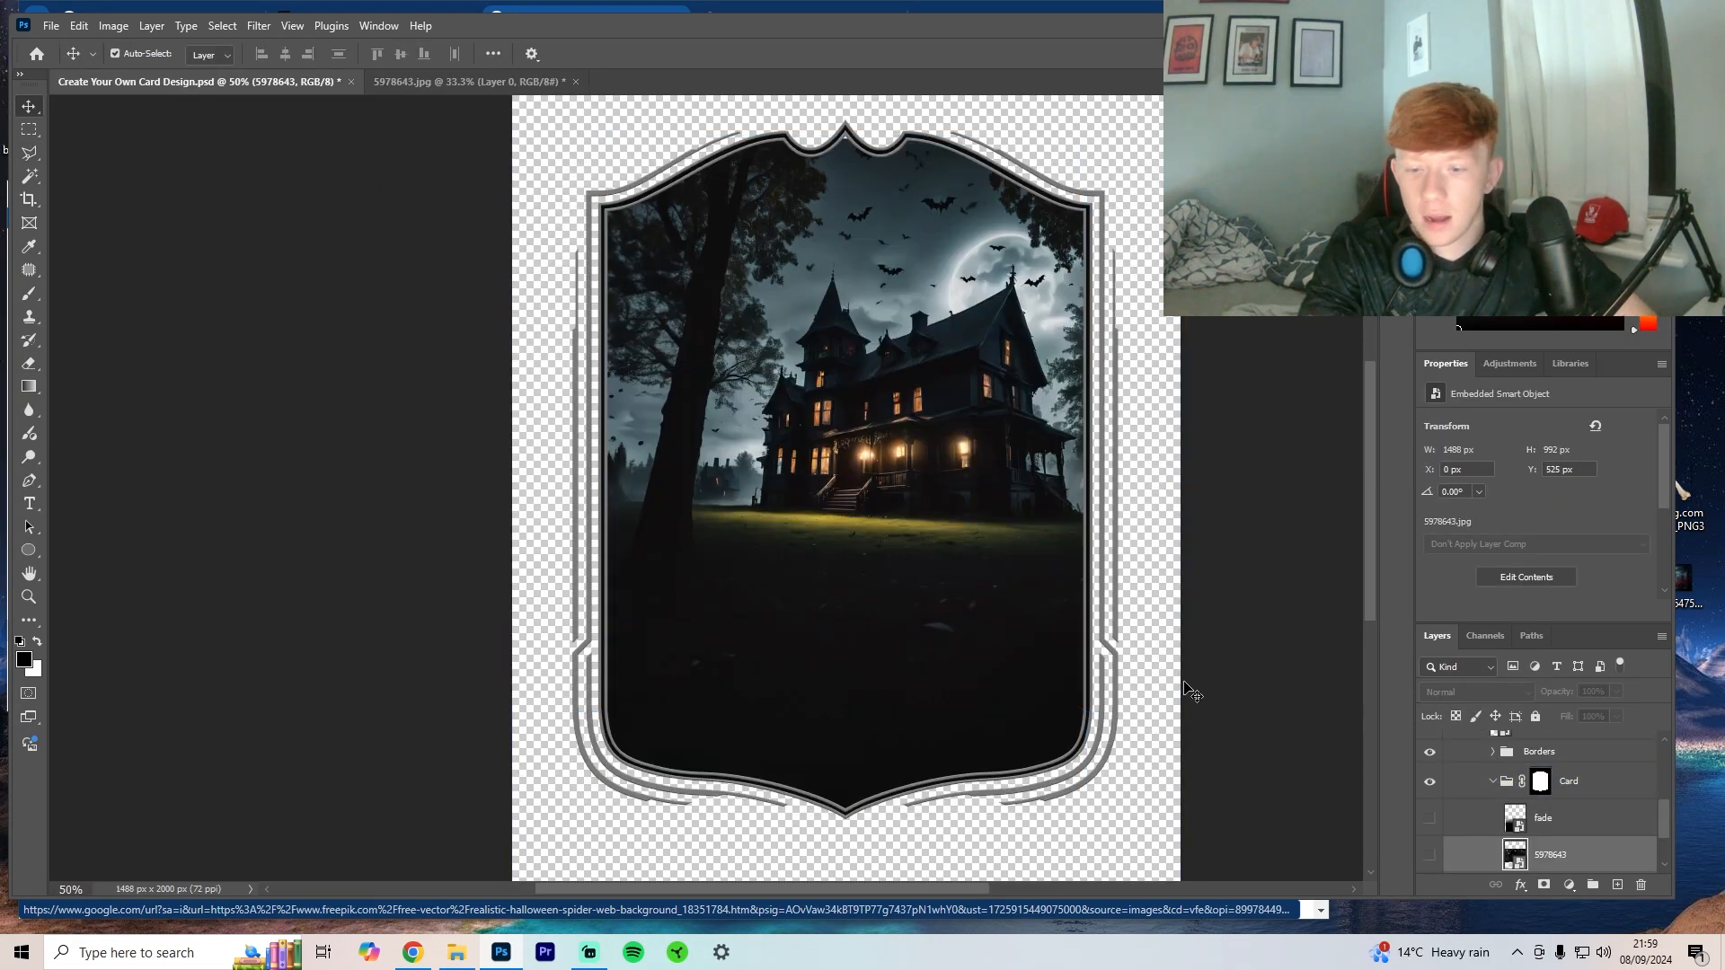
{"action": "key", "text": "ctrl+v"}
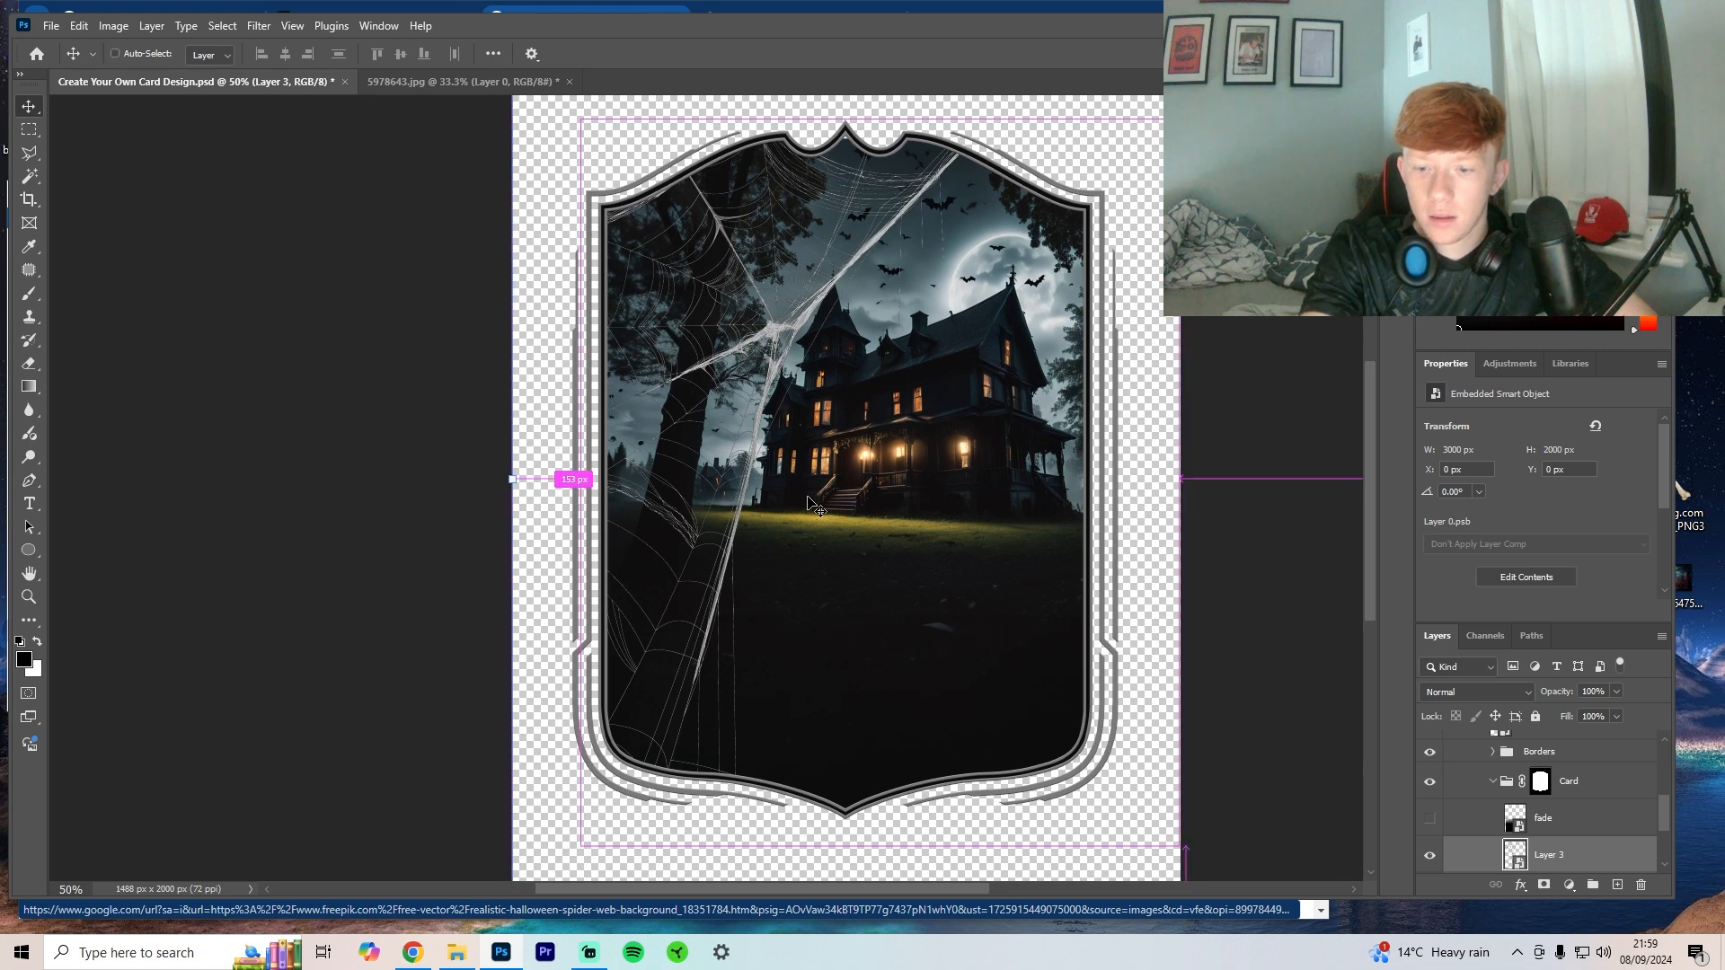
{"action": "key", "text": "ctrl+t"}
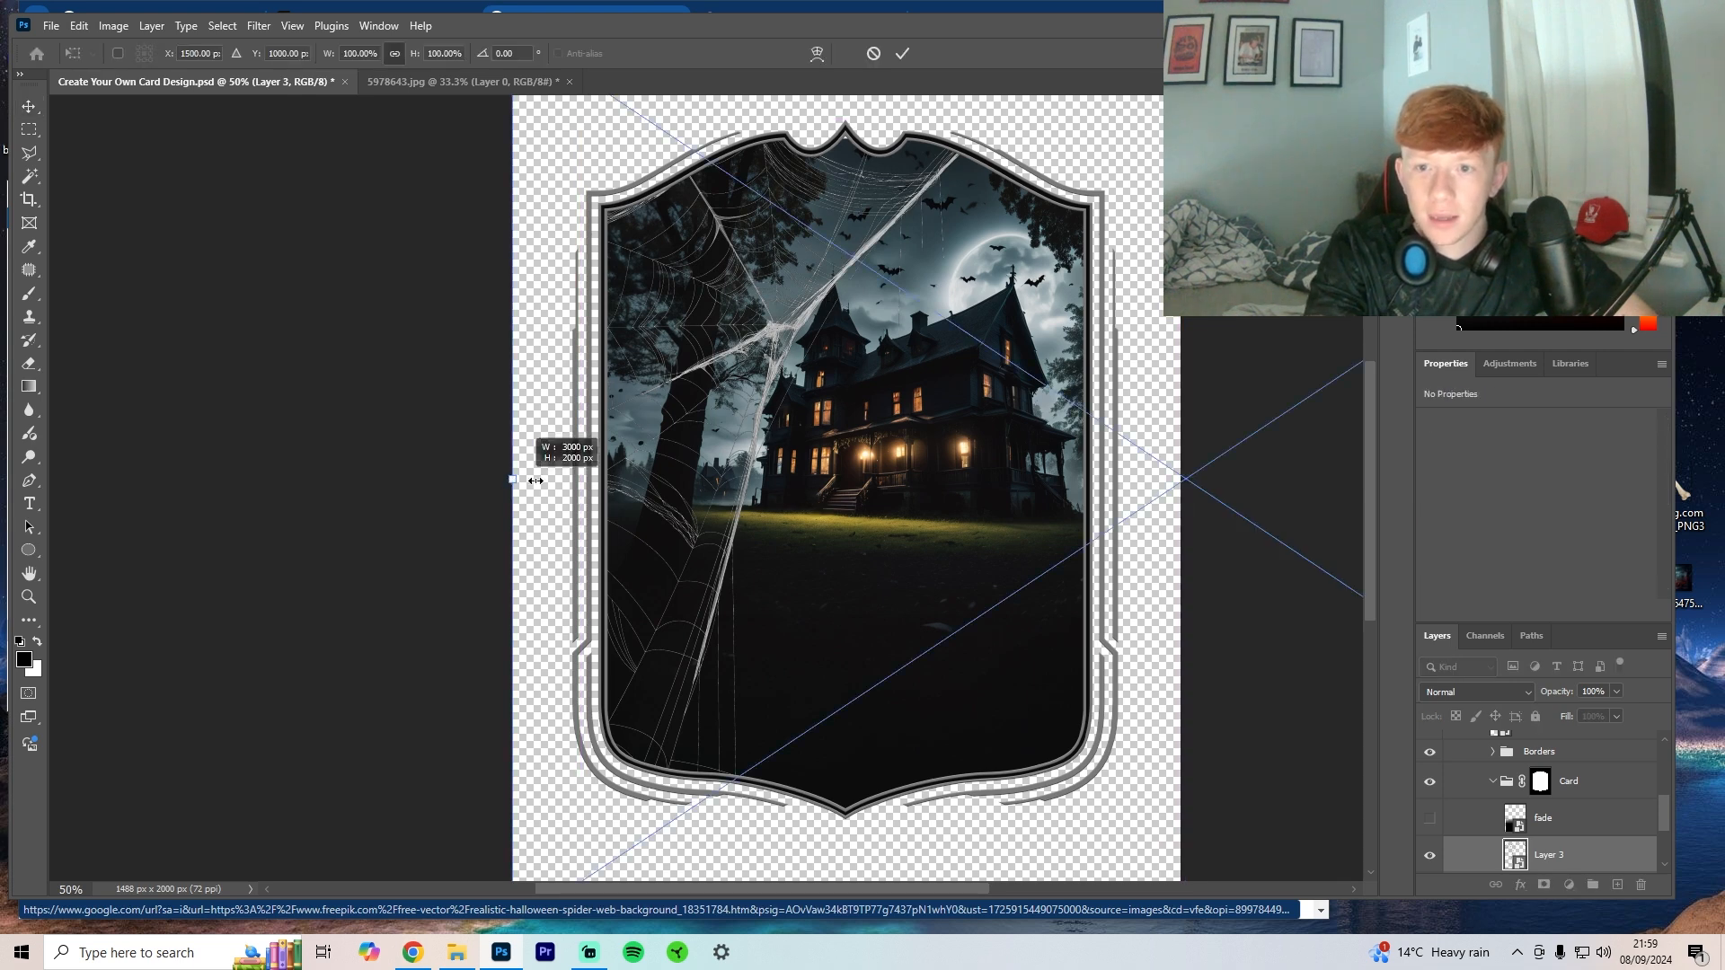
{"action": "left_click_drag", "start_coordinate": [512, 481], "coordinate": [636, 420]}
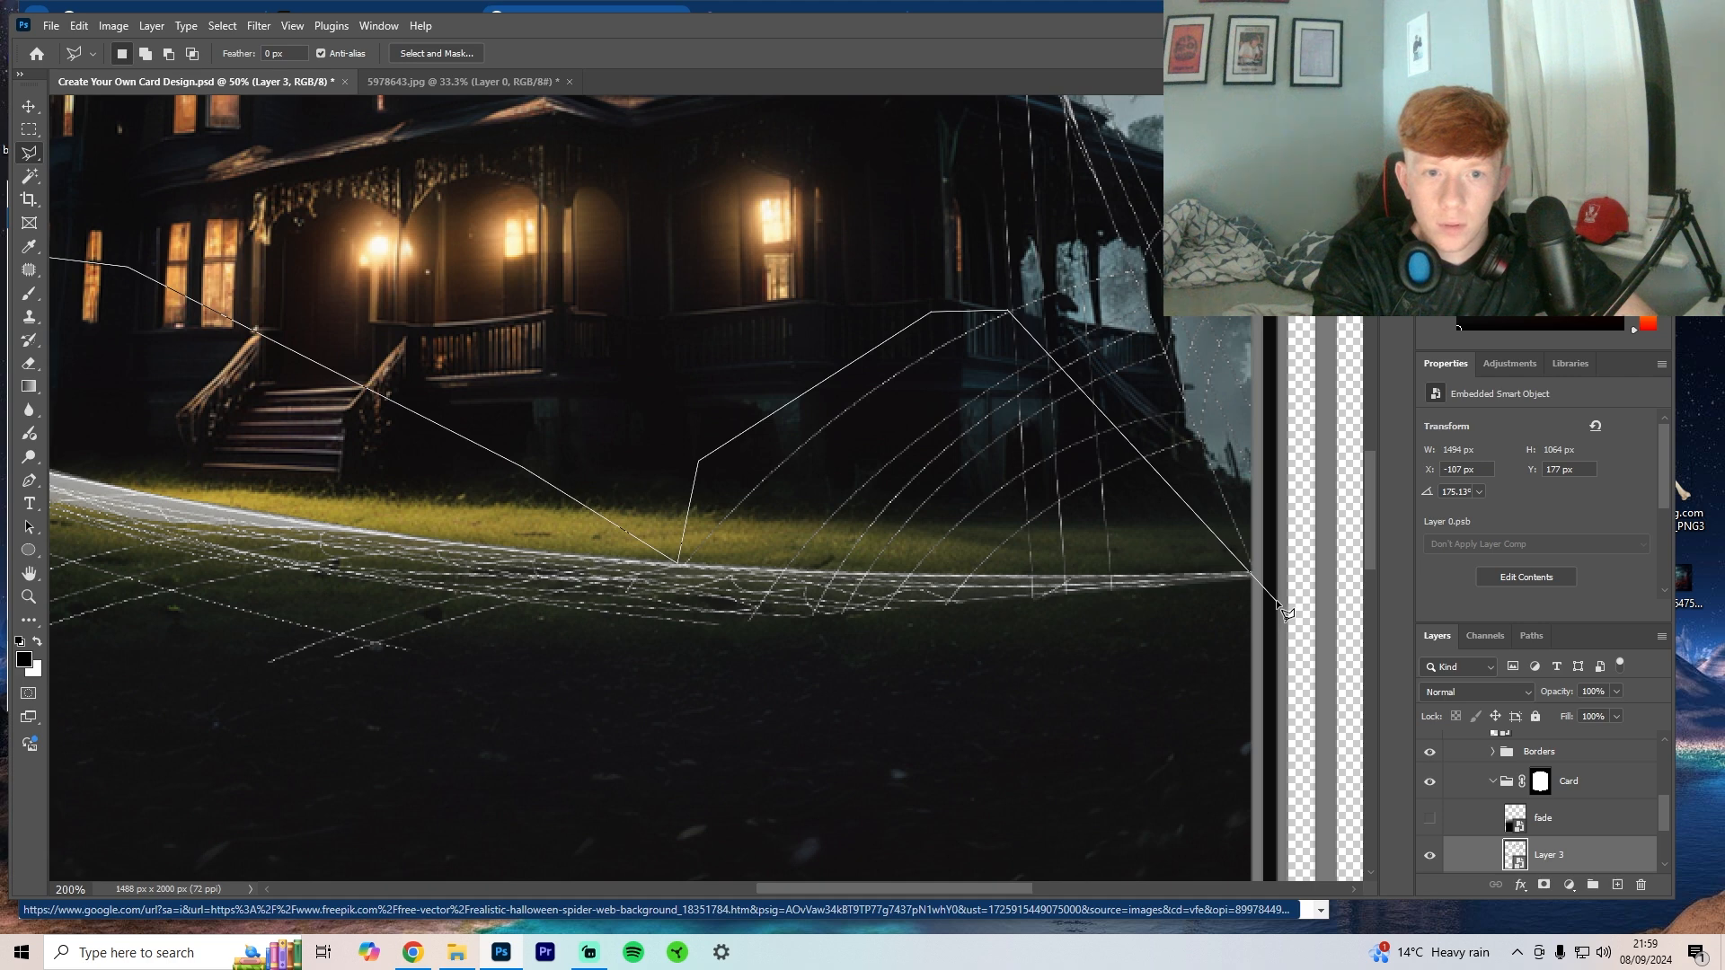
Step: Outline the lower cobweb strand with the Polygonal Lasso, rasterize Layer 3, and cut the strand to a new layer
{"action": "left_click", "coordinate": [1278, 604]}
{"action": "left_click", "coordinate": [1280, 691]}
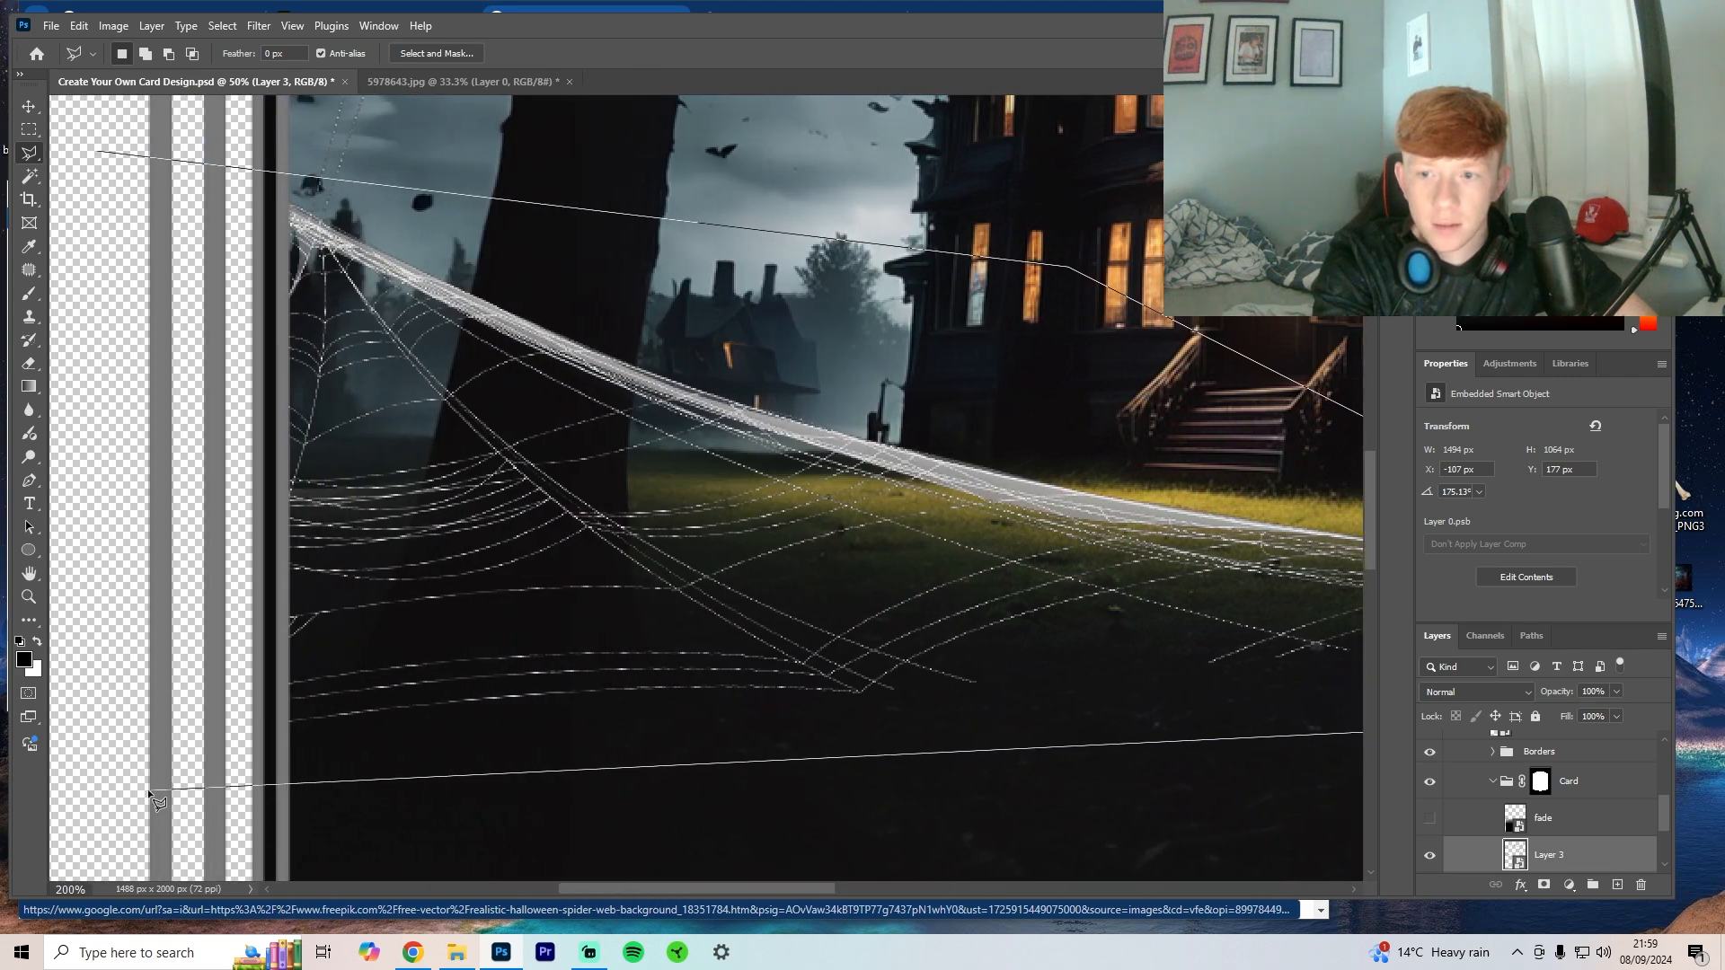
{"action": "double_click", "coordinate": [159, 263]}
{"action": "right_click", "coordinate": [476, 332]}
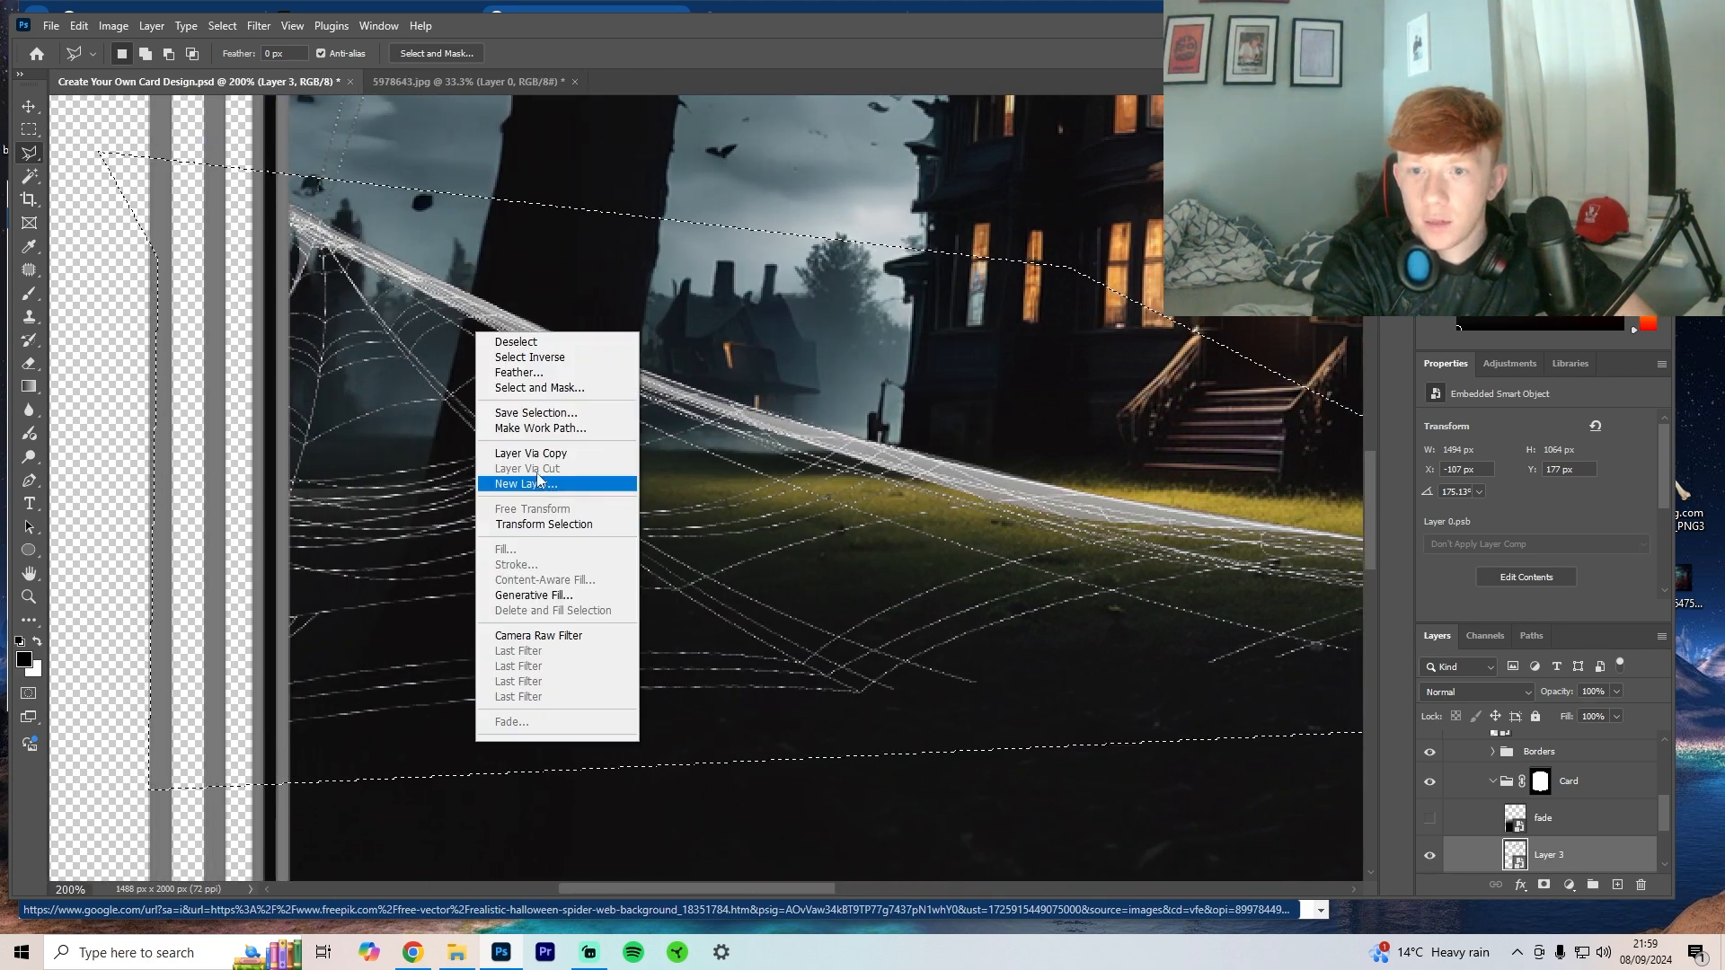
{"action": "right_click", "coordinate": [1553, 854]}
{"action": "left_click", "coordinate": [1577, 784]}
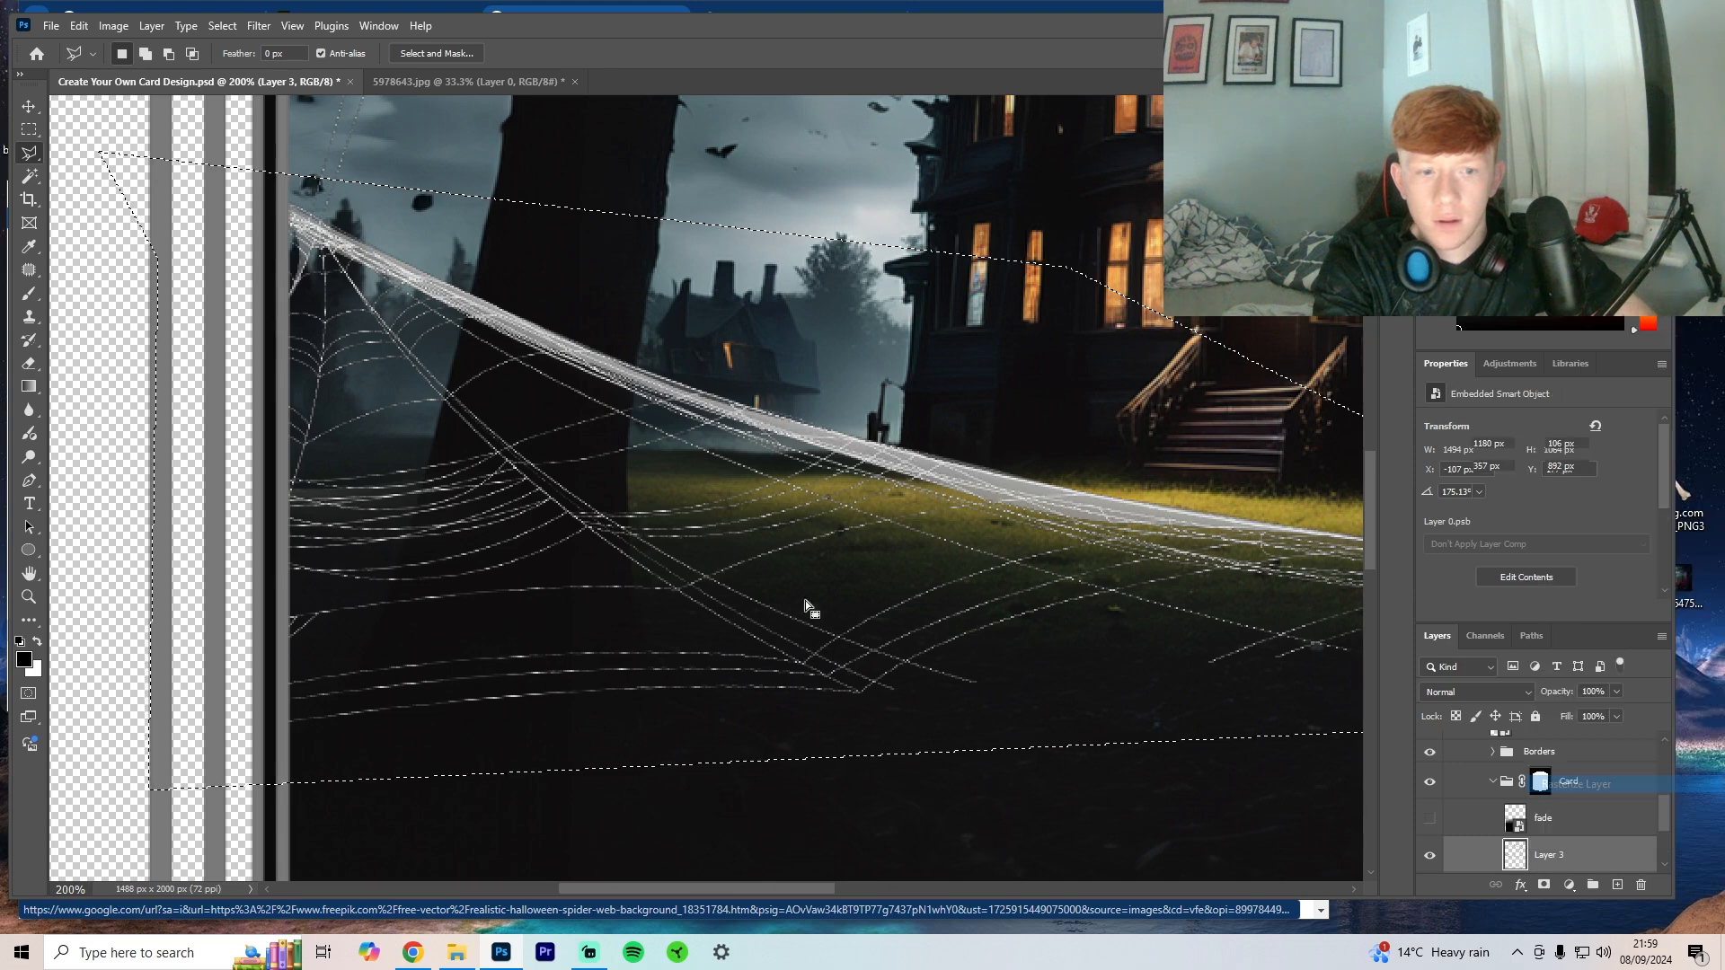
{"action": "right_click", "coordinate": [778, 564]}
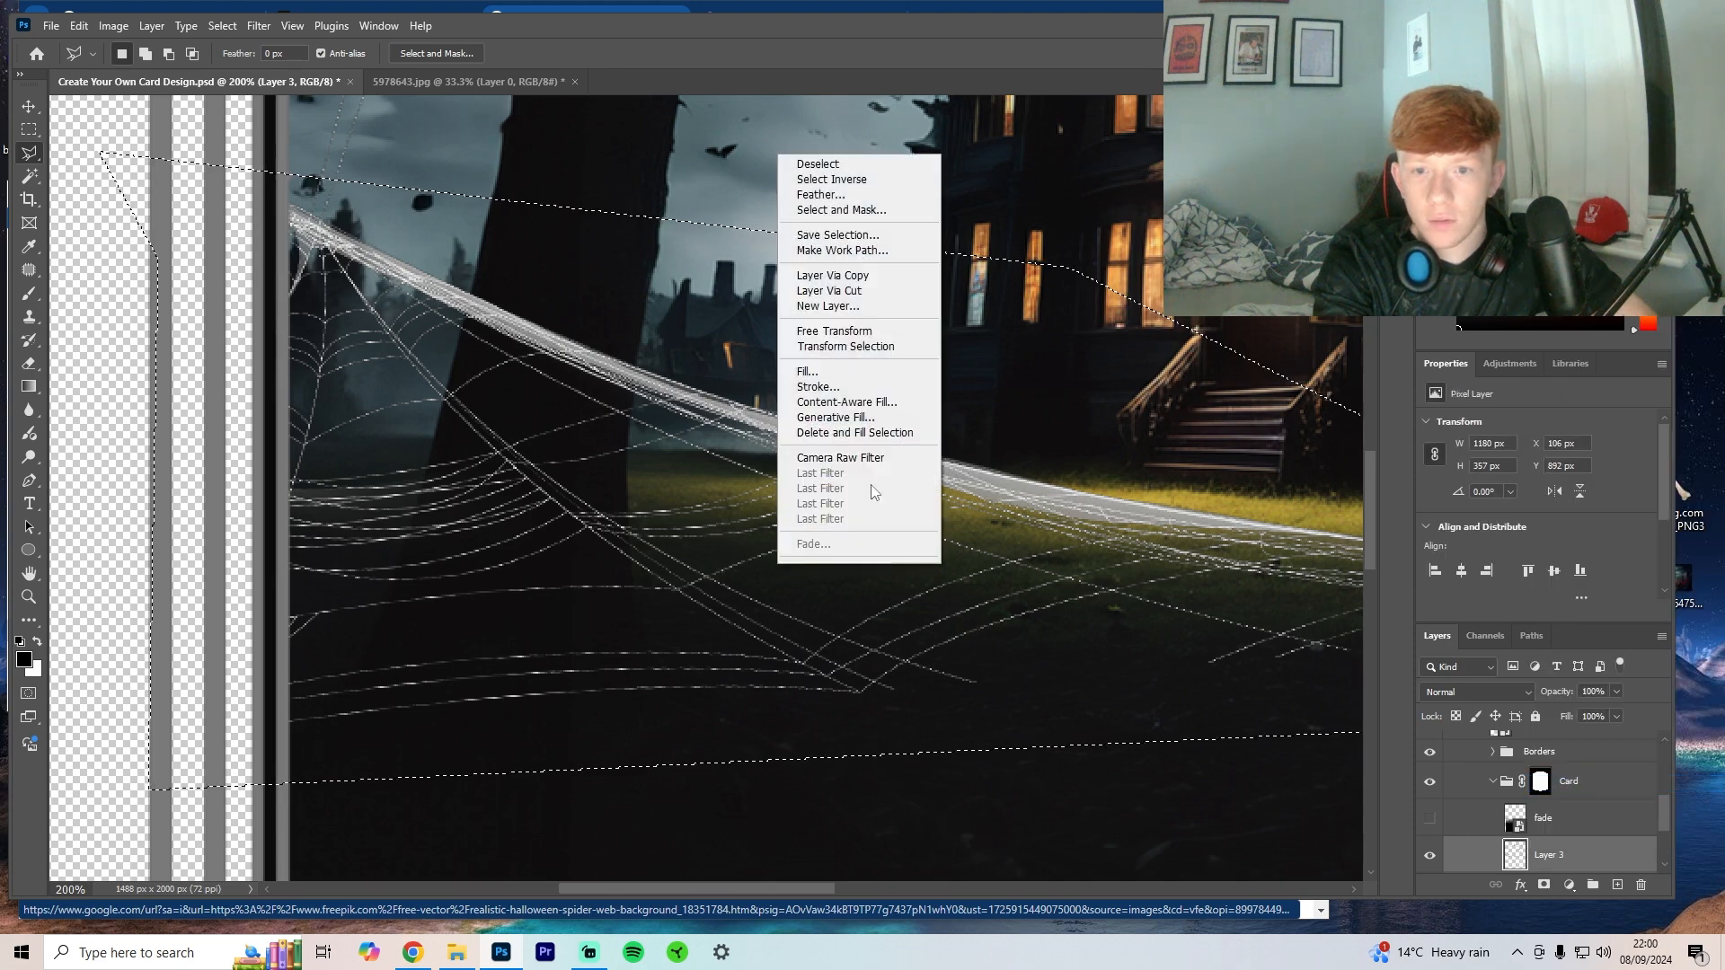
{"action": "left_click", "coordinate": [836, 275]}
Step: Move the separated cobweb strand to the card's lower-left edge and transform it to about 723 × 370 px
{"action": "left_click", "coordinate": [38, 107]}
{"action": "key", "text": "ctrl+minus"}
{"action": "key", "text": "ctrl+minus"}
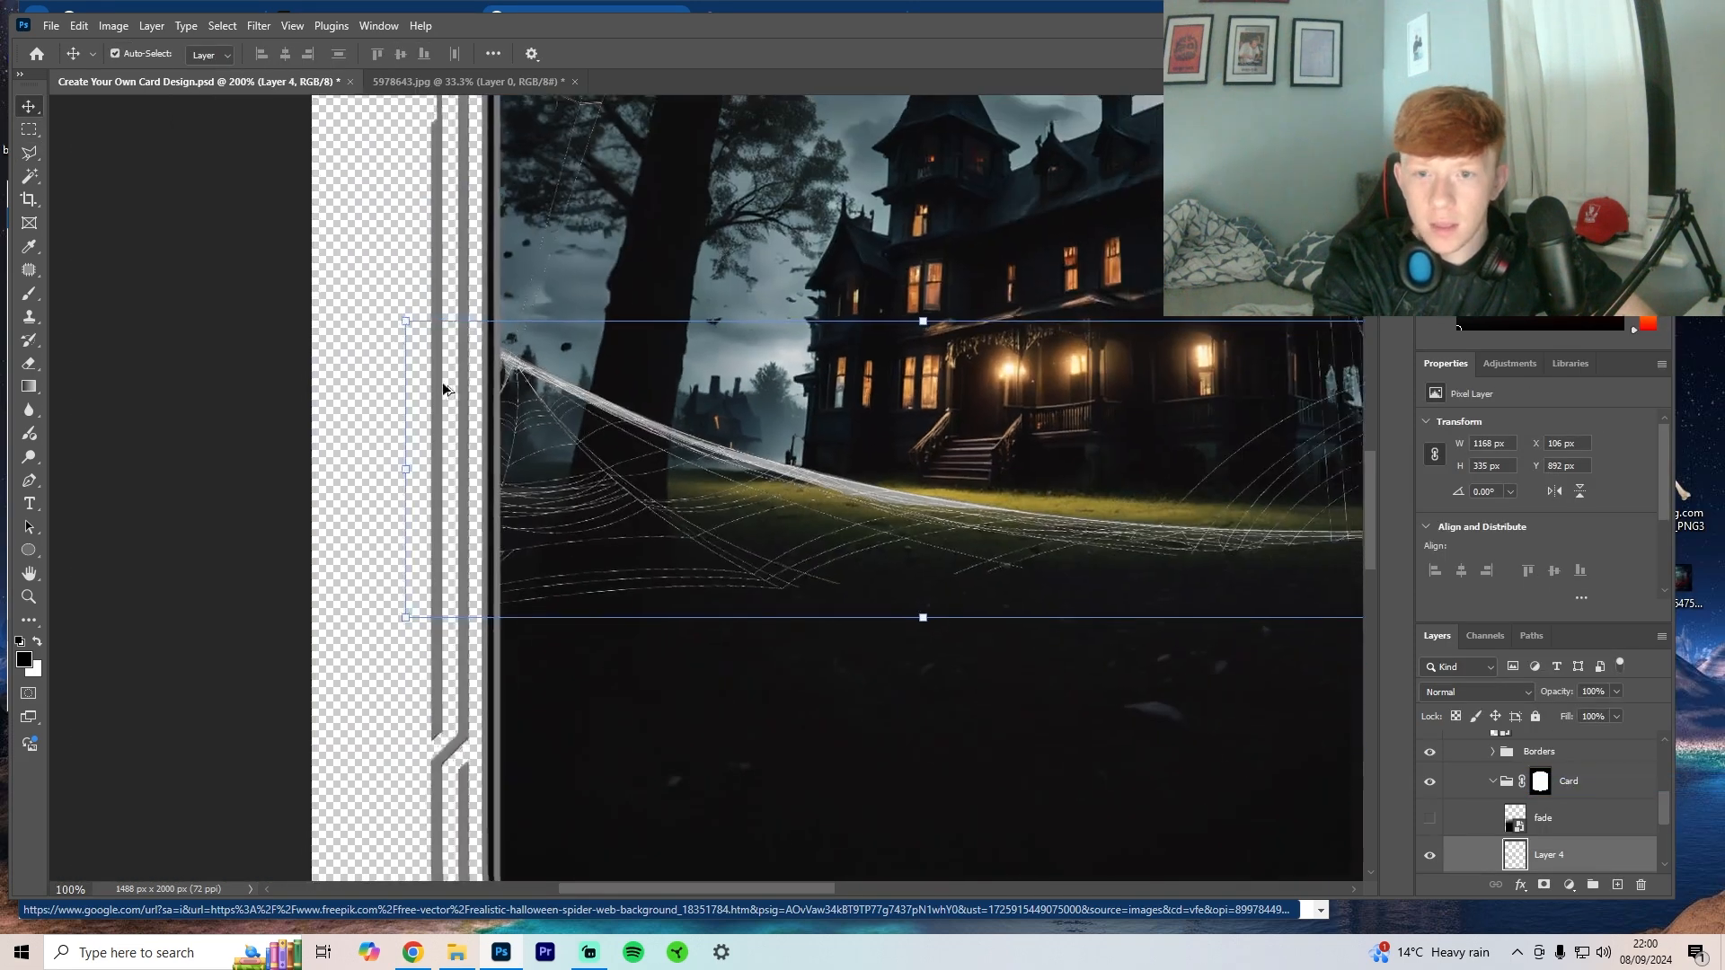
{"action": "left_click_drag", "start_coordinate": [708, 518], "coordinate": [710, 616]}
{"action": "key", "text": "ctrl+z"}
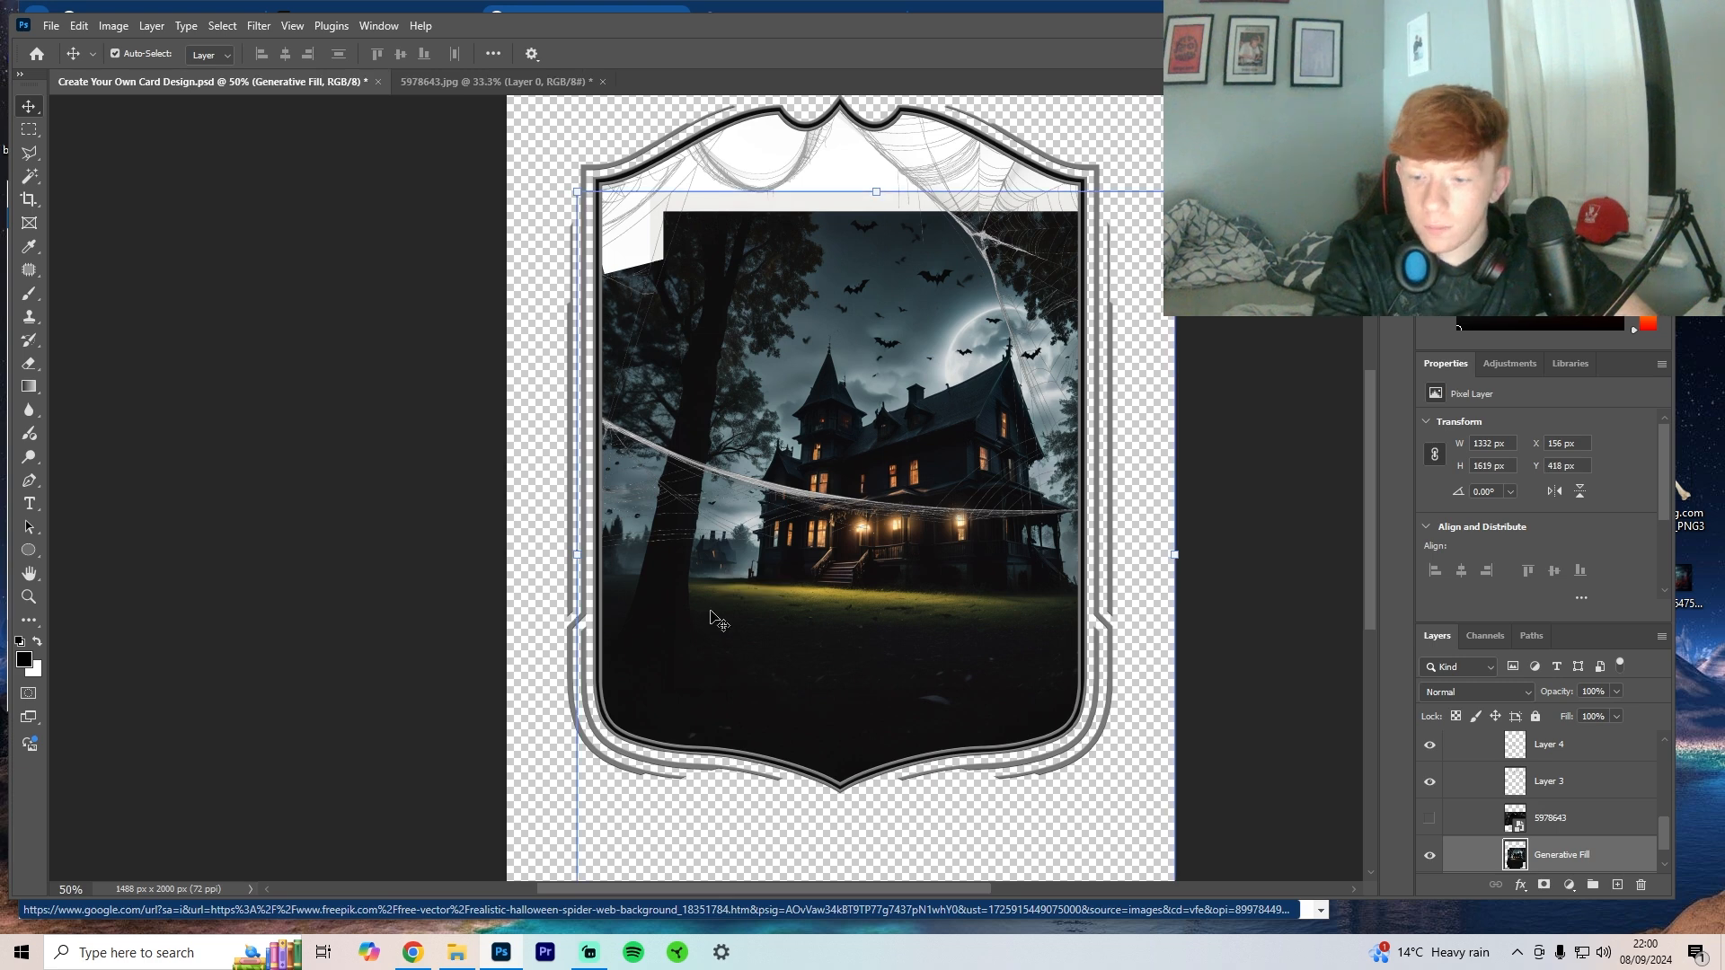
{"action": "left_click", "coordinate": [1560, 745]}
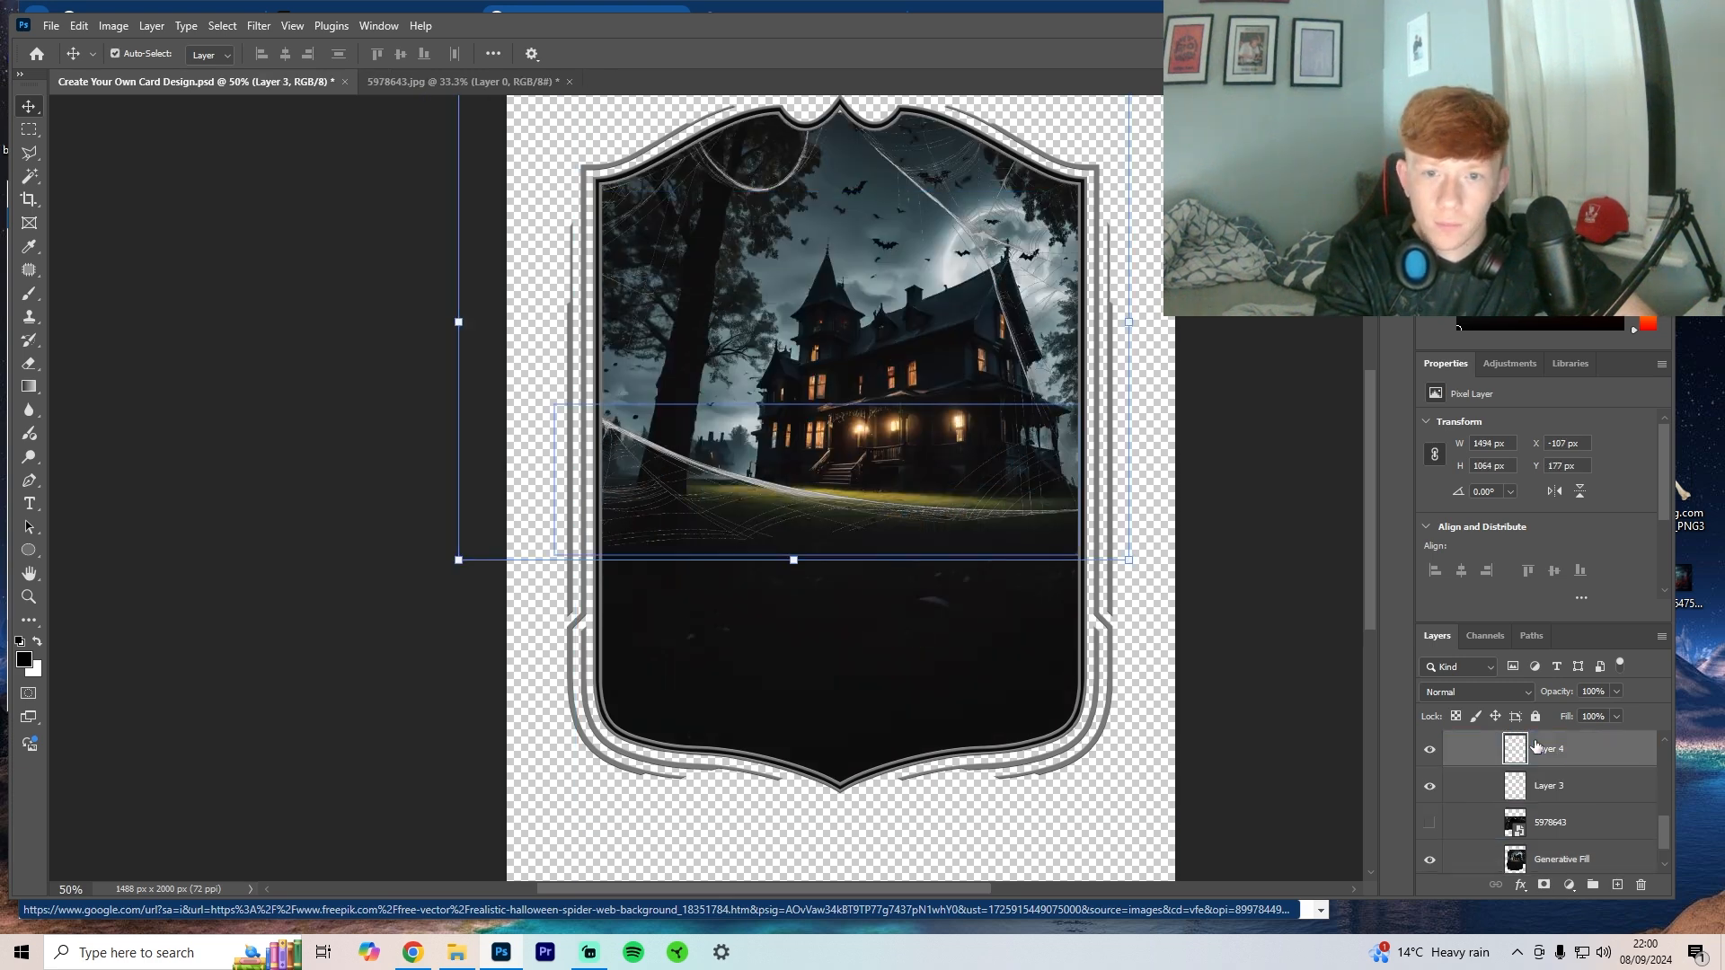
{"action": "key", "text": "ctrl+t"}
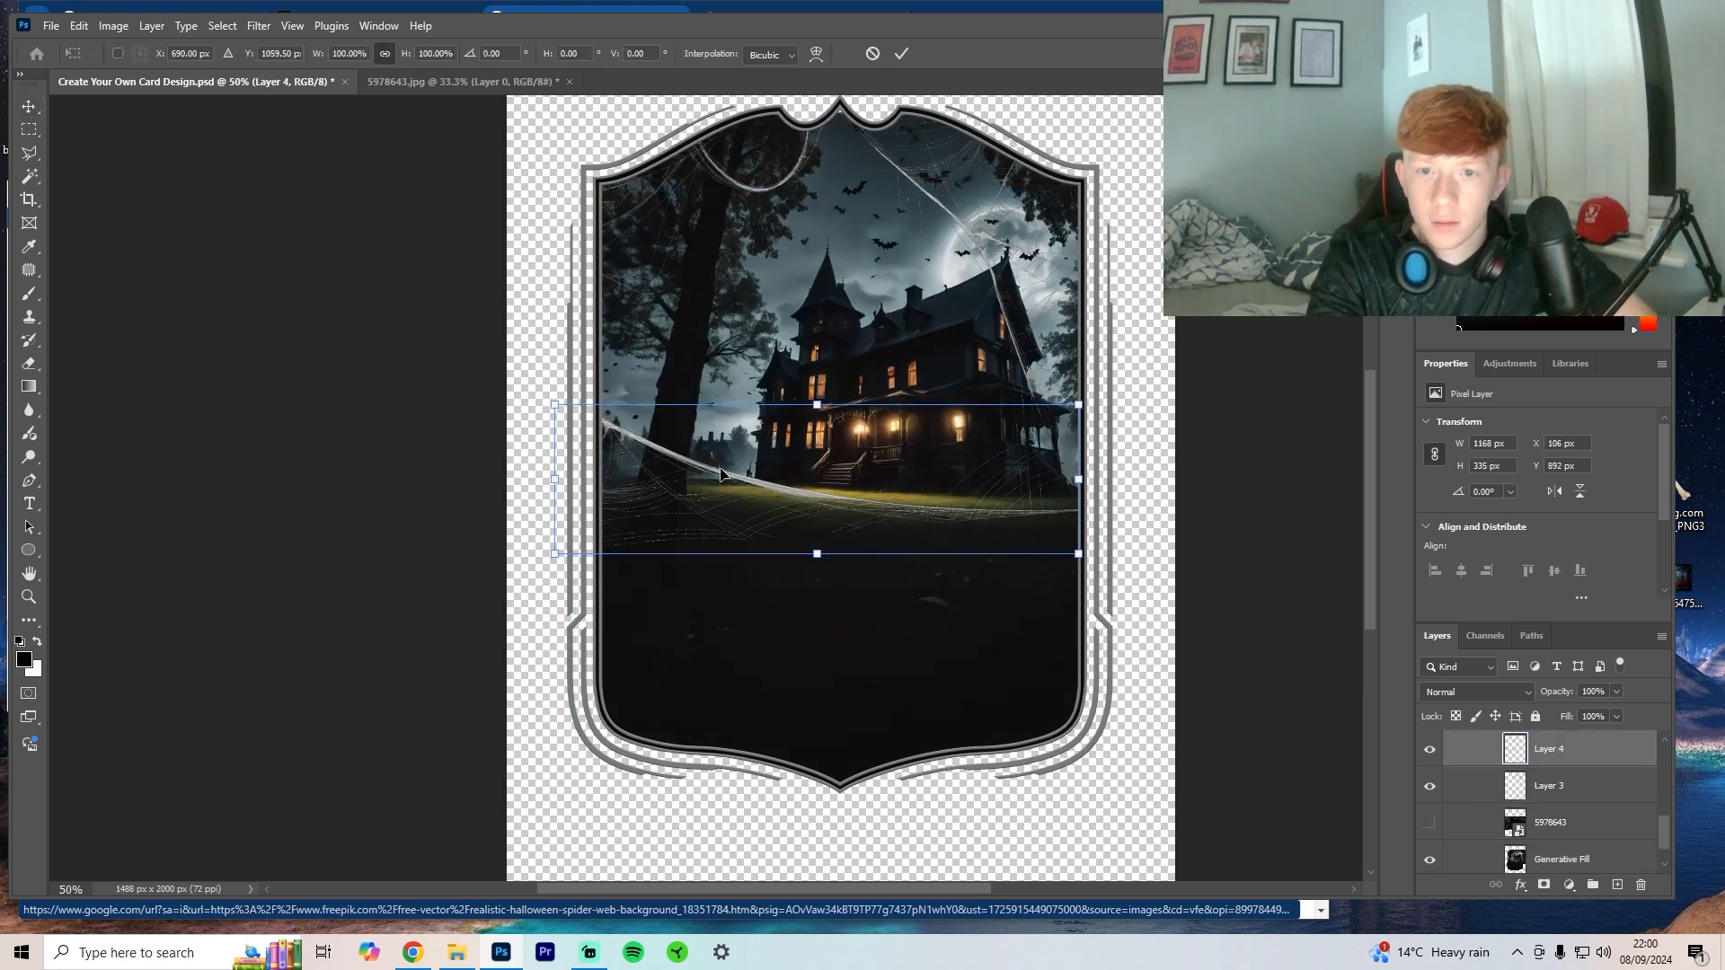
{"action": "left_click_drag", "start_coordinate": [721, 474], "coordinate": [722, 713]}
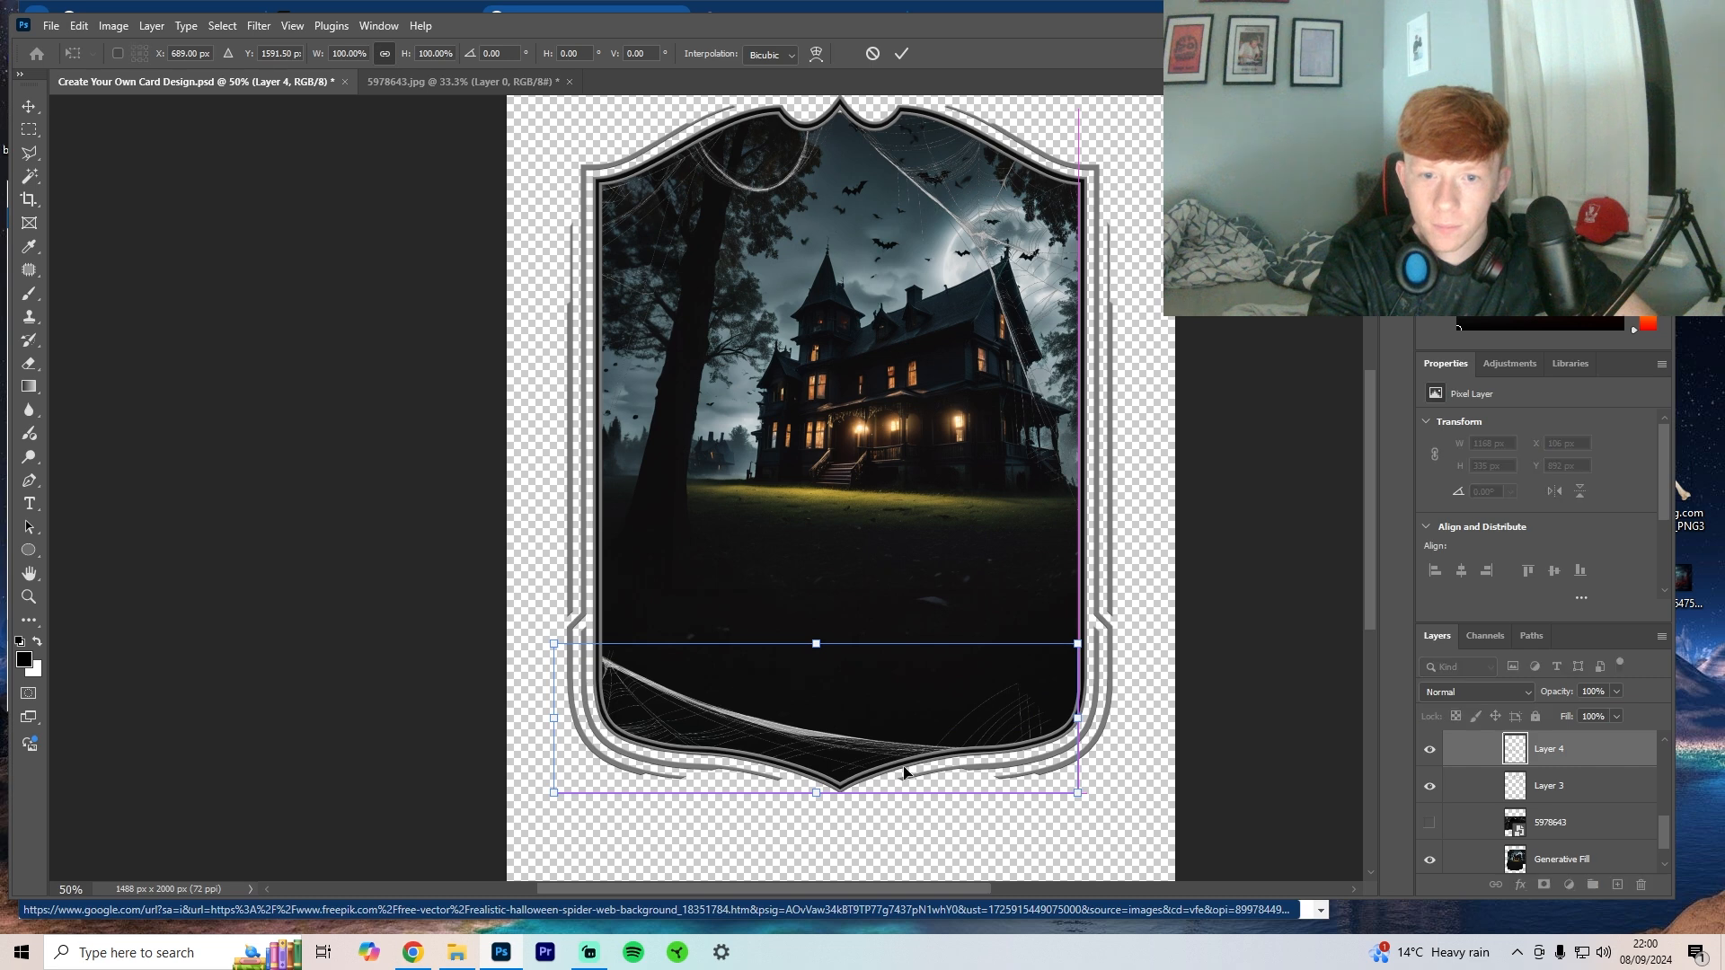
{"action": "left_click_drag", "start_coordinate": [1179, 791], "coordinate": [1186, 742]}
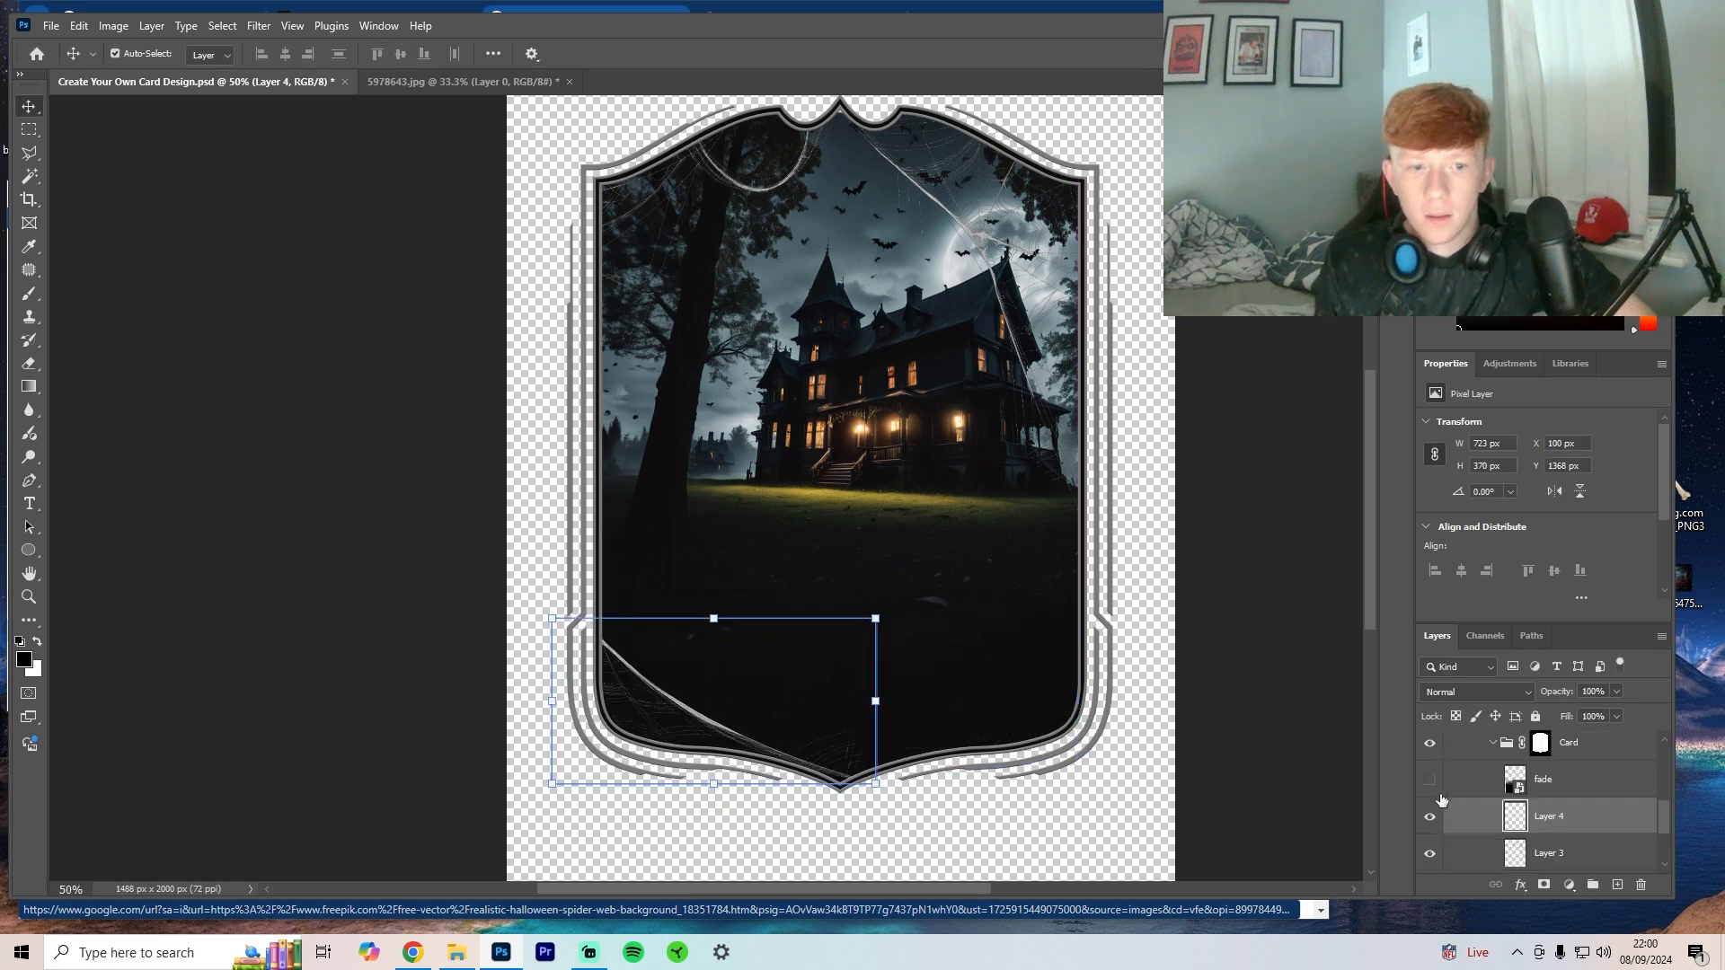
Step: Show the fade layer and lower its opacity to 18%
{"action": "left_click", "coordinate": [1429, 779]}
{"action": "left_click", "coordinate": [1482, 791]}
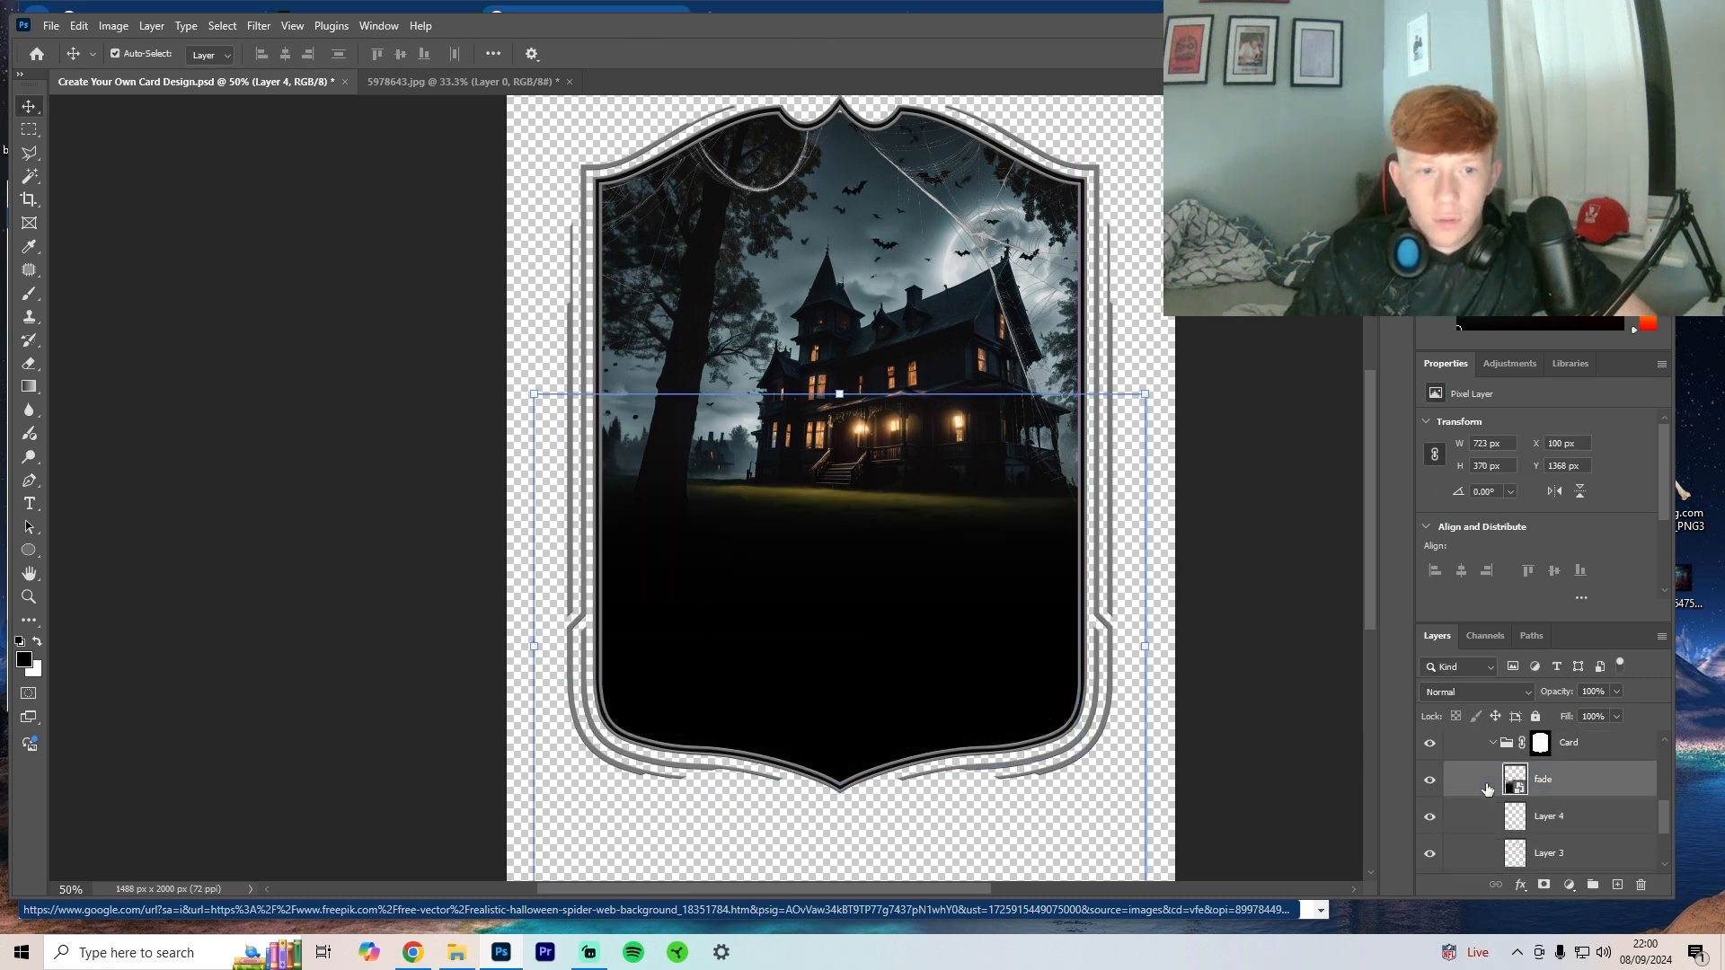
{"action": "left_click", "coordinate": [1617, 692]}
{"action": "left_click_drag", "start_coordinate": [1562, 710], "coordinate": [1546, 717]}
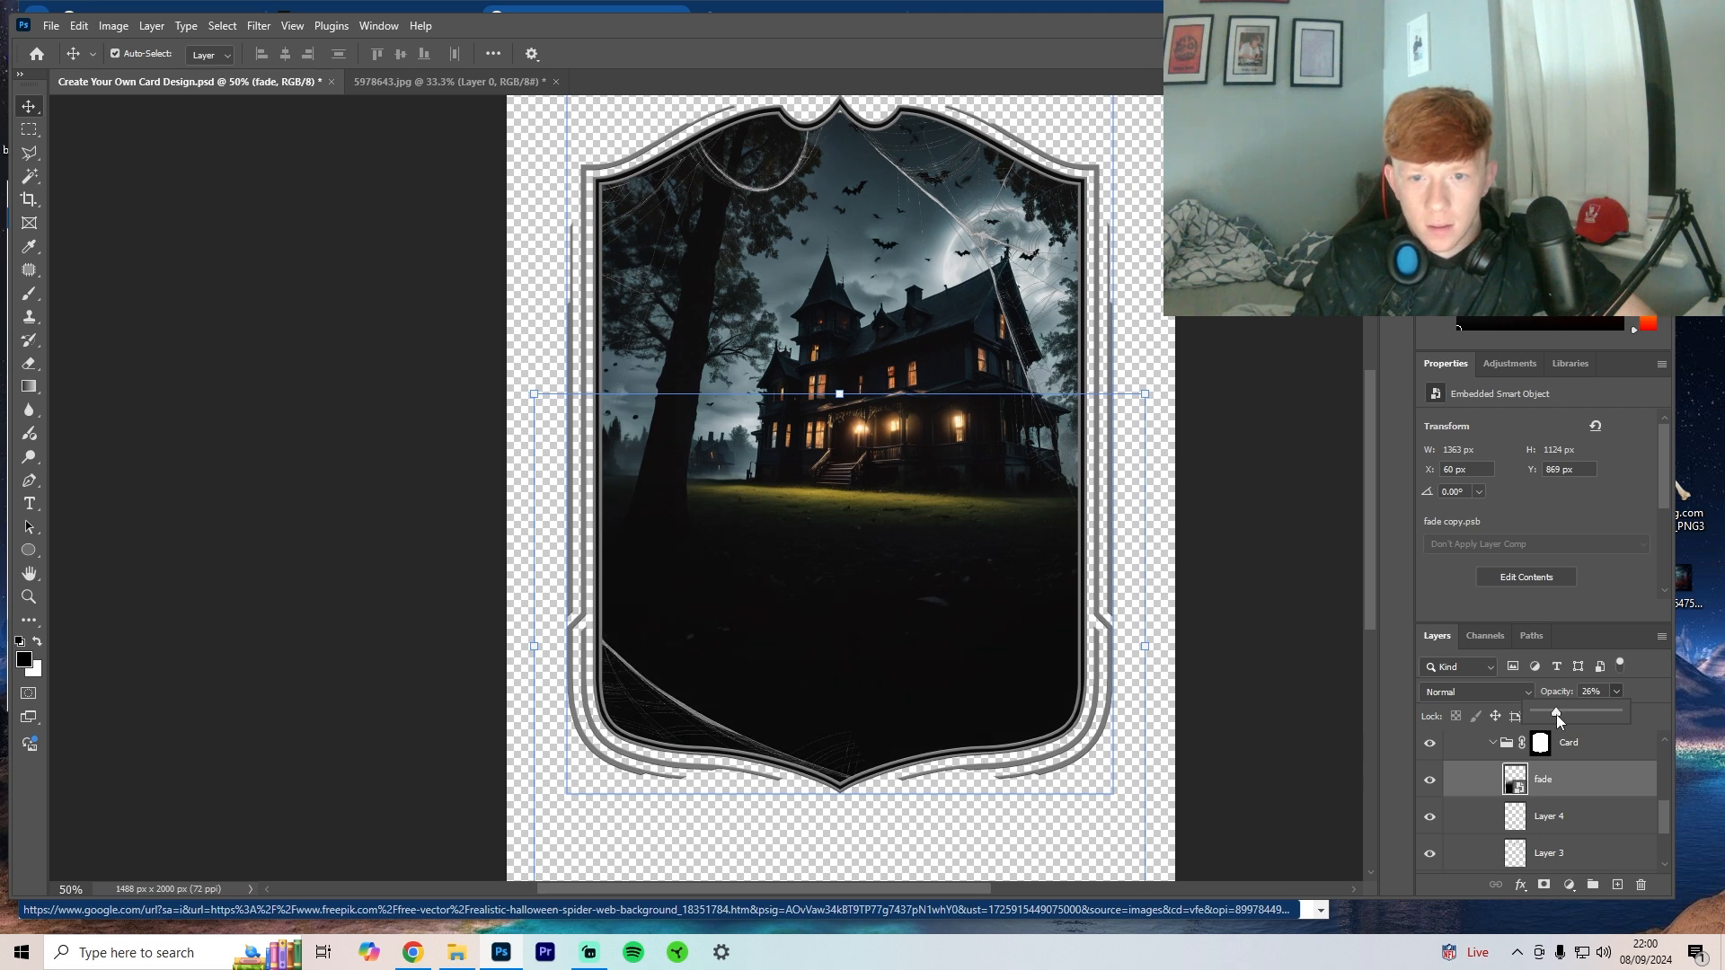
{"action": "left_click_drag", "start_coordinate": [1556, 715], "coordinate": [1549, 713]}
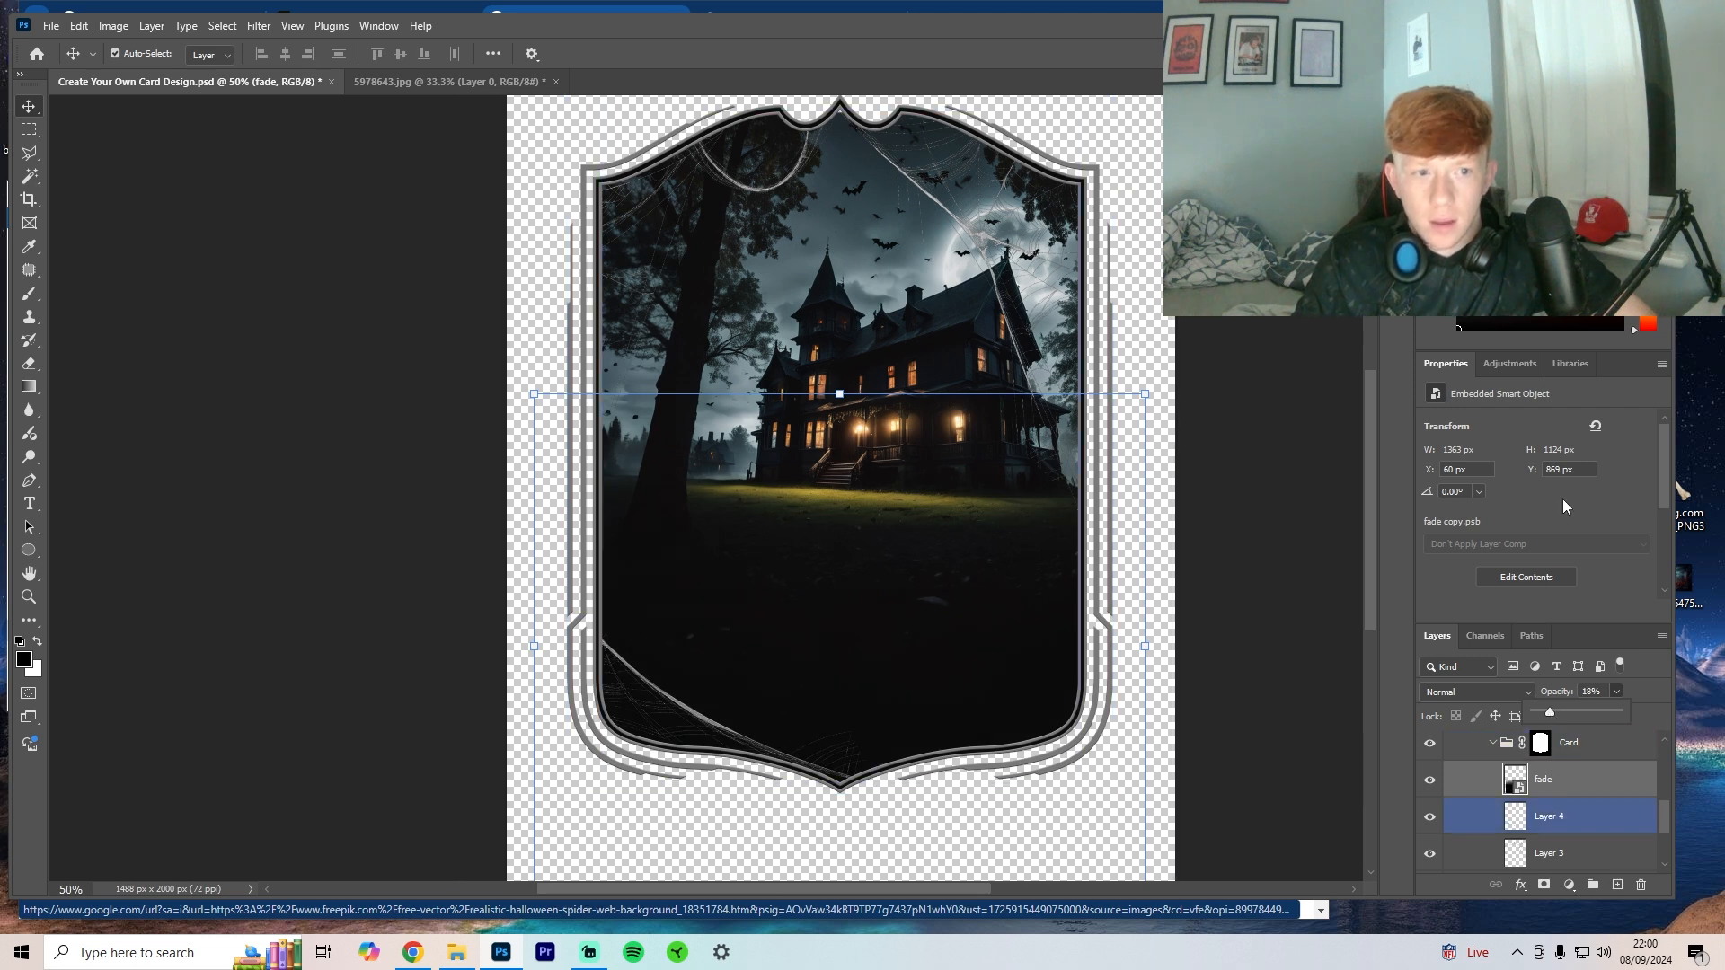
Step: Switch to Chrome, browse the "real spooky texture" image results, and preview Shutterstock's dark creepy texture
{"action": "left_click", "coordinate": [411, 955]}
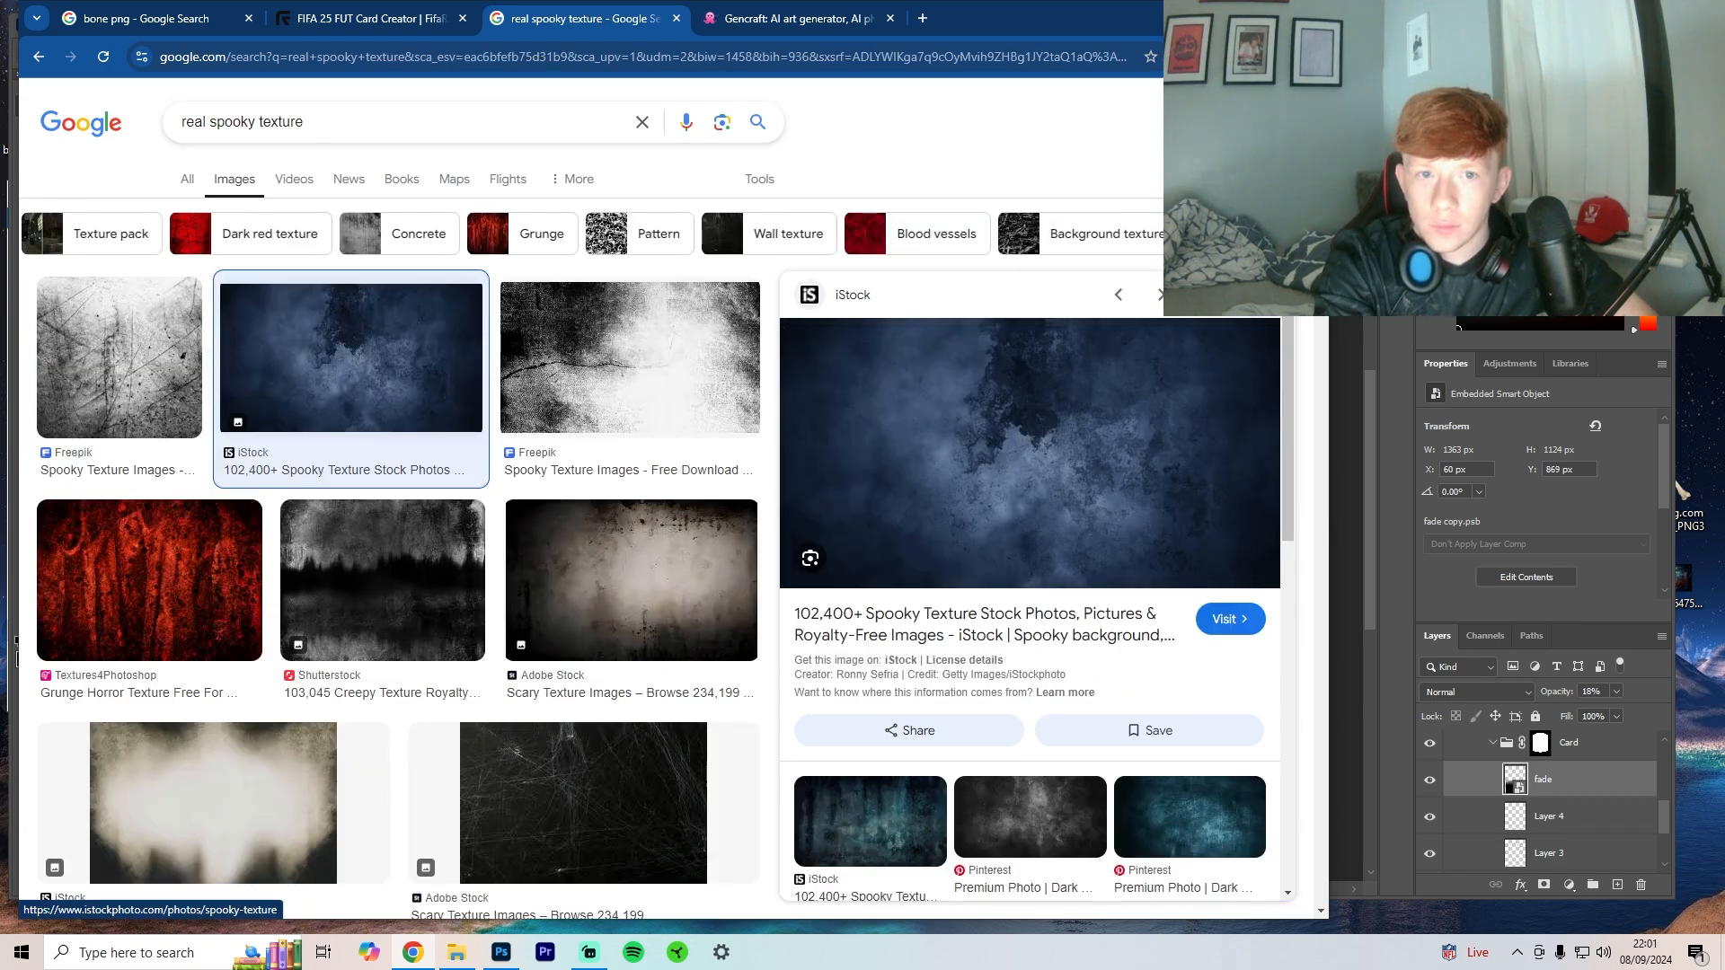
{"action": "key", "text": "alt+Left"}
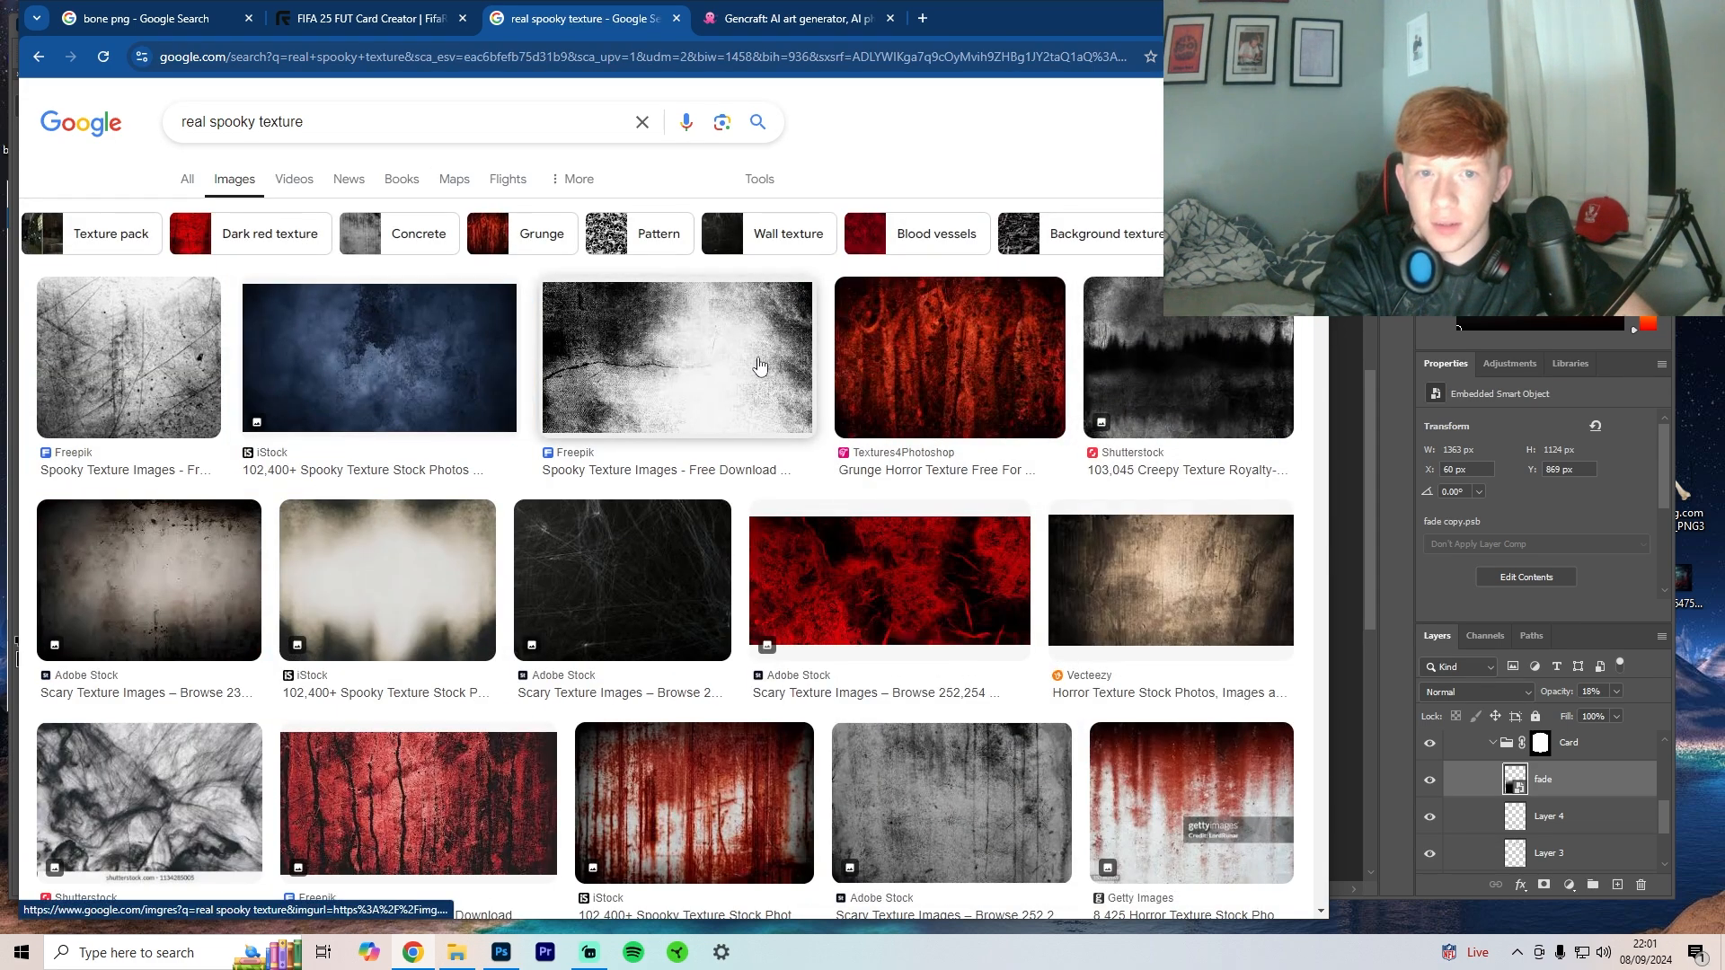
{"action": "left_click", "coordinate": [1231, 370]}
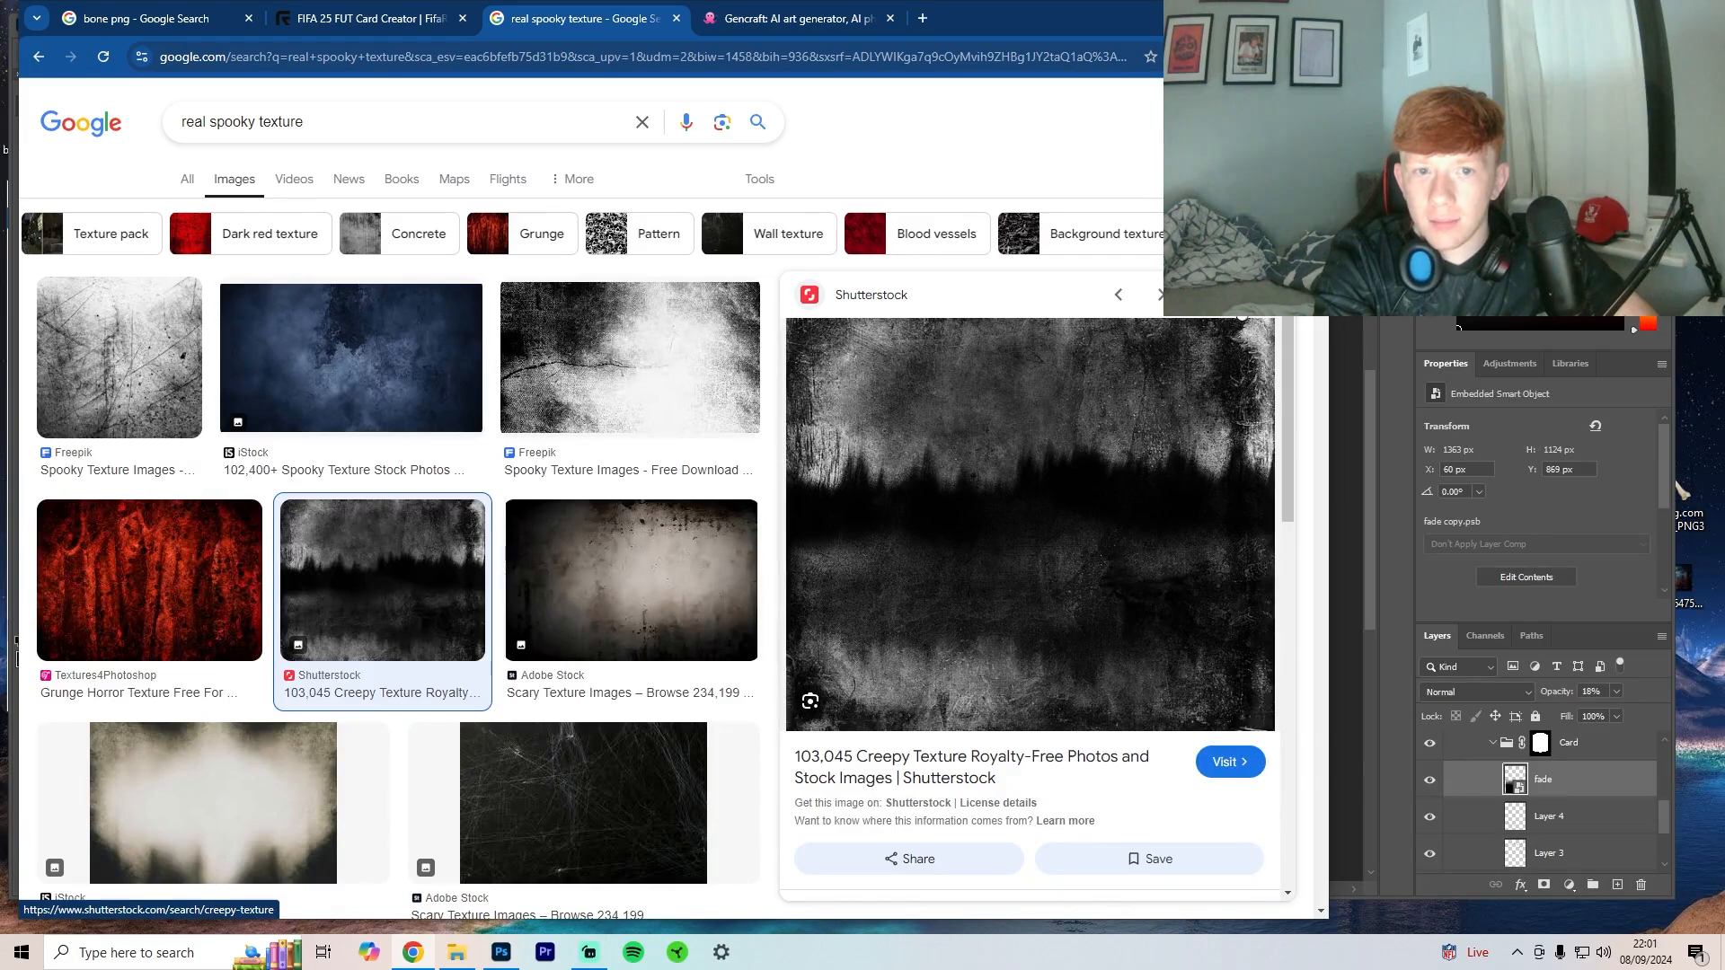
Step: Examine more "real spooky texture" image results, previewing iStock's dark blue grunge texture and Pond5's black and white grunge horror texture
{"action": "key", "text": "Escape"}
{"action": "scroll", "coordinate": [485, 388], "scroll_direction": "down", "scroll_amount": 8}
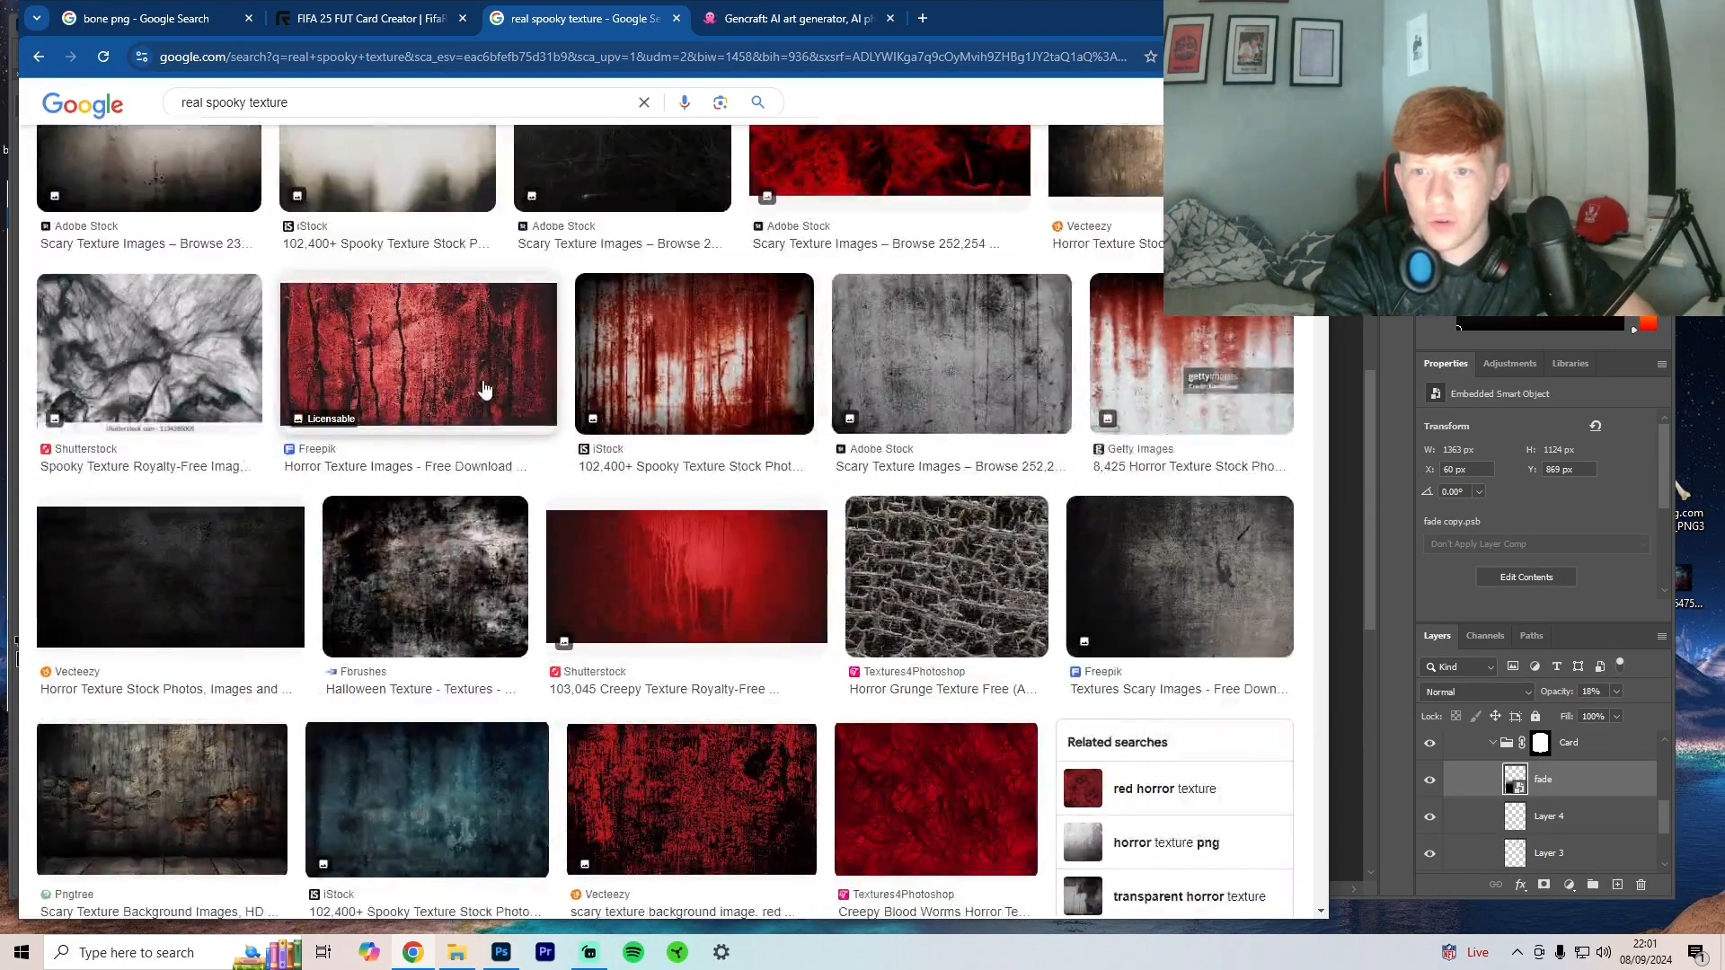
{"action": "scroll", "coordinate": [484, 388], "scroll_direction": "down", "scroll_amount": 2}
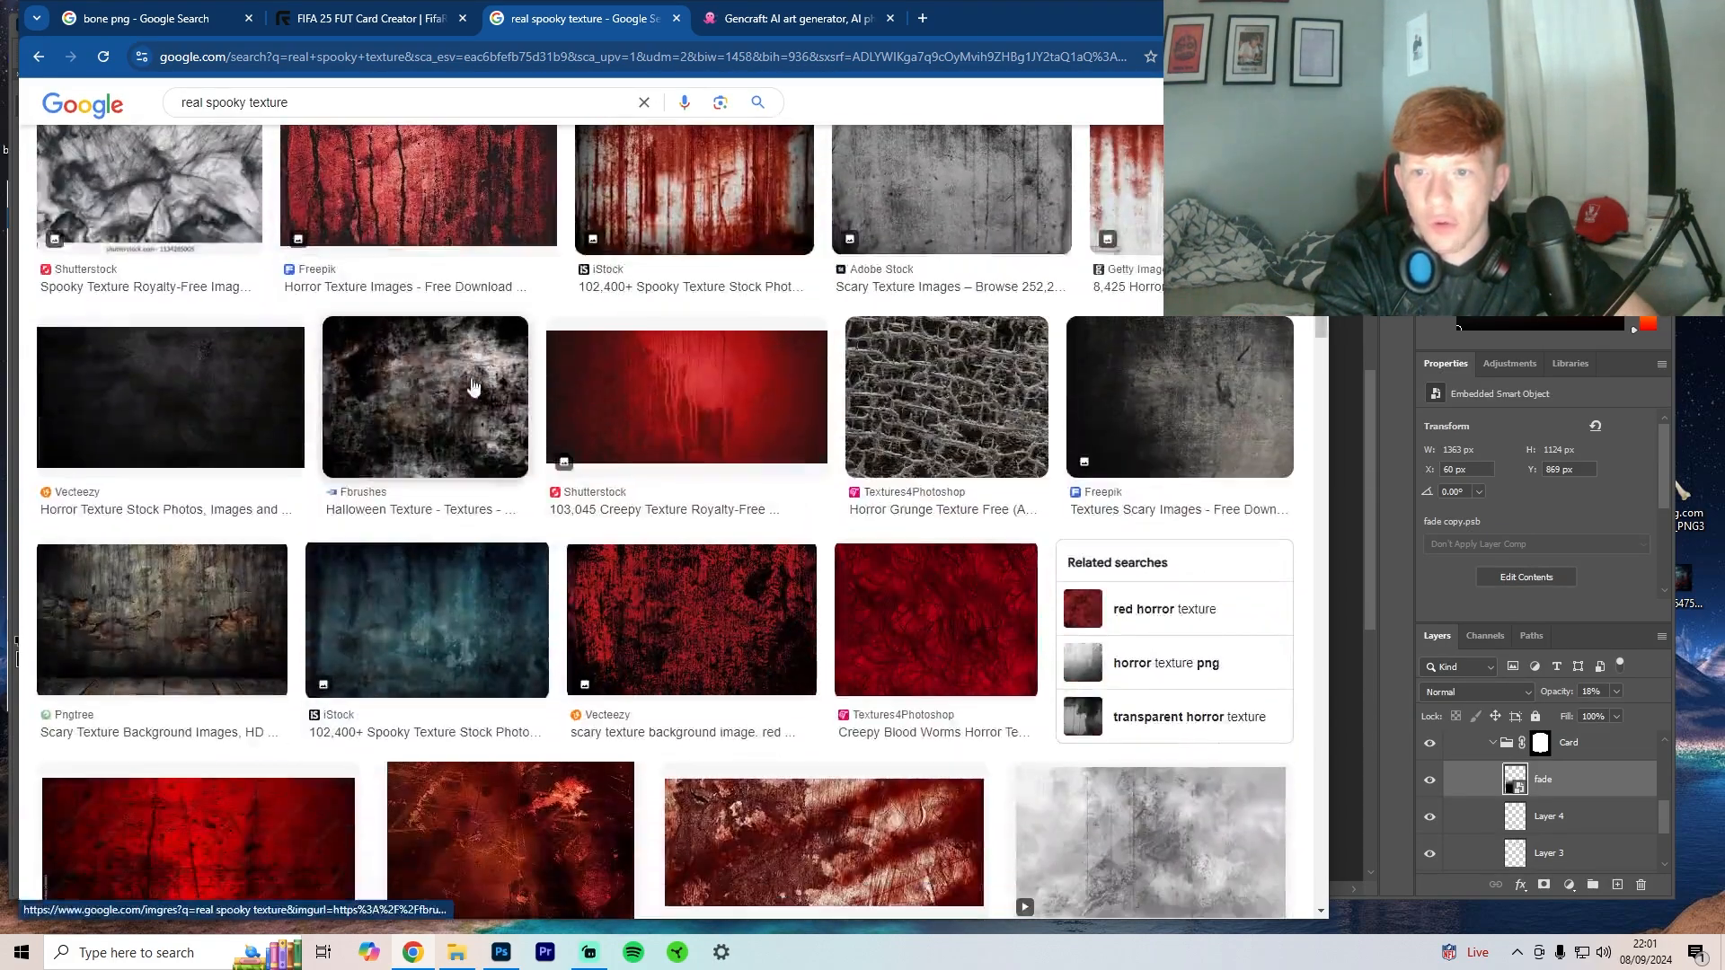
{"action": "left_click", "coordinate": [416, 591]}
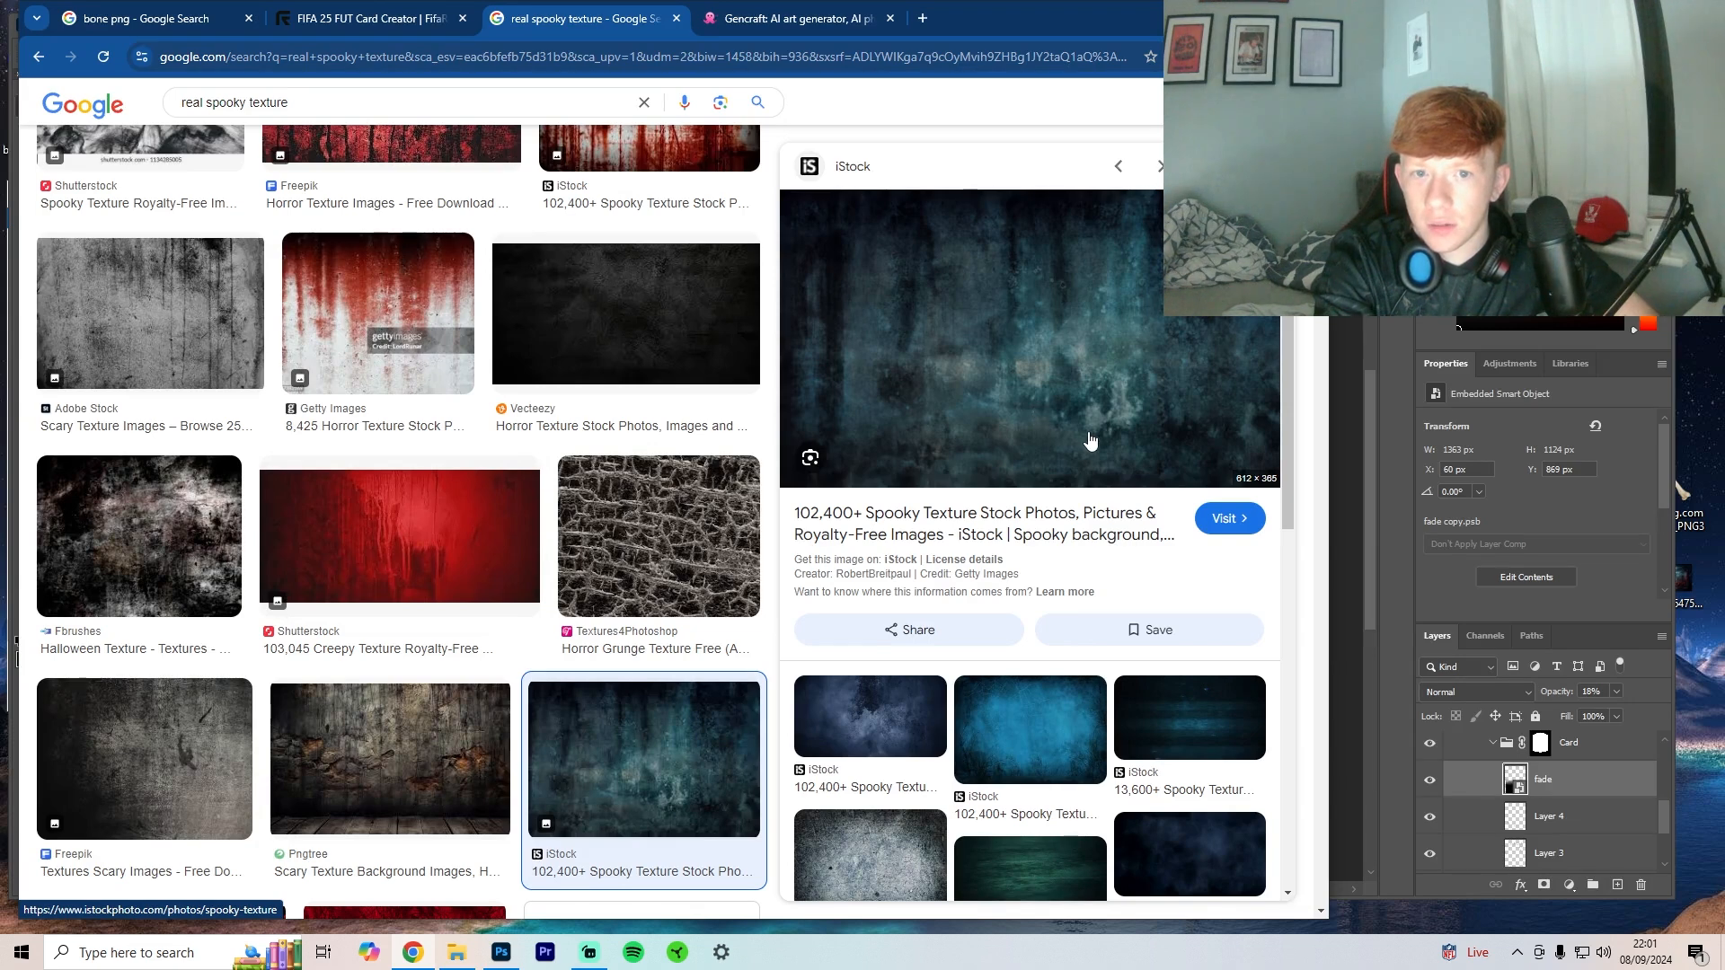
{"action": "scroll", "coordinate": [1114, 298], "scroll_direction": "down", "scroll_amount": 1}
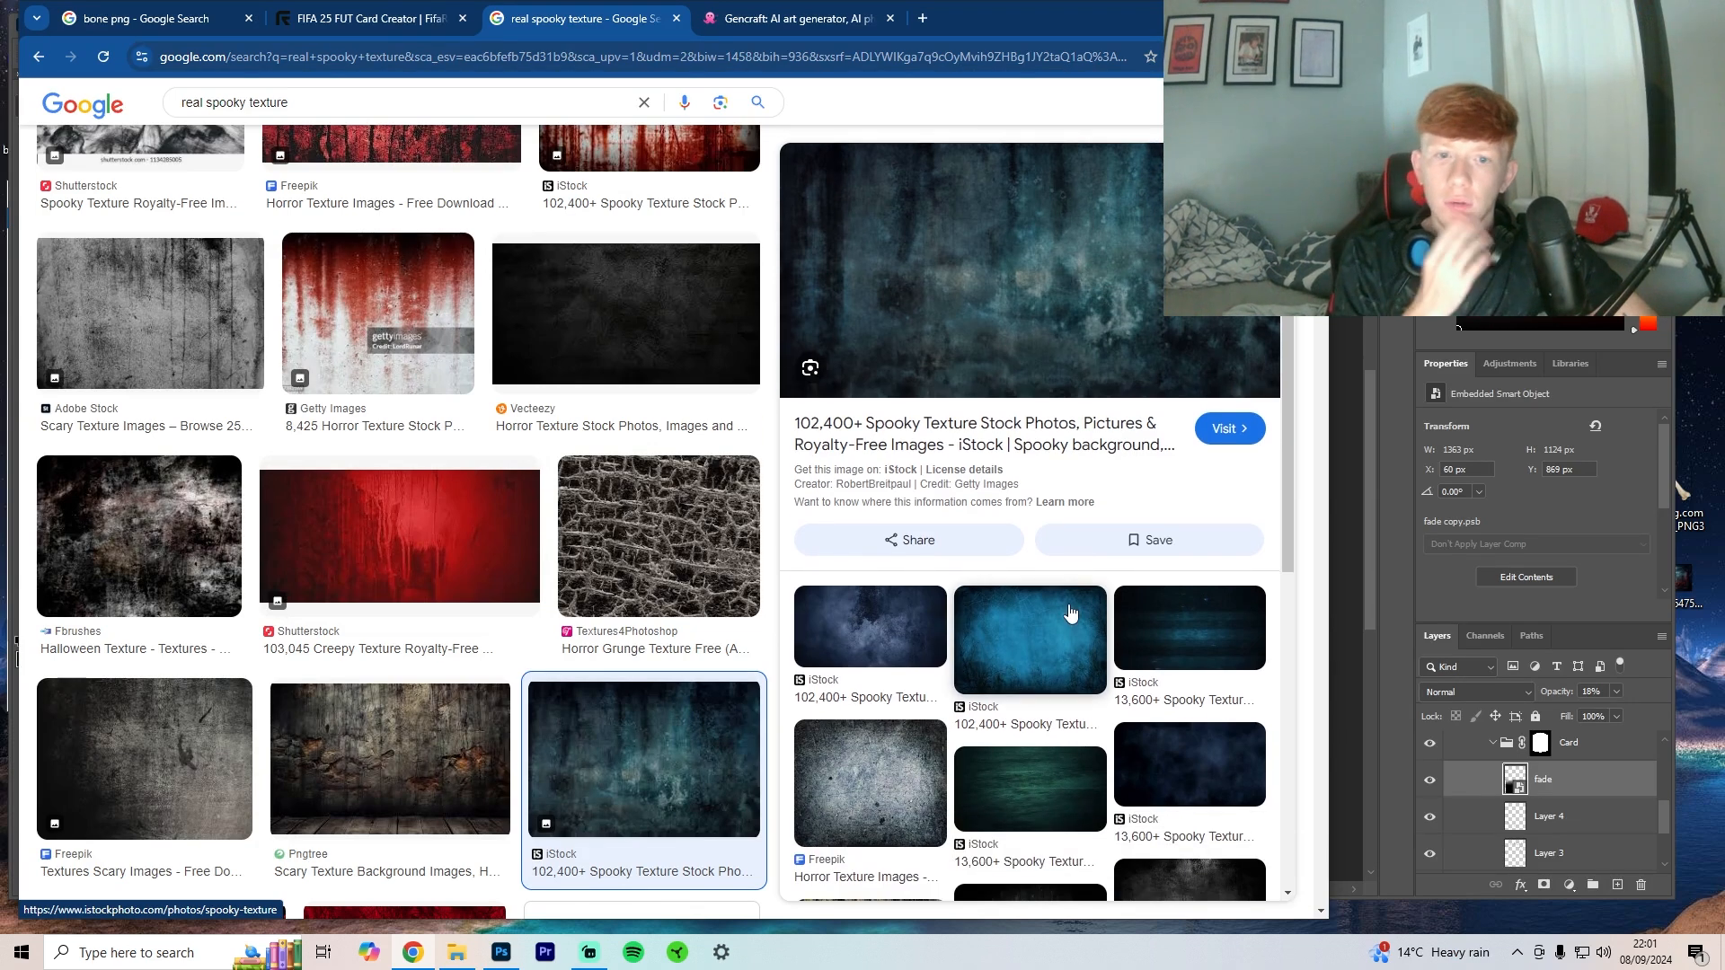
{"action": "scroll", "coordinate": [1022, 620], "scroll_direction": "down", "scroll_amount": 2}
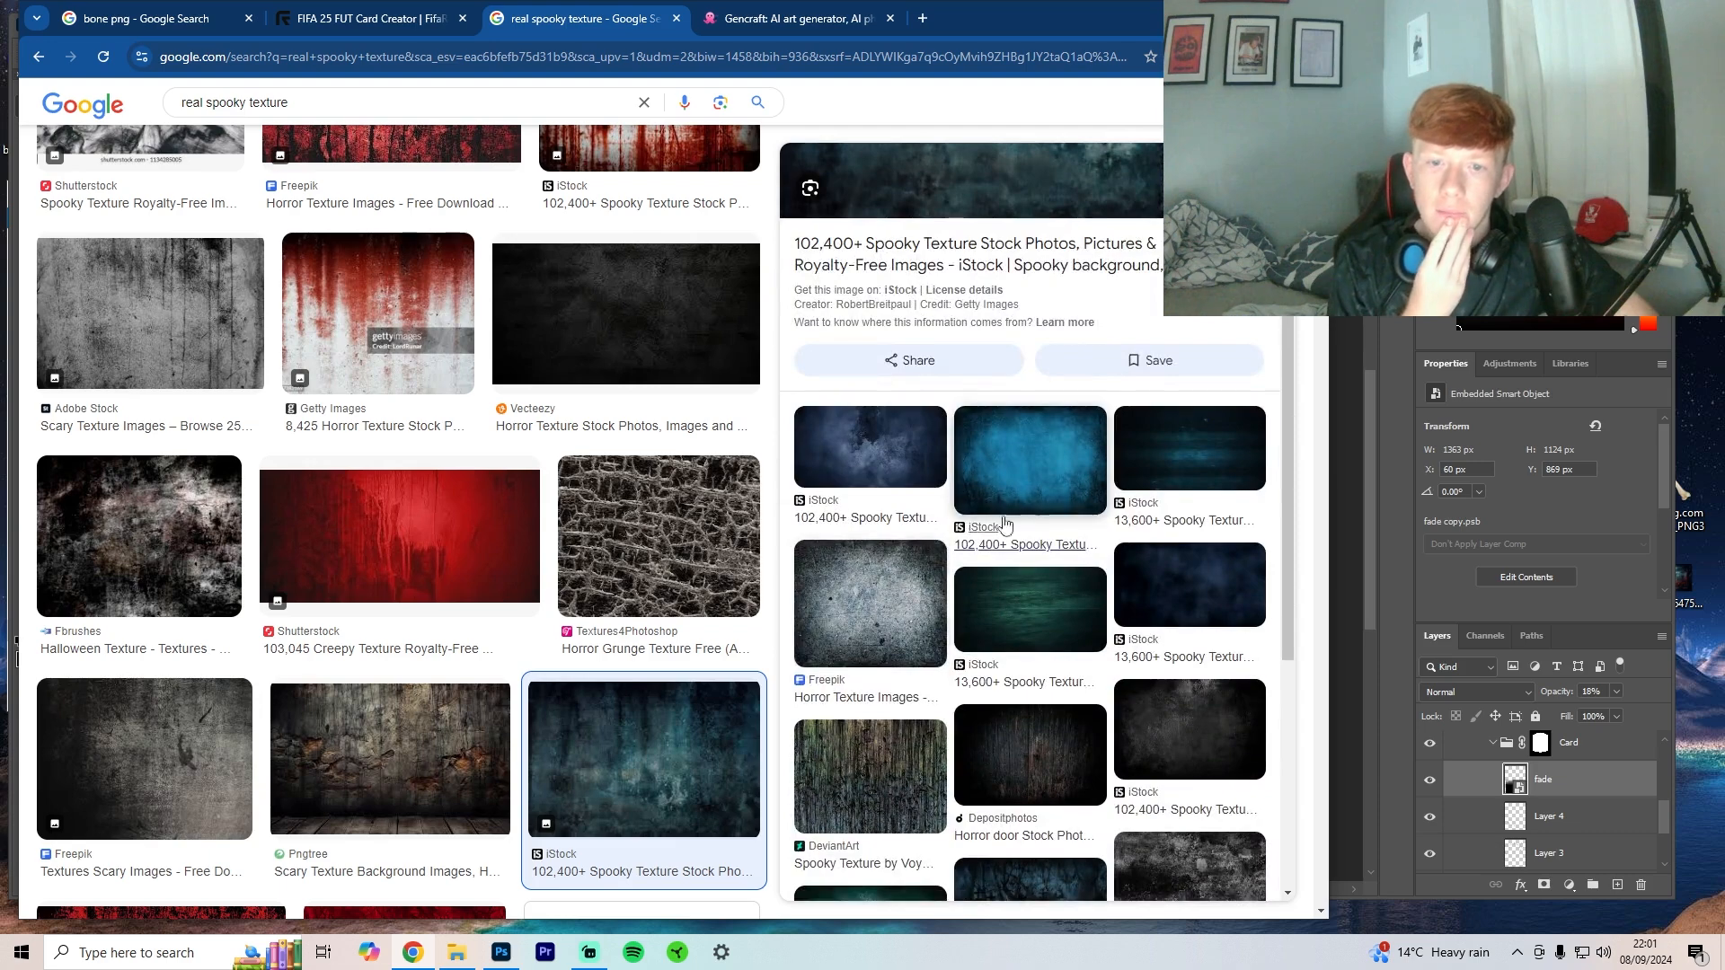
{"action": "scroll", "coordinate": [1023, 620], "scroll_direction": "up", "scroll_amount": 3}
{"action": "key", "text": "Escape"}
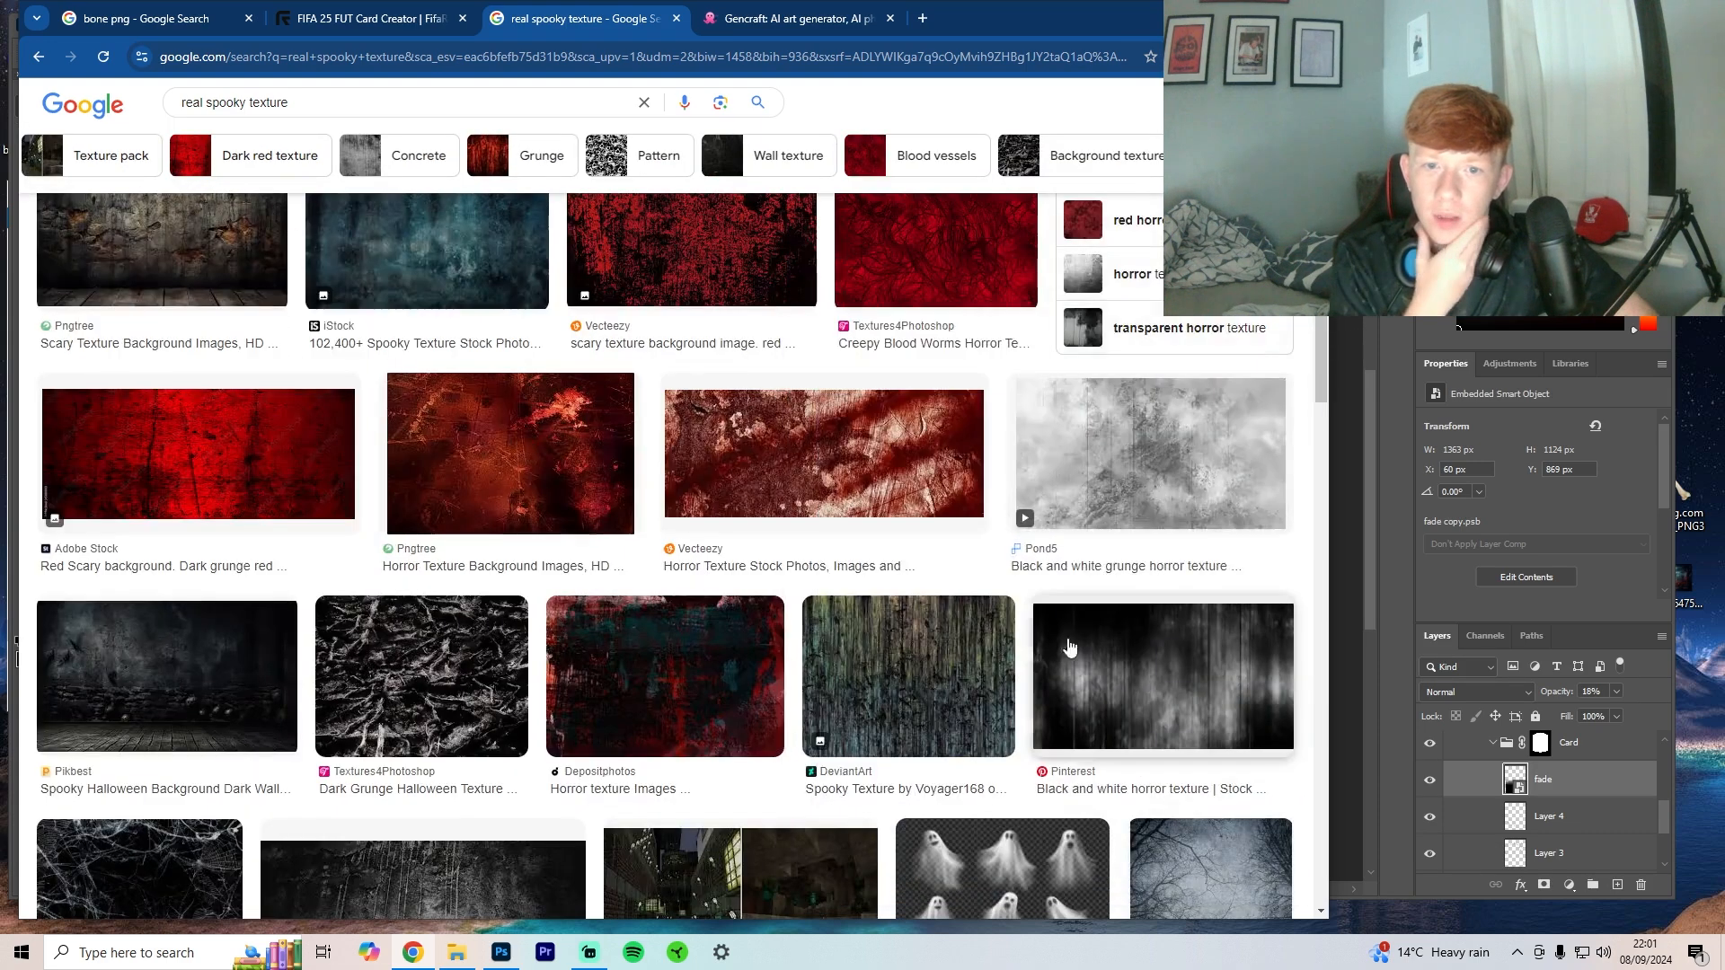
{"action": "left_click", "coordinate": [1123, 481]}
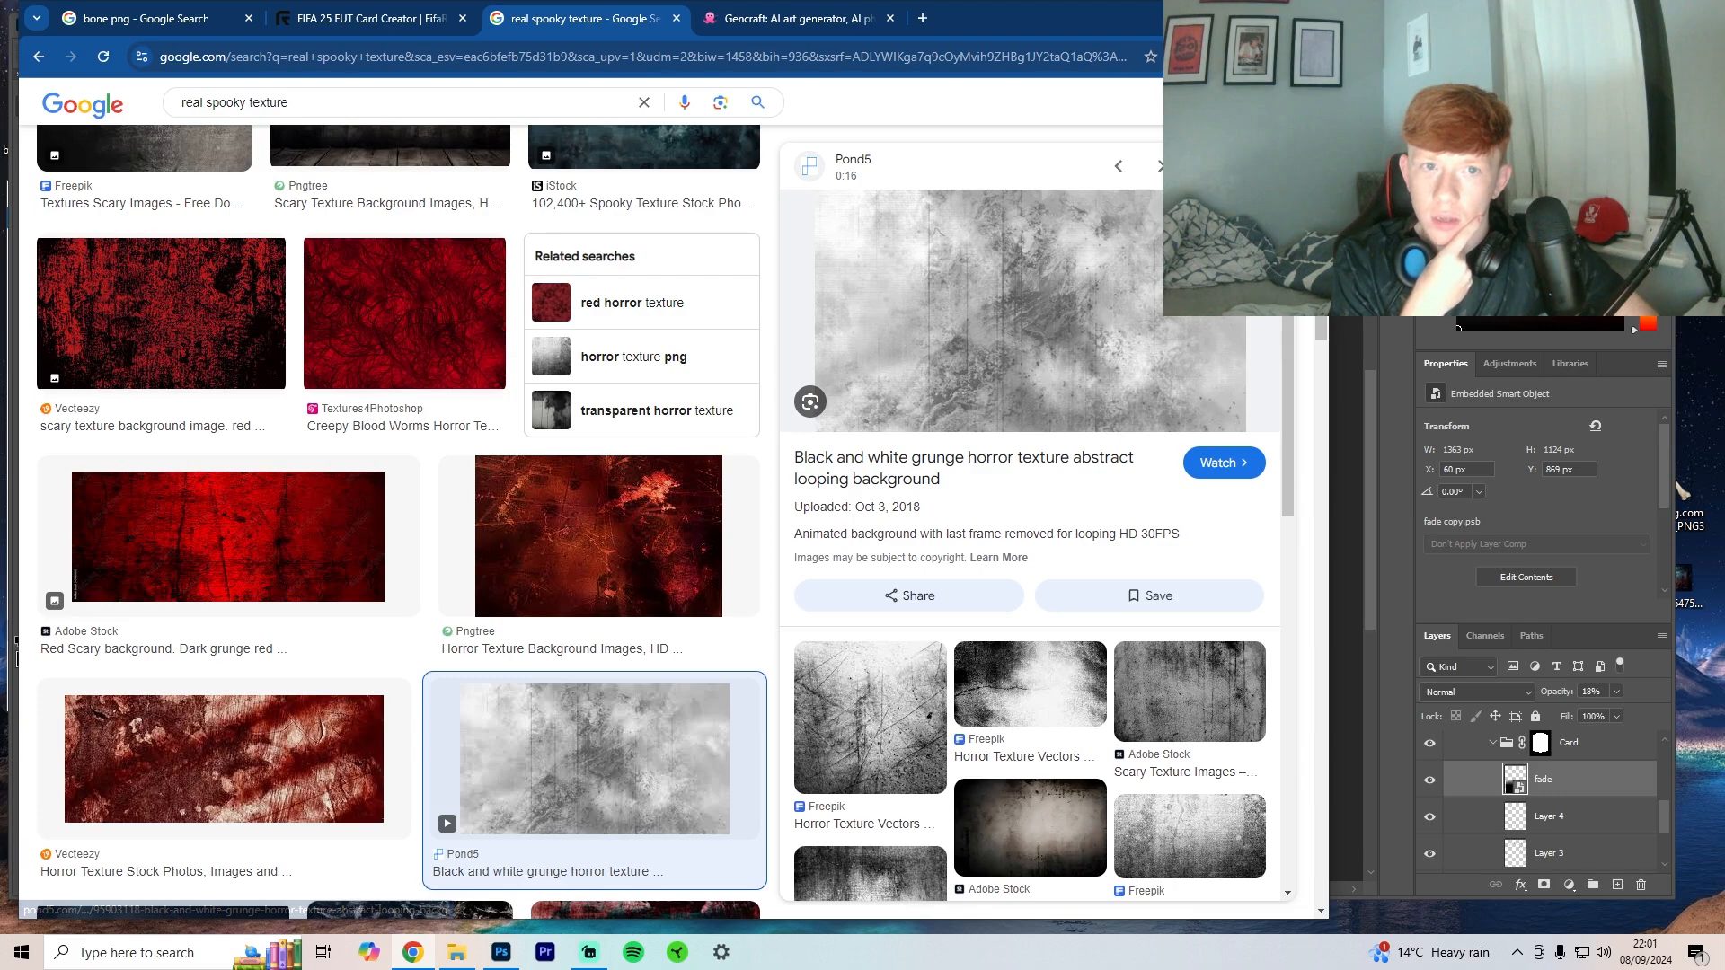
{"action": "key", "text": "Escape"}
{"action": "scroll", "coordinate": [1078, 459], "scroll_direction": "up", "scroll_amount": 3}
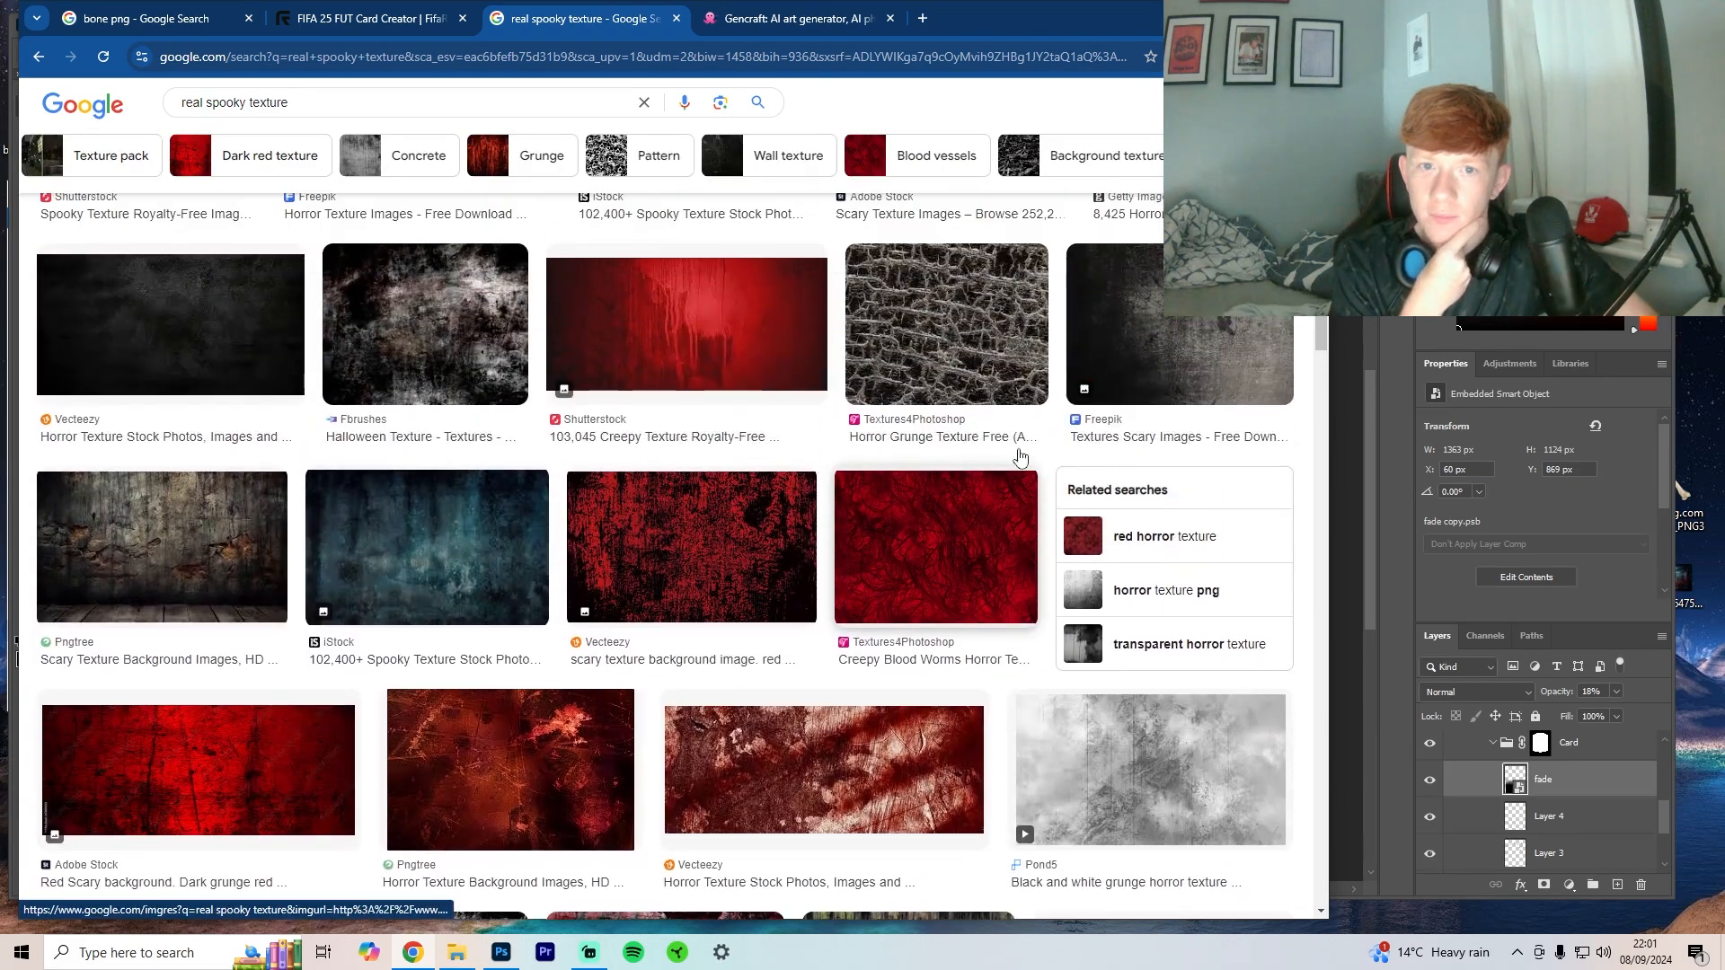
Step: Bring Freepik's old dark gray slate chalkboard texture into the card above the fade layer and blend it with Soft Light
{"action": "left_click", "coordinate": [1134, 427]}
{"action": "left_click_drag", "start_coordinate": [1046, 347], "coordinate": [976, 471]}
{"action": "left_click", "coordinate": [1673, 440]}
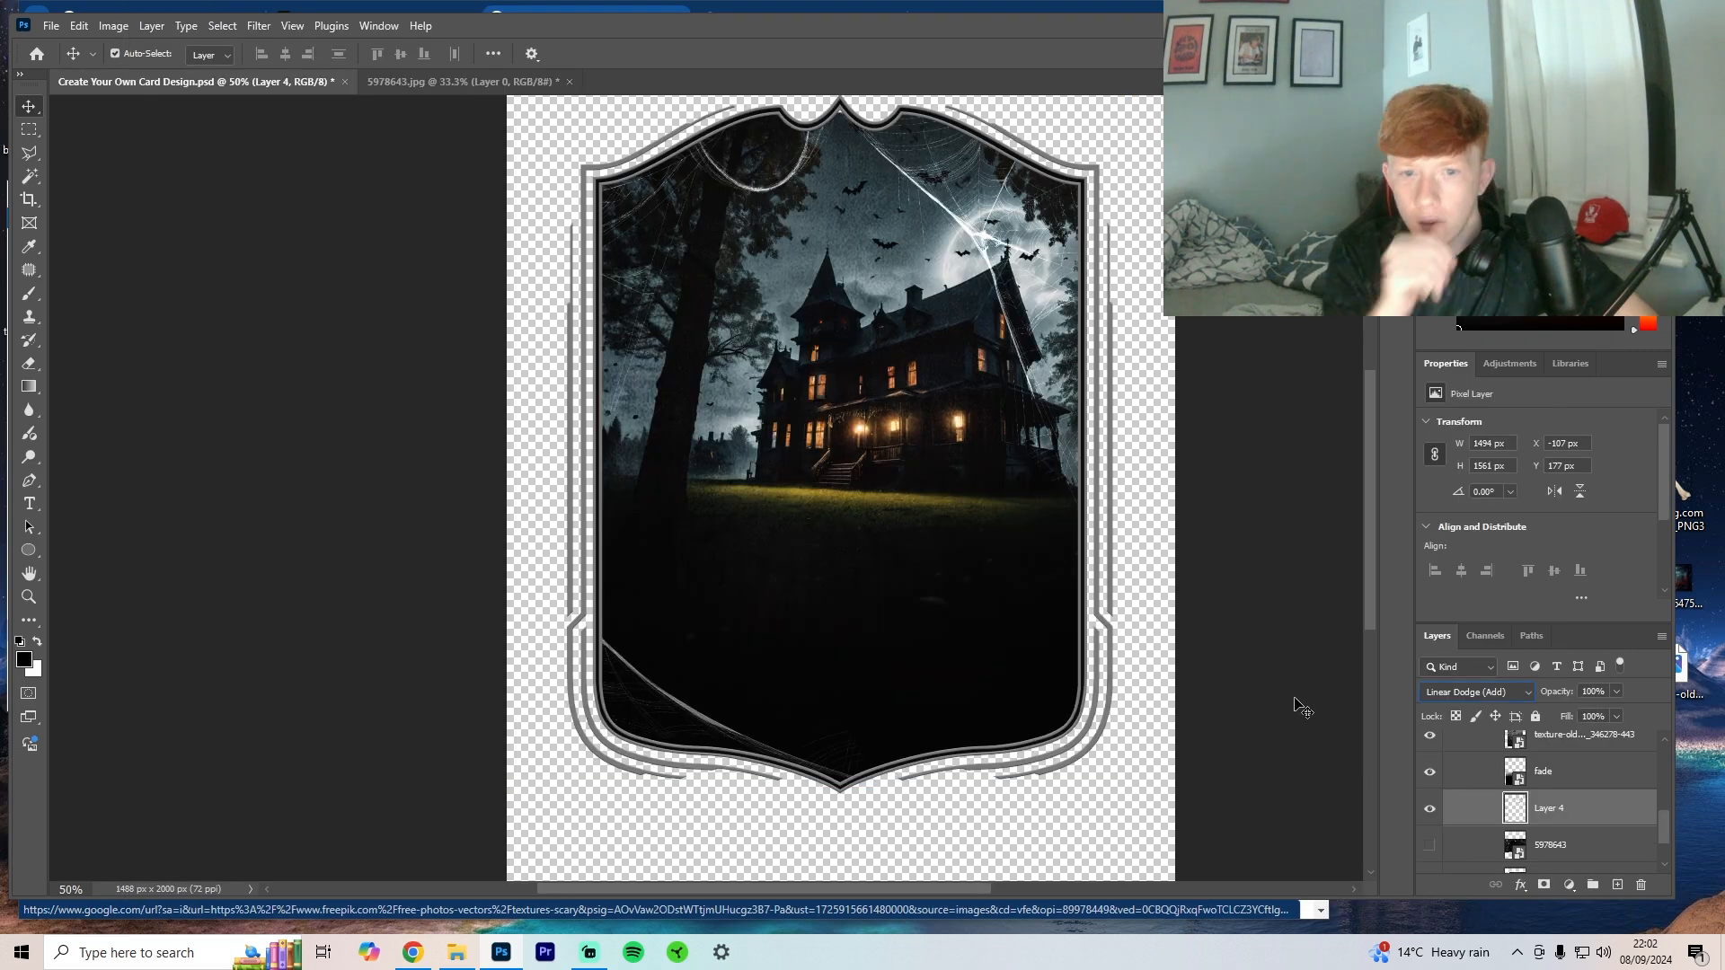
Step: Select the slate chalkboard texture layer and lock it
{"action": "left_click", "coordinate": [1295, 699]}
{"action": "left_click", "coordinate": [955, 231]}
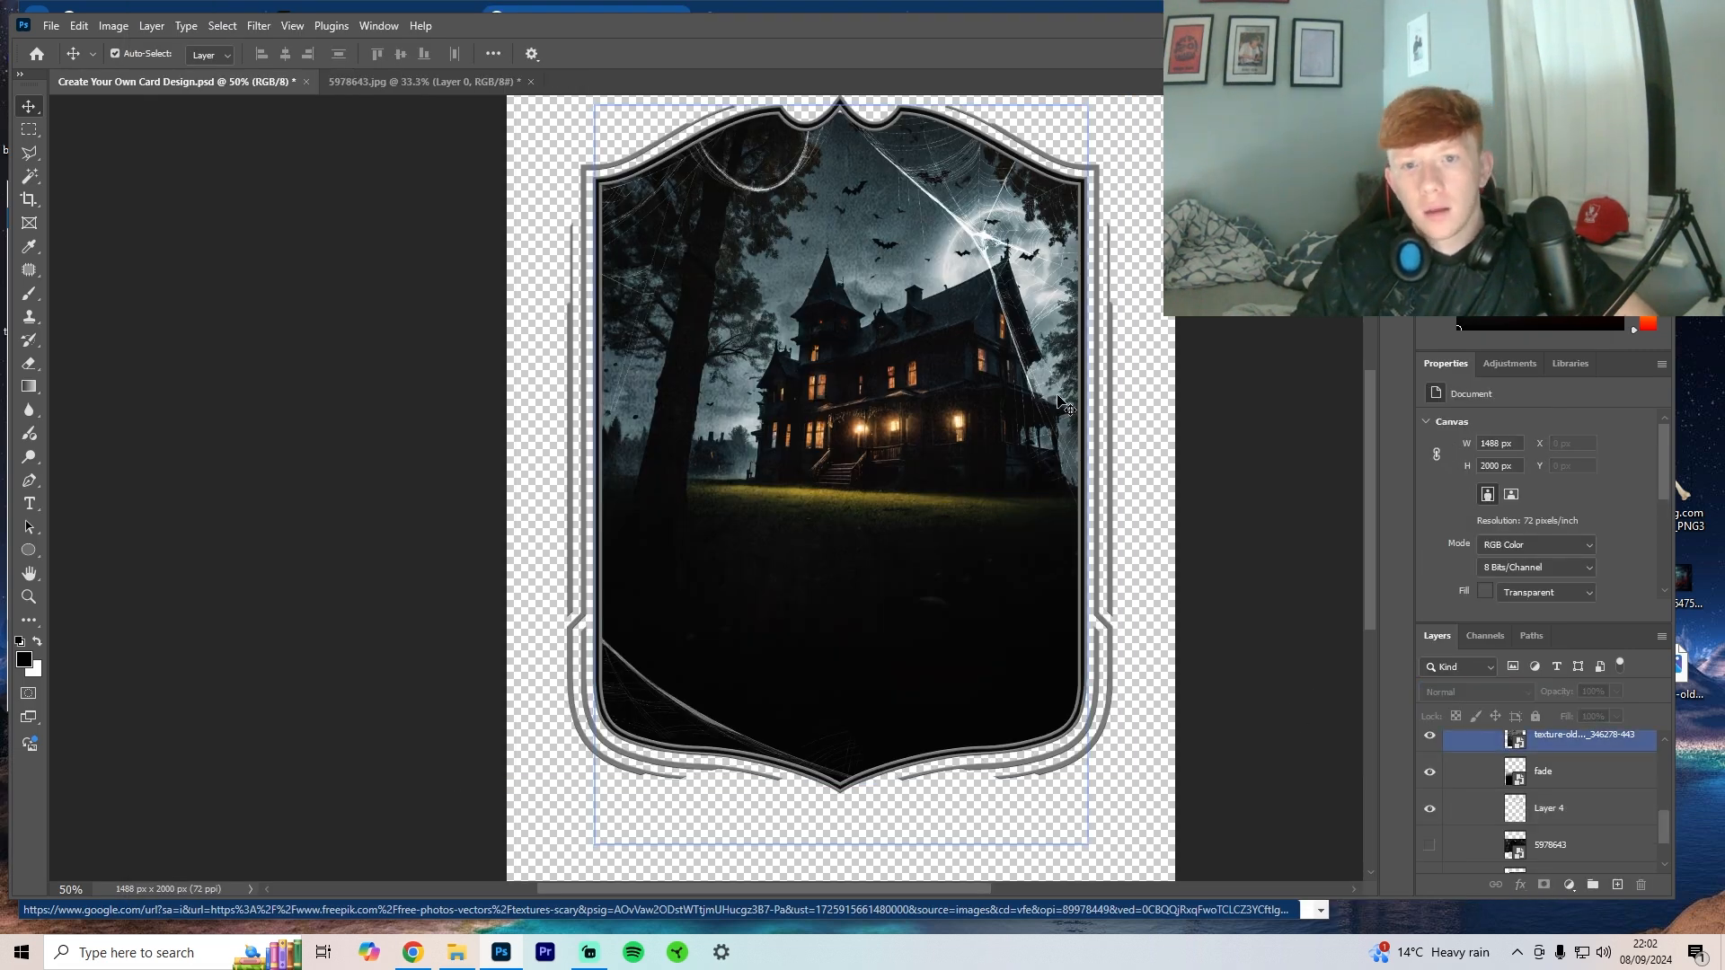
{"action": "left_click", "coordinate": [881, 368]}
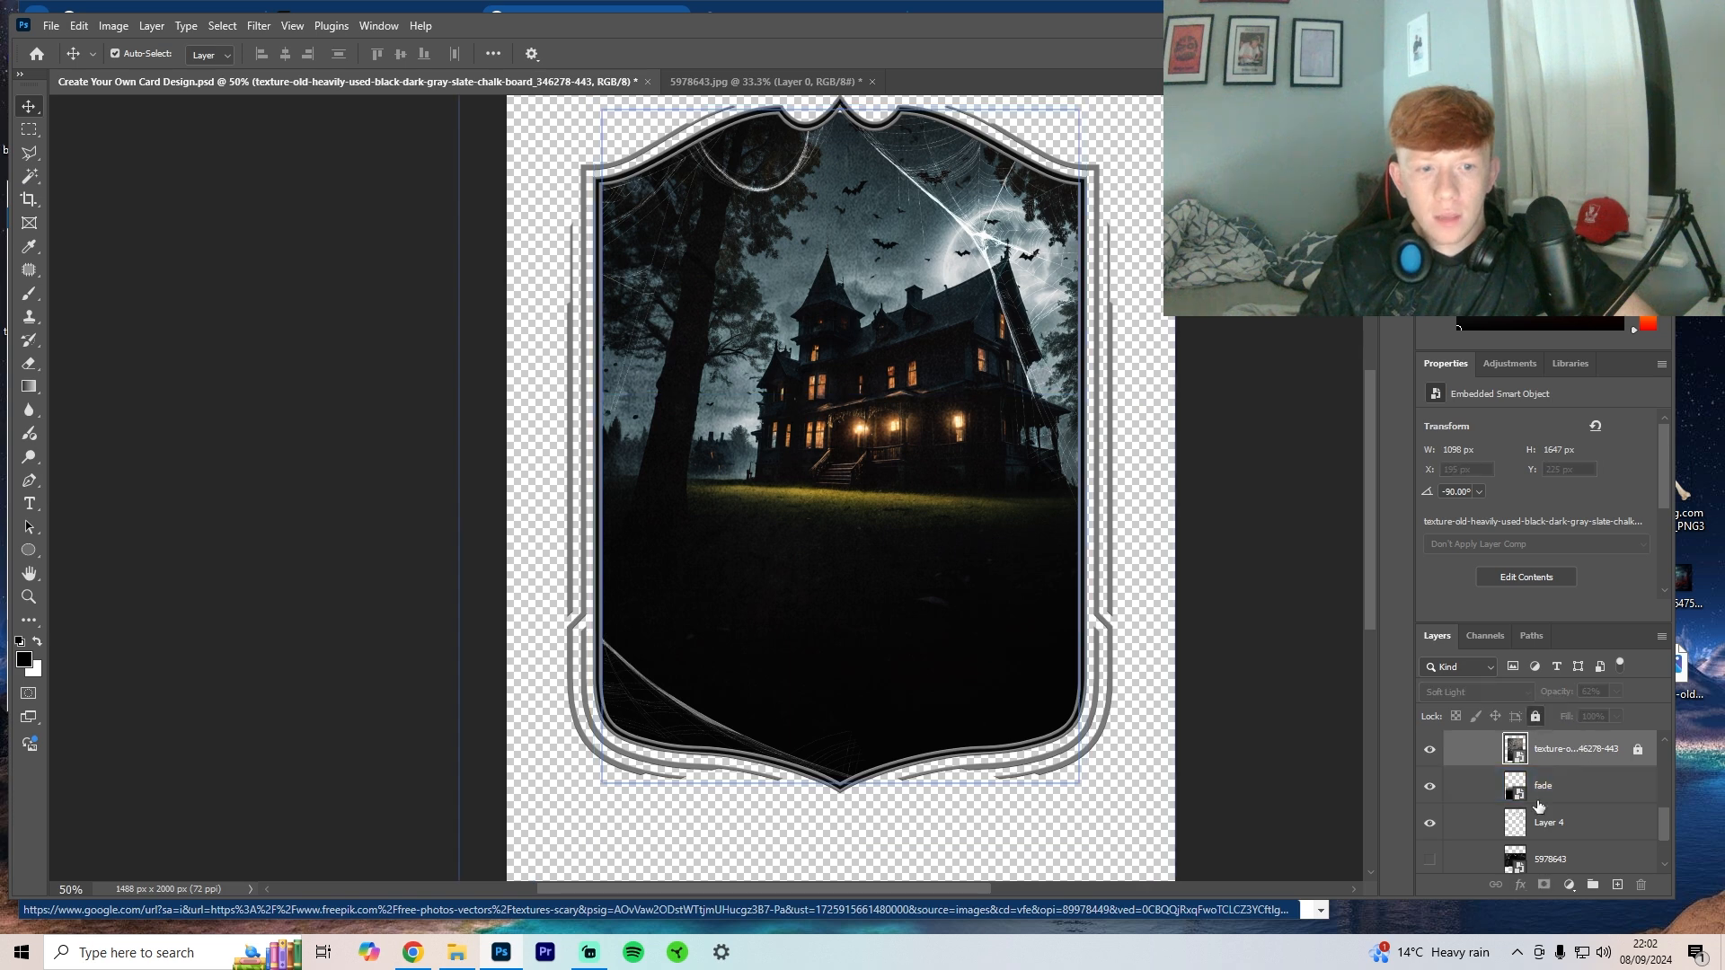
Step: Check the hidden 5978643 layer and delete it from the Card group
{"action": "left_click", "coordinate": [1568, 858]}
{"action": "scroll", "coordinate": [1546, 809], "scroll_direction": "down", "scroll_amount": 2}
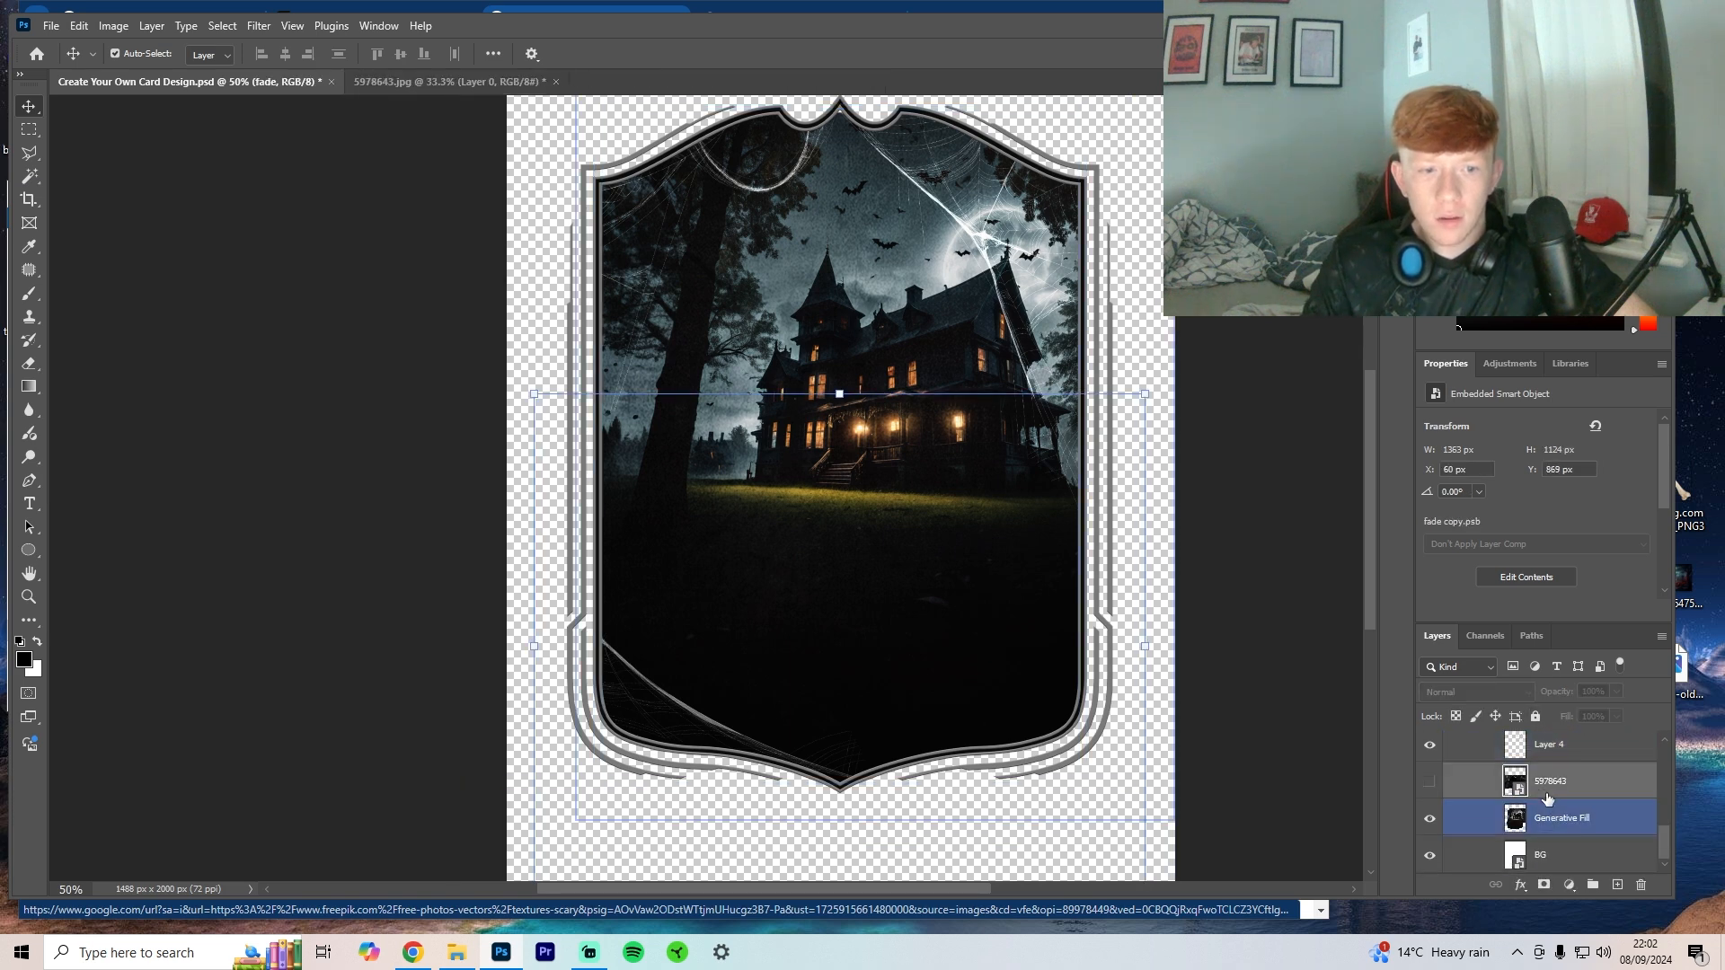
{"action": "left_click", "coordinate": [1423, 788]}
{"action": "left_click", "coordinate": [1423, 788]}
{"action": "key", "text": "Delete"}
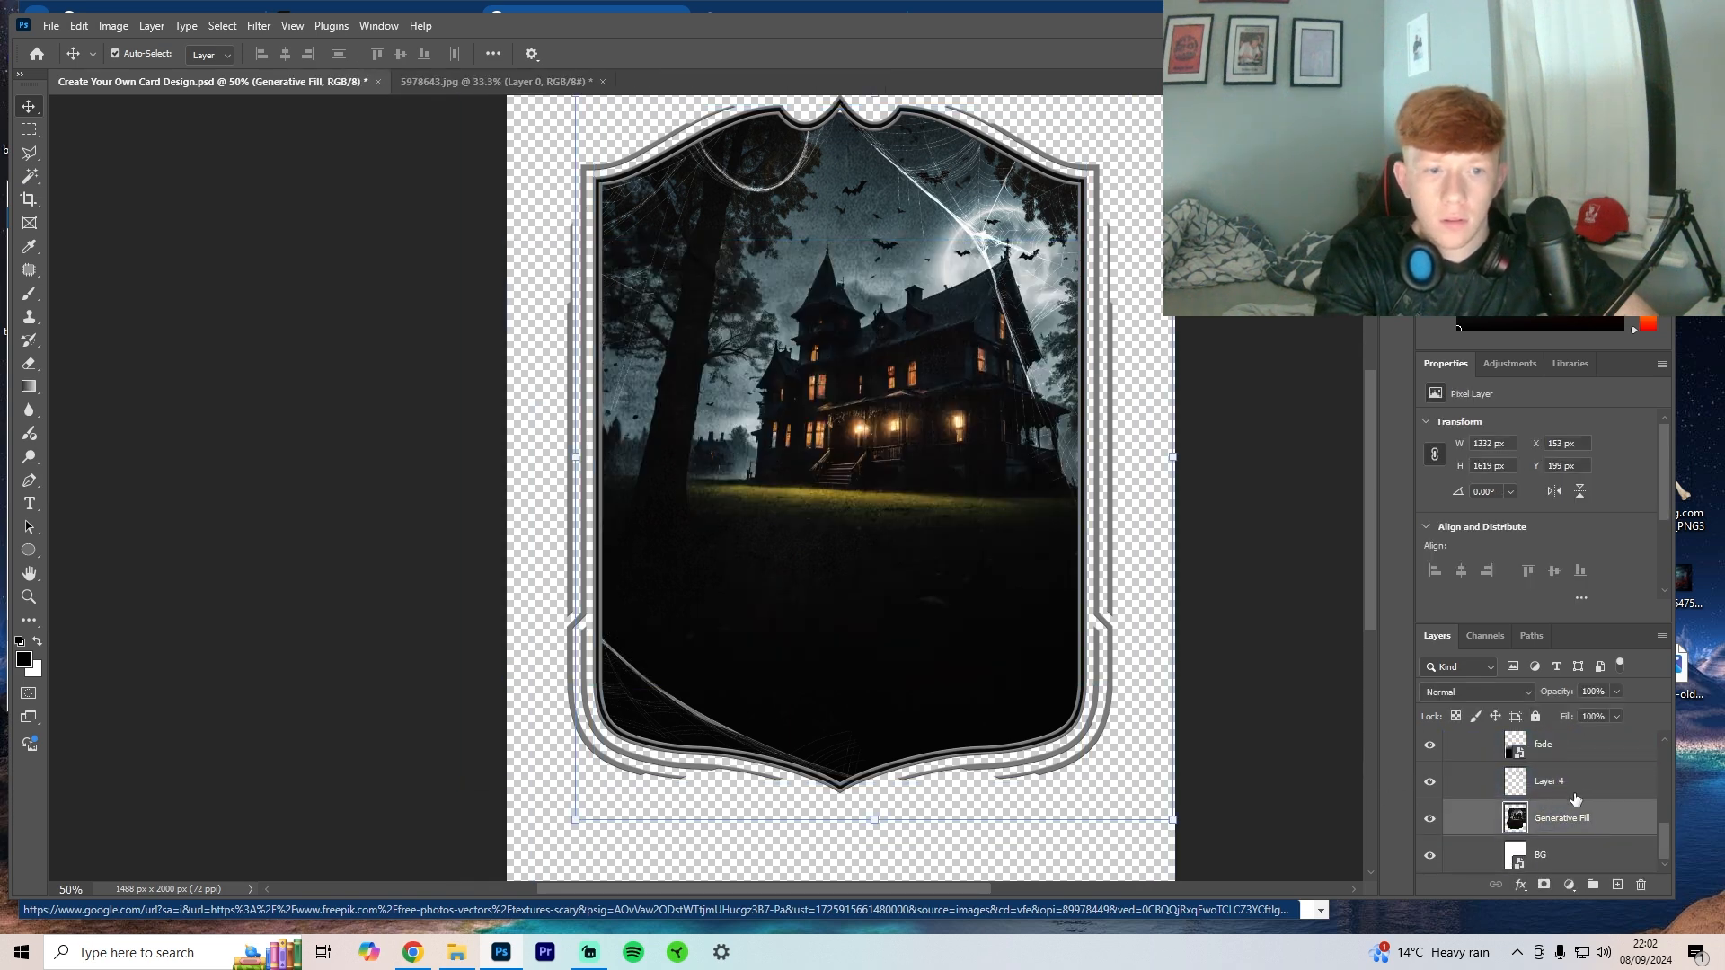
Step: Open the Camera Raw Filter on the Generative Fill layer and set Highlights +48, Shadows -31, Whites -67 and Blacks -24
{"action": "left_click", "coordinate": [260, 26]}
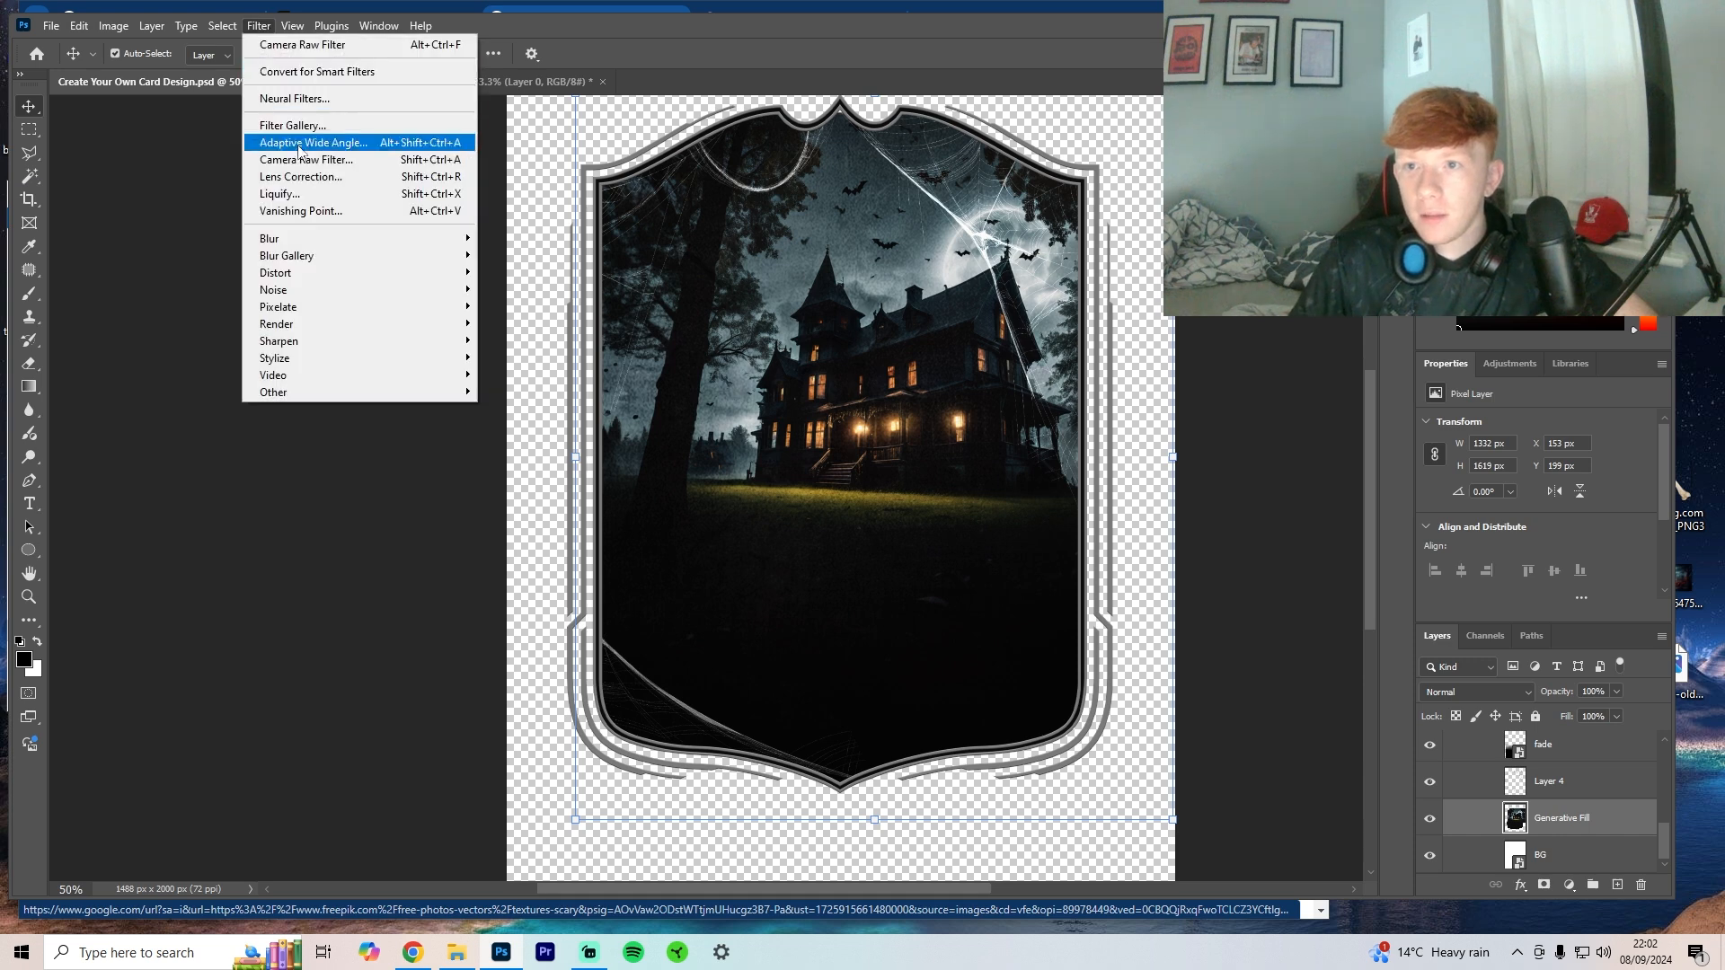
{"action": "left_click", "coordinate": [304, 158]}
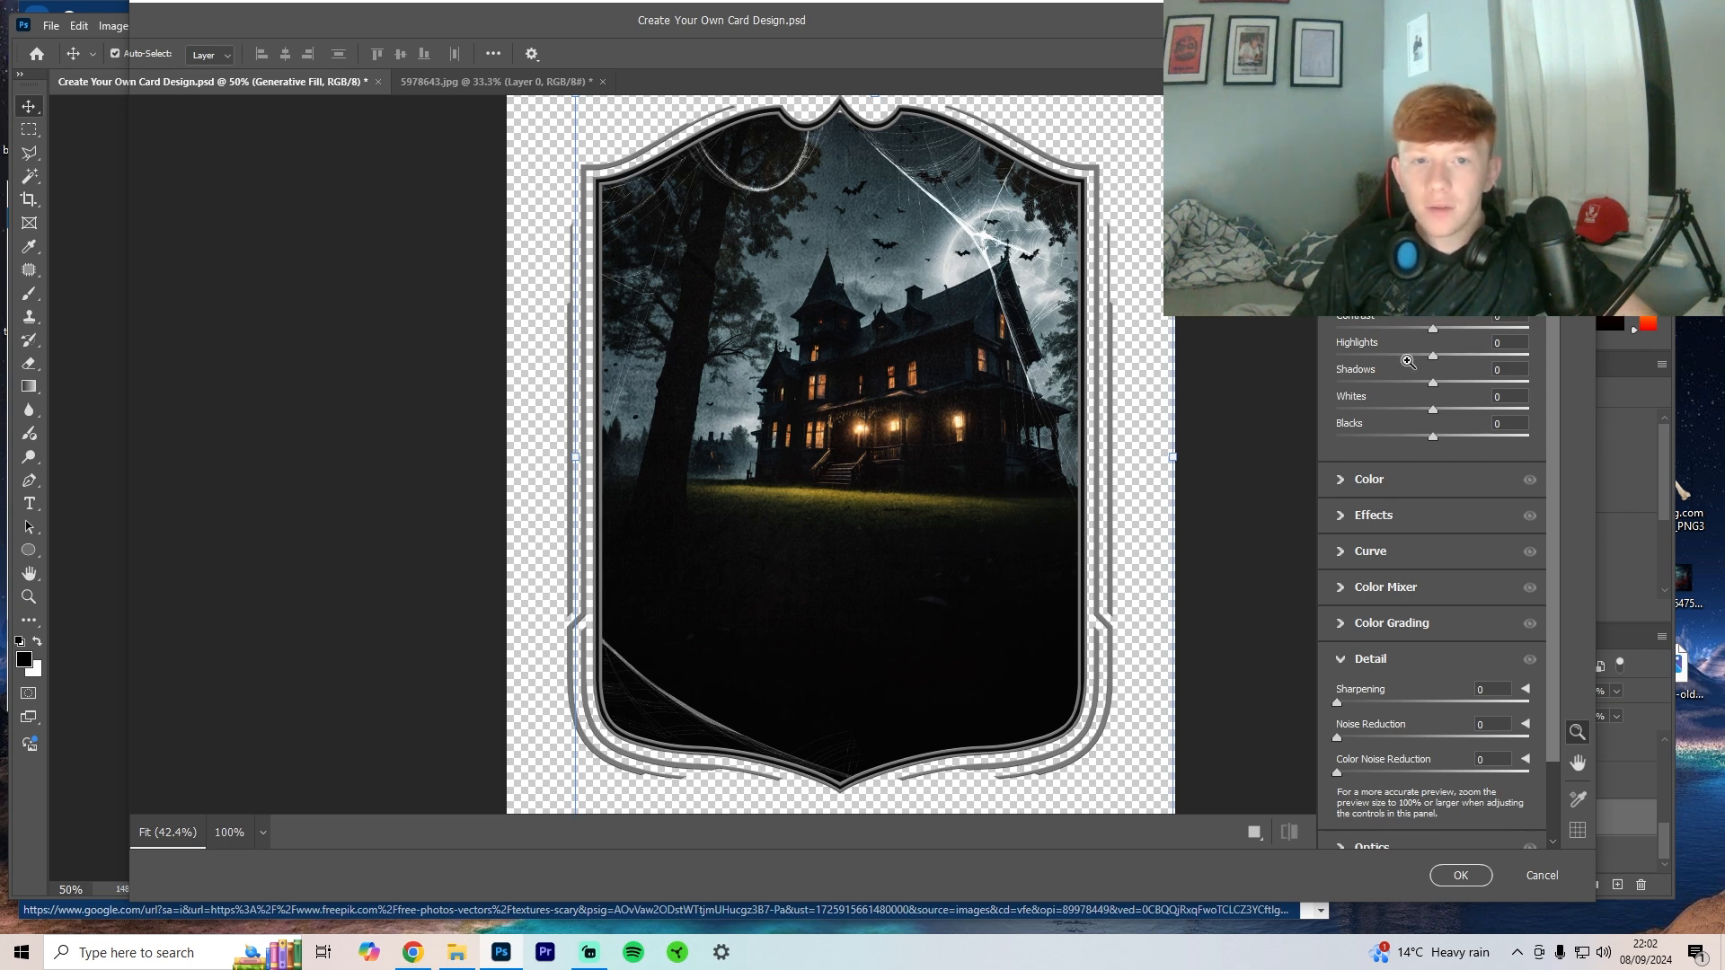
{"action": "left_click_drag", "start_coordinate": [1433, 356], "coordinate": [1447, 356]}
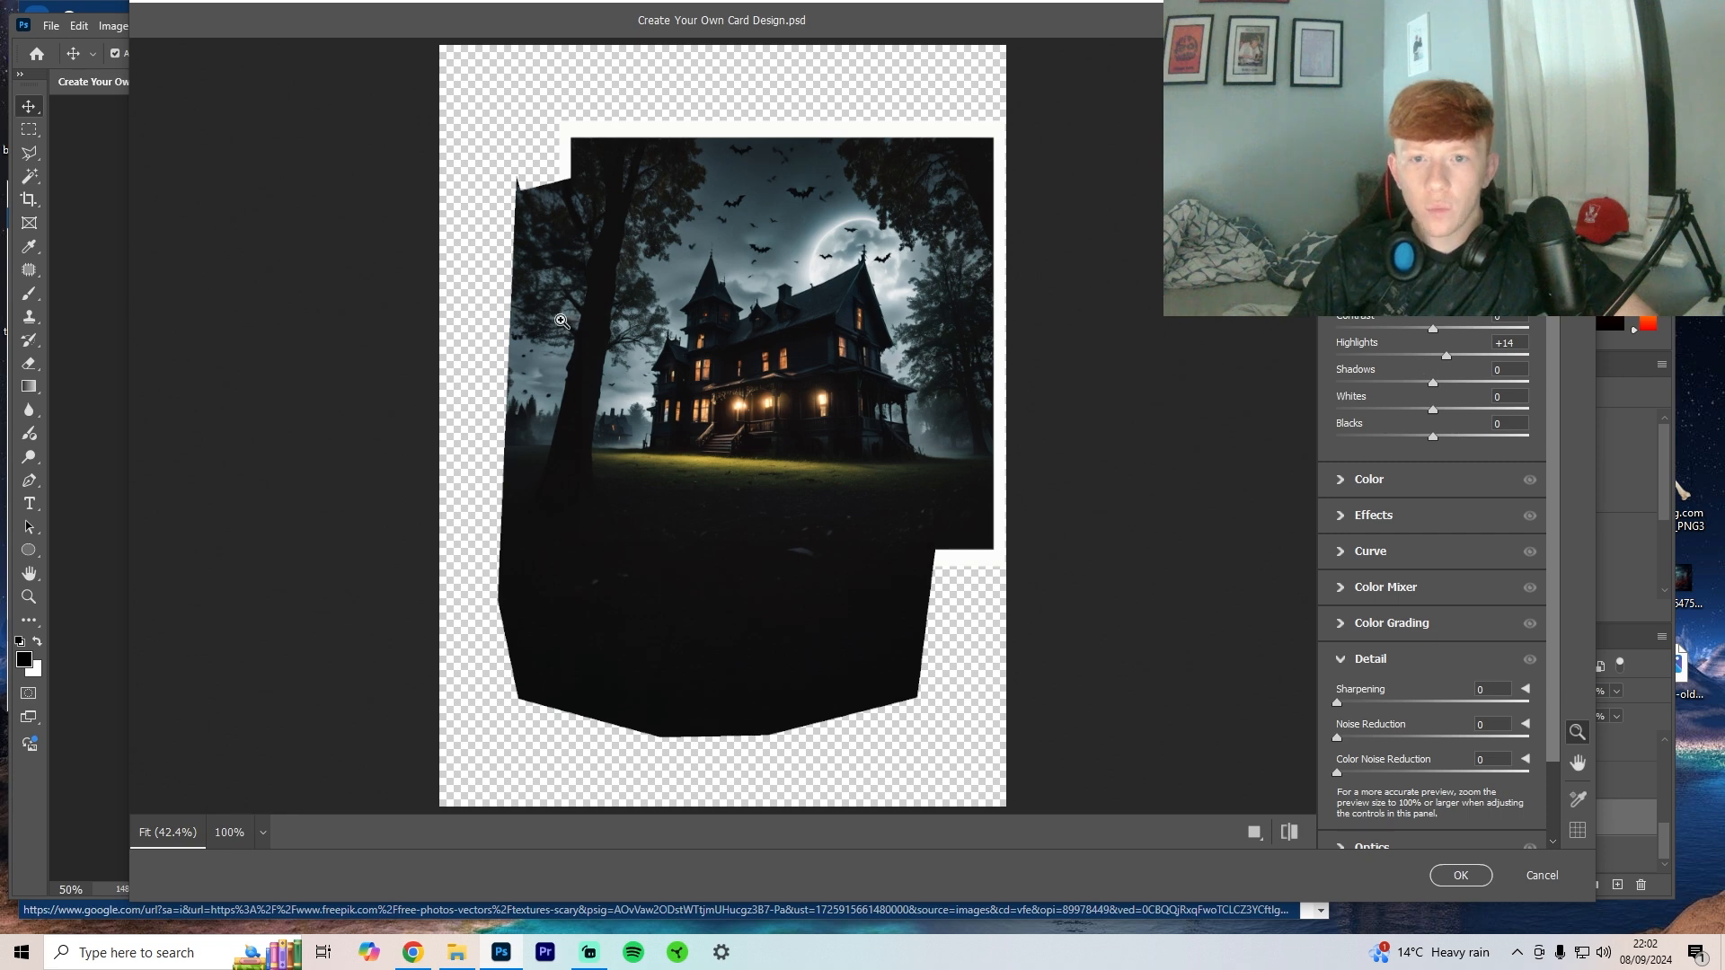
{"action": "left_click_drag", "start_coordinate": [401, 315], "coordinate": [425, 323]}
{"action": "left_click_drag", "start_coordinate": [1193, 503], "coordinate": [1217, 504]}
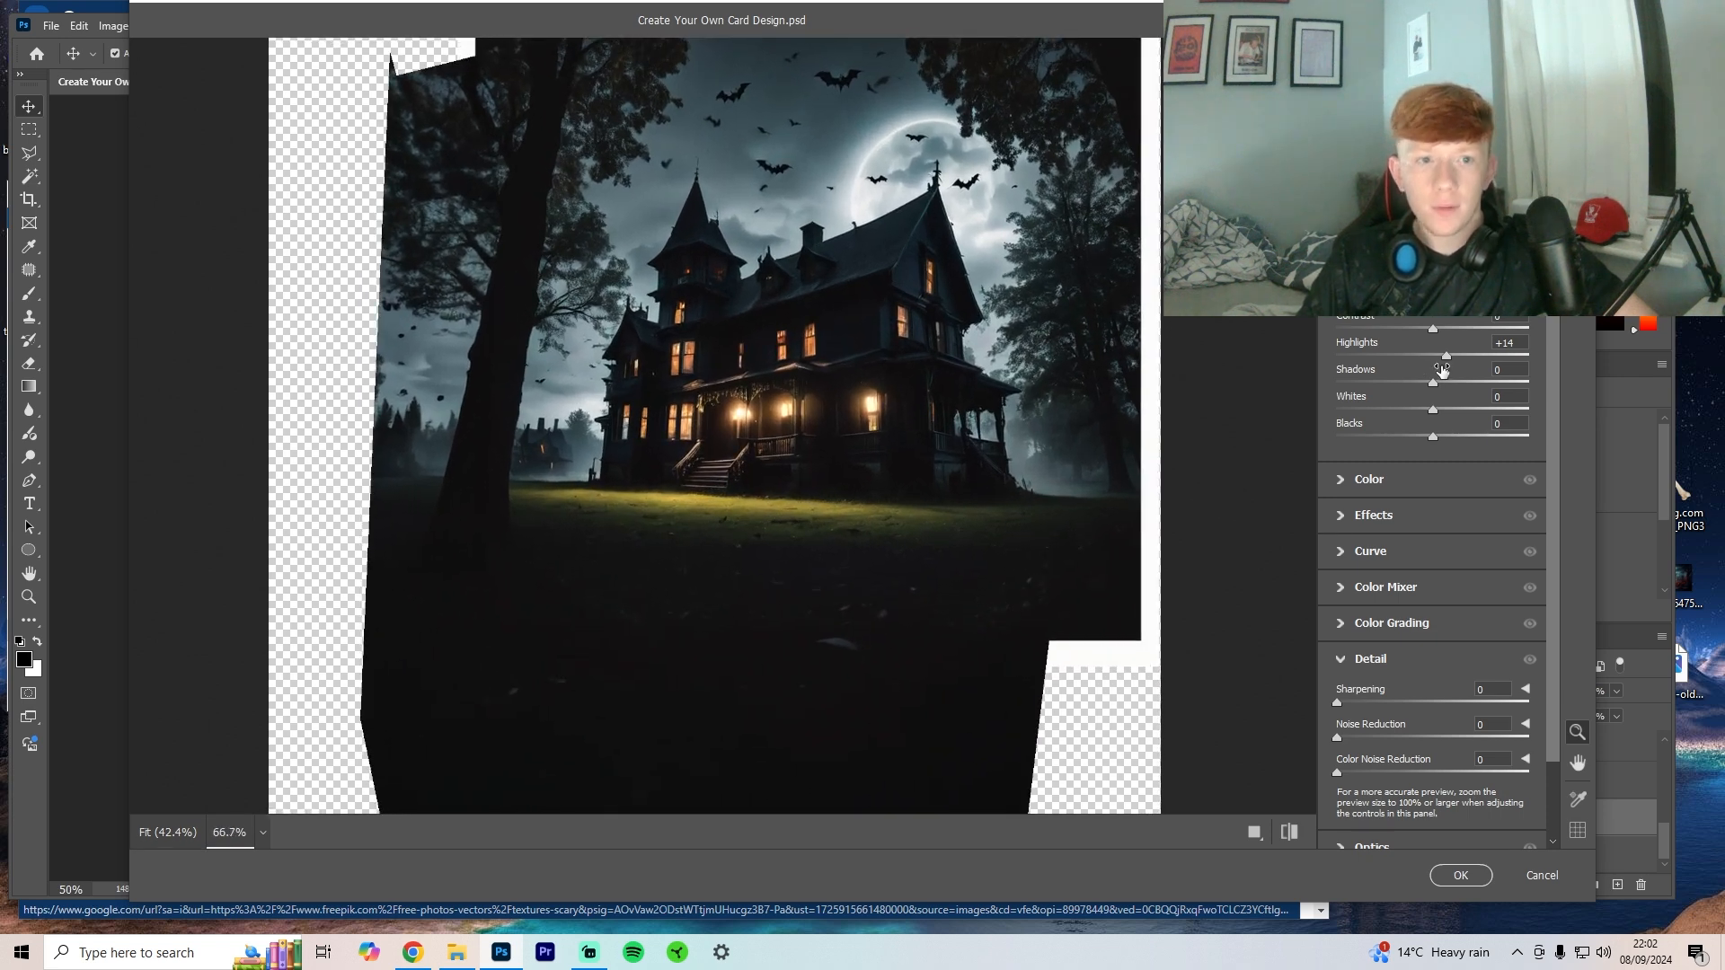
{"action": "left_click_drag", "start_coordinate": [1454, 359], "coordinate": [1411, 440]}
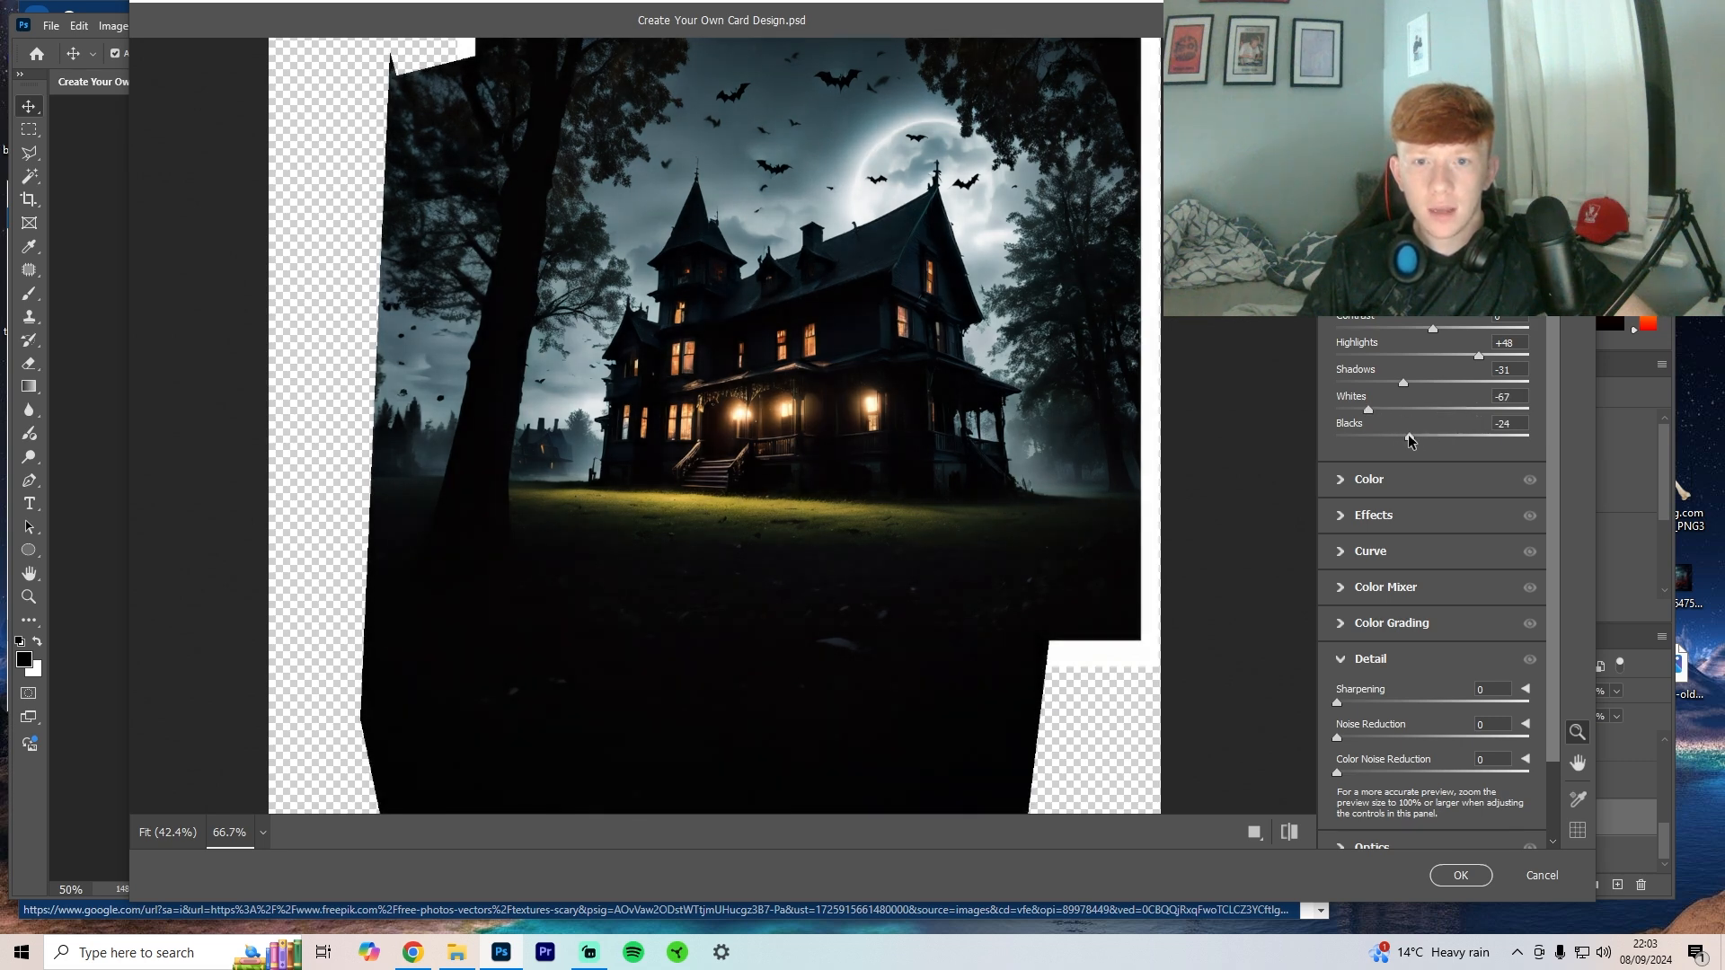
Step: Adjust the contrast of the haunted-house image, set Sharpening to 26, and apply the Camera Raw edits
{"action": "left_click_drag", "start_coordinate": [1439, 329], "coordinate": [1455, 332]}
{"action": "left_click", "coordinate": [1402, 260]}
{"action": "left_click", "coordinate": [1407, 296]}
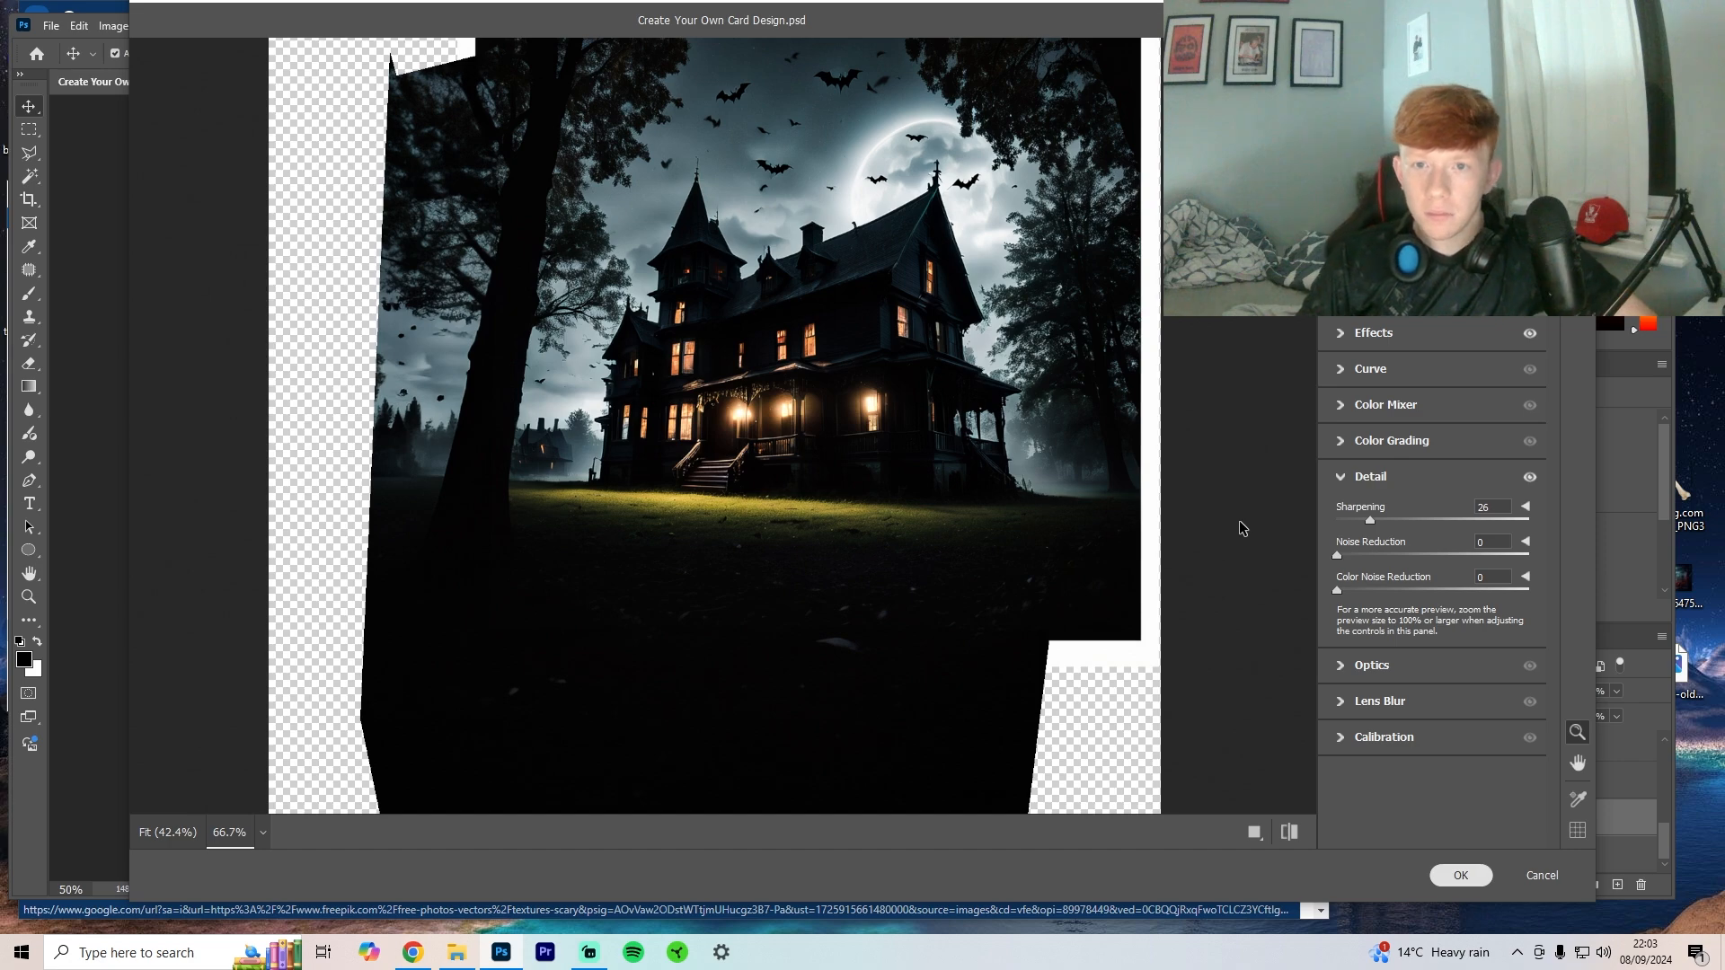
{"action": "left_click", "coordinate": [1460, 875]}
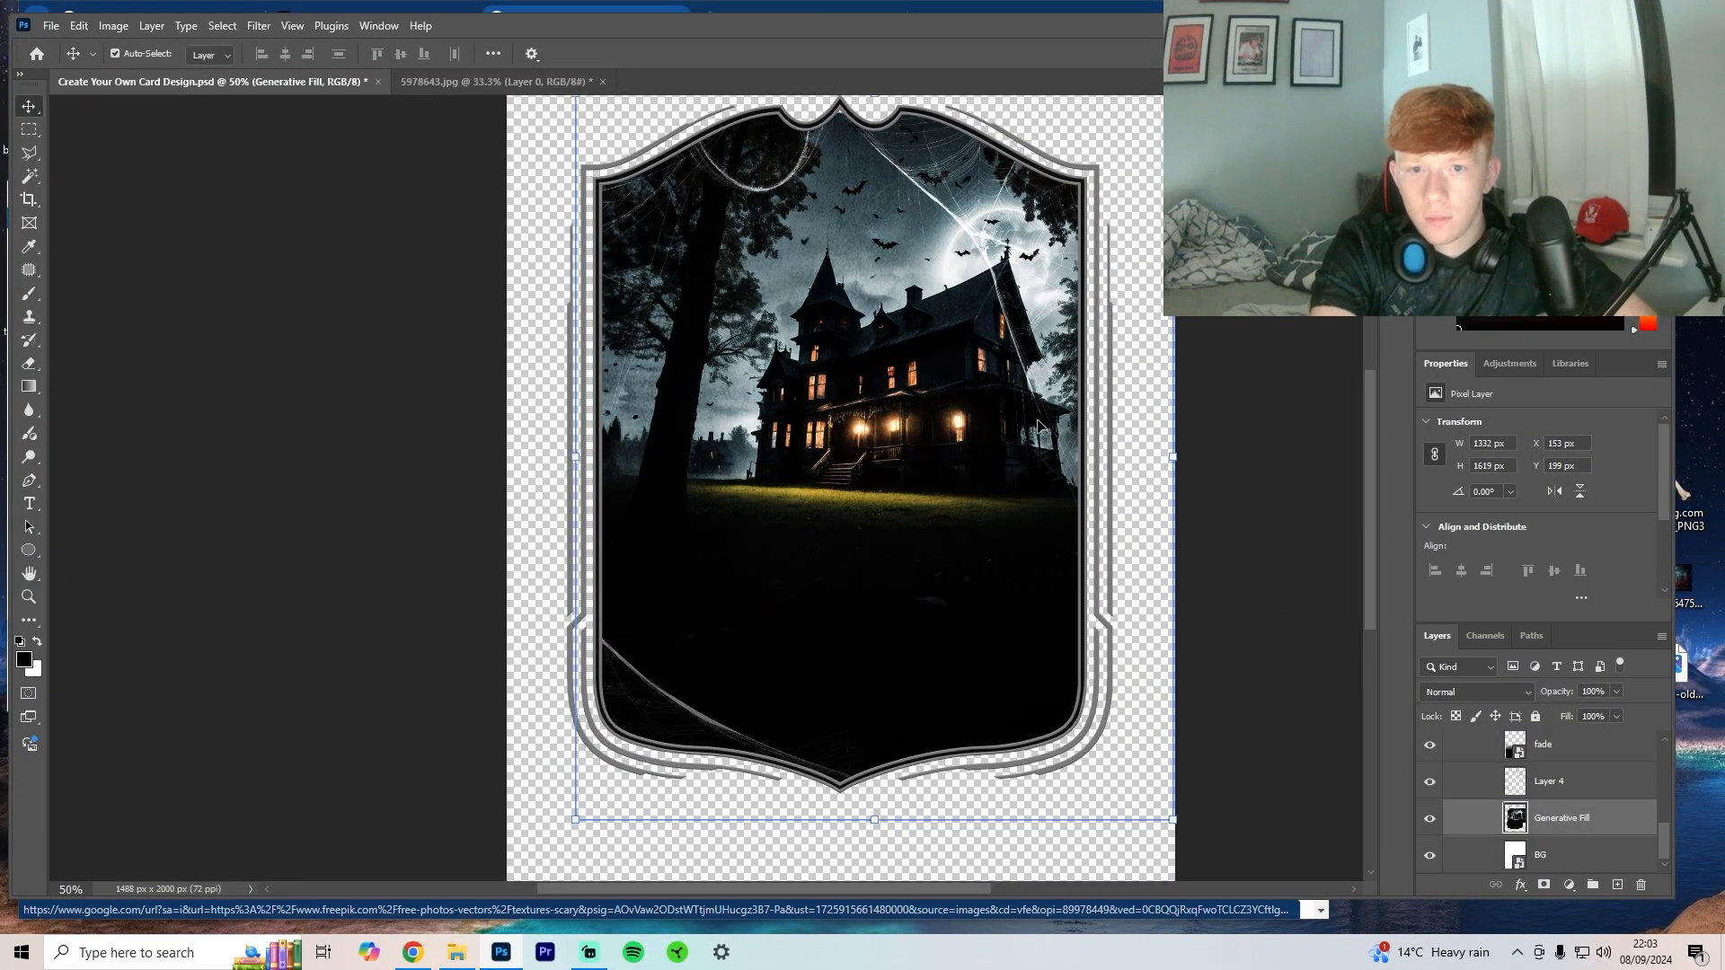
Step: Hide the fade layer to compare the card without it, and delete the layer
{"action": "left_click", "coordinate": [1546, 751]}
{"action": "left_click", "coordinate": [1428, 747]}
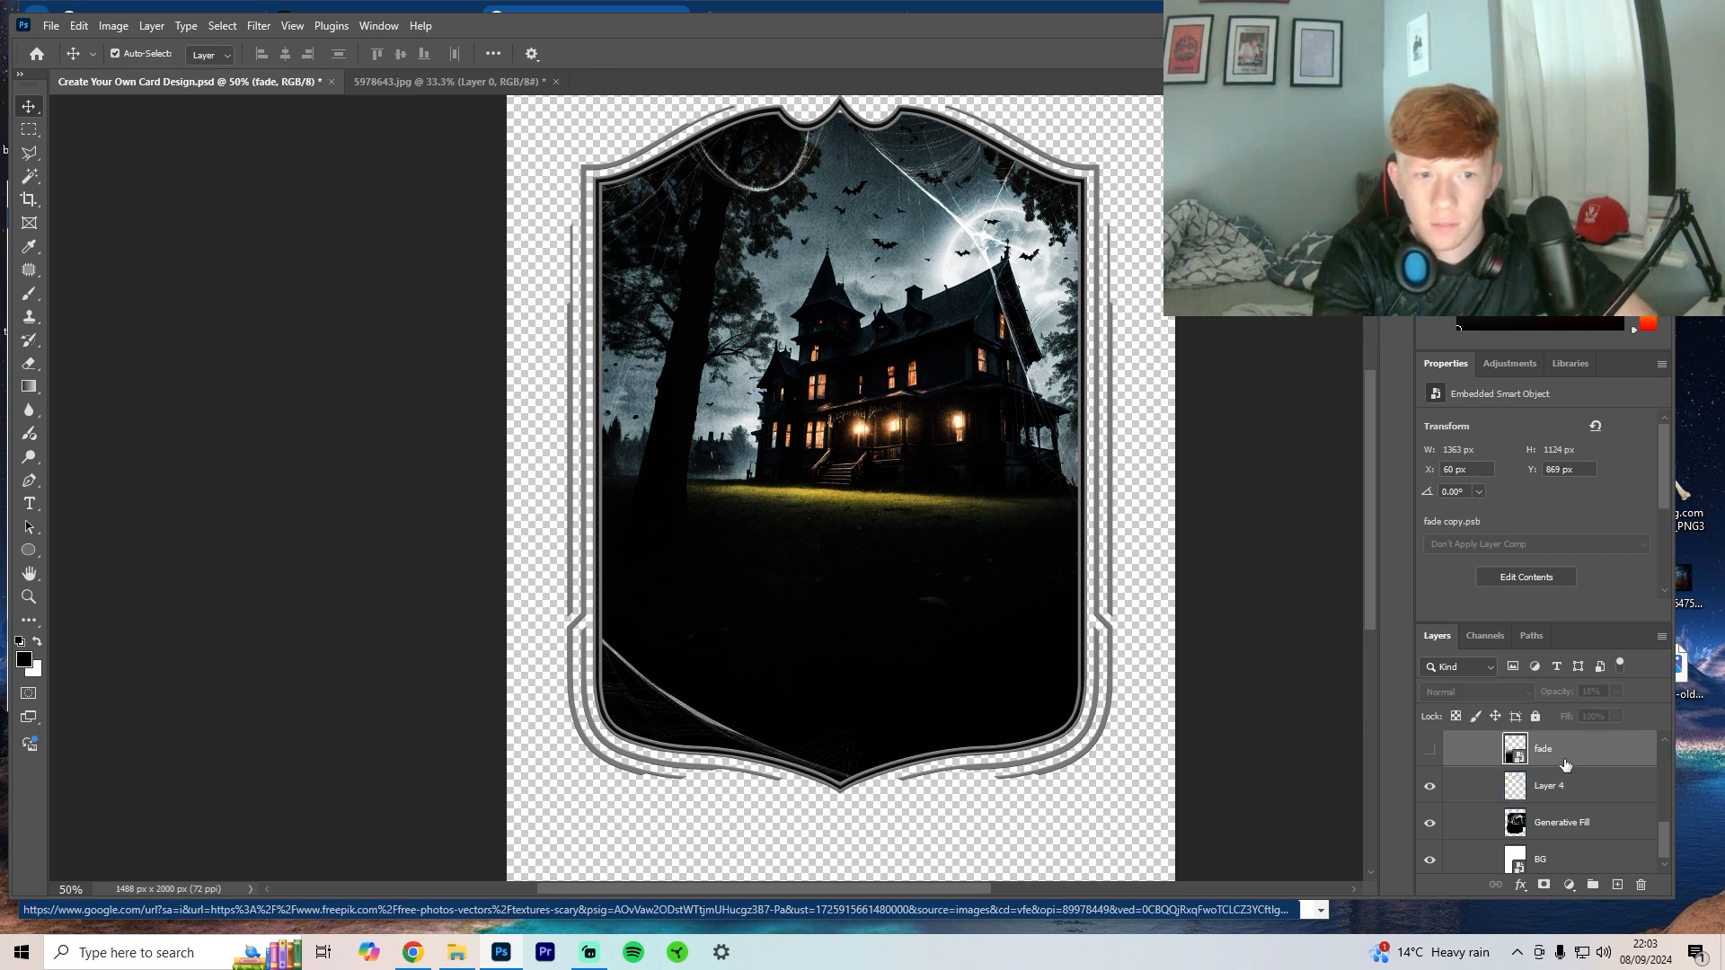
{"action": "key", "text": "Delete"}
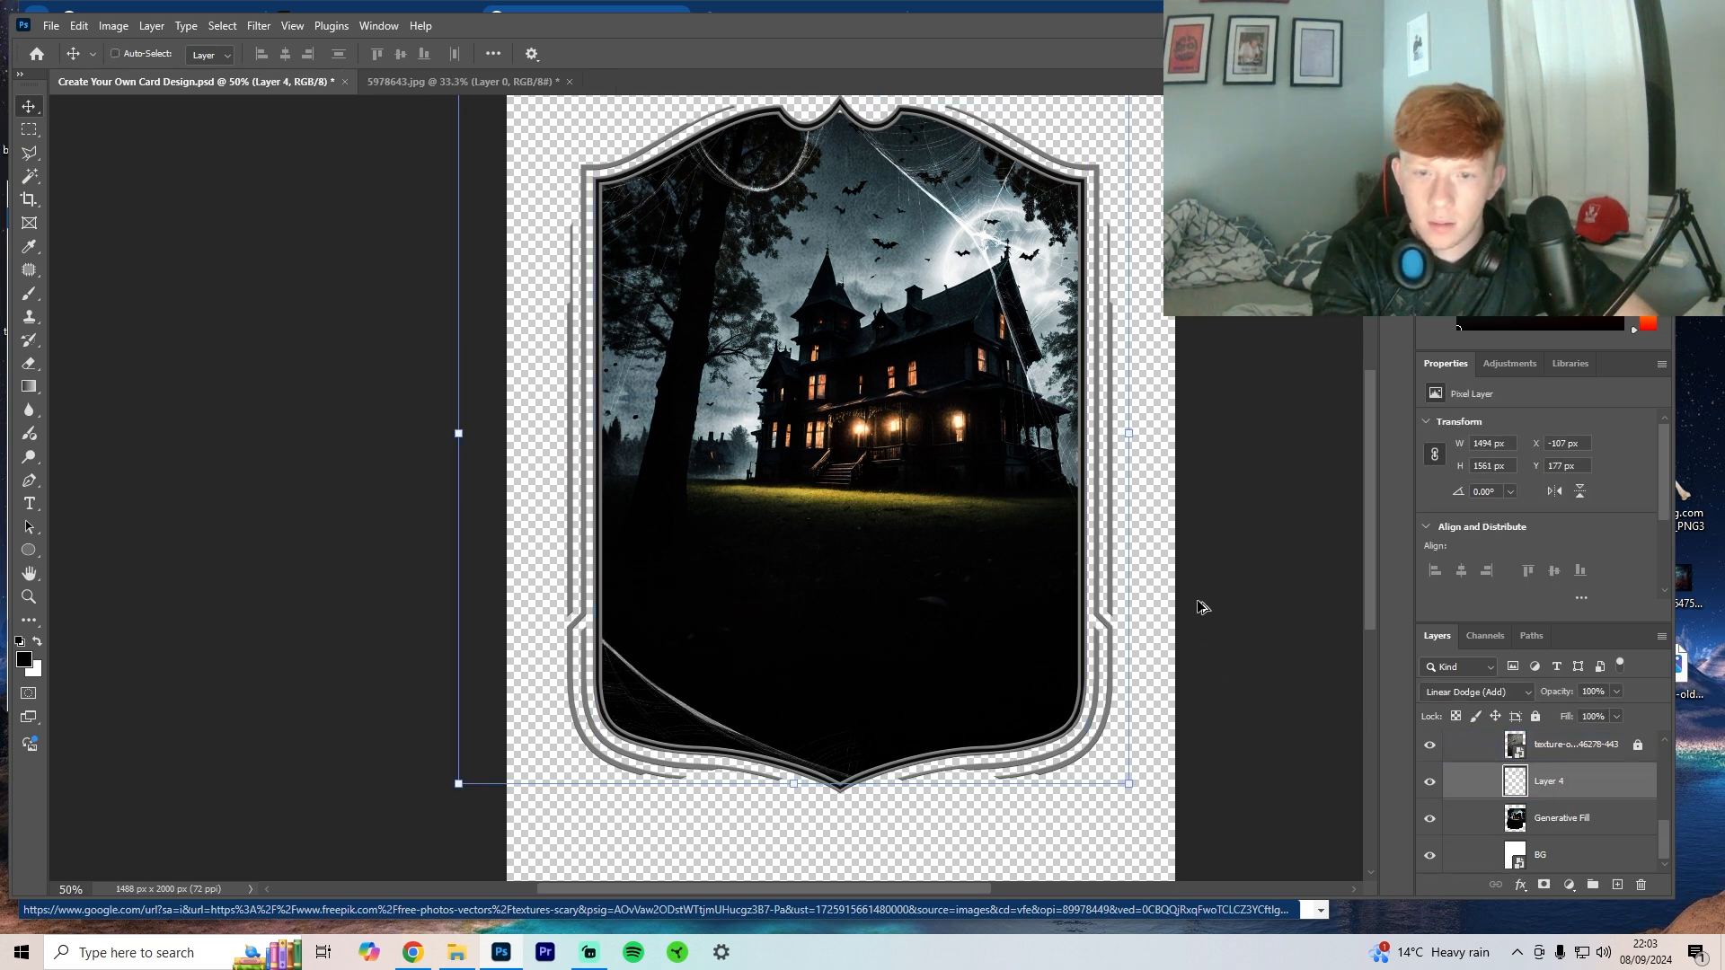
{"action": "key", "text": "ctrl+u"}
{"action": "left_click_drag", "start_coordinate": [1279, 364], "coordinate": [1231, 357]}
{"action": "left_click", "coordinate": [1443, 274]}
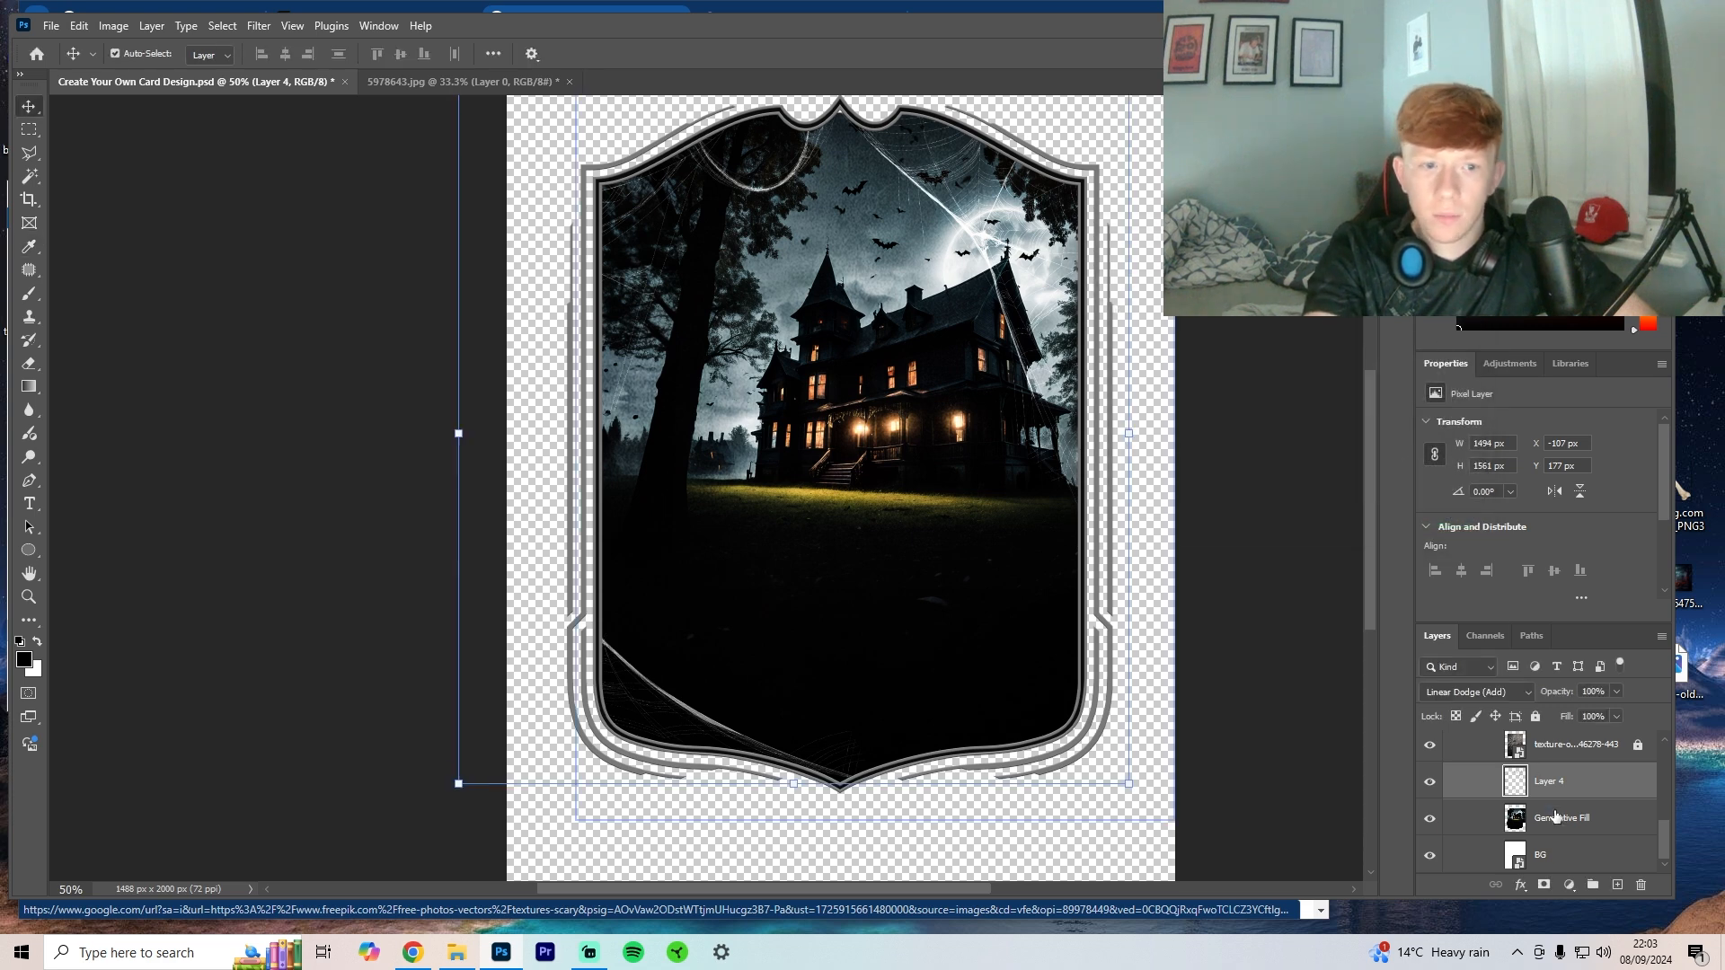
Step: Shift the hue of the Generative Fill layer with Hue/Saturation to give a purple sky and green windows
{"action": "left_click", "coordinate": [1560, 818]}
{"action": "key", "text": "ctrl+u"}
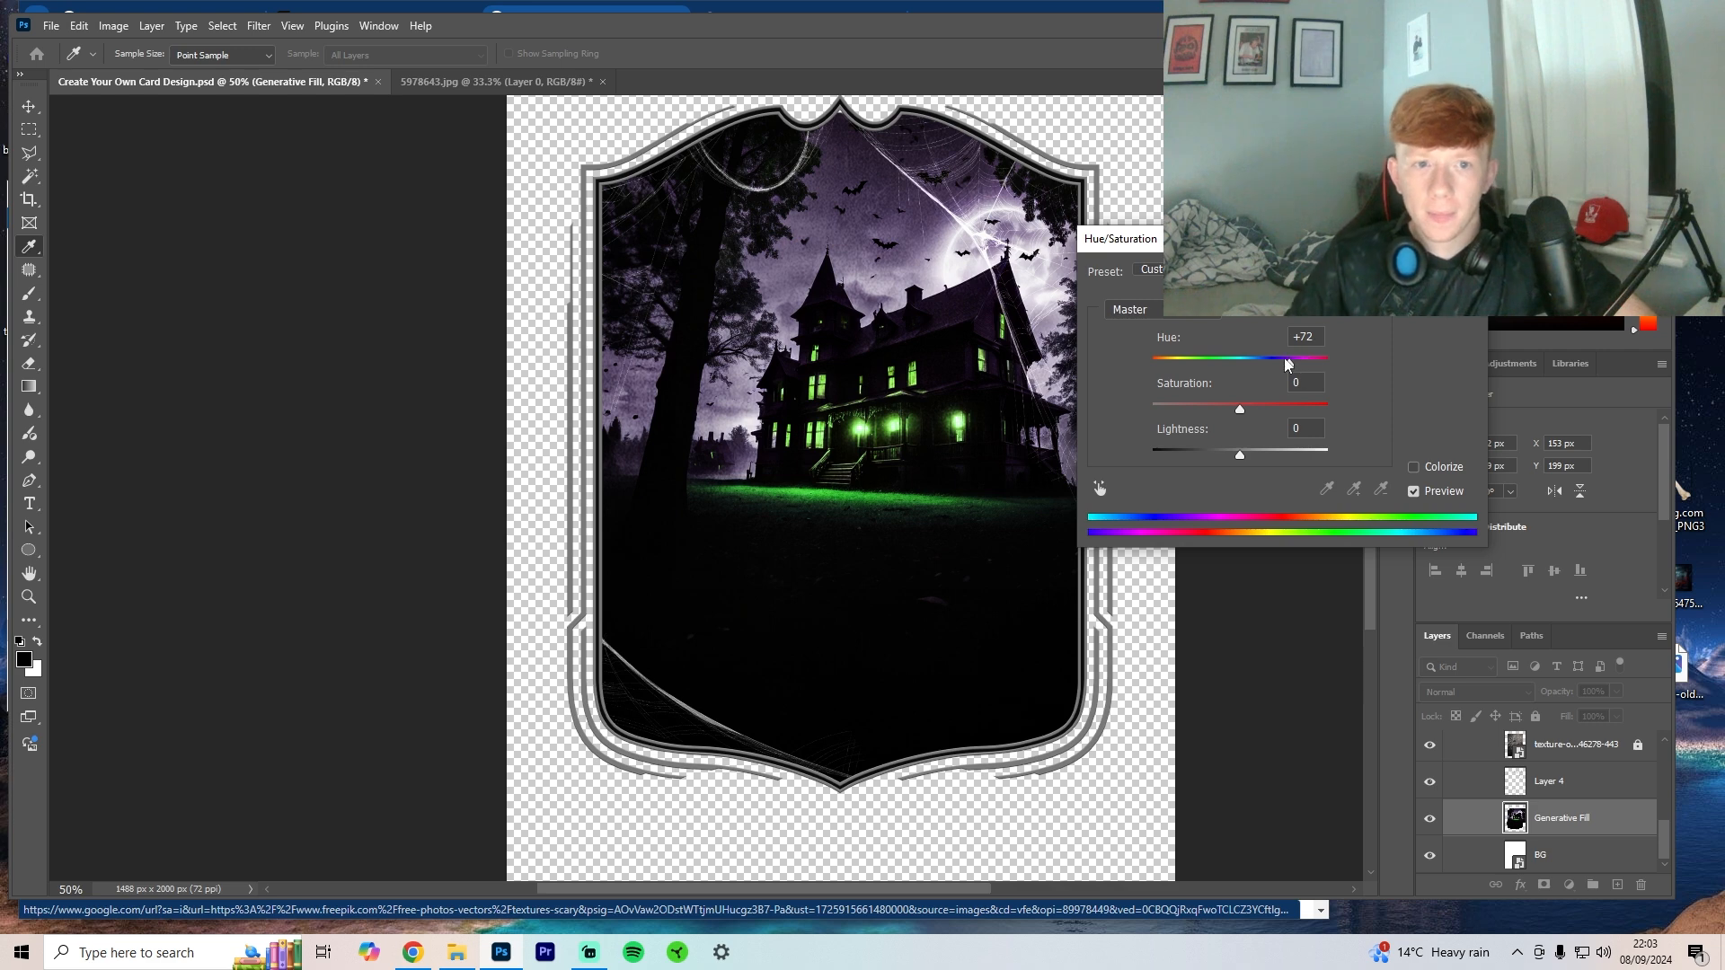
{"action": "mouse_move", "coordinate": [1289, 362]}
{"action": "left_mouse_down"}
{"action": "mouse_move", "coordinate": [1235, 357]}
{"action": "mouse_move", "coordinate": [1258, 371]}
{"action": "left_mouse_up"}
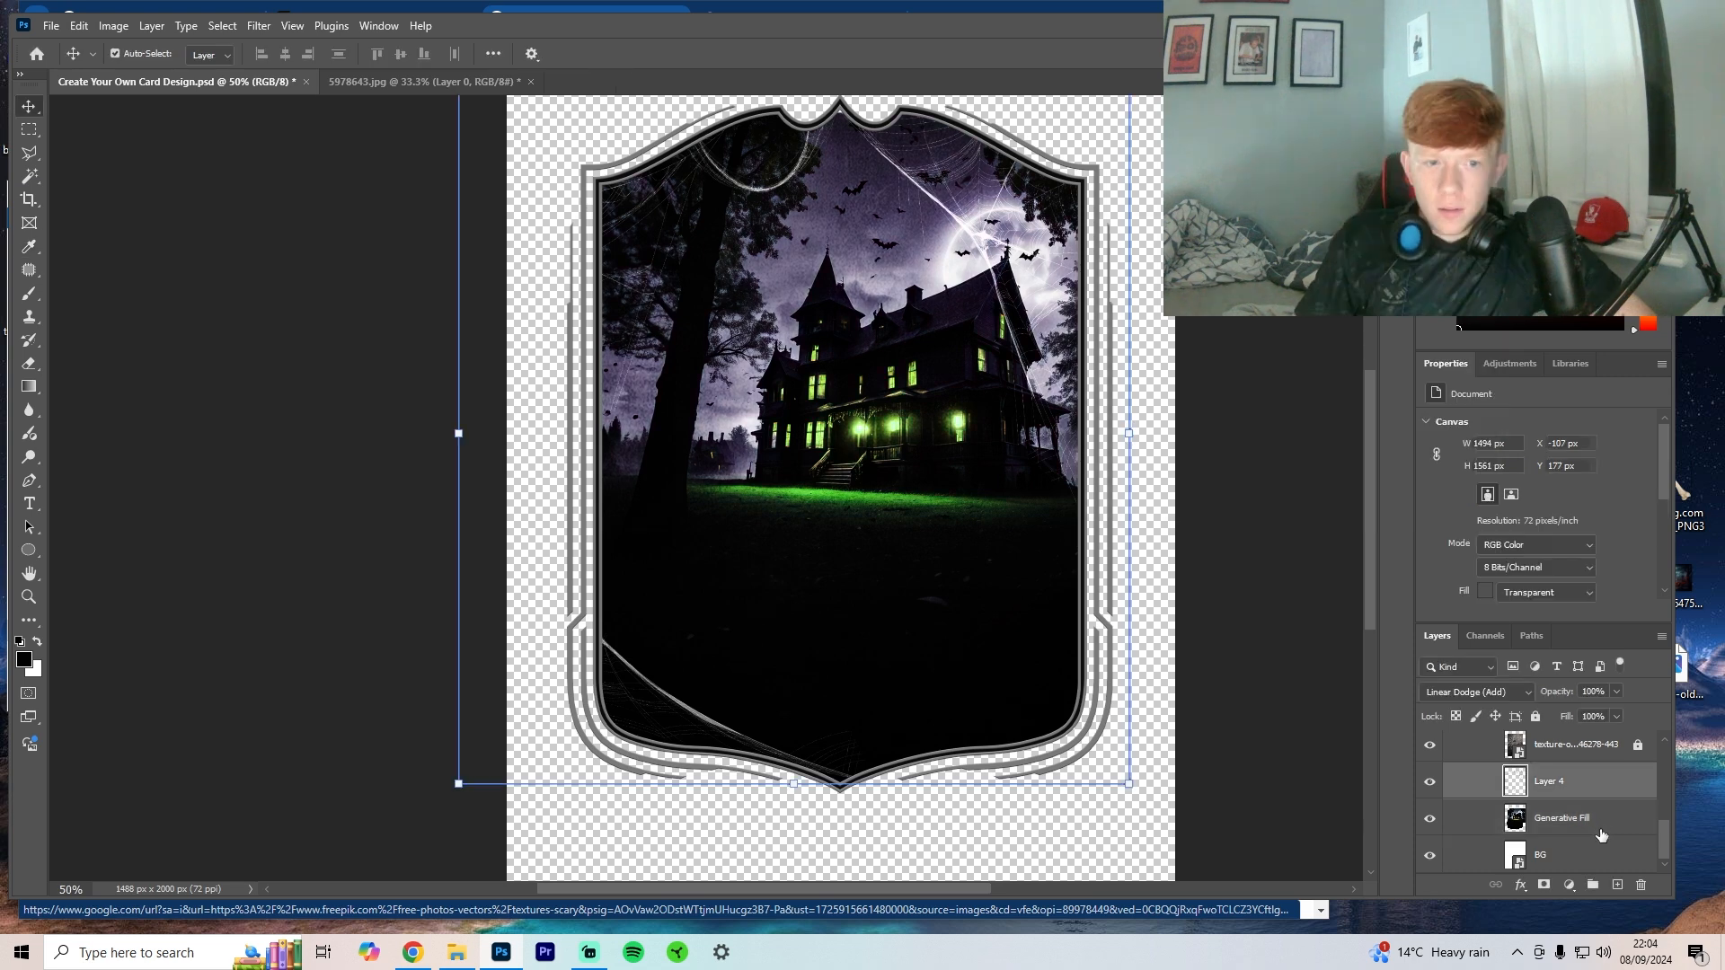
Step: Change the blend mode of the cobweb Layer 4, and toggle the chalkboard texture's visibility to compare its effect
{"action": "left_click", "coordinate": [1561, 827]}
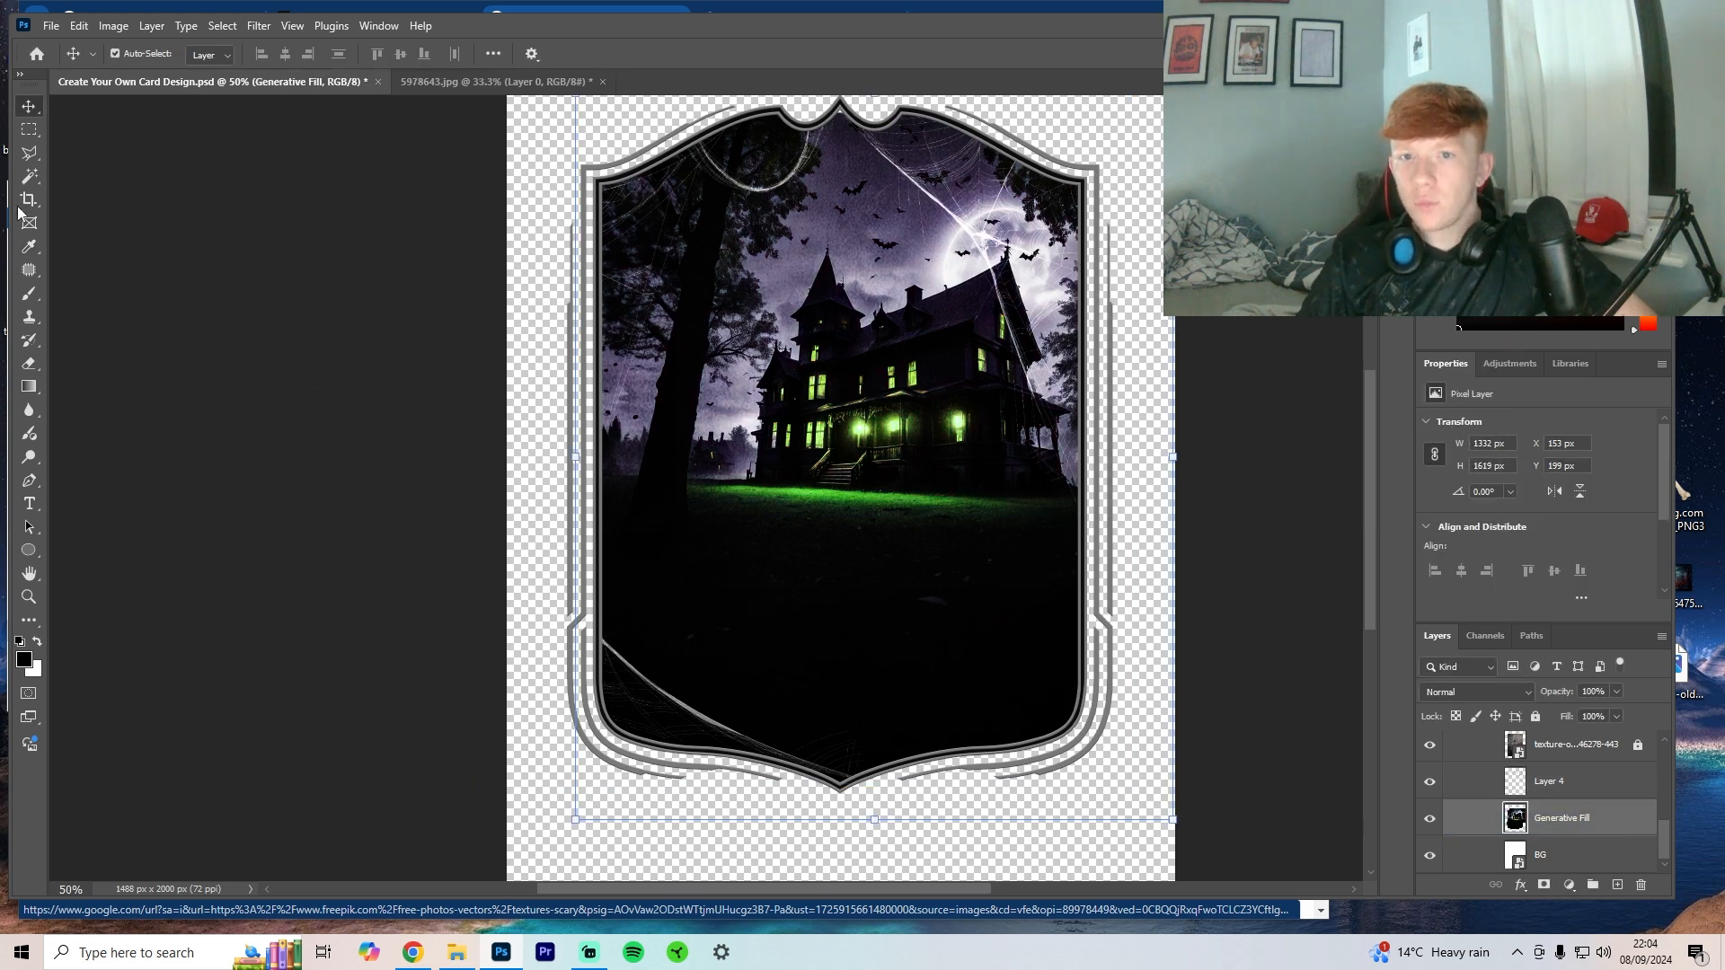
{"action": "left_click", "coordinate": [1557, 786]}
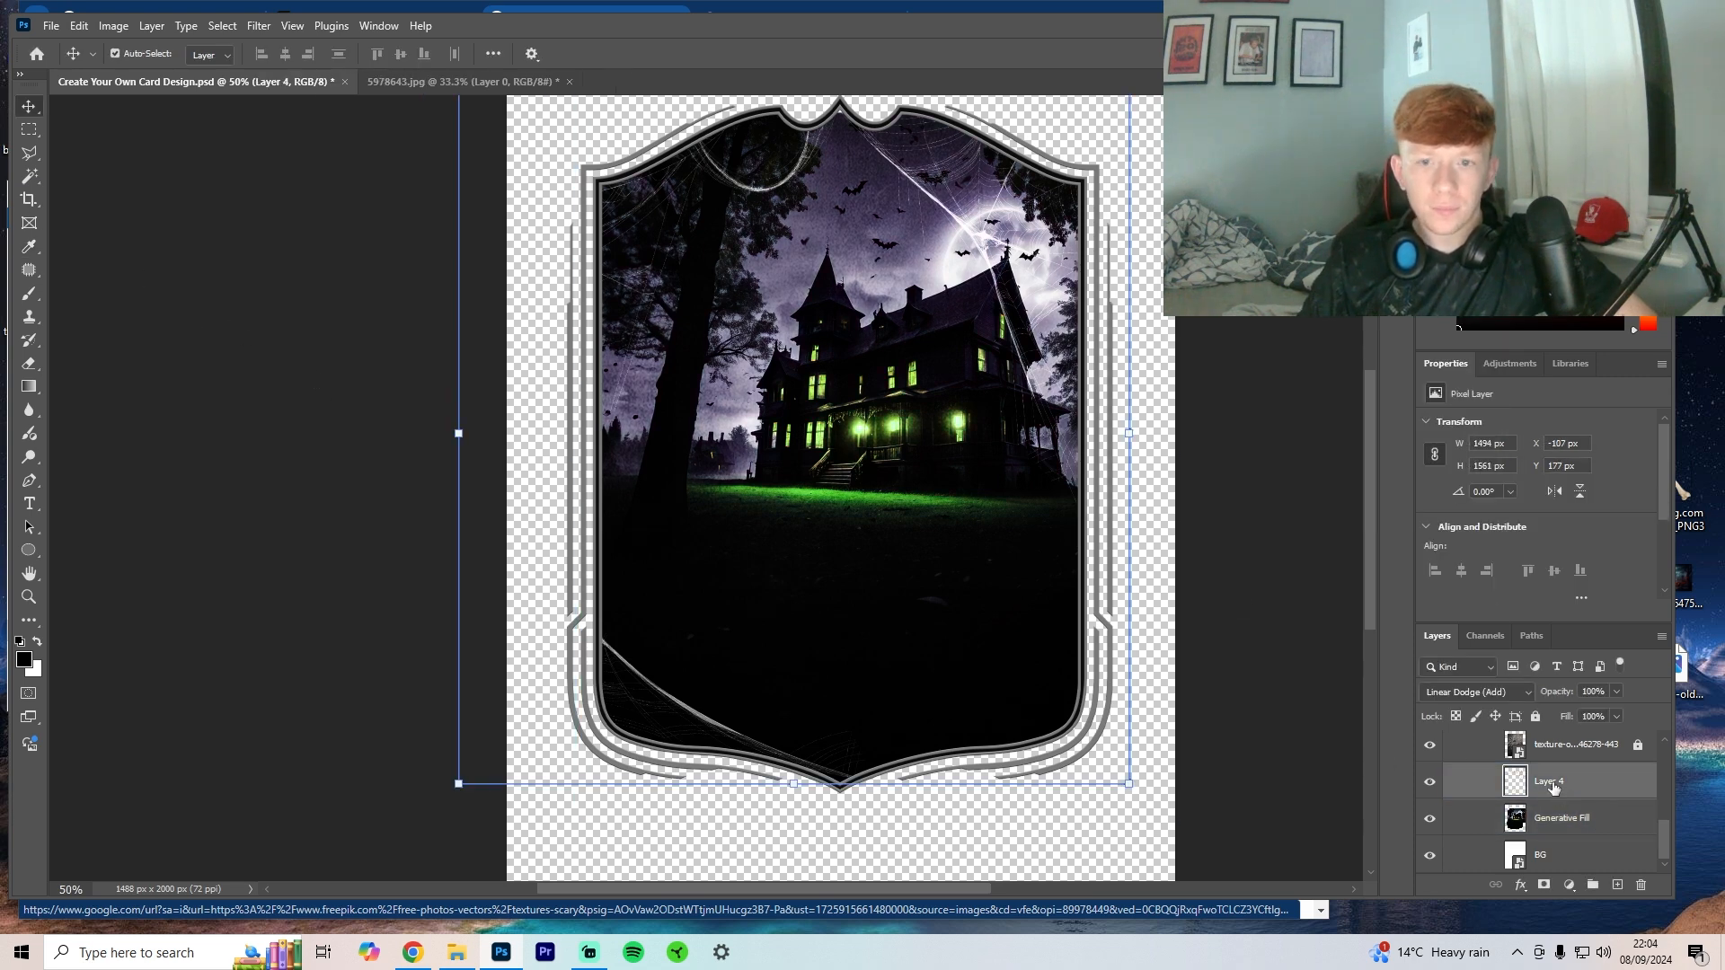
{"action": "left_click", "coordinate": [1568, 745]}
{"action": "left_click", "coordinate": [1476, 691]}
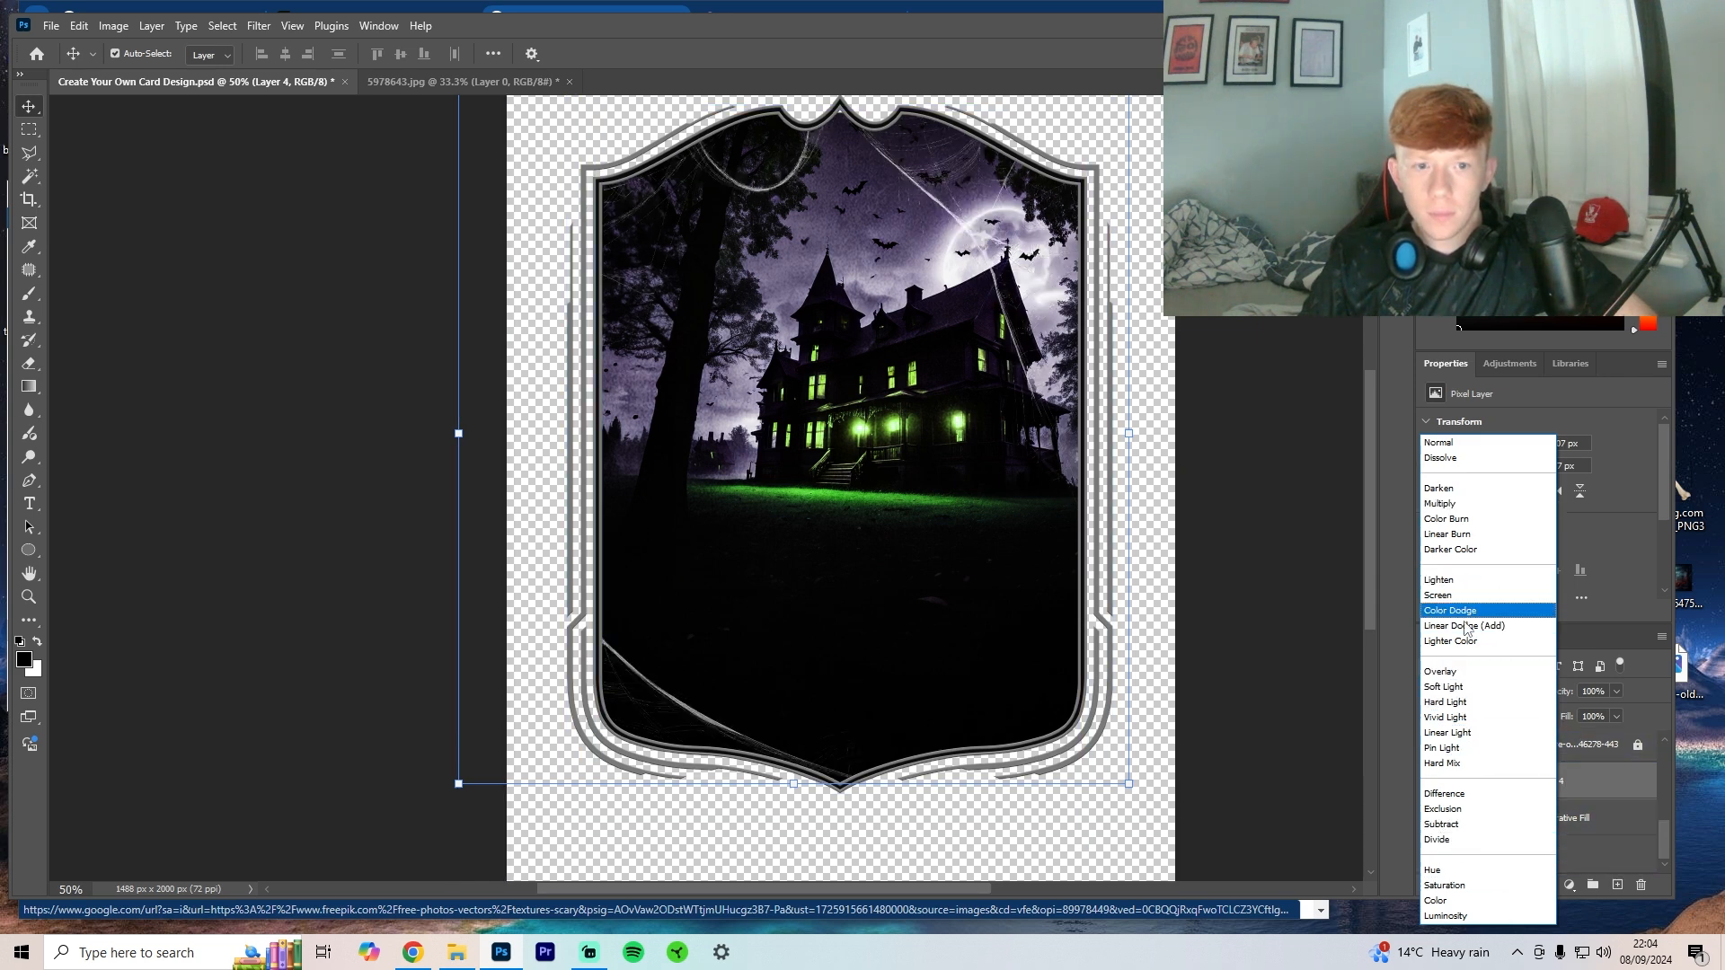
{"action": "left_click", "coordinate": [1430, 790]}
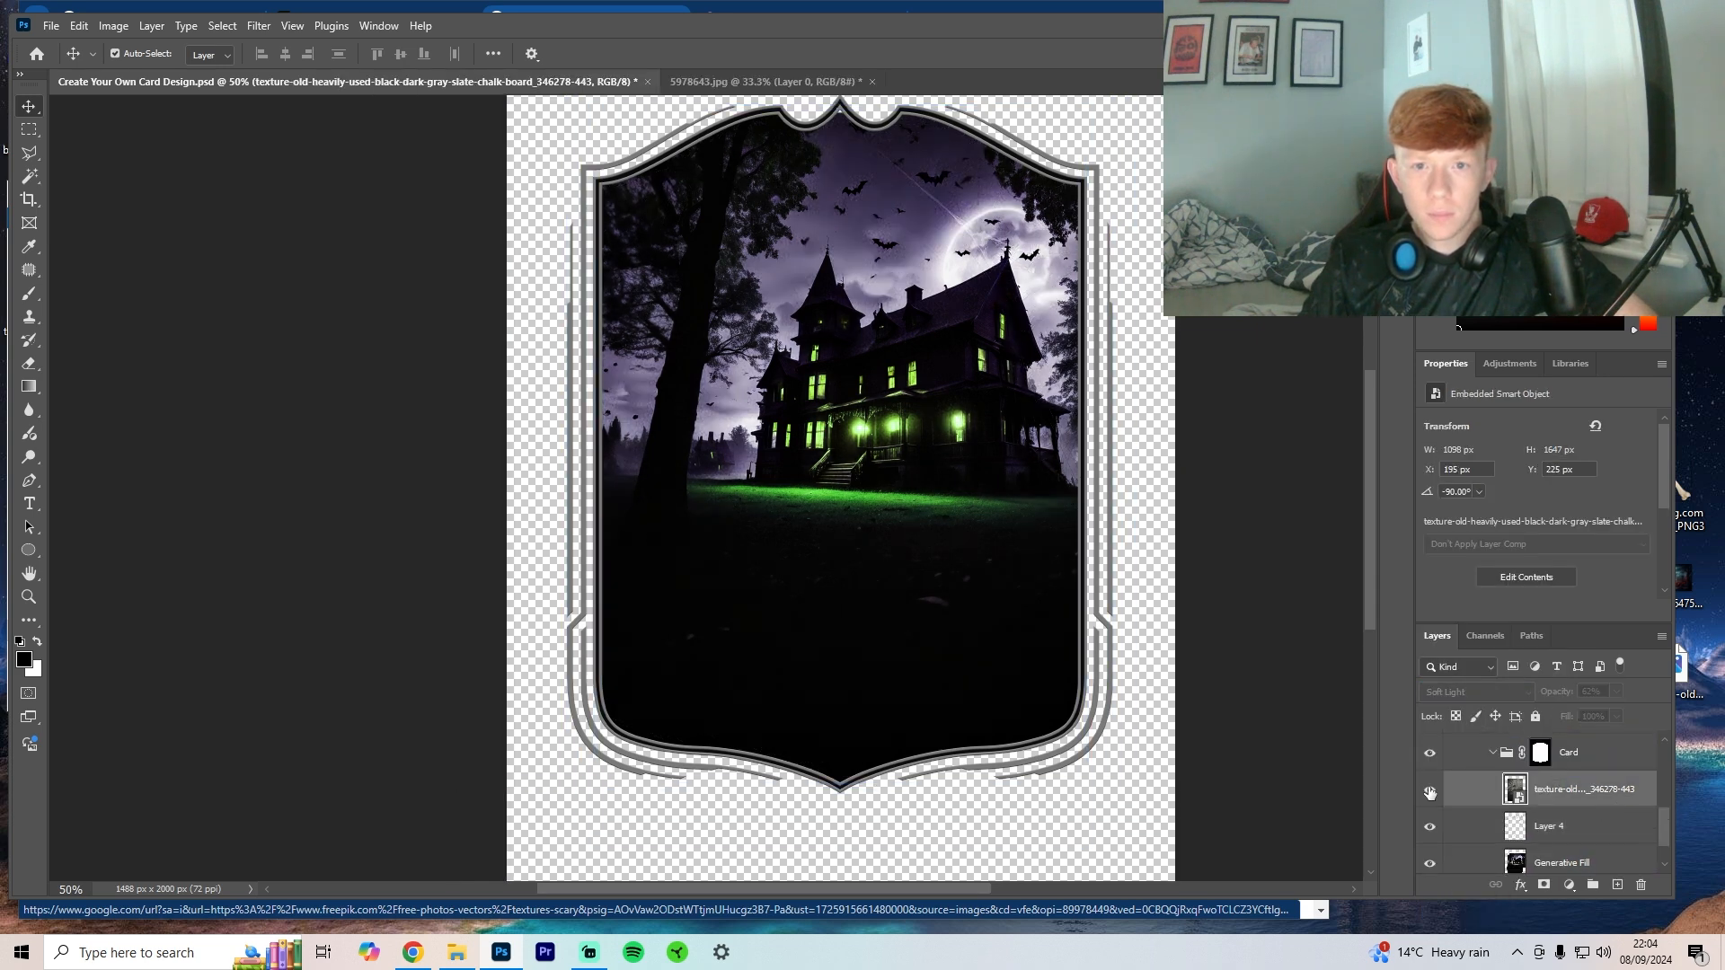
{"action": "left_click", "coordinate": [1431, 790]}
Step: Show the orange rating, position, player name and stats on the card
{"action": "right_click", "coordinate": [937, 587]}
{"action": "key", "text": "ctrl+t"}
{"action": "left_click", "coordinate": [901, 54]}
{"action": "left_click_drag", "start_coordinate": [907, 685], "coordinate": [908, 494]}
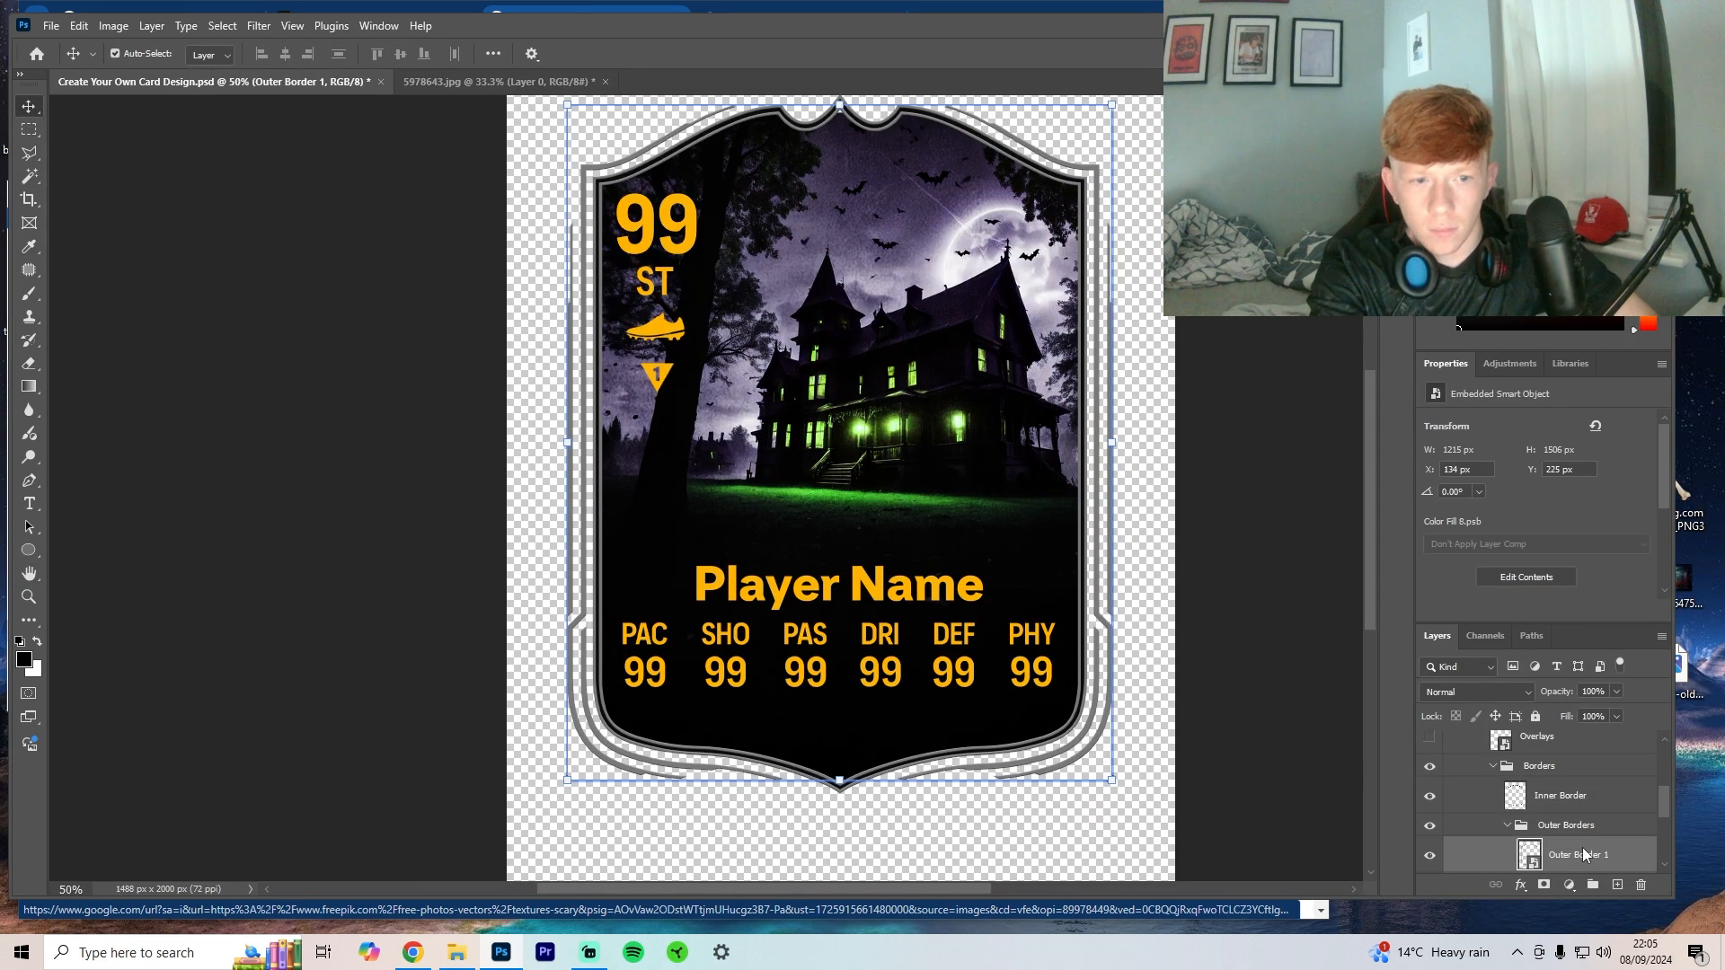
Step: Apply an orange Color Overlay at 100% opacity to the Outer Border 1 layer, matching the card text
{"action": "right_click", "coordinate": [1532, 858]}
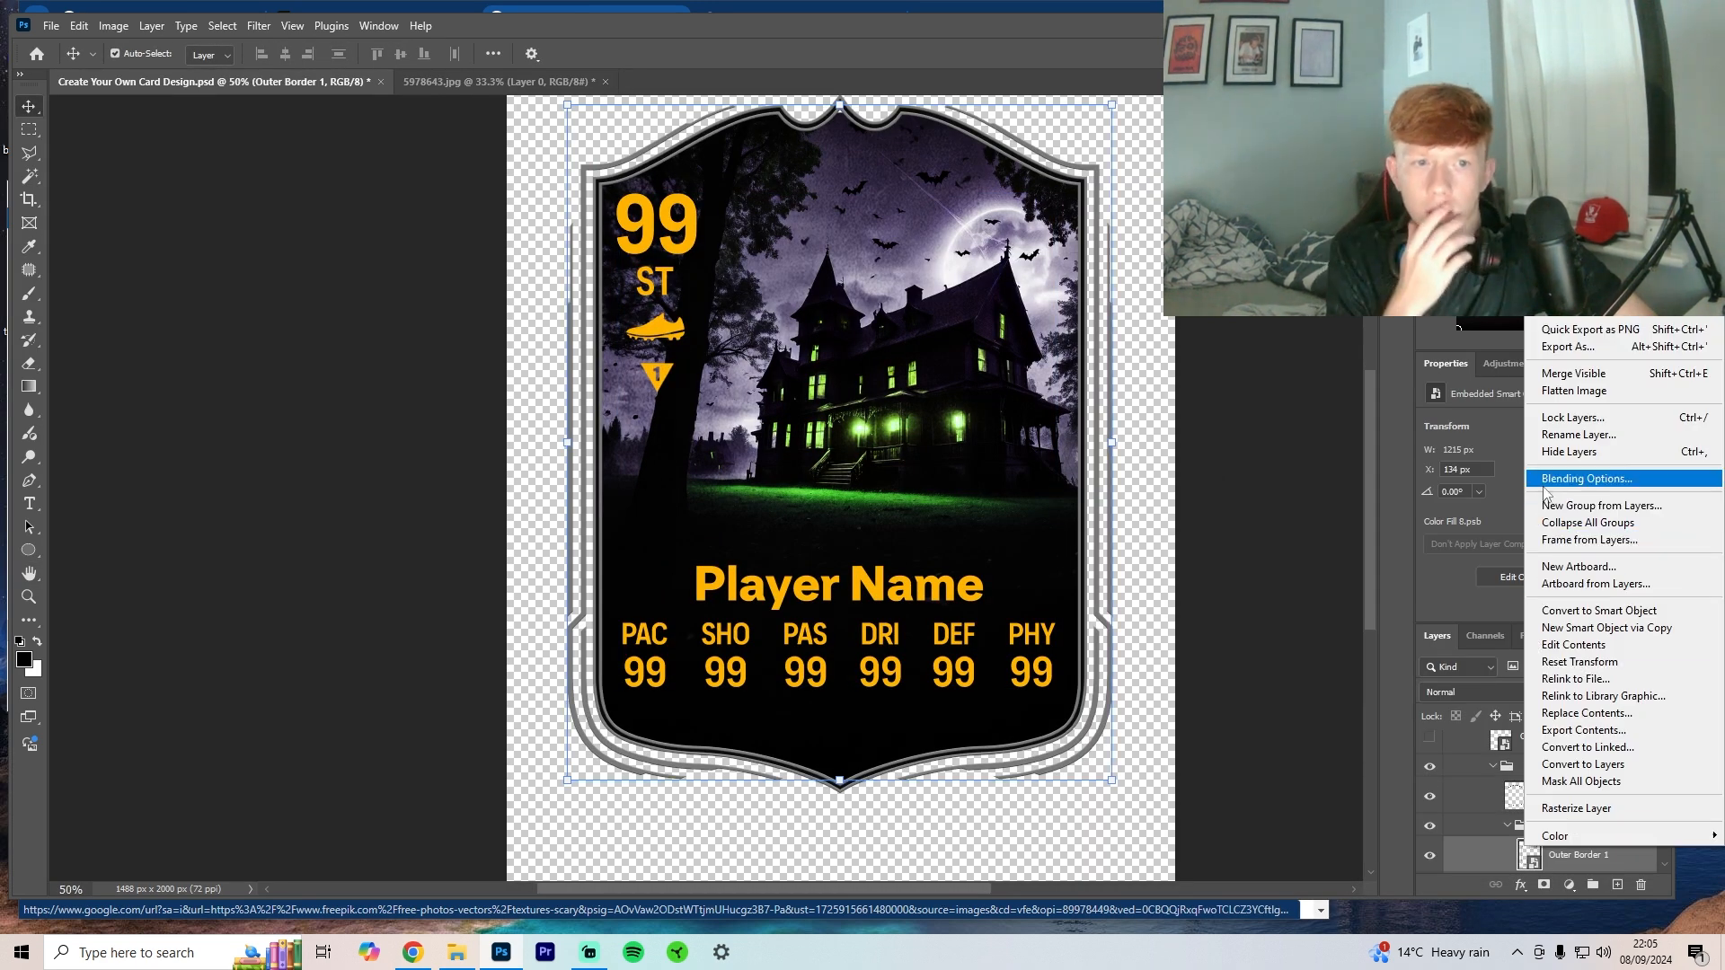
{"action": "left_click", "coordinate": [1544, 483]}
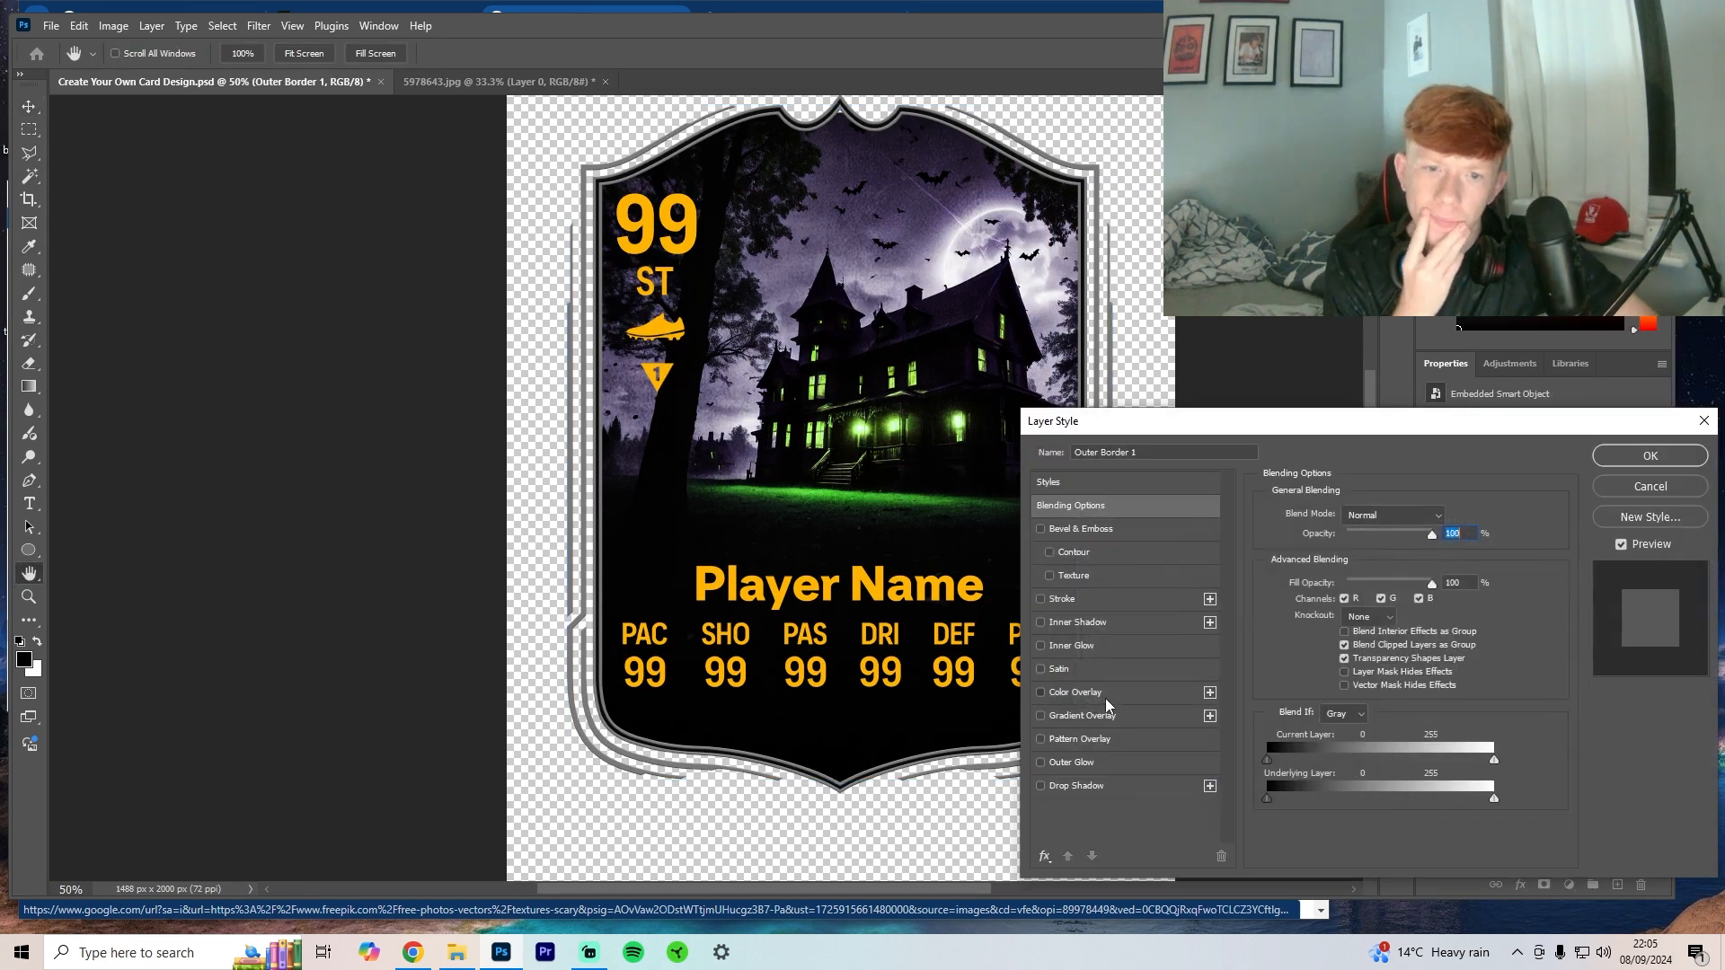
{"action": "left_click", "coordinate": [1106, 698]}
{"action": "left_click", "coordinate": [1651, 456]}
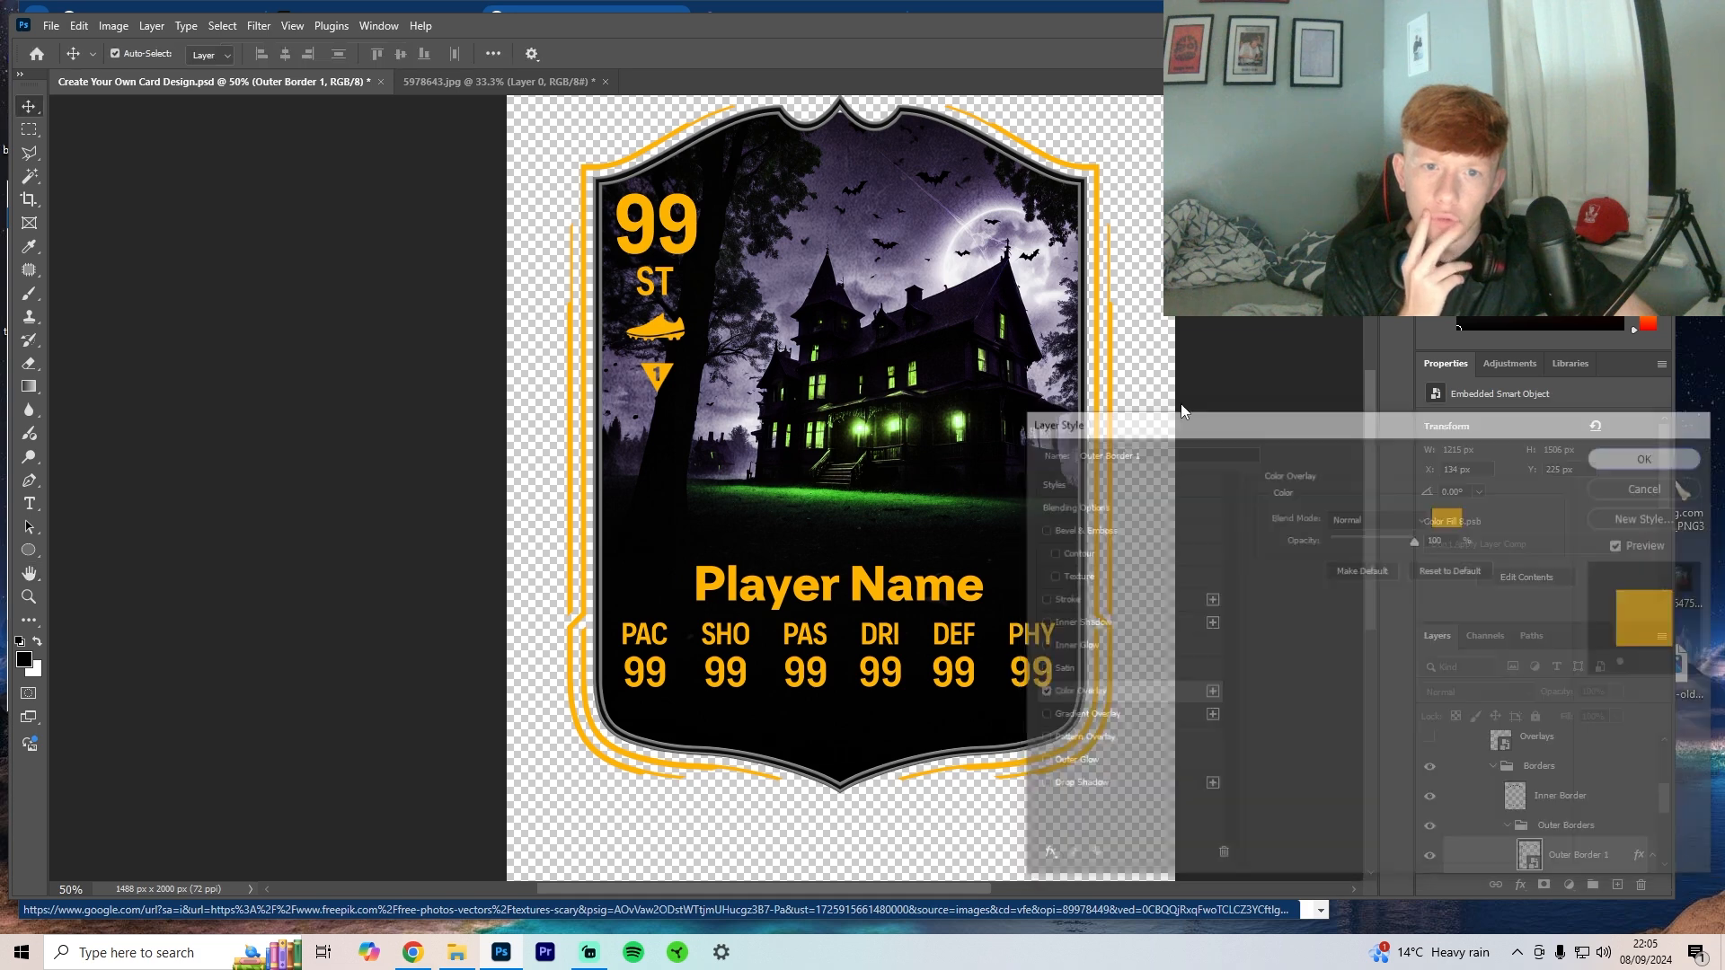
Step: Try the card without the Outer Border 1 layer by deleting it, and undo the deletion
{"action": "key", "text": "Delete"}
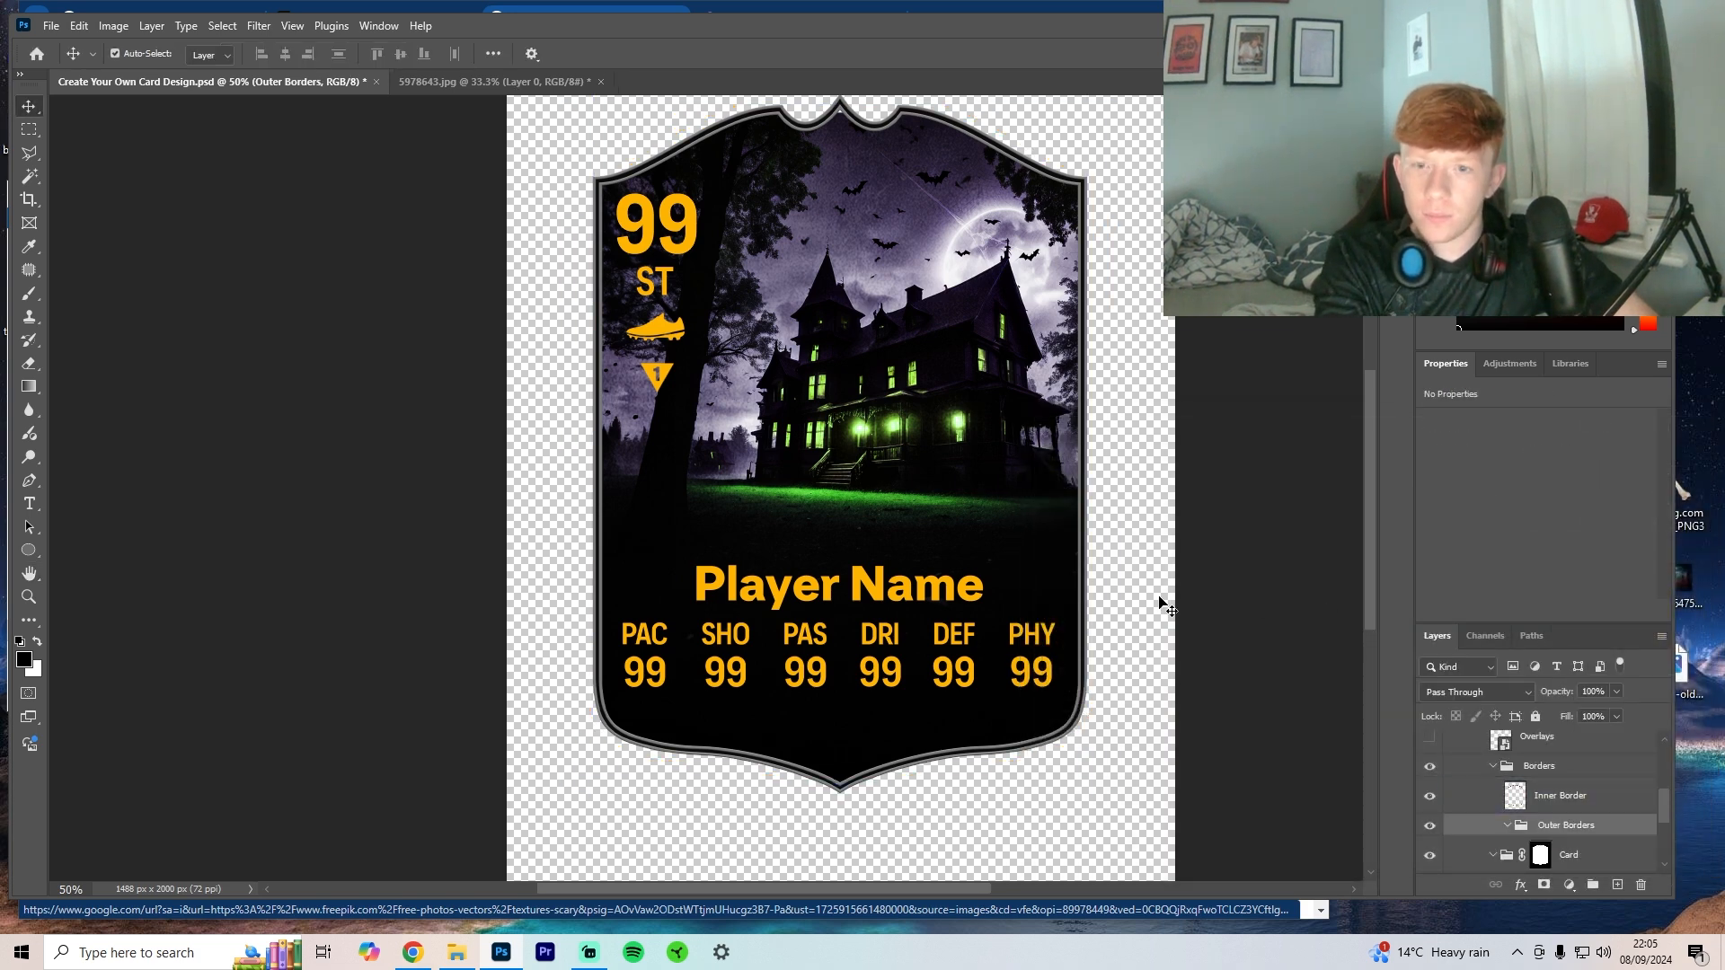
{"action": "key", "text": "ctrl+z"}
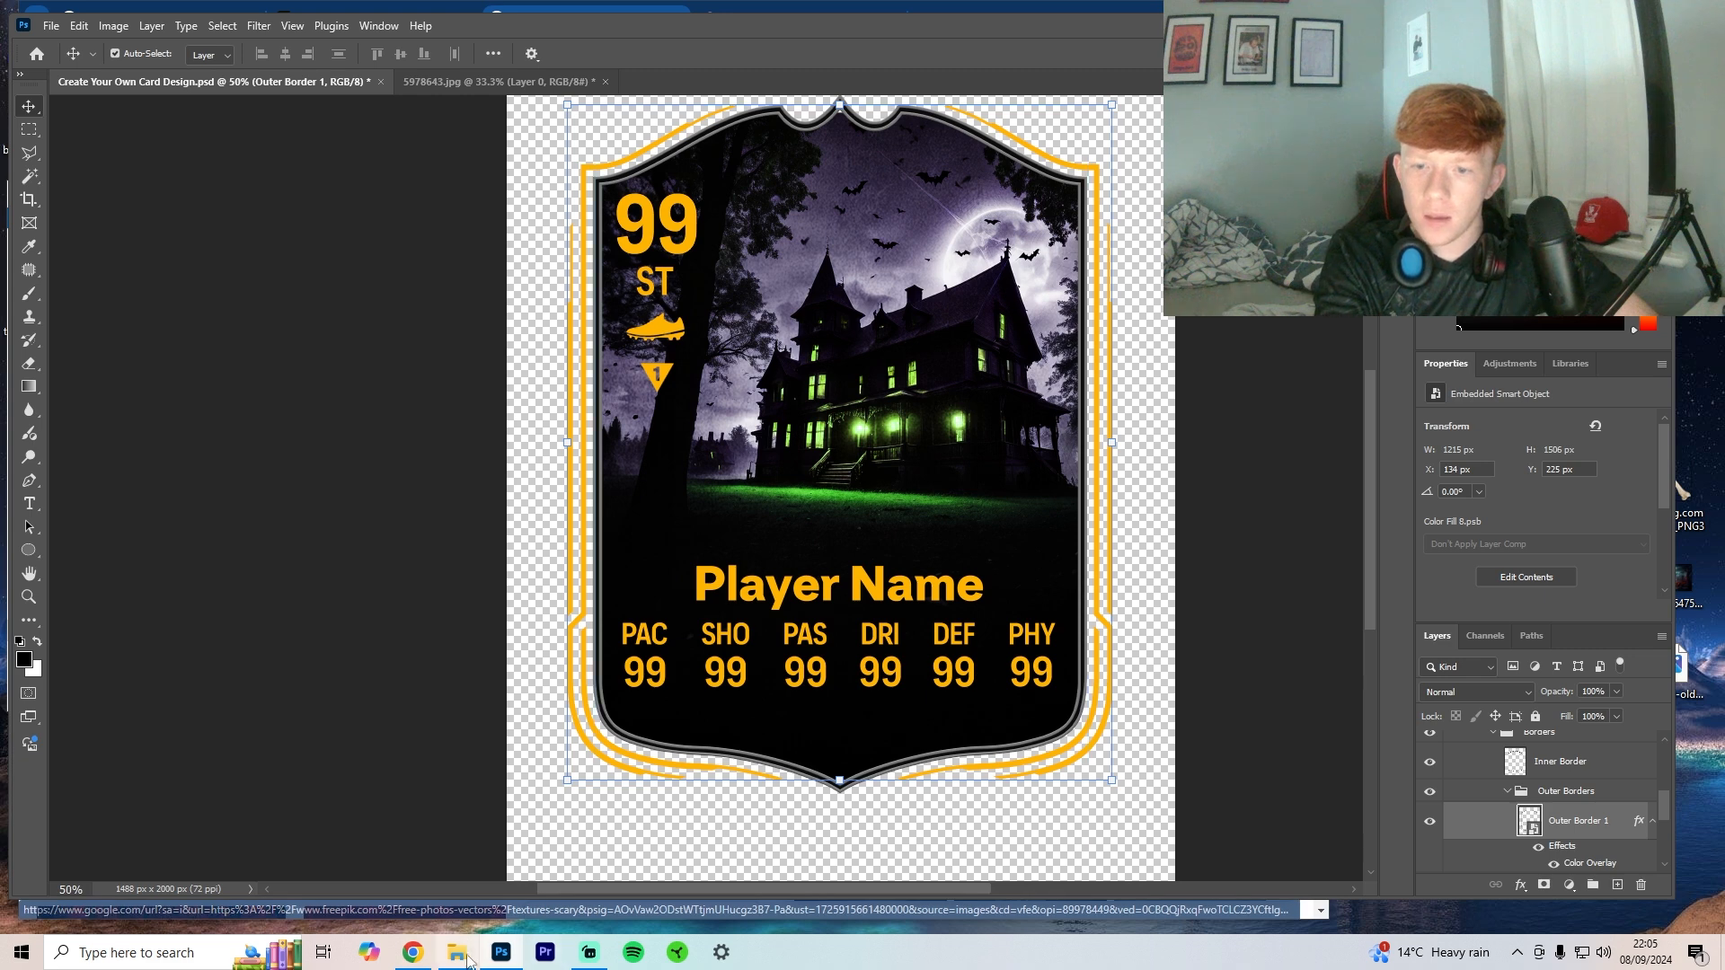
Step: Place the reference card image png (2) from the Downloads folder over the design and move its layer above all layer groups
{"action": "left_click", "coordinate": [457, 953]}
{"action": "scroll", "coordinate": [51, 346], "scroll_direction": "up", "scroll_amount": 2}
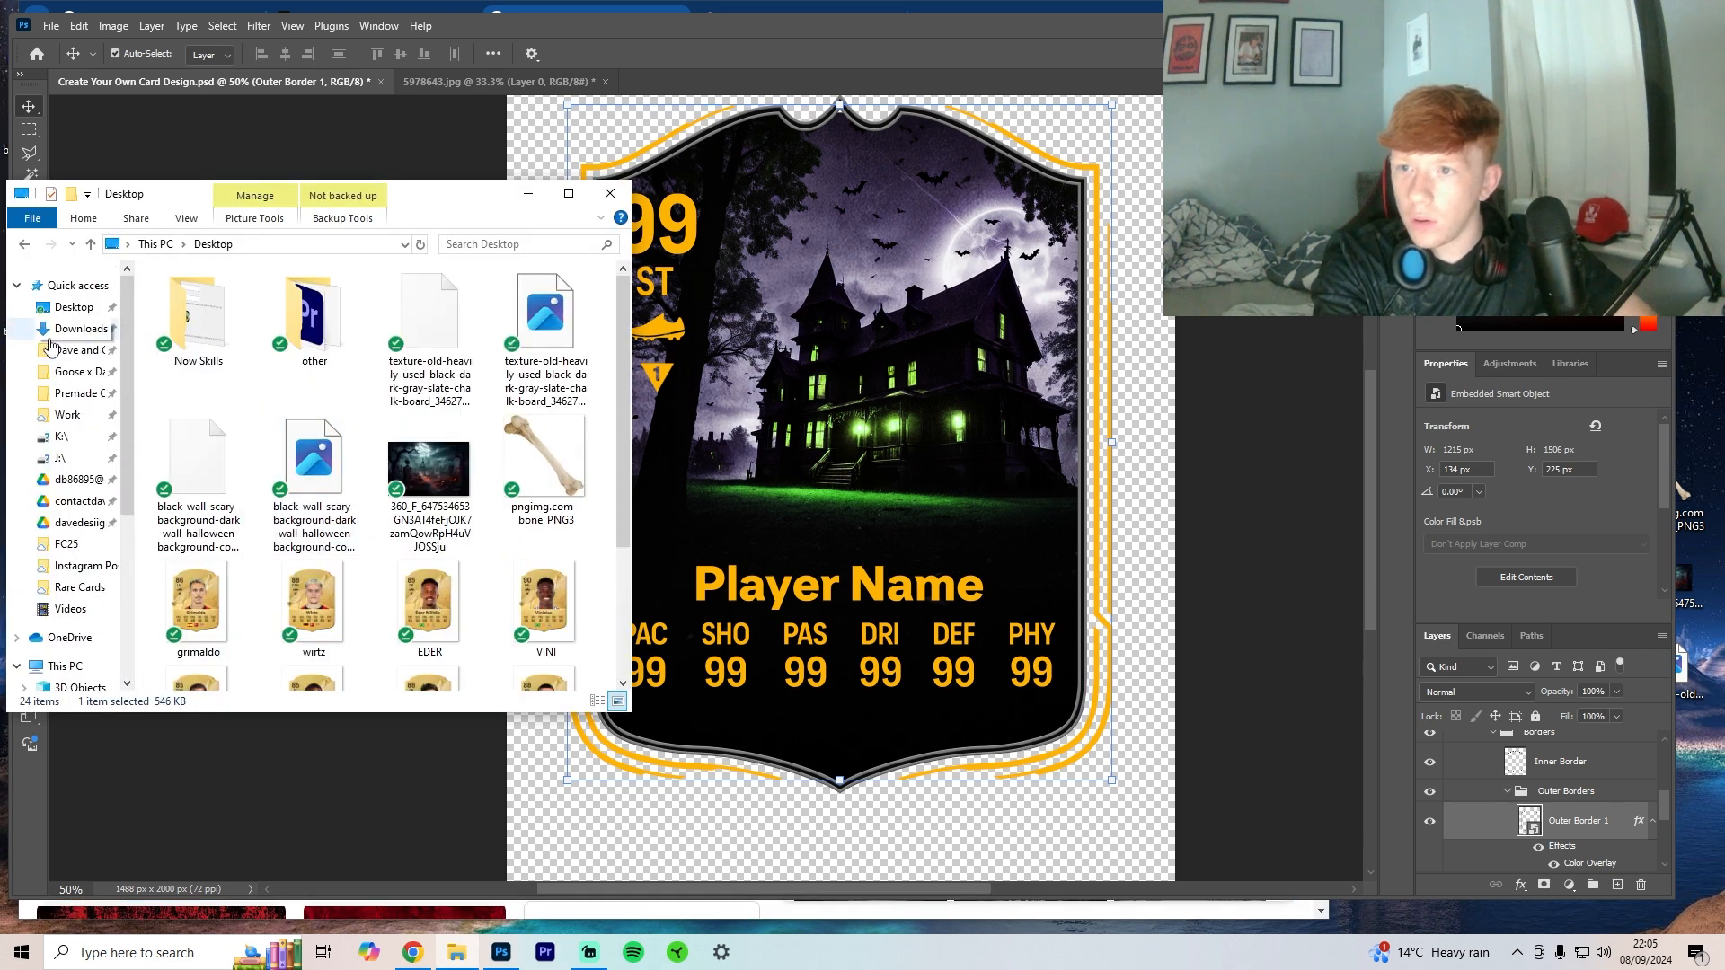
{"action": "left_click", "coordinate": [76, 329]}
{"action": "left_click", "coordinate": [198, 399]}
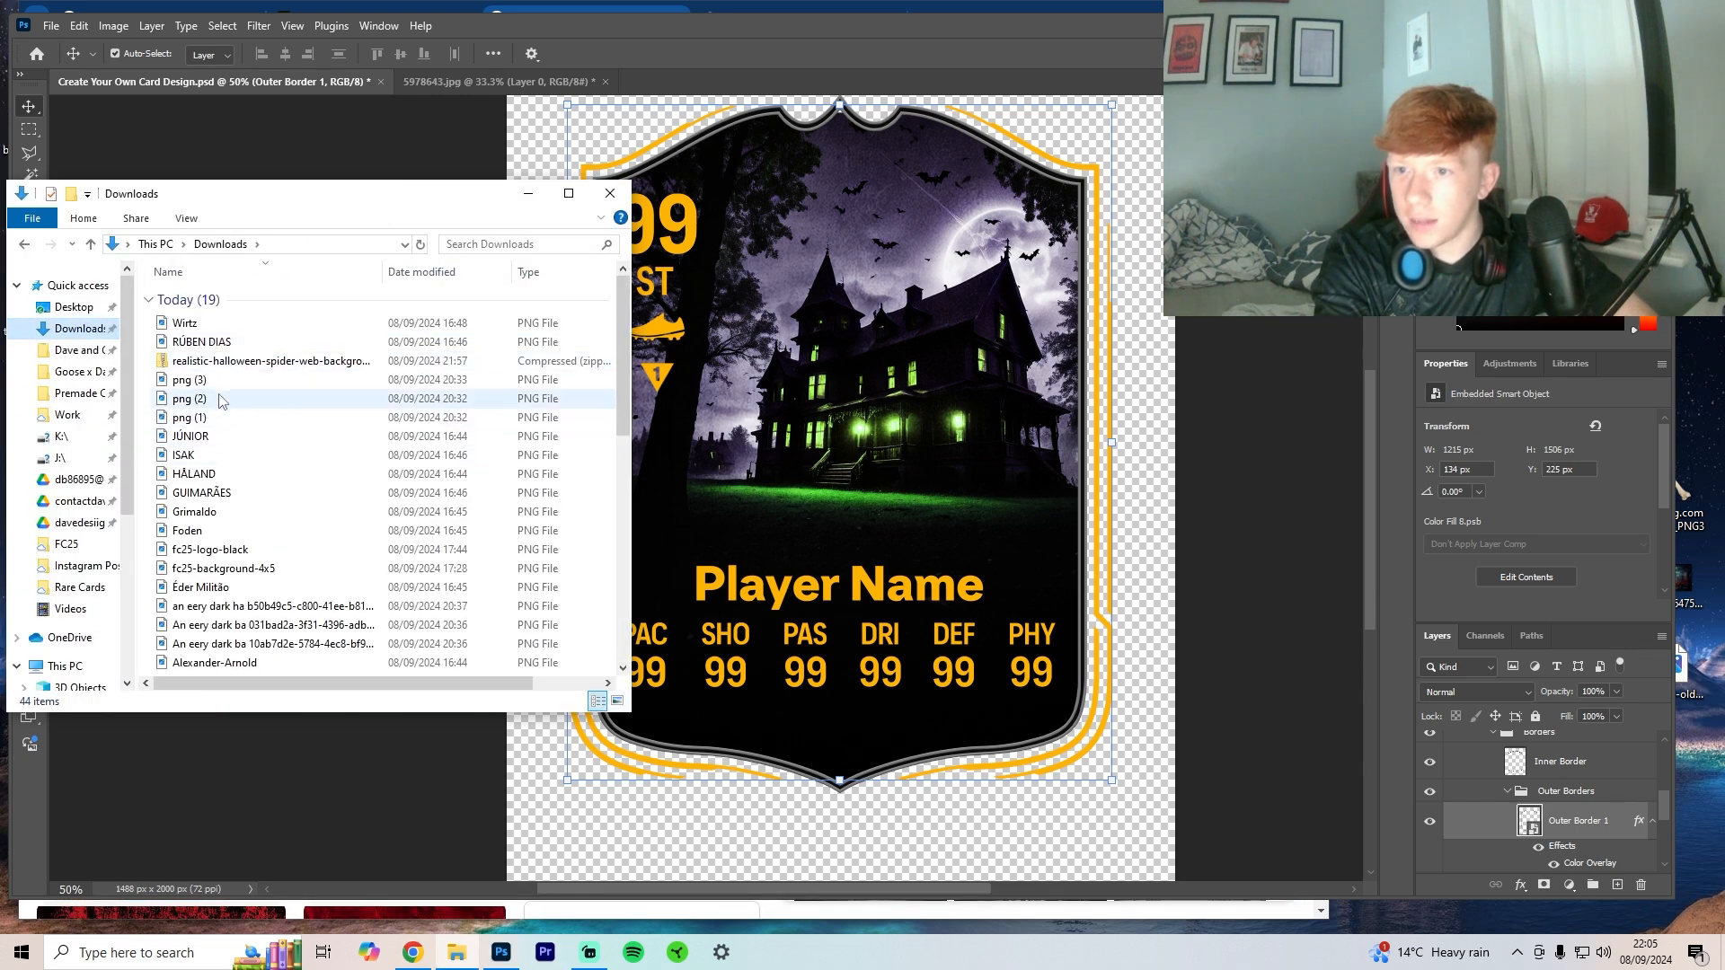
{"action": "left_click_drag", "start_coordinate": [198, 399], "coordinate": [905, 388]}
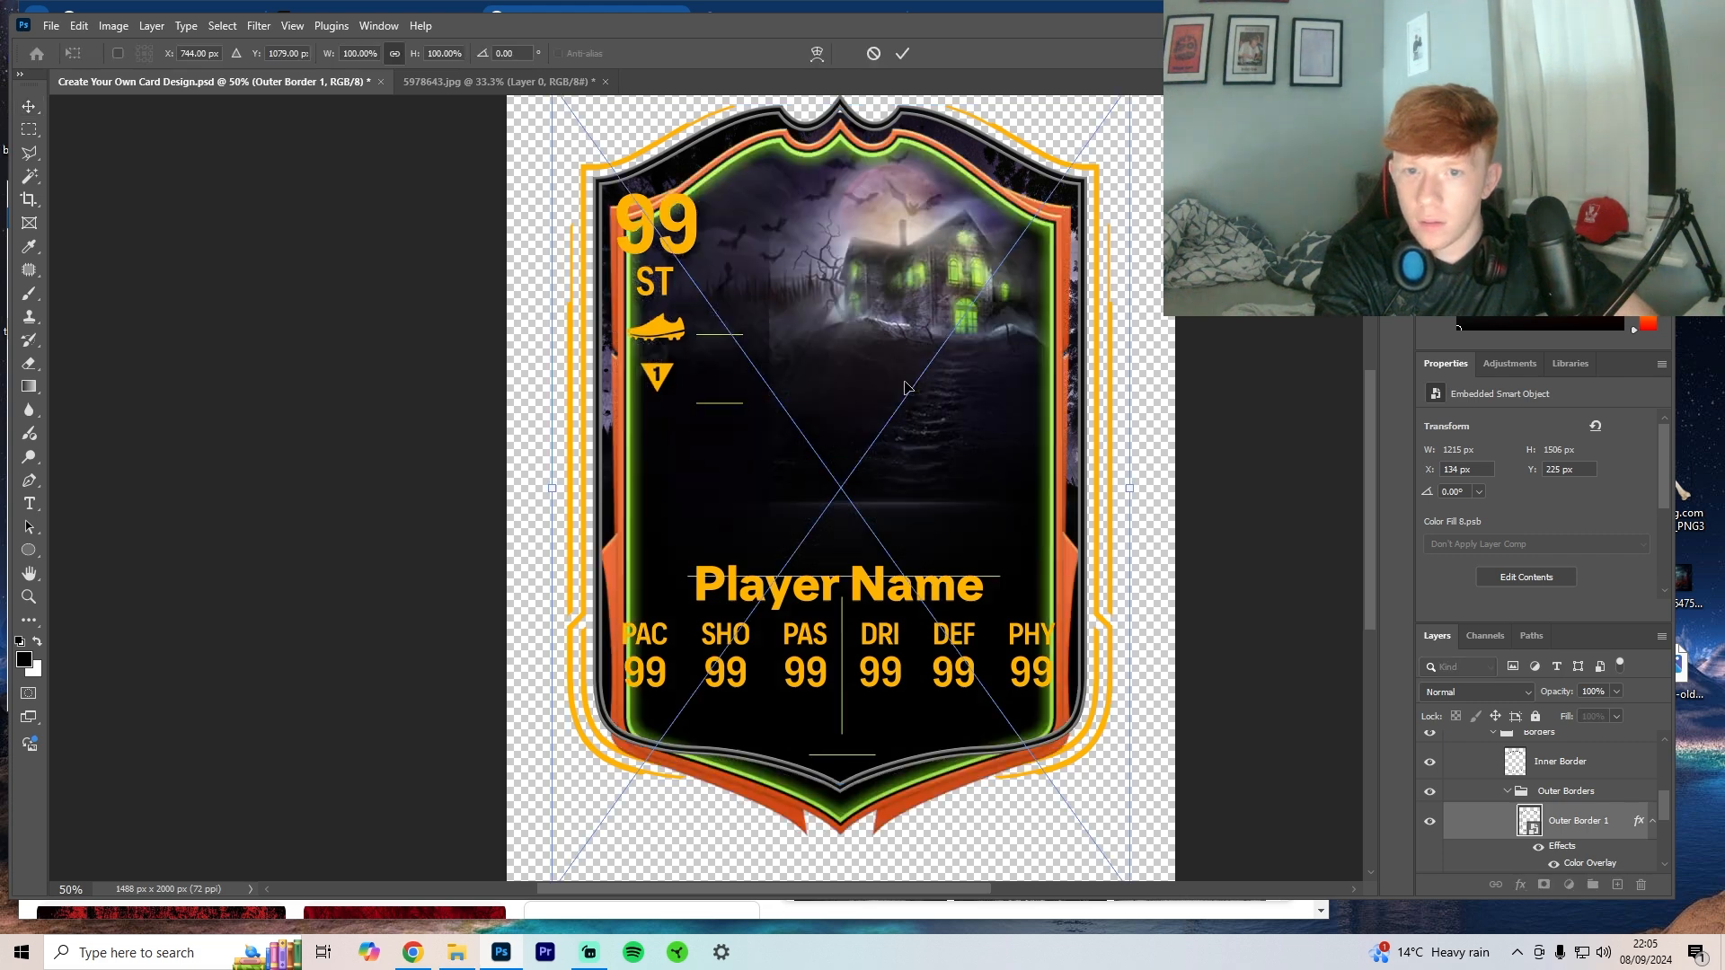
{"action": "left_click", "coordinate": [905, 54]}
{"action": "left_click_drag", "start_coordinate": [1556, 828], "coordinate": [1528, 725]}
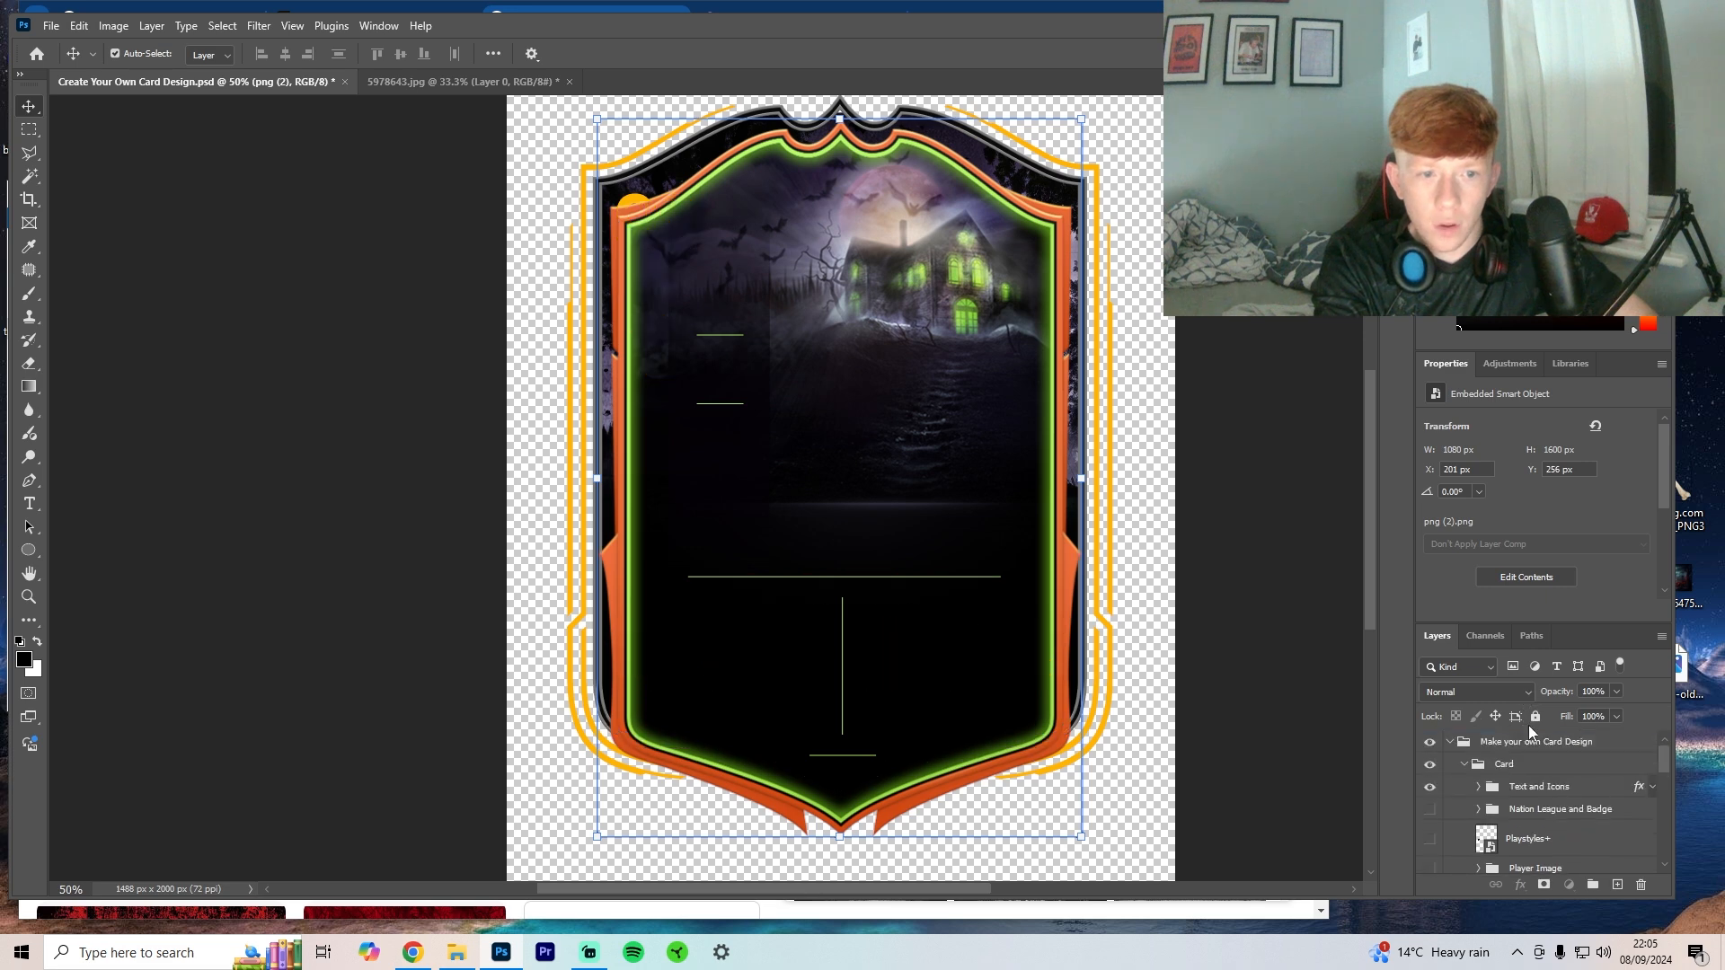
Step: Trace the left orange border of png (2) with the Polygonal Lasso, copy it to its own layer, and delete png (2)
{"action": "left_click", "coordinate": [32, 153]}
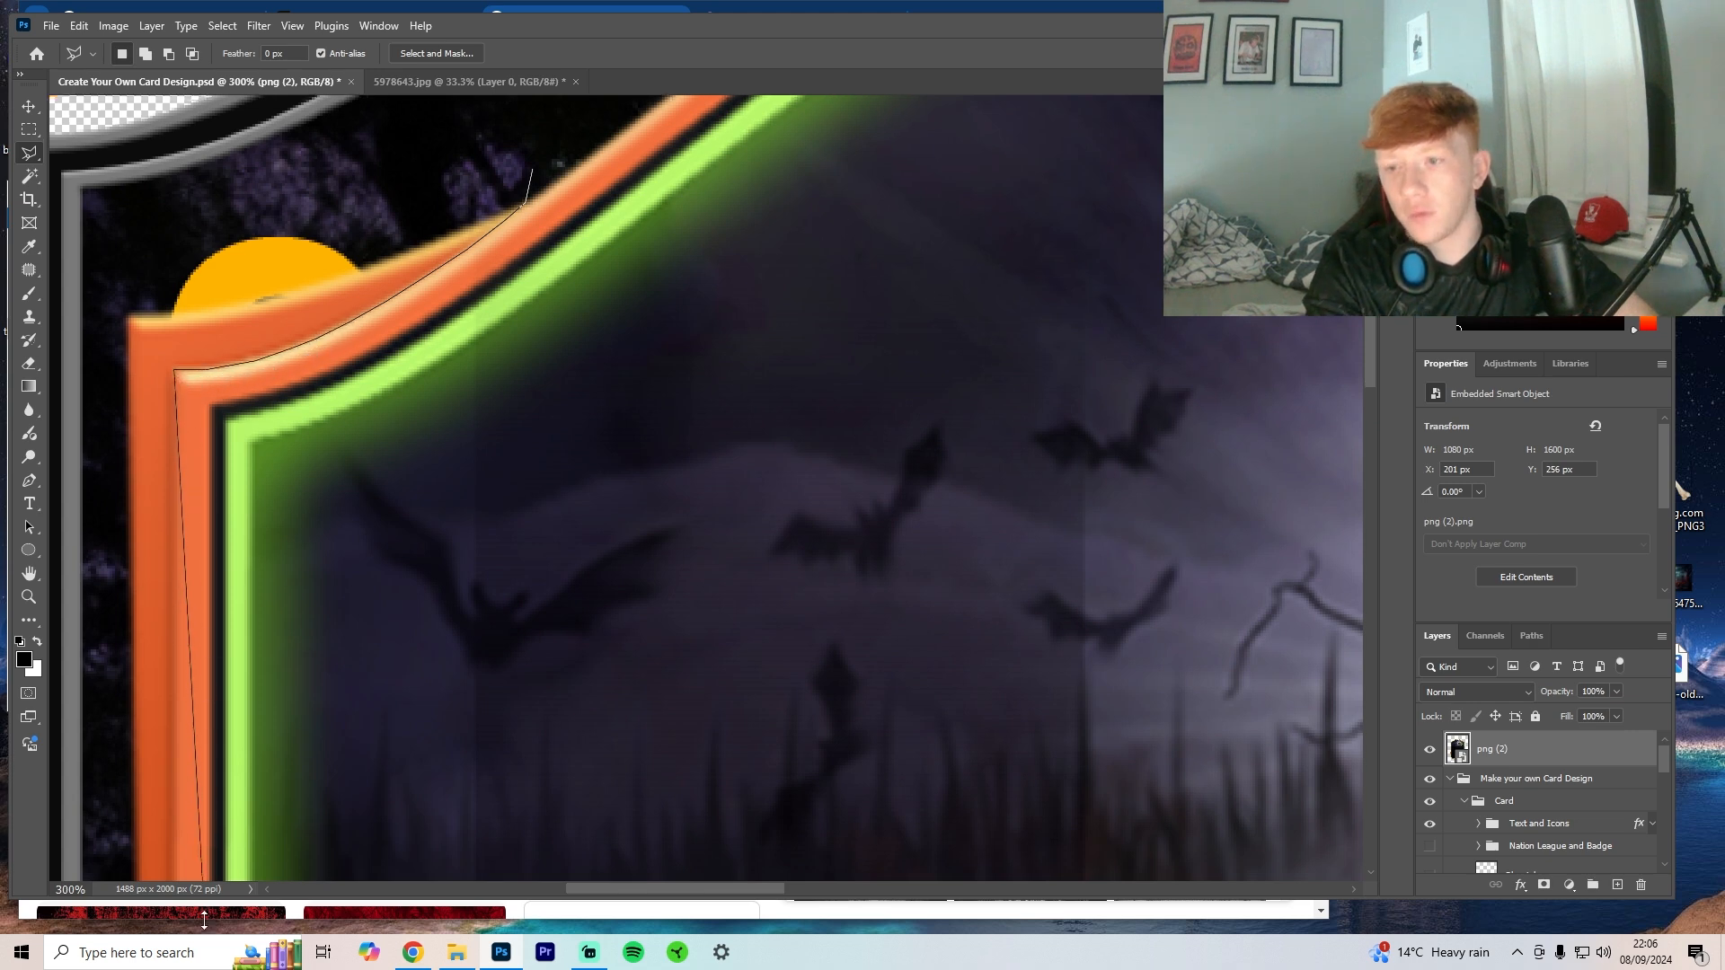
{"action": "scroll", "coordinate": [178, 376], "scroll_direction": "down", "scroll_amount": 5}
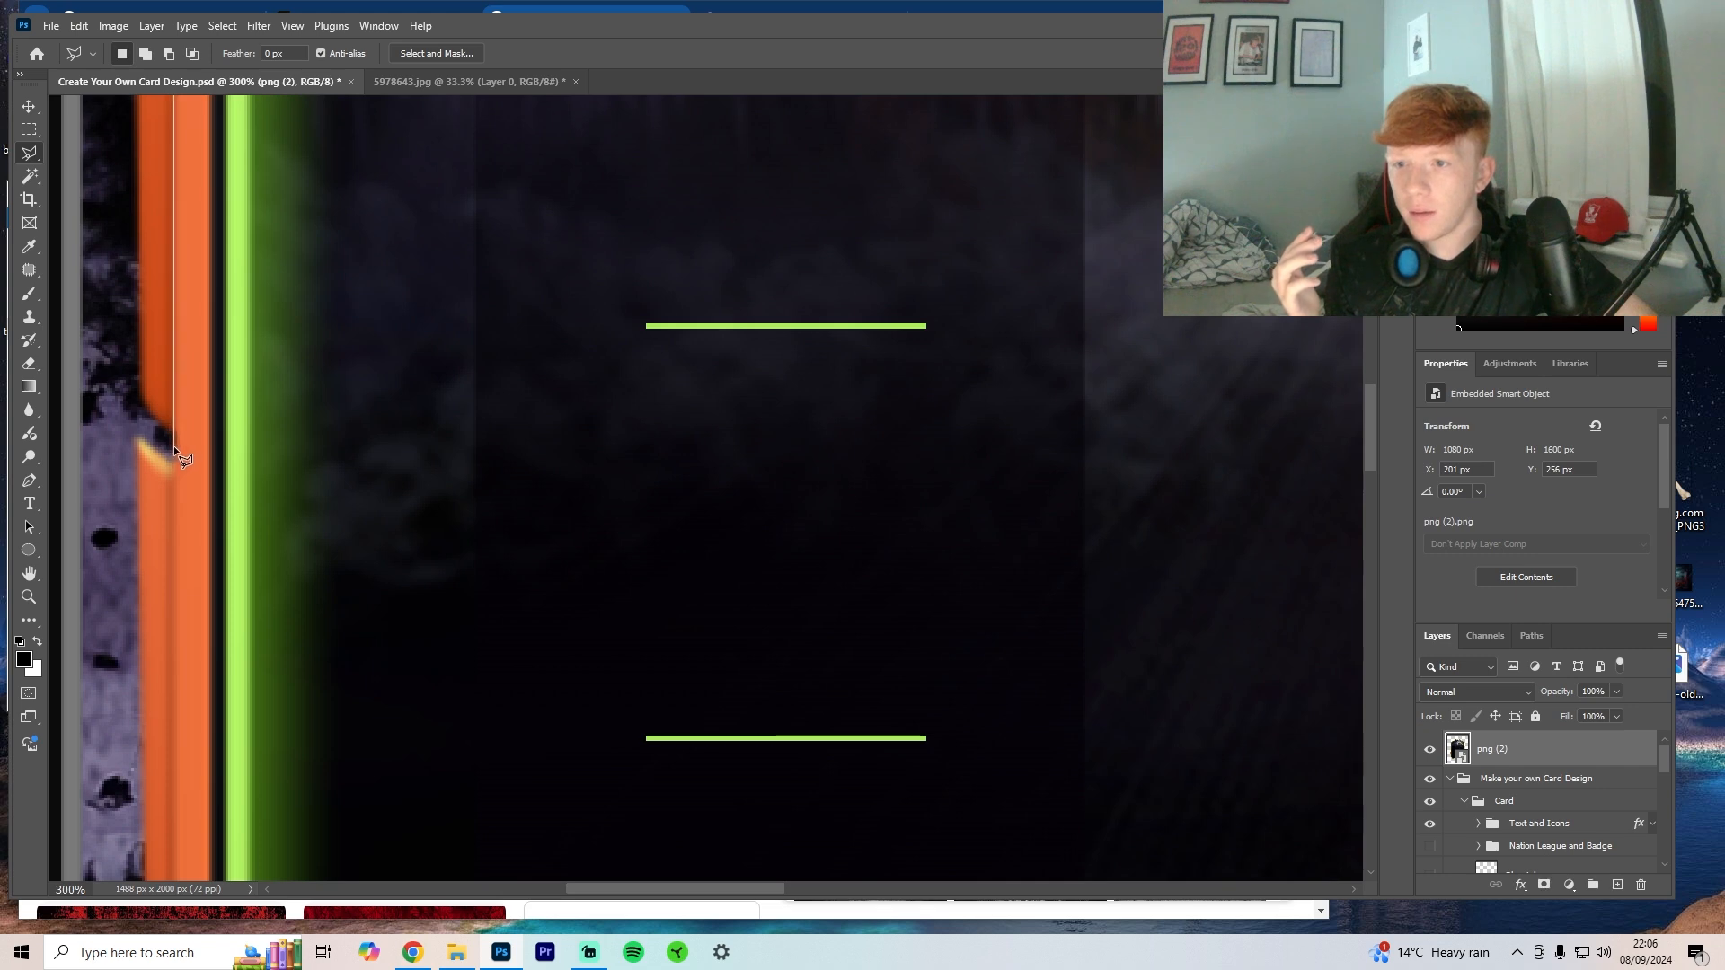
{"action": "scroll", "coordinate": [174, 450], "scroll_direction": "up", "scroll_amount": 5}
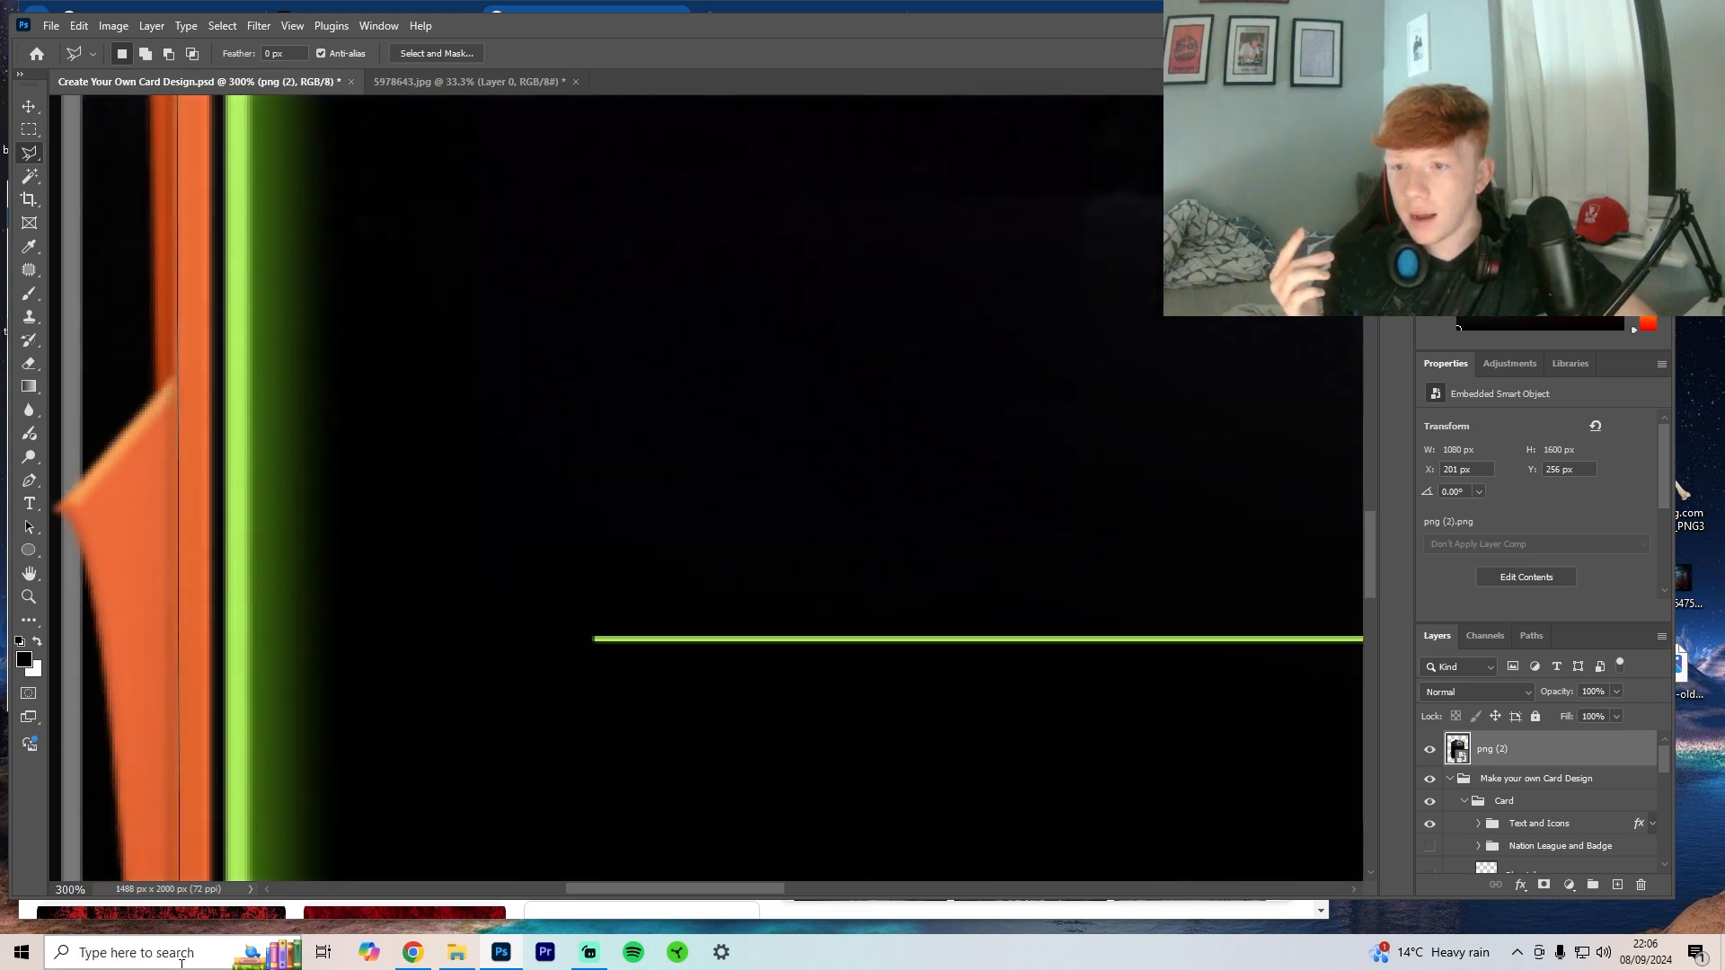
{"action": "scroll", "coordinate": [174, 363], "scroll_direction": "down", "scroll_amount": 10}
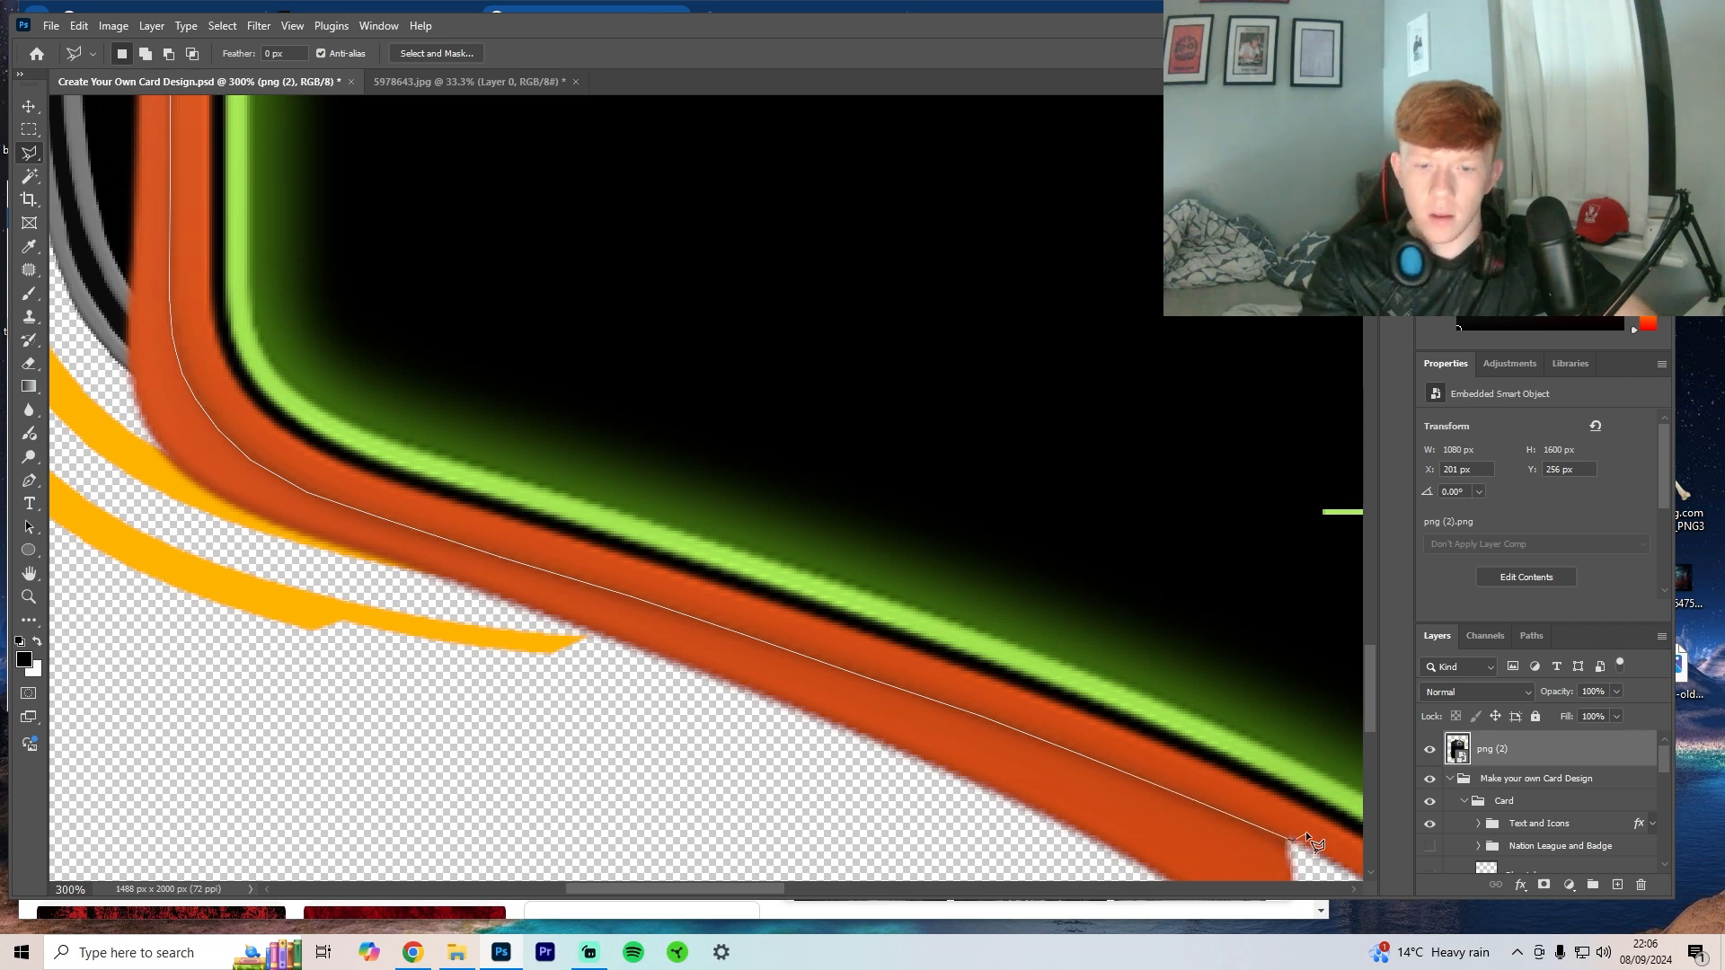
{"action": "key", "text": "ctrl+minus"}
{"action": "key", "text": "ctrl+minus"}
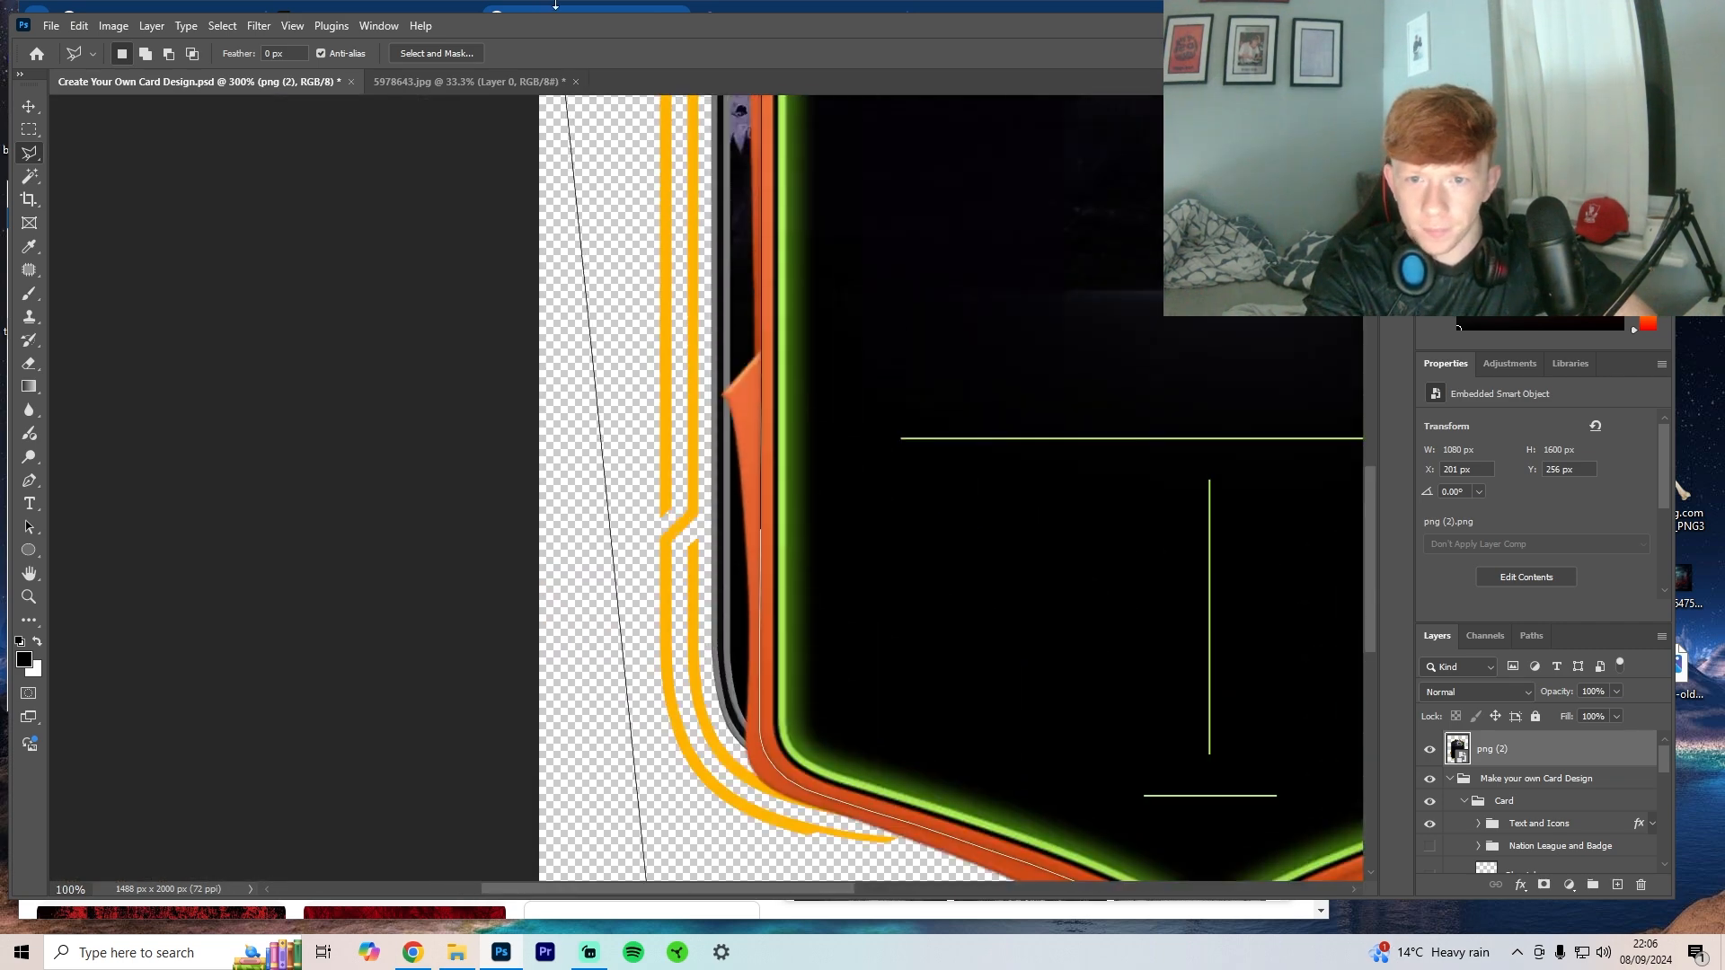
{"action": "double_click", "coordinate": [730, 492]}
{"action": "right_click", "coordinate": [730, 492]}
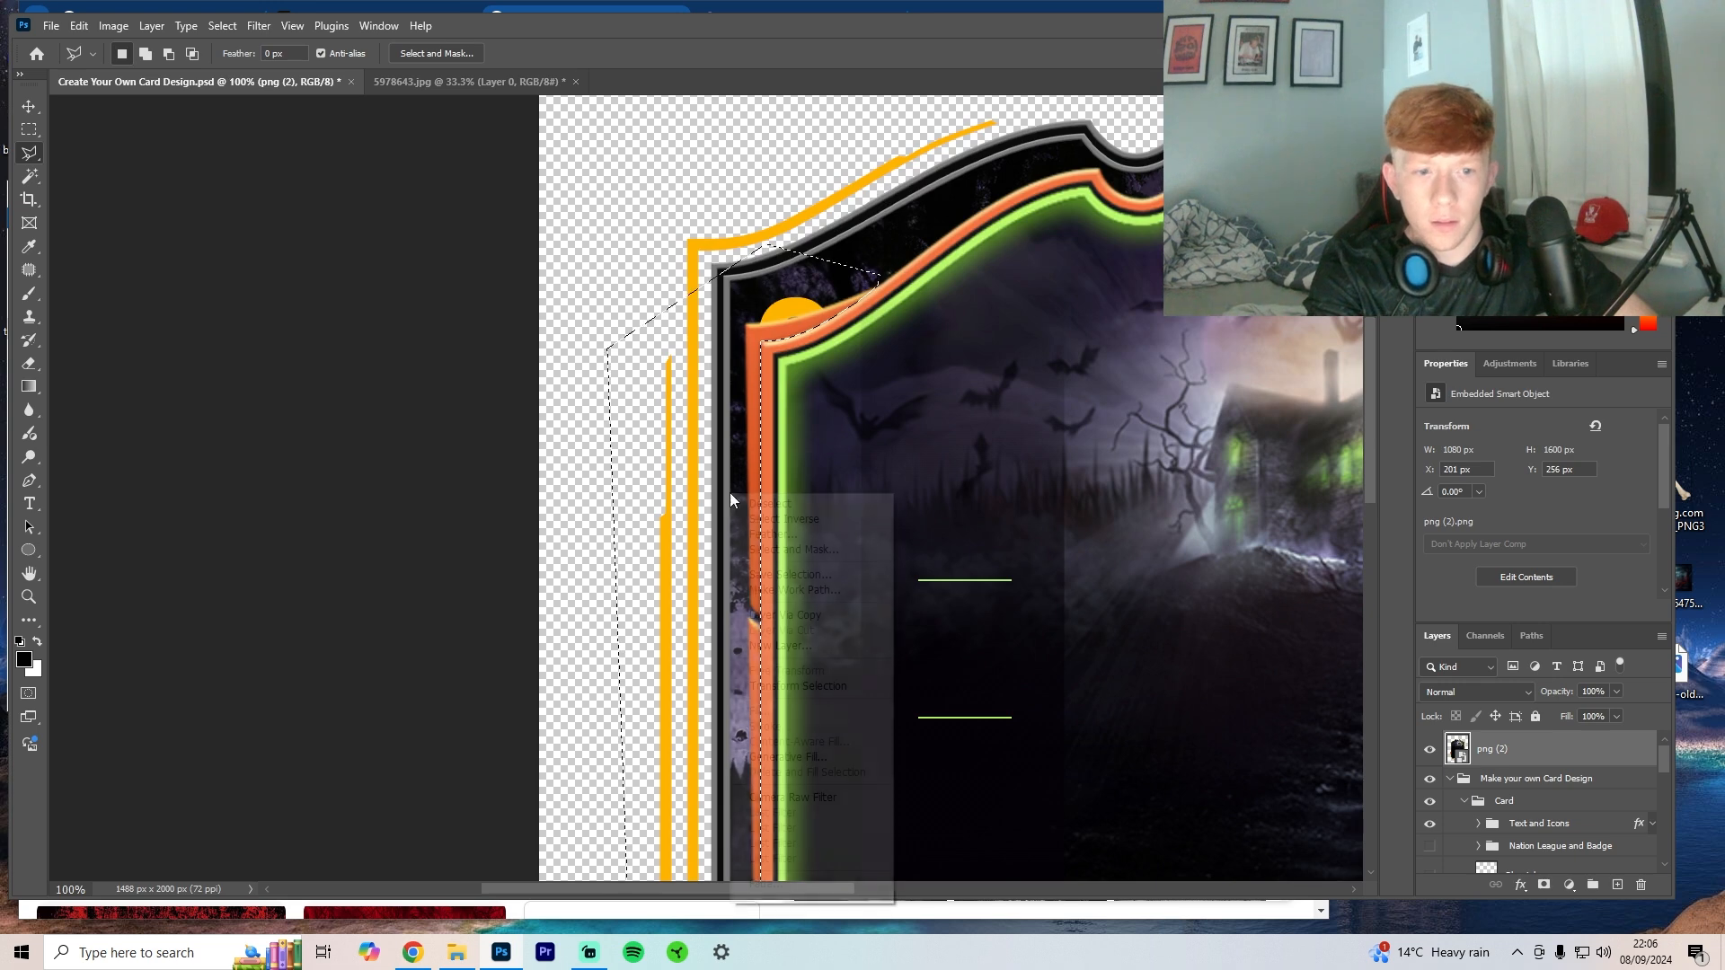
{"action": "left_click", "coordinate": [786, 615]}
{"action": "left_click", "coordinate": [1527, 795]}
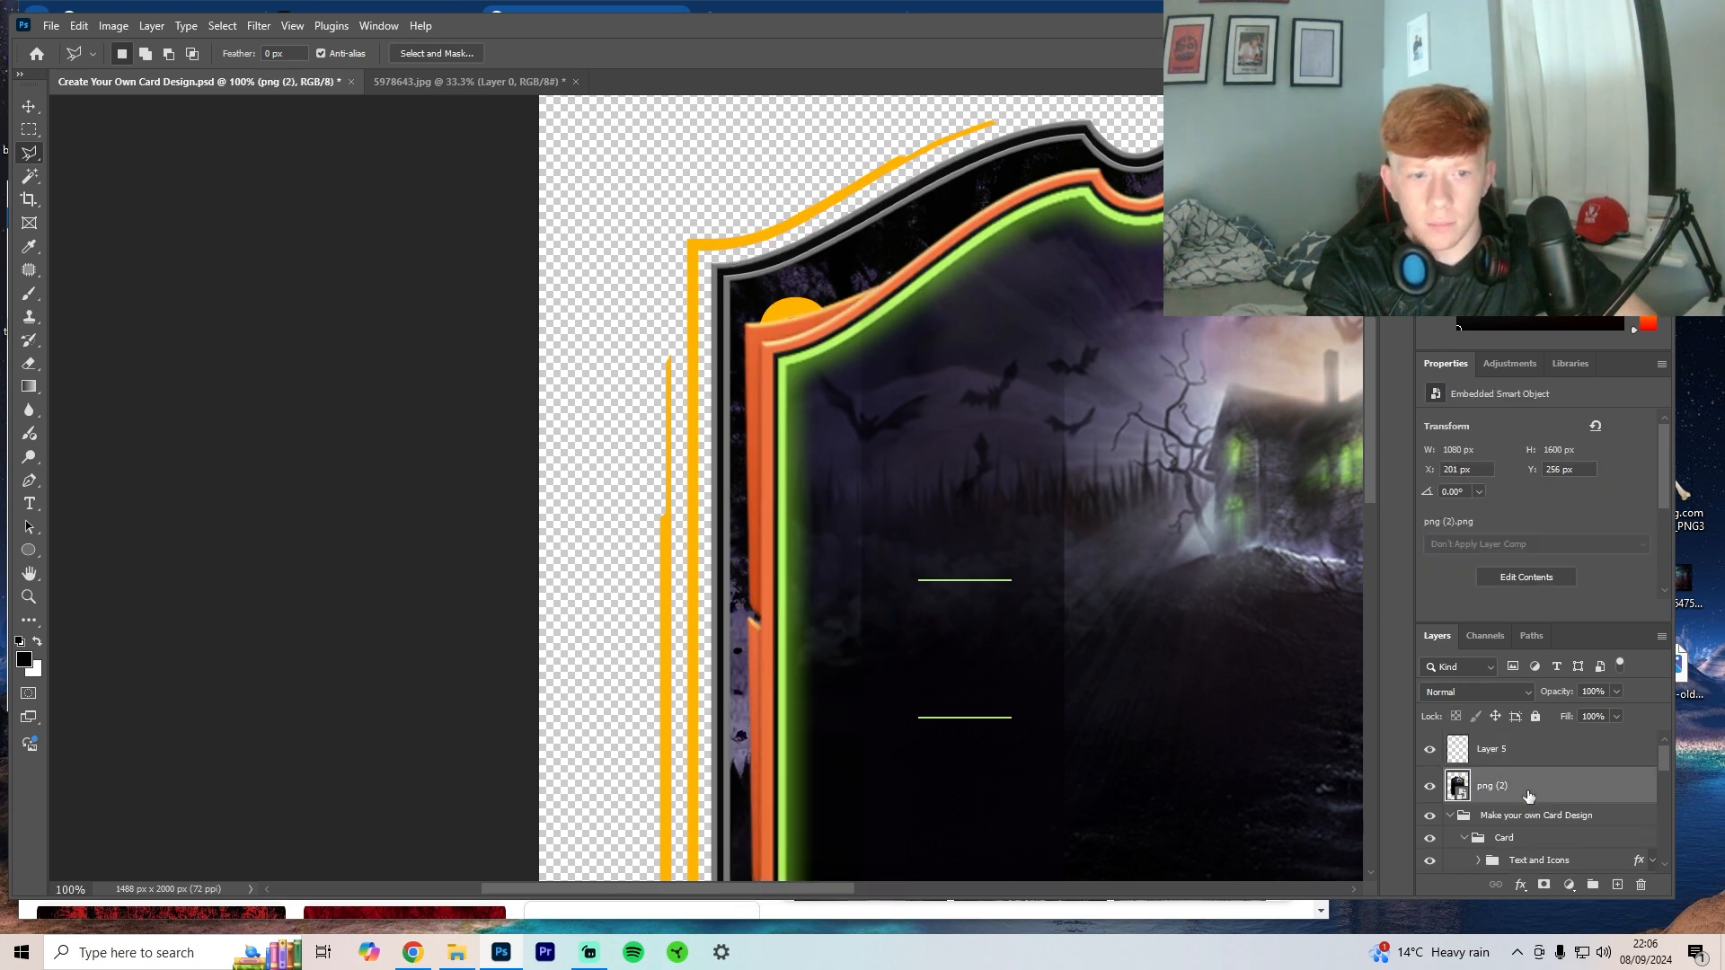
{"action": "key", "text": "Delete"}
Step: Move the copied border layer into the Outer Borders group and scale it to 104.21% along the card's left edge
{"action": "left_click", "coordinate": [1495, 750]}
{"action": "left_click_drag", "start_coordinate": [1495, 751], "coordinate": [1489, 816]}
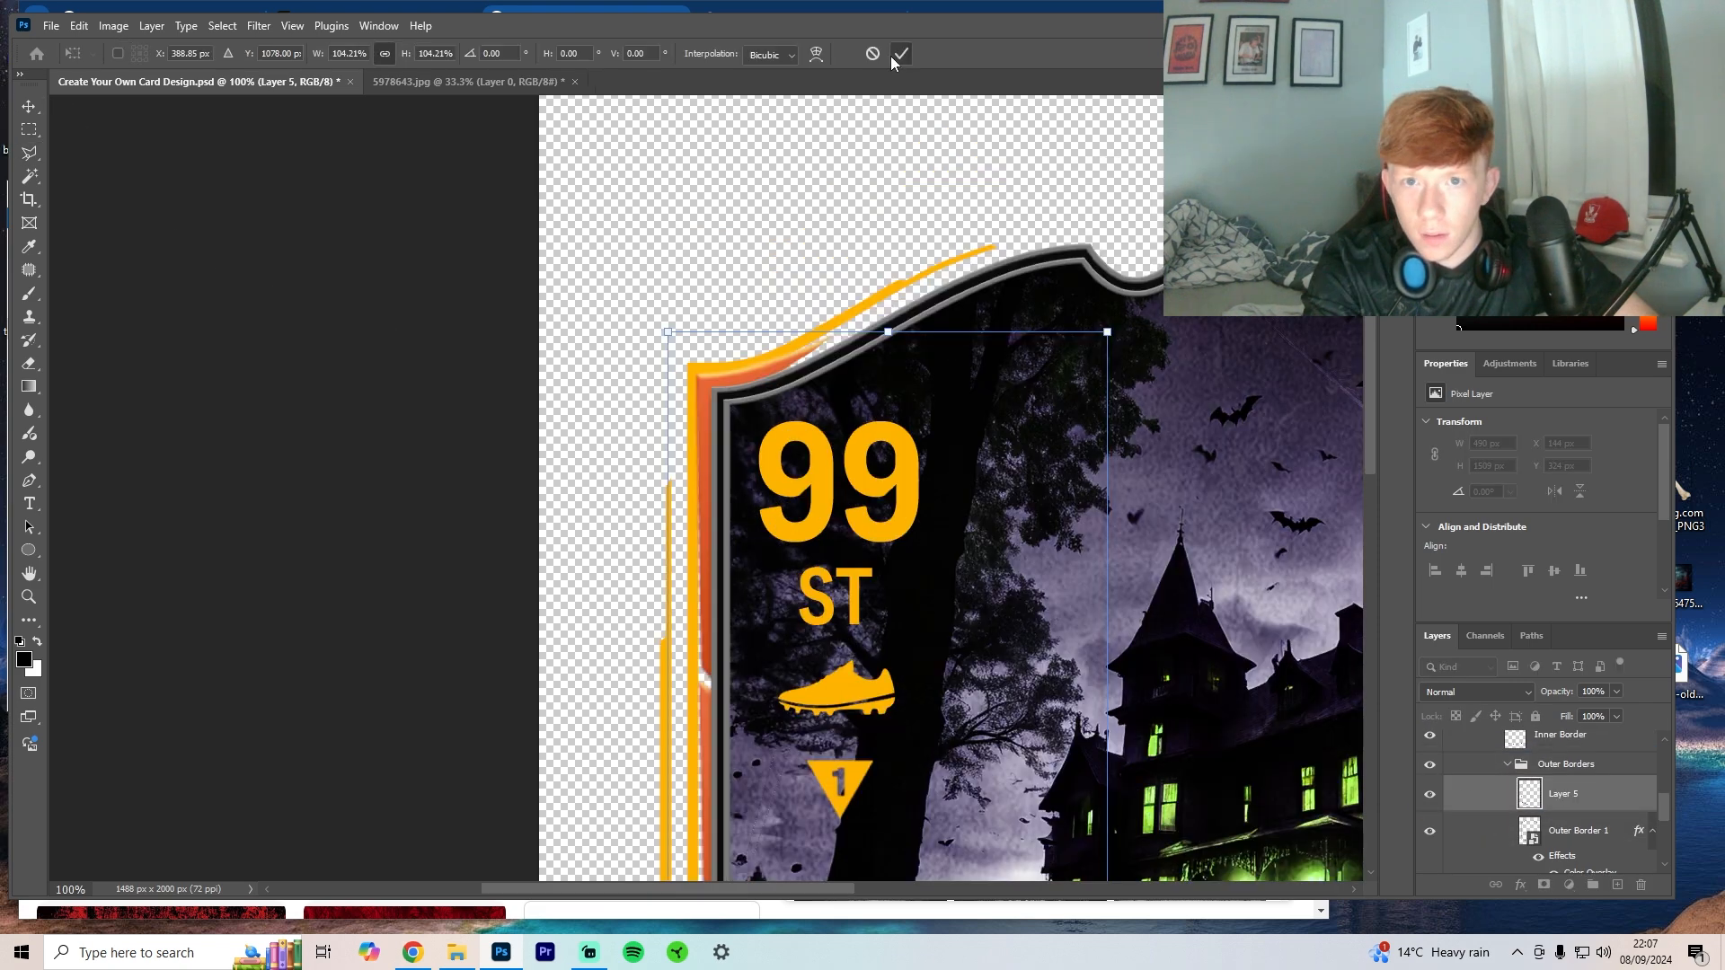
{"action": "left_click", "coordinate": [898, 56]}
Step: Trim the inner edge of the Layer 5 border with the Polygonal Lasso, following the card's left side from lower curve to top
{"action": "scroll", "coordinate": [1364, 423], "scroll_direction": "down", "scroll_amount": 10}
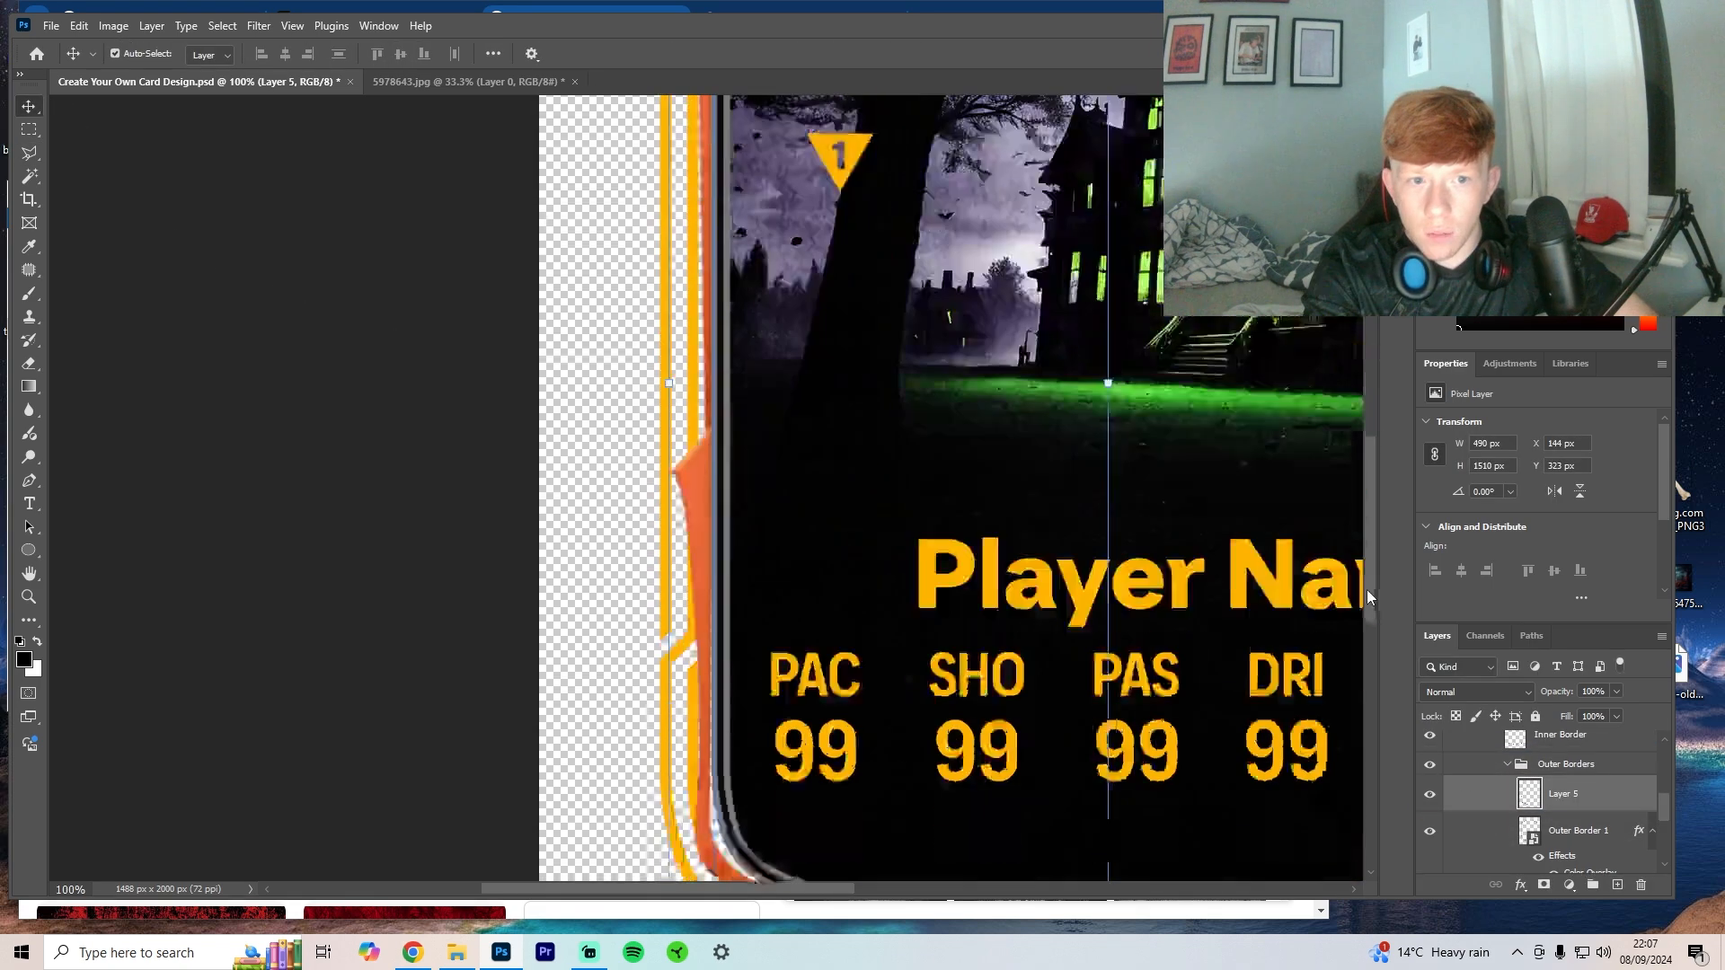
{"action": "left_click", "coordinate": [29, 154]}
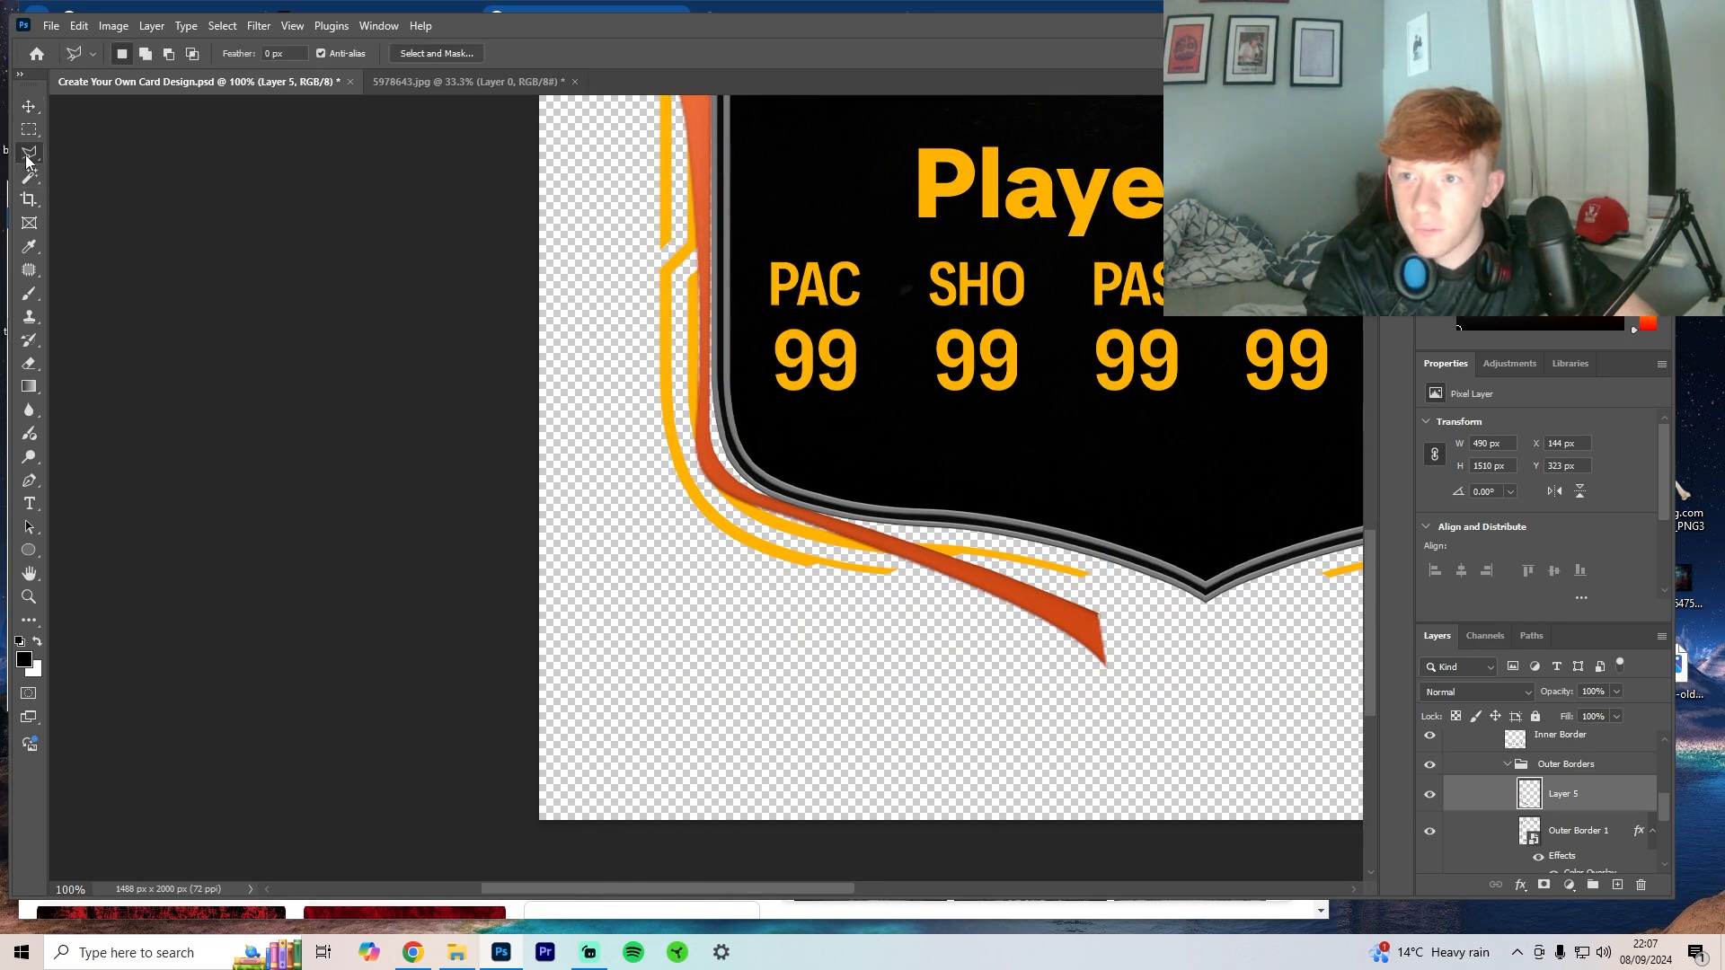
{"action": "scroll", "coordinate": [665, 377], "scroll_direction": "up", "scroll_amount": 3}
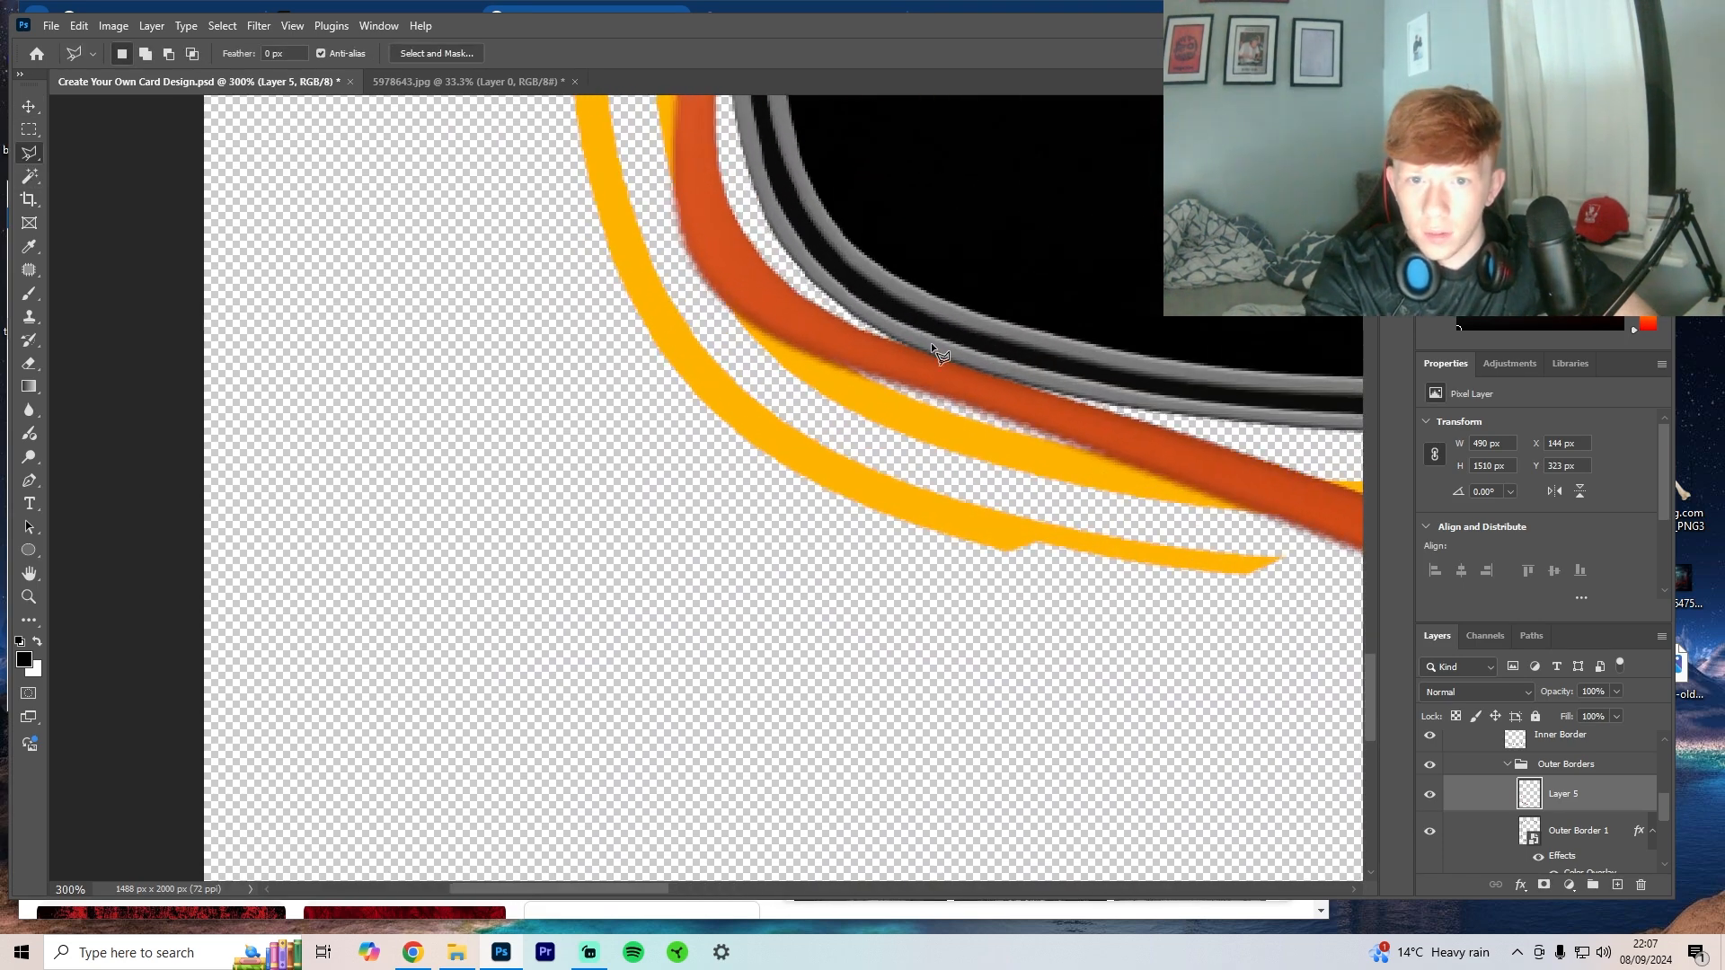
{"action": "left_click", "coordinate": [931, 342]}
{"action": "left_click", "coordinate": [906, 357]}
{"action": "scroll", "coordinate": [710, 166], "scroll_direction": "up", "scroll_amount": 7}
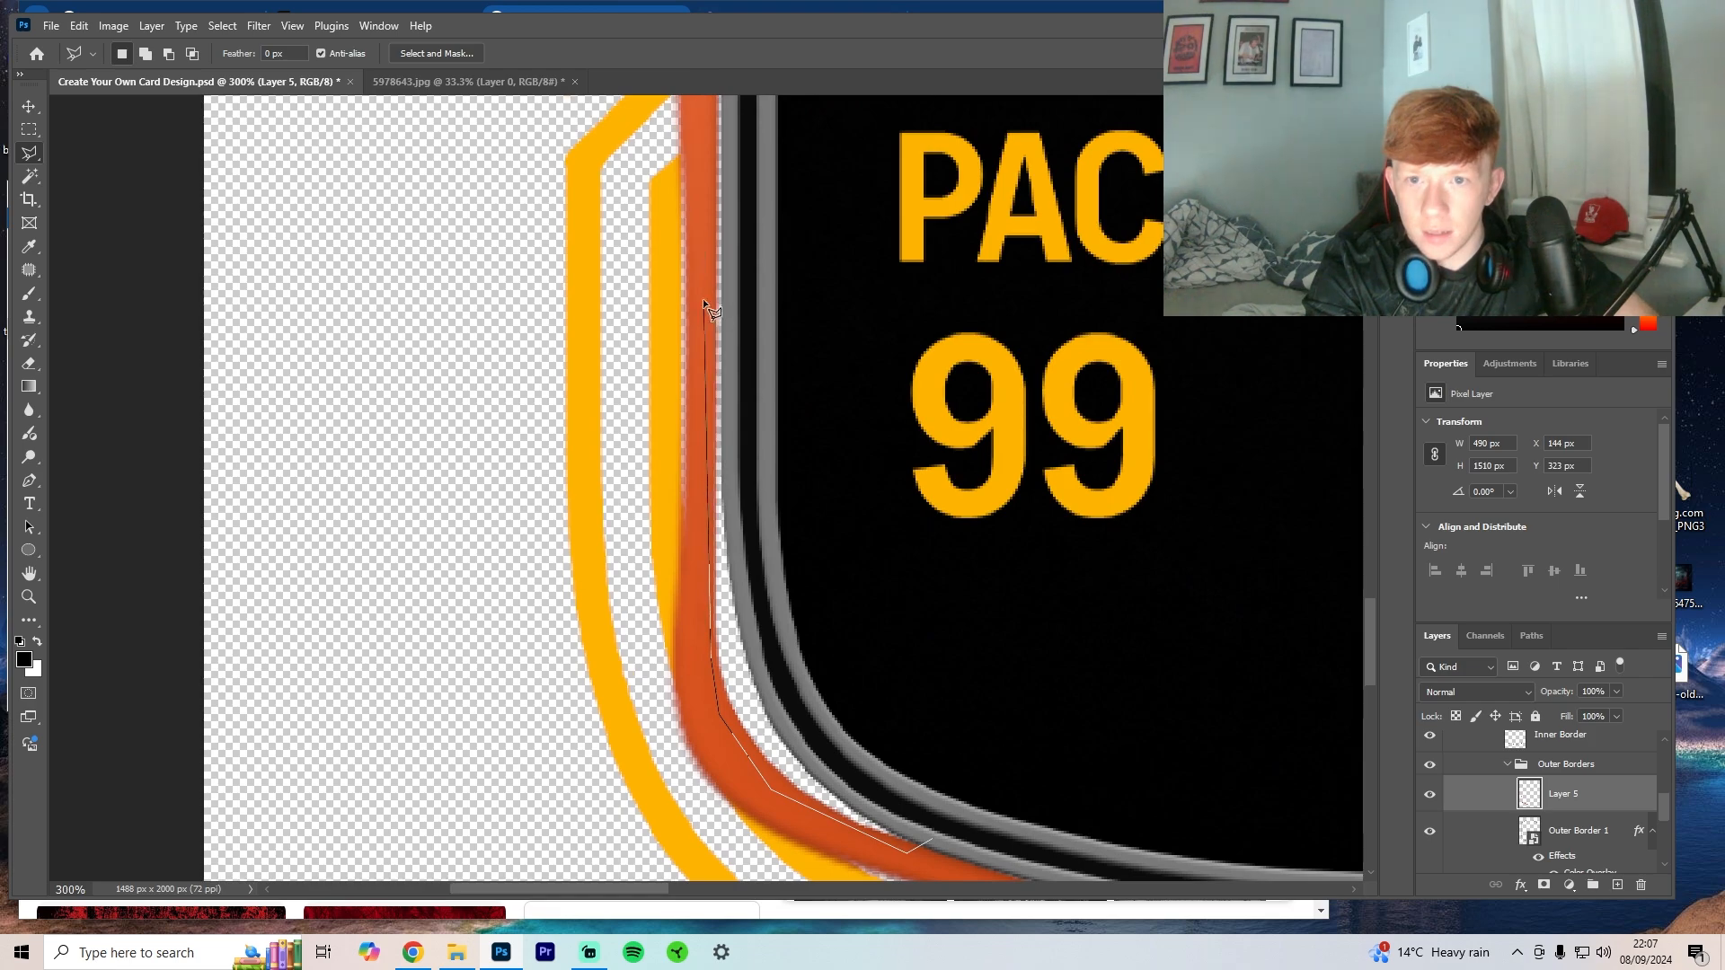
{"action": "left_click", "coordinate": [703, 299]}
{"action": "scroll", "coordinate": [704, 299], "scroll_direction": "up", "scroll_amount": 7}
{"action": "double_click", "coordinate": [708, 180]}
{"action": "scroll", "coordinate": [915, 584], "scroll_direction": "down", "scroll_amount": 11}
{"action": "scroll", "coordinate": [915, 582], "scroll_direction": "up", "scroll_amount": 20}
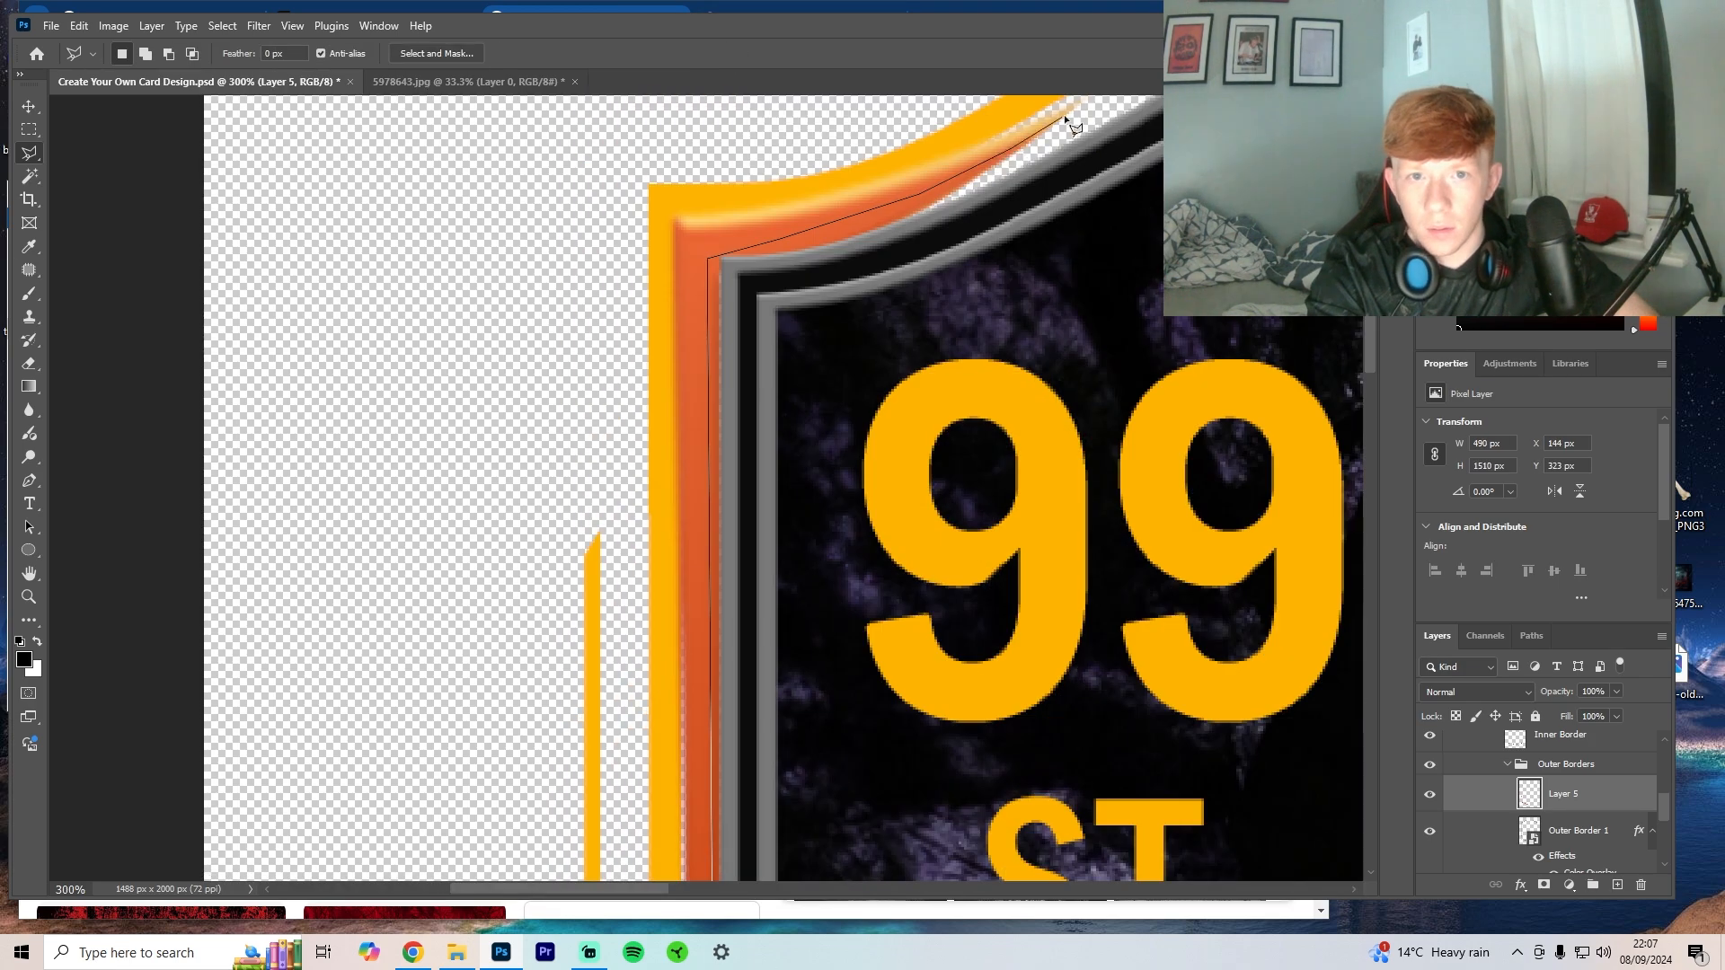
{"action": "scroll", "coordinate": [743, 466], "scroll_direction": "down", "scroll_amount": 12}
{"action": "scroll", "coordinate": [707, 582], "scroll_direction": "down", "scroll_amount": 3}
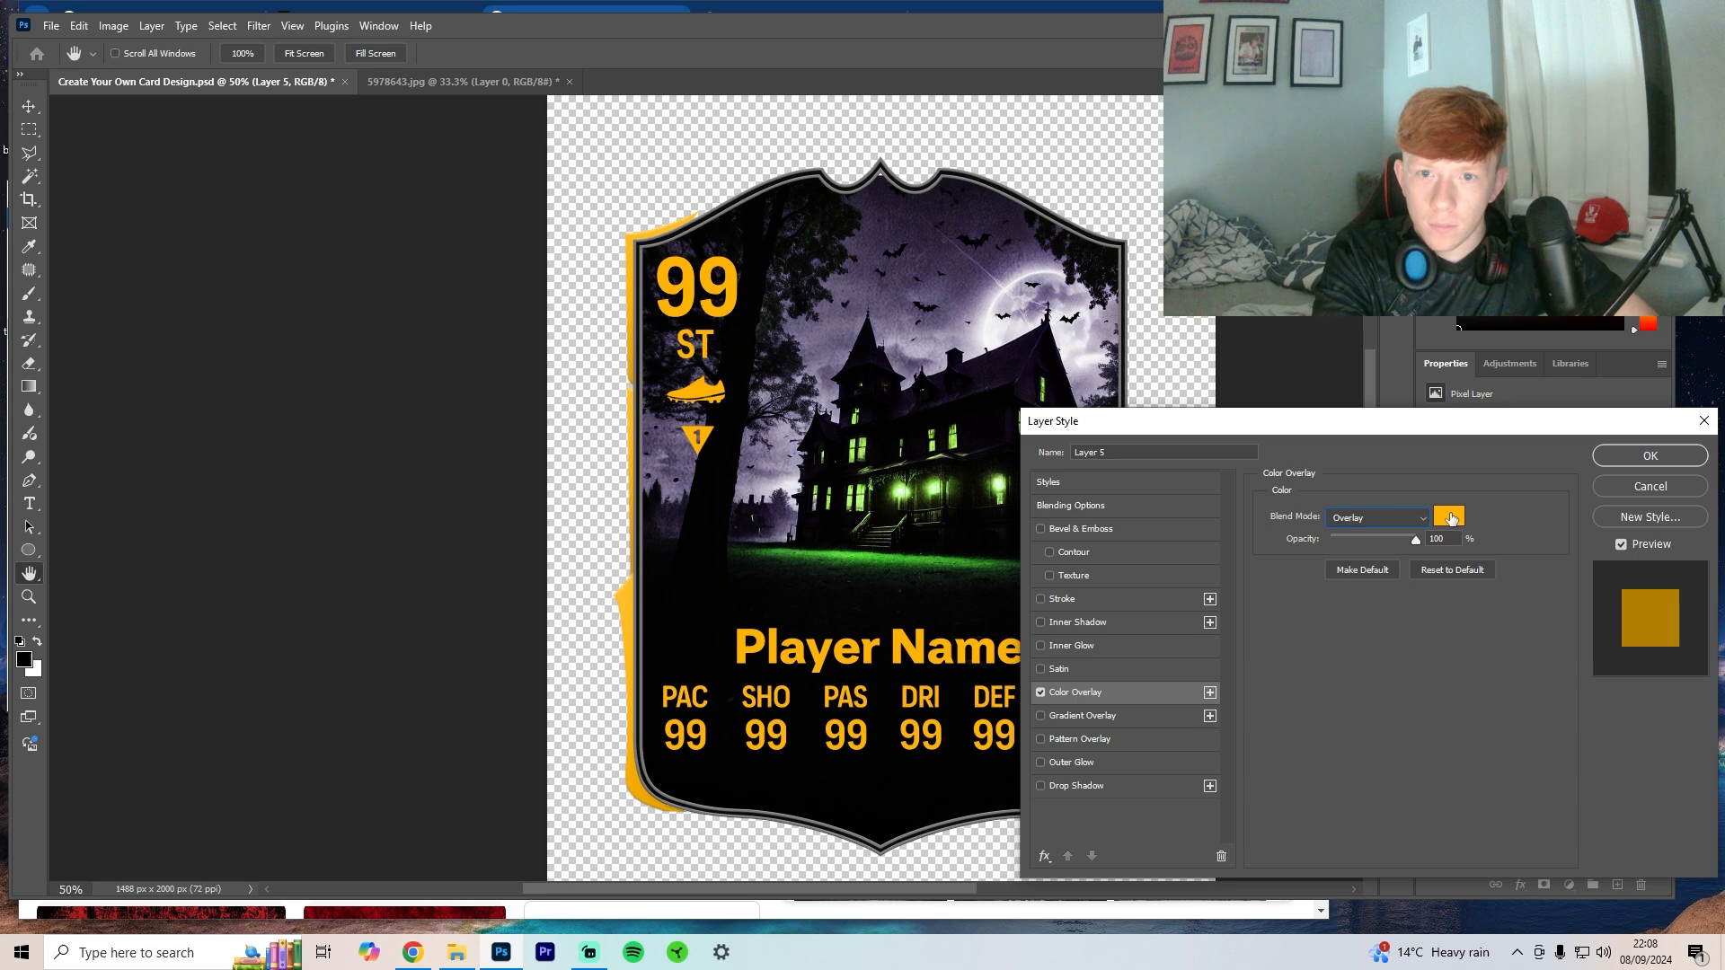
Step: Preview the Layer 5 border's Color Overlay in green, and apply the overlay in orange #ffb400
{"action": "left_click", "coordinate": [1448, 516]}
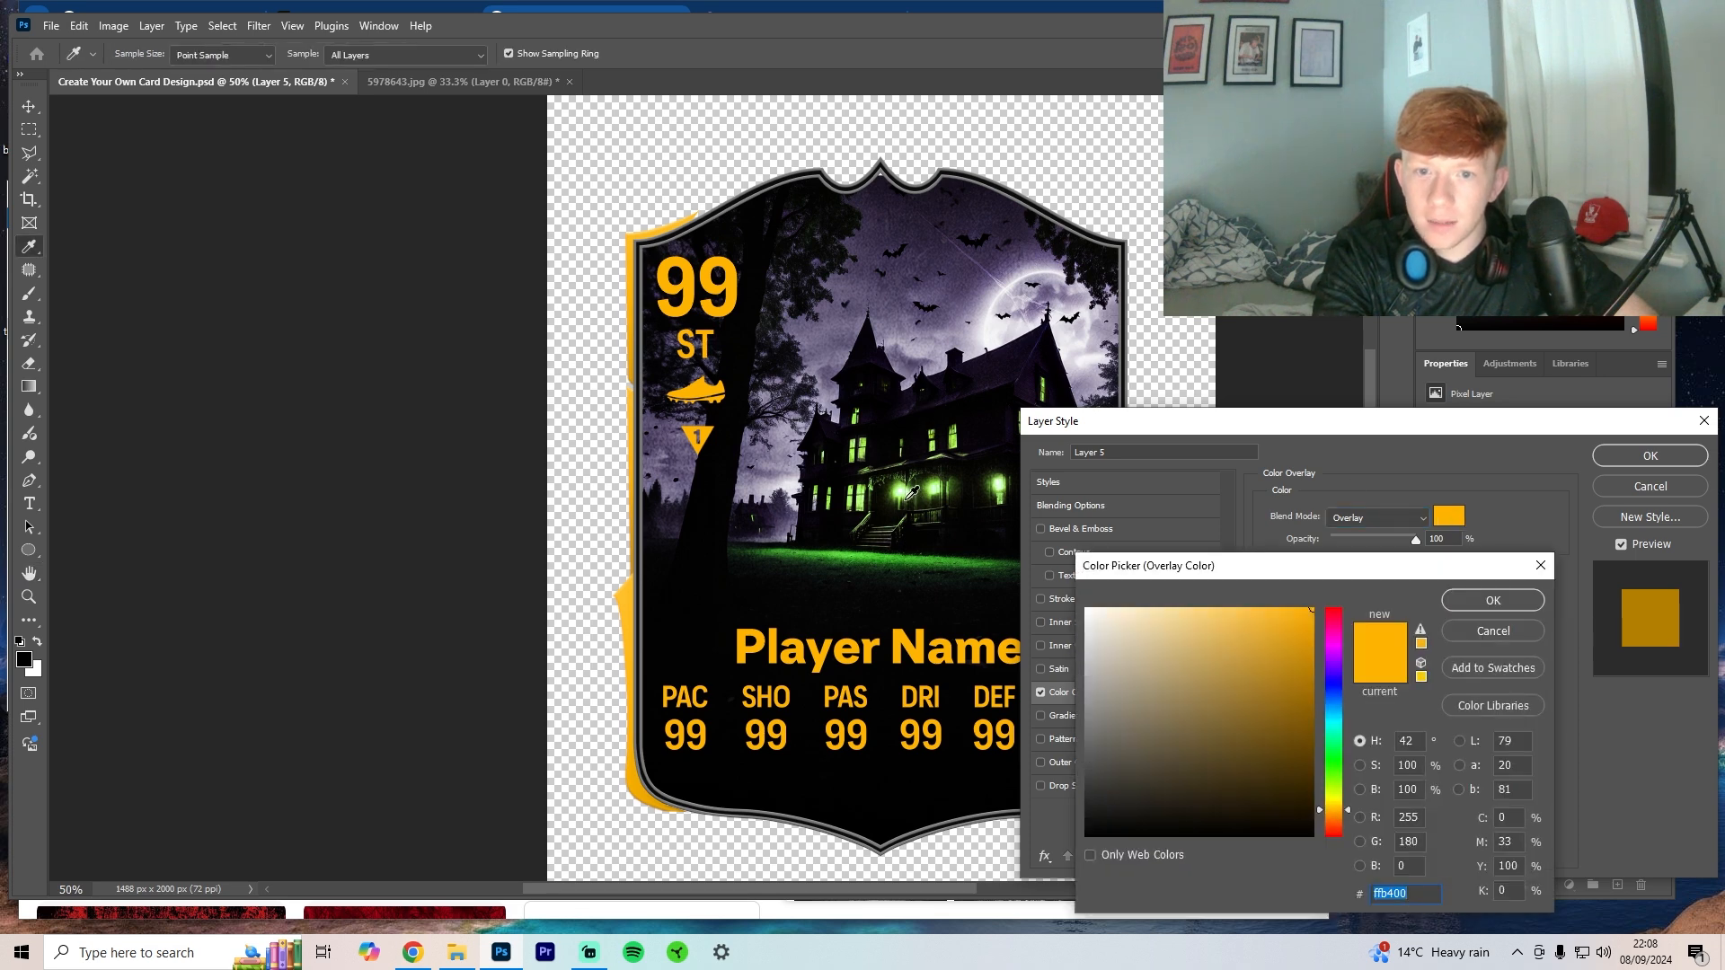
{"action": "left_click", "coordinate": [895, 551]}
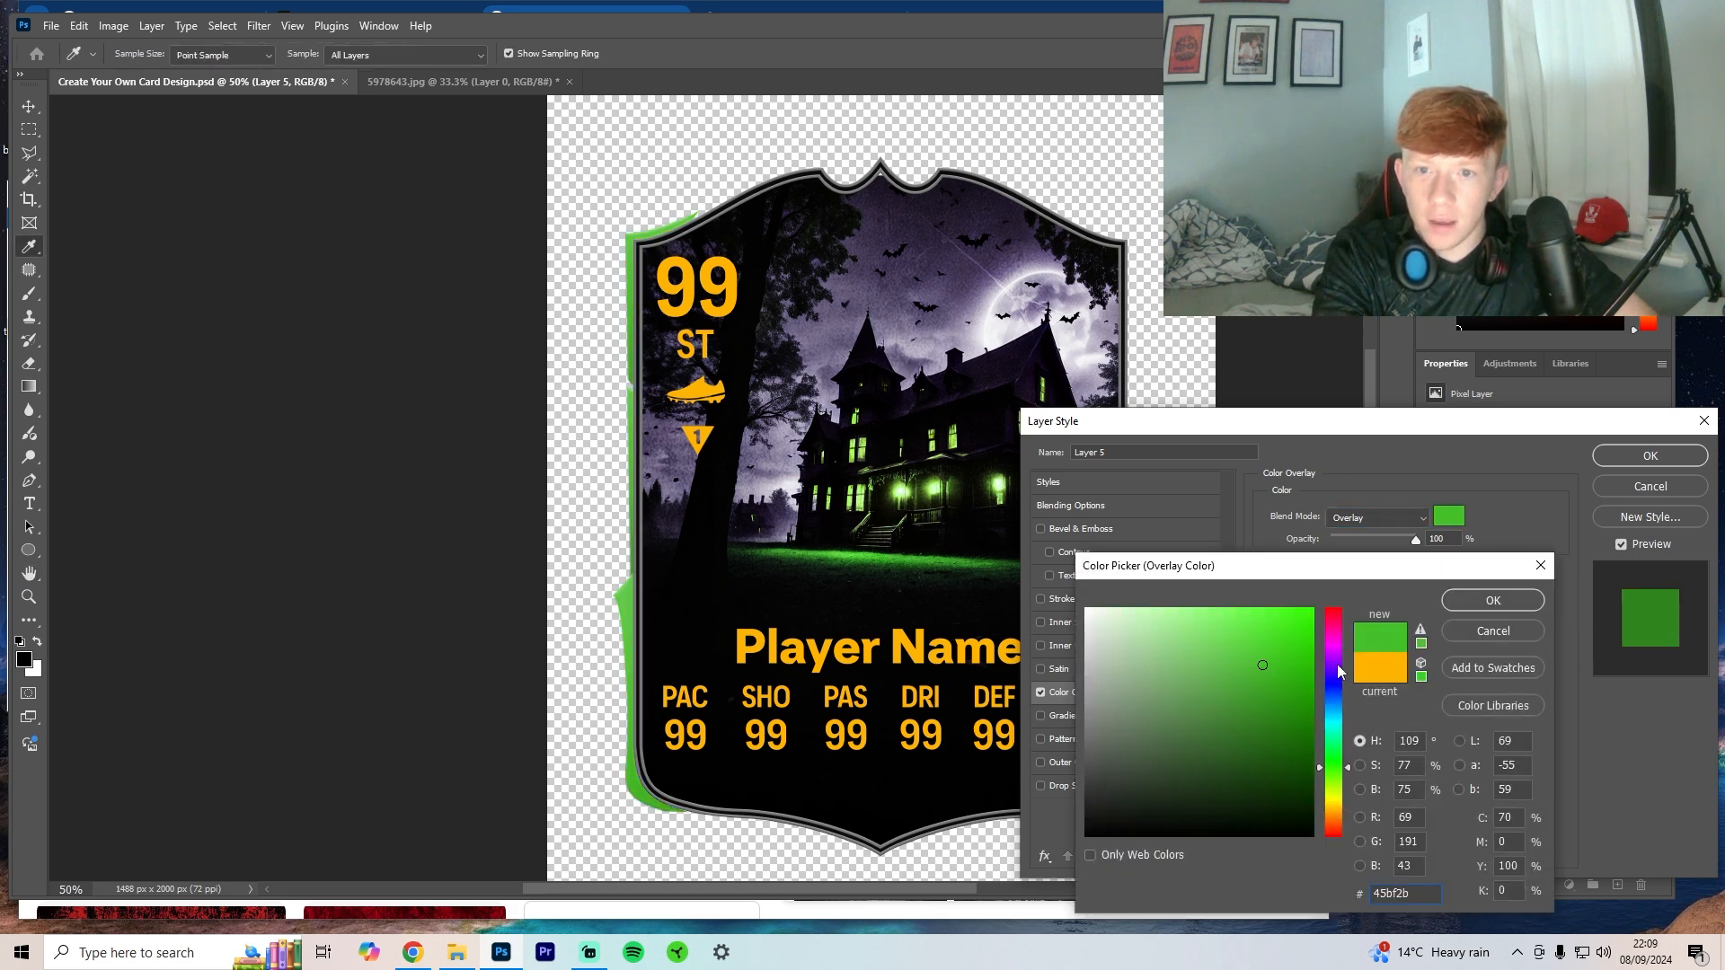
{"action": "left_click_drag", "start_coordinate": [1283, 643], "coordinate": [1381, 546]}
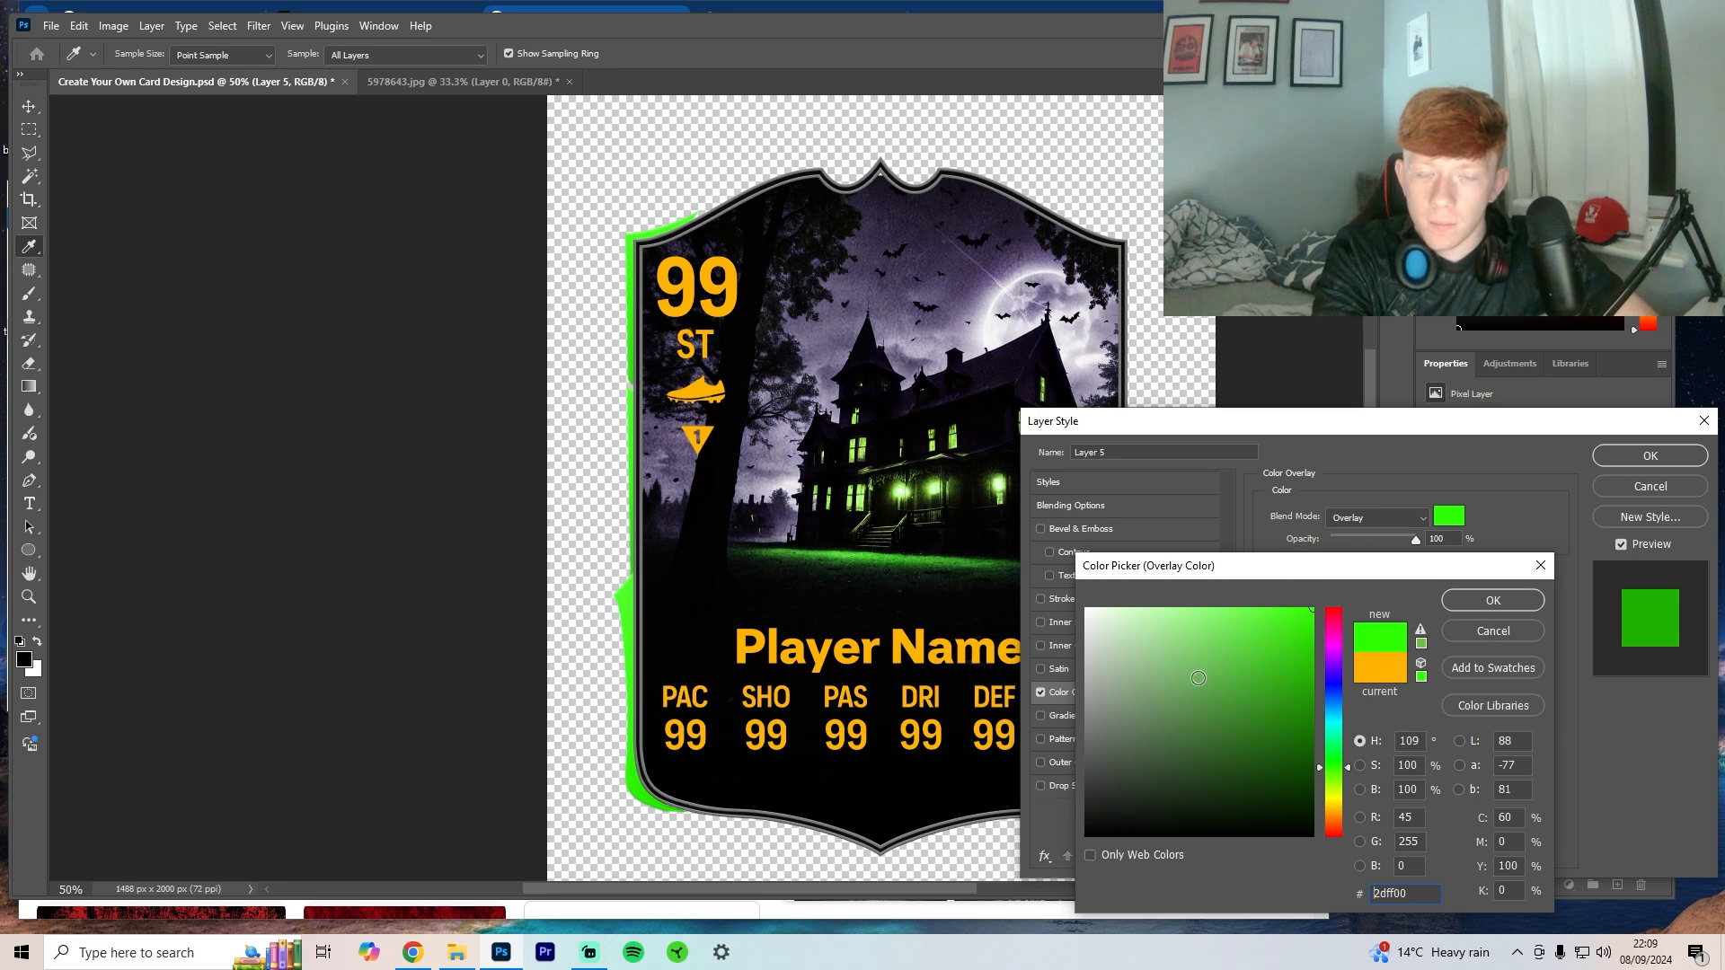
{"action": "left_click", "coordinate": [1380, 667]}
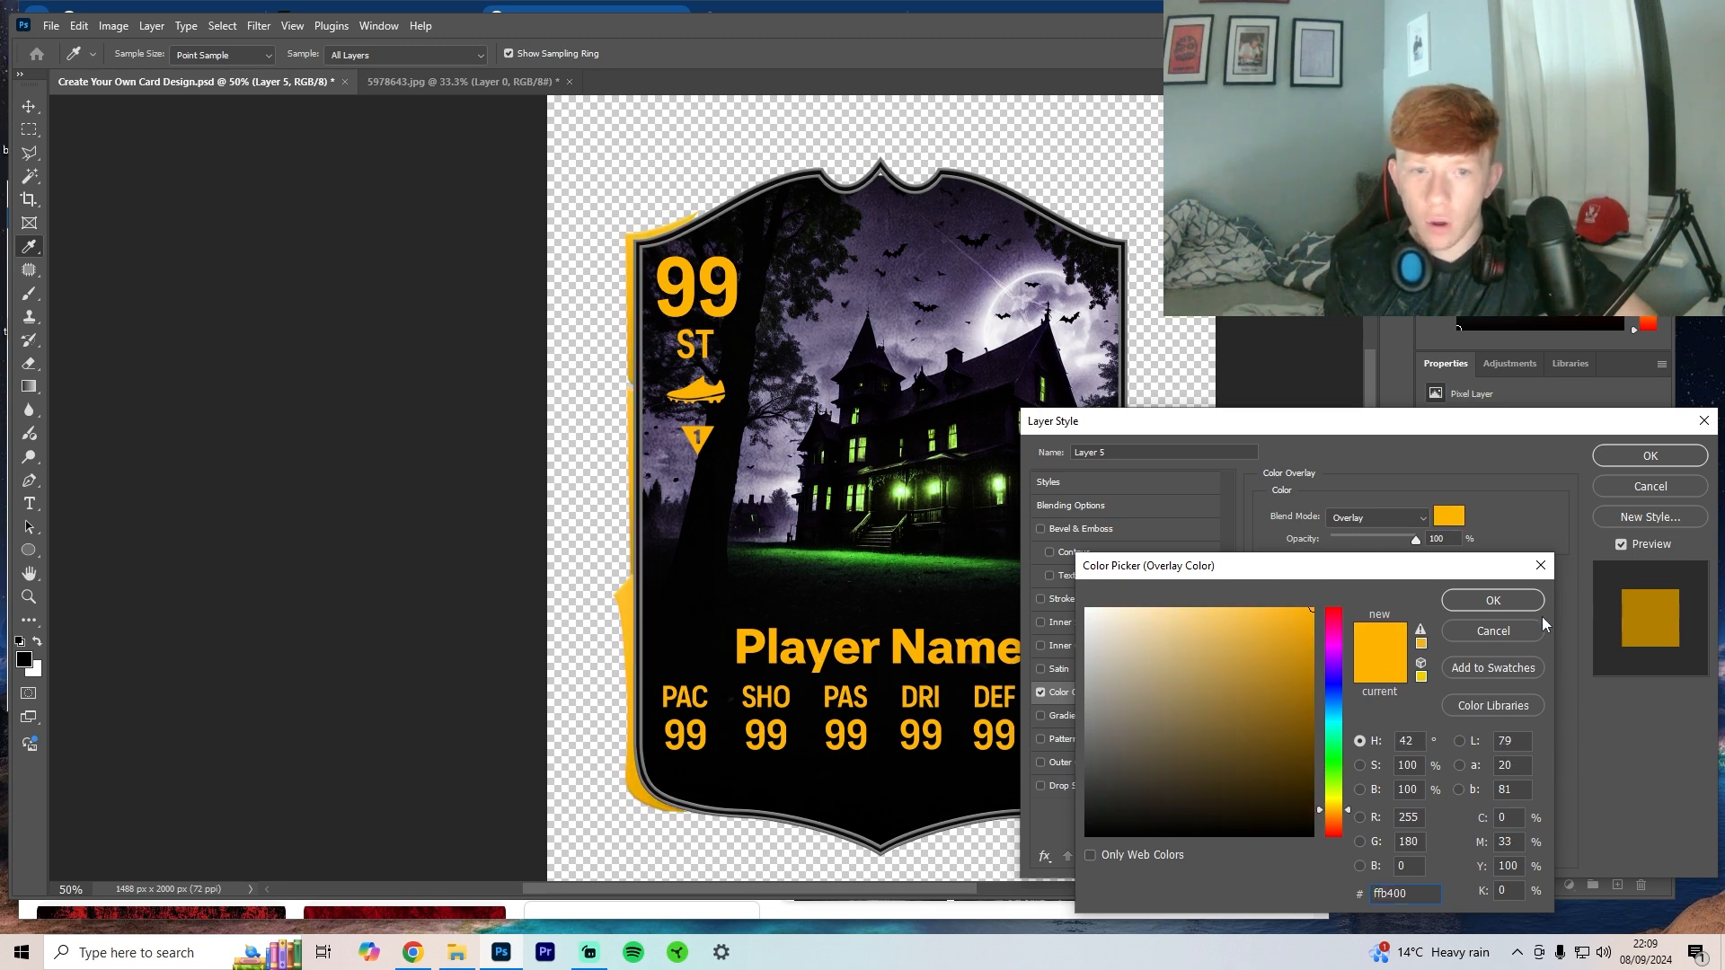
{"action": "left_click", "coordinate": [1492, 600]}
{"action": "key", "text": "Return"}
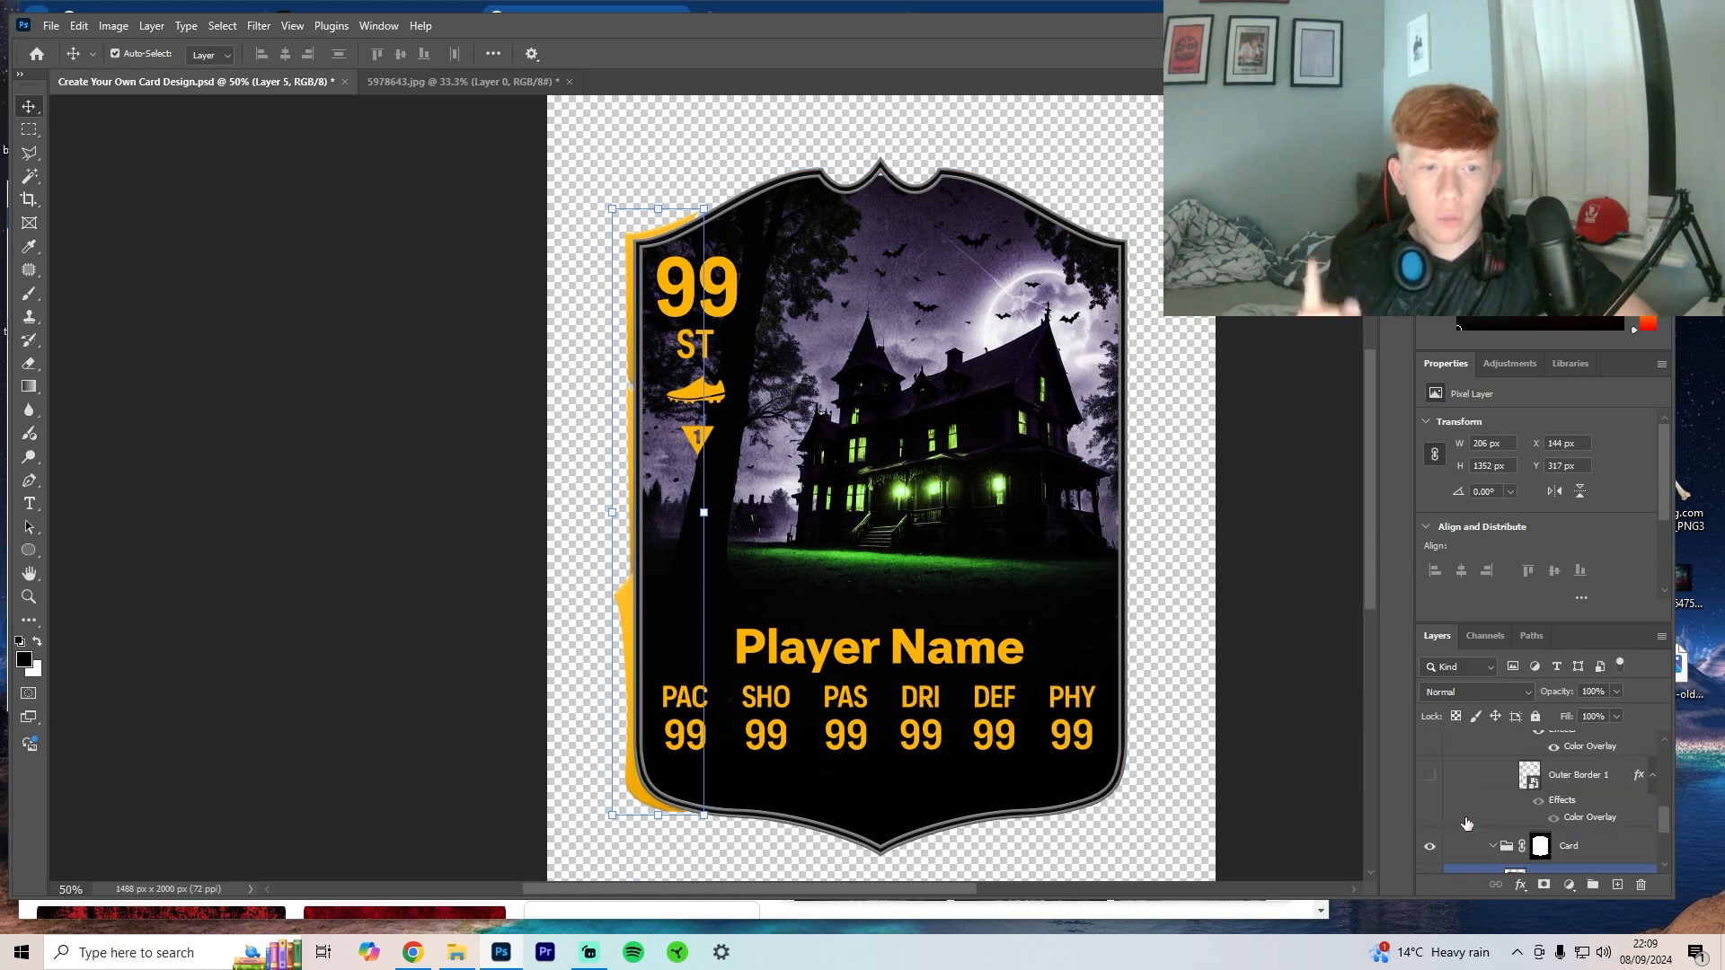
Step: Add a green Outer Glow to the player image on Layer 2
{"action": "left_click", "coordinate": [1499, 779]}
{"action": "right_click", "coordinate": [1499, 783]}
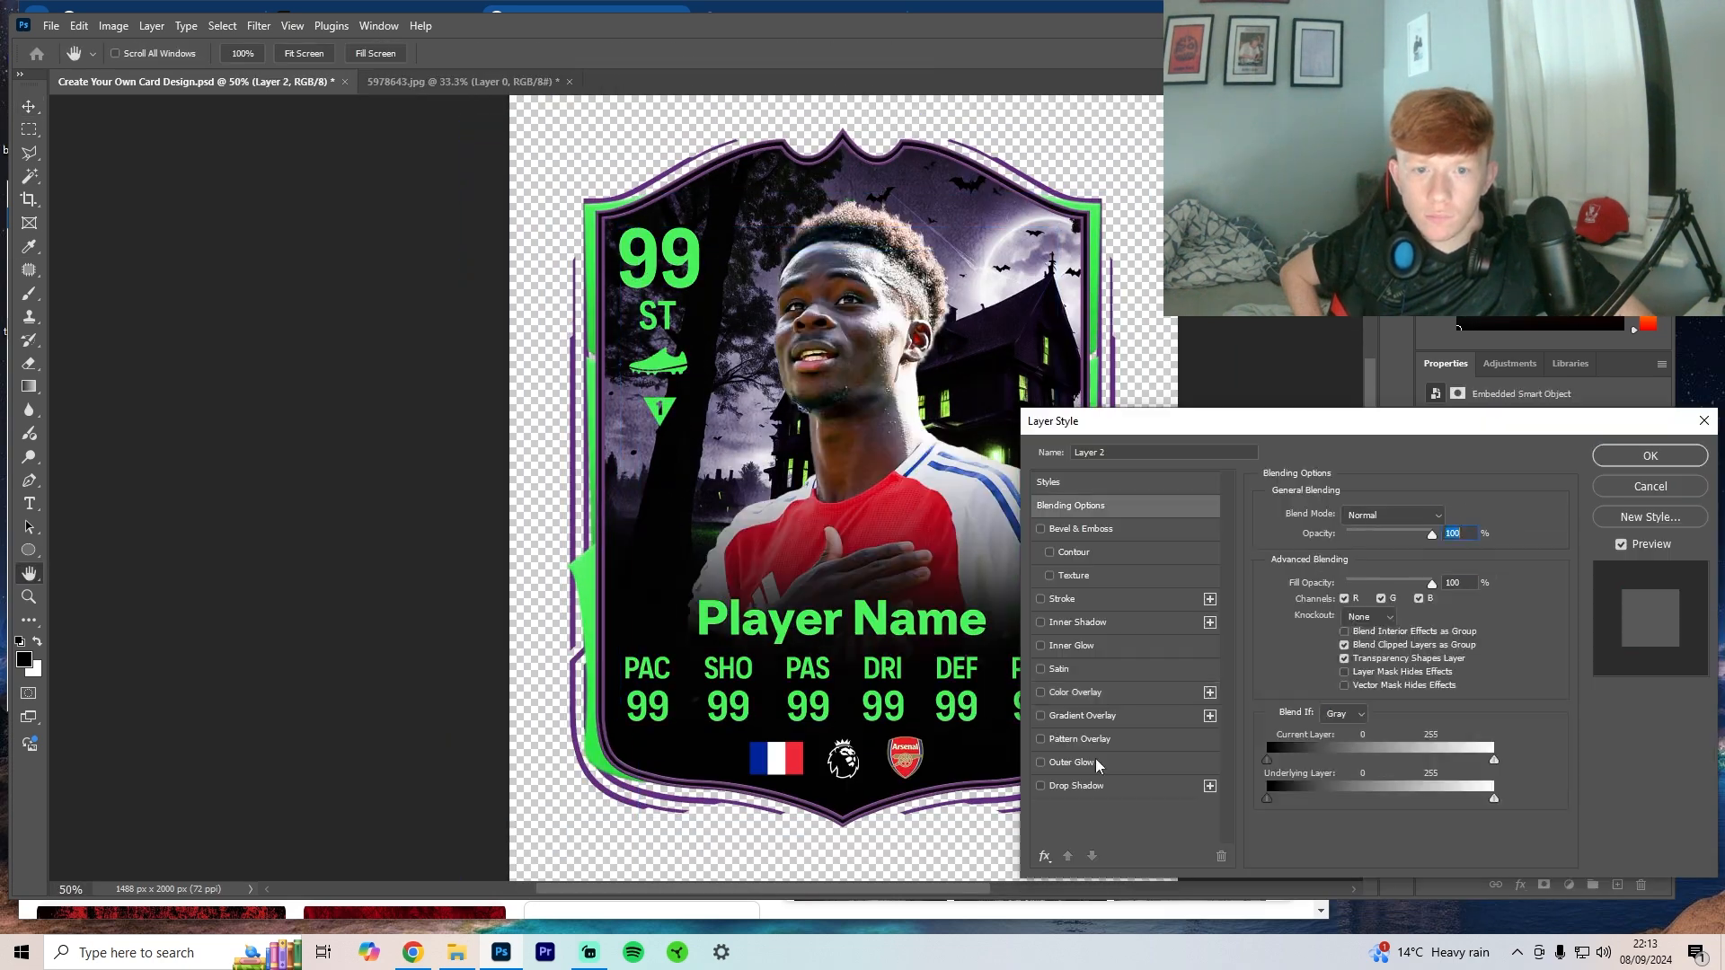
{"action": "left_click", "coordinate": [1072, 762]}
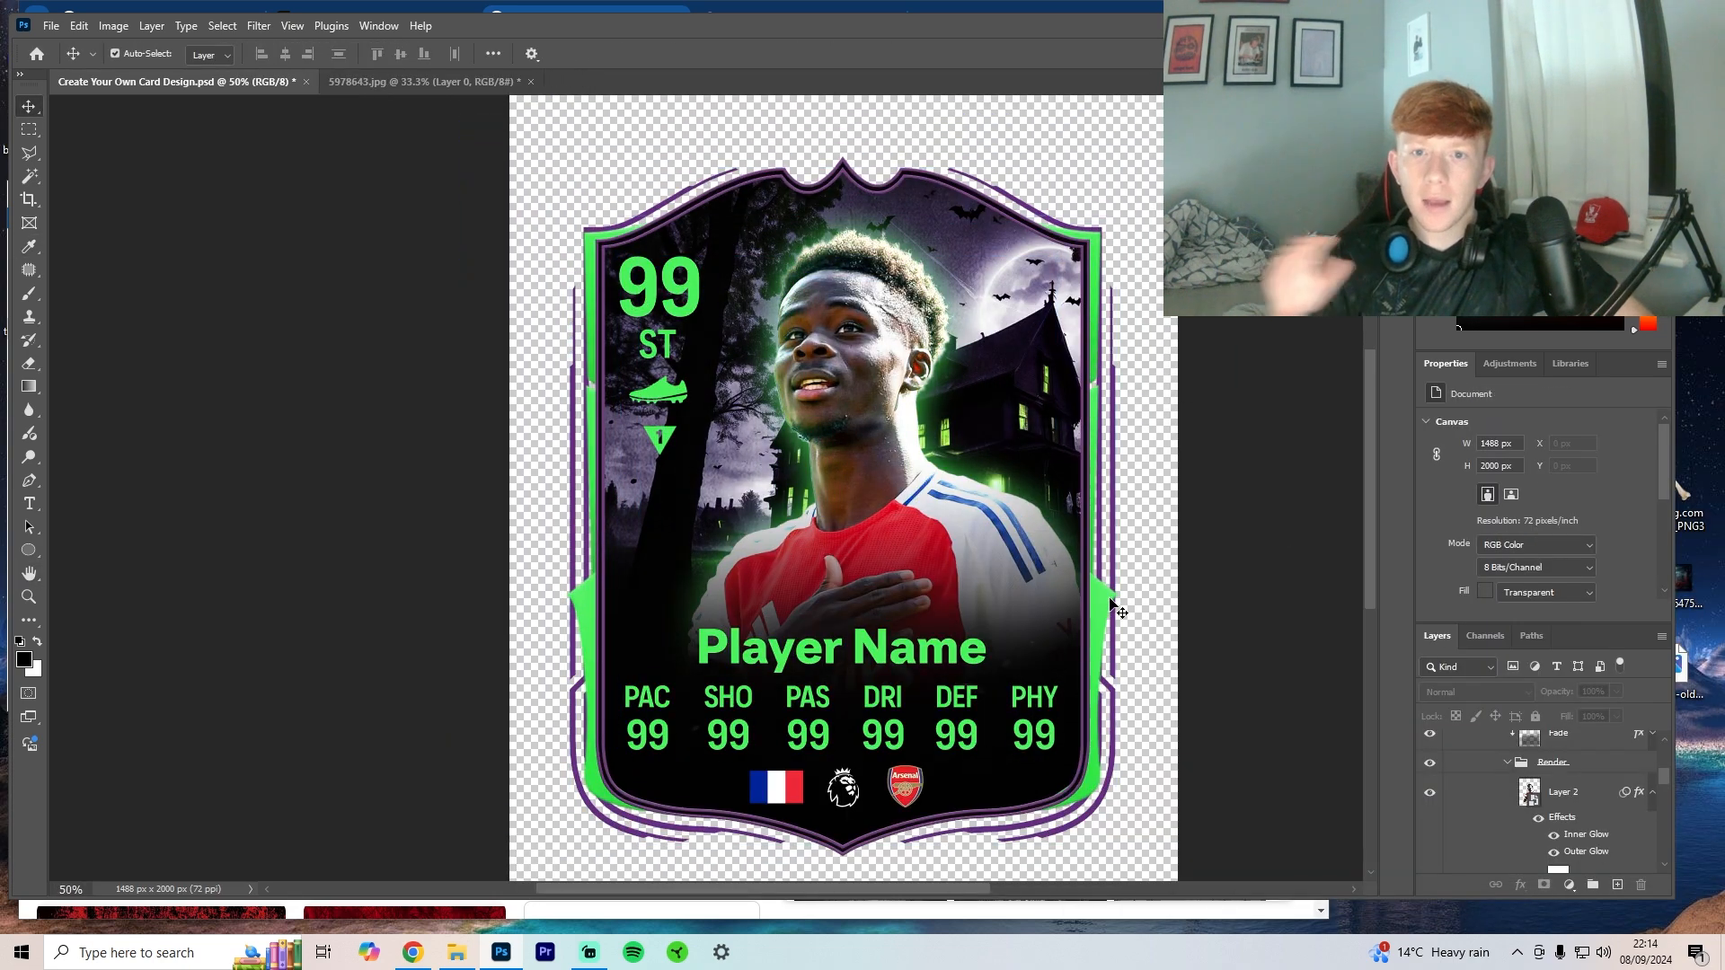
Step: Toggle the cobweb Layer 4's visibility to compare its effect, and set its blend mode to Linear Dodge (Add)
{"action": "scroll", "coordinate": [1544, 804], "scroll_direction": "down", "scroll_amount": 5}
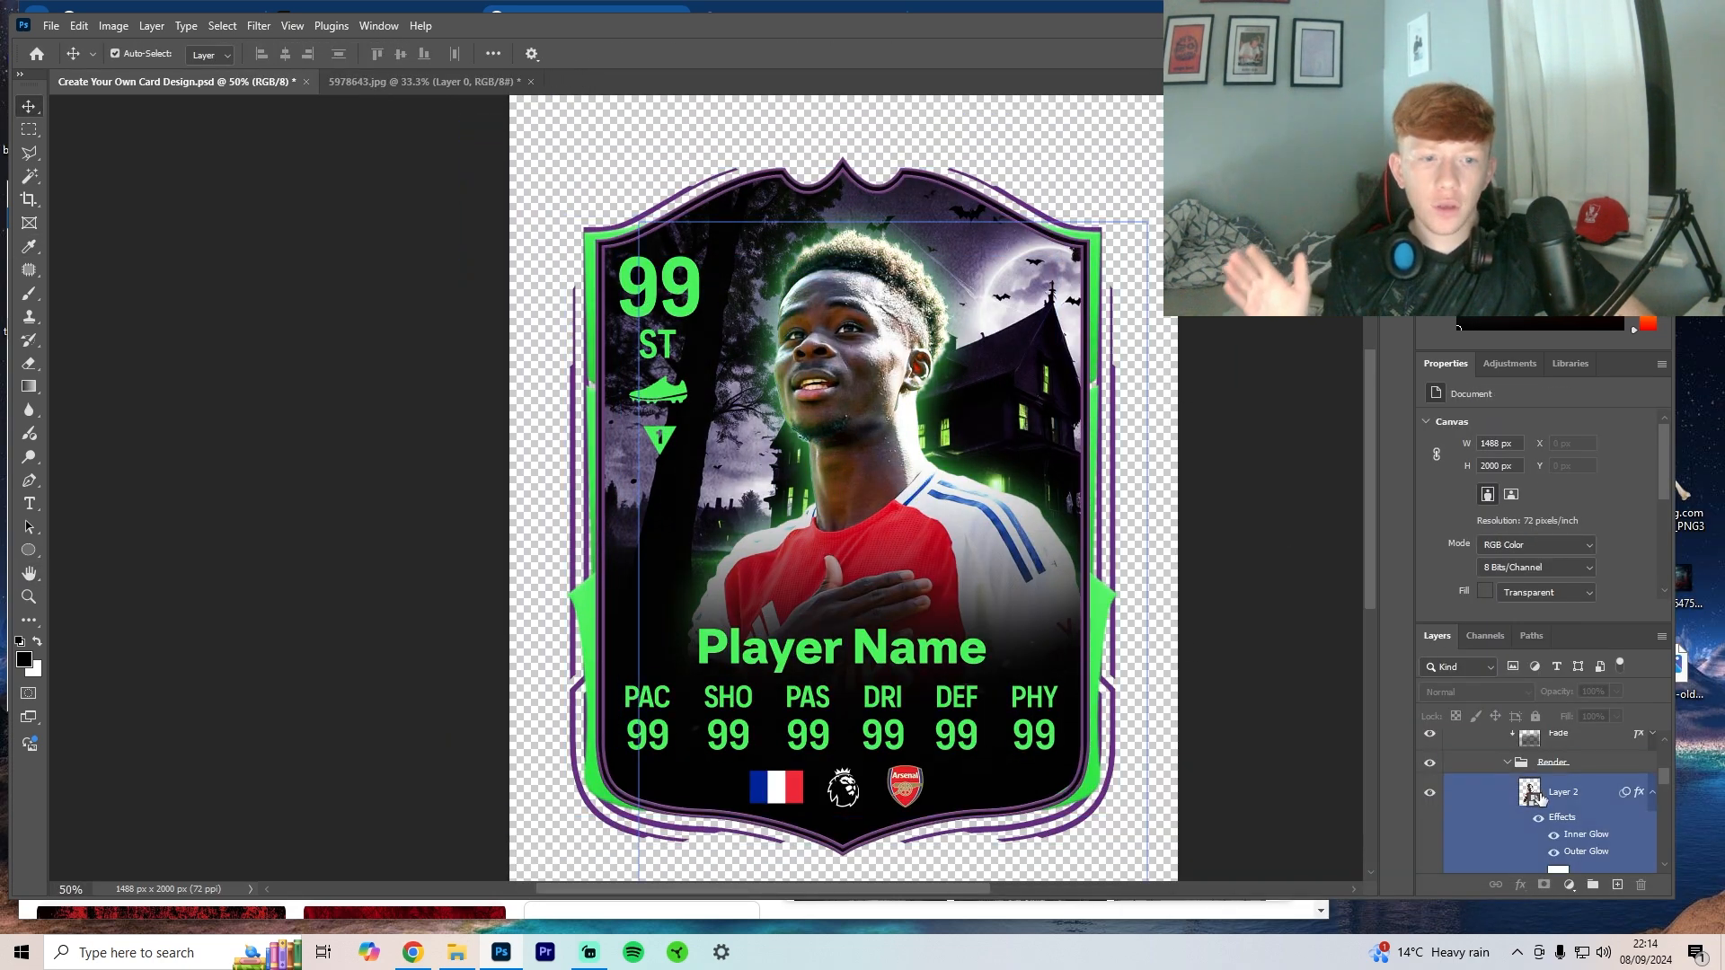
{"action": "scroll", "coordinate": [1544, 804], "scroll_direction": "down", "scroll_amount": 5}
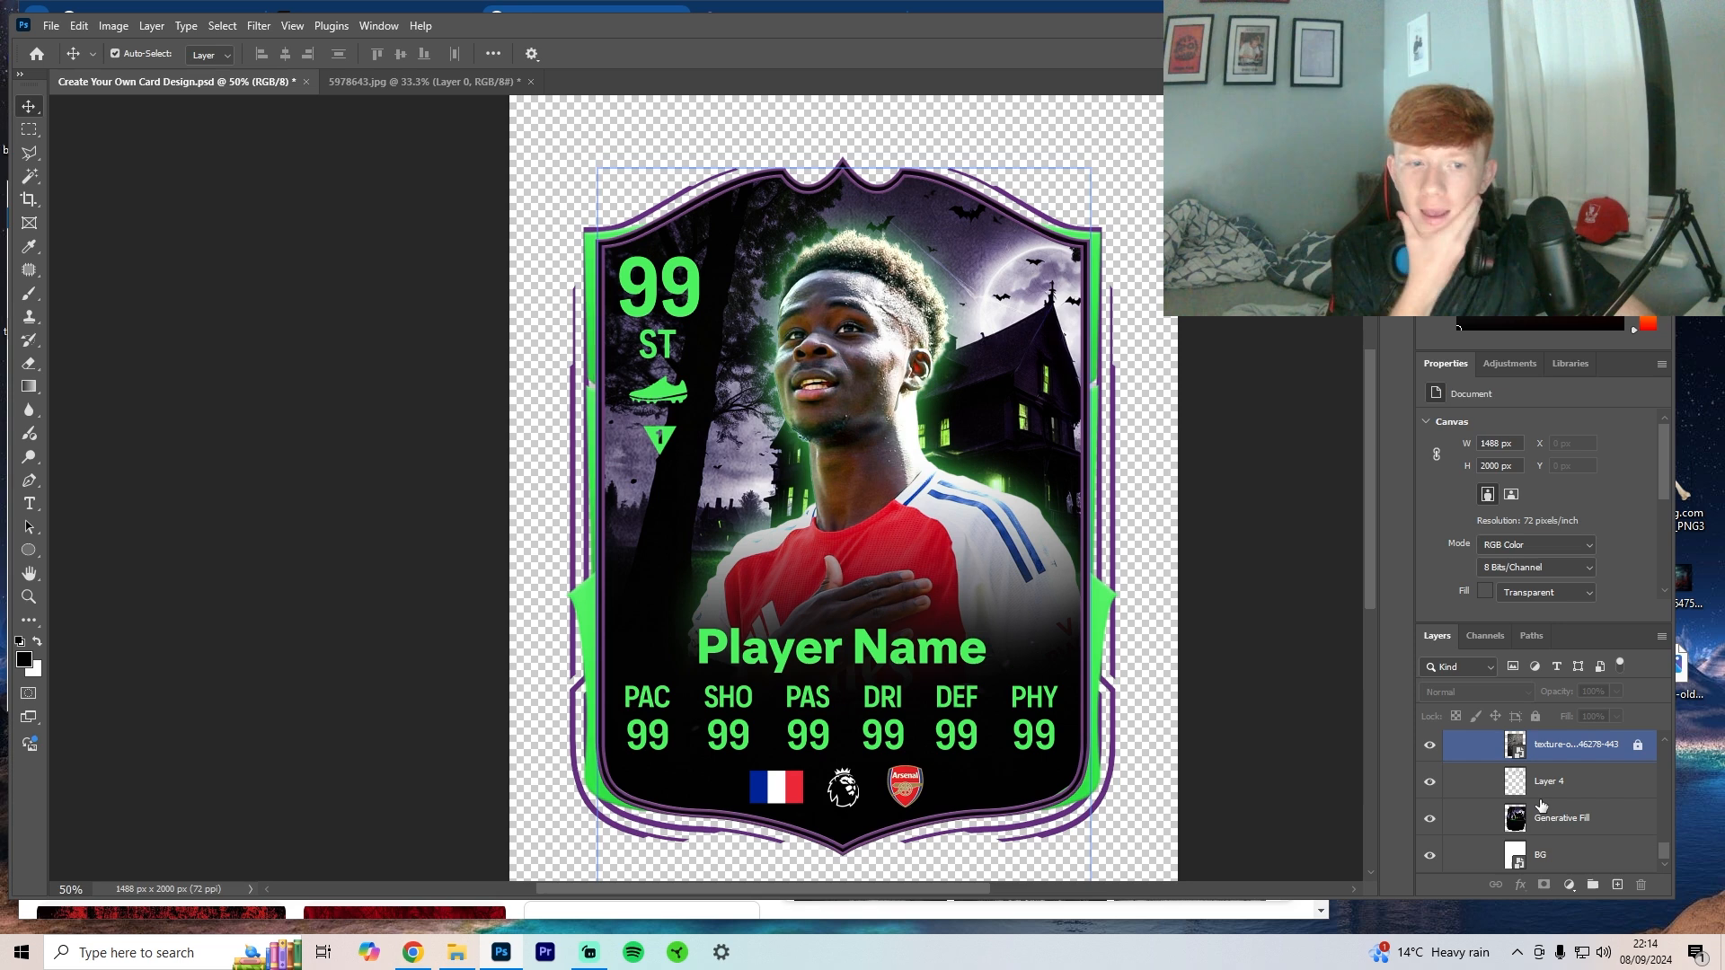
{"action": "left_click", "coordinate": [1548, 782]}
{"action": "left_click", "coordinate": [1432, 782]}
{"action": "left_click", "coordinate": [1431, 783]}
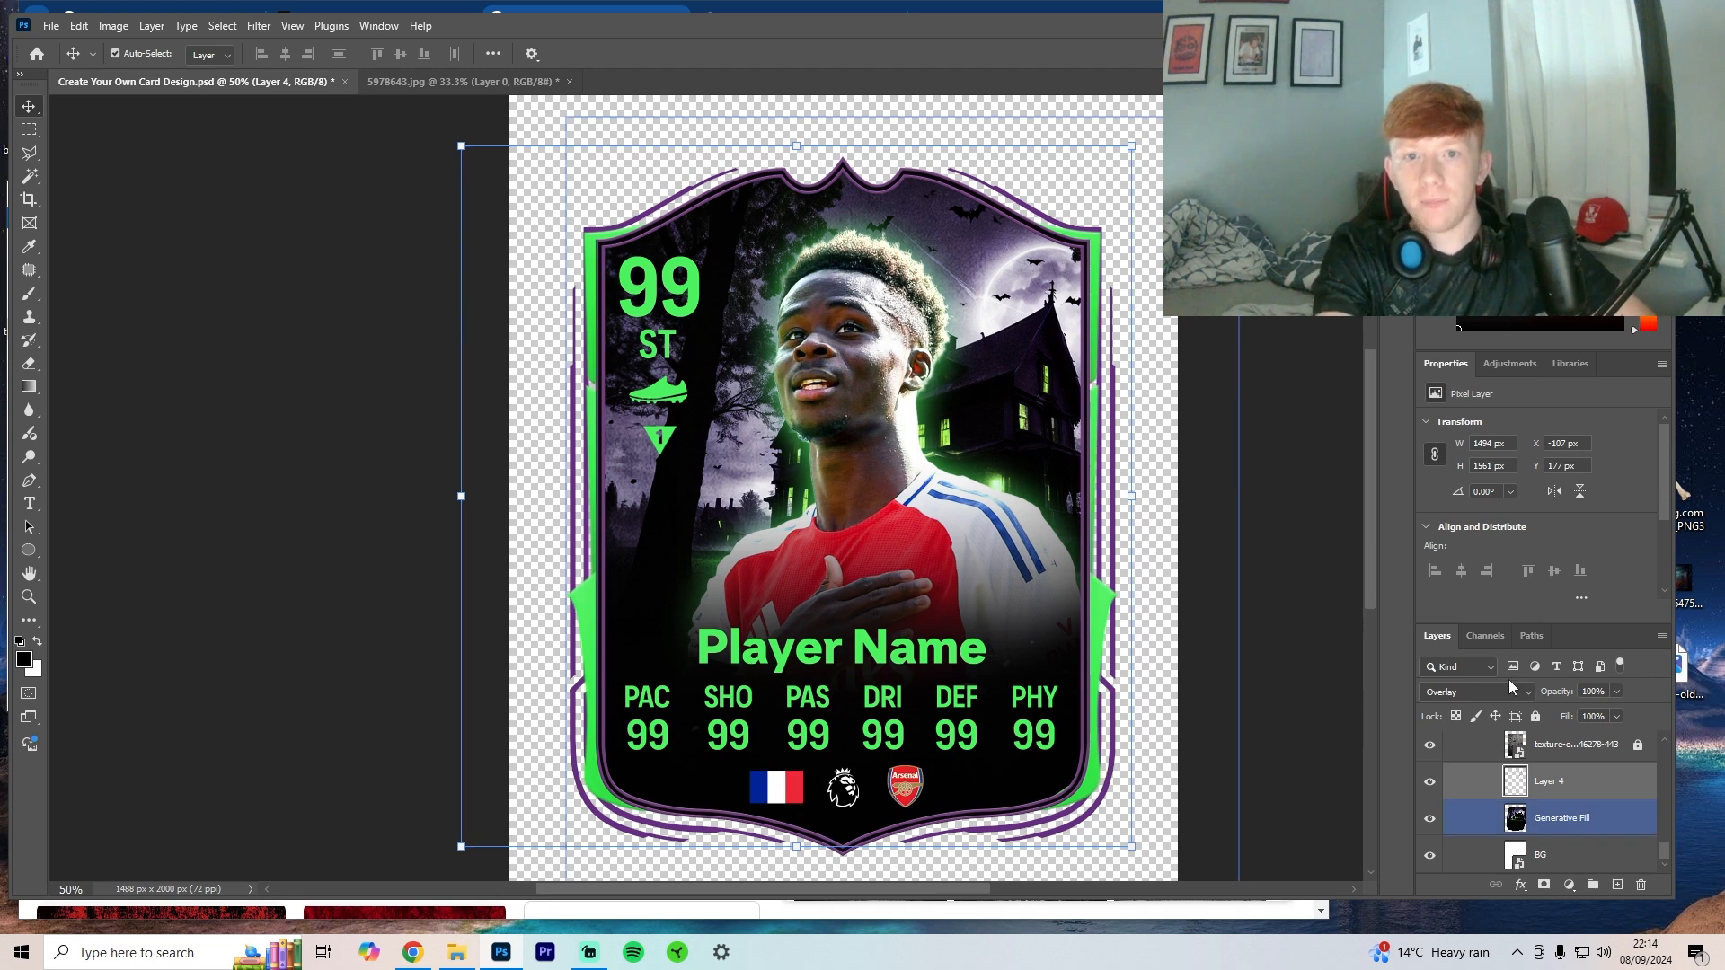
{"action": "left_click", "coordinate": [1477, 692]}
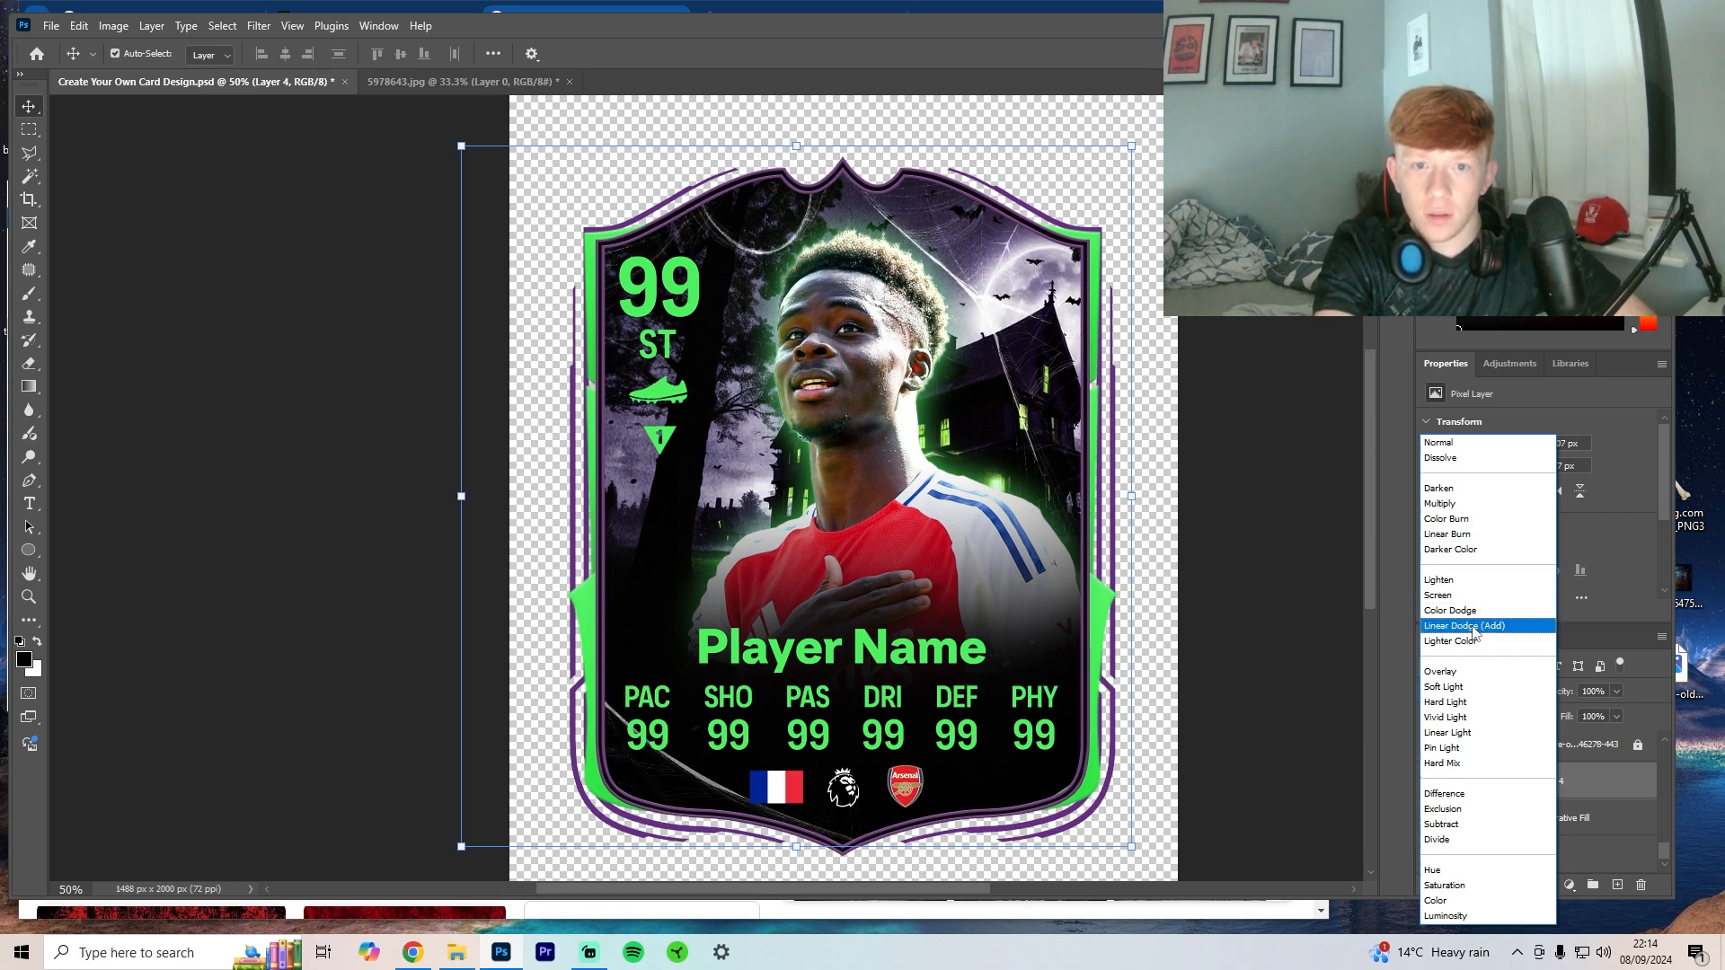
{"action": "left_click", "coordinate": [1474, 627]}
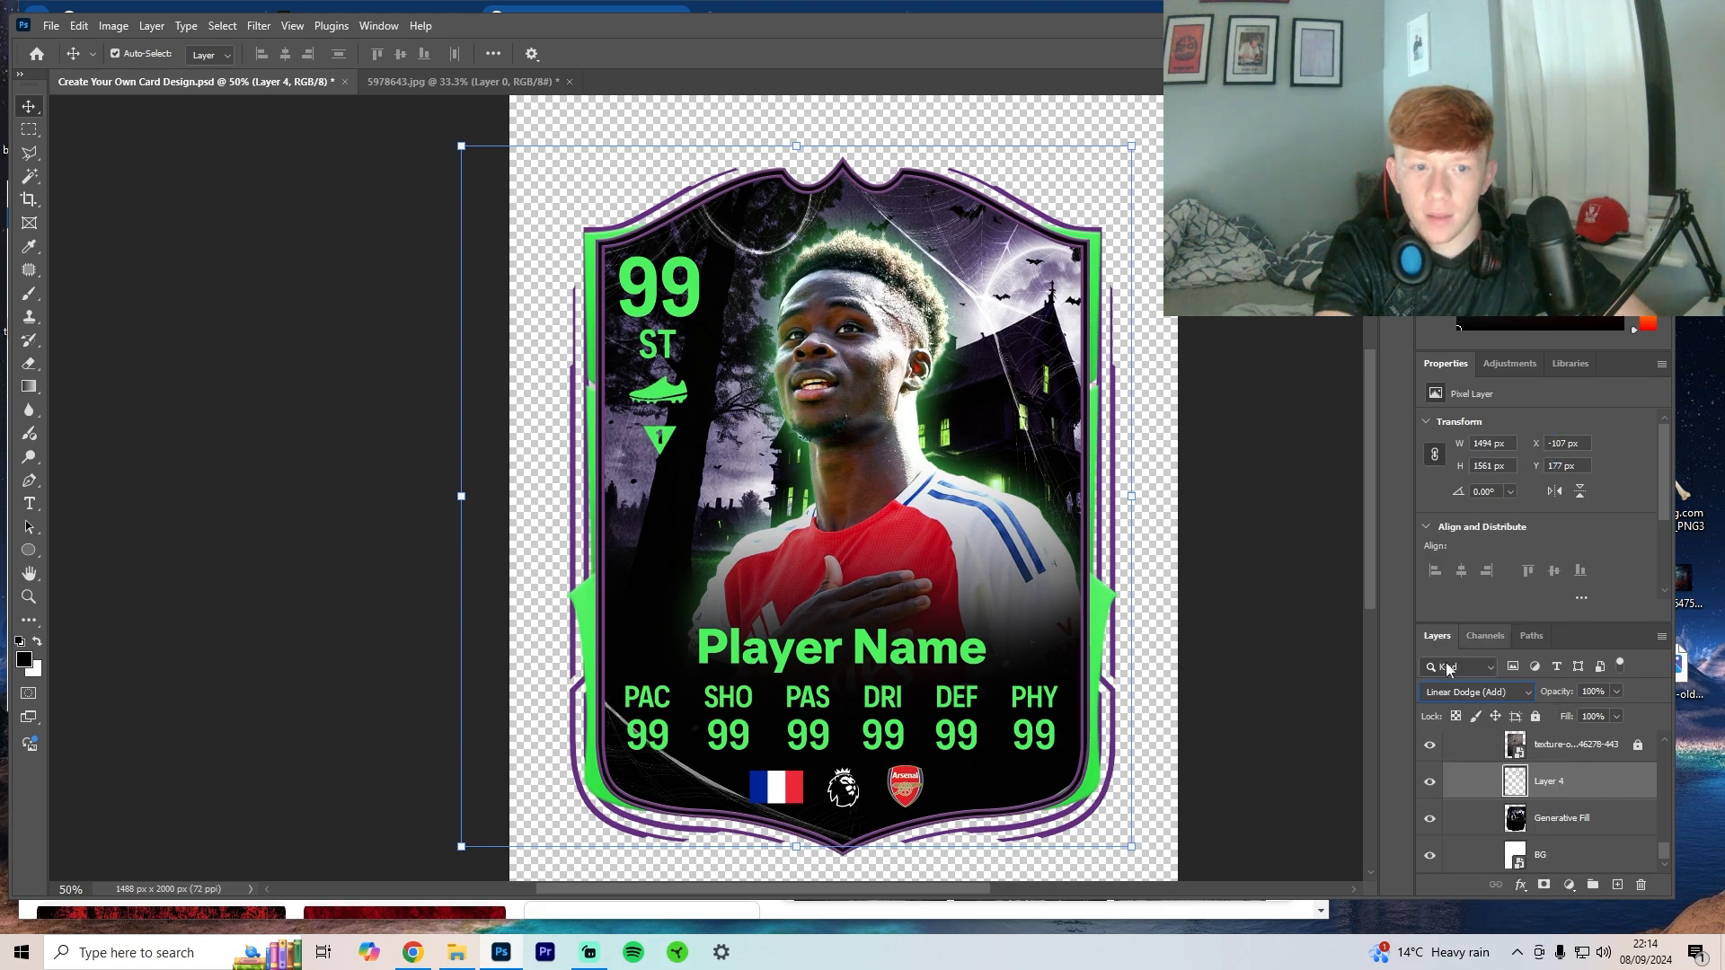
Step: Isolate the cobweb strand in the card's lower-left corner on its own layer, and reduce that layer's opacity to 27%
{"action": "key", "text": "l"}
{"action": "left_click", "coordinate": [550, 642]}
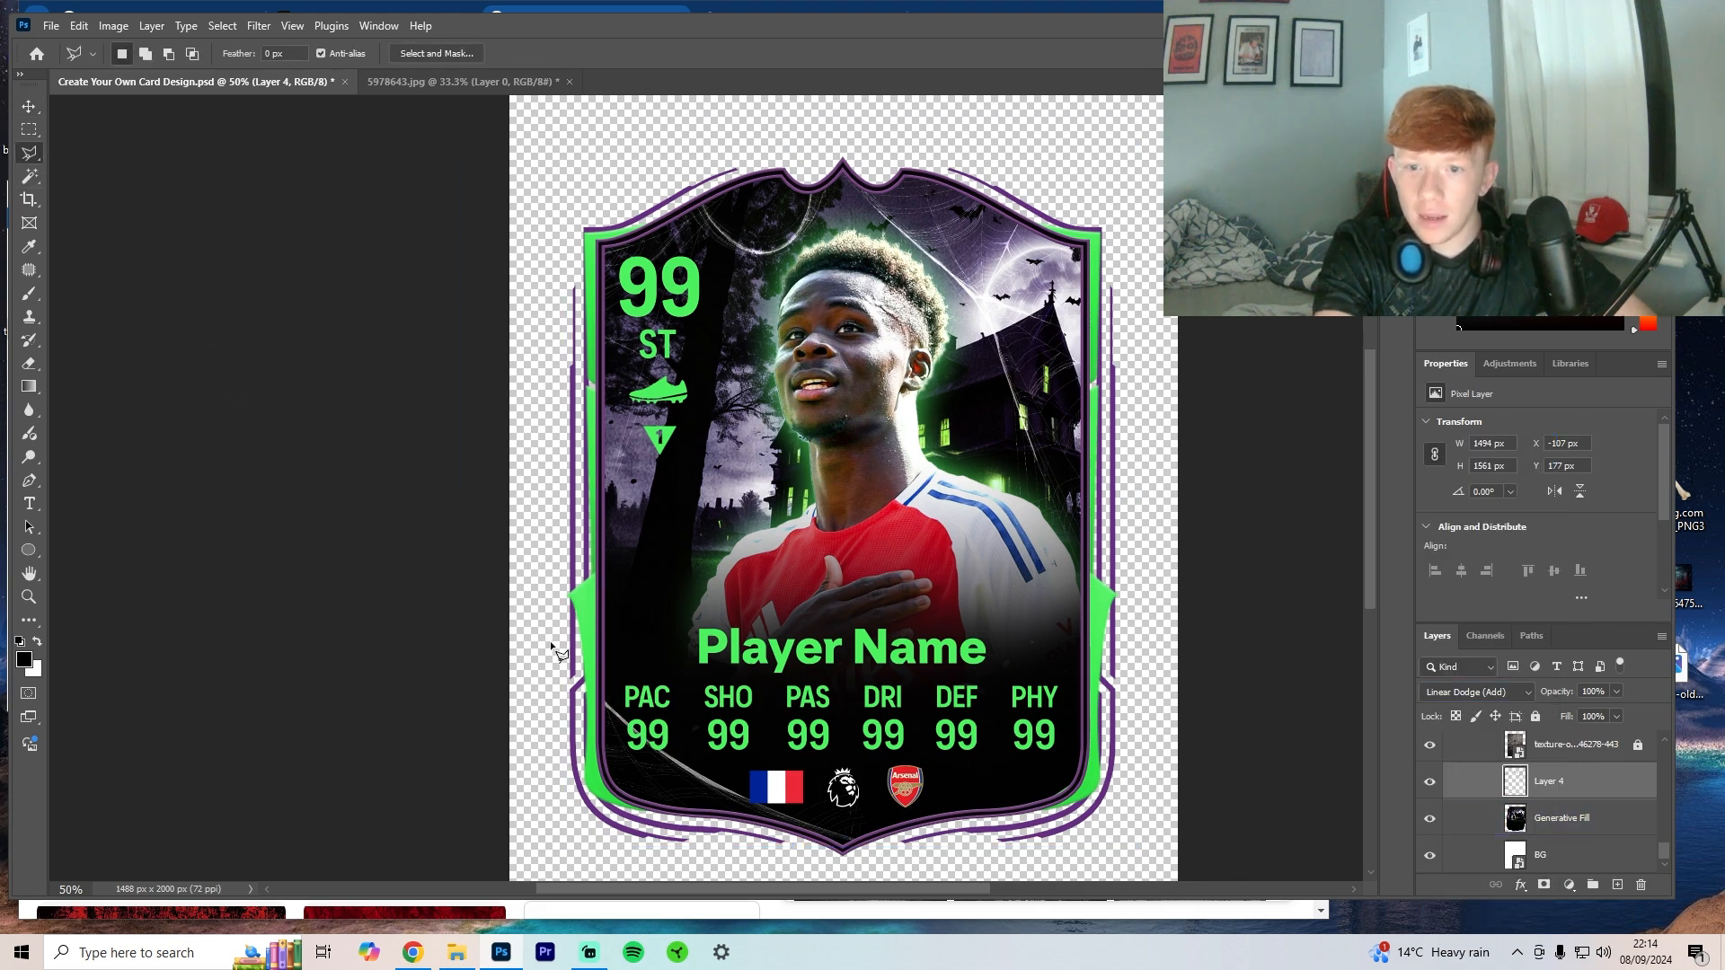
{"action": "left_click", "coordinate": [866, 814]}
{"action": "left_click", "coordinate": [894, 869]}
{"action": "left_click", "coordinate": [607, 832]}
{"action": "double_click", "coordinate": [545, 697]}
{"action": "right_click", "coordinate": [647, 741]}
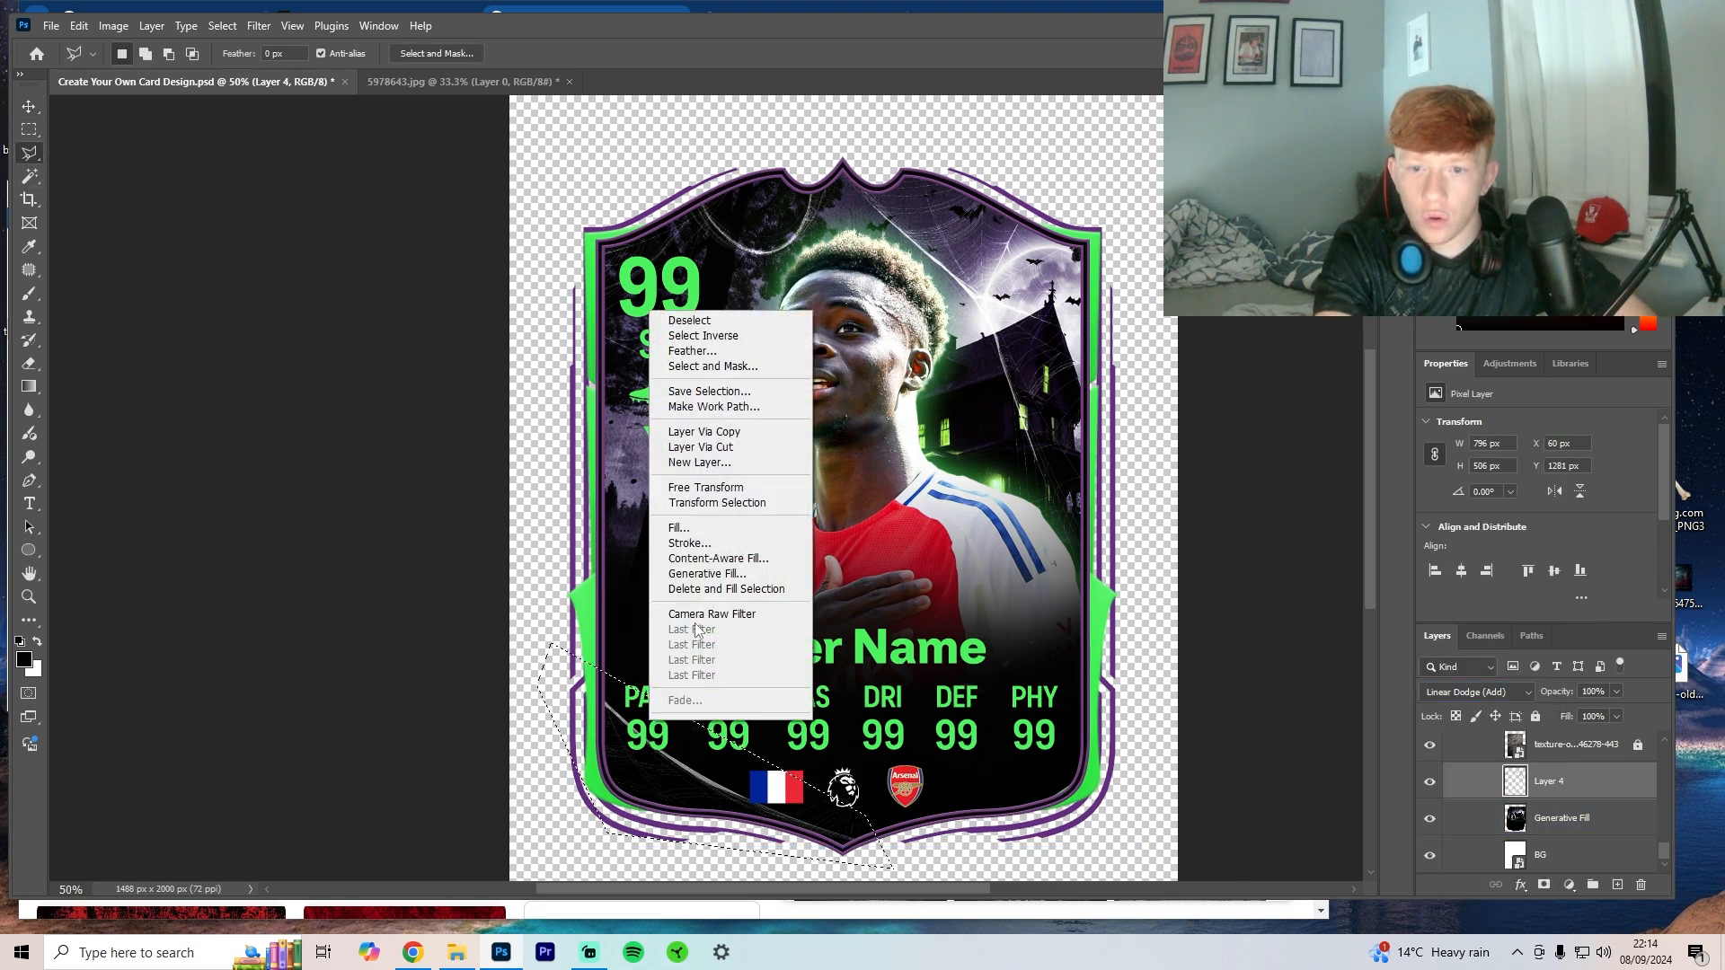
{"action": "left_click", "coordinate": [701, 436]}
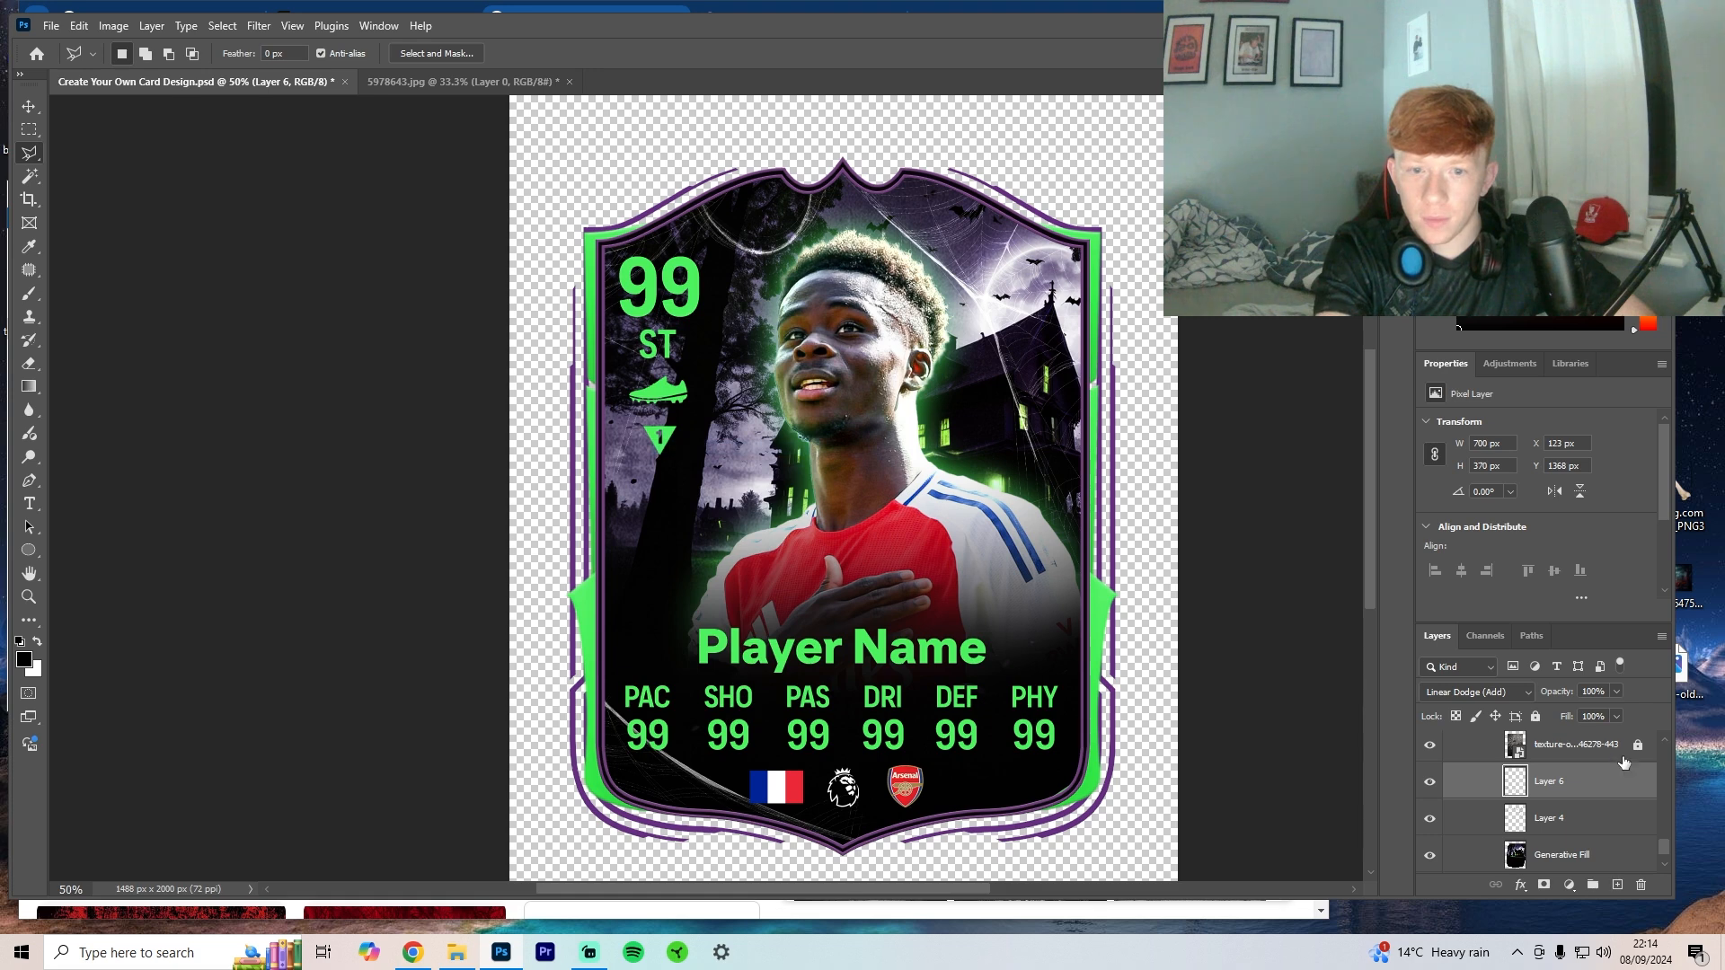
{"action": "left_click", "coordinate": [1617, 692]}
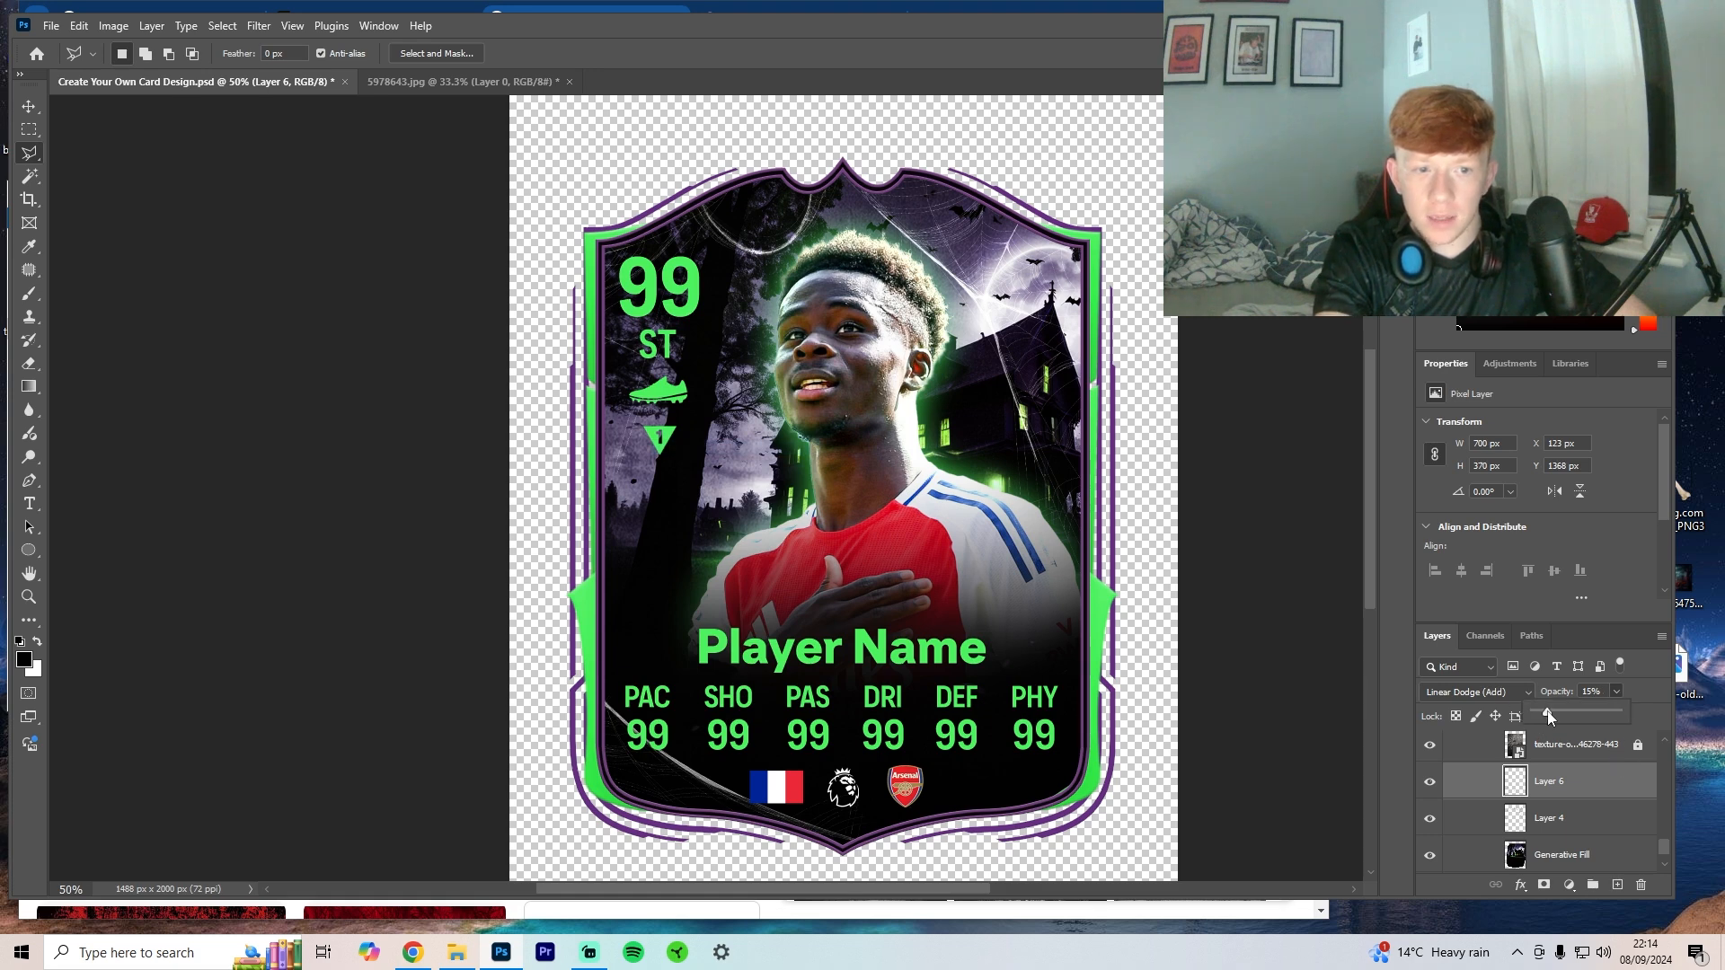
{"action": "left_click_drag", "start_coordinate": [1622, 711], "coordinate": [1551, 710]}
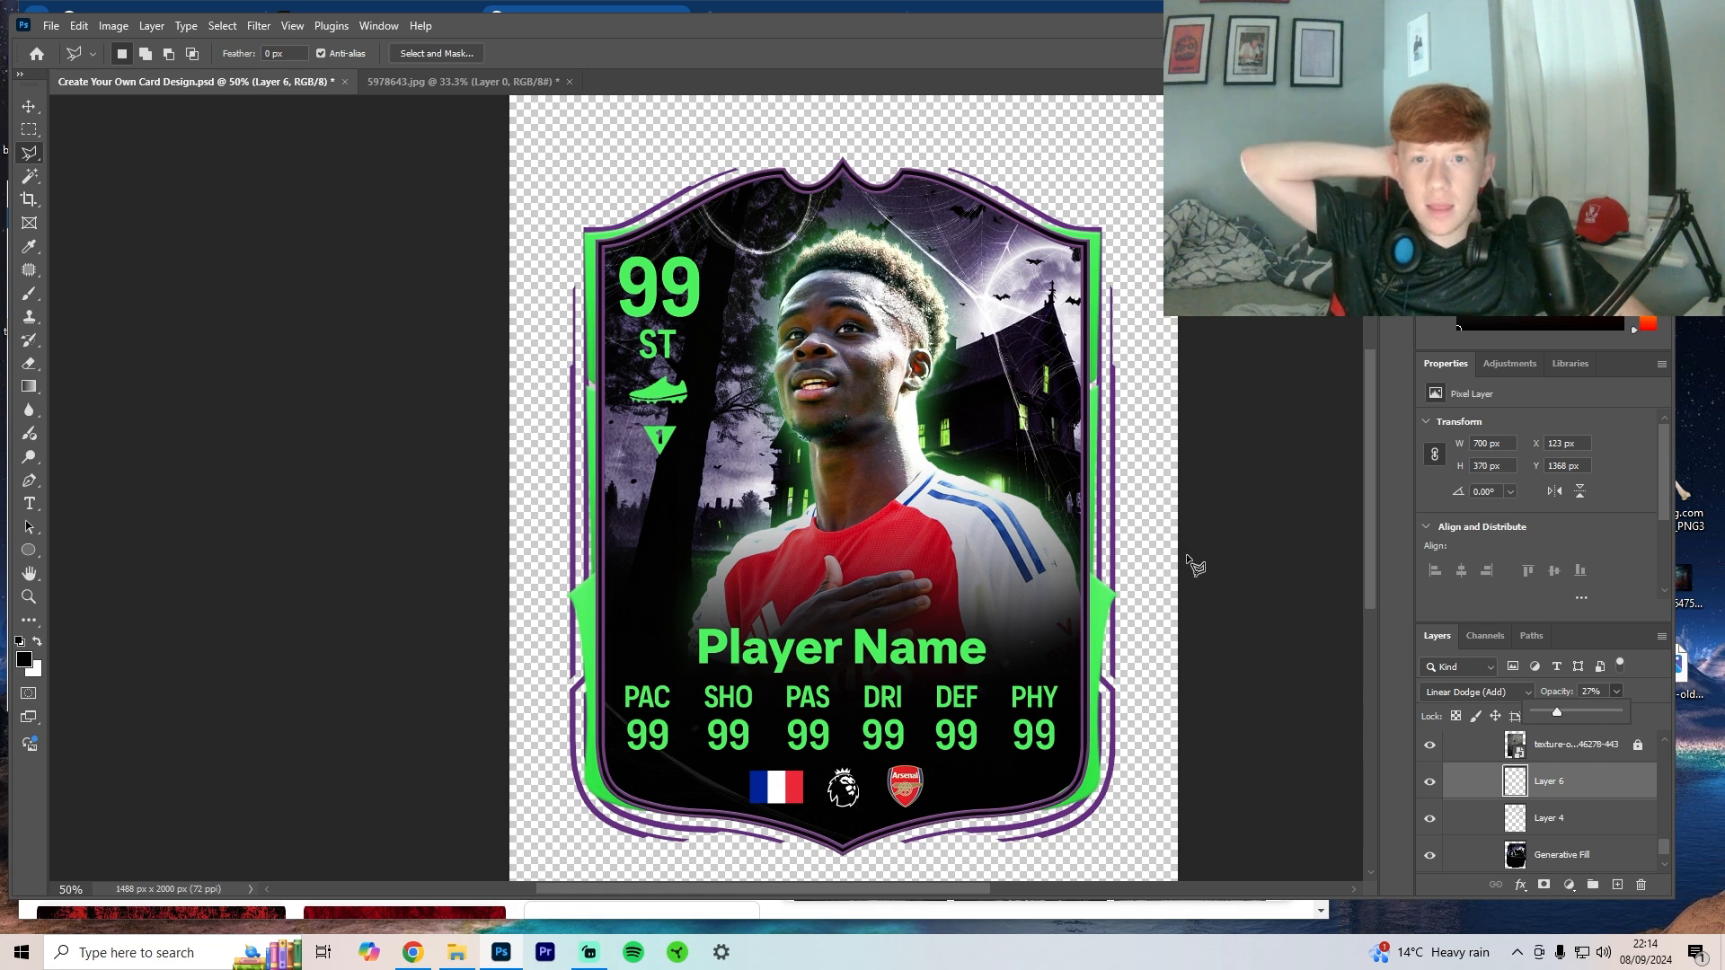
Step: Reduce the cobweb Layer 4's opacity to 71%
{"action": "left_click", "coordinate": [1592, 825]}
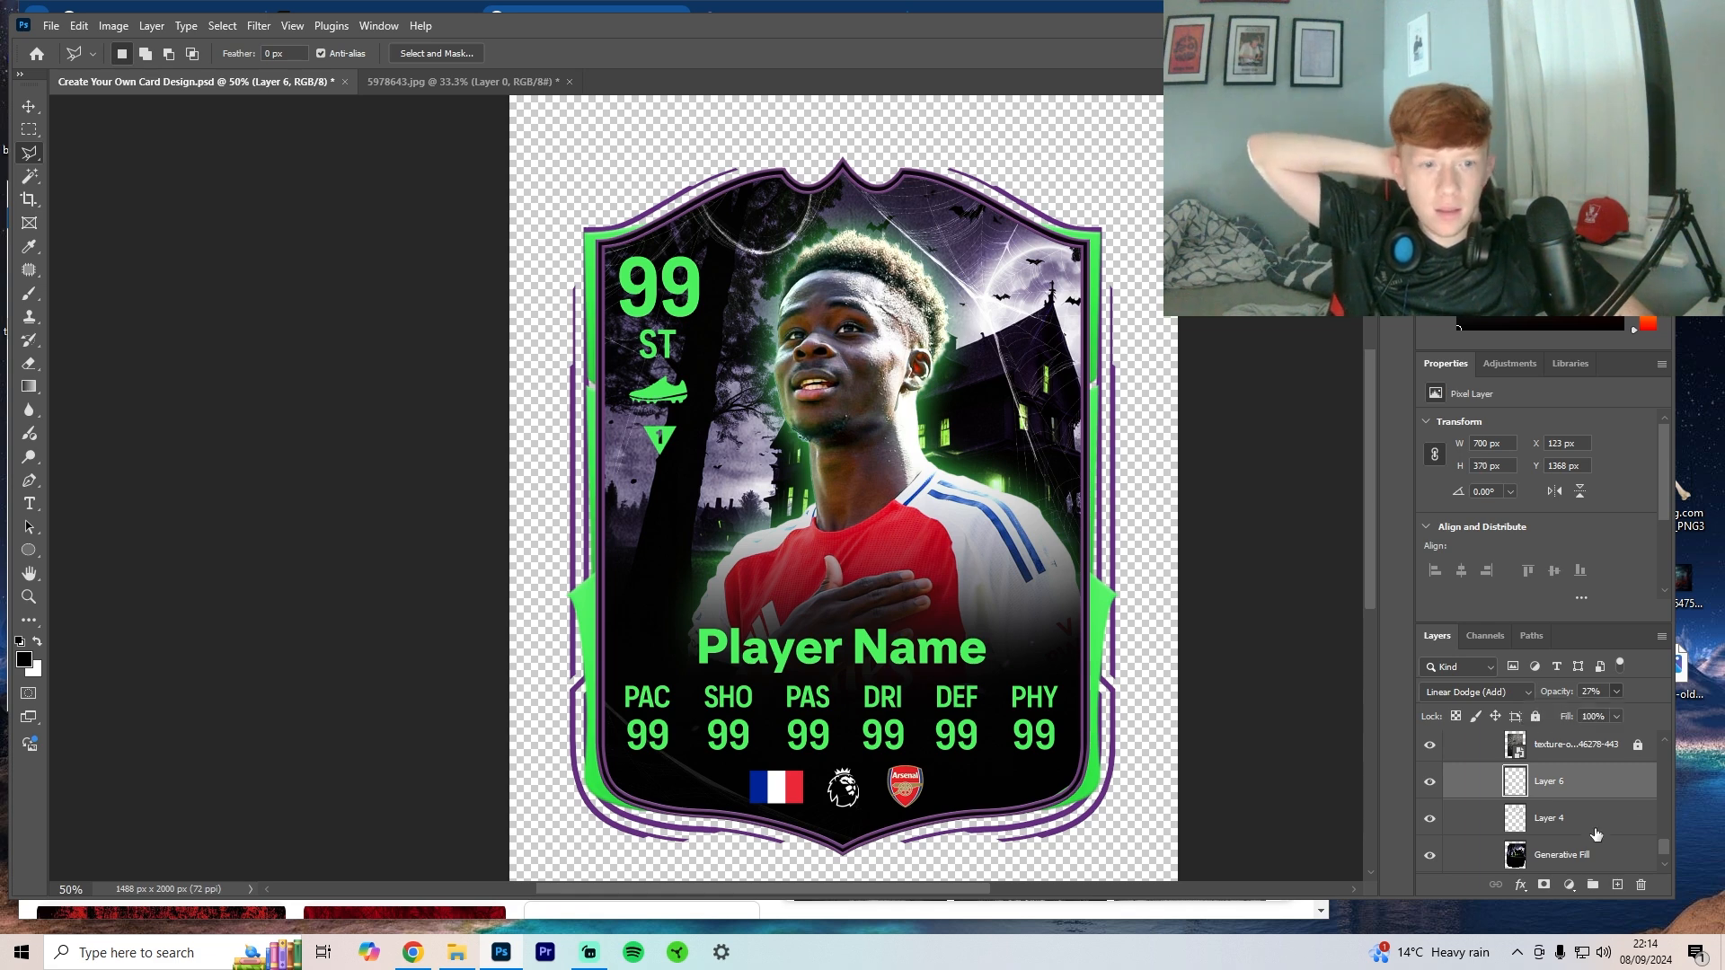
{"action": "left_click", "coordinate": [1616, 692]}
{"action": "left_click", "coordinate": [1595, 715]}
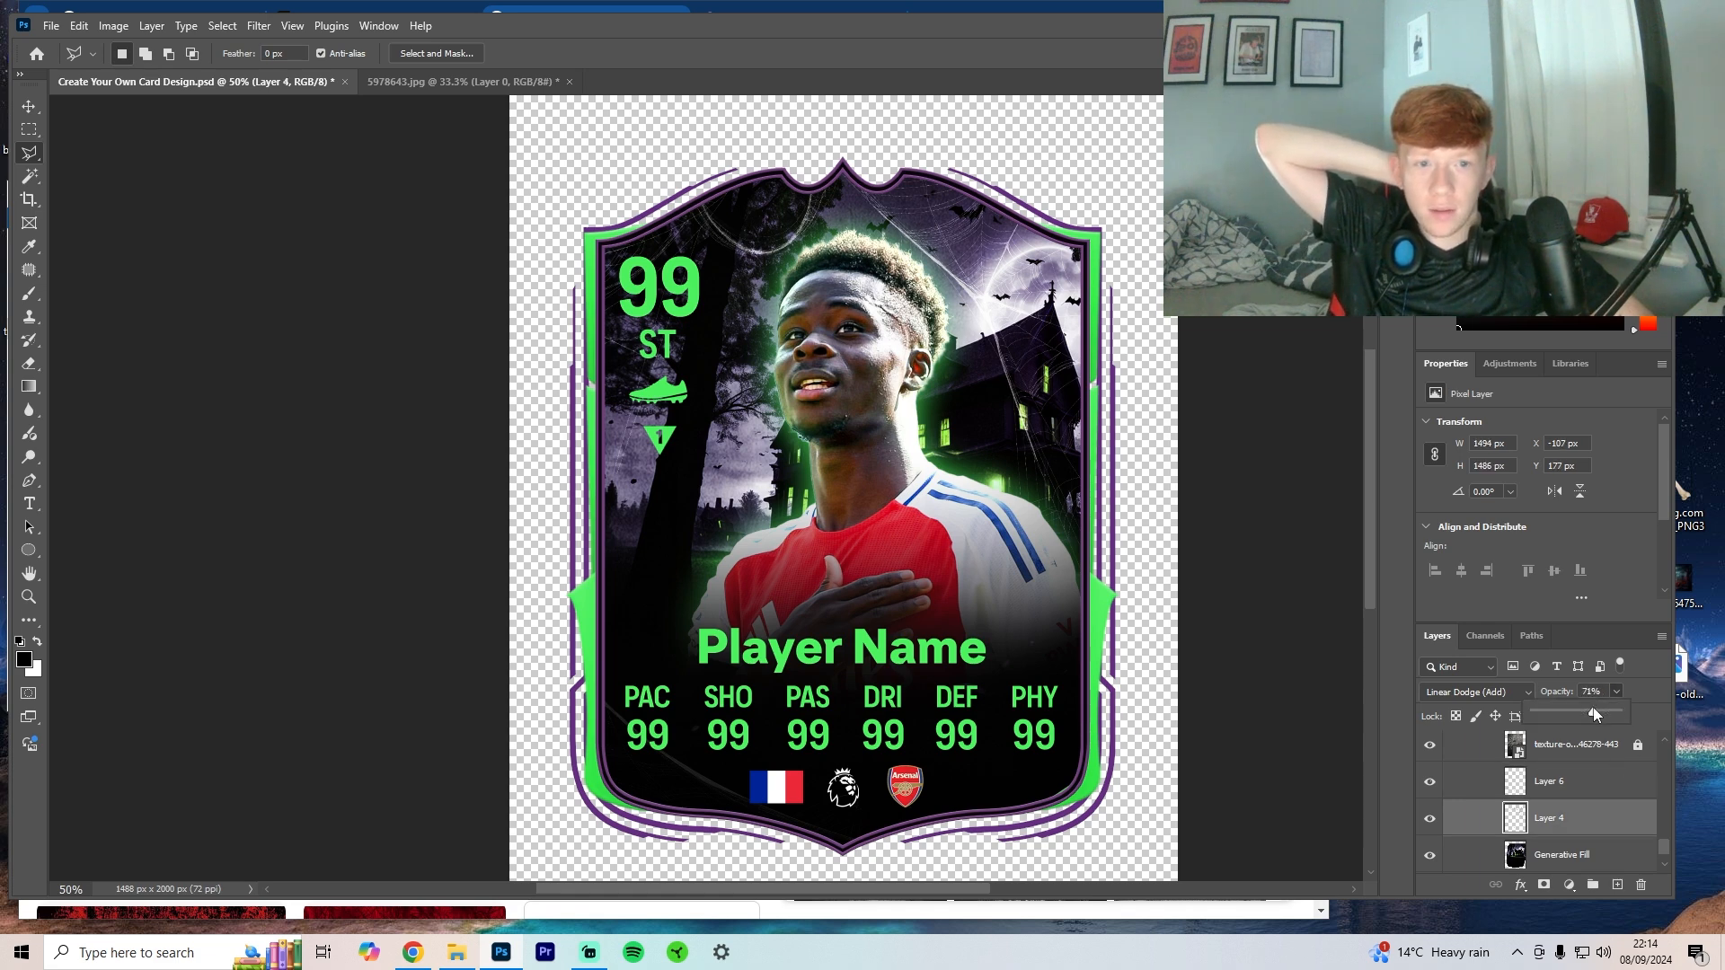
{"action": "left_click", "coordinate": [1262, 659]}
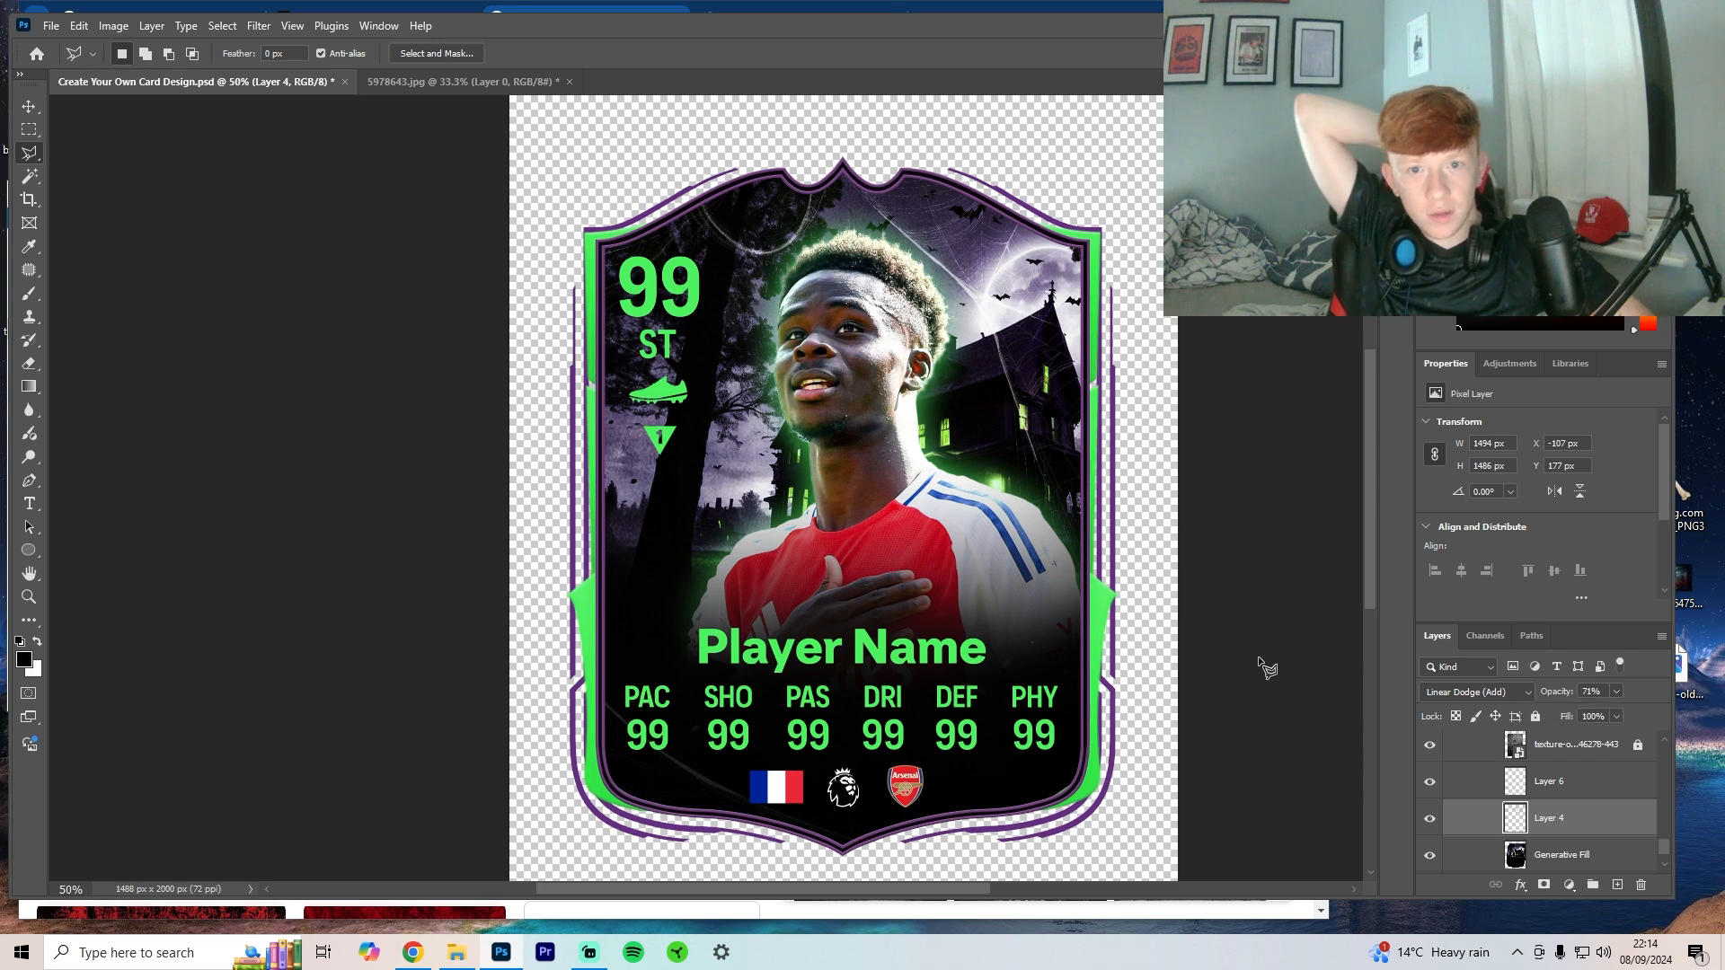
{"action": "key", "text": "v"}
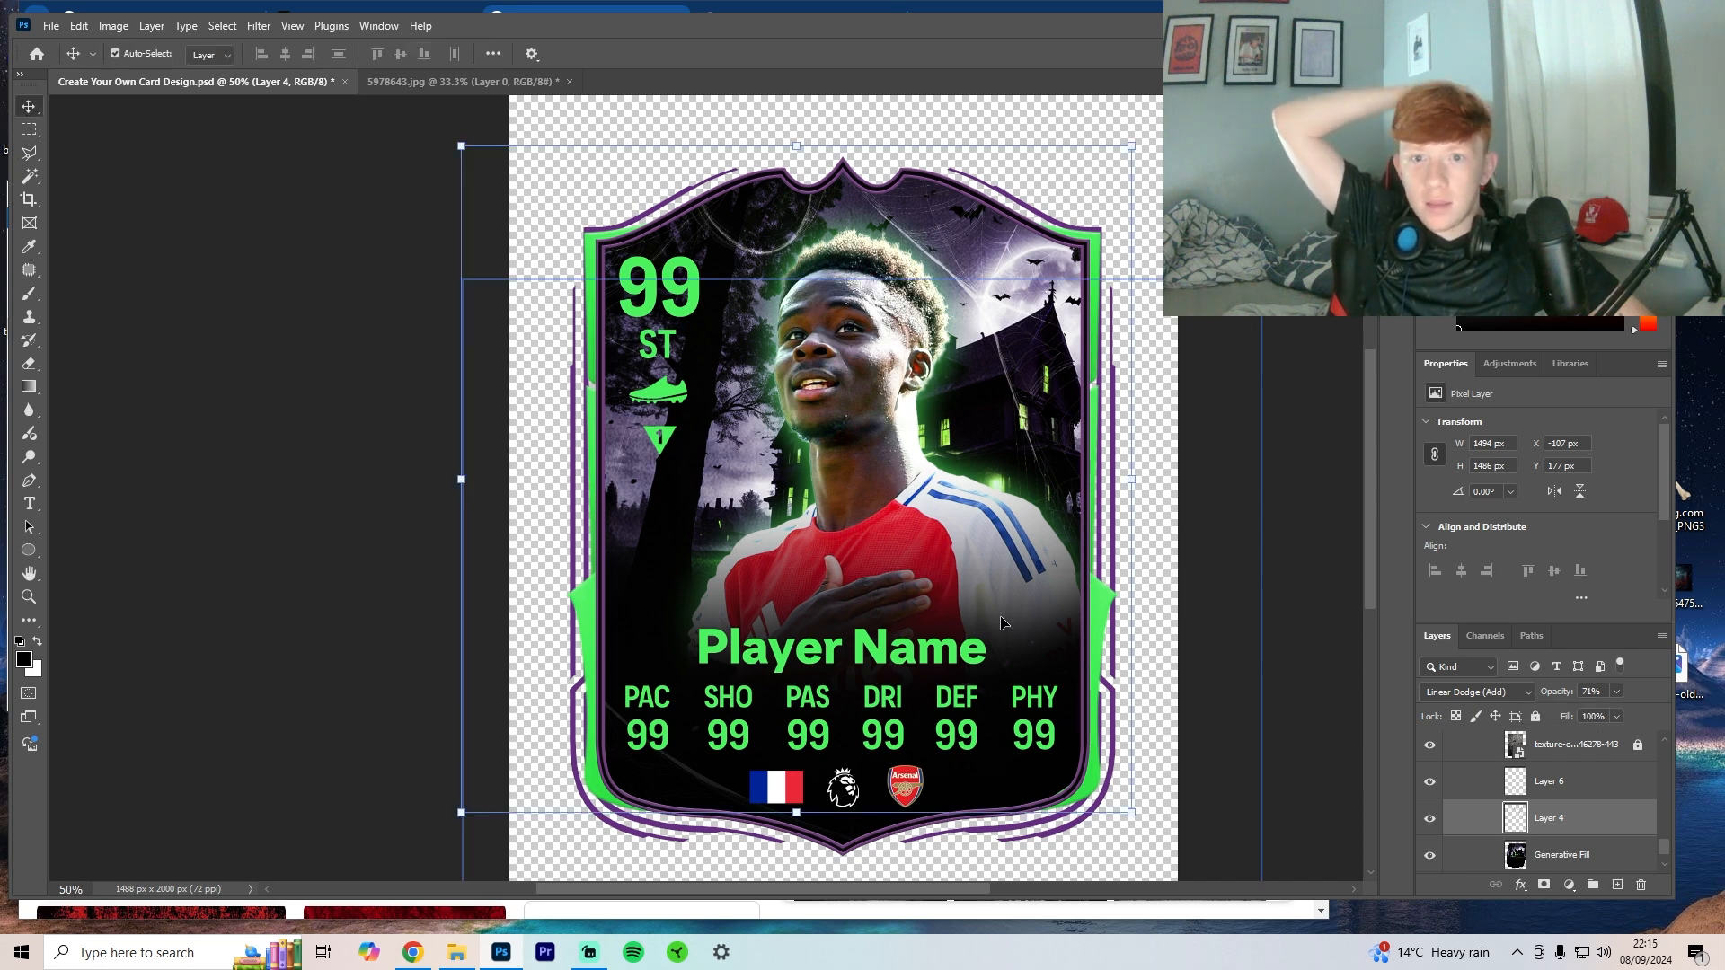
Step: Hide the Player Image group so only the card design and text show
{"action": "scroll", "coordinate": [1607, 822], "scroll_direction": "down", "scroll_amount": 1}
{"action": "scroll", "coordinate": [1608, 835], "scroll_direction": "up", "scroll_amount": 3}
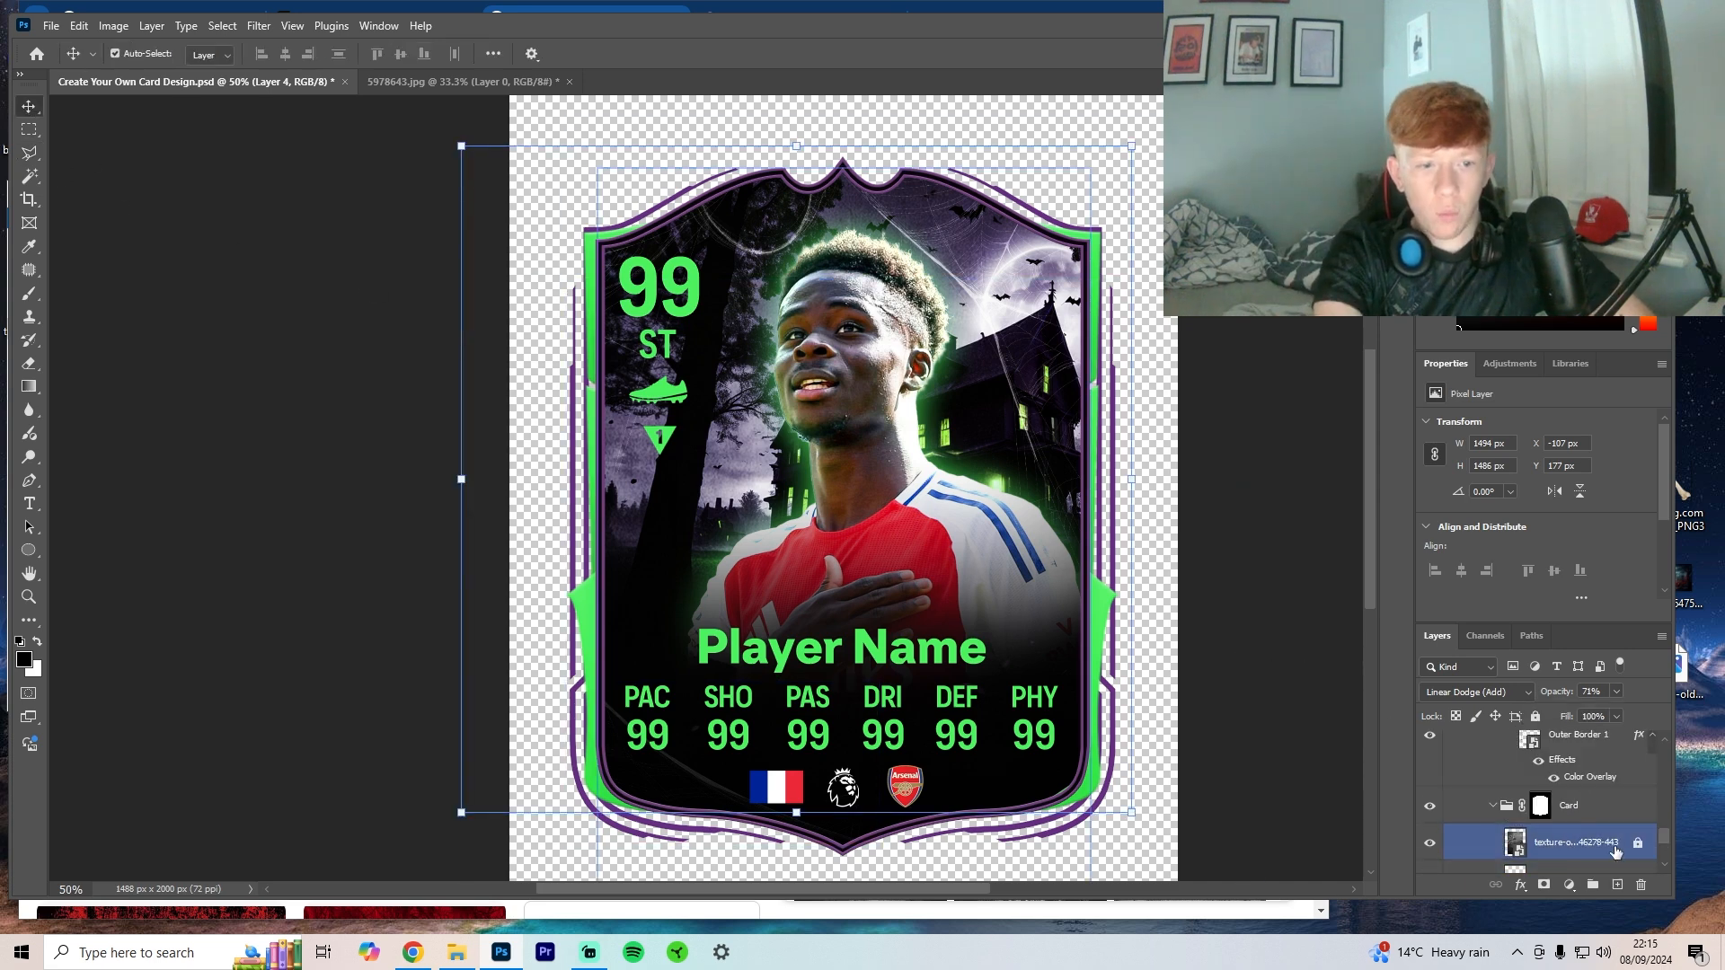
{"action": "scroll", "coordinate": [1635, 847], "scroll_direction": "down", "scroll_amount": 3}
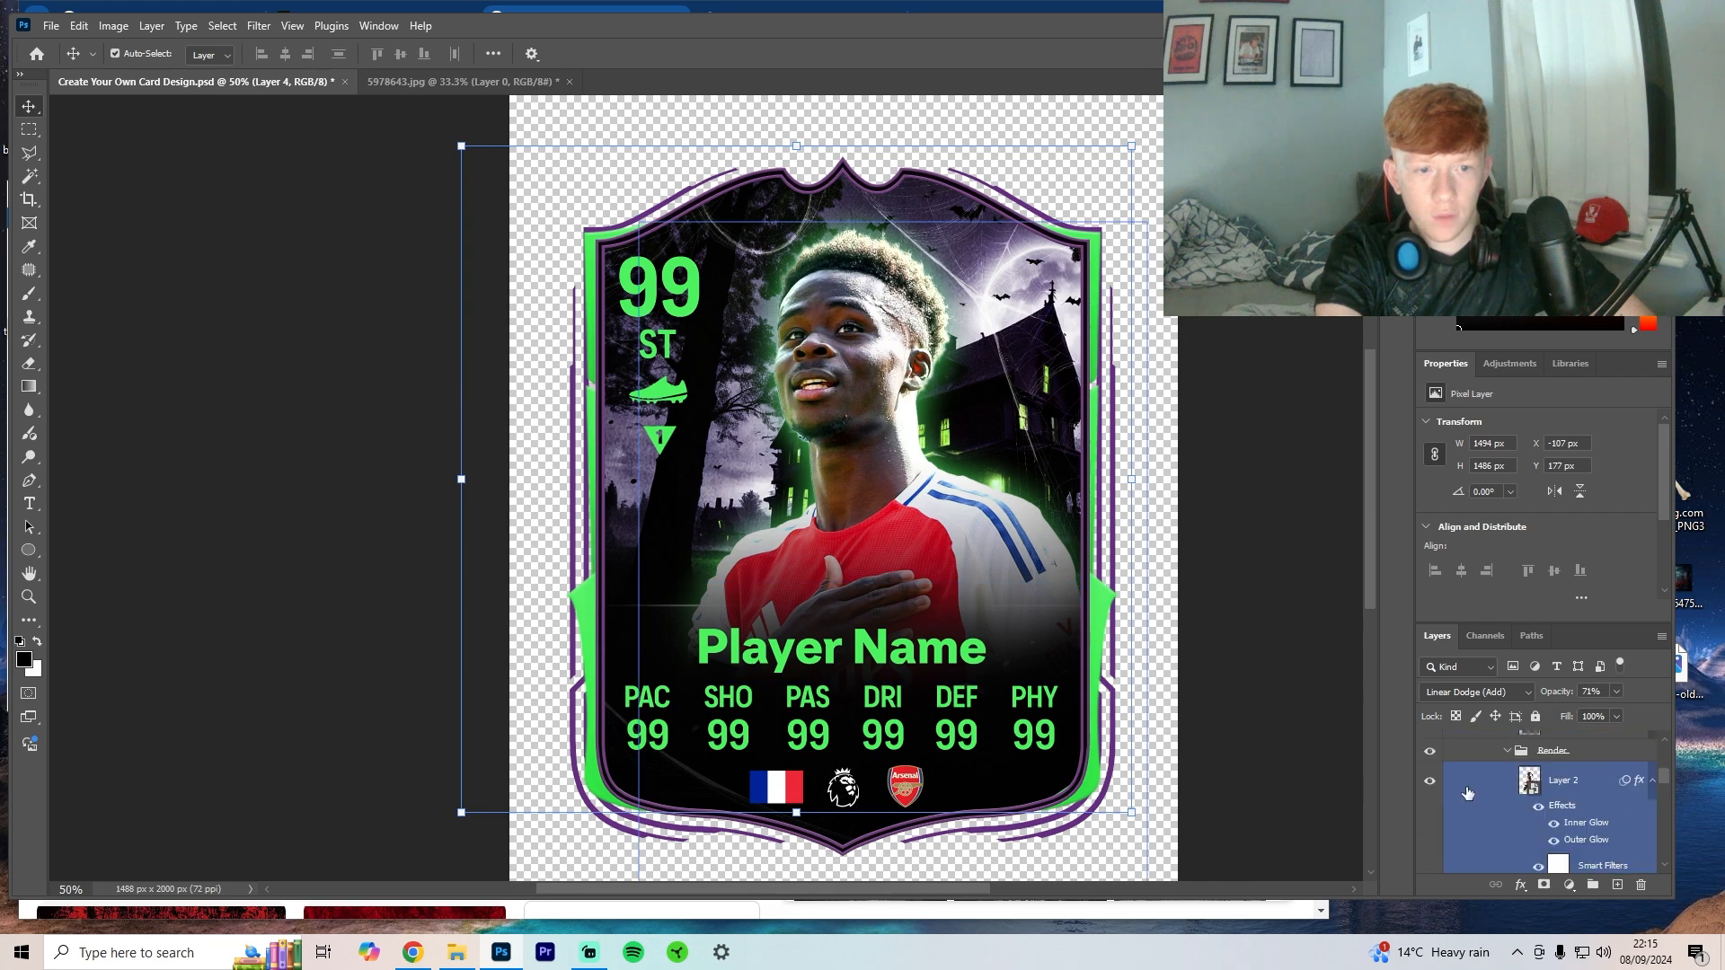
{"action": "scroll", "coordinate": [1482, 781], "scroll_direction": "up", "scroll_amount": 5}
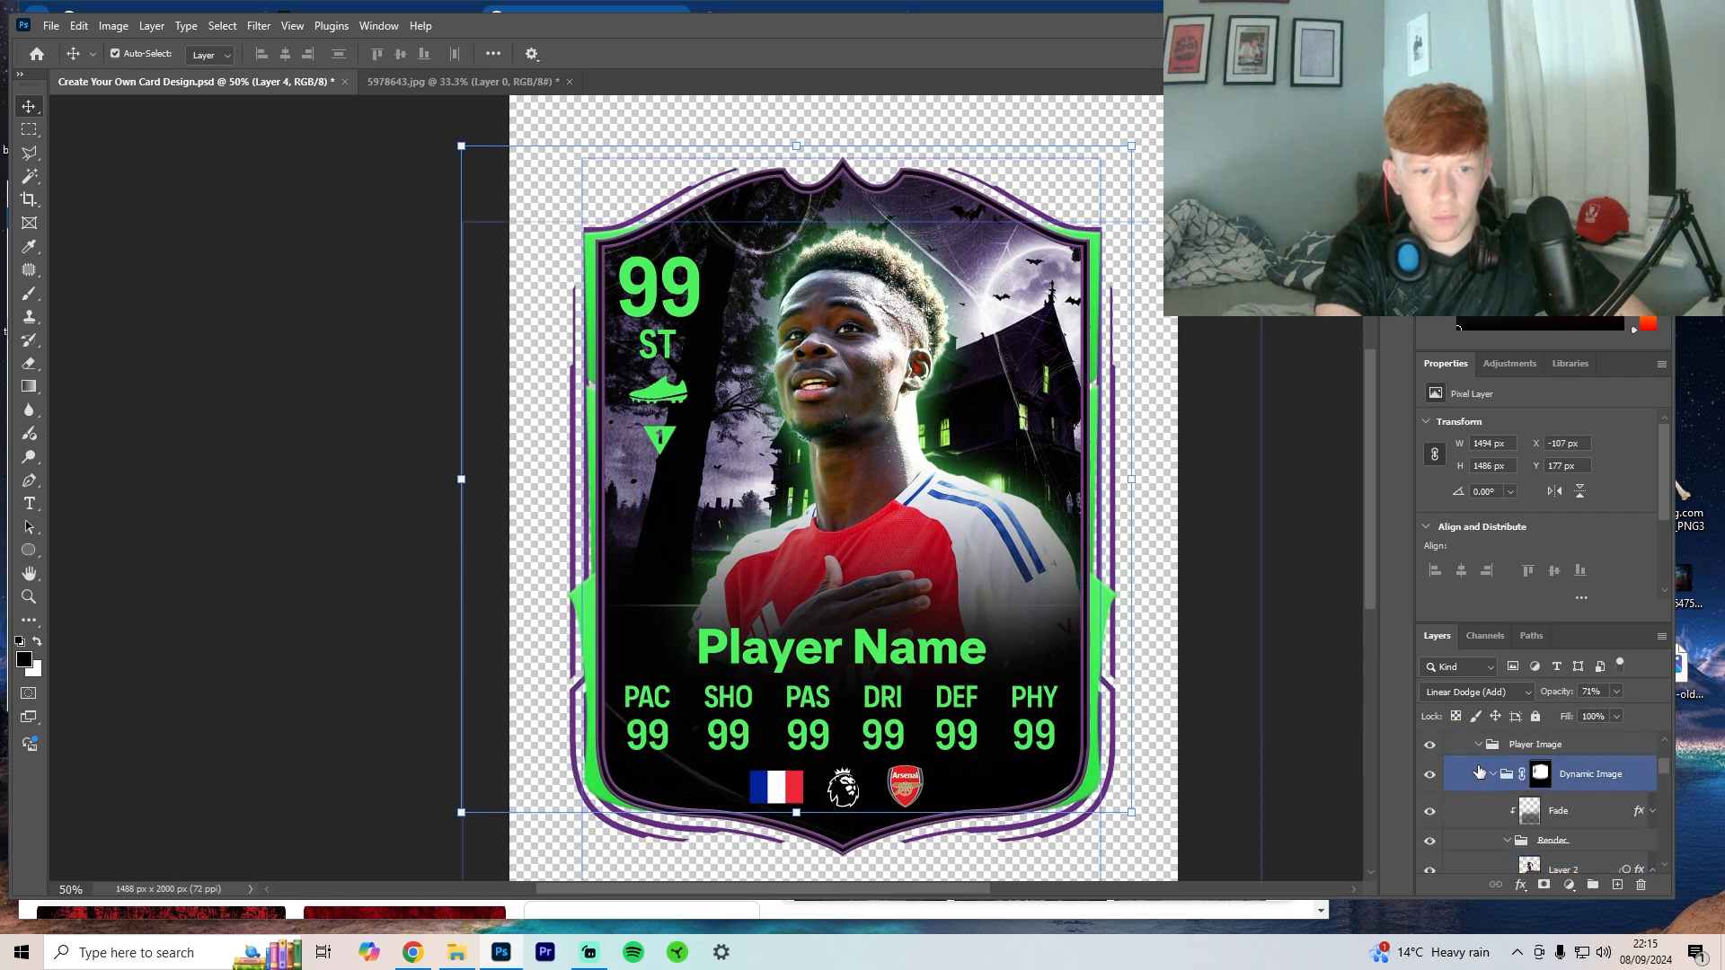
{"action": "left_click", "coordinate": [1431, 750]}
Step: Add a green Color Overlay to the Overlays layer in Overlay blend mode at 22% opacity, and lower the layer's own opacity
{"action": "right_click", "coordinate": [1582, 800]}
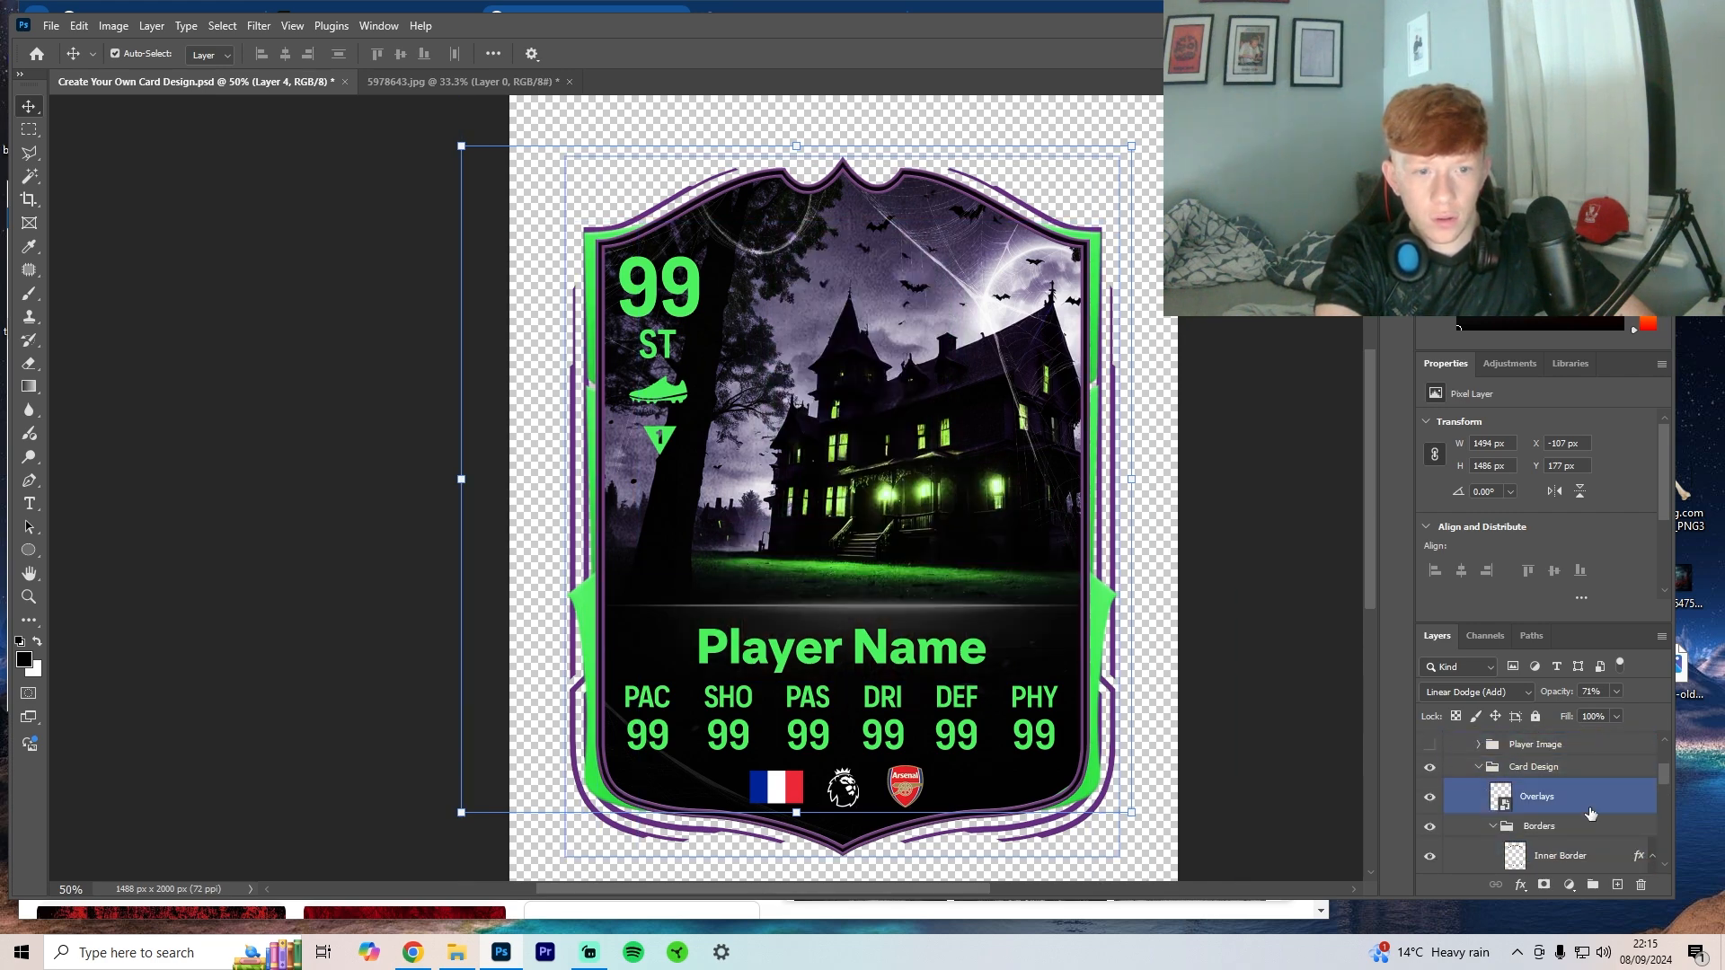
{"action": "left_click", "coordinate": [1566, 404]}
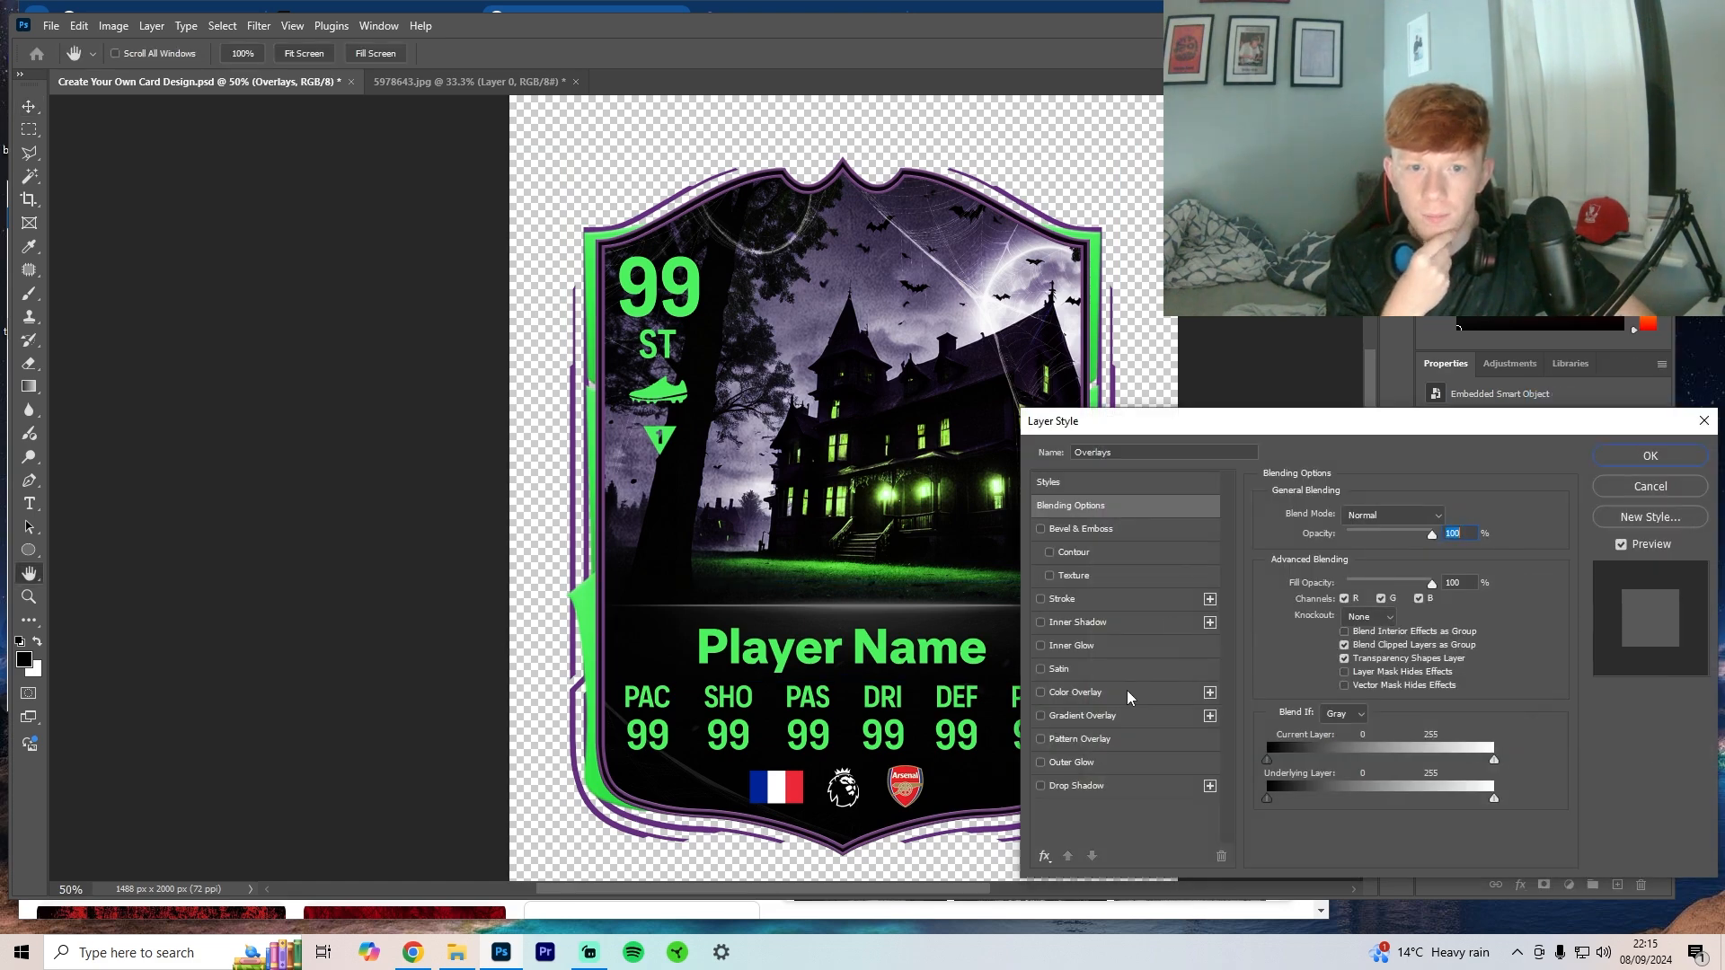
{"action": "left_click", "coordinate": [1127, 692]}
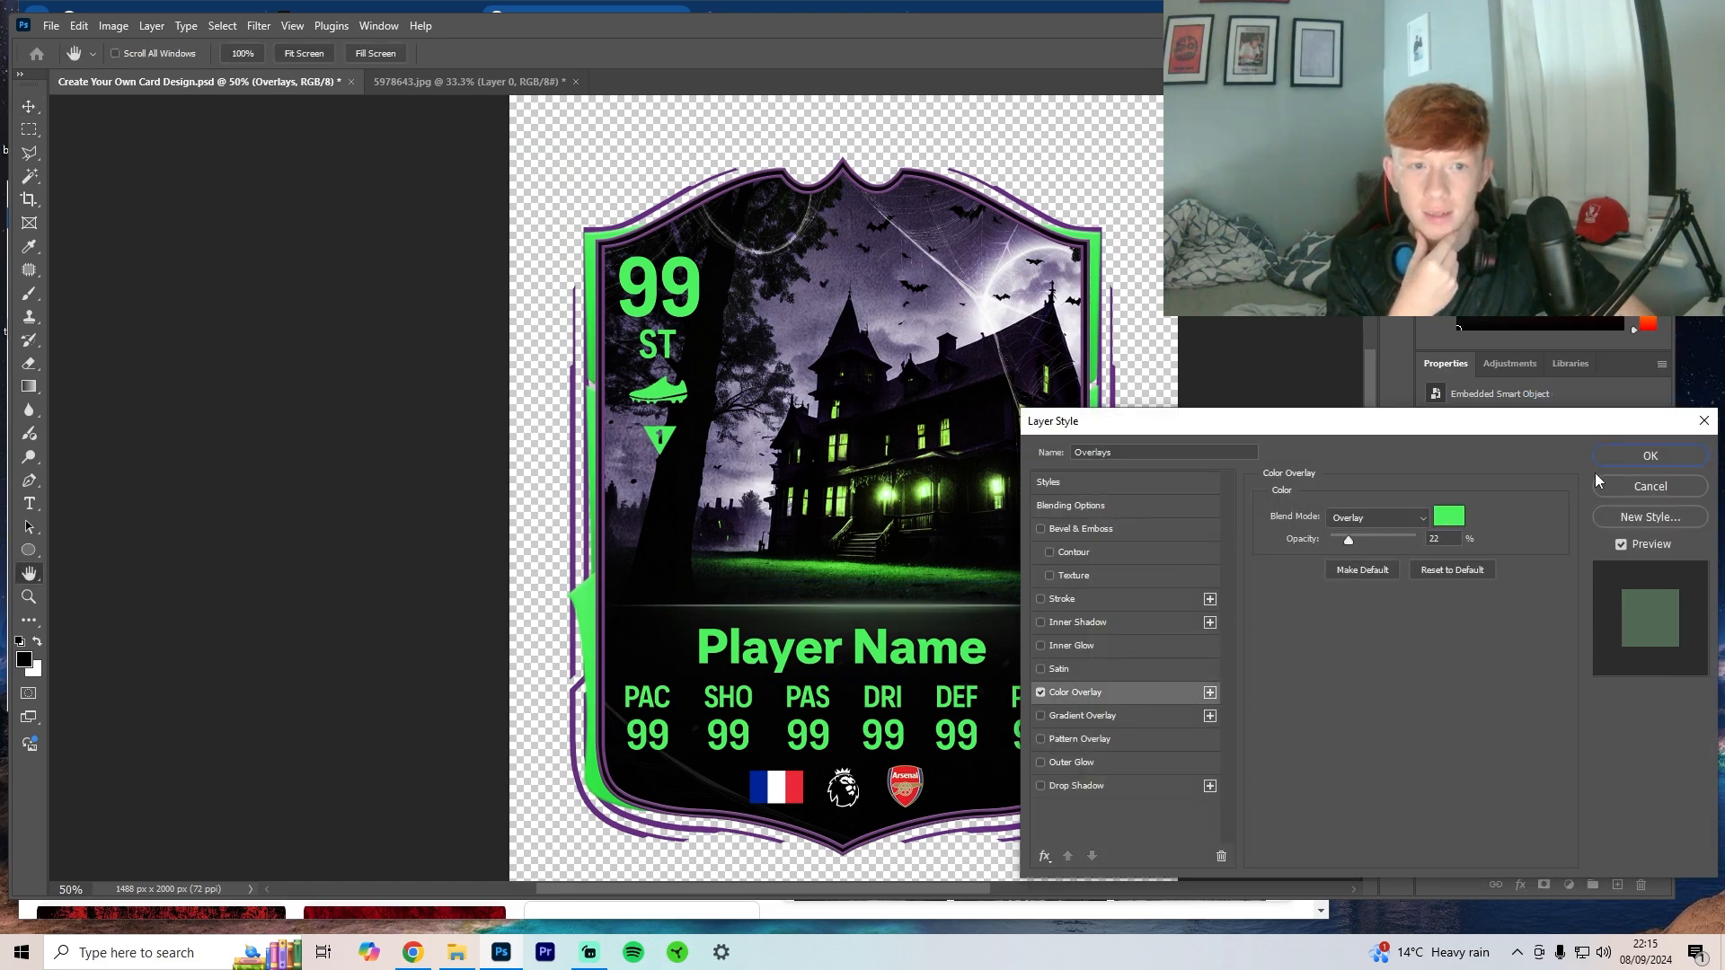
{"action": "left_click", "coordinate": [1651, 456]}
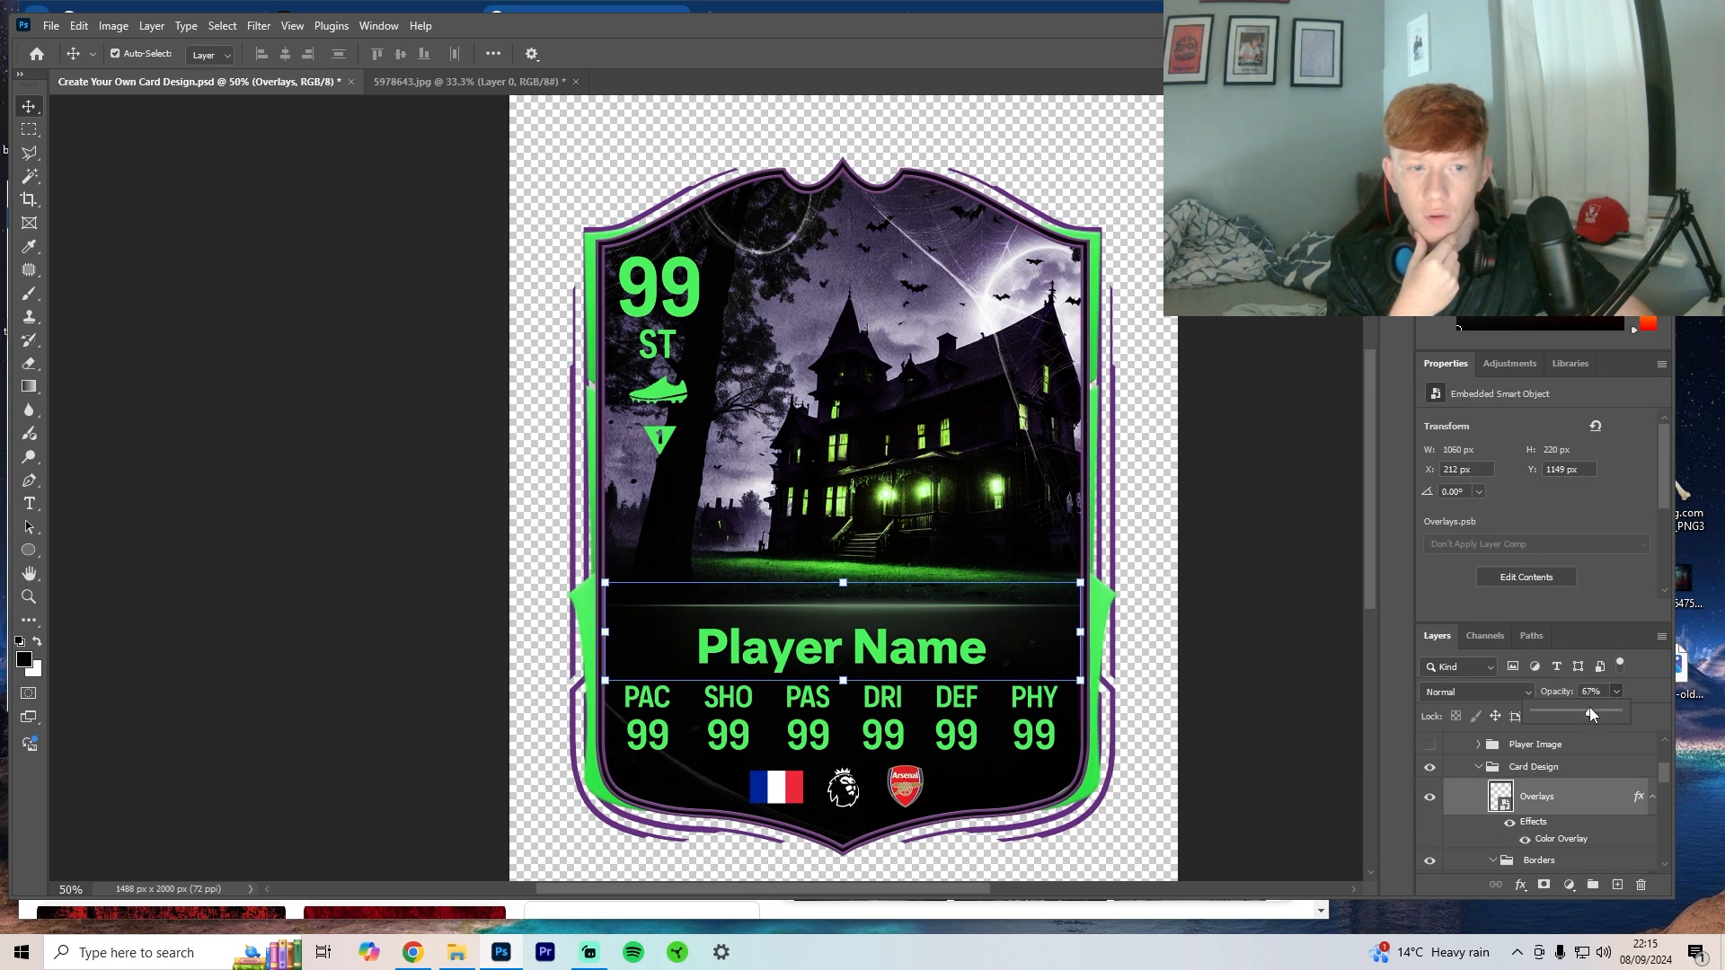
{"action": "left_click_drag", "start_coordinate": [1589, 708], "coordinate": [1571, 705]}
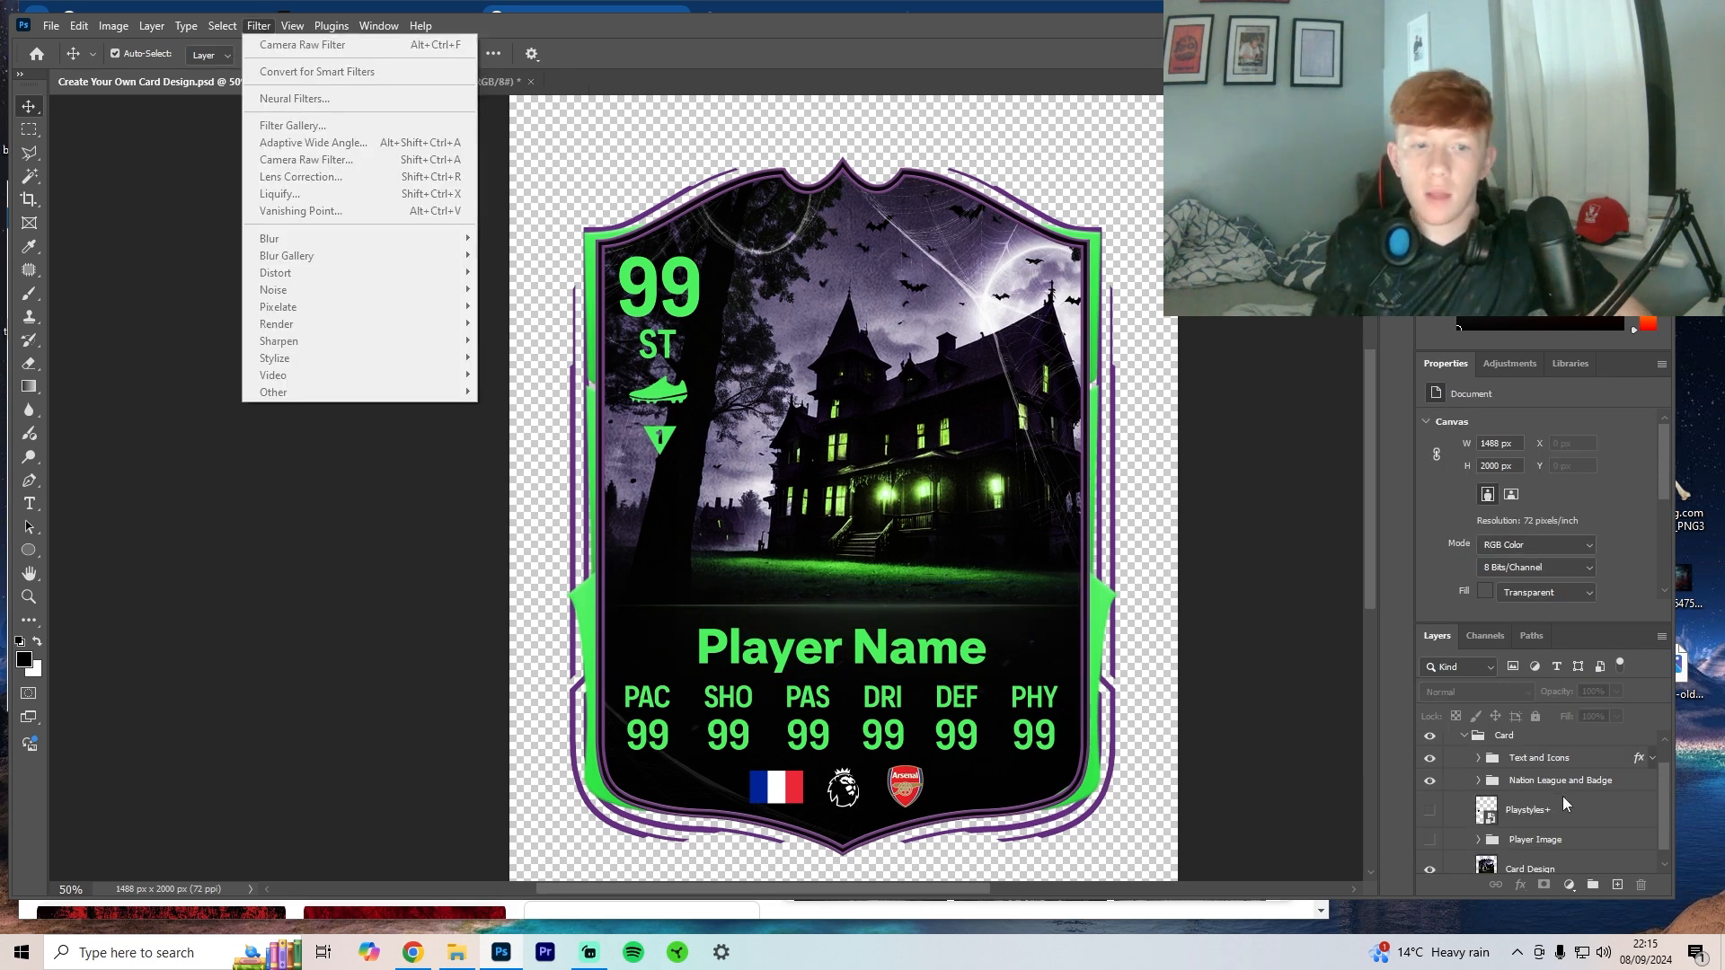
Step: Open the merged Card Design layer in the Camera Raw Filter, and increase its contrast slightly
{"action": "left_click", "coordinate": [1564, 801]}
{"action": "left_click", "coordinate": [1552, 865]}
{"action": "left_click", "coordinate": [250, 29]}
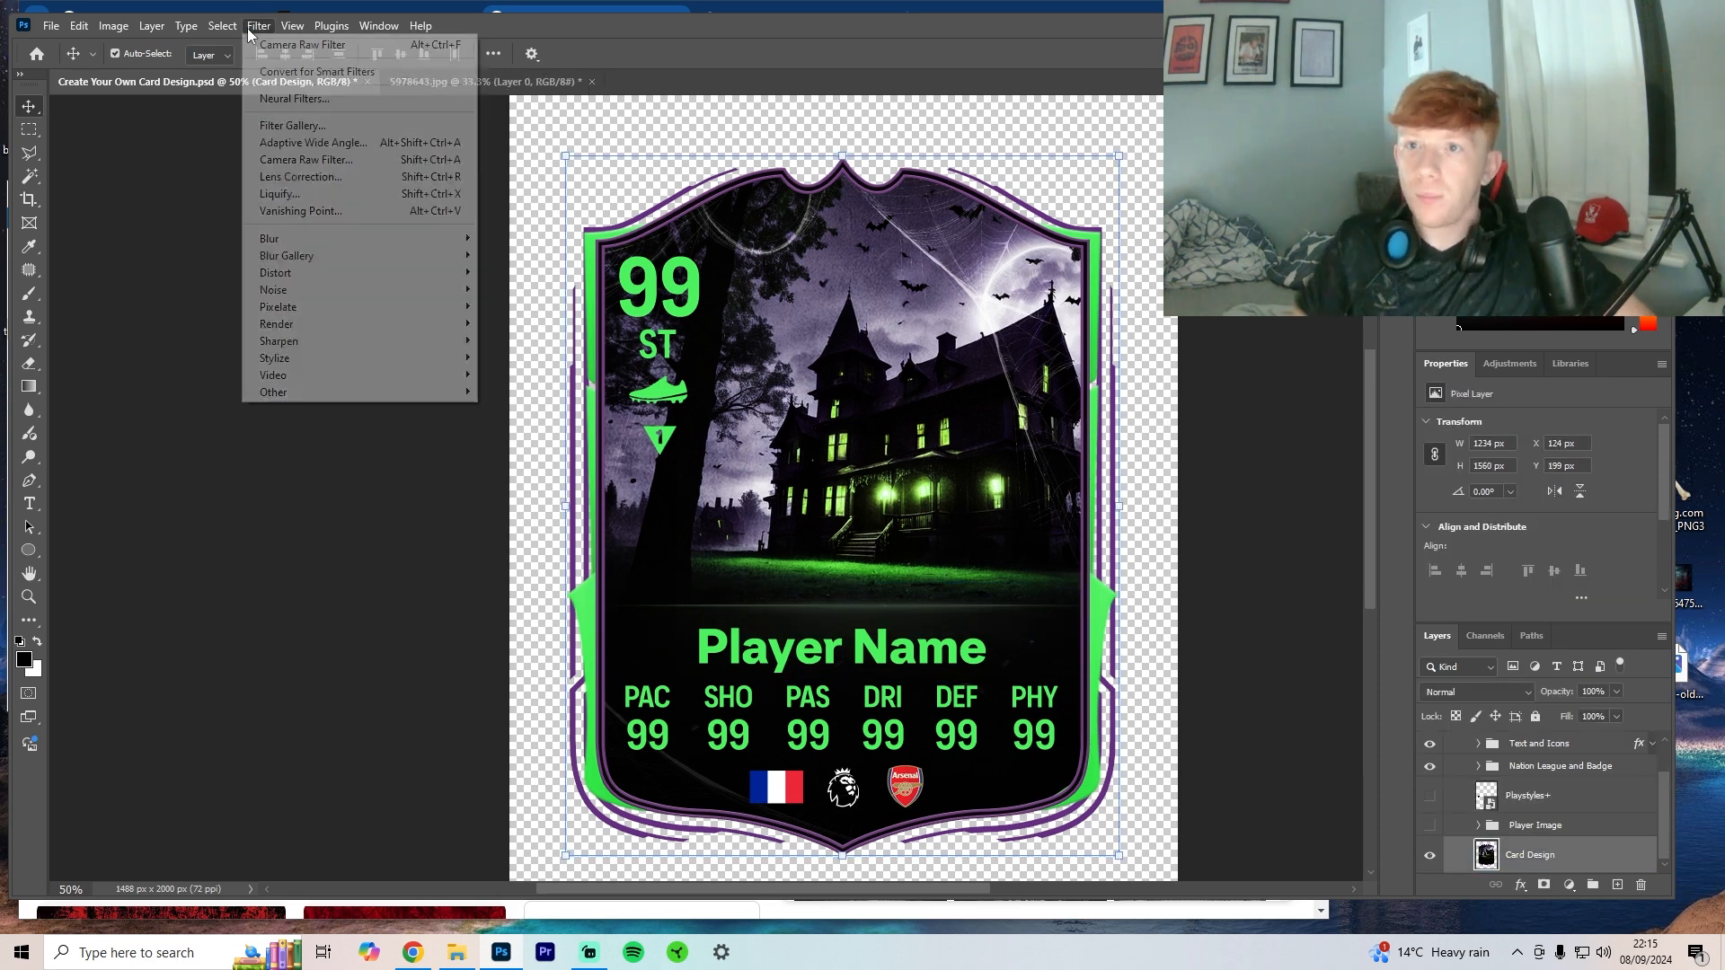
{"action": "left_click", "coordinate": [316, 159]}
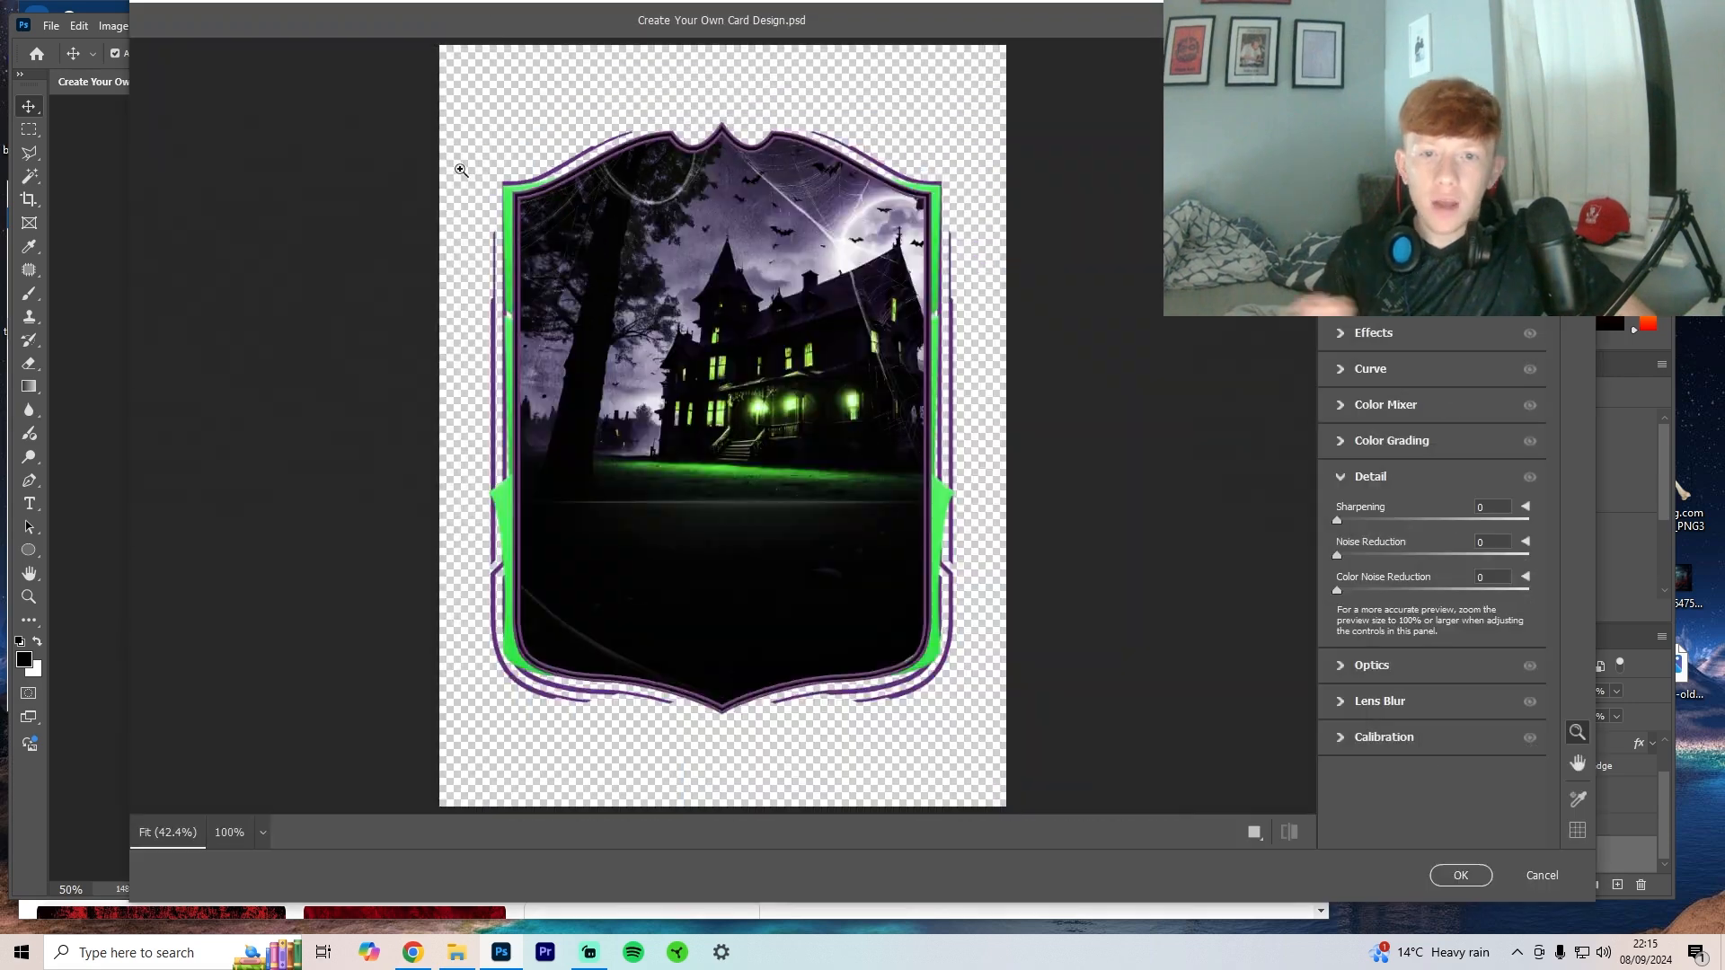
{"action": "scroll", "coordinate": [665, 277], "scroll_direction": "up", "scroll_amount": 4}
{"action": "scroll", "coordinate": [700, 279], "scroll_direction": "down", "scroll_amount": 2}
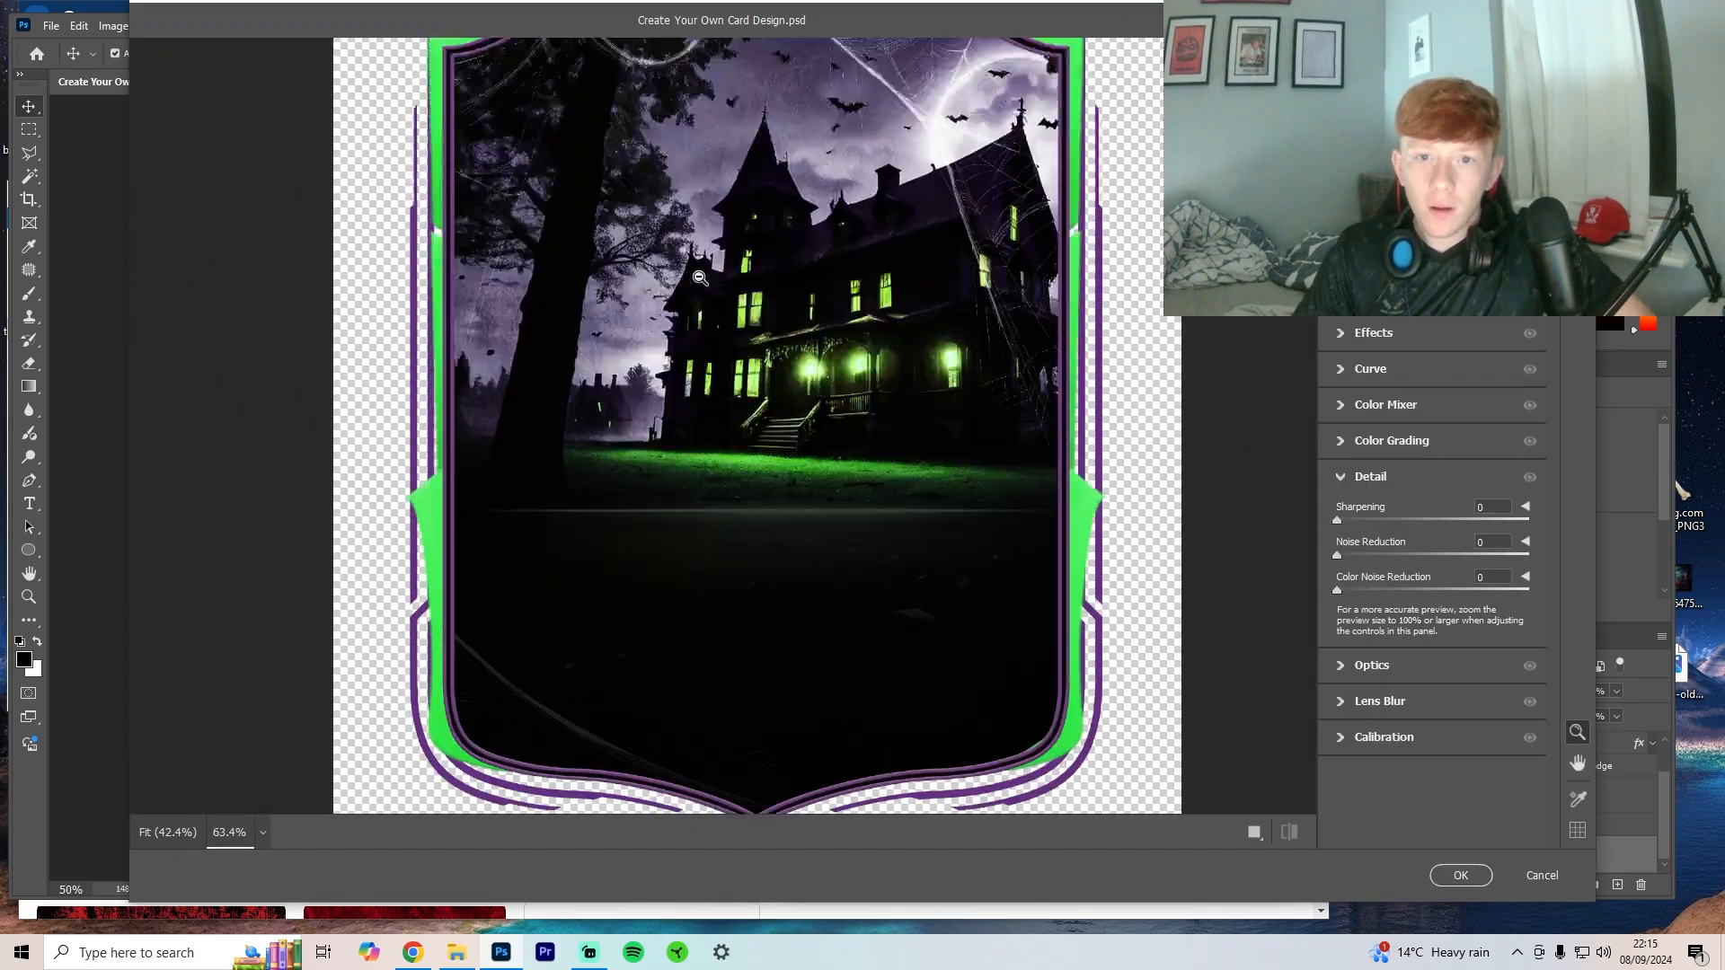
{"action": "left_click", "coordinate": [1370, 478]}
{"action": "scroll", "coordinate": [1444, 359], "scroll_direction": "up", "scroll_amount": 3}
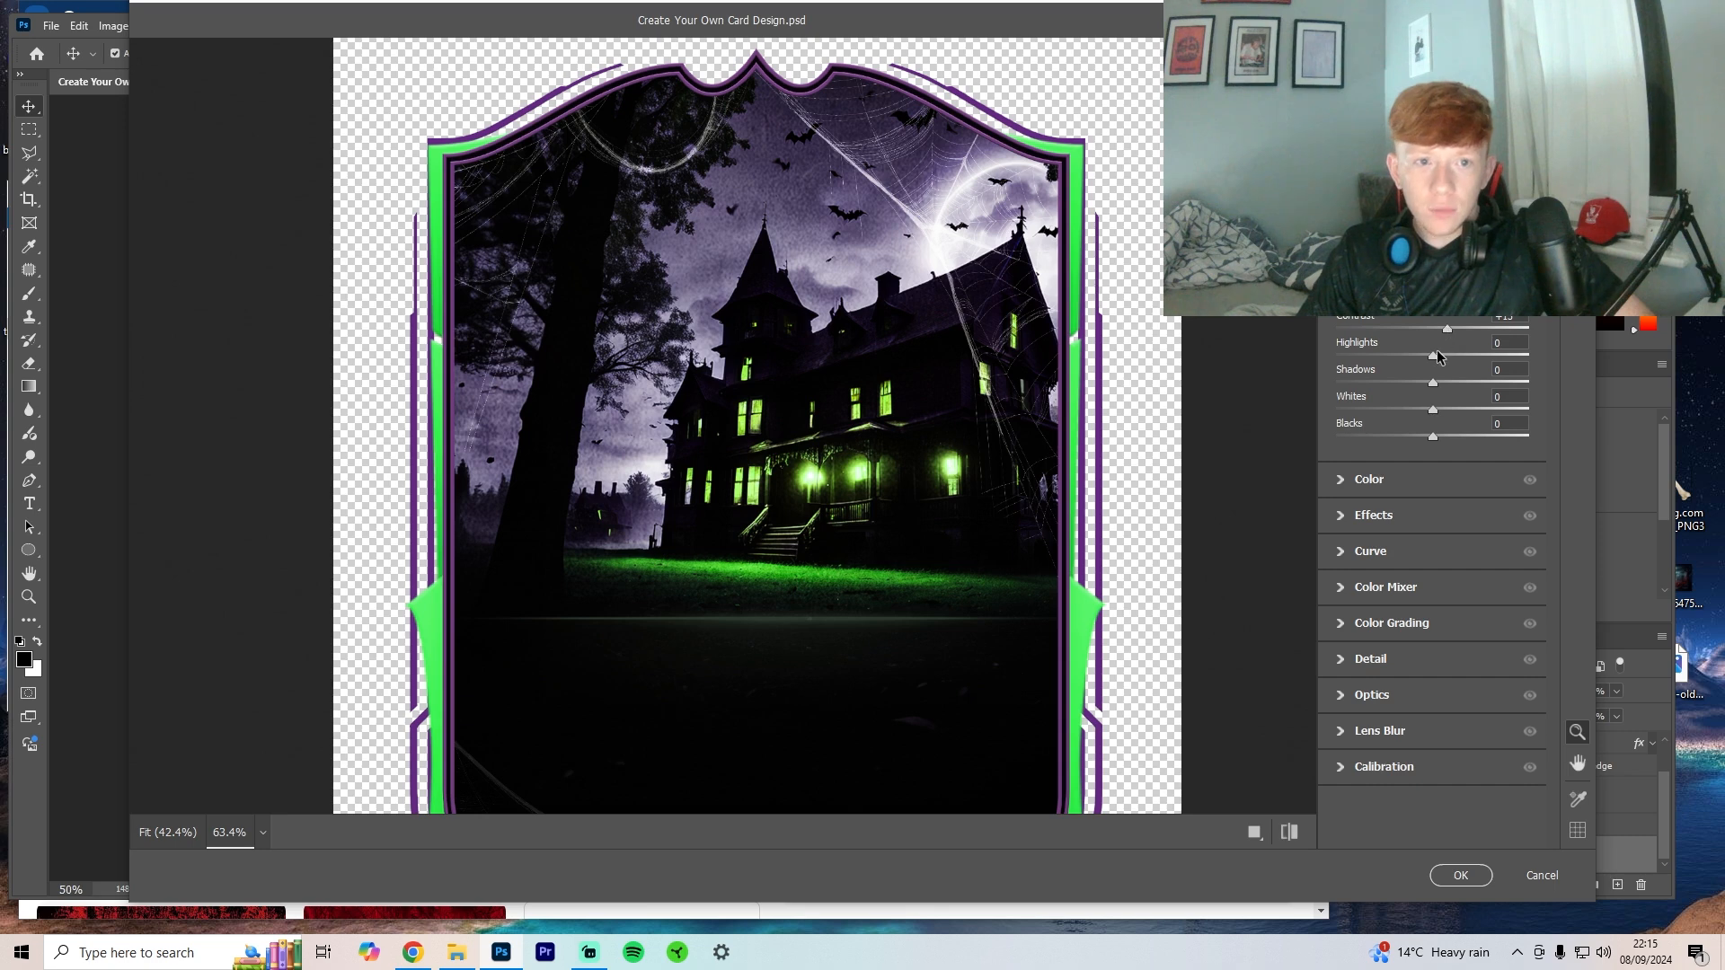
Step: Adjust the card's light settings with Shadows at +38 and Highlights at 0, and fine-tune the Whites and Blacks
{"action": "left_click_drag", "start_coordinate": [1440, 358], "coordinate": [1465, 393]}
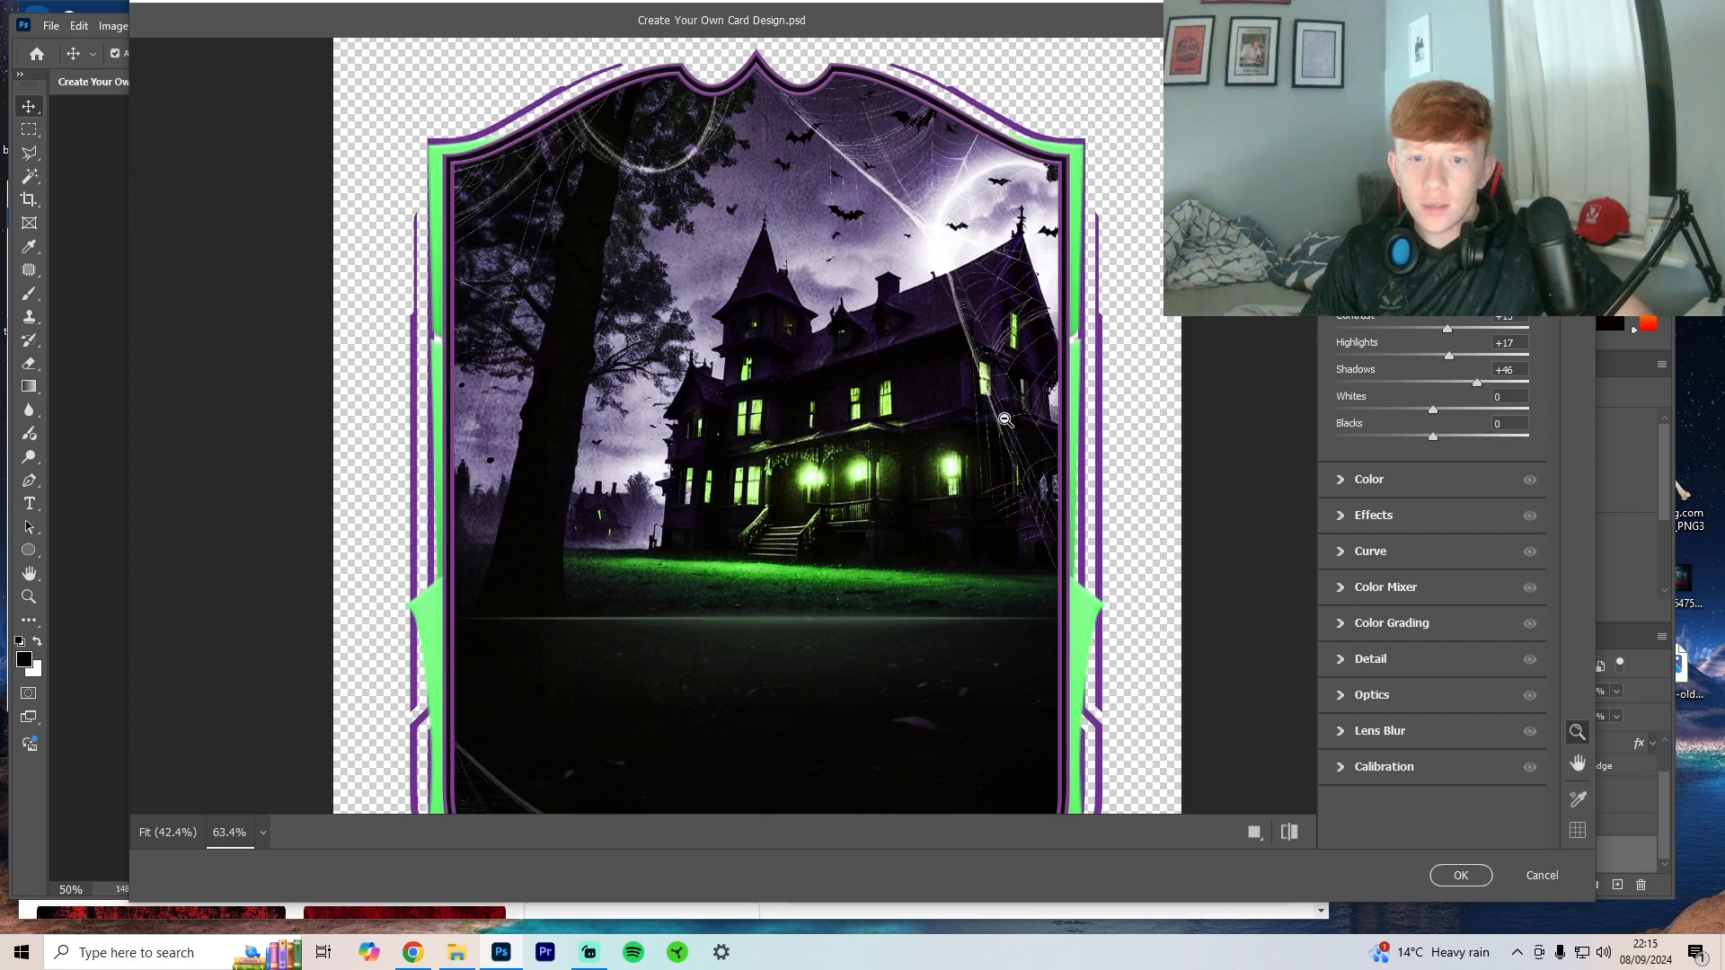
{"action": "scroll", "coordinate": [1004, 419], "scroll_direction": "down", "scroll_amount": 5}
{"action": "scroll", "coordinate": [800, 600], "scroll_direction": "up", "scroll_amount": 2}
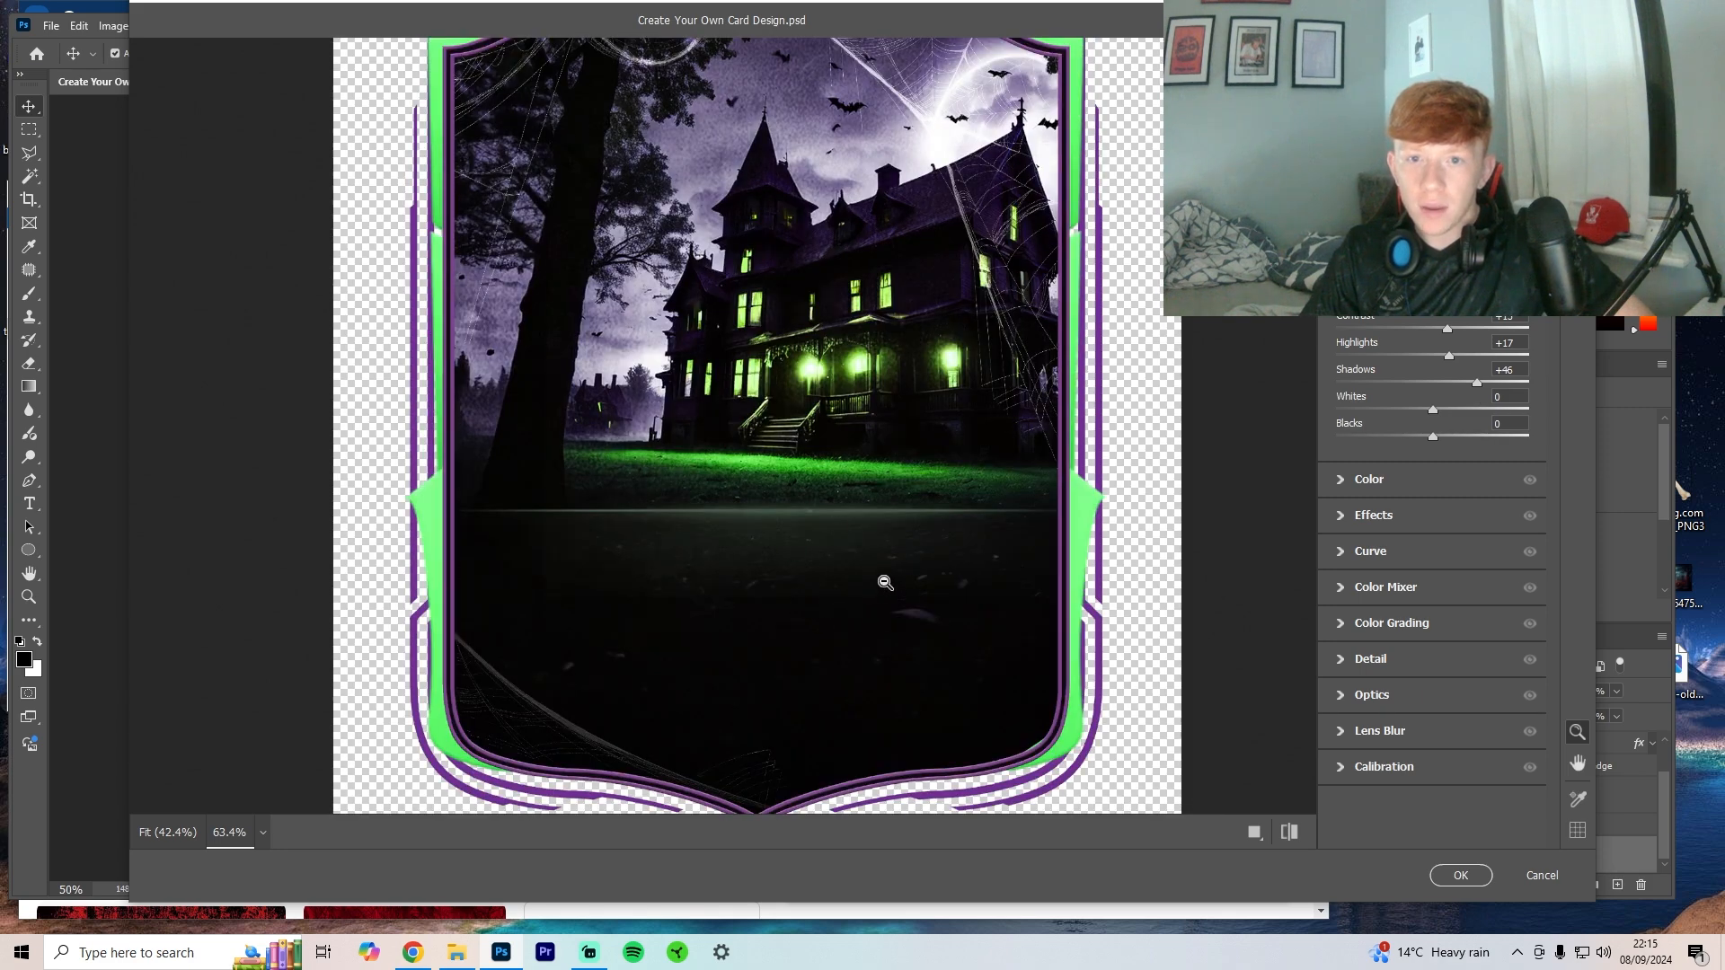
{"action": "scroll", "coordinate": [904, 545], "scroll_direction": "up", "scroll_amount": 2}
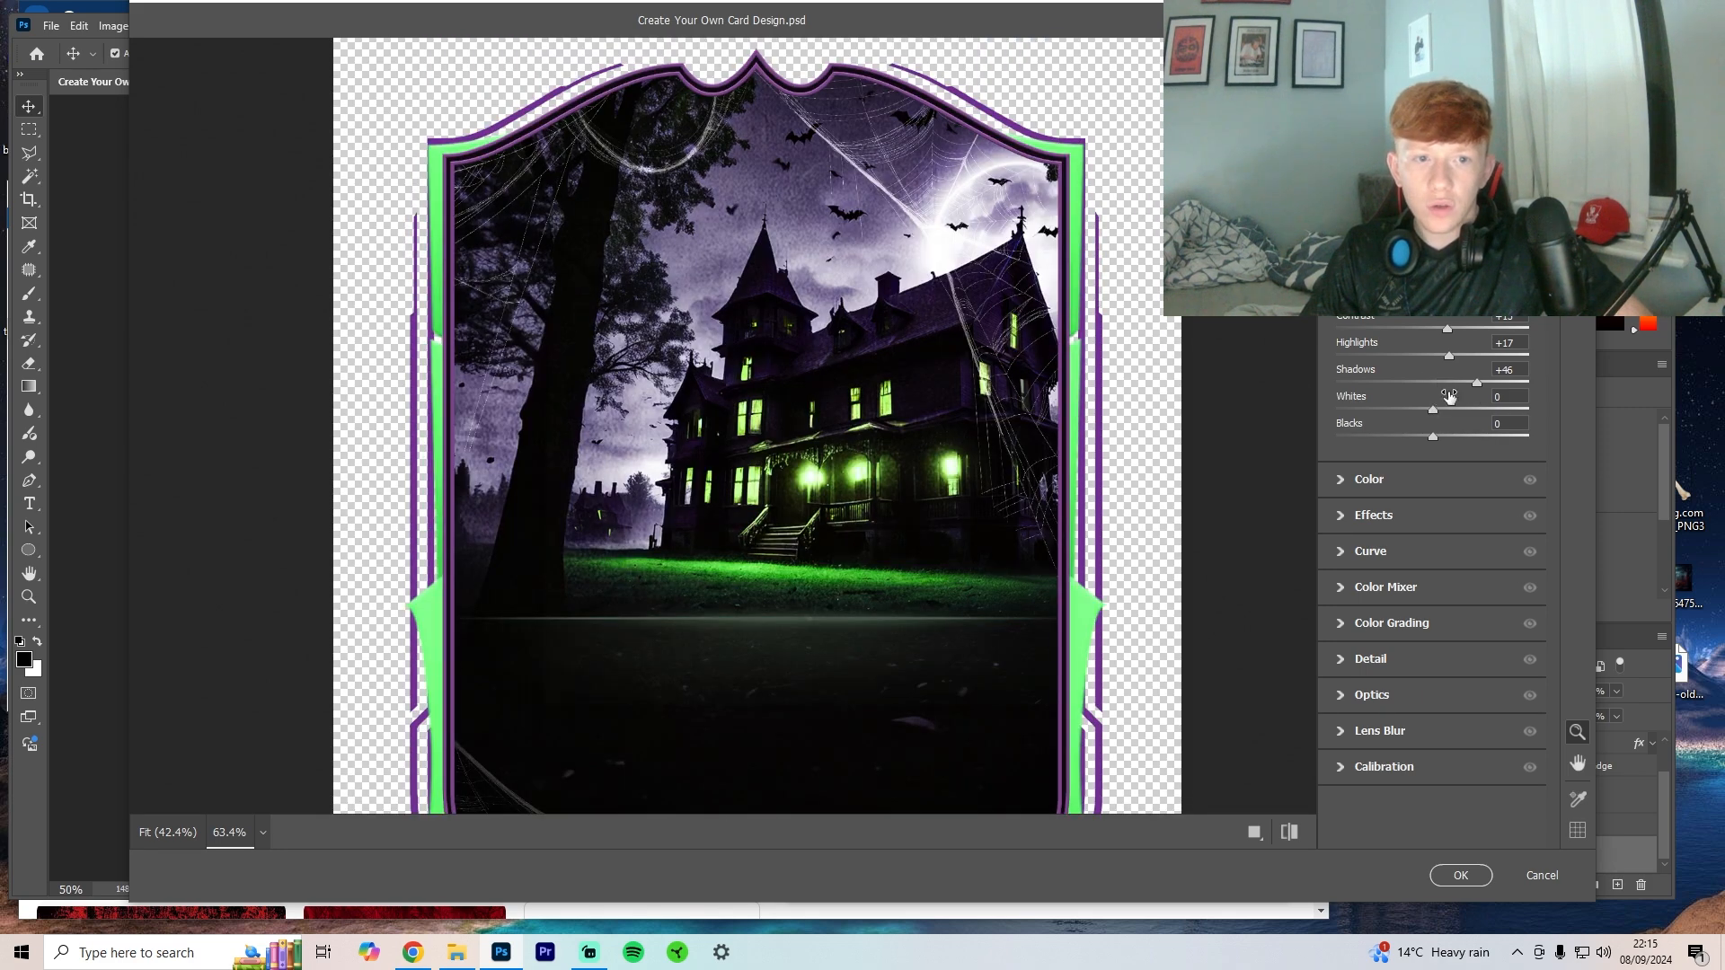
{"action": "left_click_drag", "start_coordinate": [1476, 383], "coordinate": [1432, 356]}
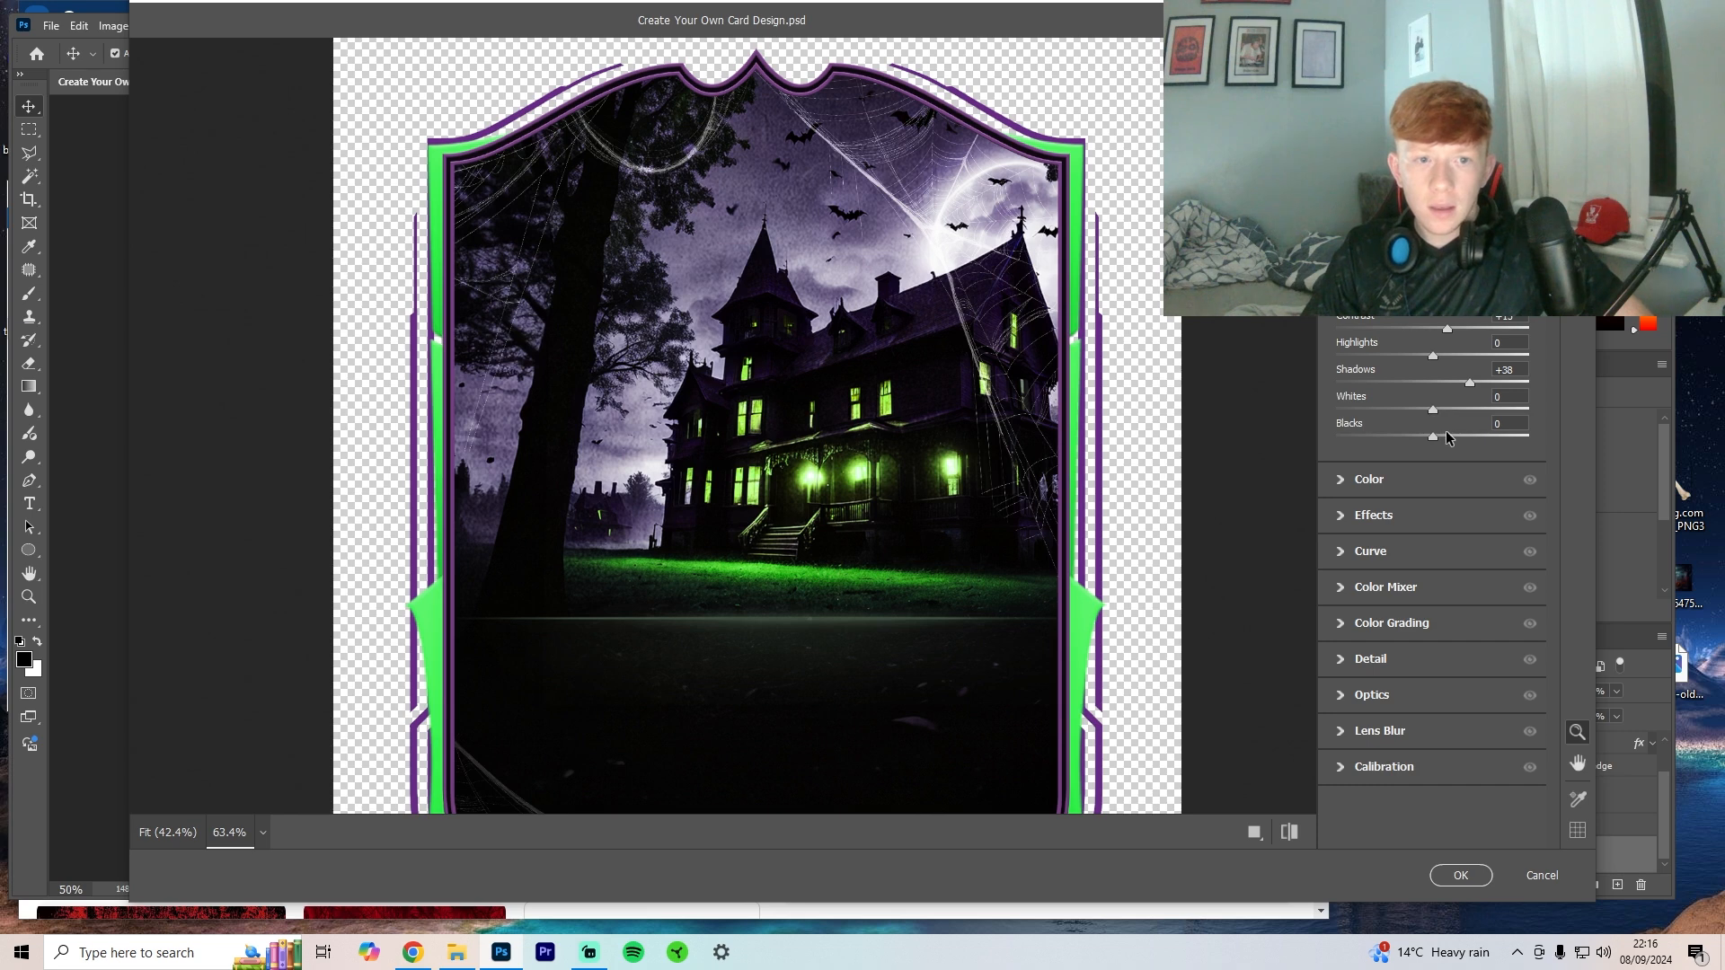
{"action": "mouse_move", "coordinate": [1446, 434]}
{"action": "left_mouse_down"}
{"action": "mouse_move", "coordinate": [1413, 434]}
{"action": "mouse_move", "coordinate": [1444, 409]}
{"action": "left_mouse_up"}
{"action": "left_click", "coordinate": [1415, 263]}
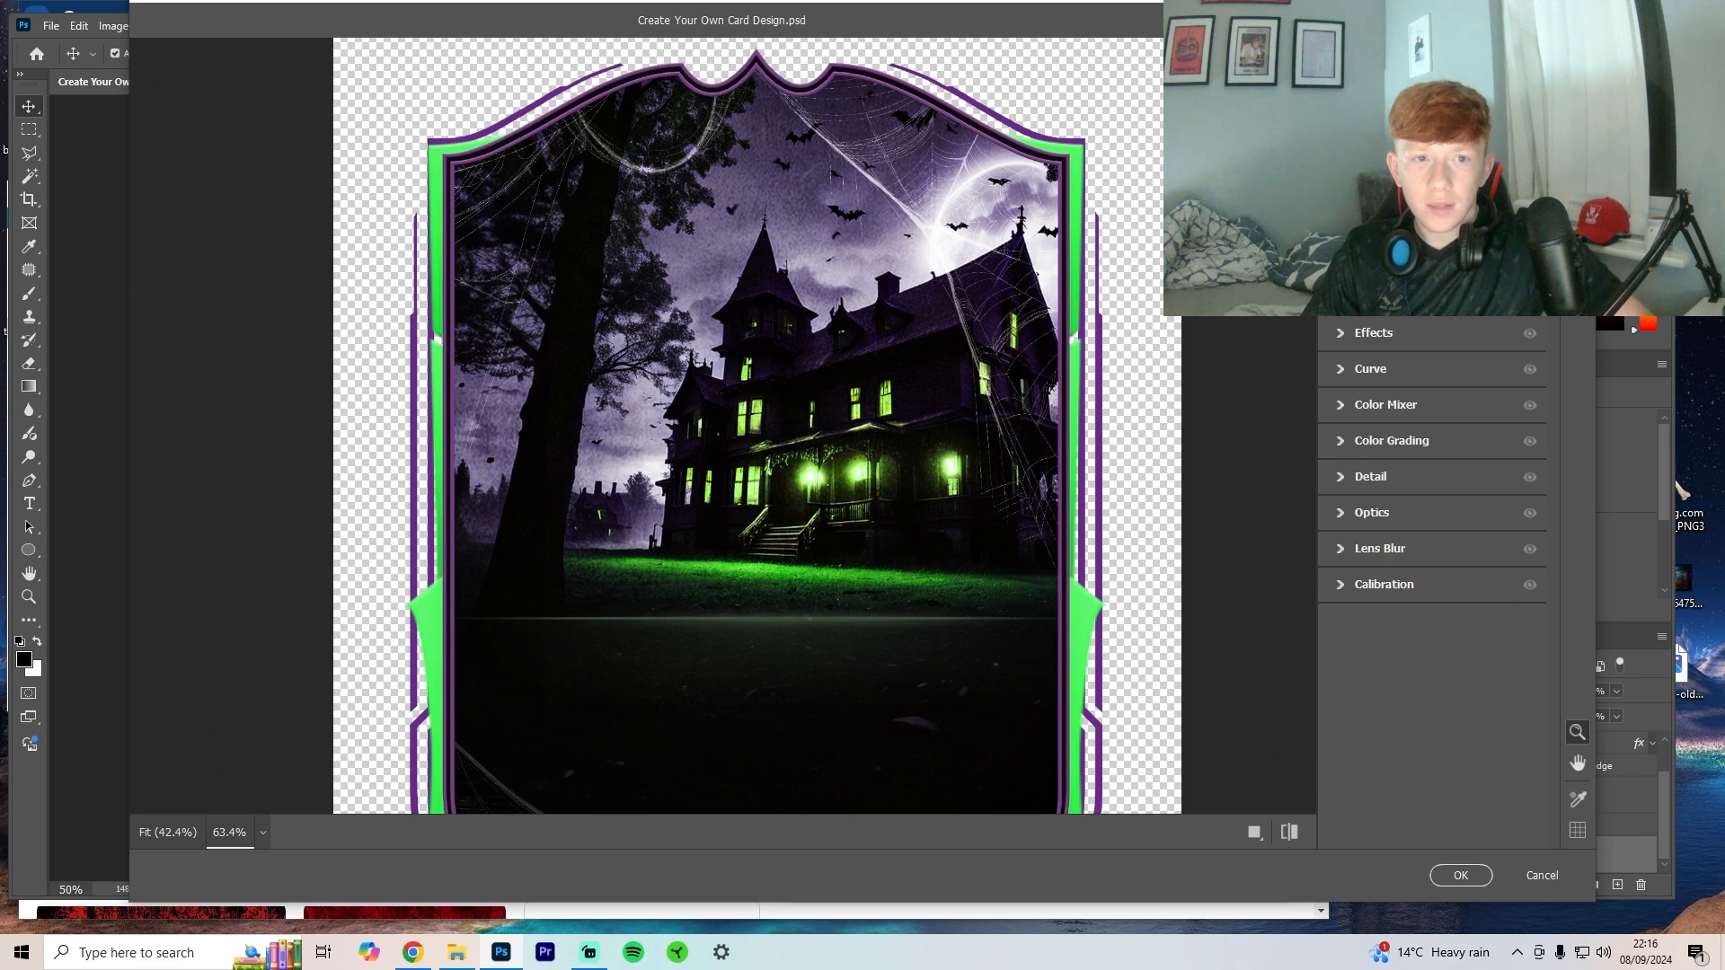
Step: Shift the card's colors with Temperature +2, Tint +26, Vibrance -9 and Saturation +7
{"action": "left_click", "coordinate": [1420, 298]}
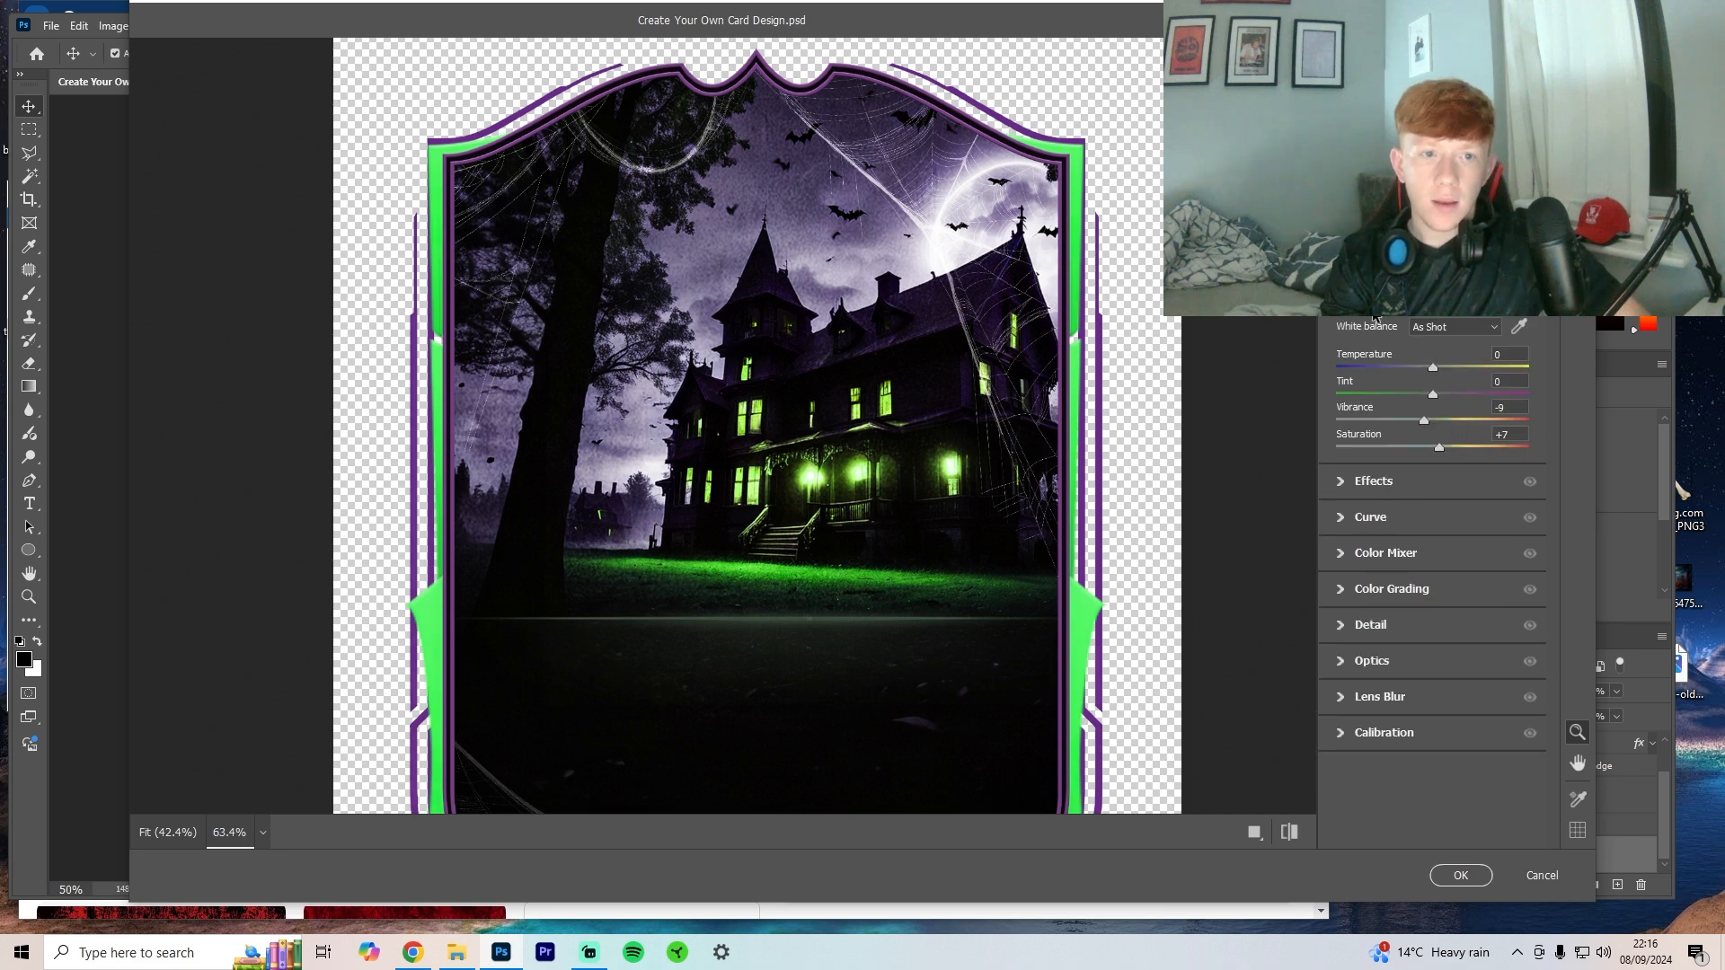
{"action": "left_click_drag", "start_coordinate": [1434, 369], "coordinate": [1436, 384]}
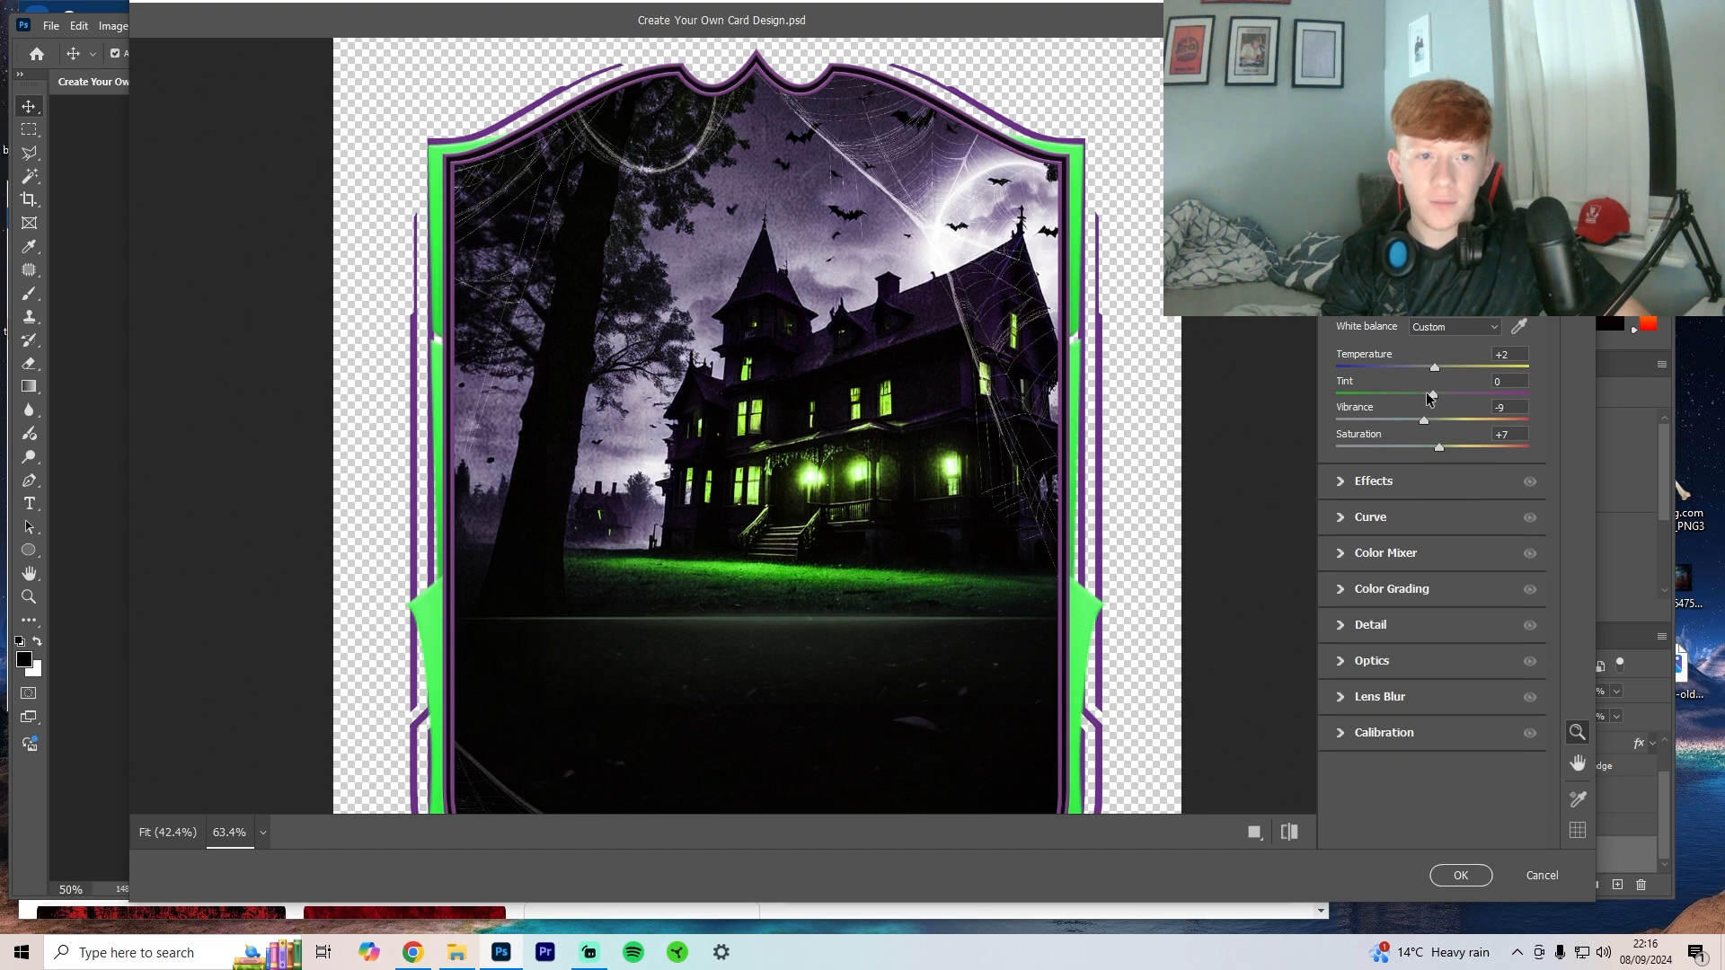
{"action": "left_click_drag", "start_coordinate": [1432, 398], "coordinate": [1457, 409]}
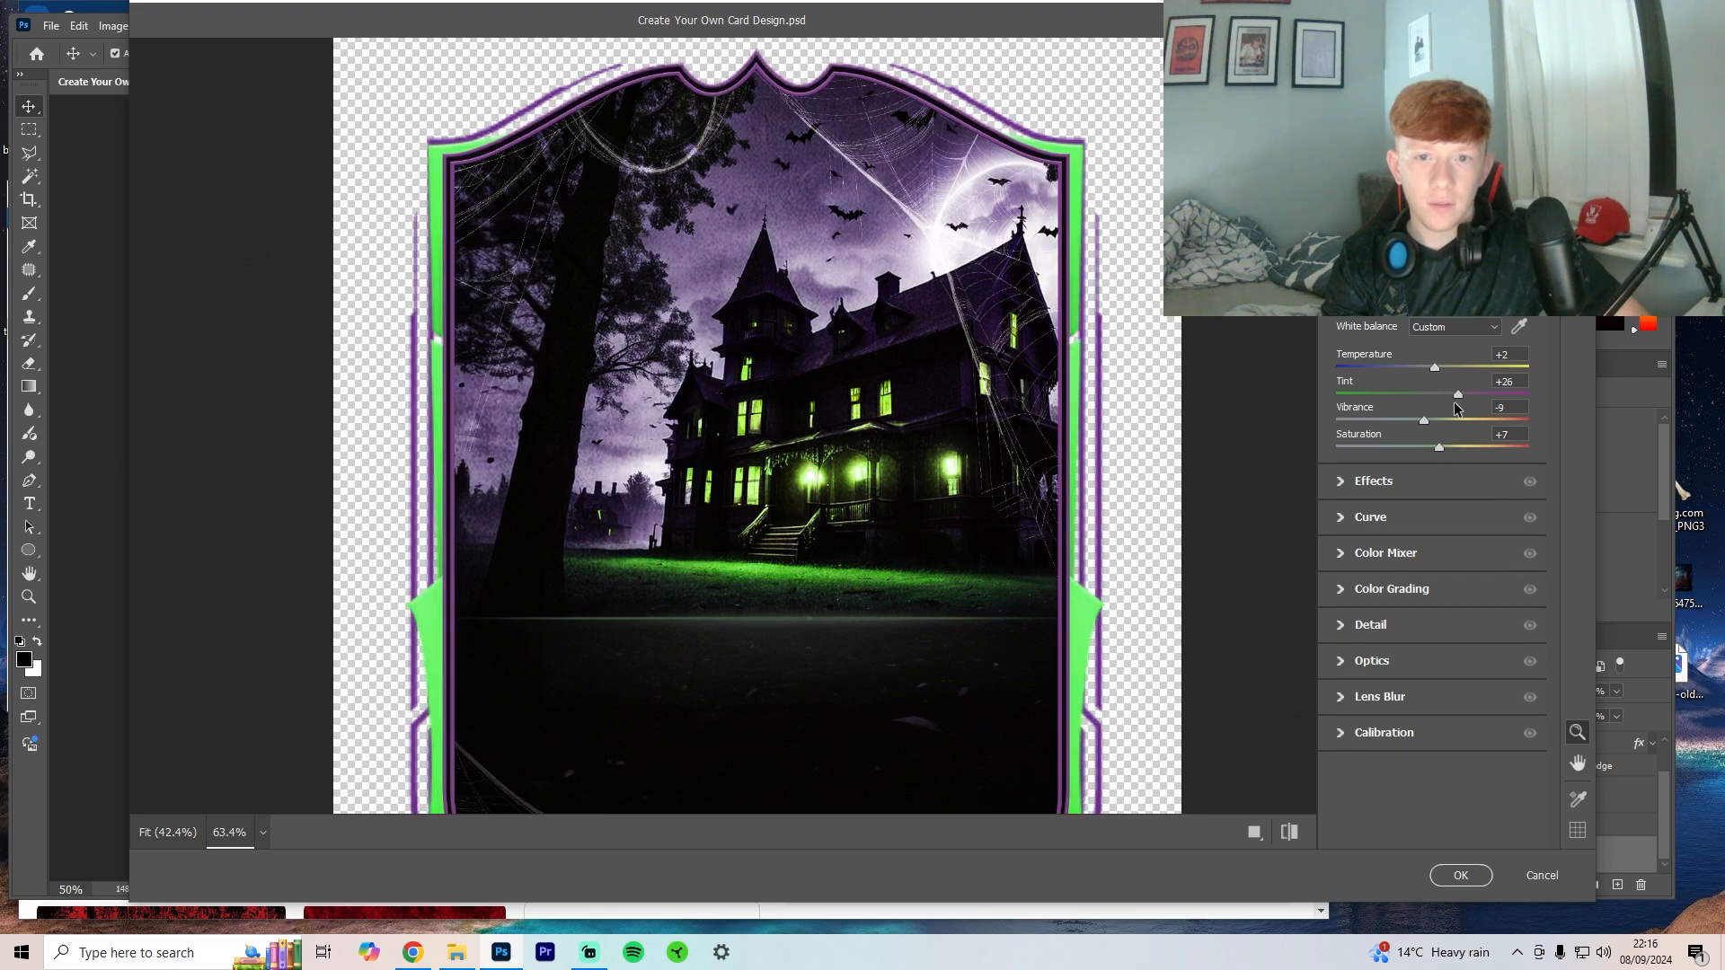
{"action": "left_click_drag", "start_coordinate": [1213, 394], "coordinate": [1125, 441]}
{"action": "left_click", "coordinate": [1391, 305]}
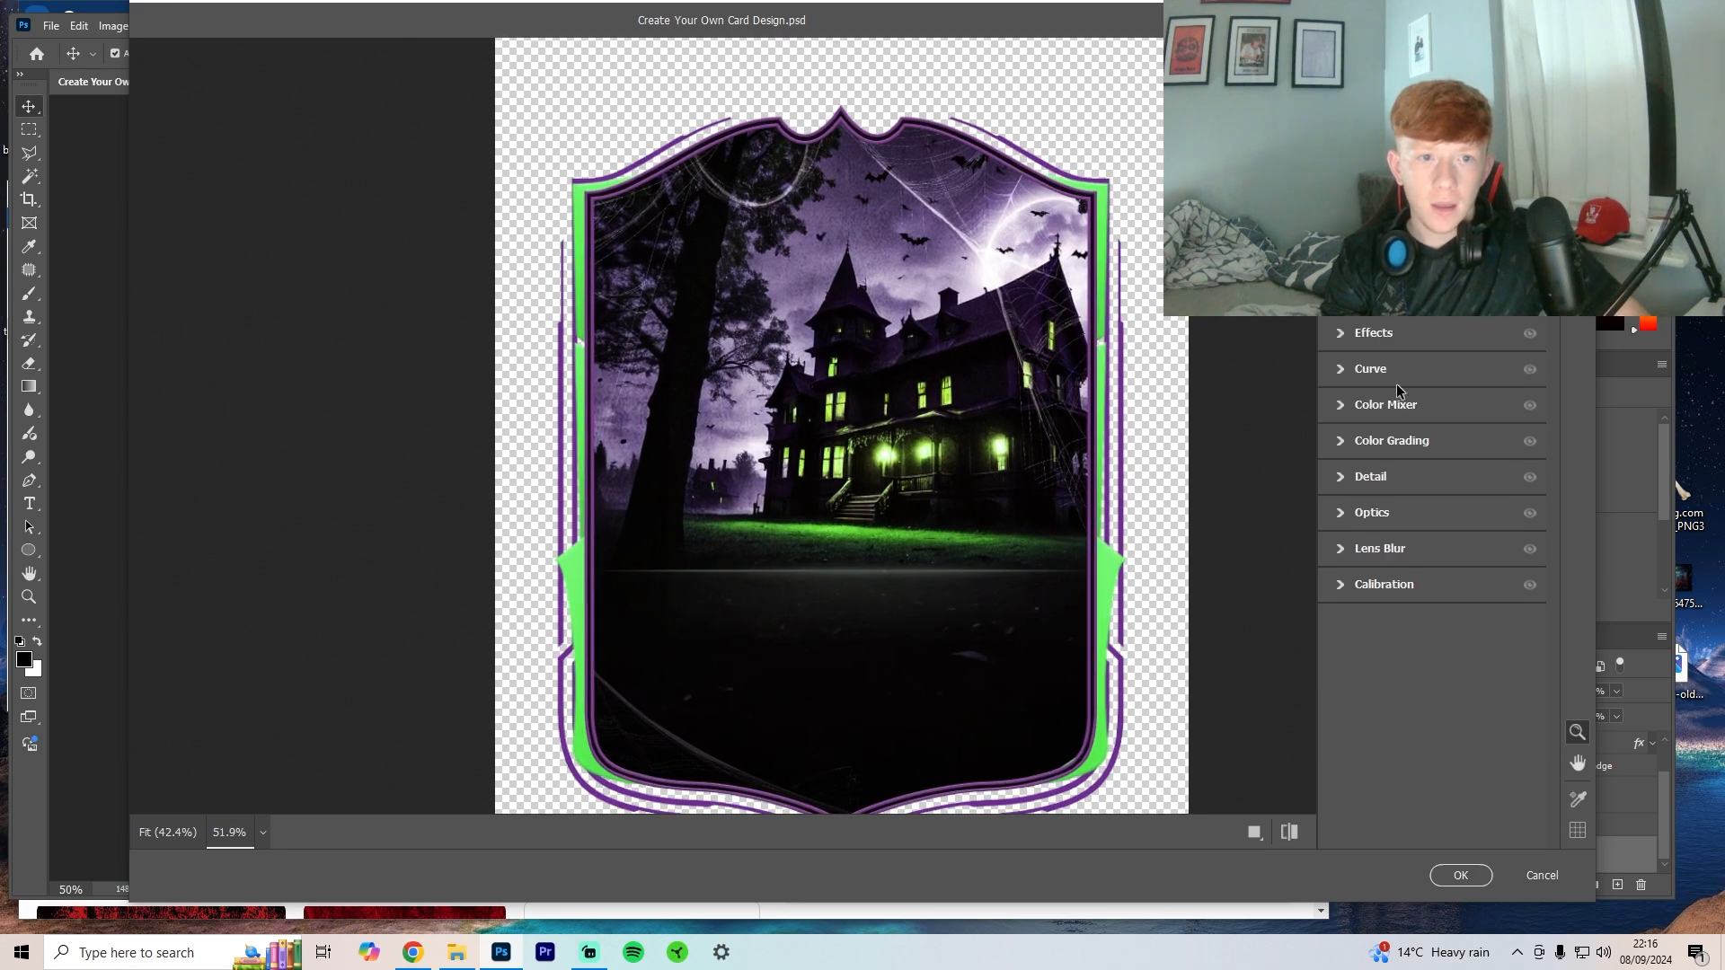
Step: Set the card's Texture to +7 and Clarity to +8, and apply the Camera Raw adjustments
{"action": "left_click", "coordinate": [1386, 338]}
{"action": "left_click_drag", "start_coordinate": [1435, 372], "coordinate": [1441, 399]}
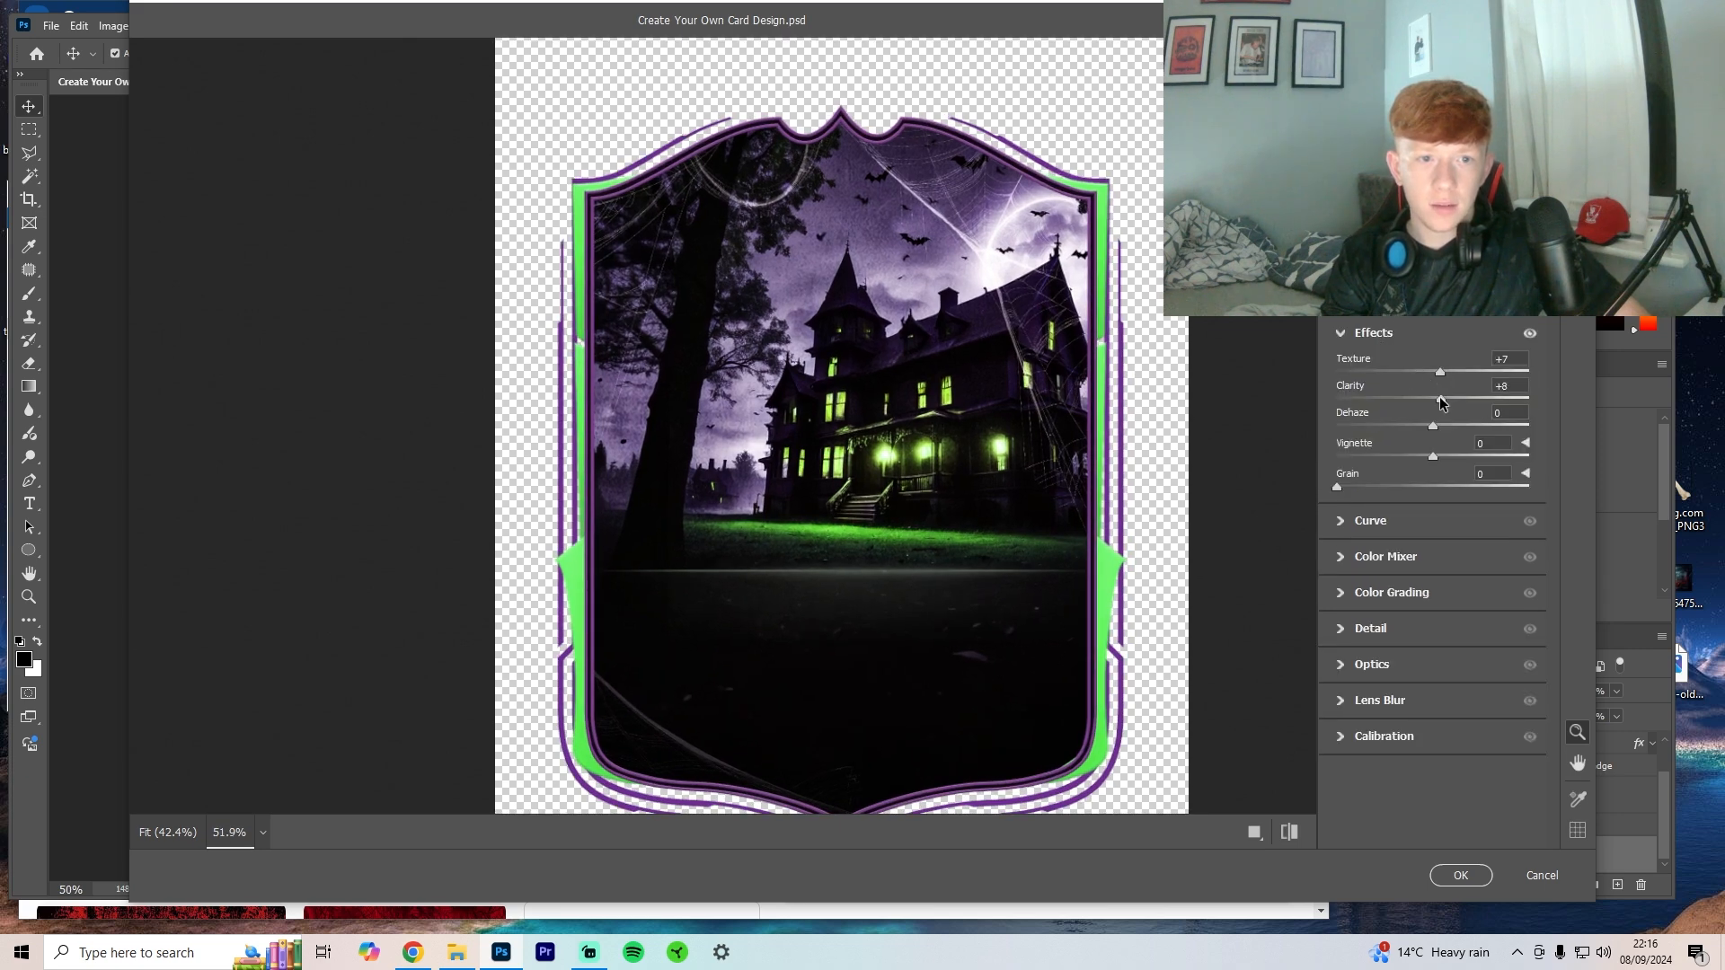
{"action": "left_click", "coordinate": [1369, 334]}
{"action": "left_click", "coordinate": [1372, 476]}
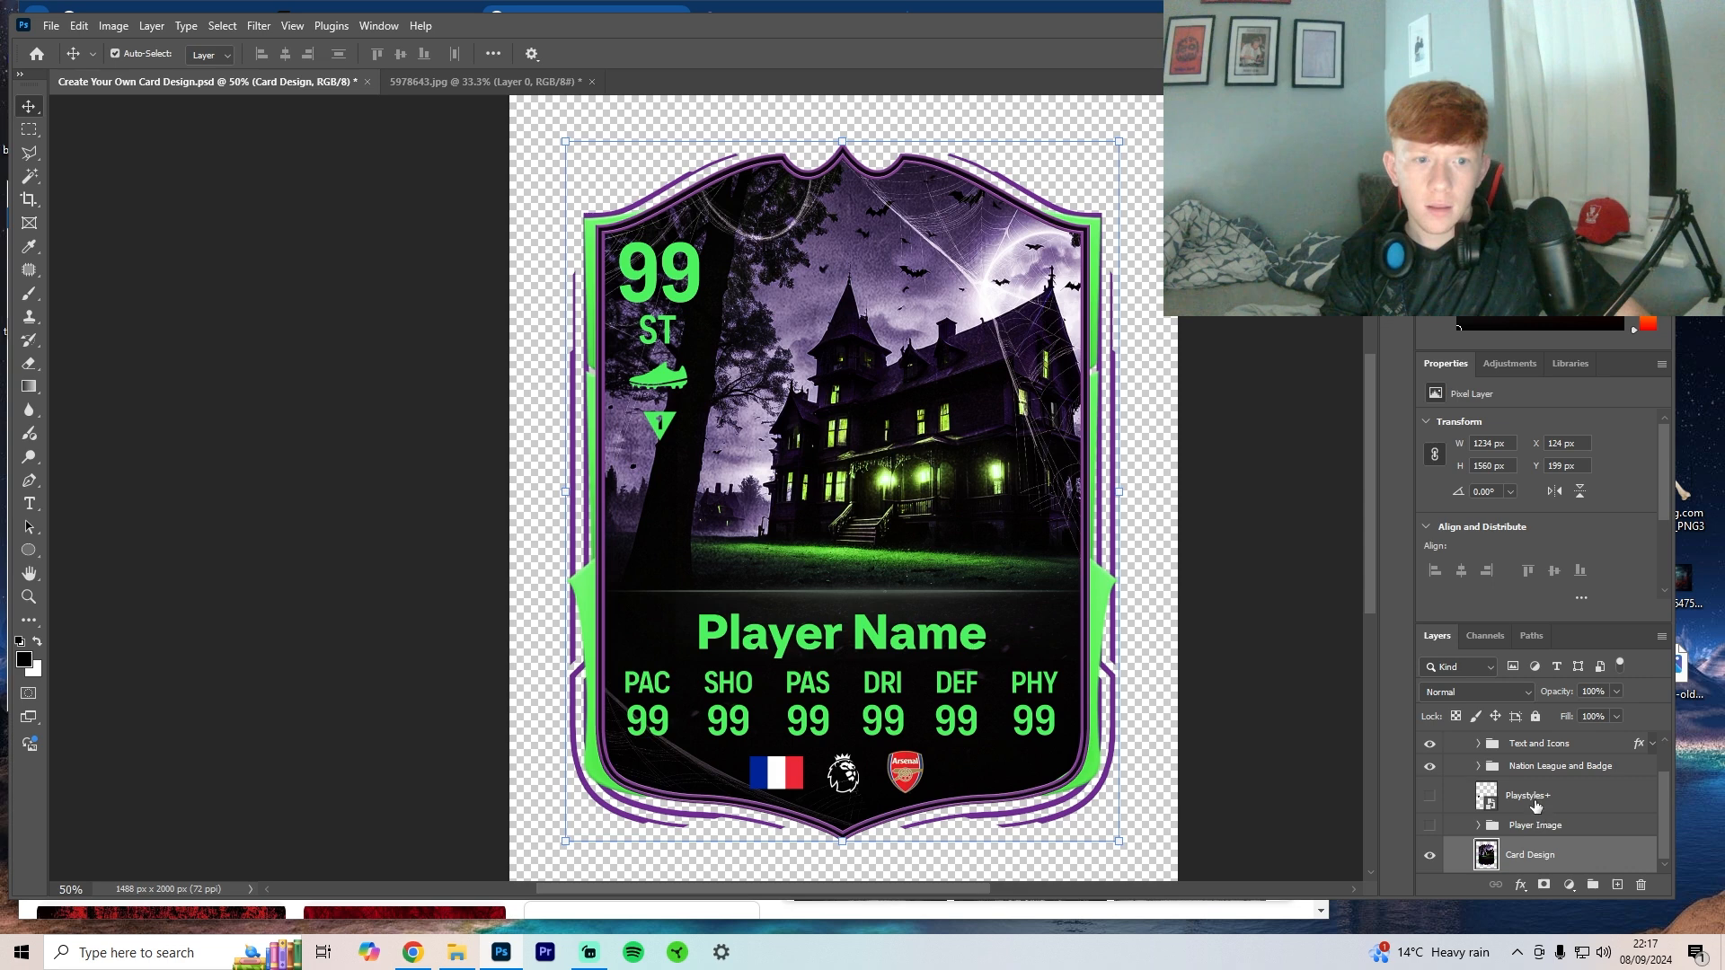
Step: Change the Text and Icons group's Color Overlay to bright green #40ff3d
{"action": "scroll", "coordinate": [1536, 806], "scroll_direction": "up", "scroll_amount": 1}
{"action": "left_click", "coordinate": [1537, 791]}
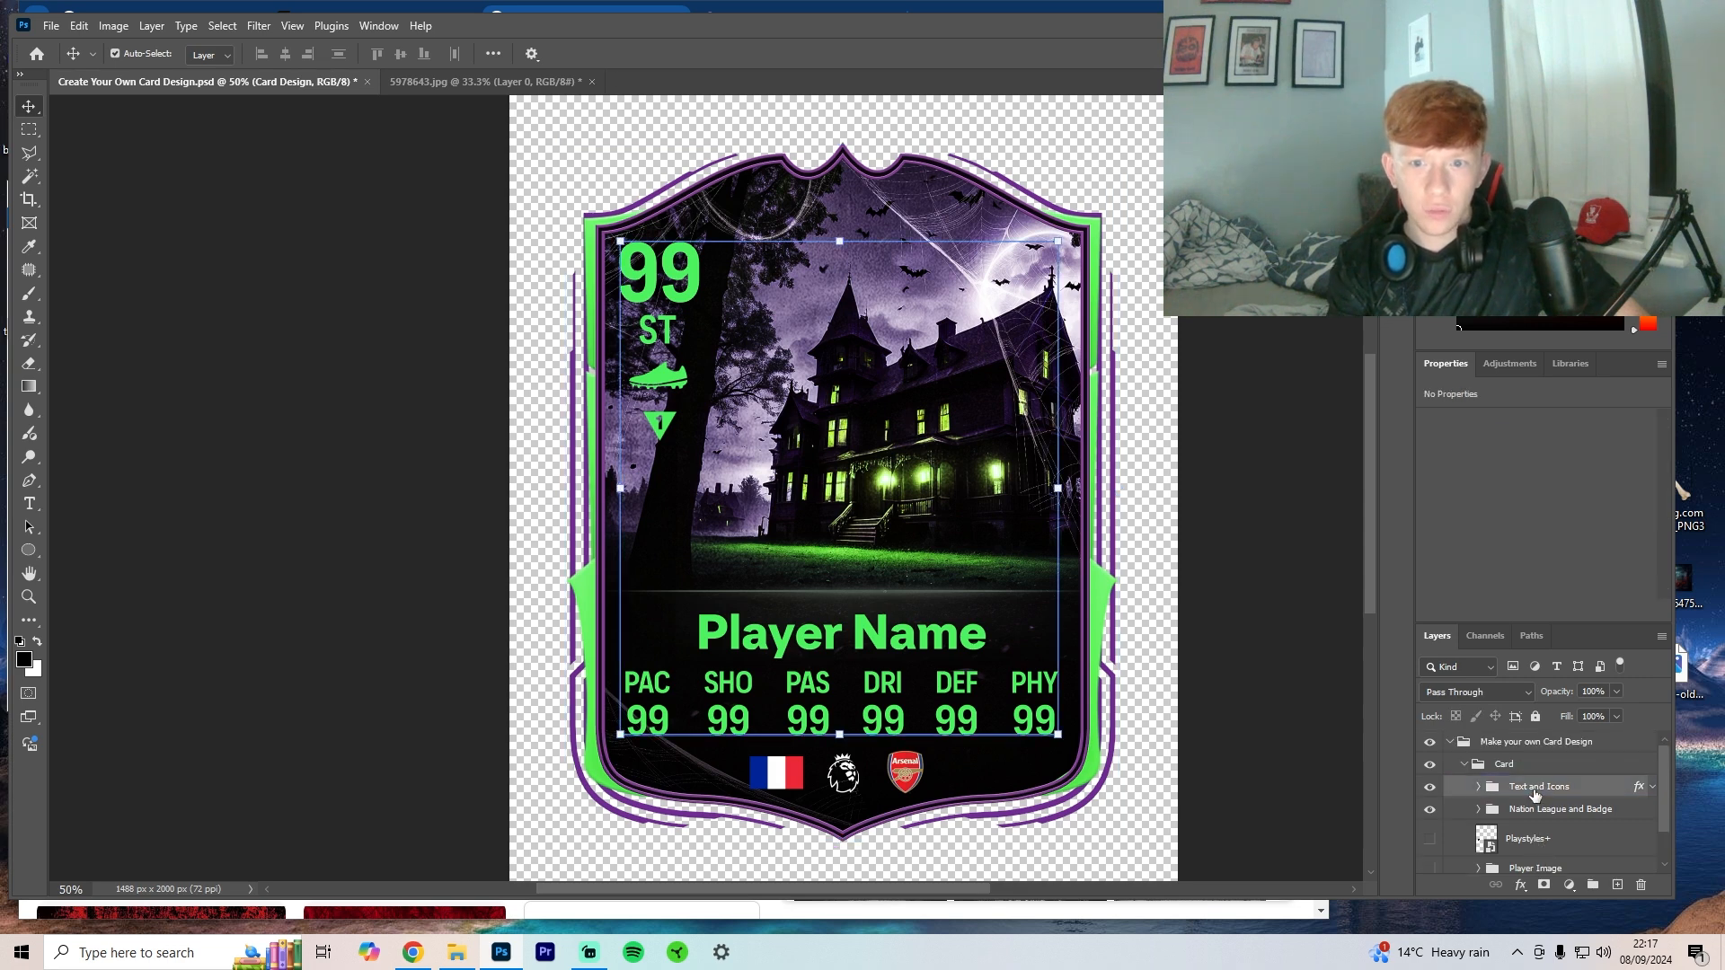
{"action": "right_click", "coordinate": [1538, 783]}
{"action": "key", "text": "Escape"}
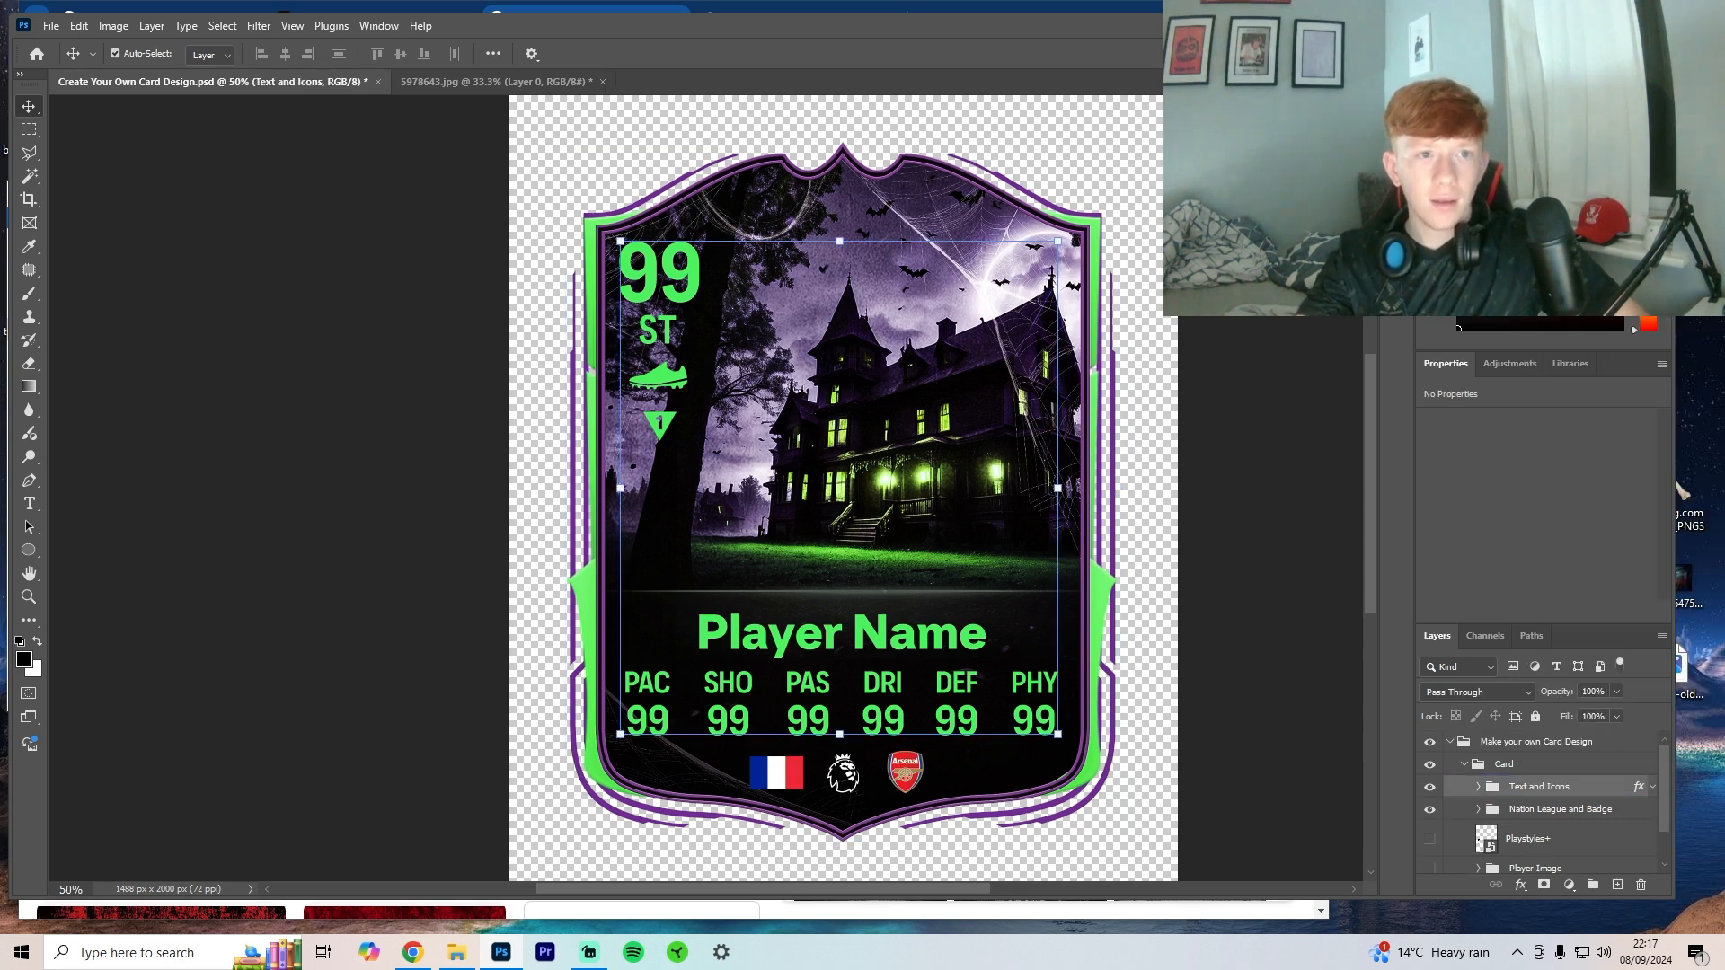
{"action": "left_click_drag", "start_coordinate": [1294, 622], "coordinate": [1332, 595]}
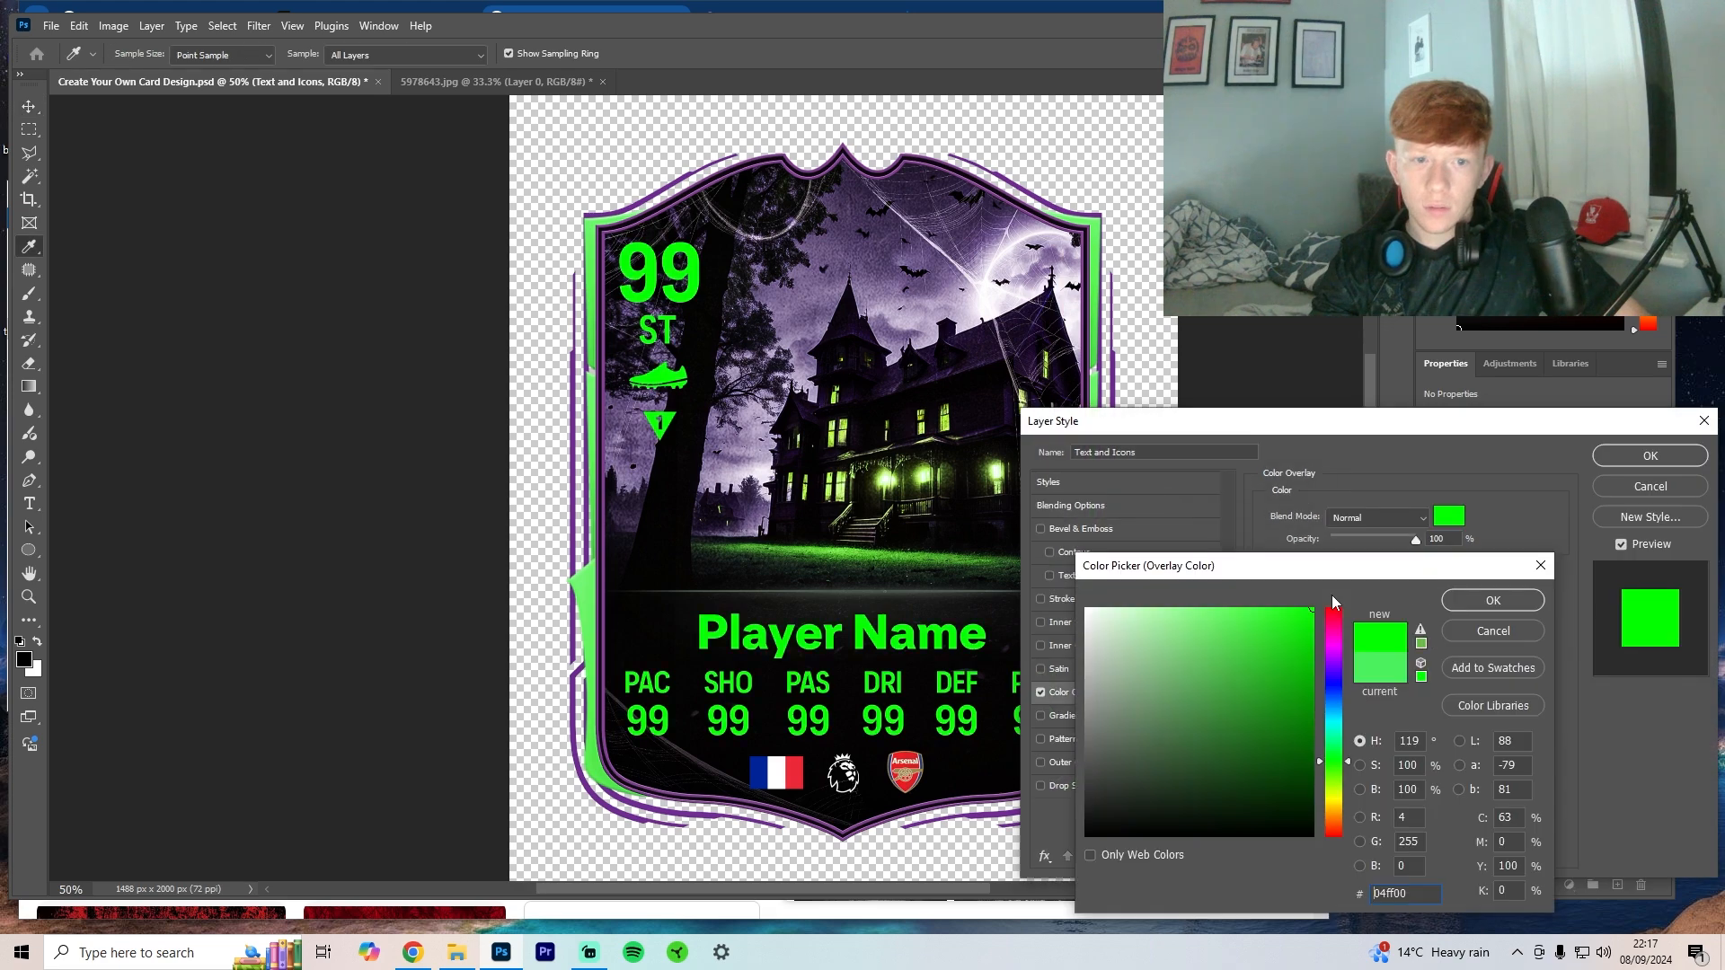
{"action": "left_click", "coordinate": [1272, 607]}
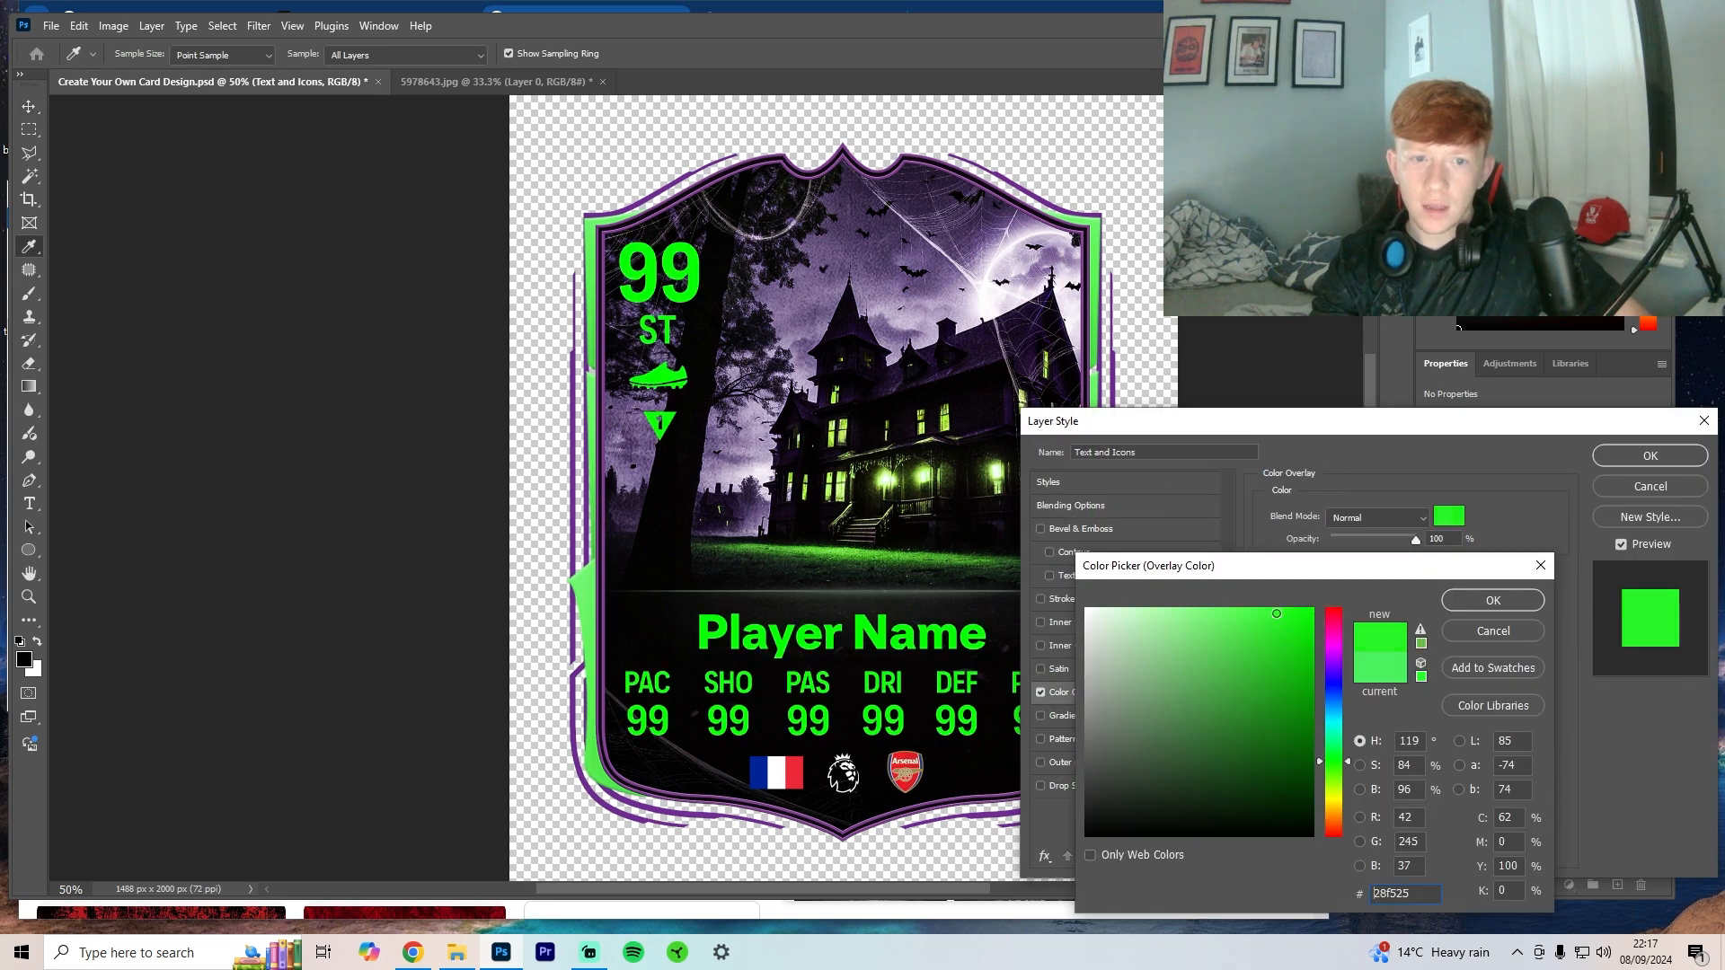
{"action": "left_click", "coordinate": [1259, 603]}
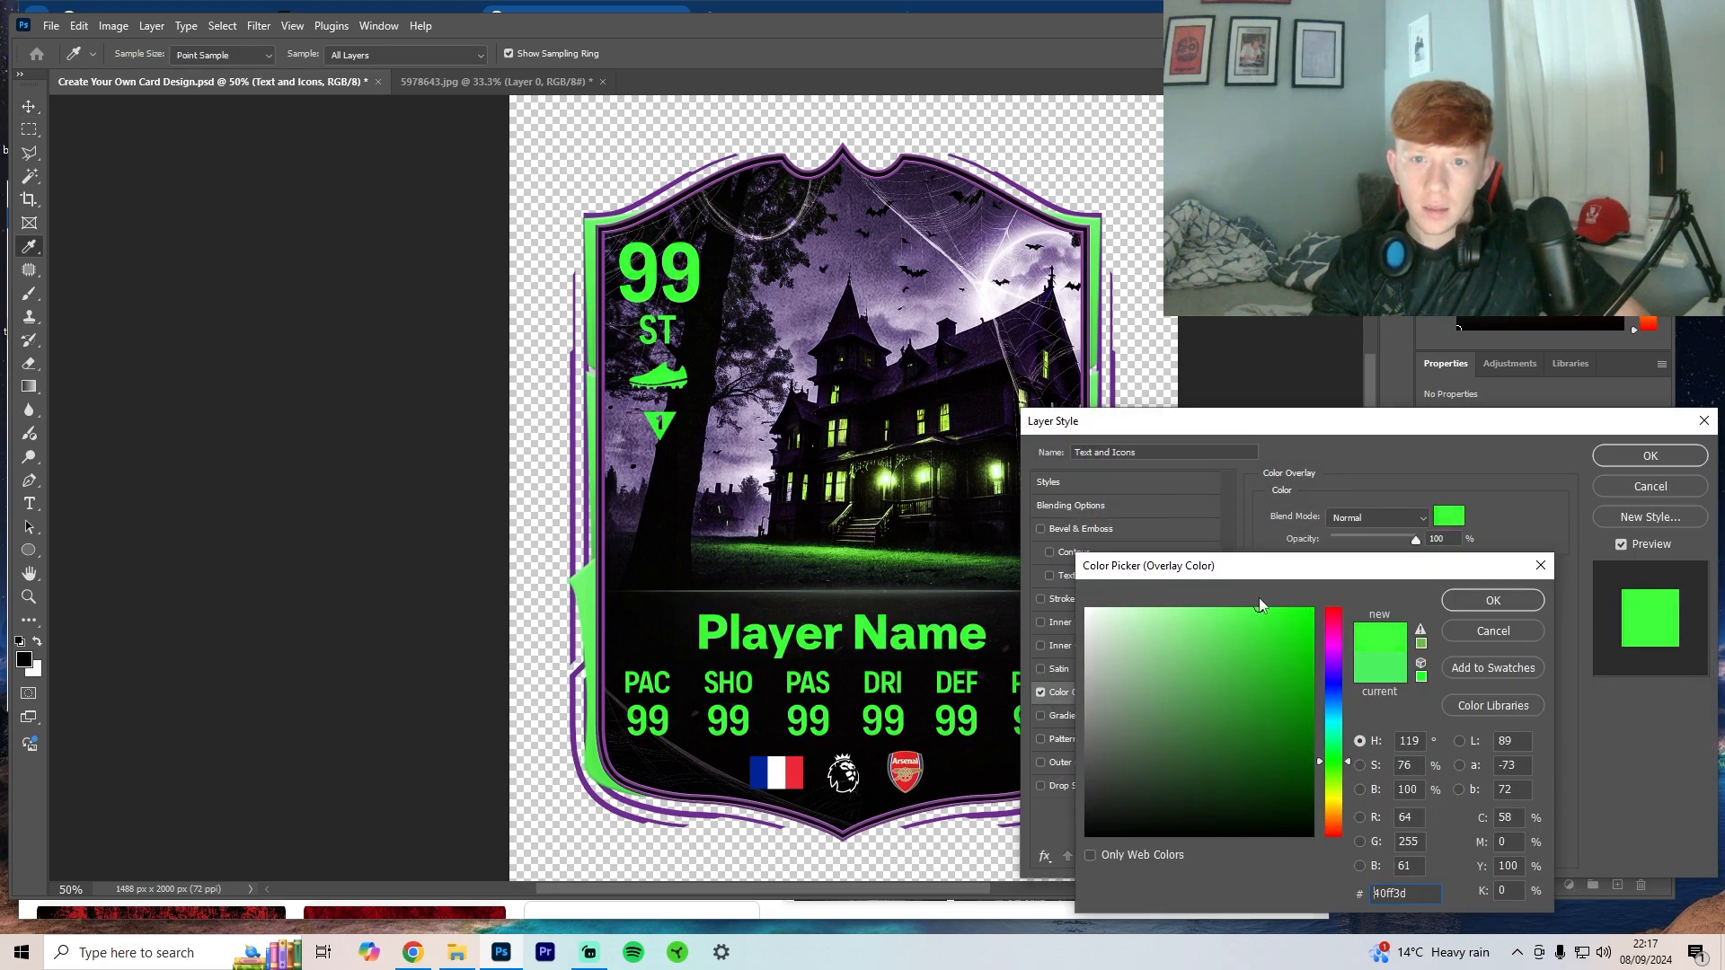
{"action": "key", "text": "Return"}
Step: Add an Outer Glow to the Text and Icons group with Normal blending, 49% opacity, 73 px size and near-black colour #060404
{"action": "left_click", "coordinate": [1136, 766]}
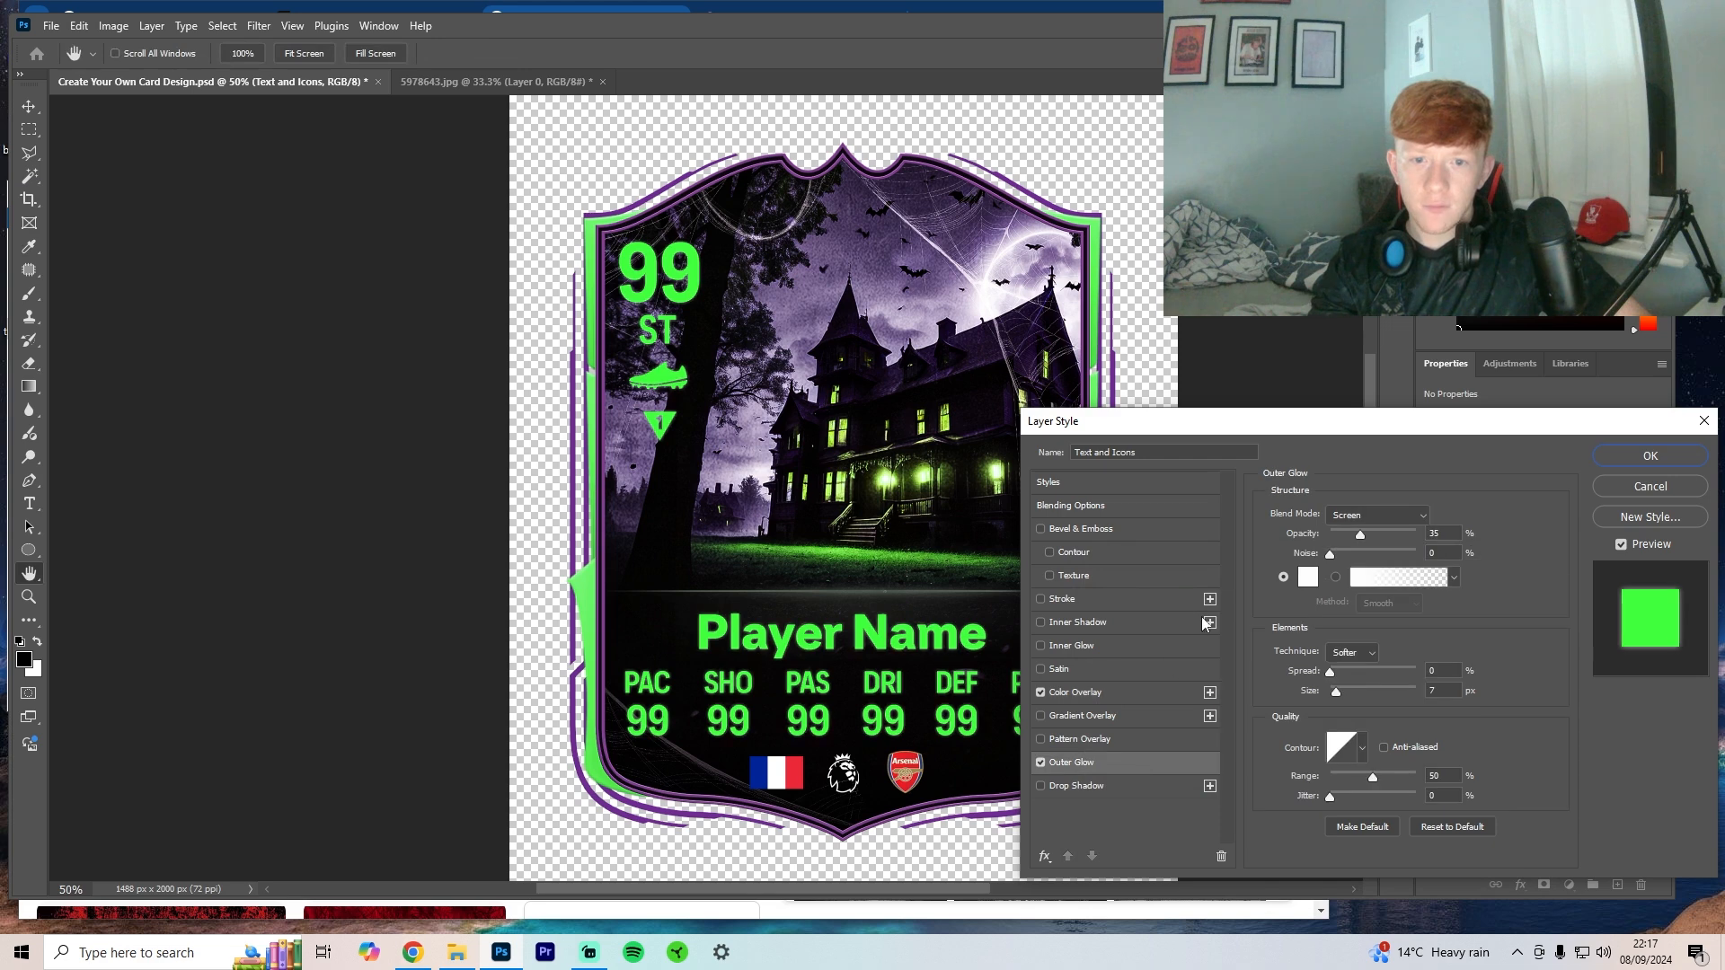
{"action": "left_click_drag", "start_coordinate": [1385, 536], "coordinate": [1380, 547]}
{"action": "left_click_drag", "start_coordinate": [1336, 692], "coordinate": [1361, 690]}
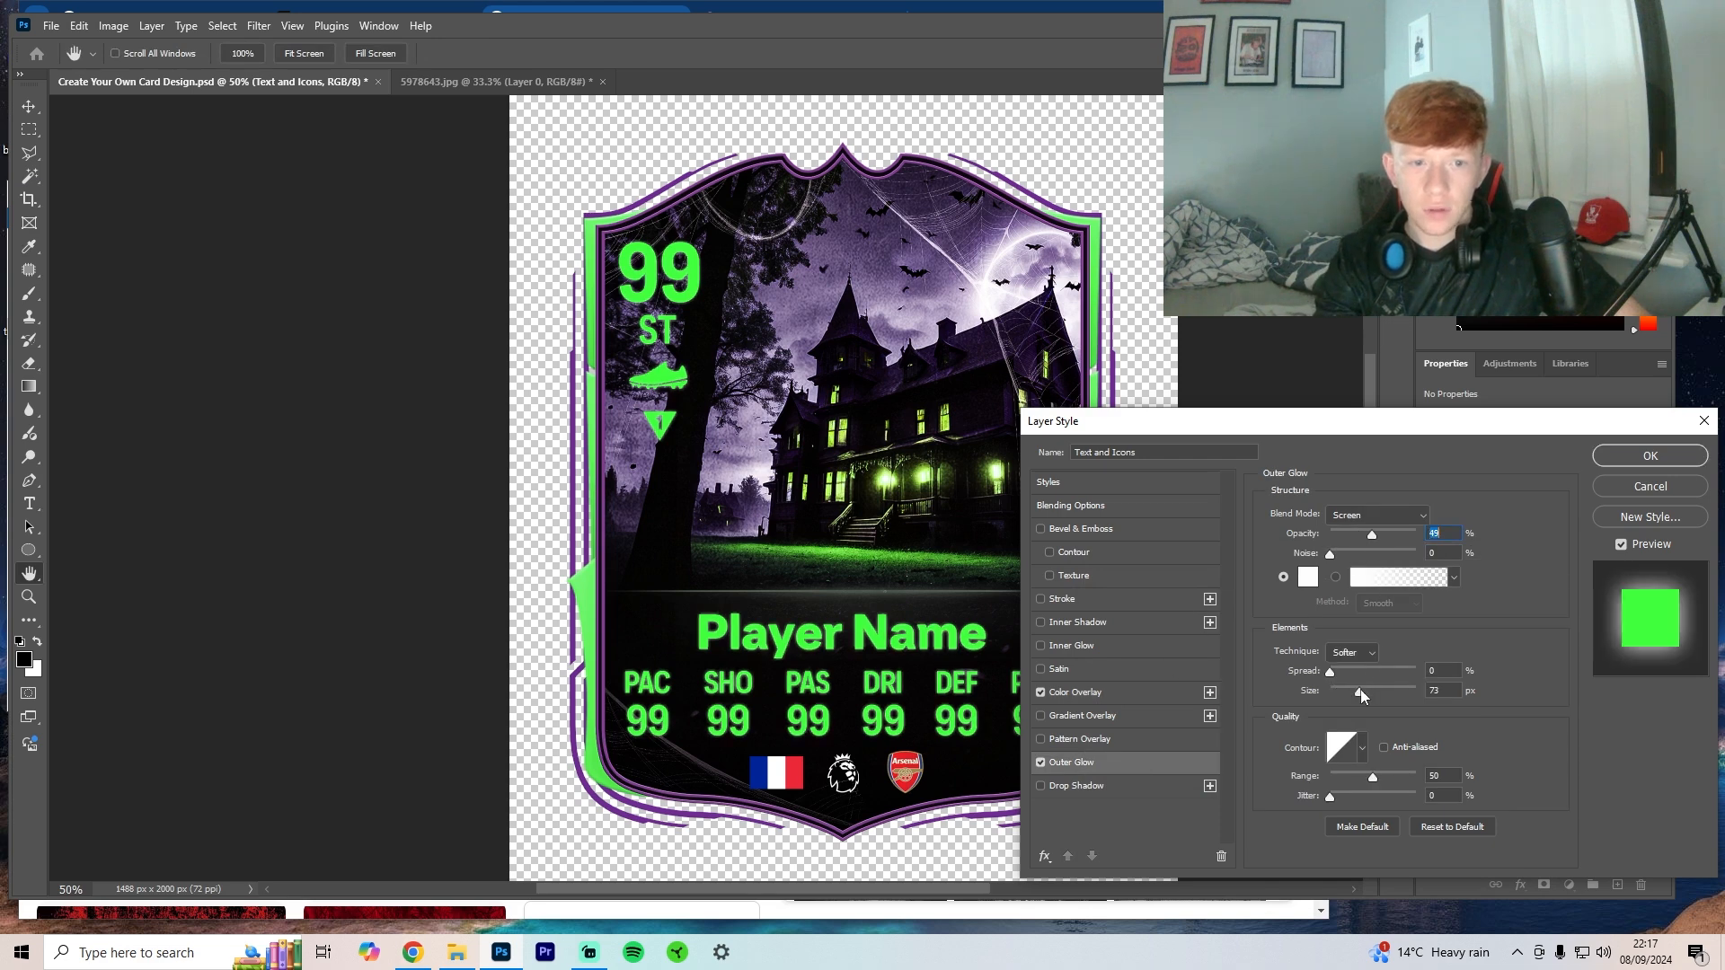
{"action": "left_click", "coordinate": [1357, 525]}
{"action": "left_click", "coordinate": [1348, 514]}
{"action": "left_click", "coordinate": [1308, 577]}
{"action": "left_click", "coordinate": [684, 479]}
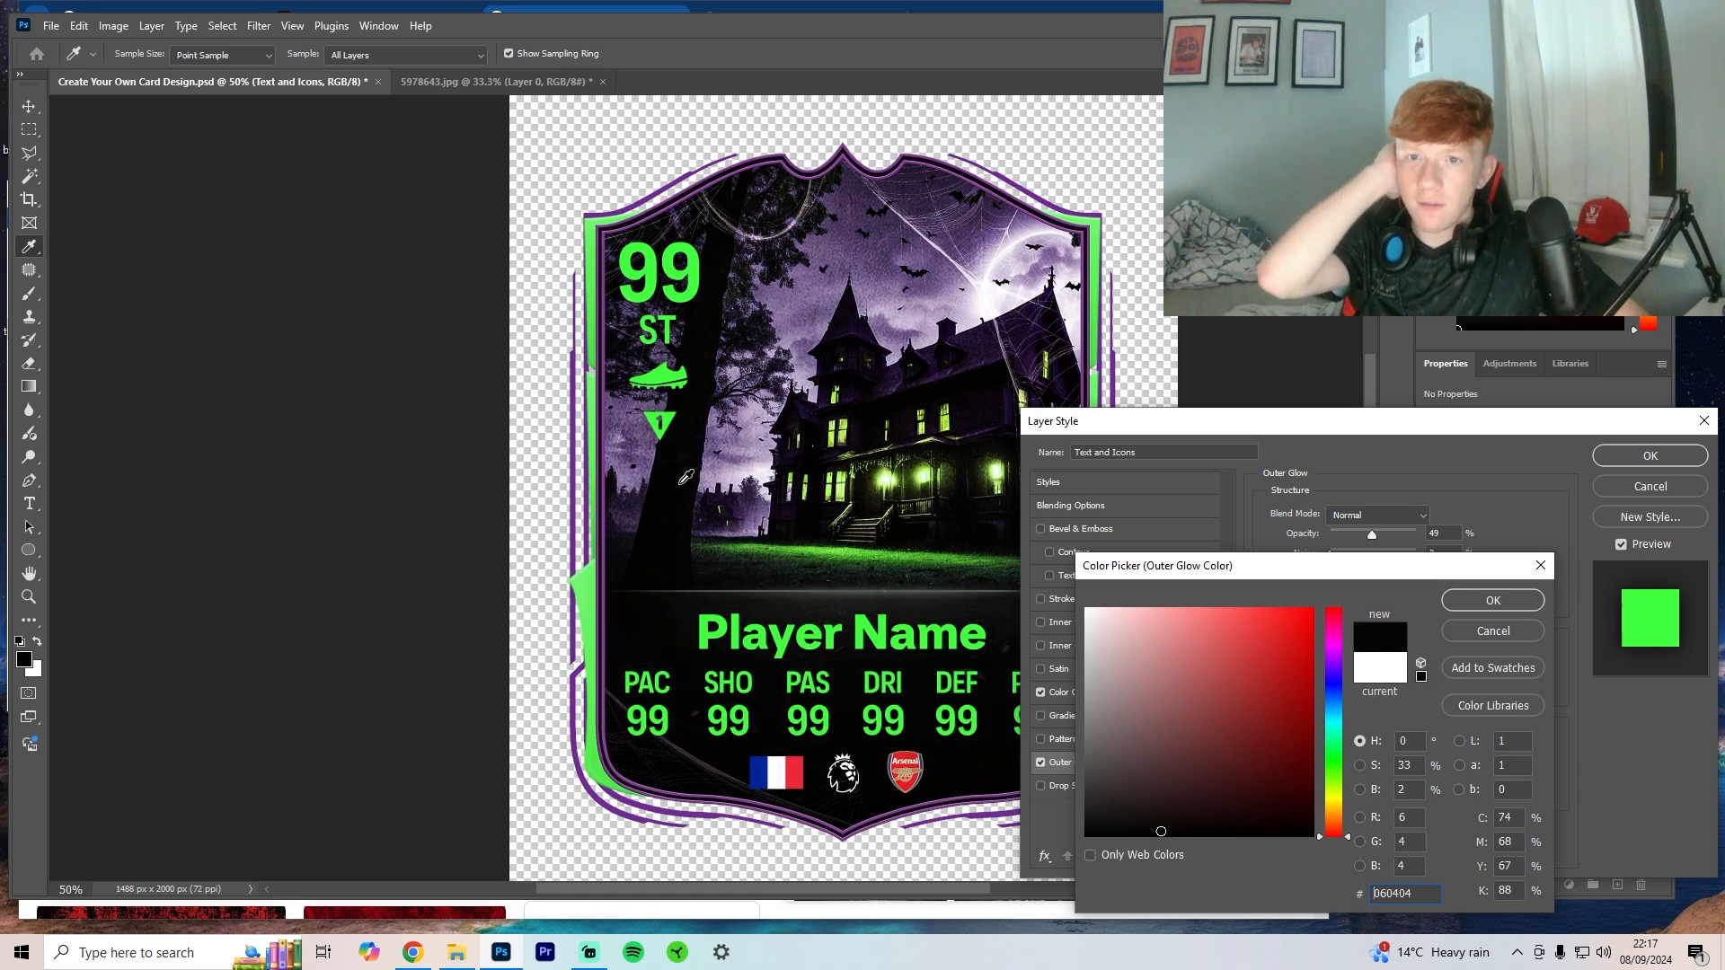
{"action": "key", "text": "Return"}
{"action": "key", "text": "Return"}
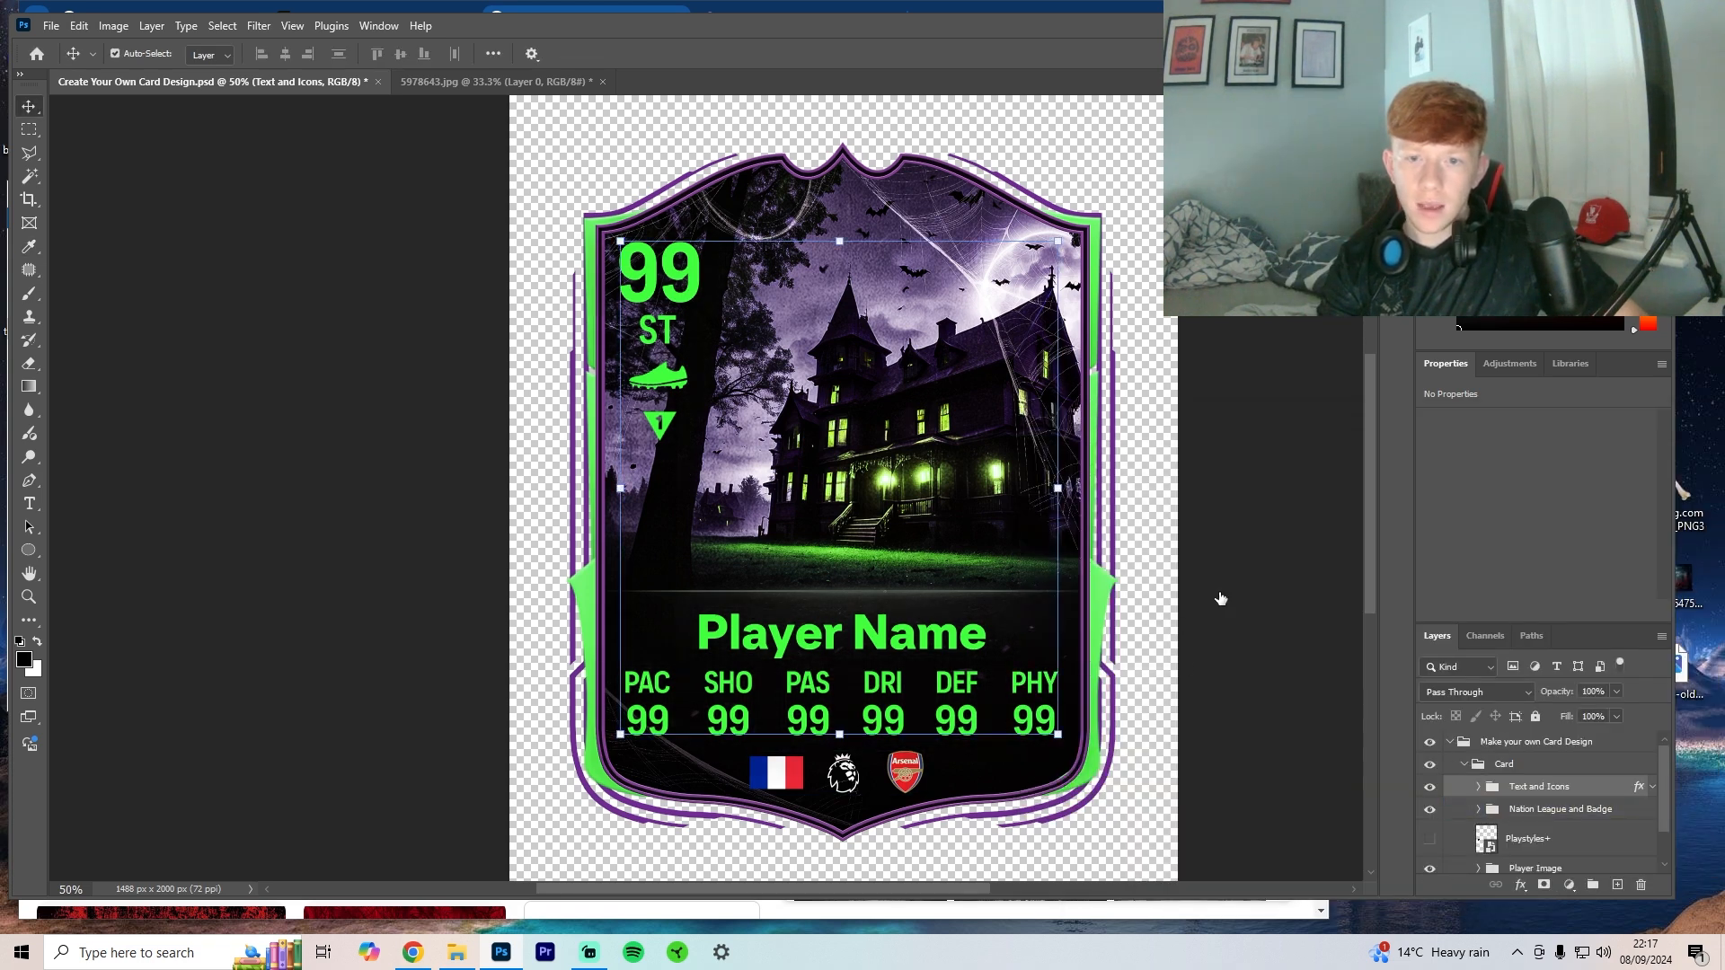
Step: Show the player image on the card and clear the layer selection to present the finished design
{"action": "left_click", "coordinate": [1050, 497]}
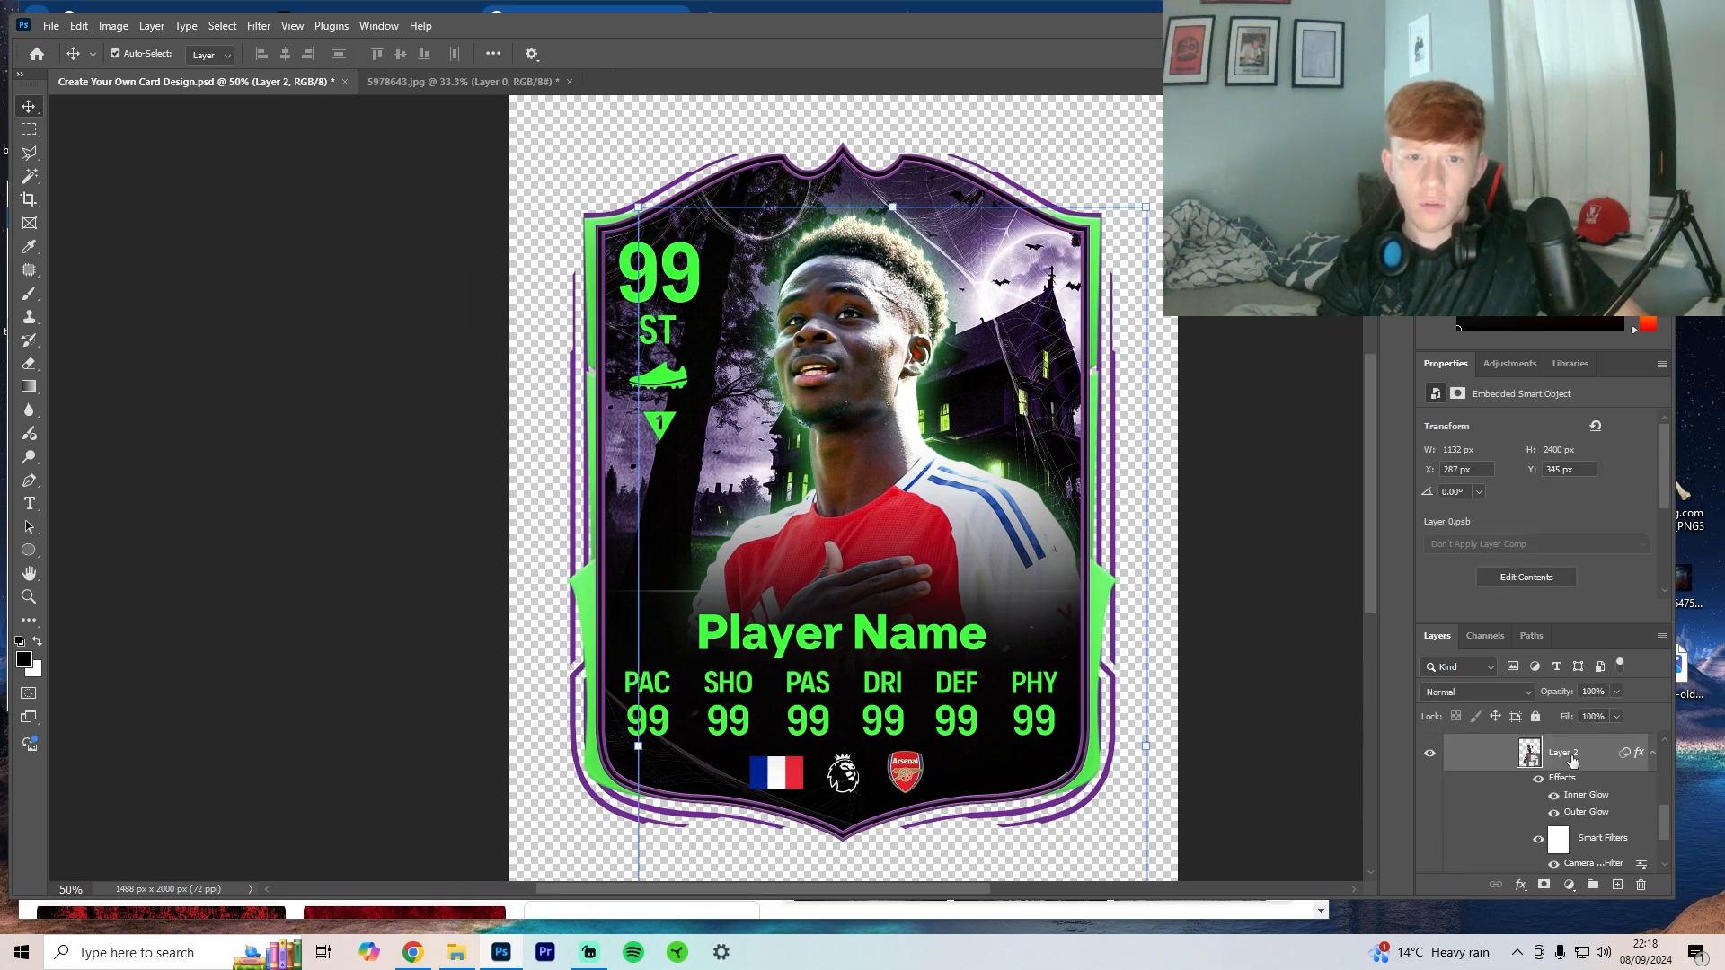
{"action": "key", "text": "ctrl+minus"}
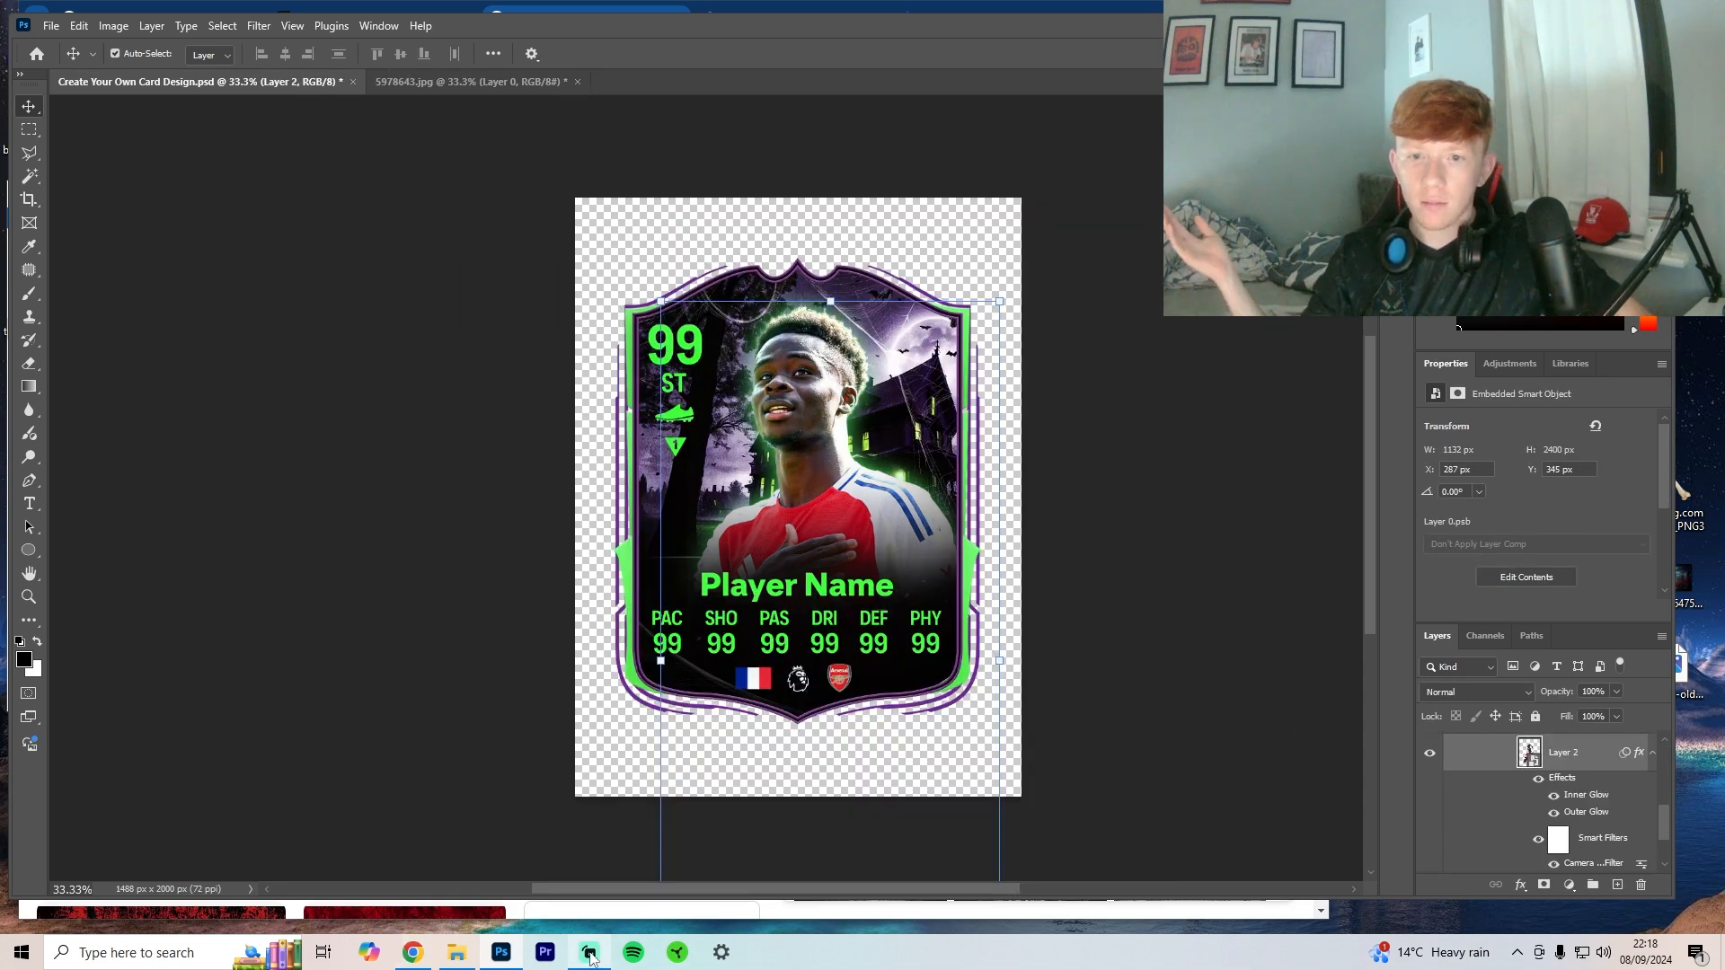
{"action": "left_click", "coordinate": [1159, 735]}
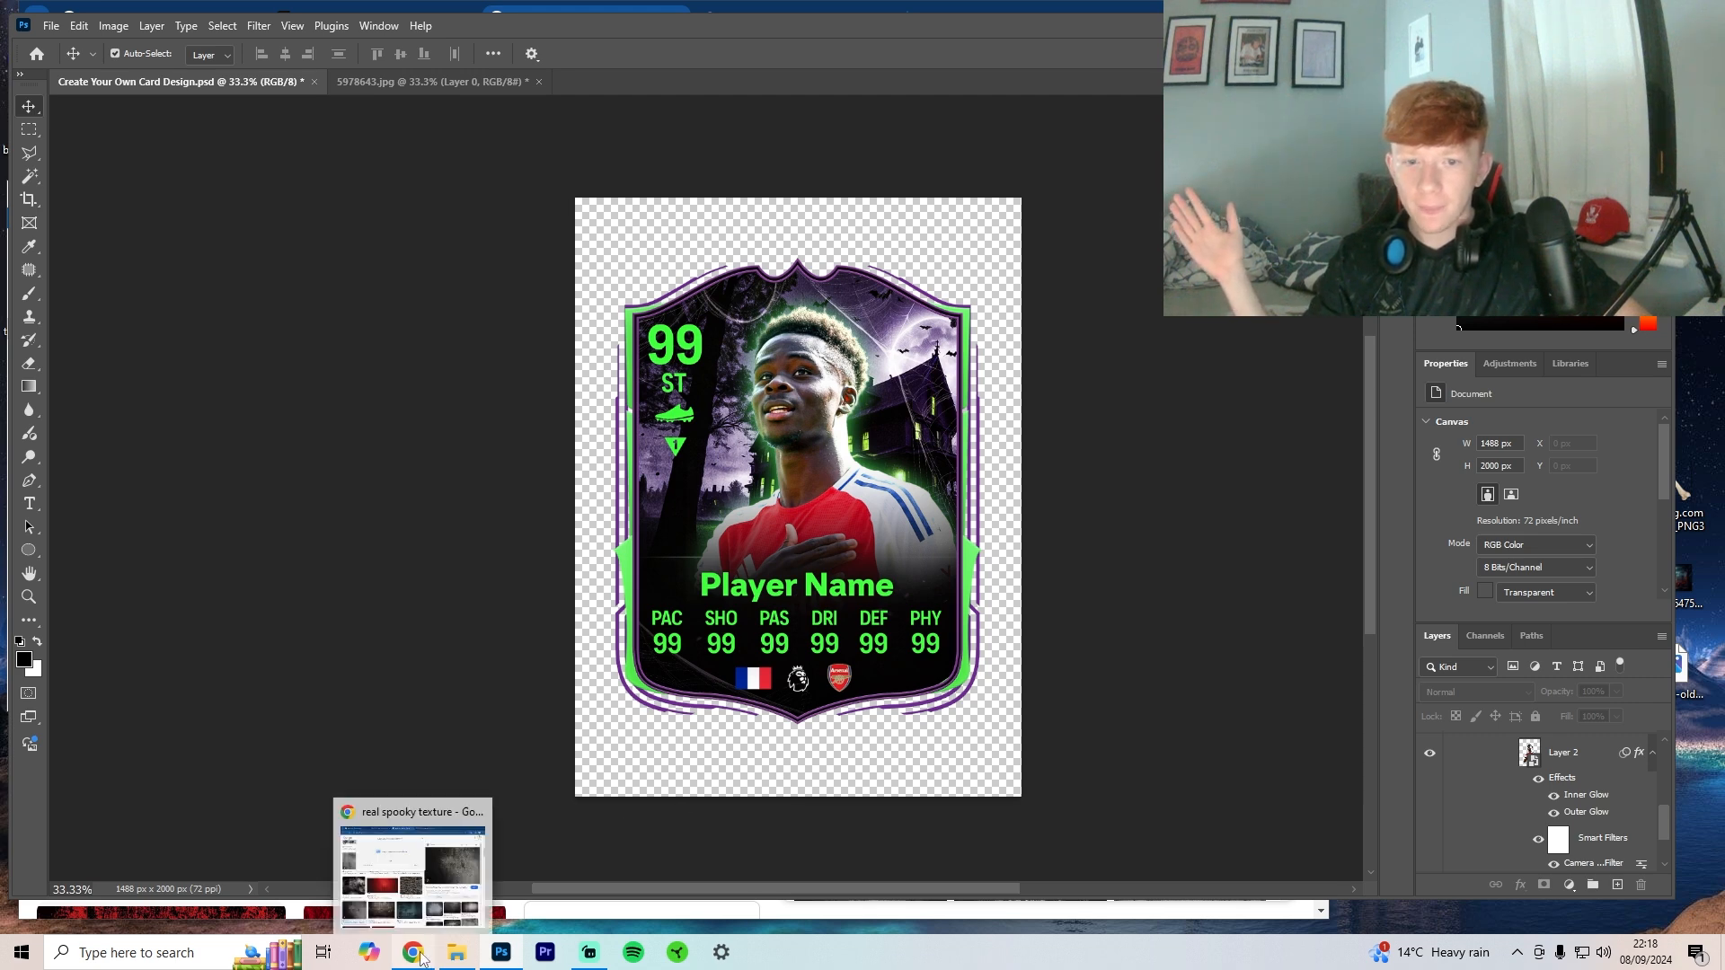
Step: Switch to Chrome and replace the previously opened pages with a new blank tab
{"action": "left_click", "coordinate": [411, 885]}
{"action": "left_click", "coordinate": [760, 112]}
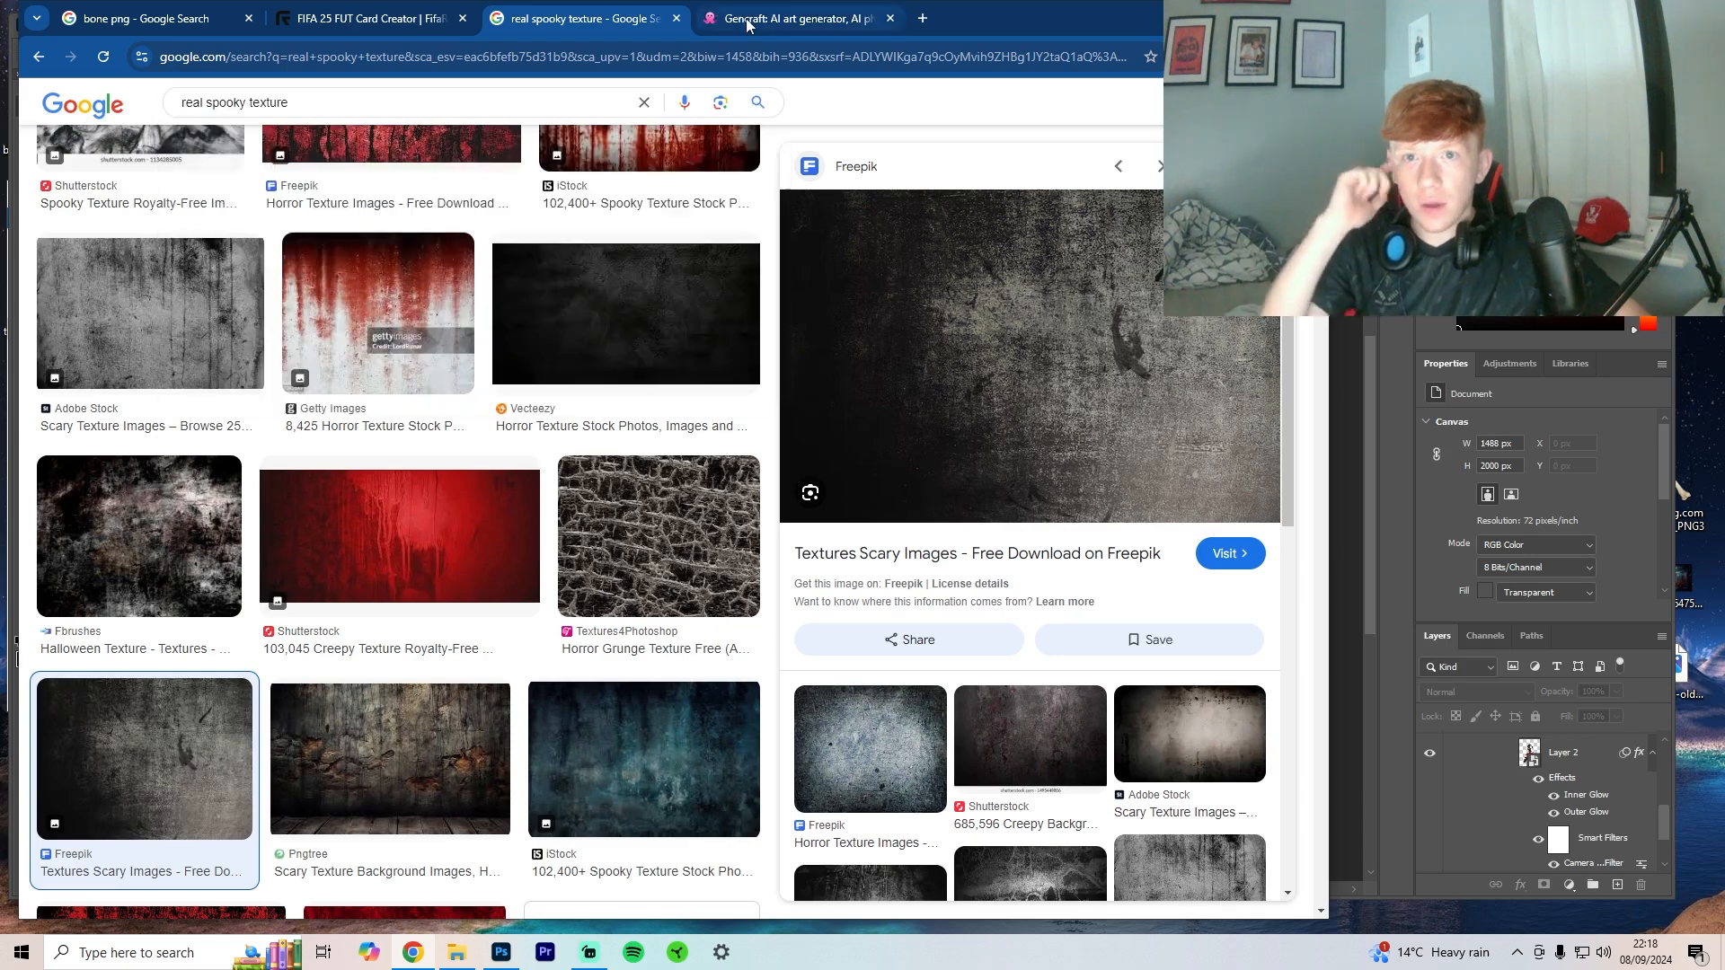
{"action": "left_click", "coordinate": [885, 24]}
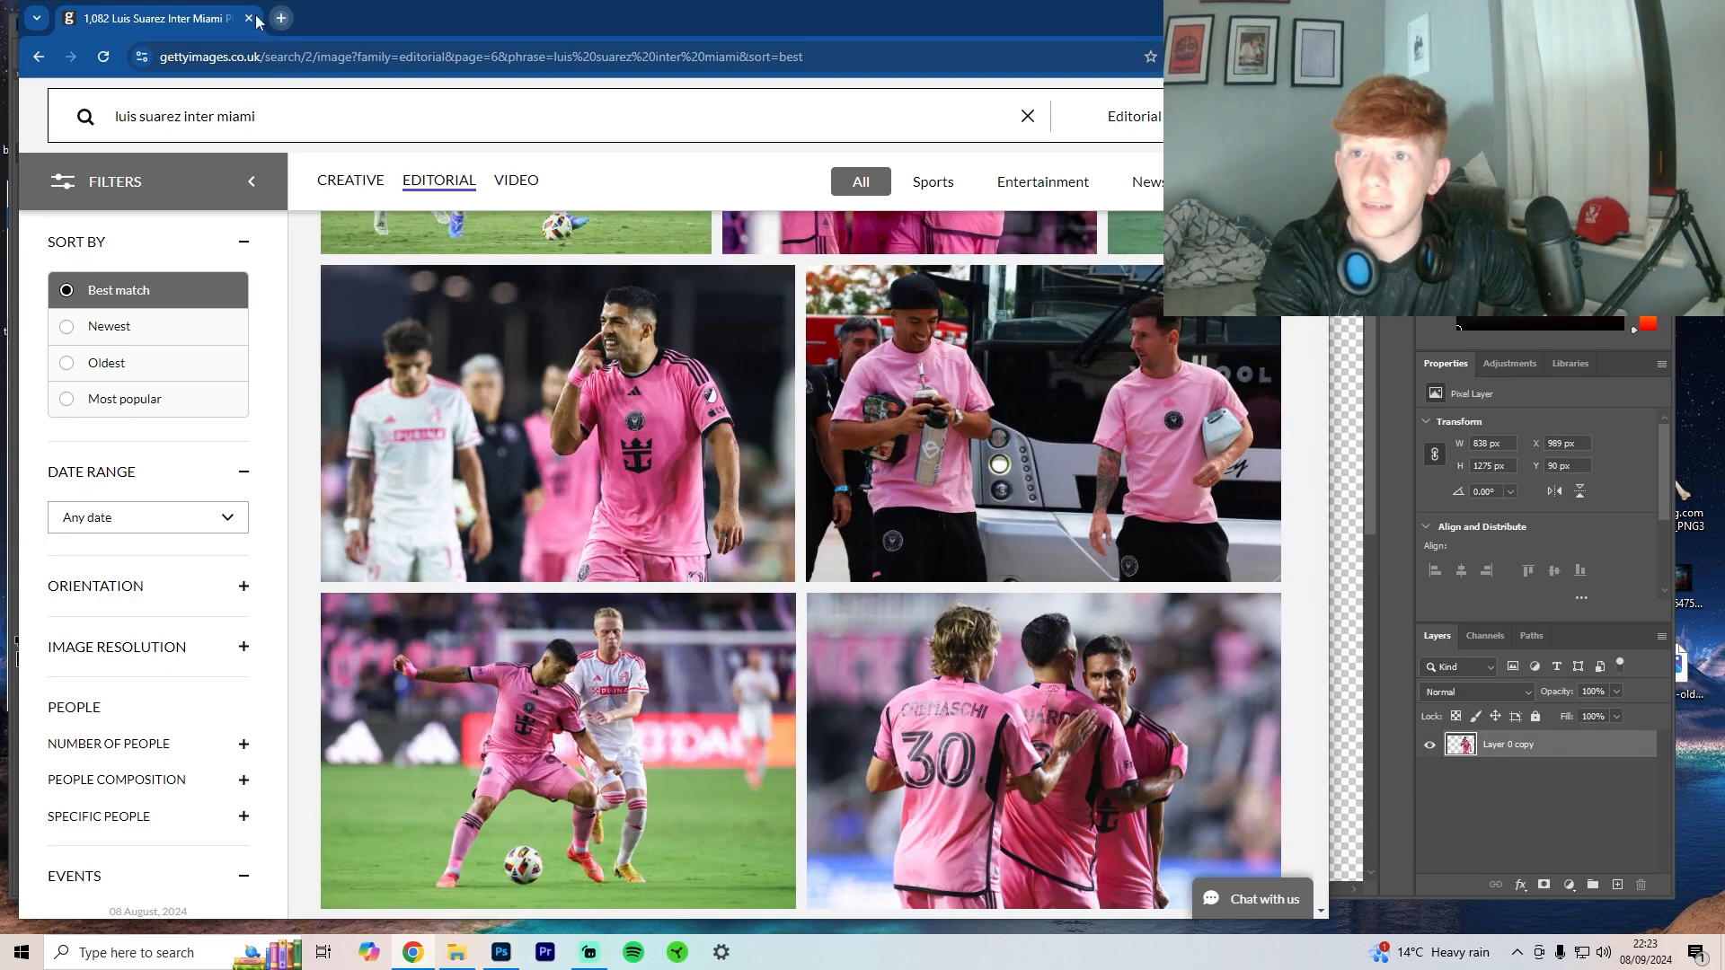
{"action": "key", "text": "ctrl+t"}
{"action": "left_click", "coordinate": [250, 20]}
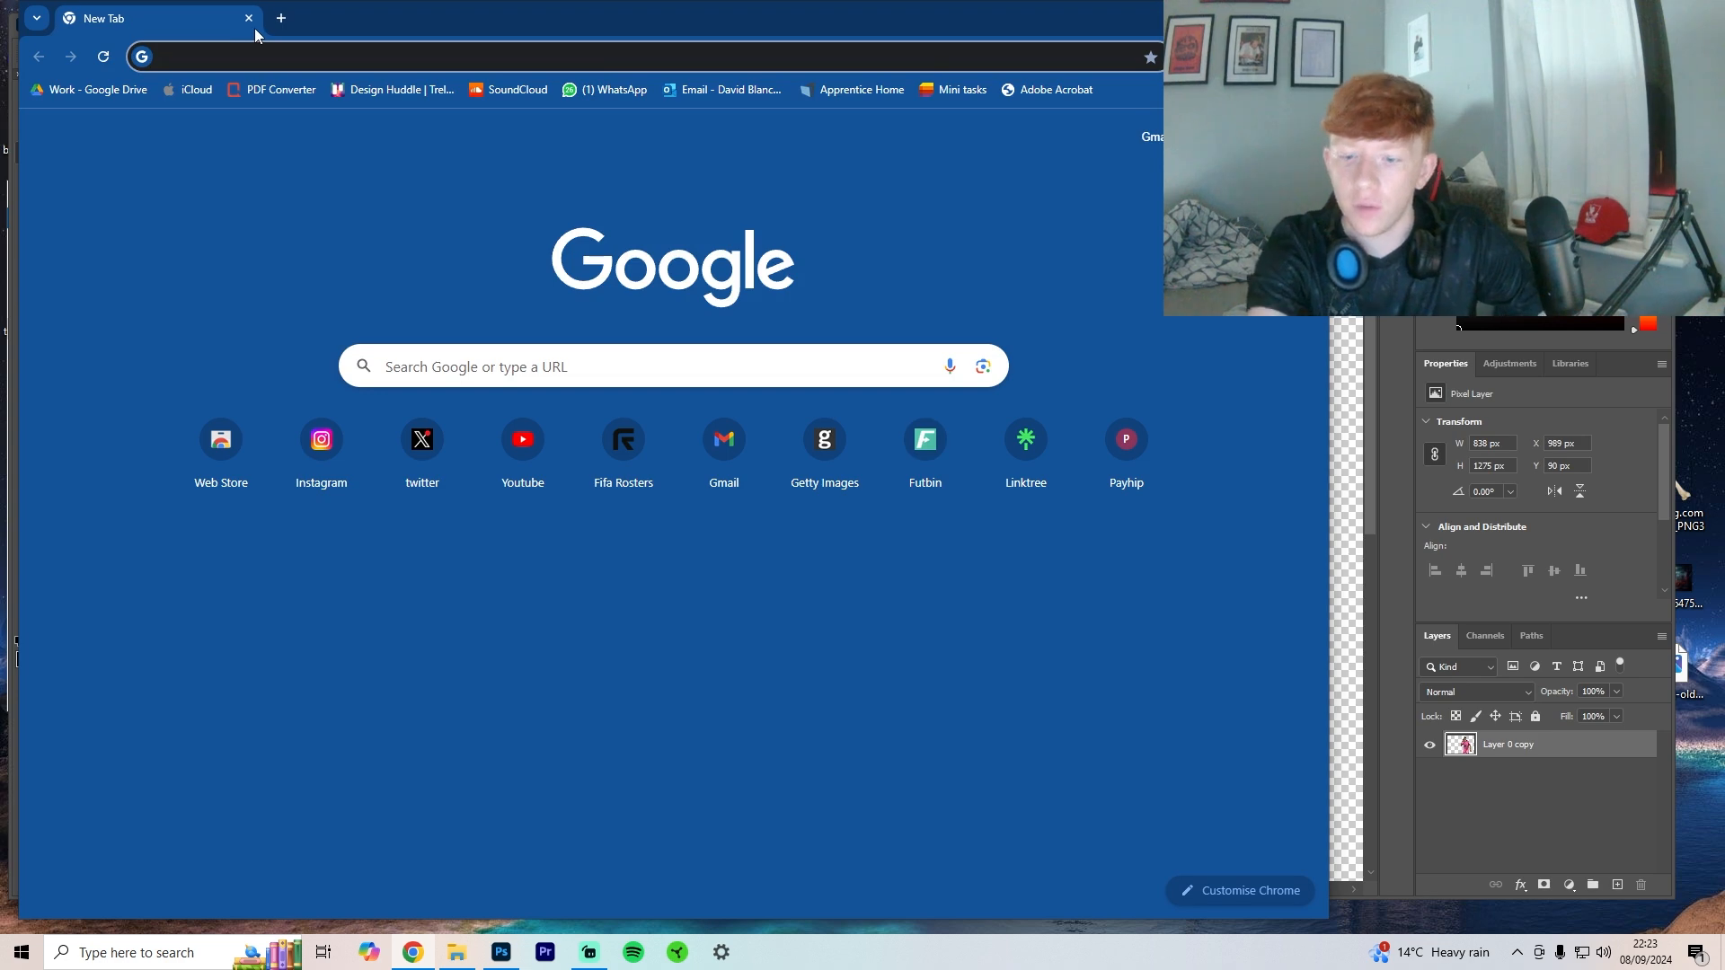
Step: Search Google Images for "fangs png"
{"action": "type", "text": "fangs png"}
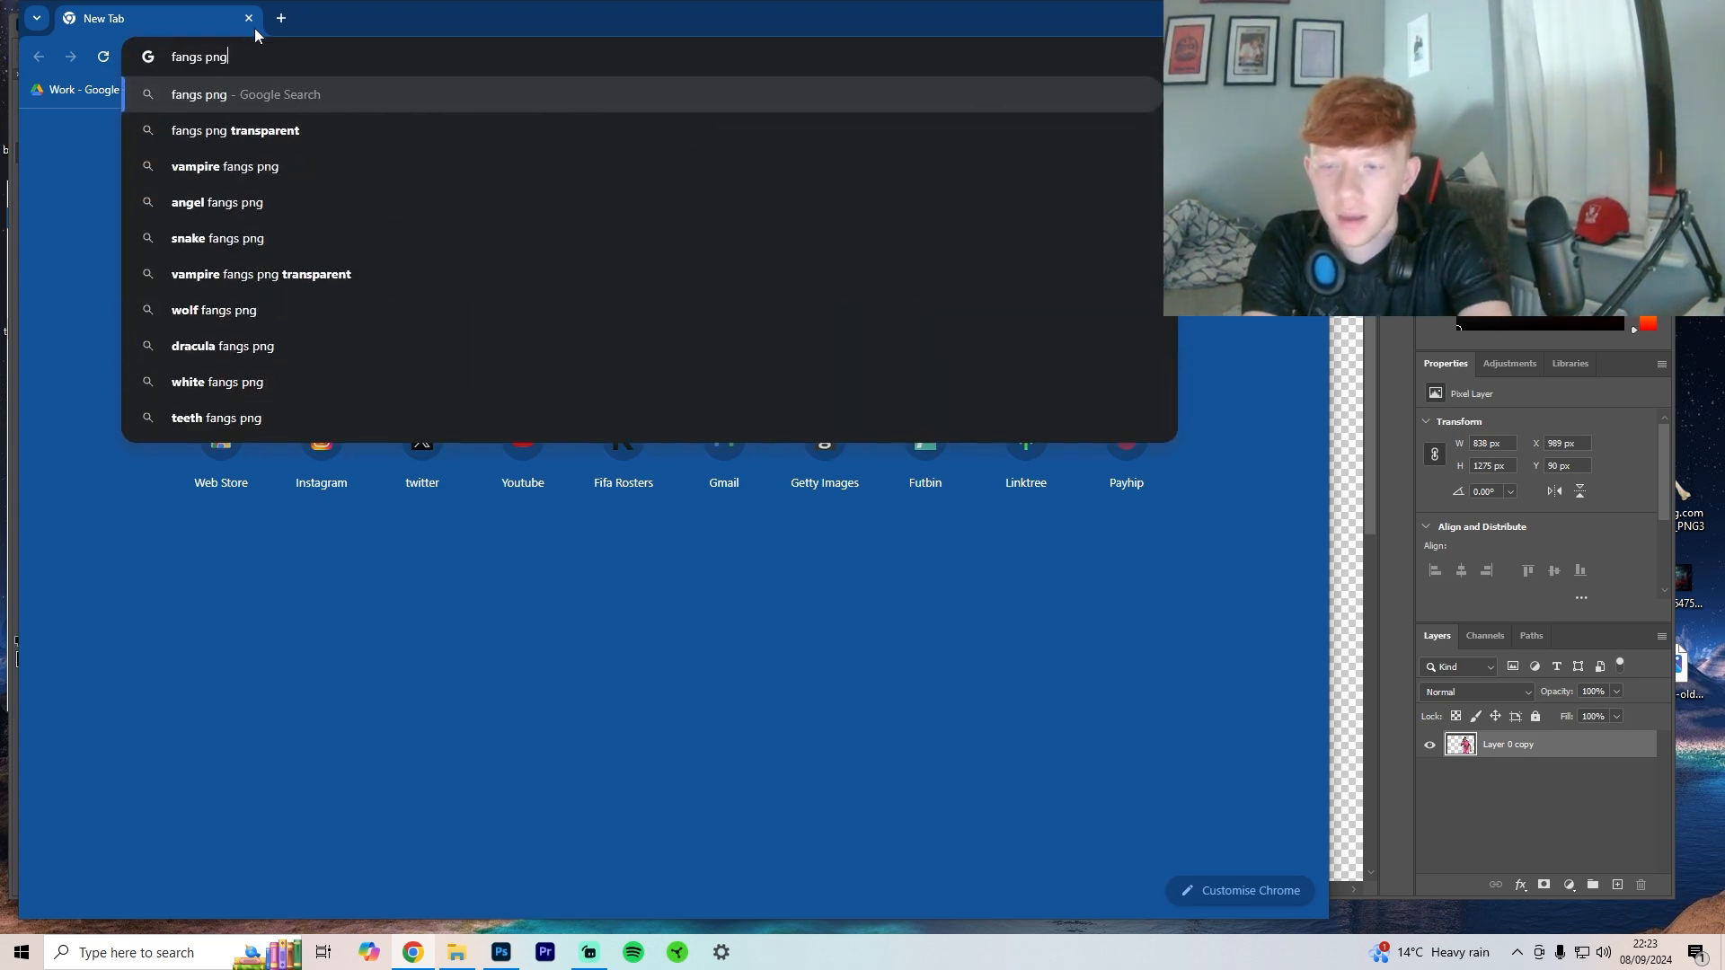
{"action": "key", "text": "Return"}
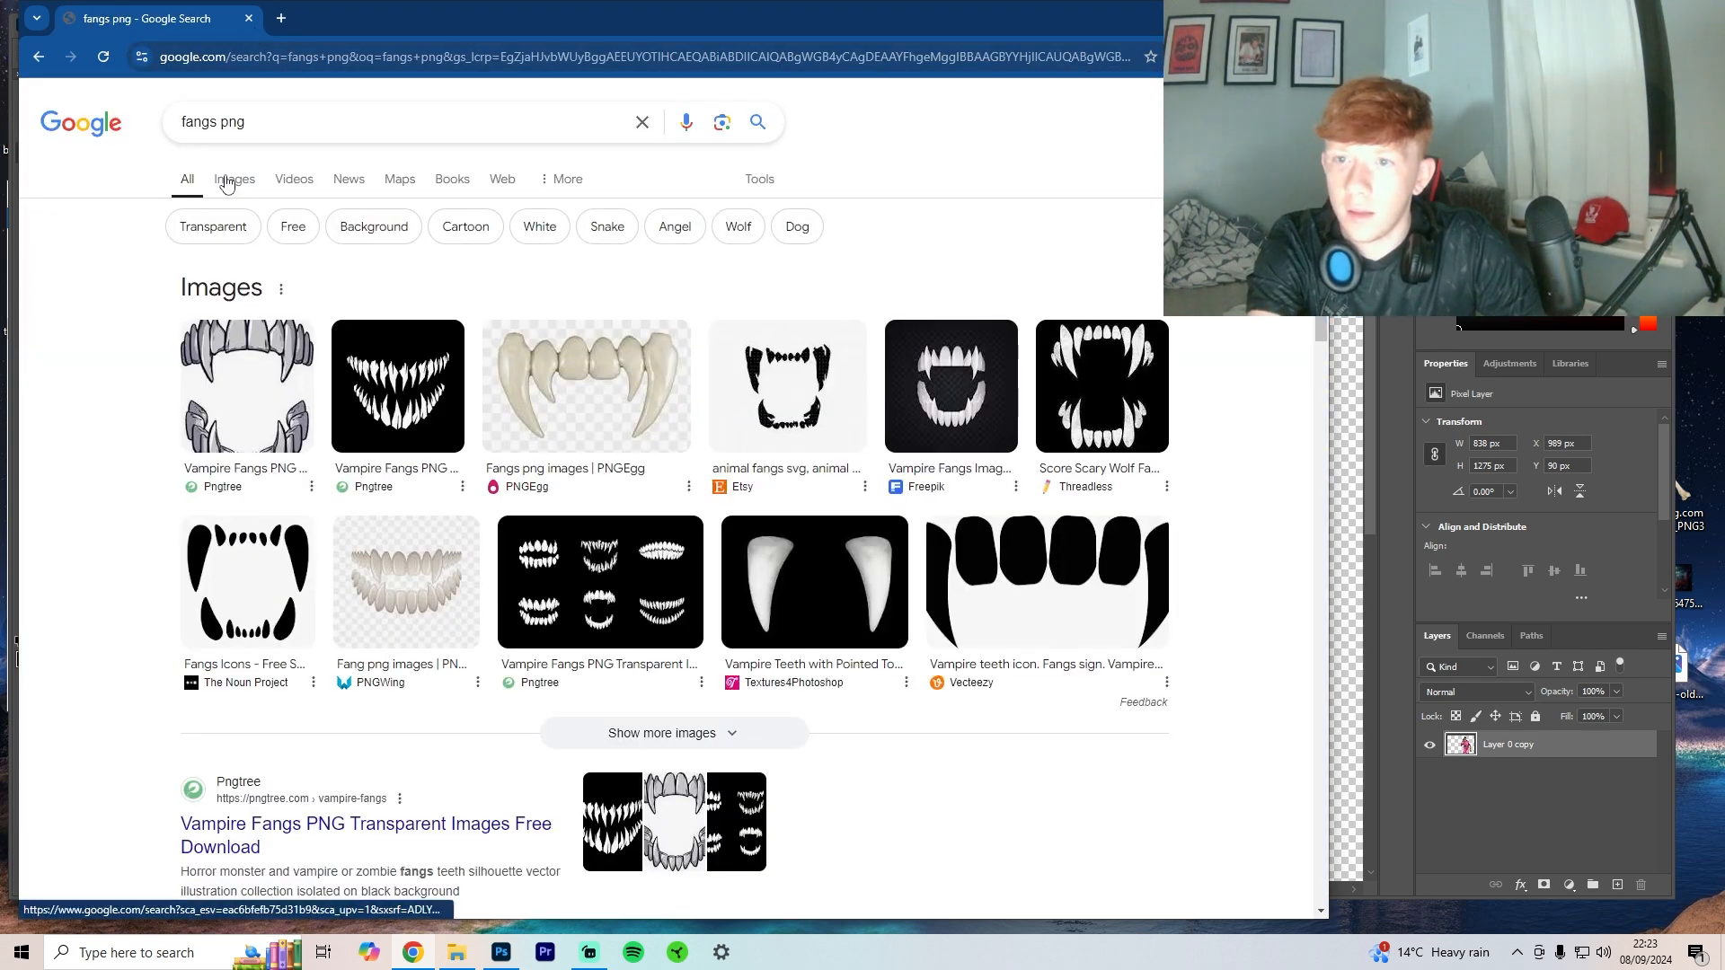
{"action": "left_click", "coordinate": [226, 180]}
{"action": "scroll", "coordinate": [147, 501], "scroll_direction": "down", "scroll_amount": 1}
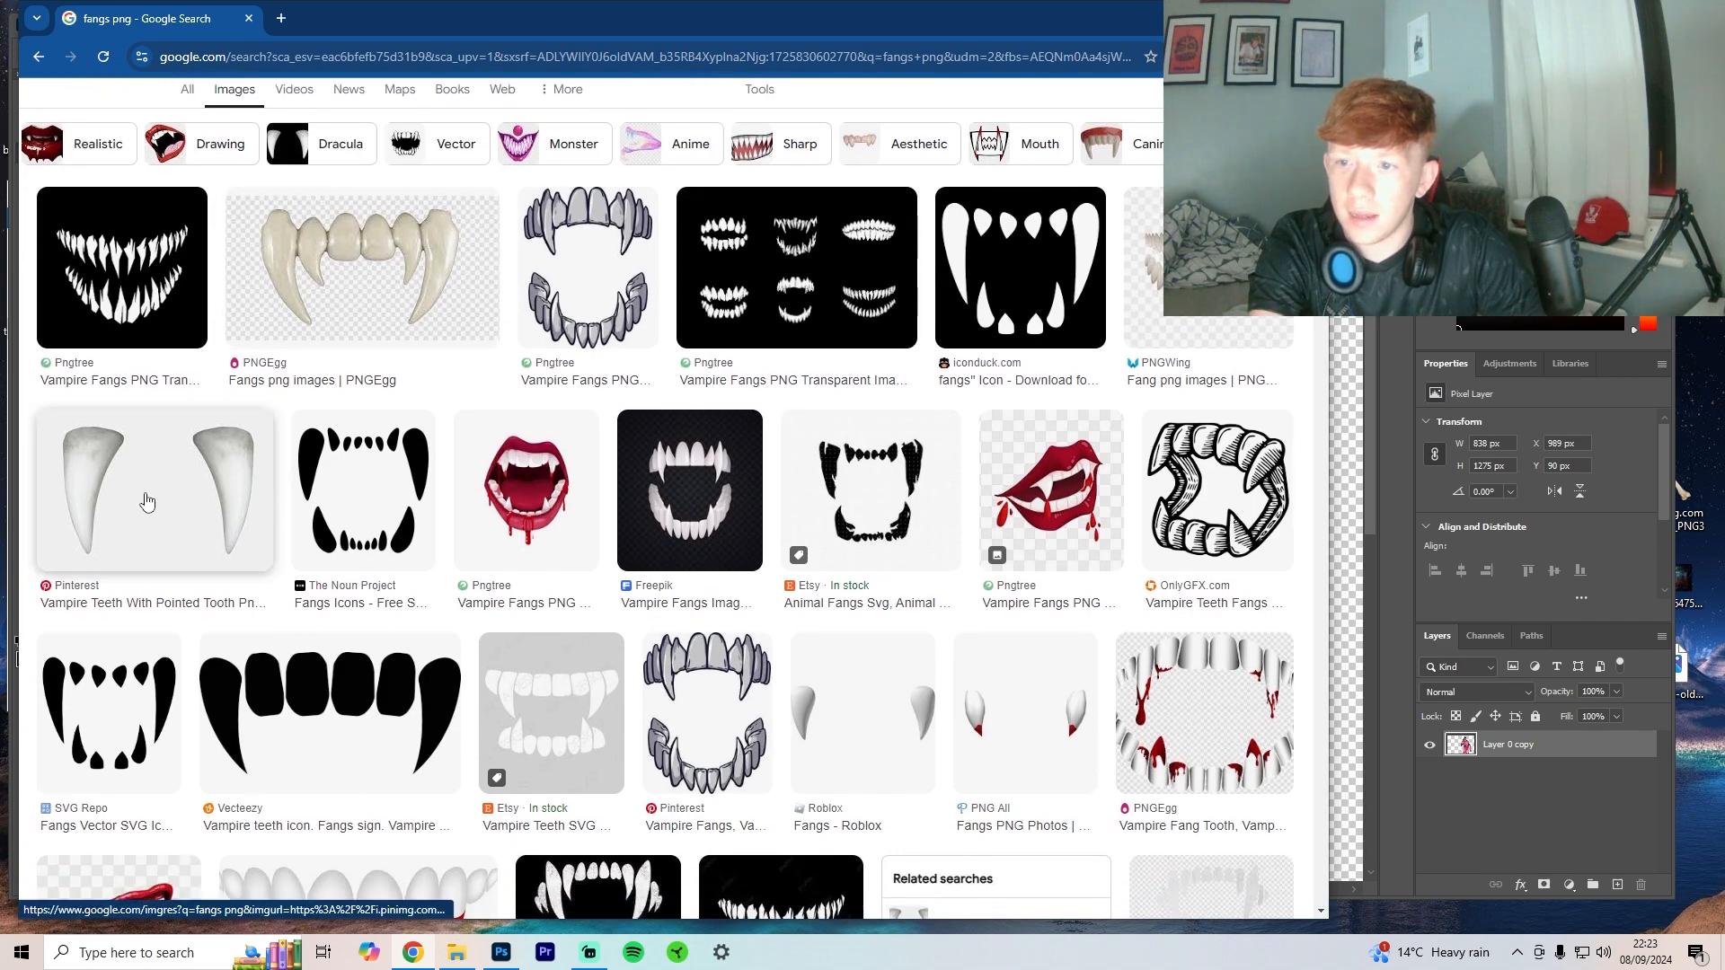
Step: Find the PNG All image with two separate vampire fangs and place it over the mouth in the pink-shirted player's photo
{"action": "left_click", "coordinate": [148, 501]}
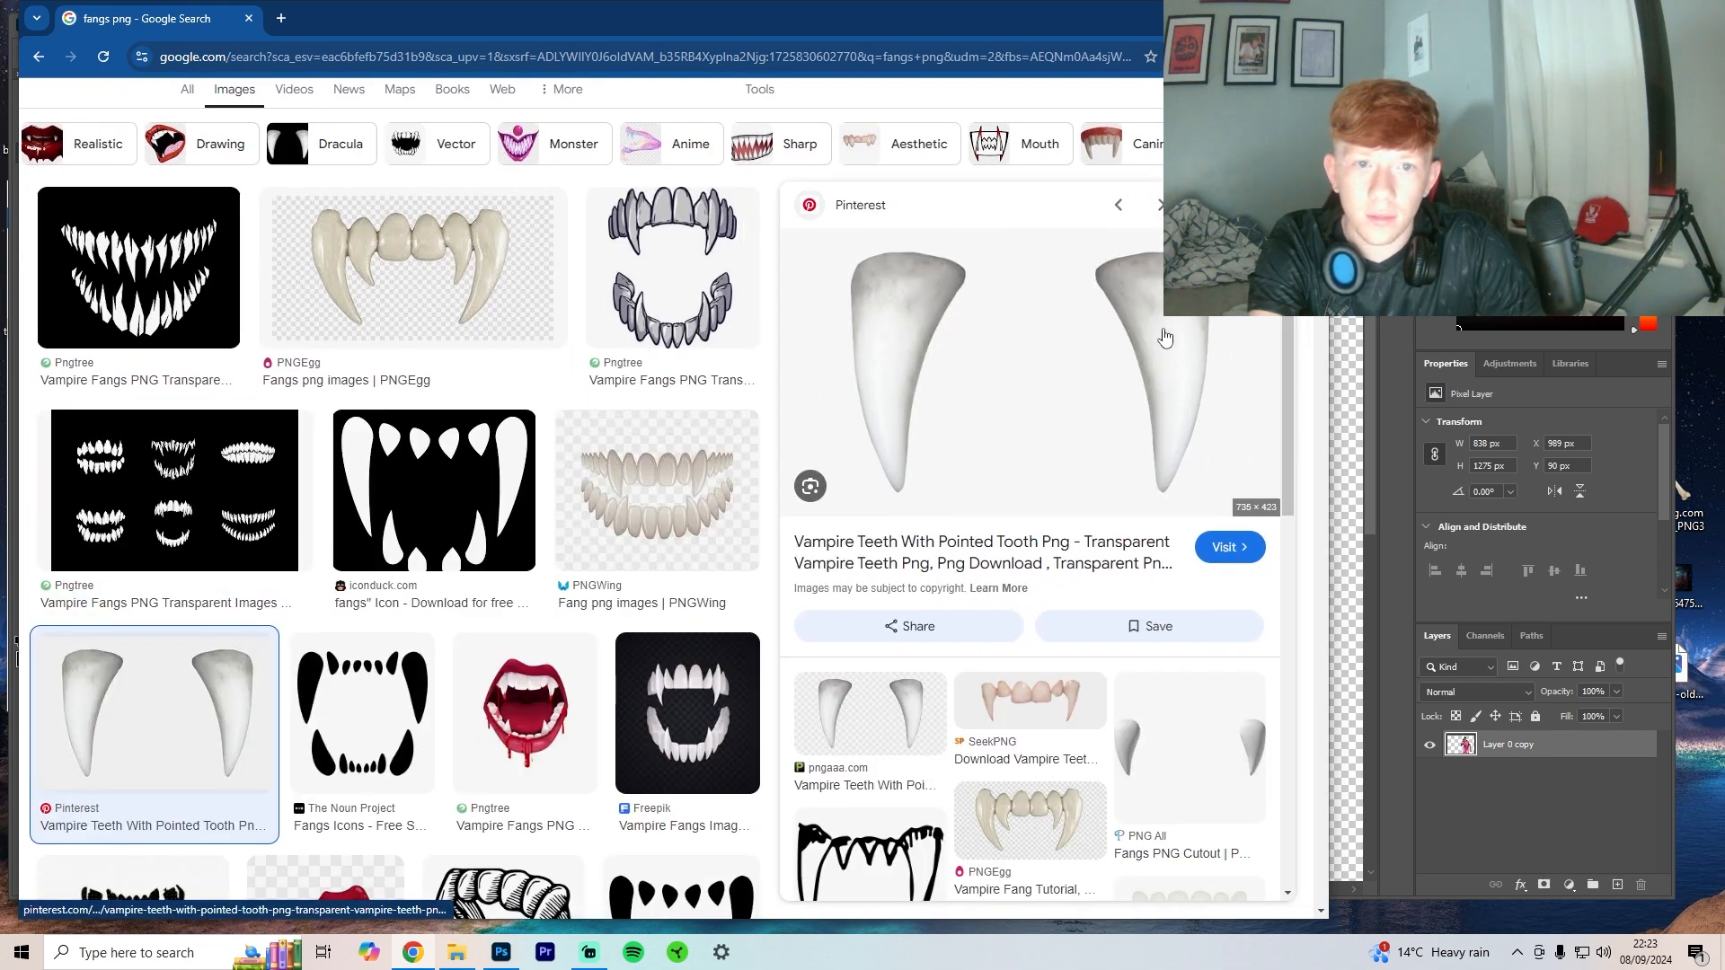
{"action": "key", "text": "Escape"}
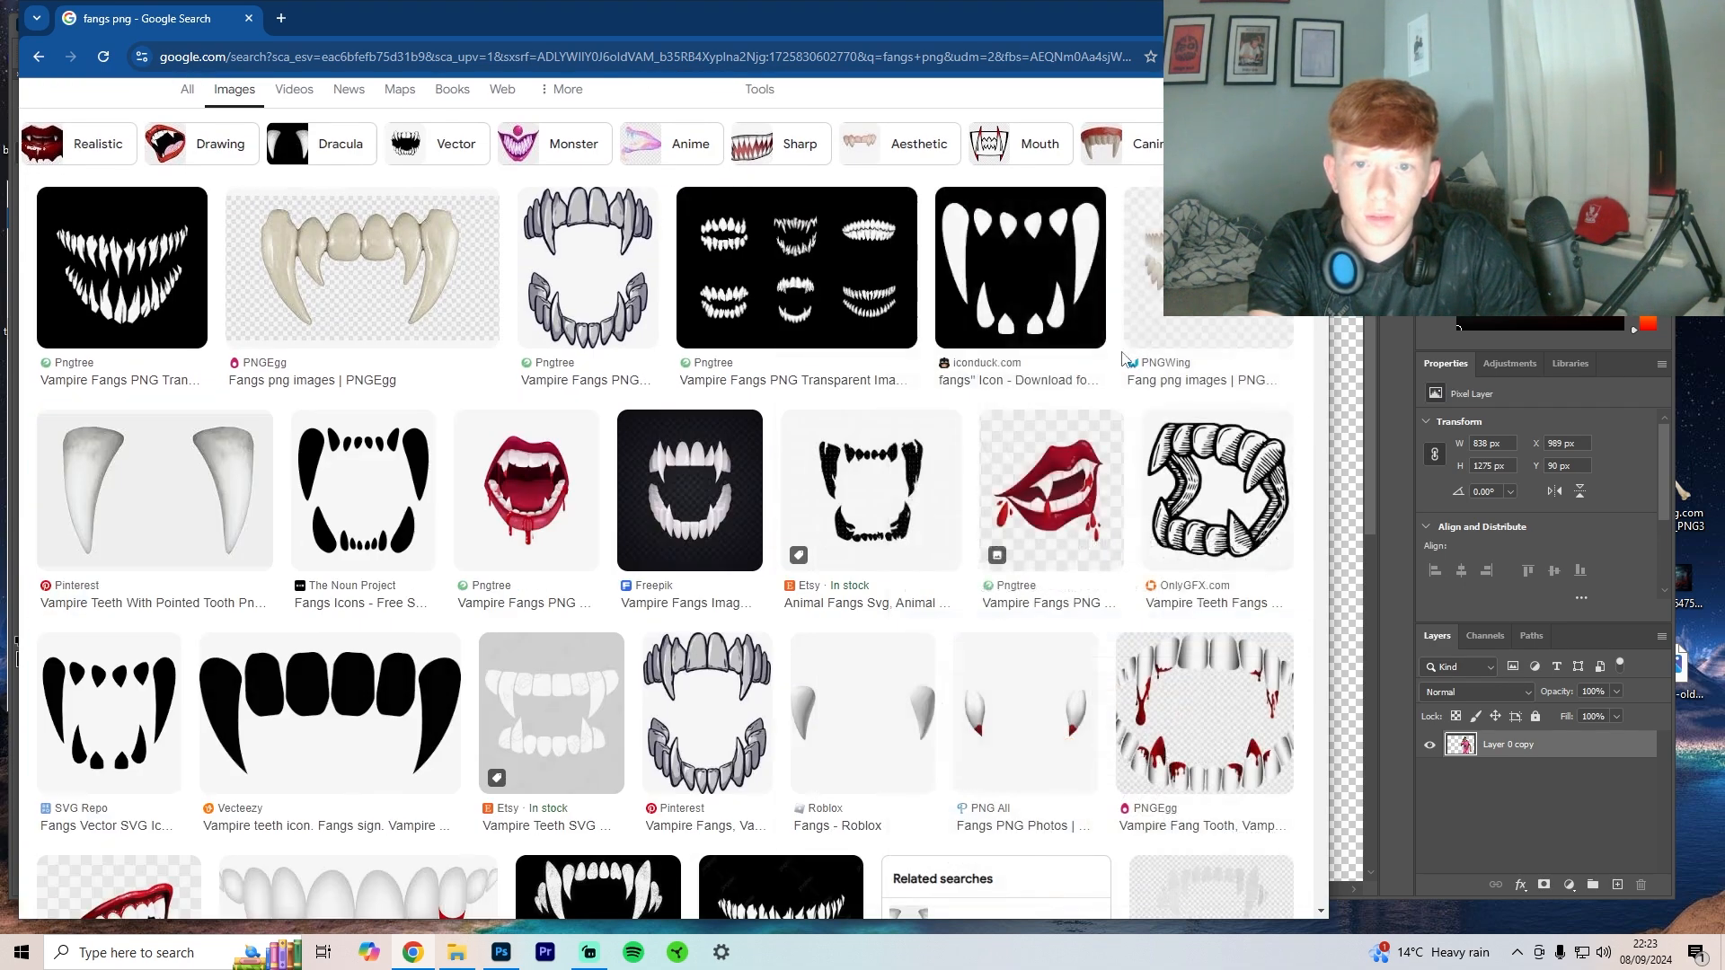
{"action": "scroll", "coordinate": [1078, 368], "scroll_direction": "down", "scroll_amount": 3}
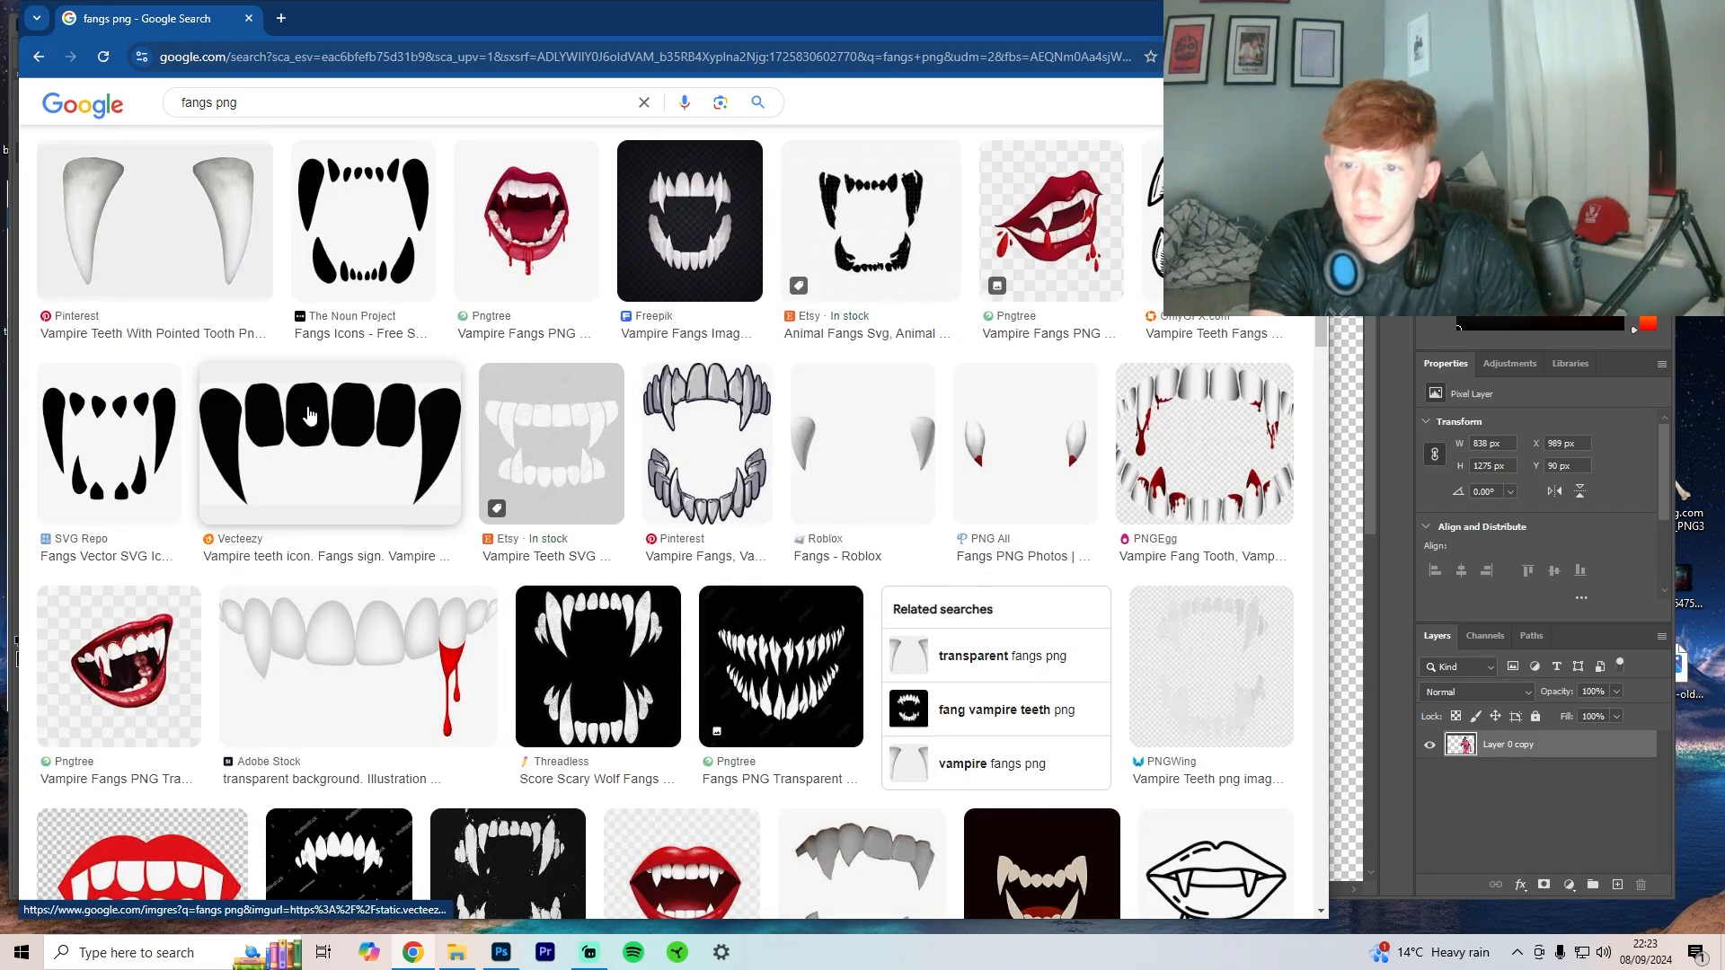
{"action": "scroll", "coordinate": [318, 405], "scroll_direction": "down", "scroll_amount": 3}
{"action": "scroll", "coordinate": [318, 404], "scroll_direction": "down", "scroll_amount": 5}
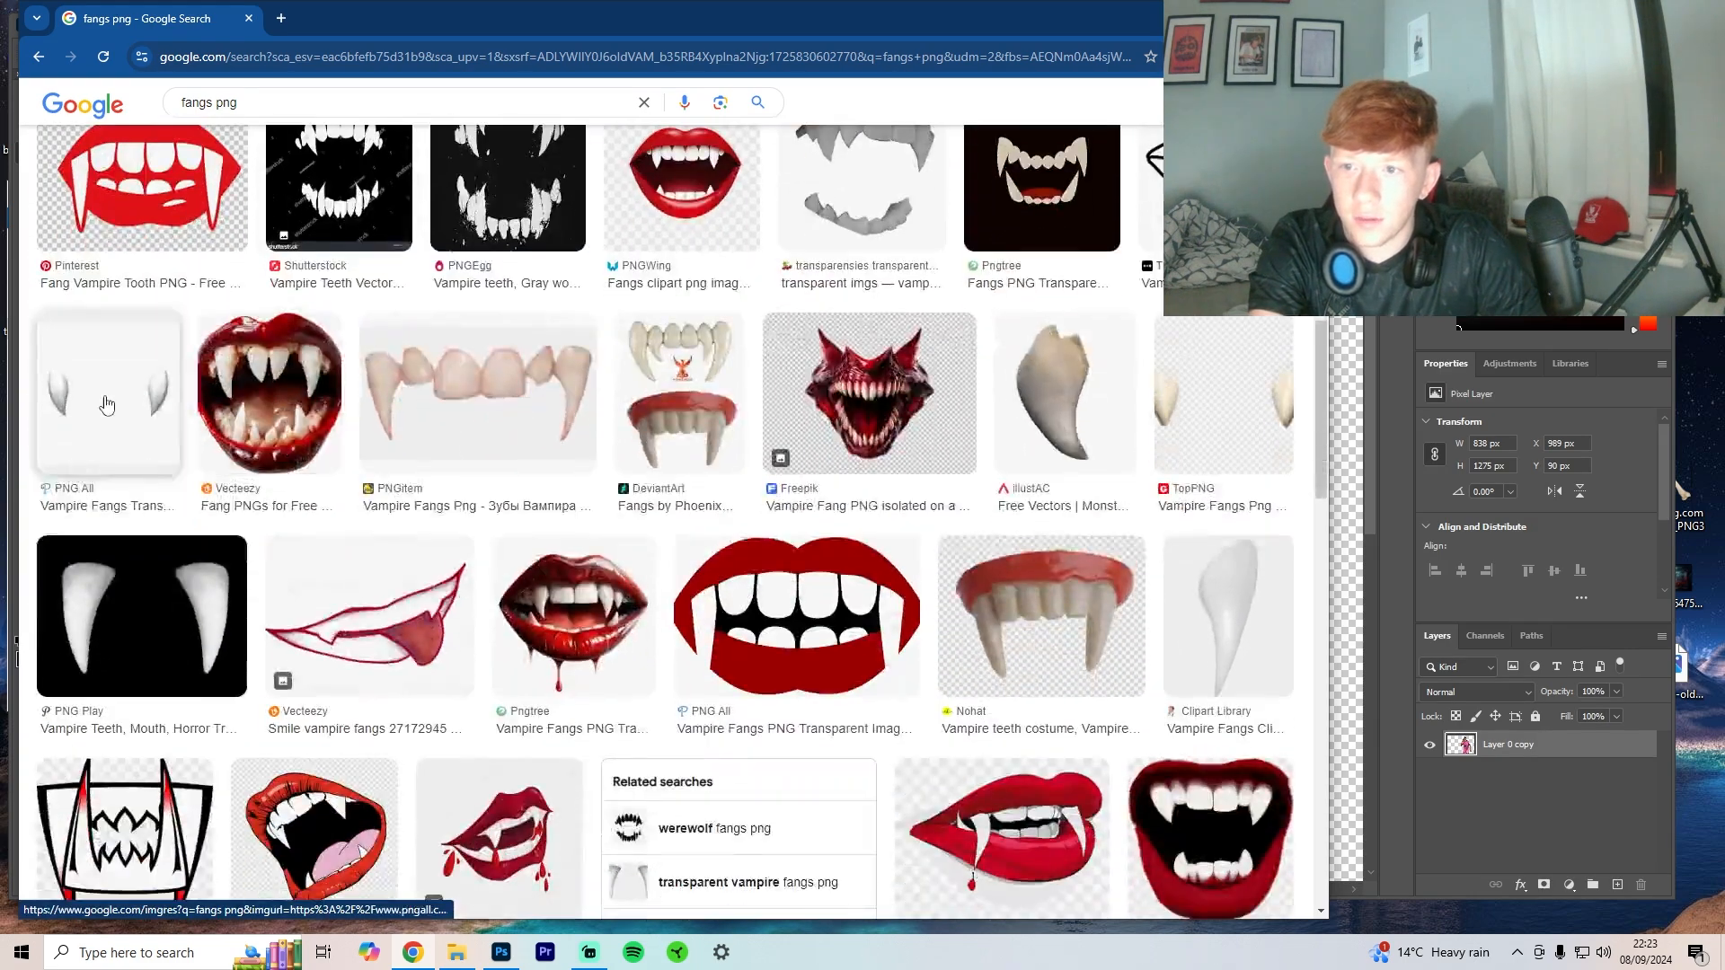
{"action": "left_click", "coordinate": [106, 404]}
{"action": "left_click_drag", "start_coordinate": [1033, 404], "coordinate": [1052, 501]}
{"action": "left_click", "coordinate": [1664, 780]}
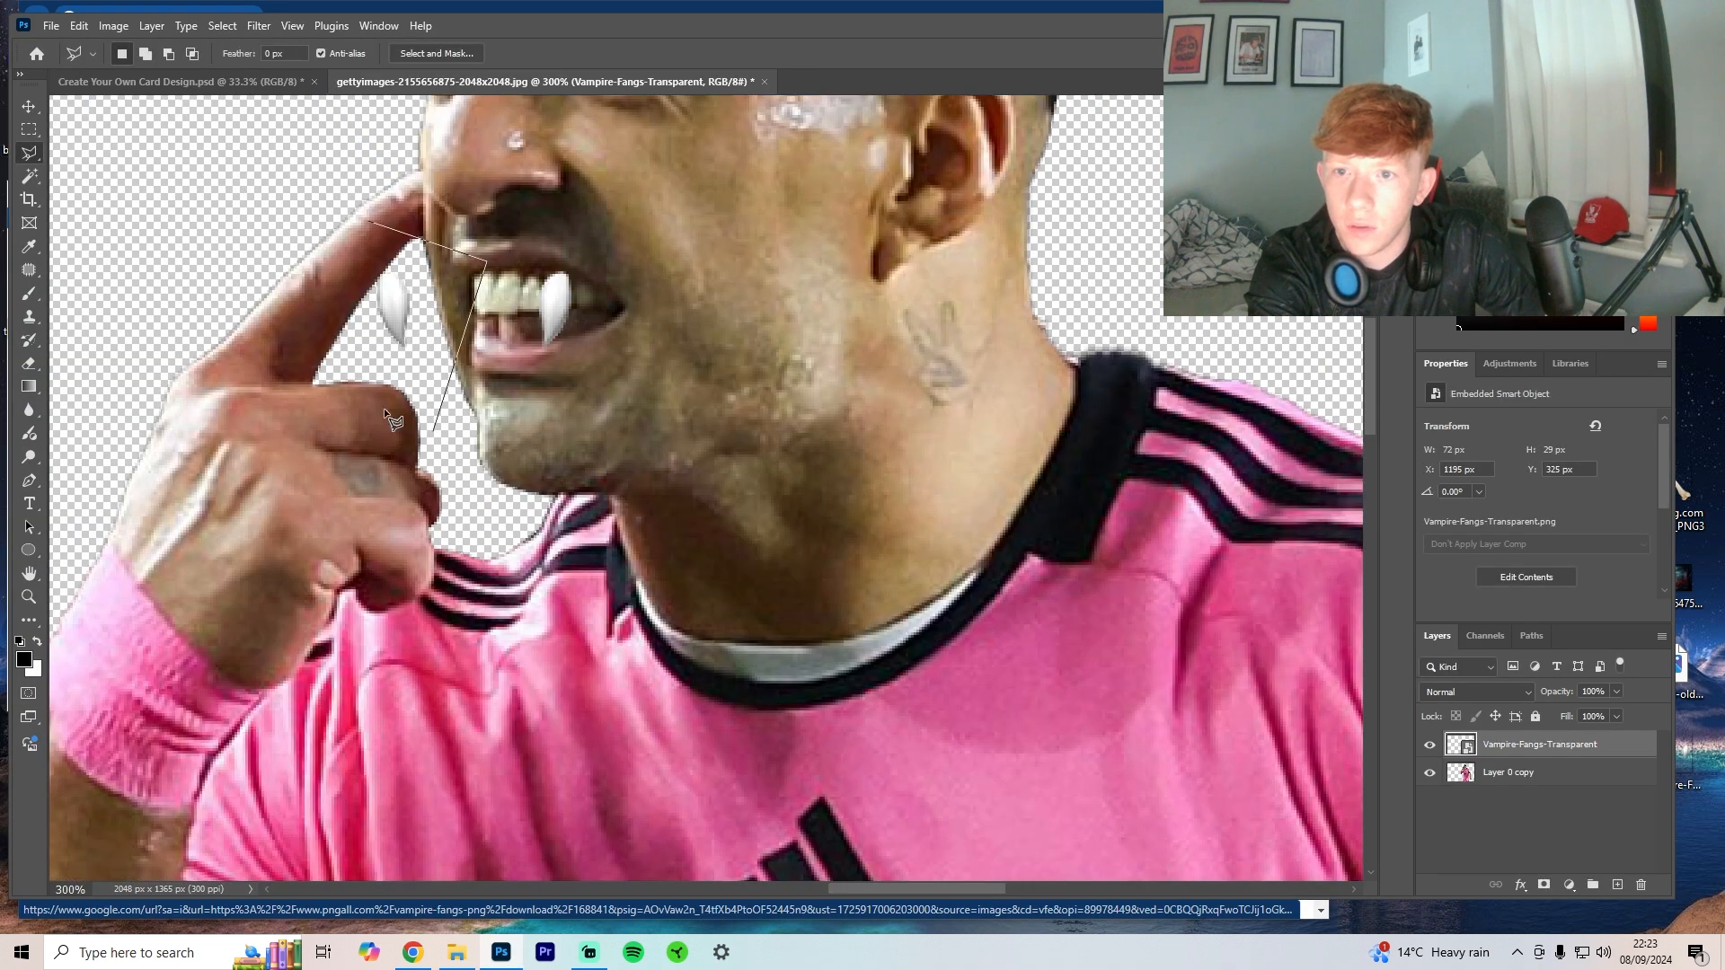
Step: Rasterize the Vampire-Fangs-Transparent layer and cut the lasso-selected fang outside the face onto its own layer
{"action": "double_click", "coordinate": [340, 186]}
{"action": "right_click", "coordinate": [1481, 746]}
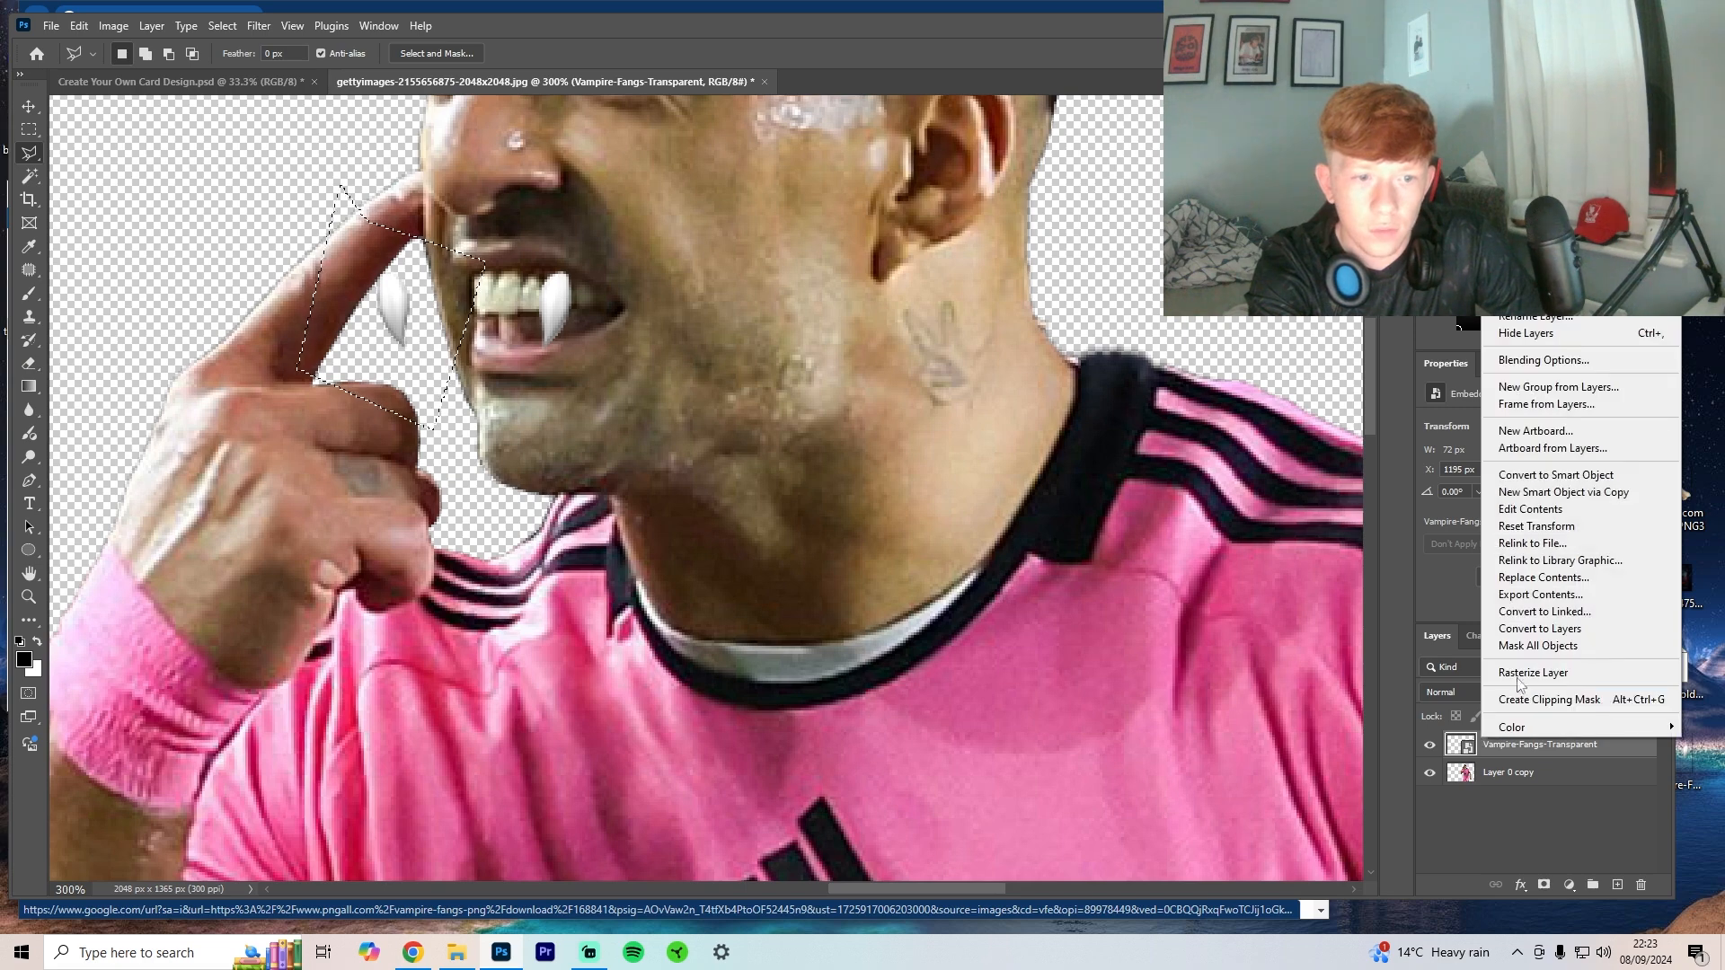
{"action": "left_click", "coordinate": [1517, 676]}
{"action": "right_click", "coordinate": [433, 336]}
{"action": "left_click", "coordinate": [450, 463]}
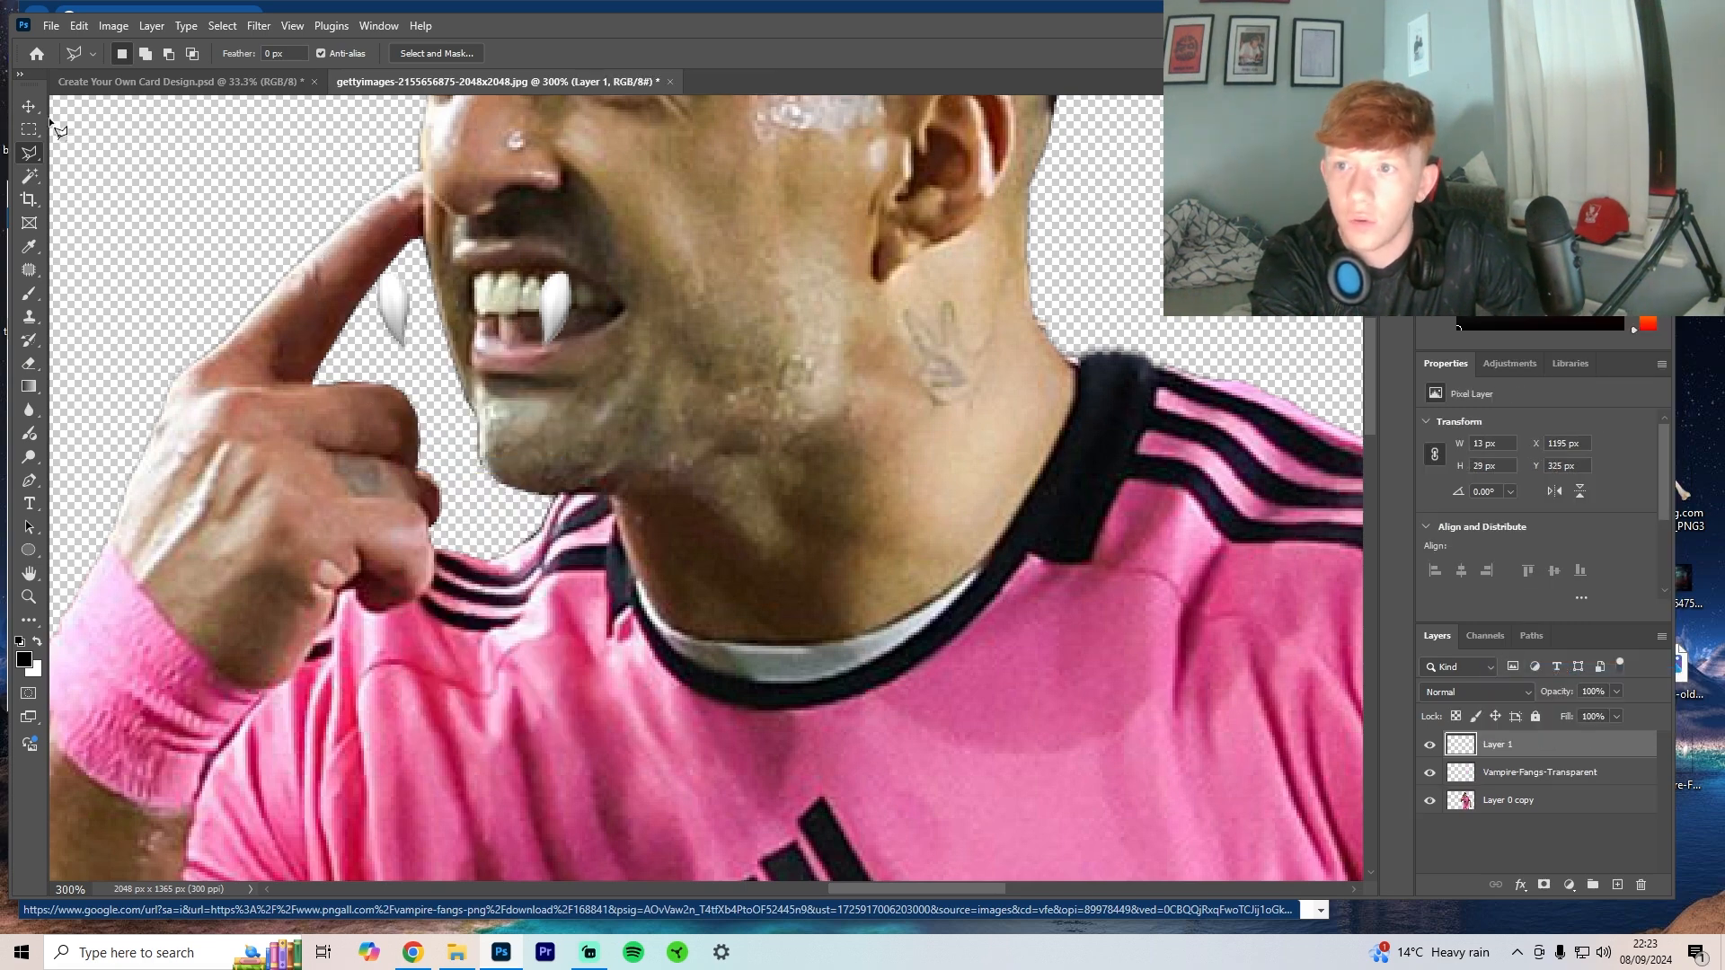
Step: Move the separated fang onto the player's front teeth and transform its shape to fit the mouth
{"action": "key", "text": "v"}
{"action": "left_click_drag", "start_coordinate": [400, 316], "coordinate": [474, 333]}
{"action": "key", "text": "ctrl+plus"}
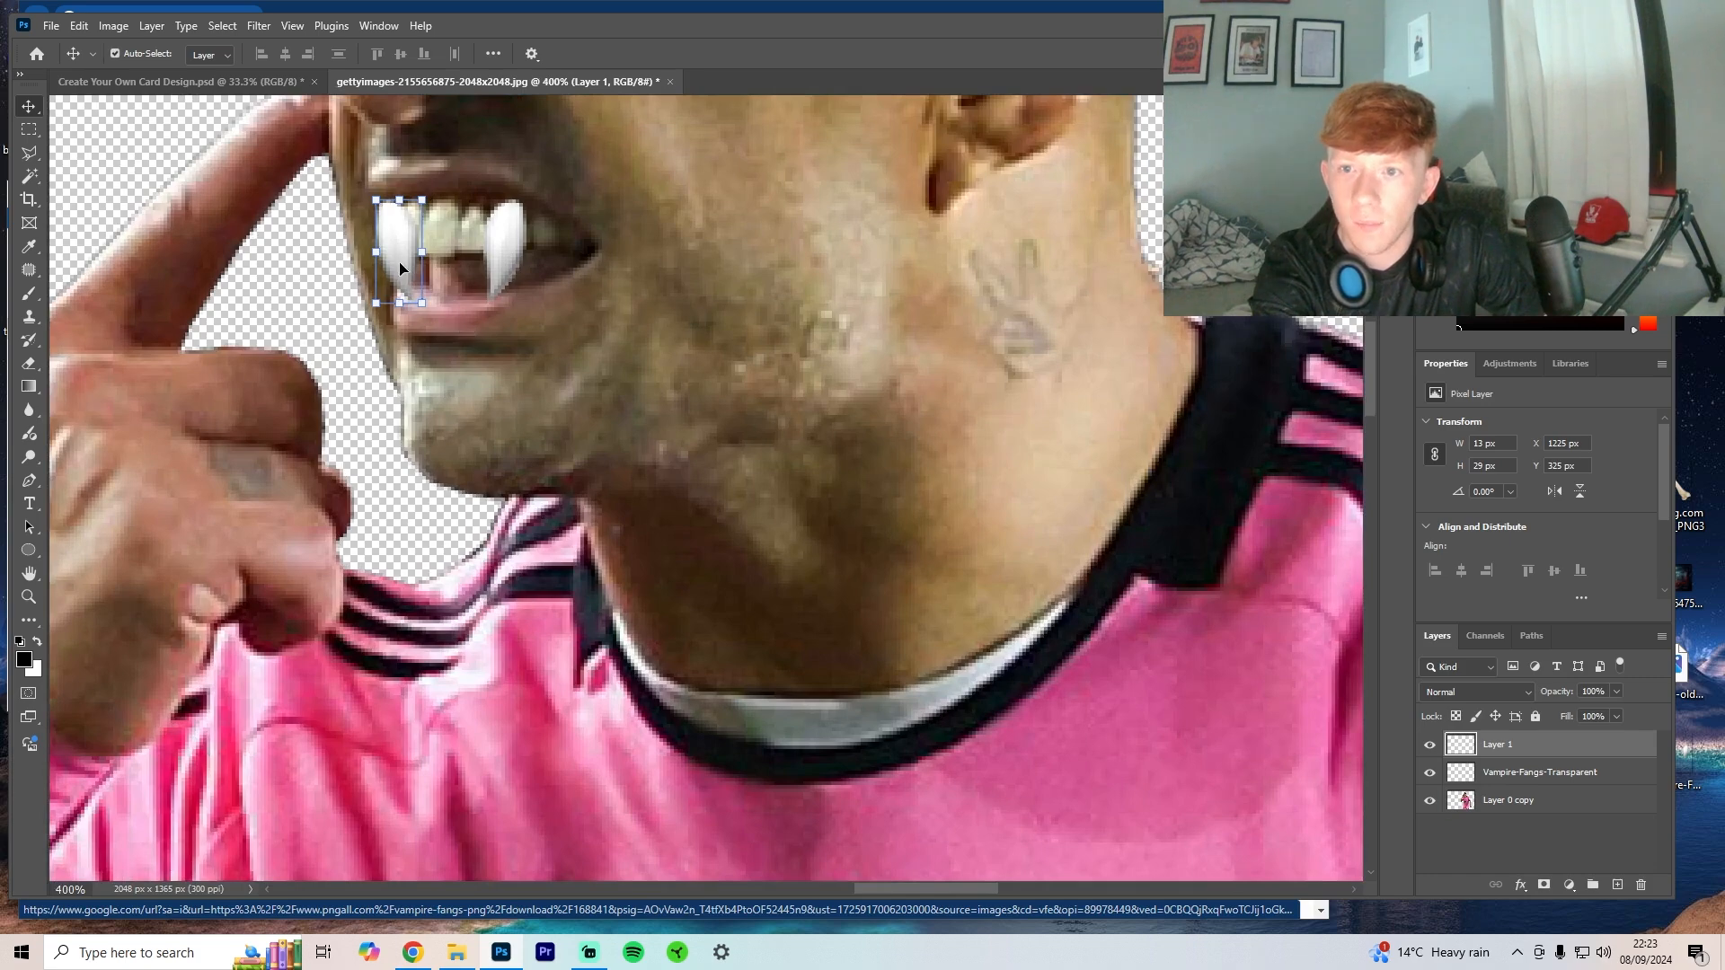
{"action": "right_click", "coordinate": [399, 267]}
{"action": "left_click", "coordinate": [395, 262]}
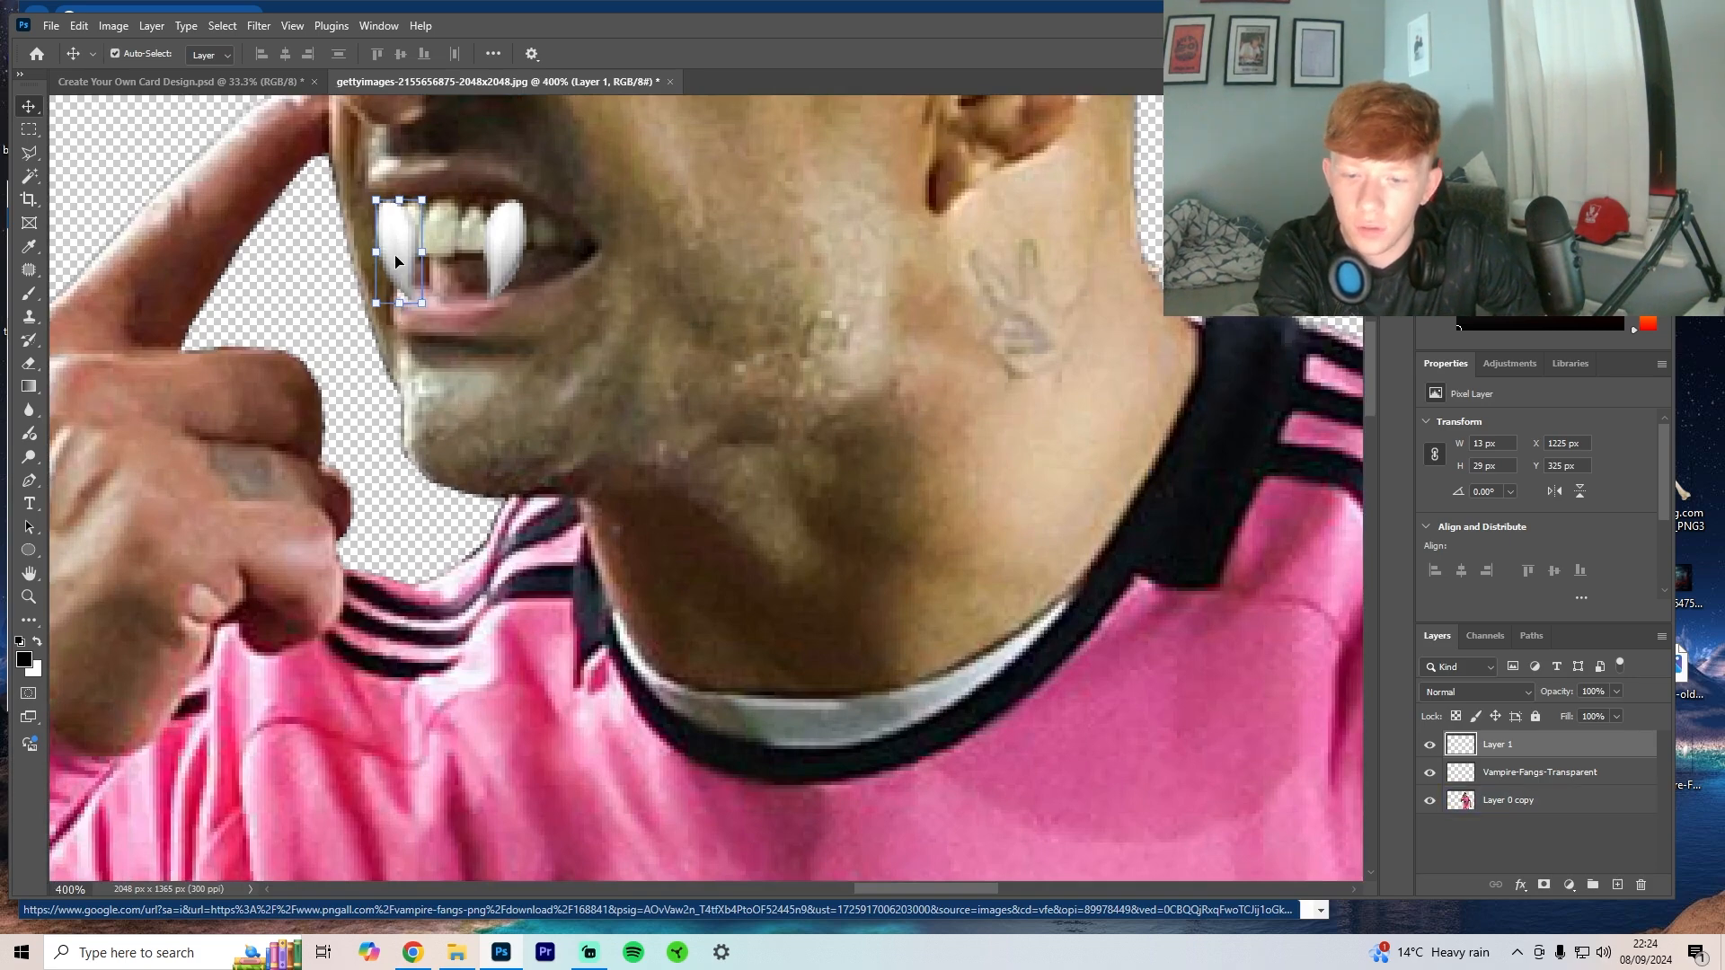
{"action": "key", "text": "ctrl+t"}
{"action": "right_click", "coordinate": [408, 265]}
{"action": "left_click", "coordinate": [472, 362]}
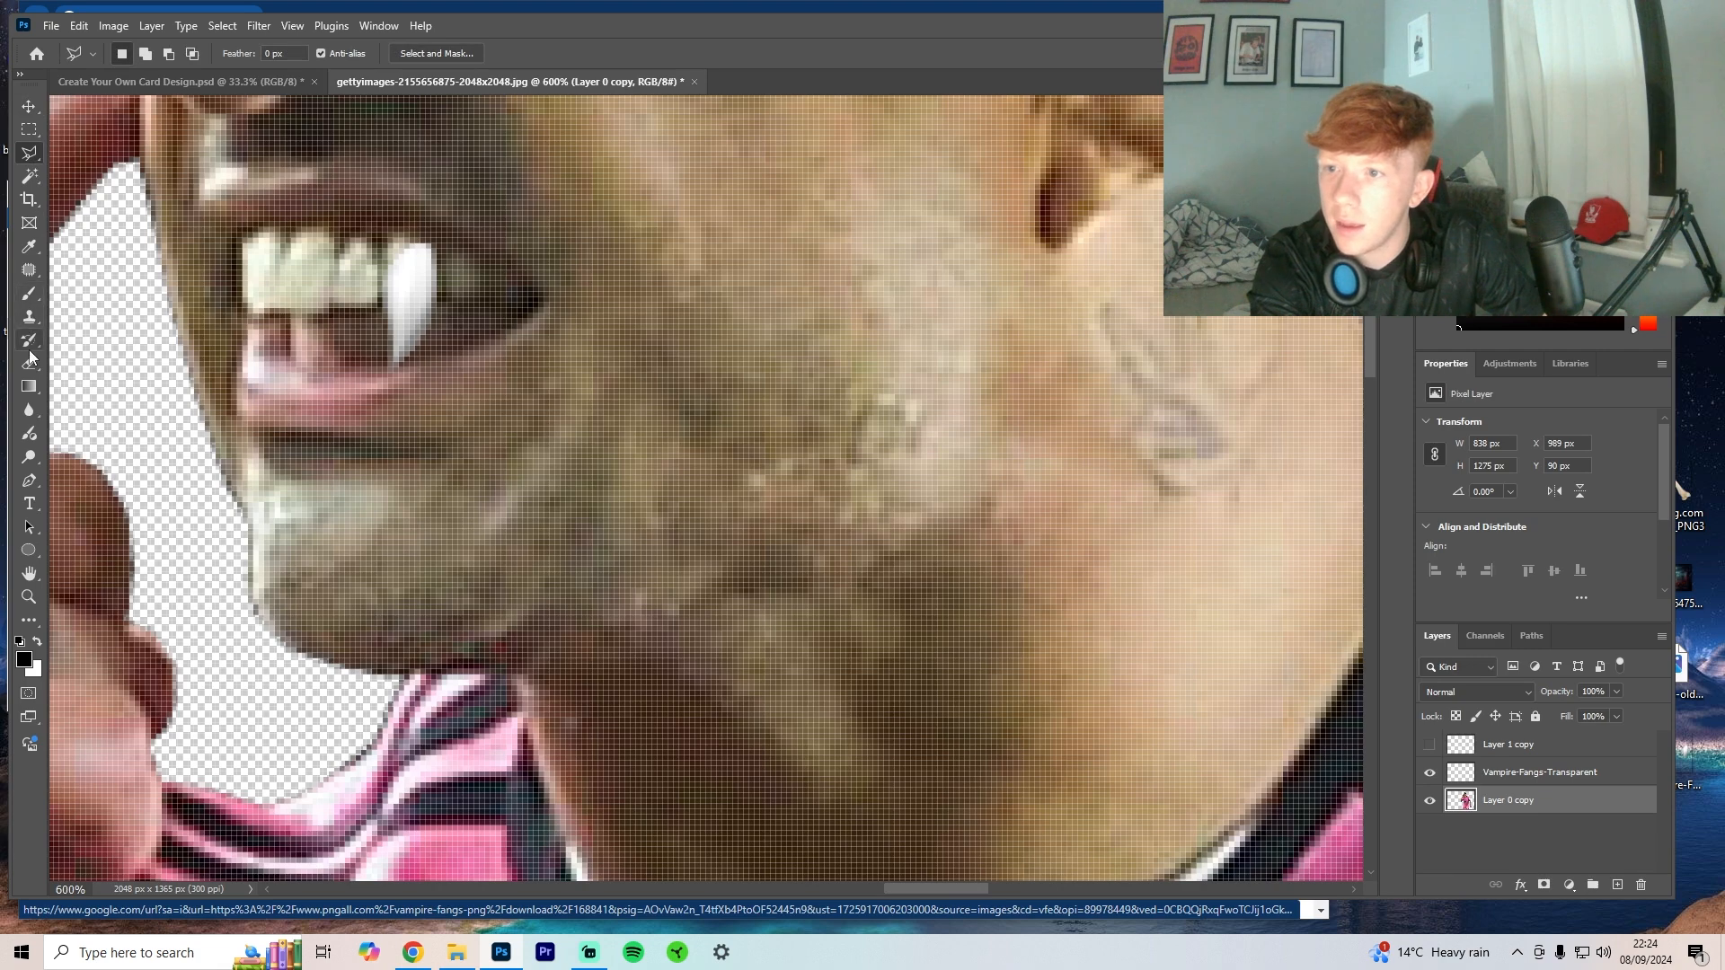
Step: Set the Eraser to 14 px, undo the stray erasure above the player's lip, and select the Vampire-Fangs-Transparent layer
{"action": "left_click", "coordinate": [30, 366]}
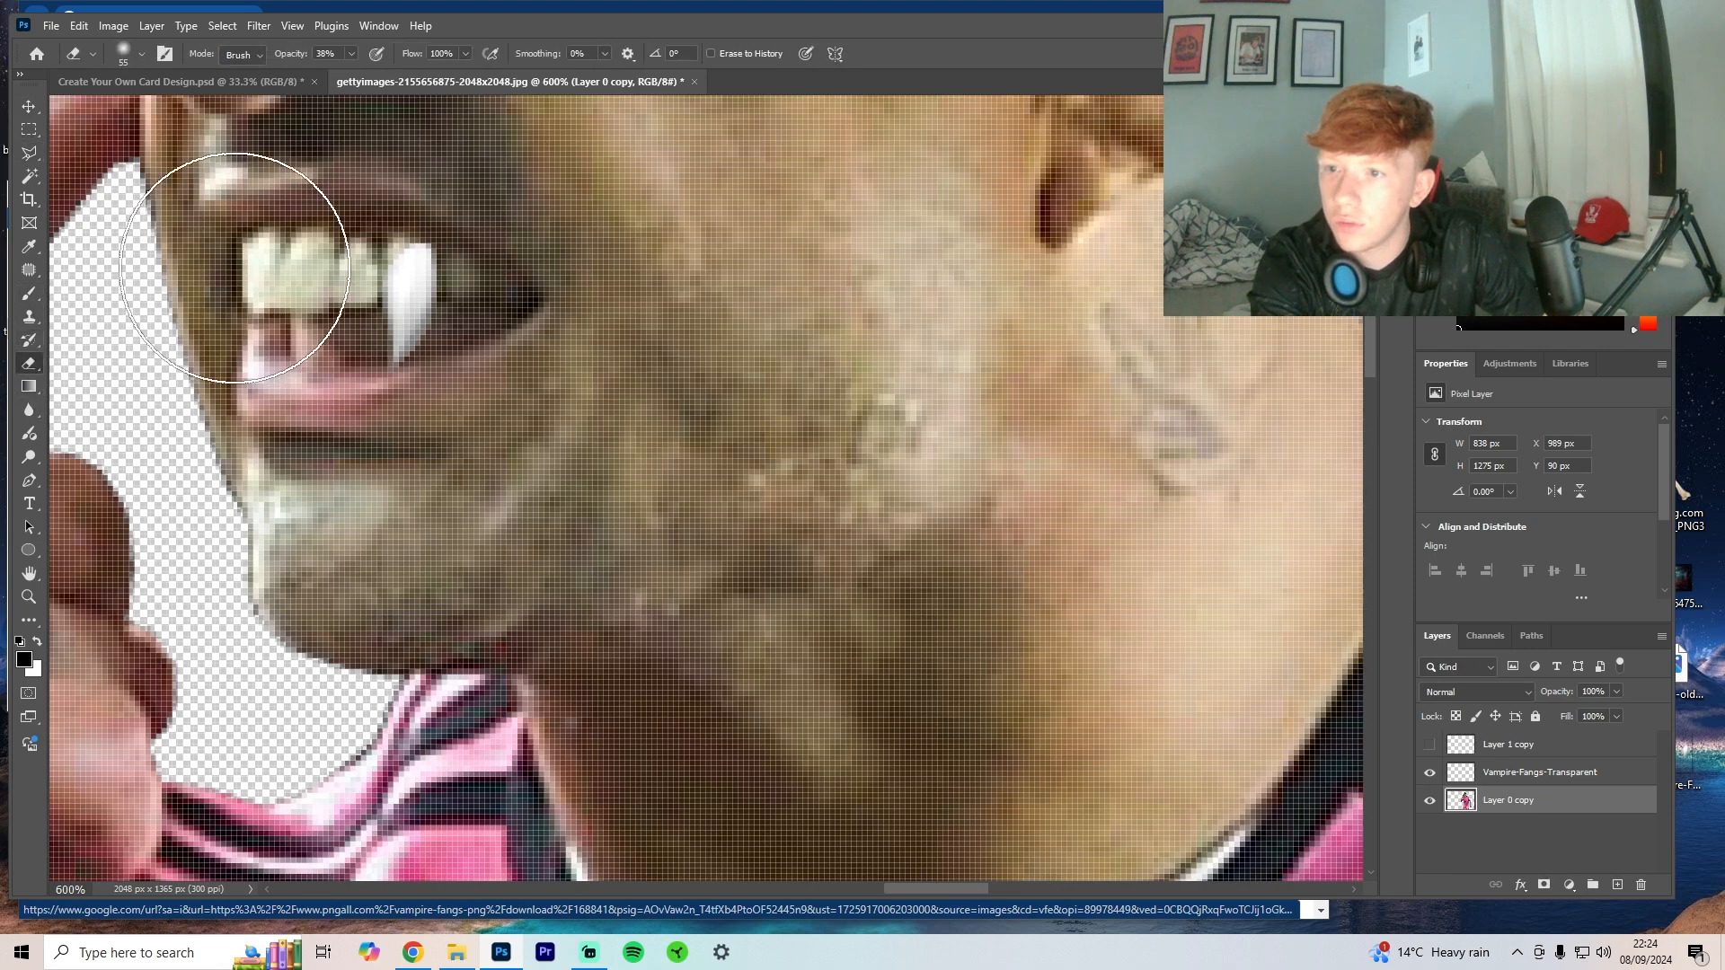
{"action": "left_click", "coordinate": [142, 55]}
{"action": "left_click", "coordinate": [124, 115]}
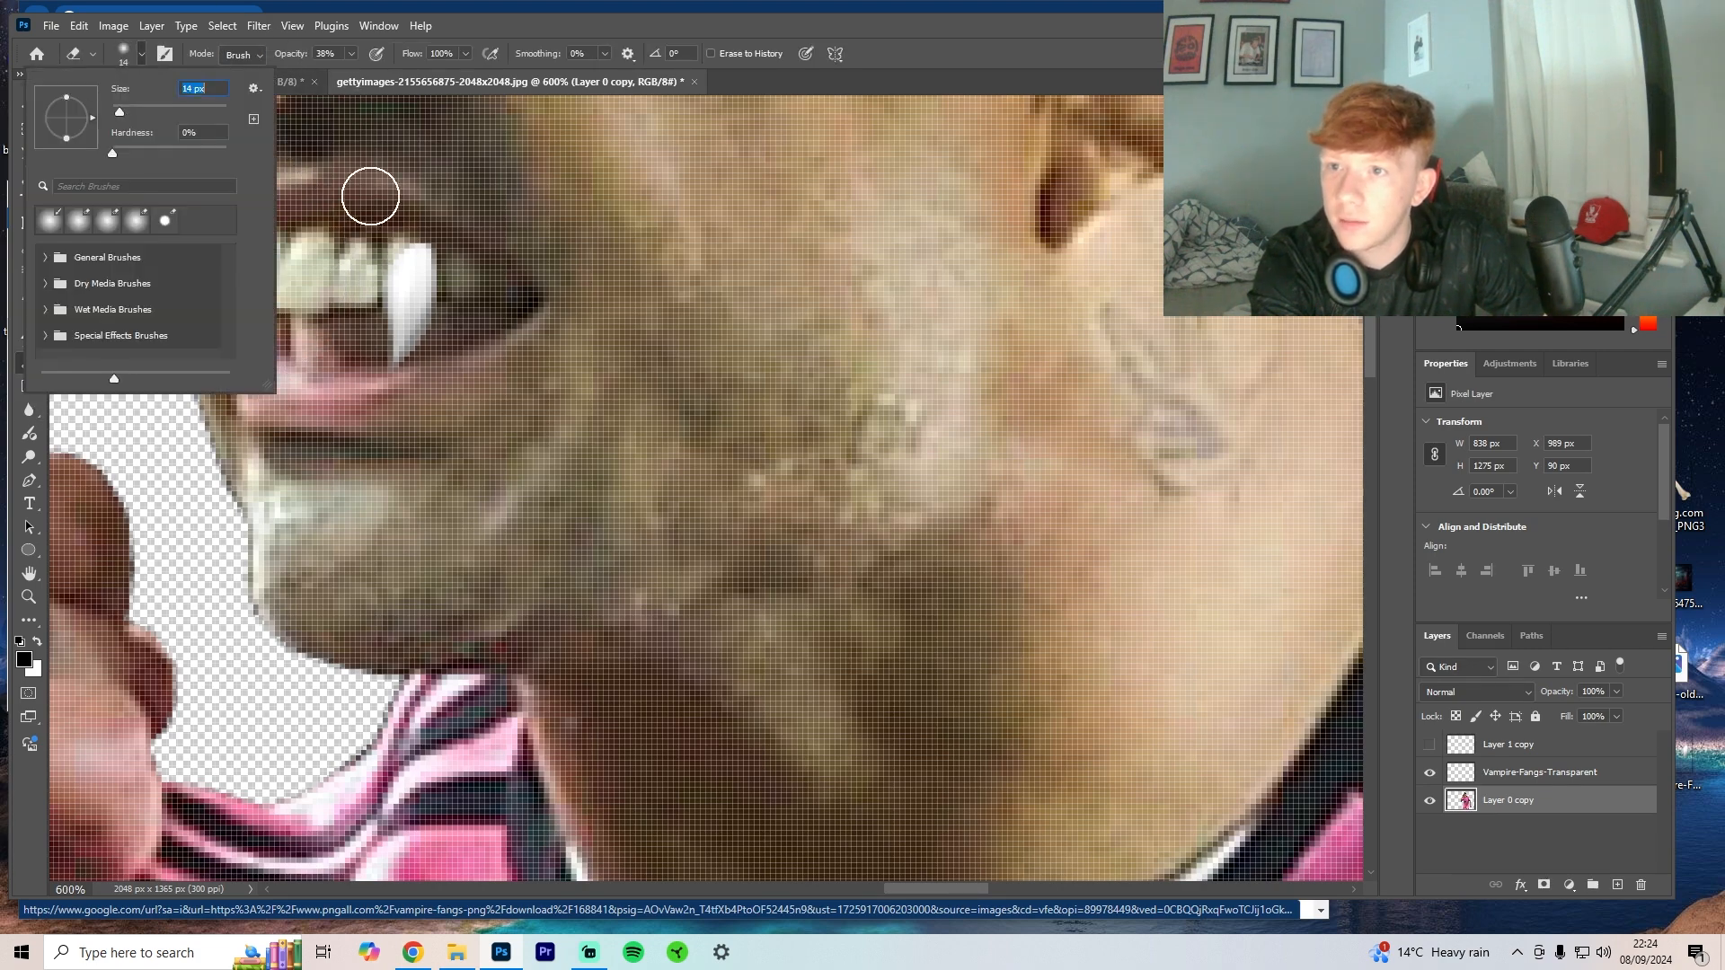
{"action": "left_click", "coordinate": [381, 207]}
{"action": "key", "text": "ctrl+z"}
{"action": "key", "text": "ctrl+z"}
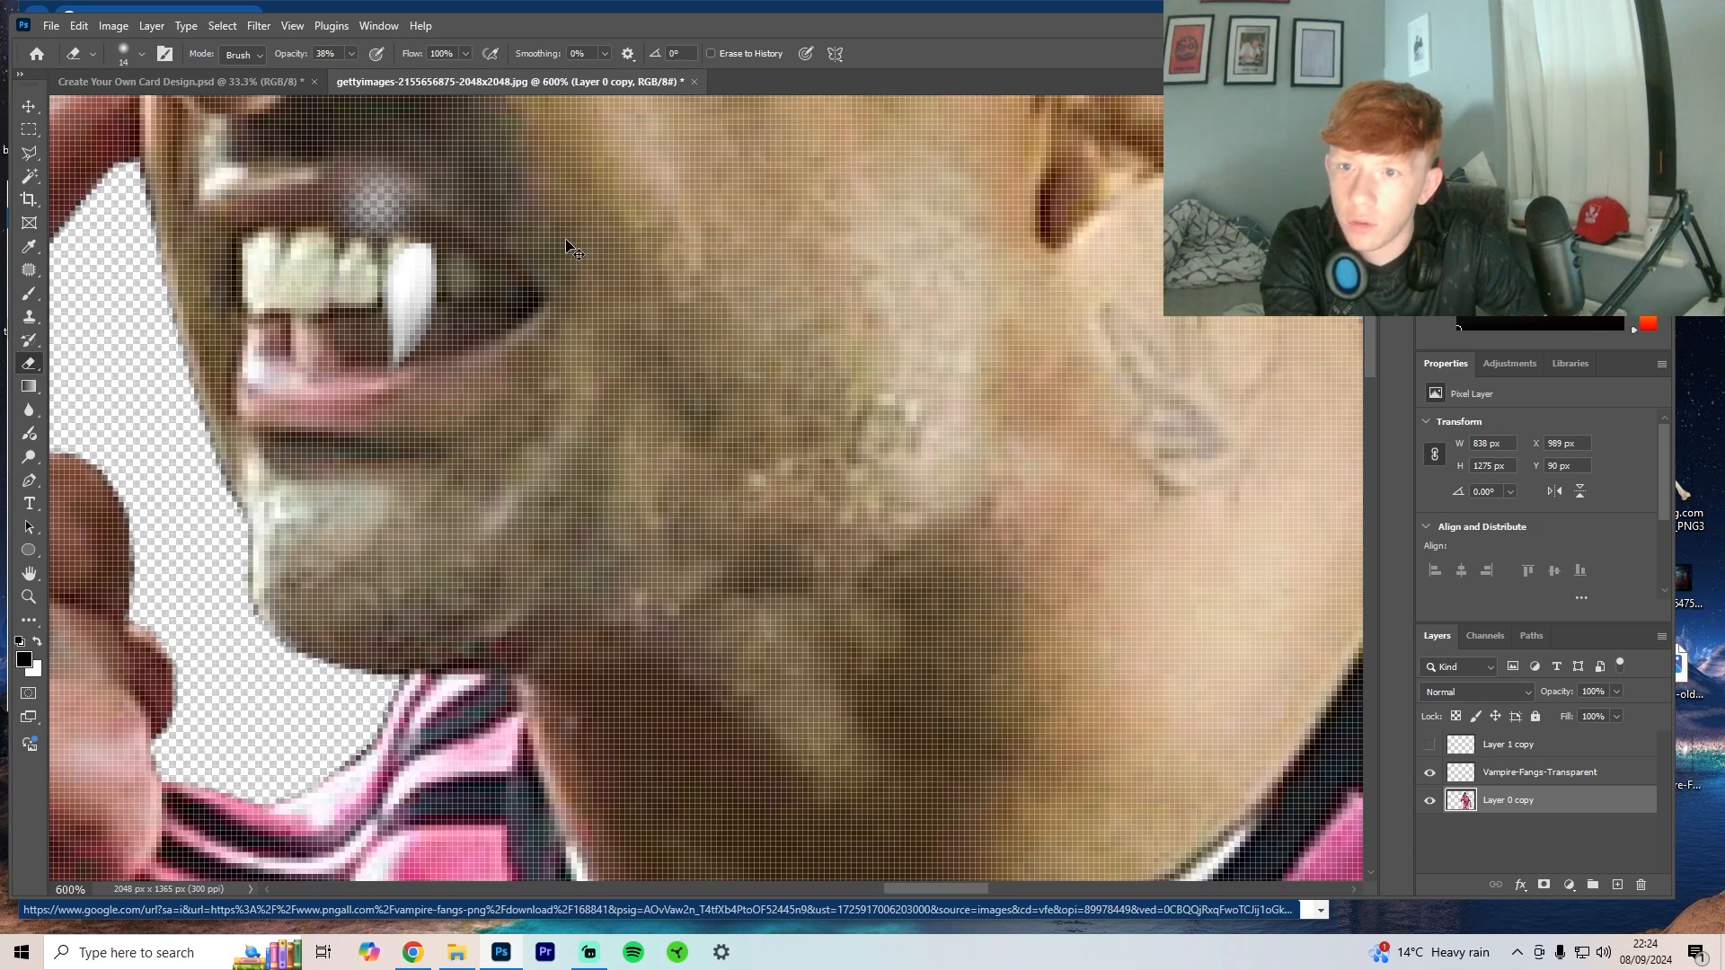
{"action": "left_click", "coordinate": [1527, 775]}
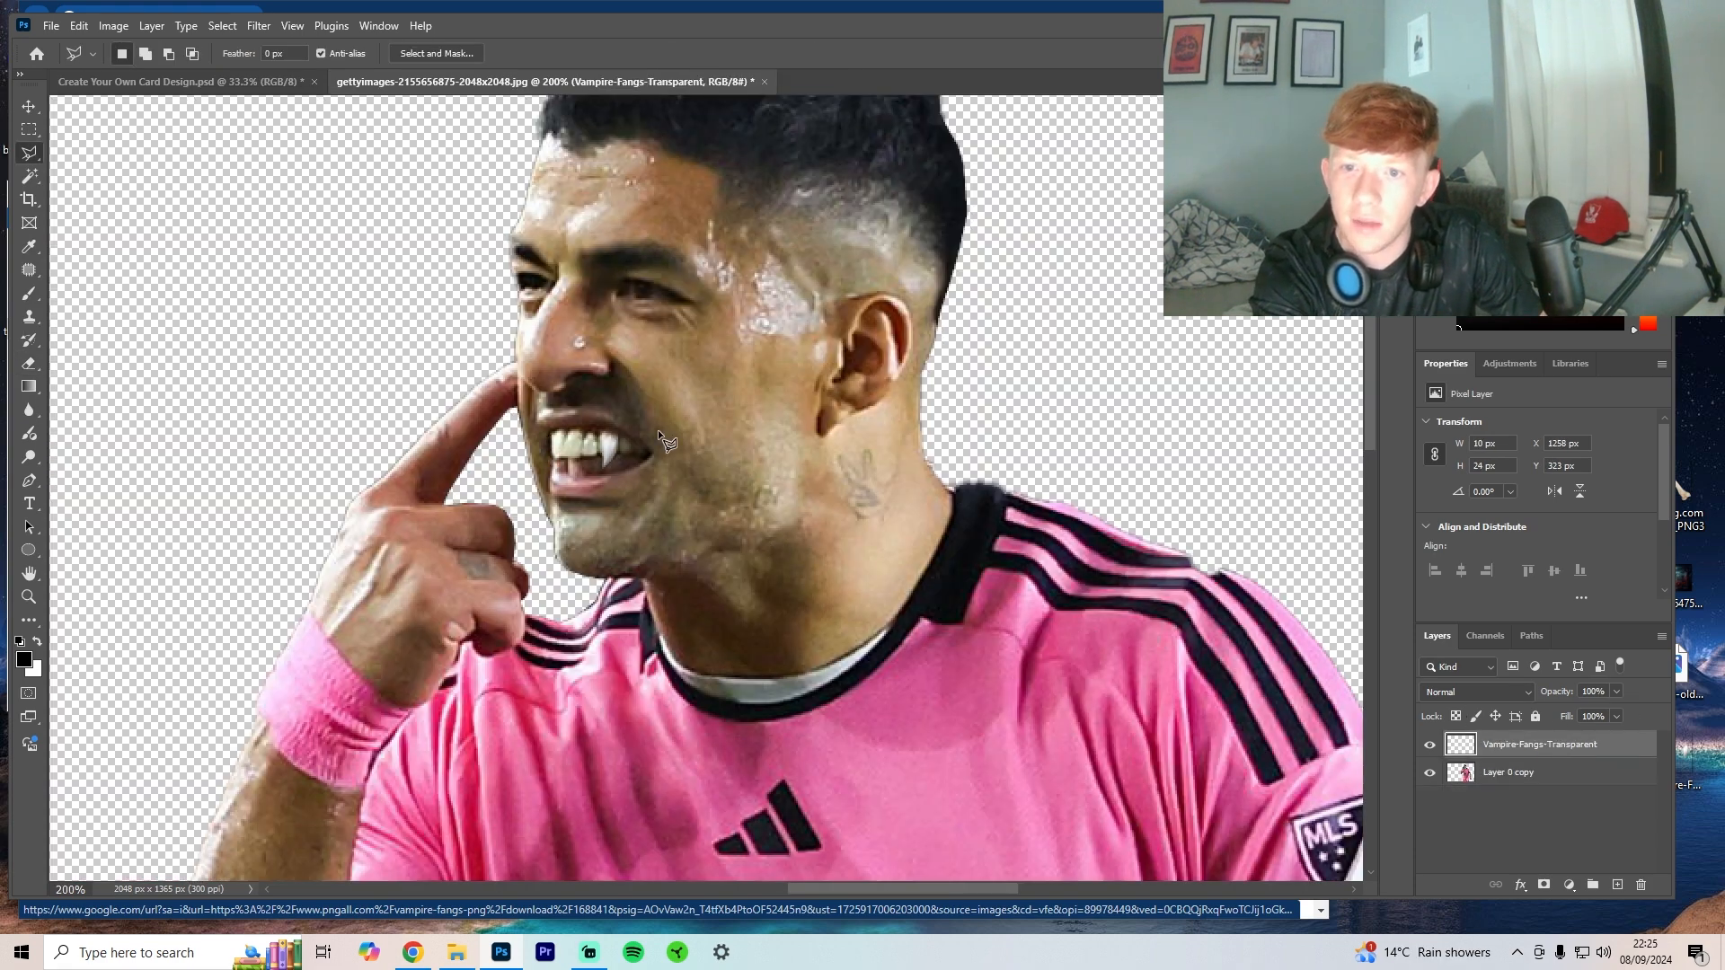
Step: Add a new empty layer directly above the player photo layer and beneath the fangs layer
{"action": "key", "text": "ctrl+minus"}
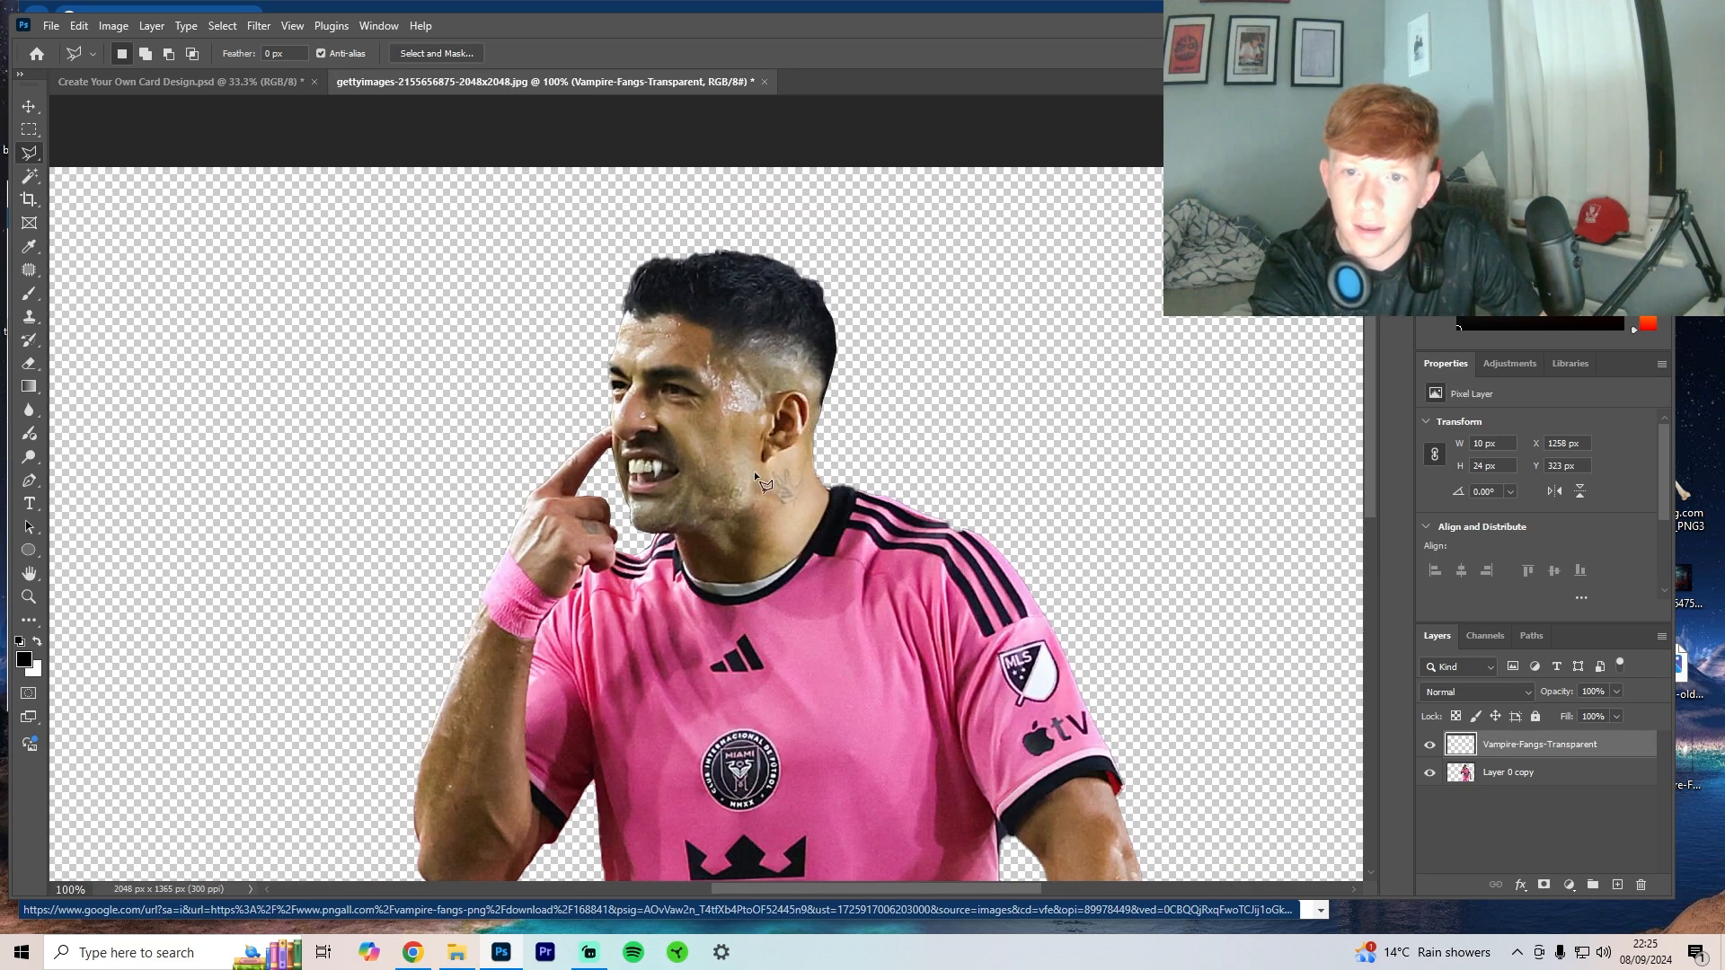
{"action": "key", "text": "ctrl+plus"}
{"action": "left_click", "coordinate": [1547, 780]}
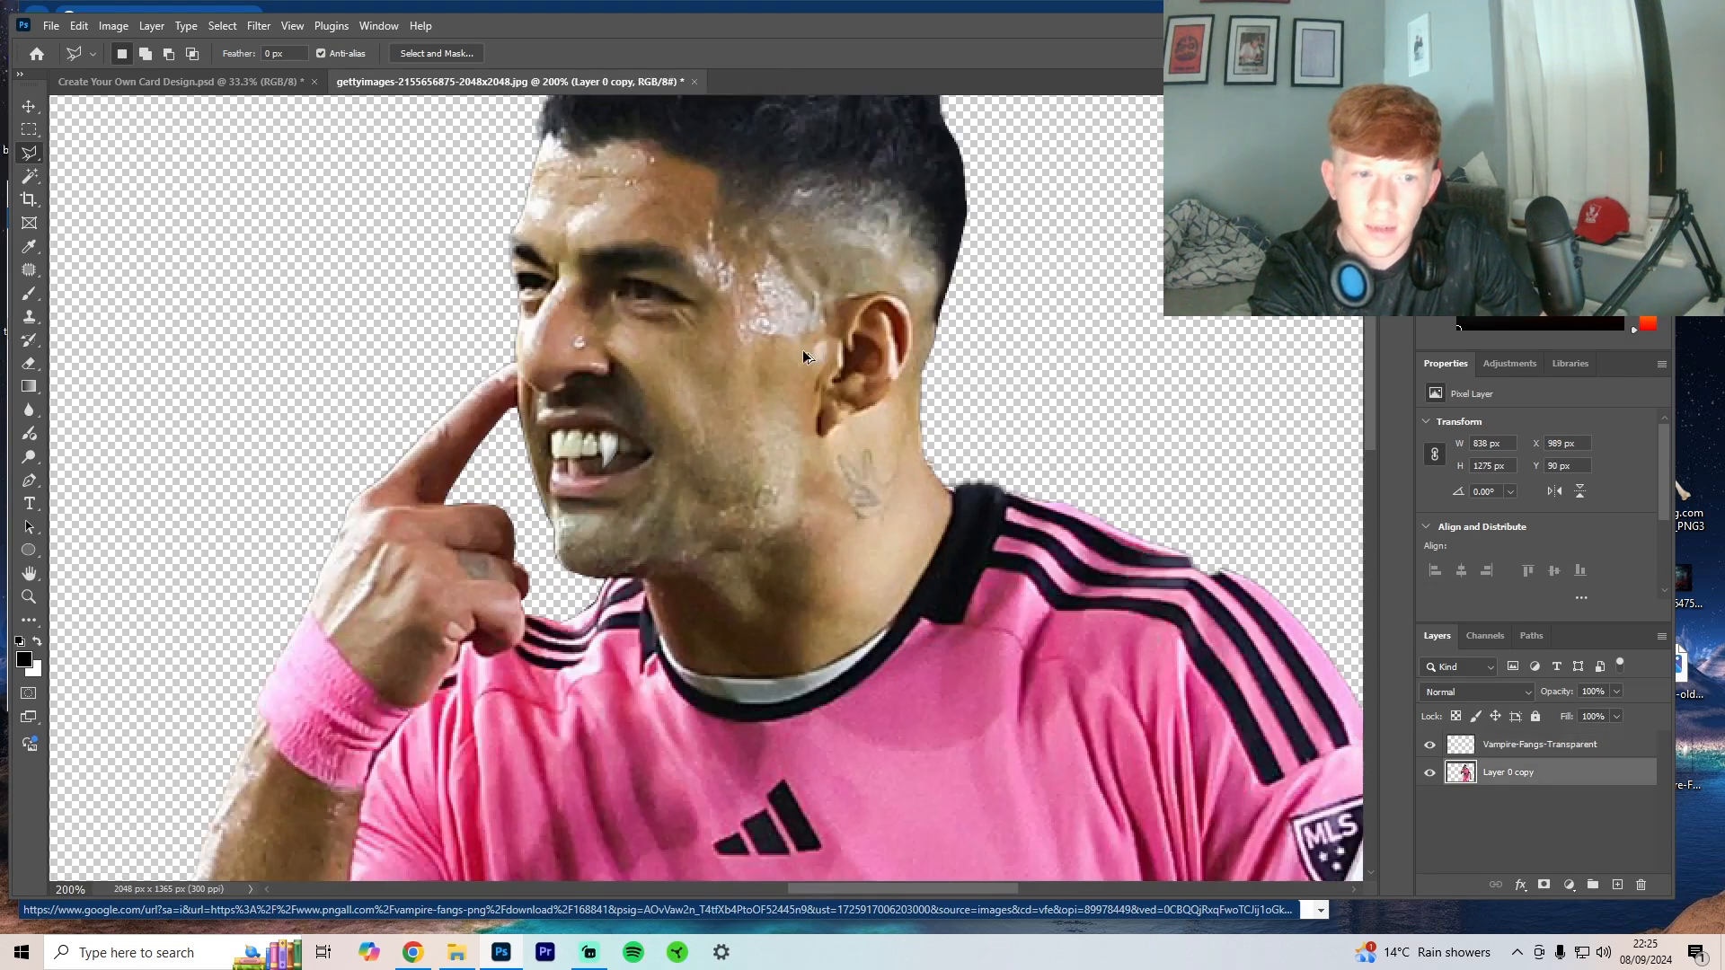
{"action": "key", "text": "ctrl+plus"}
{"action": "key", "text": "ctrl+plus"}
{"action": "scroll", "coordinate": [688, 347], "scroll_direction": "up", "scroll_amount": 5}
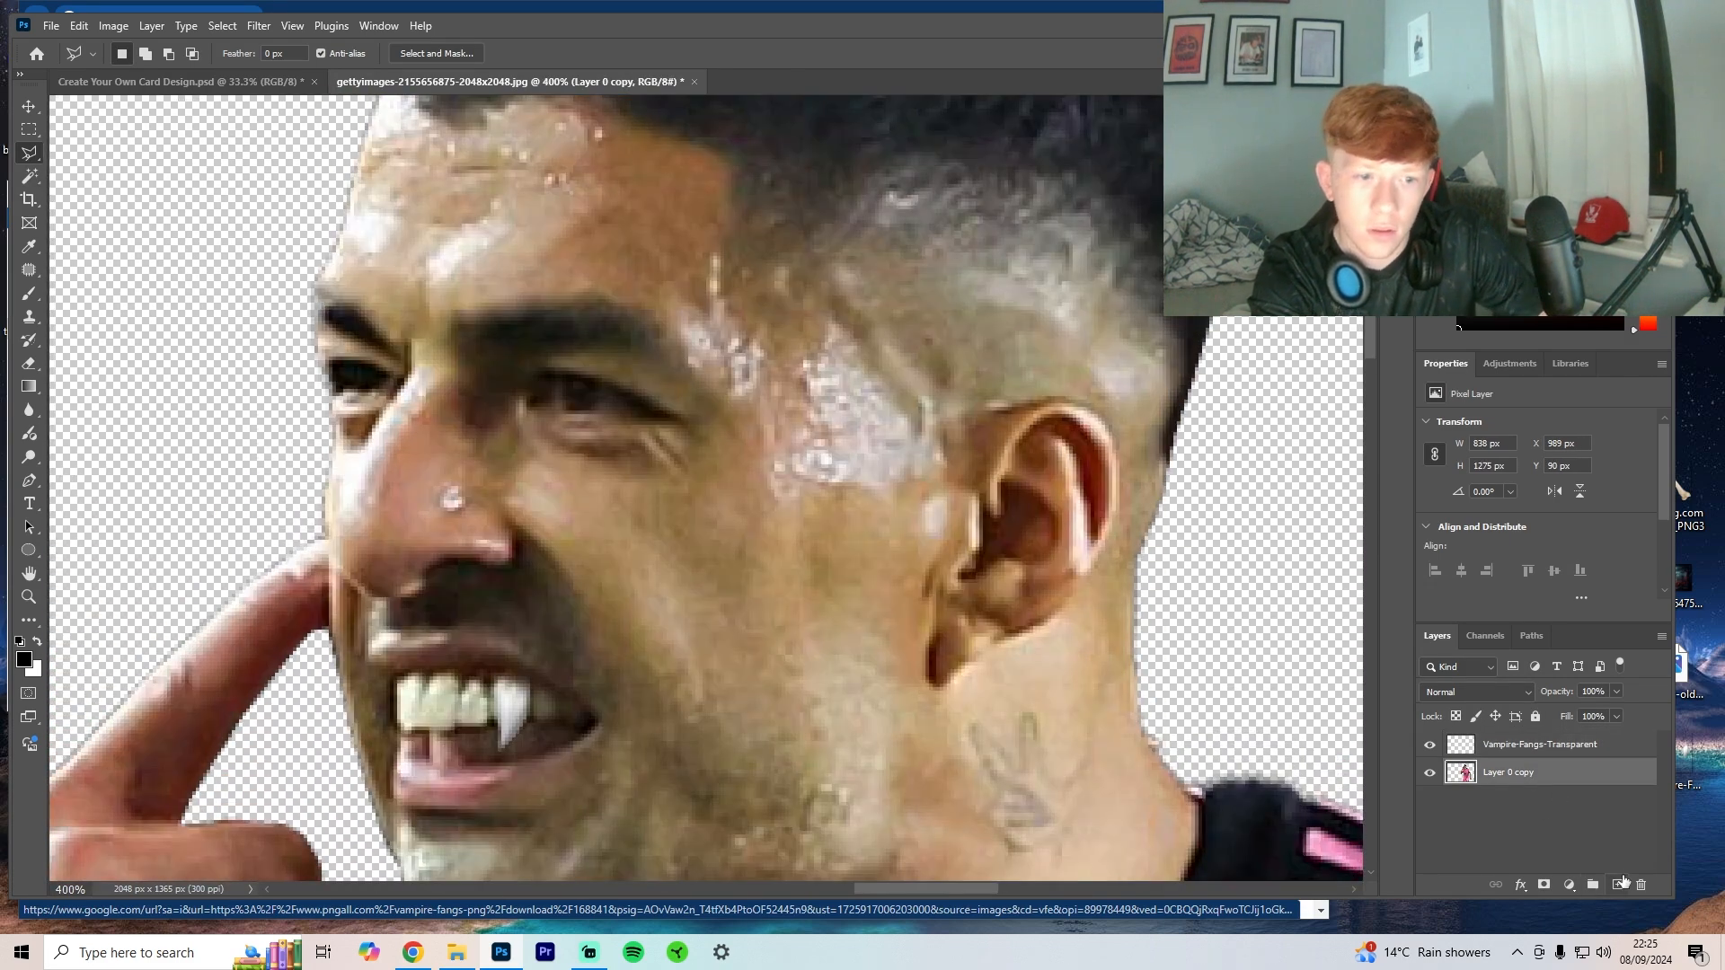
{"action": "left_click", "coordinate": [1620, 884]}
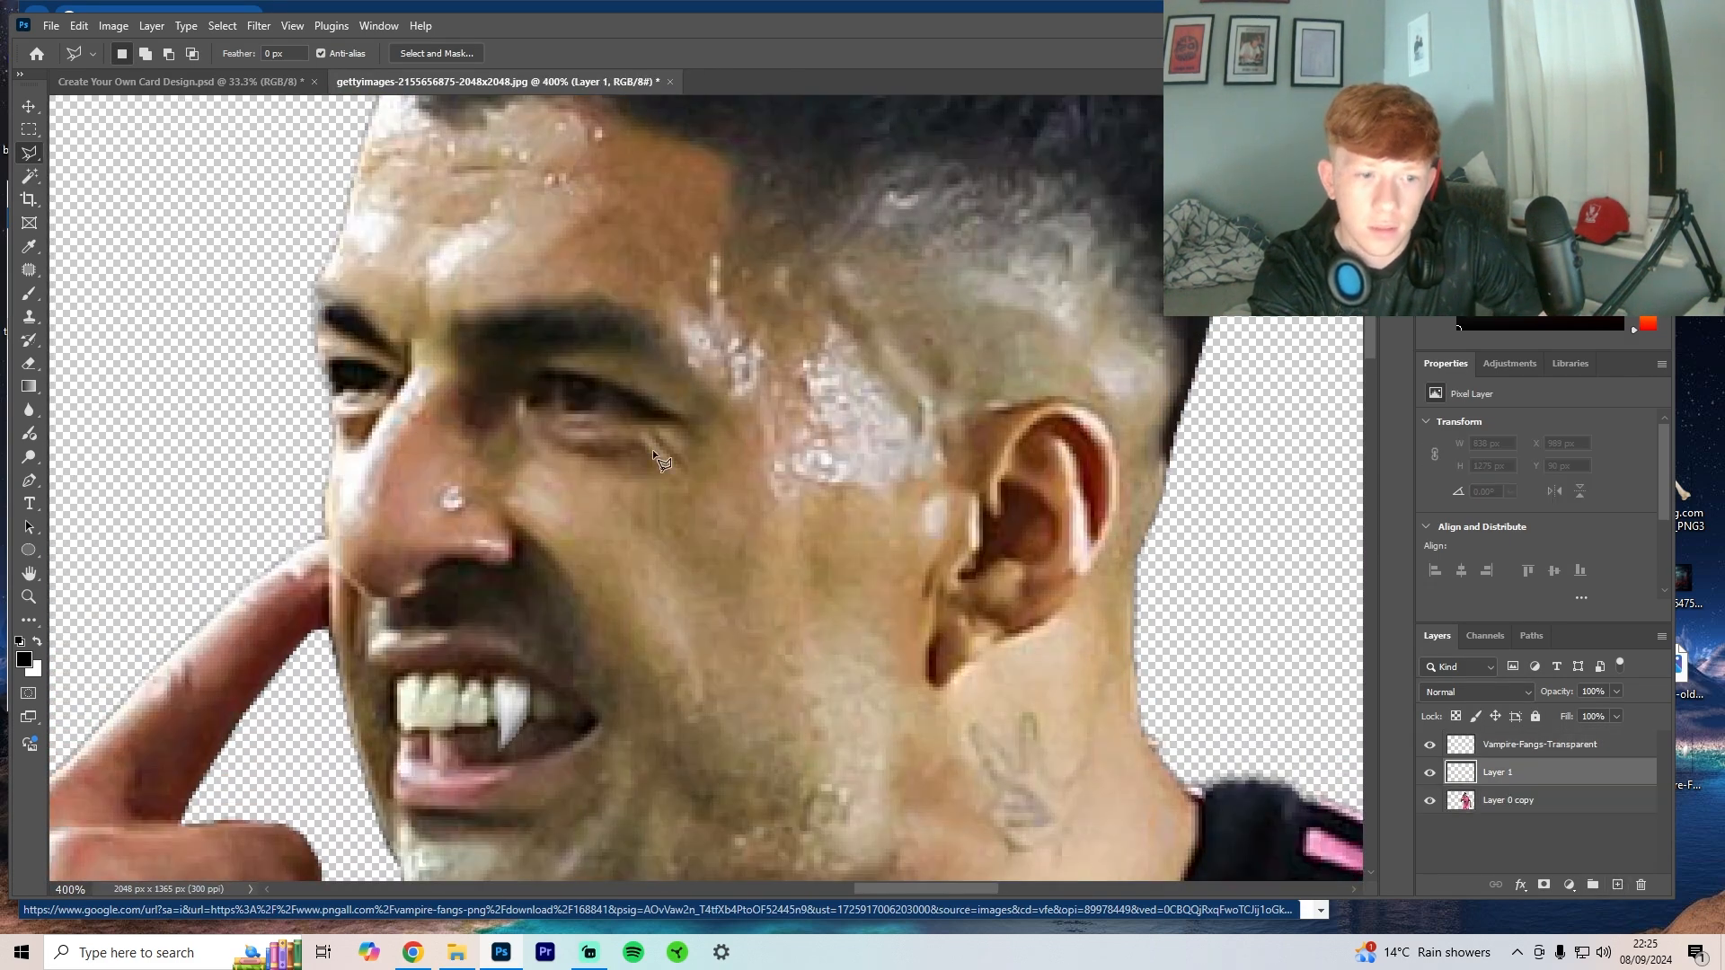
Step: Paint black over the player's eyes with a soft 14 px brush and open the painted layer's blending options
{"action": "left_click", "coordinate": [29, 294]}
{"action": "left_click", "coordinate": [140, 54]}
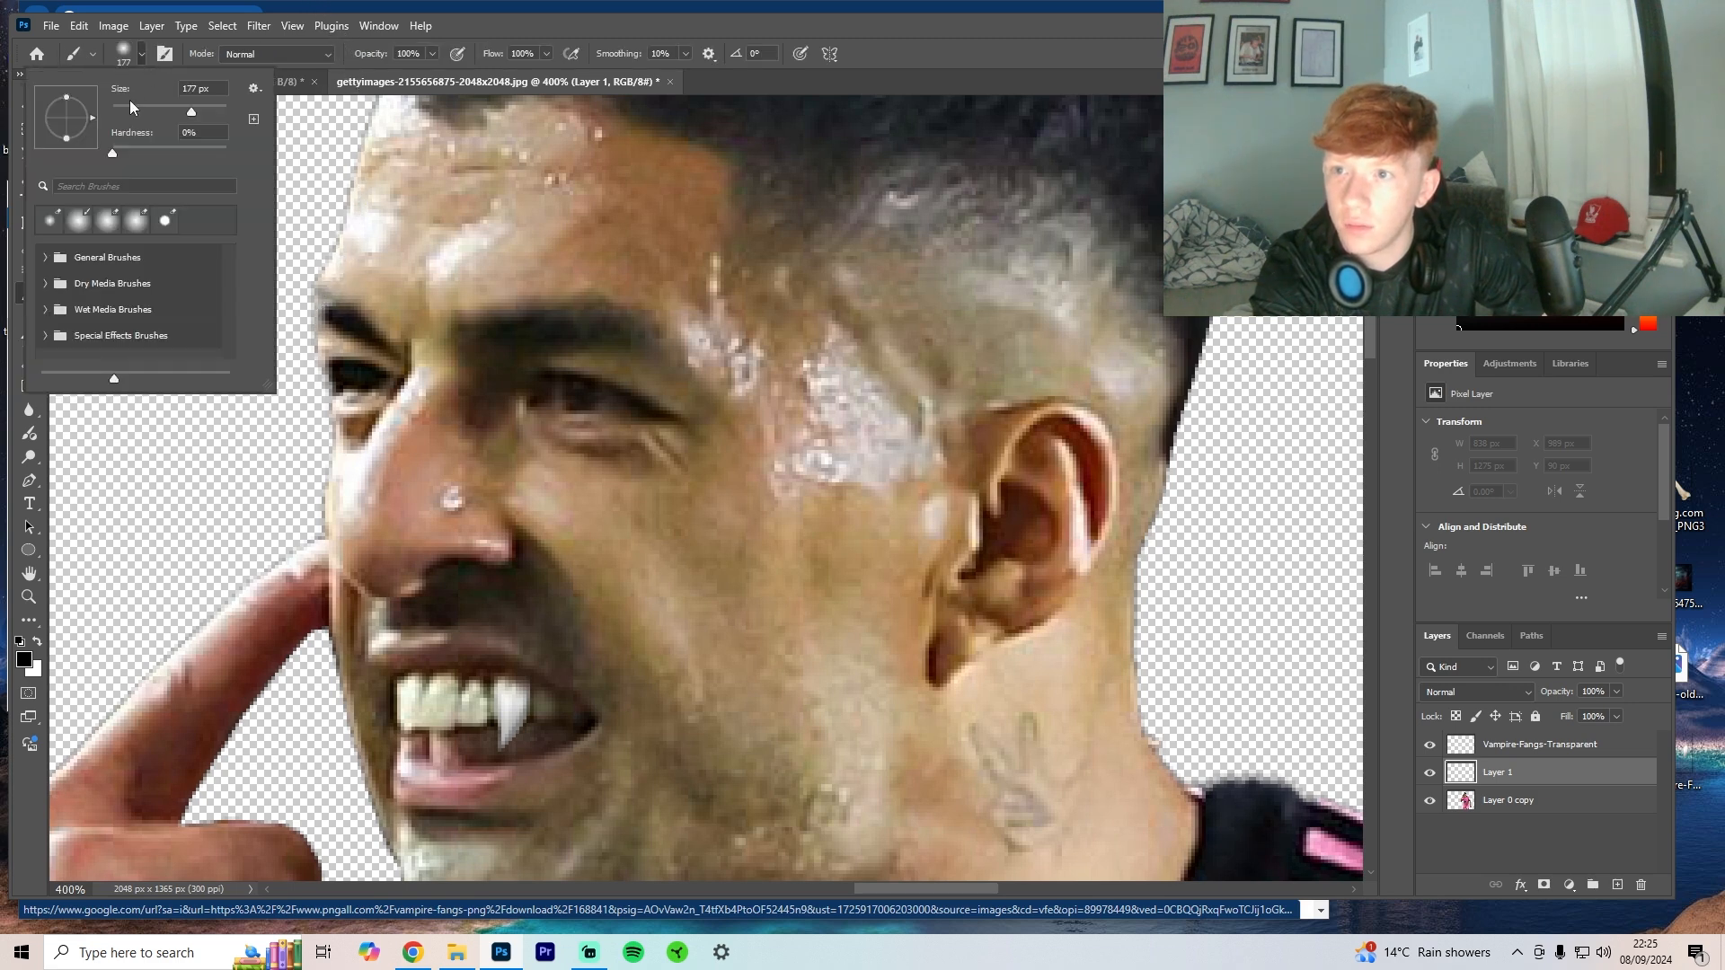
{"action": "left_click", "coordinate": [123, 105]}
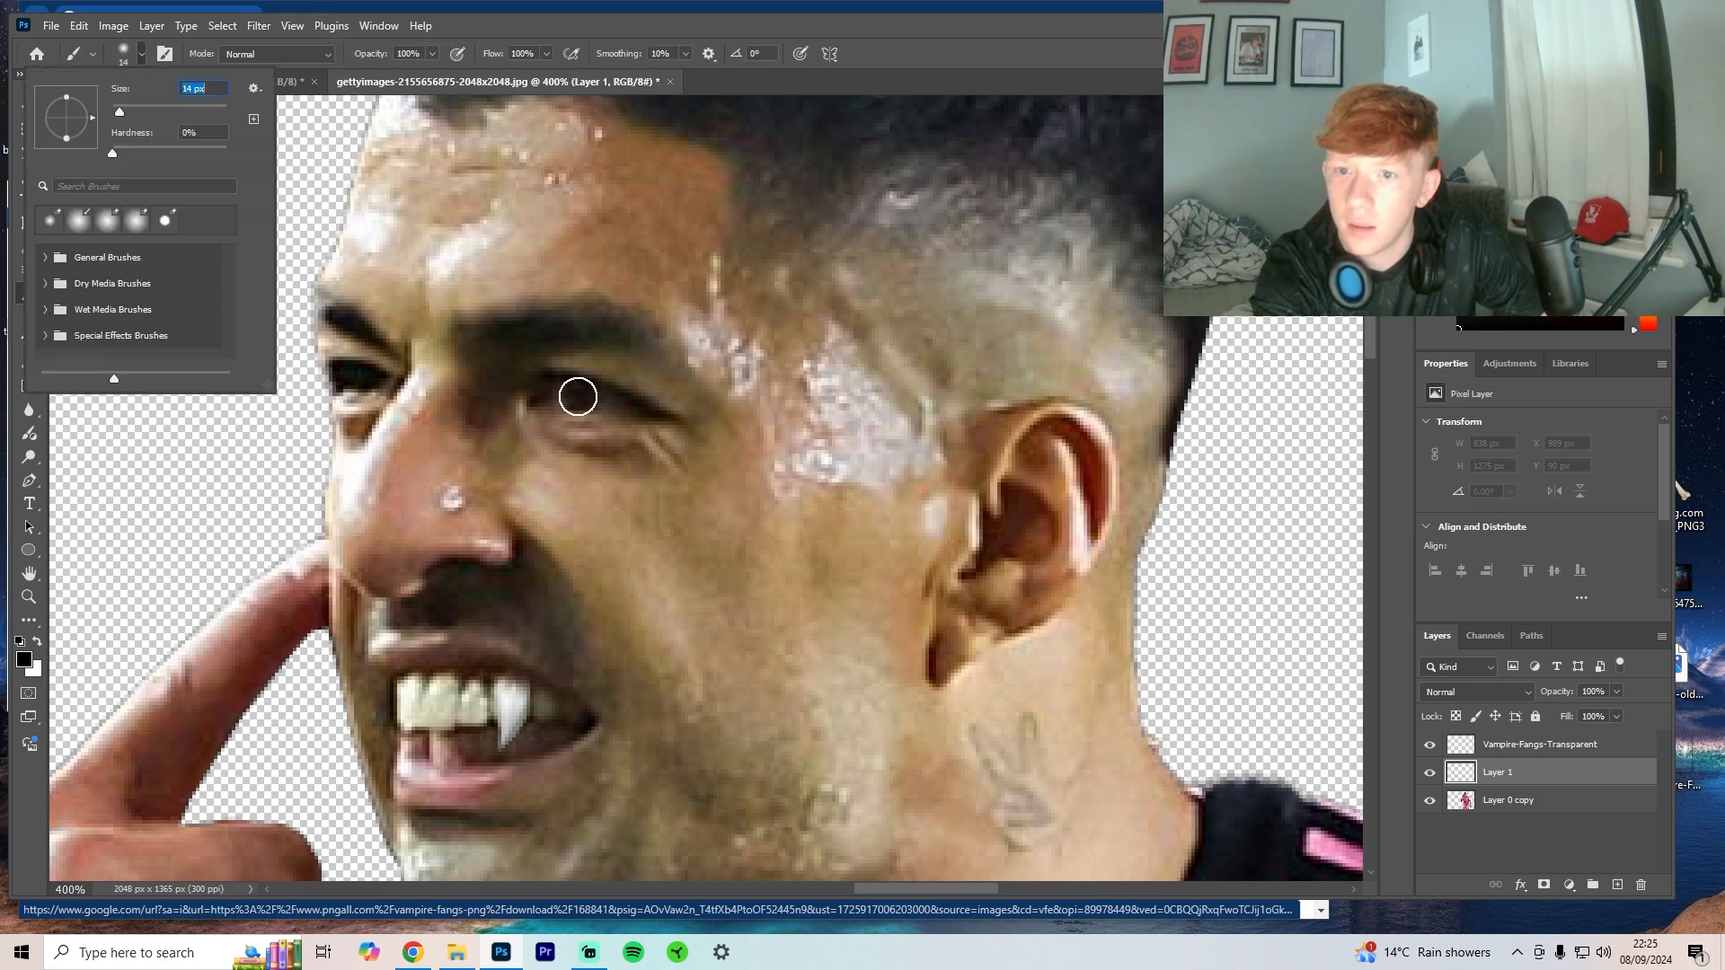
{"action": "left_click", "coordinate": [578, 396]}
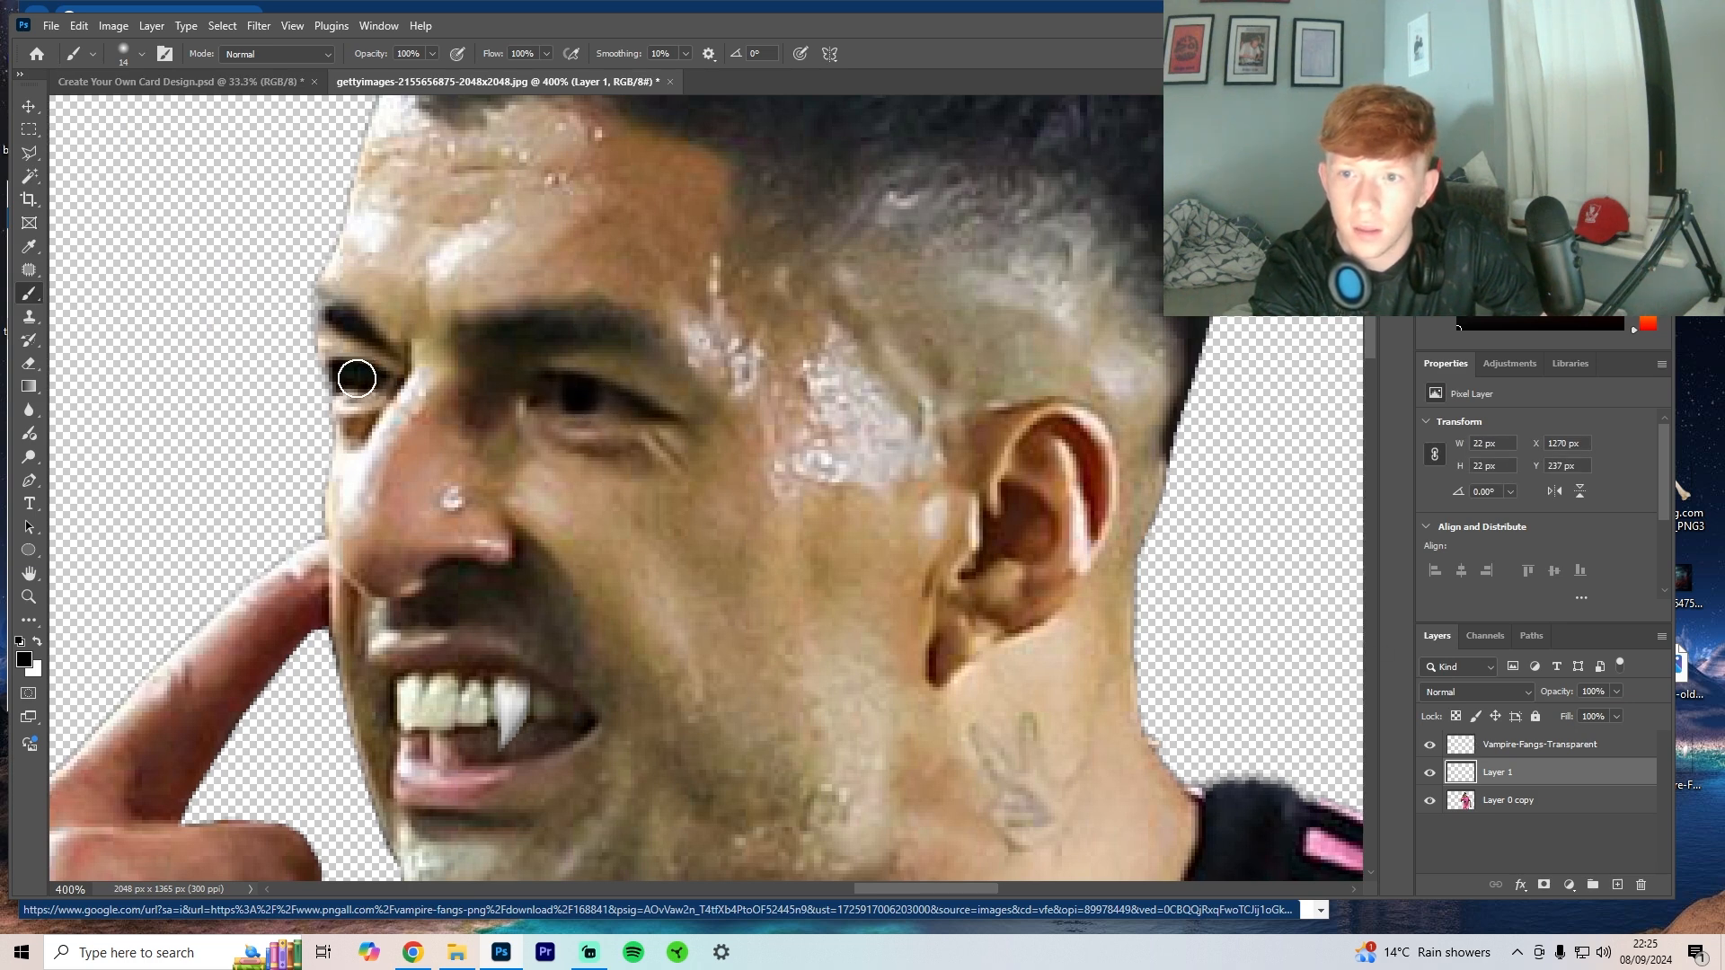
{"action": "right_click", "coordinate": [1515, 777]}
{"action": "left_click", "coordinate": [1417, 490]}
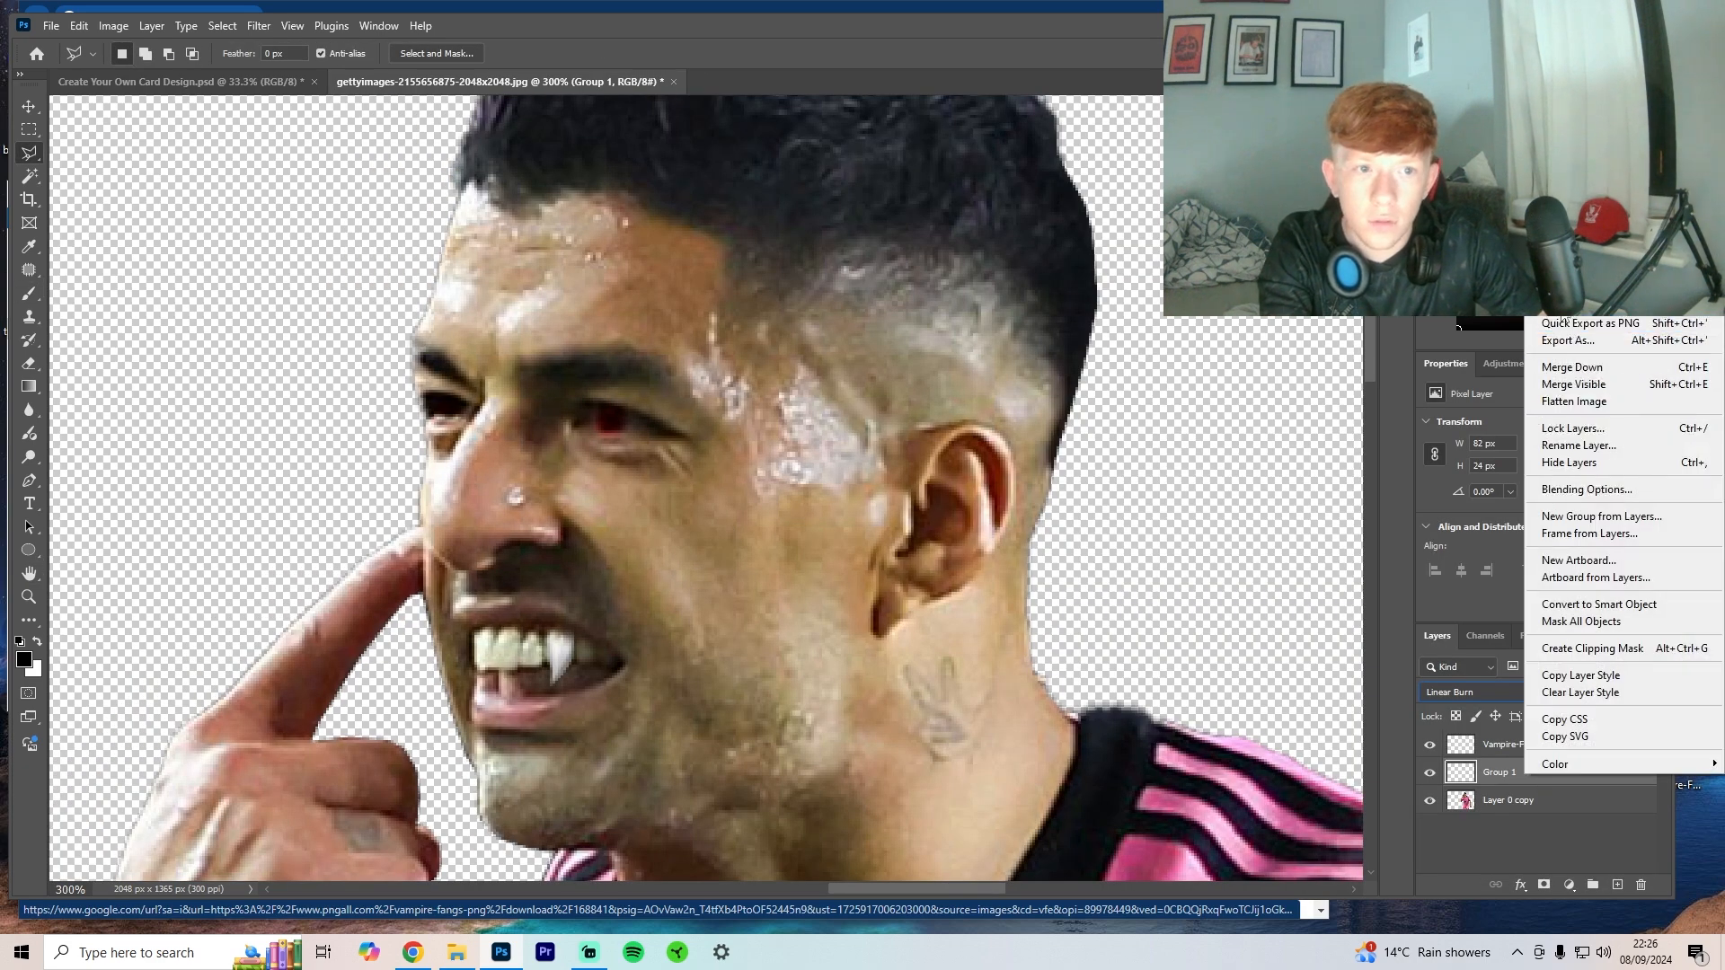
Step: Duplicate the red eye layer Group 1, set the copy's blend mode to Overlay and its opacity to 36%
{"action": "key", "text": "Escape"}
{"action": "left_click", "coordinate": [1032, 284]}
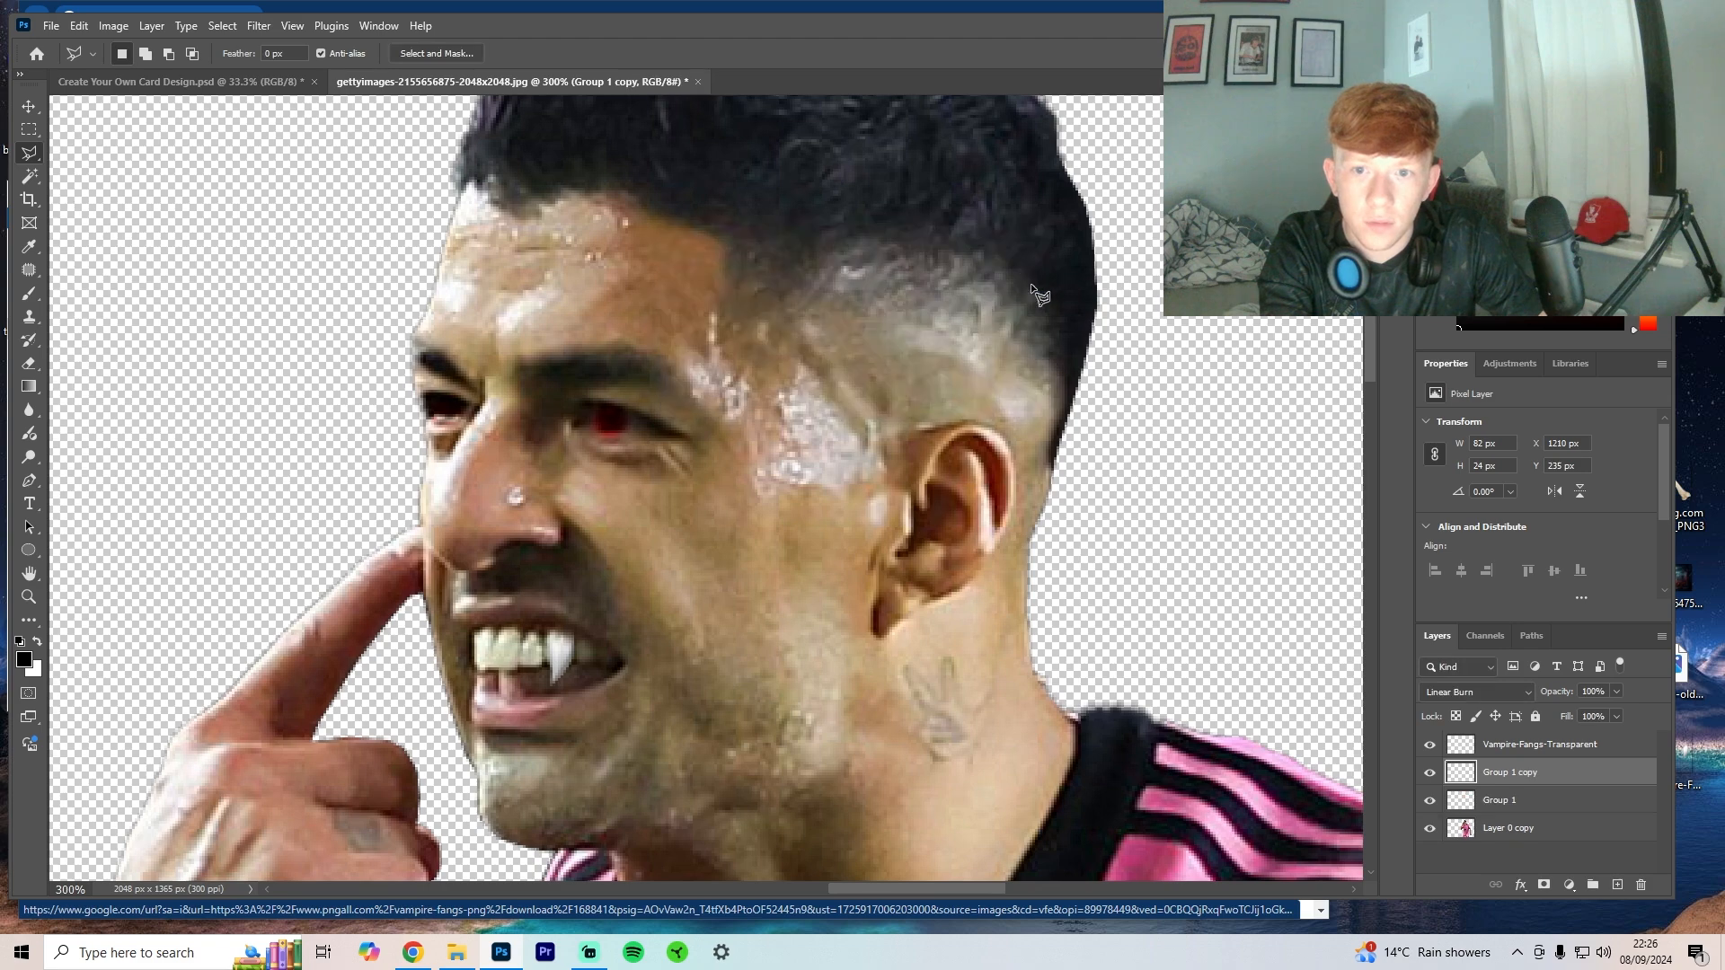
{"action": "left_click", "coordinate": [1615, 713]}
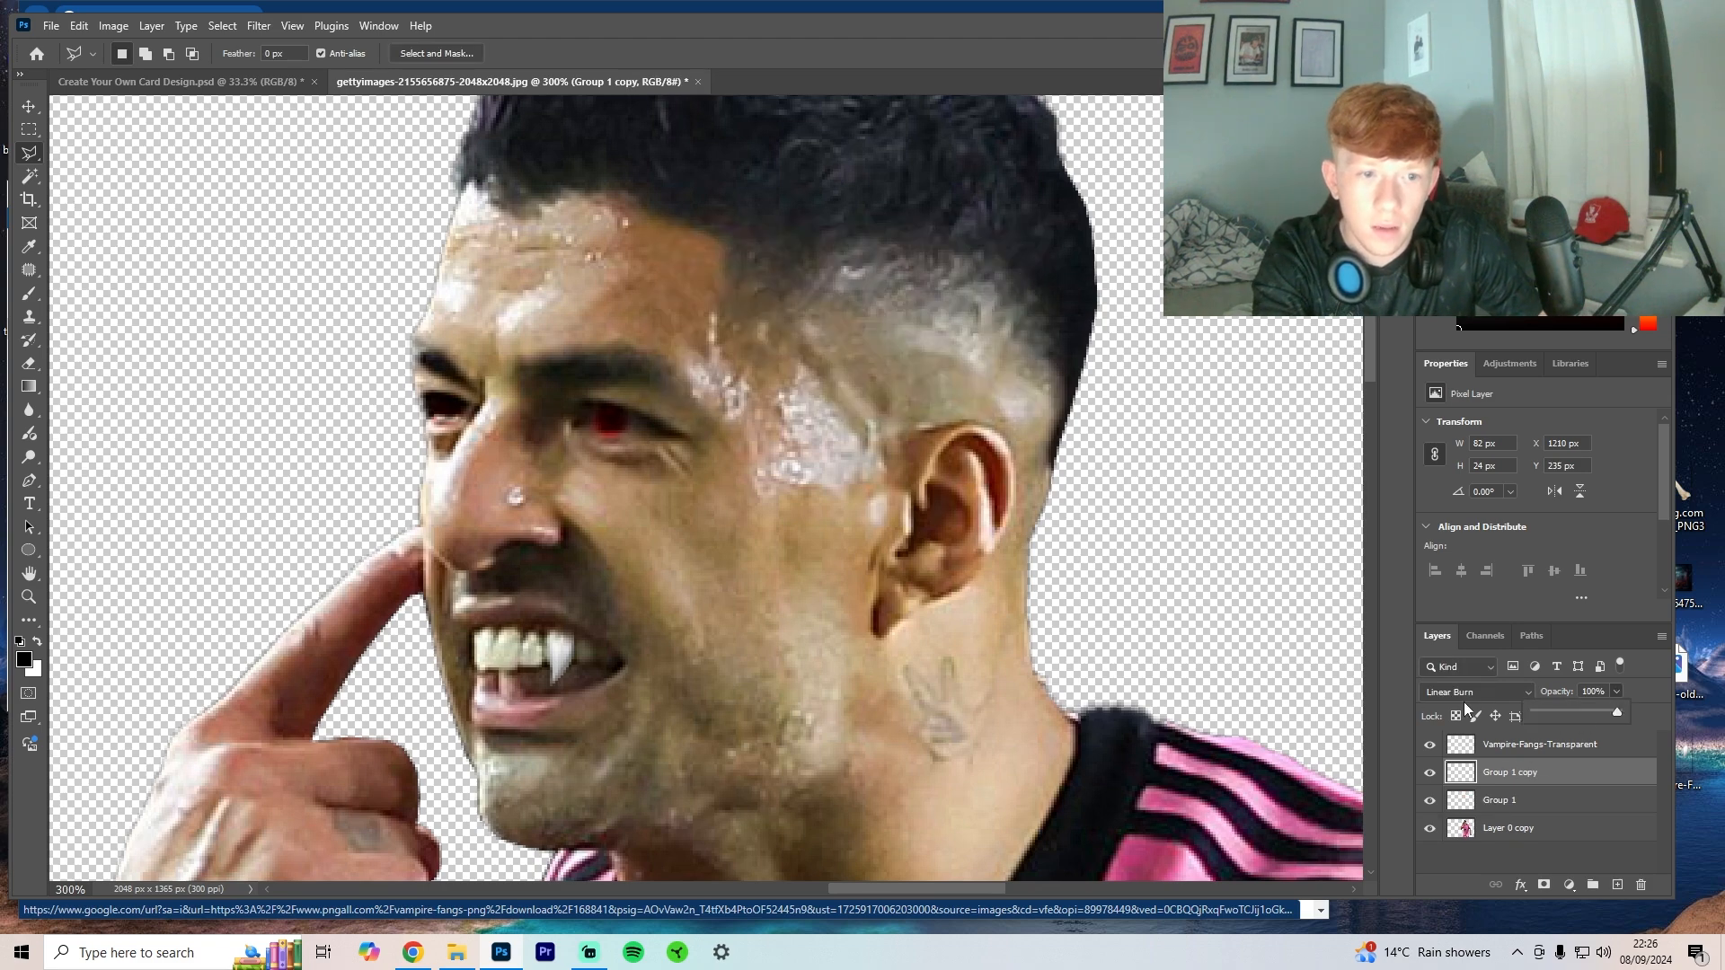
{"action": "left_click", "coordinate": [1469, 693]}
{"action": "left_click", "coordinate": [1468, 672]}
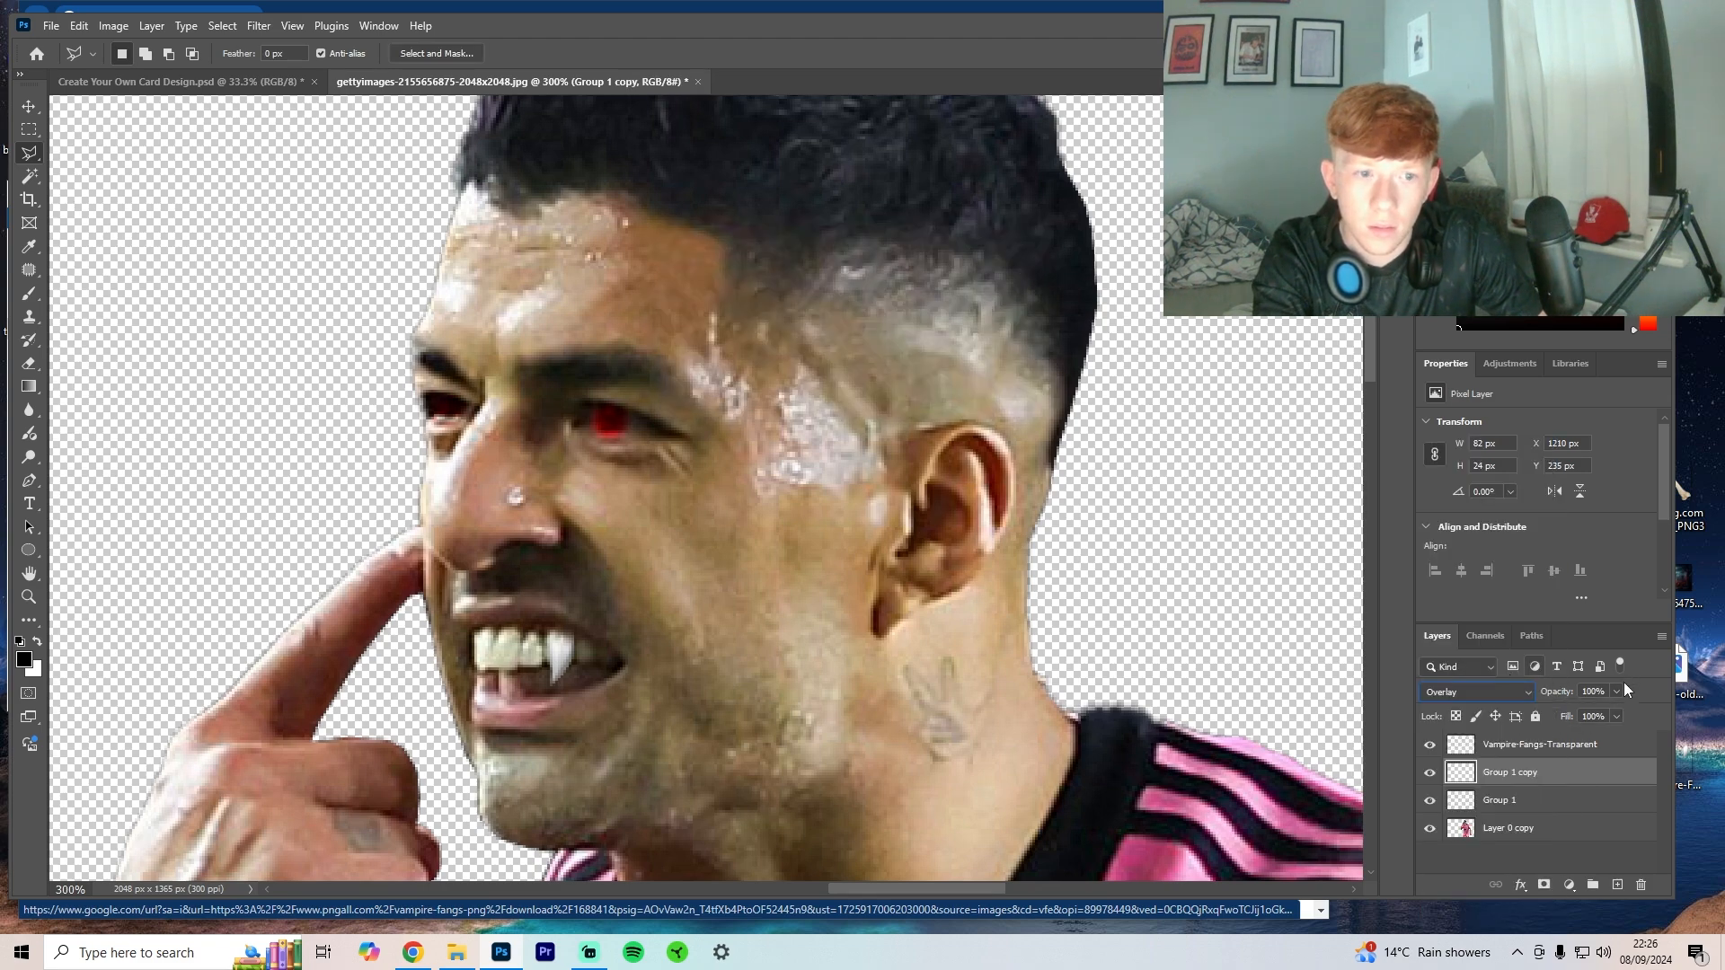
{"action": "left_click_drag", "start_coordinate": [1616, 696], "coordinate": [1565, 708]}
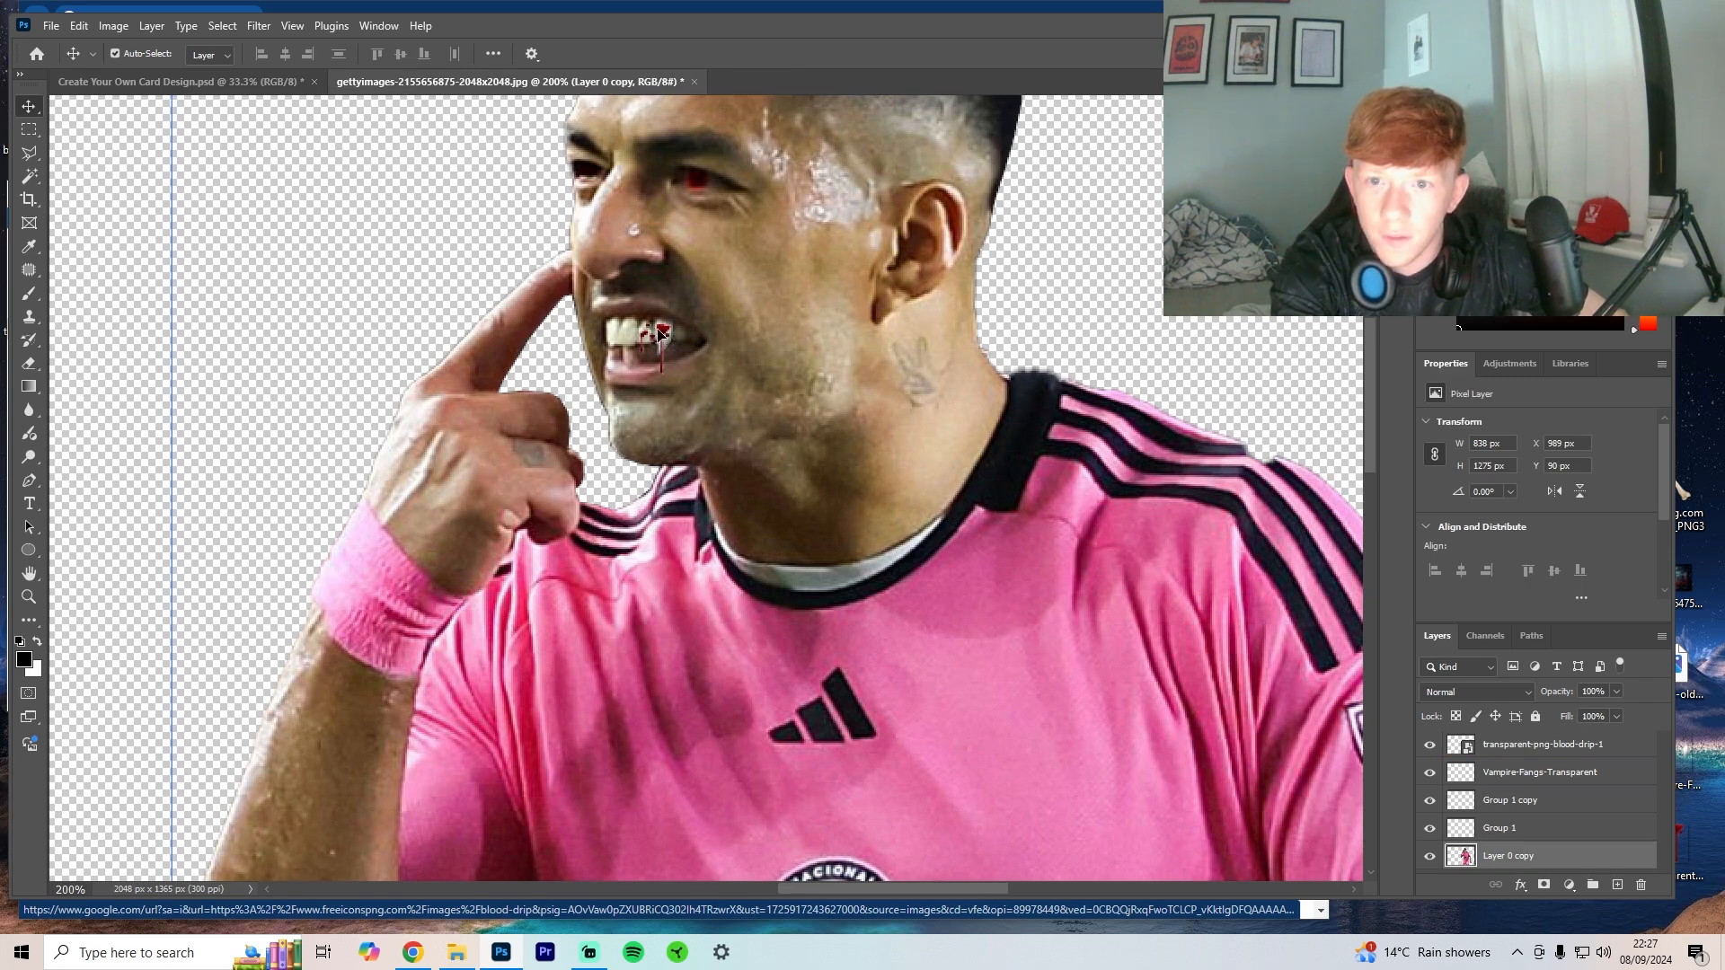
Step: Set the blood drip layer over the fang to Hard Light blending and inspect the mouth
{"action": "left_click", "coordinate": [661, 332]}
{"action": "left_click", "coordinate": [1463, 693]}
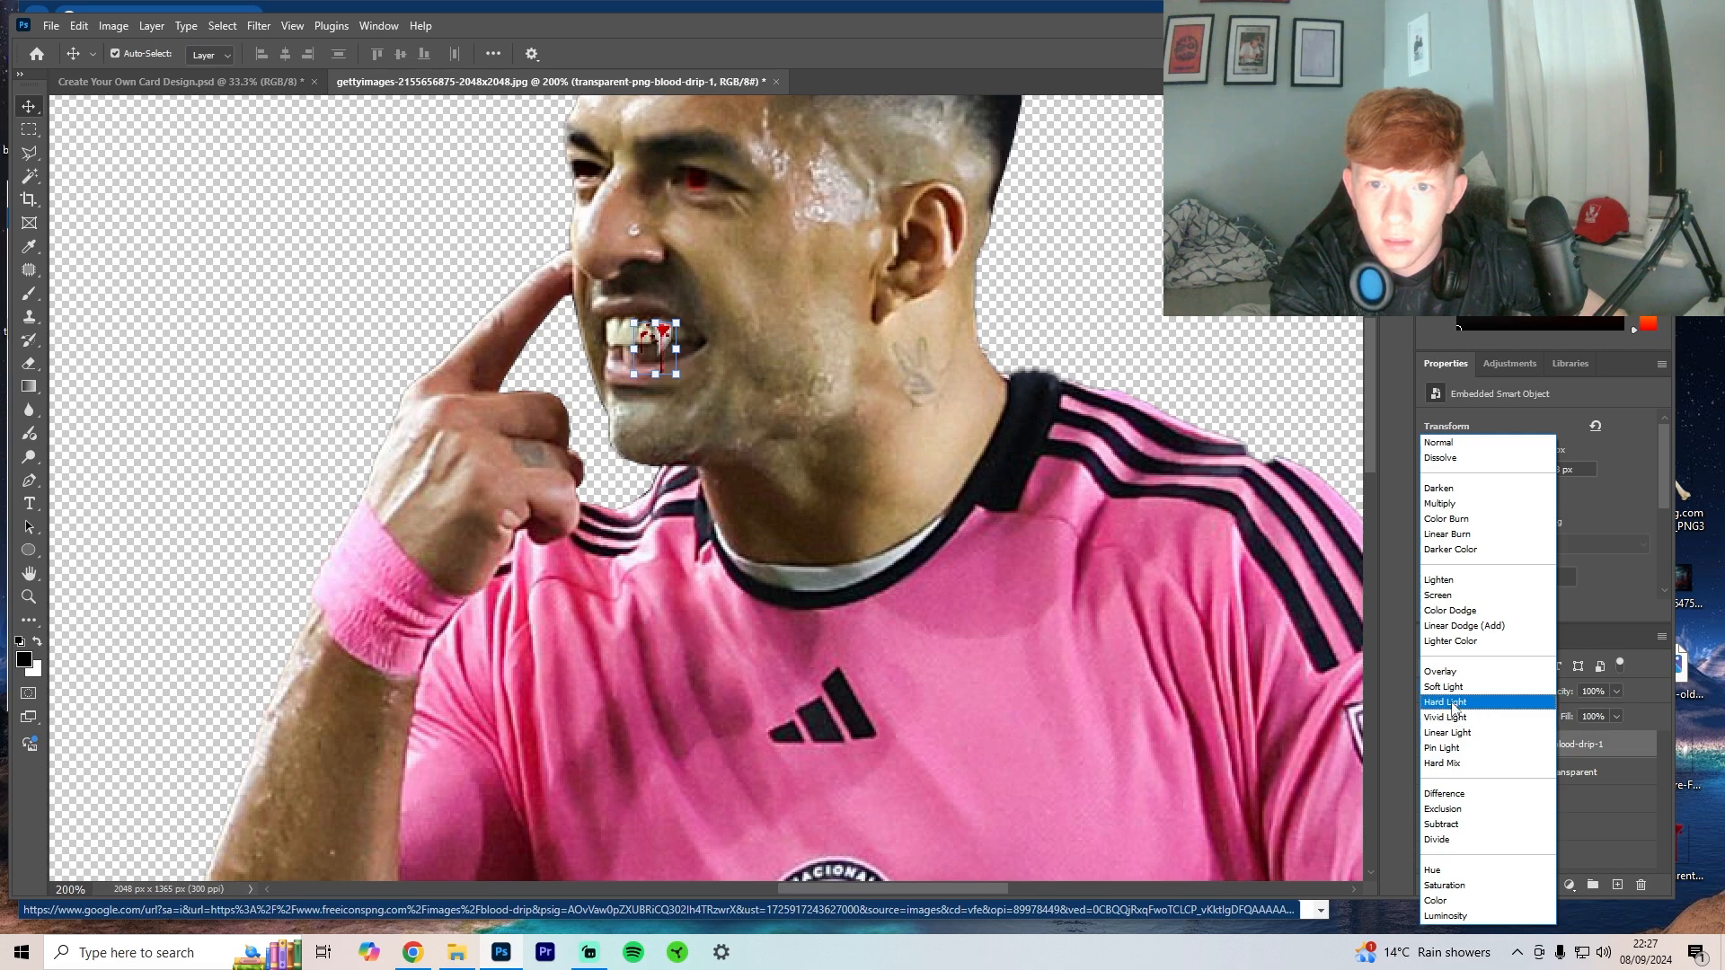
{"action": "left_click", "coordinate": [1453, 705]}
{"action": "key", "text": "ctrl+minus"}
{"action": "key", "text": "ctrl+plus"}
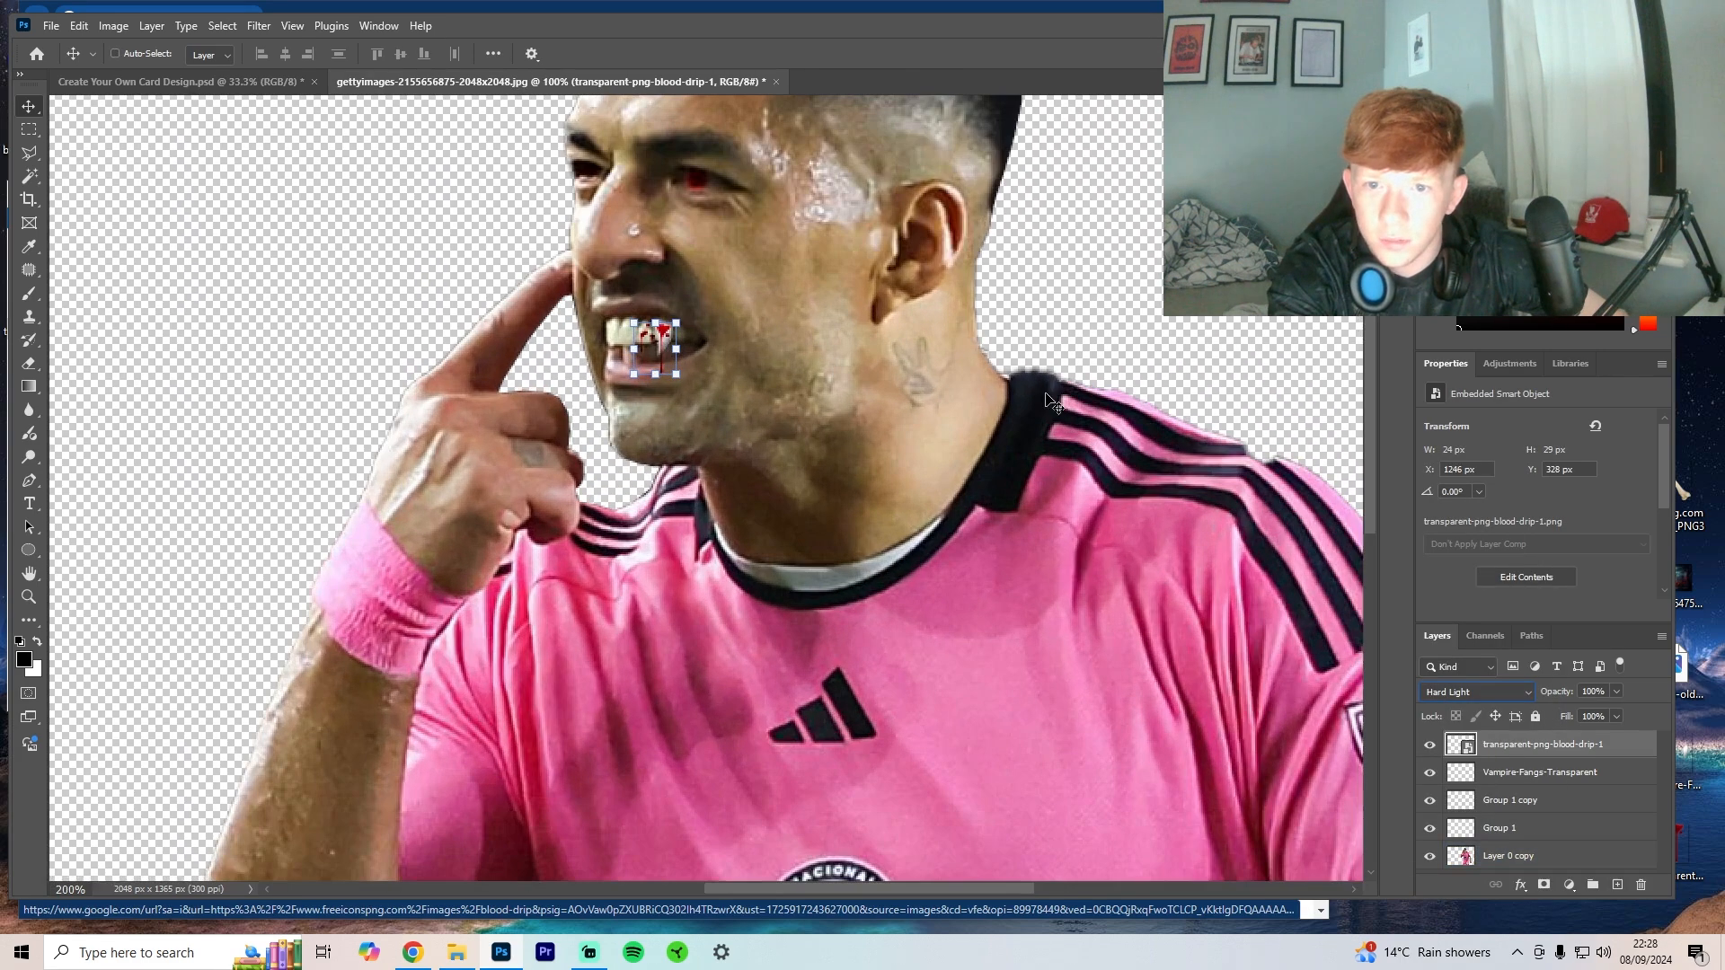
{"action": "left_click", "coordinate": [308, 276]}
{"action": "key", "text": "ctrl+plus"}
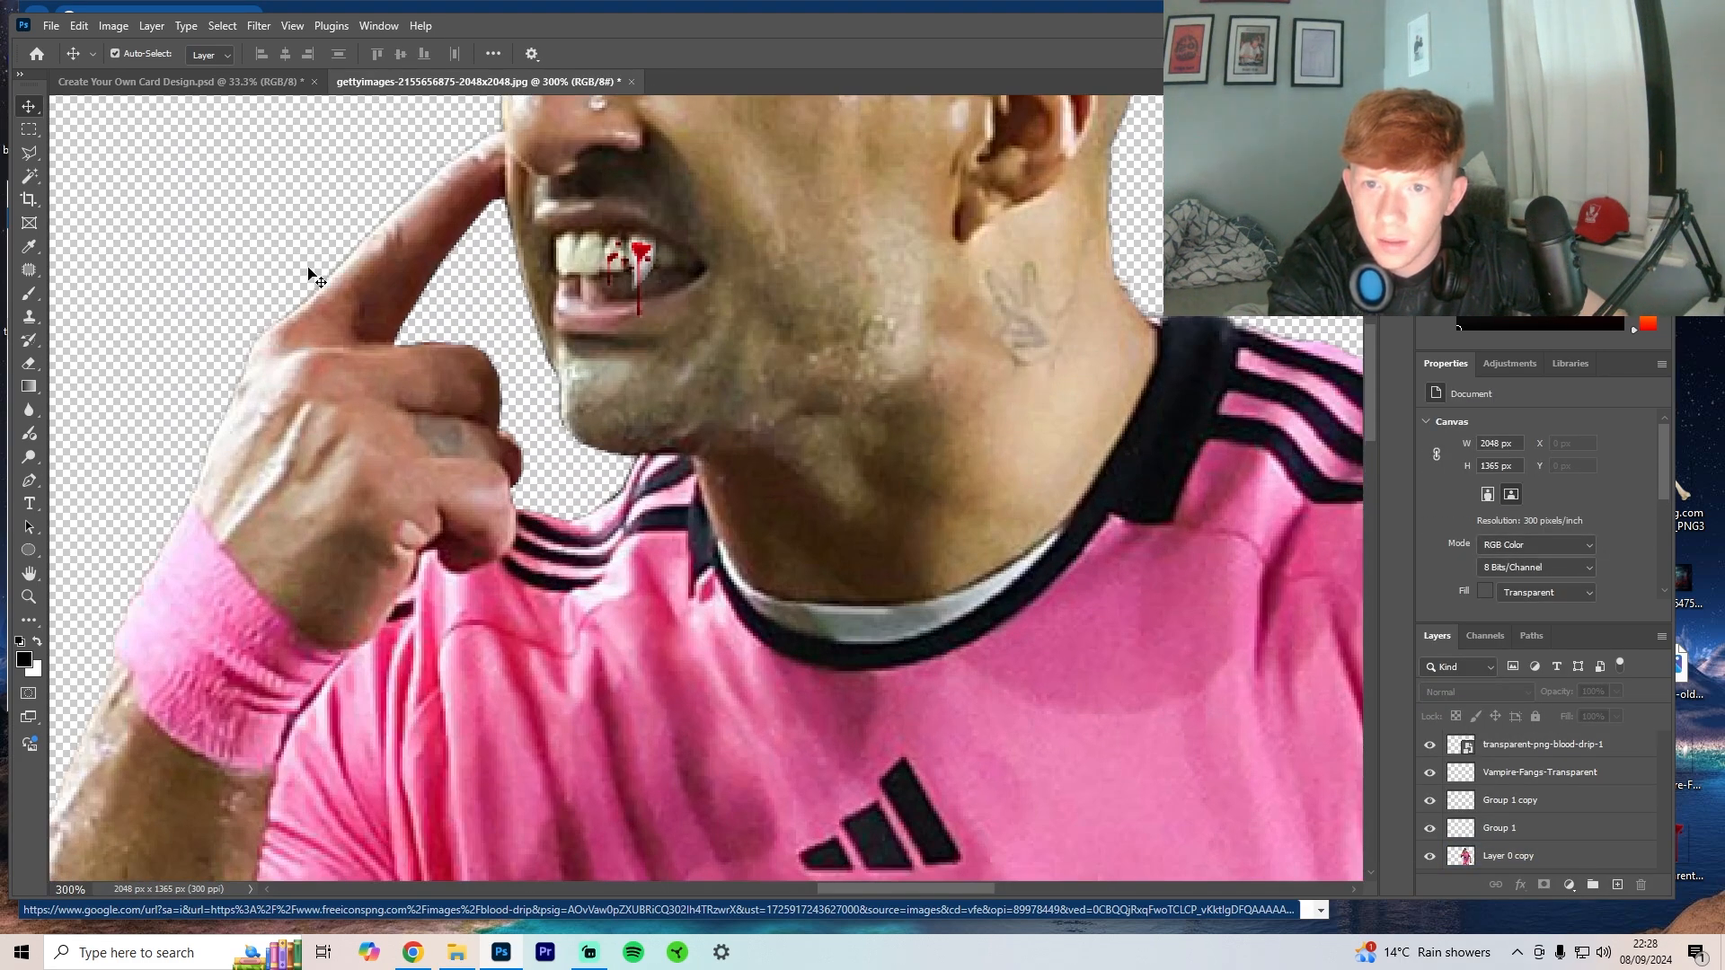
{"action": "key", "text": "ctrl+minus"}
{"action": "key", "text": "ctrl+minus"}
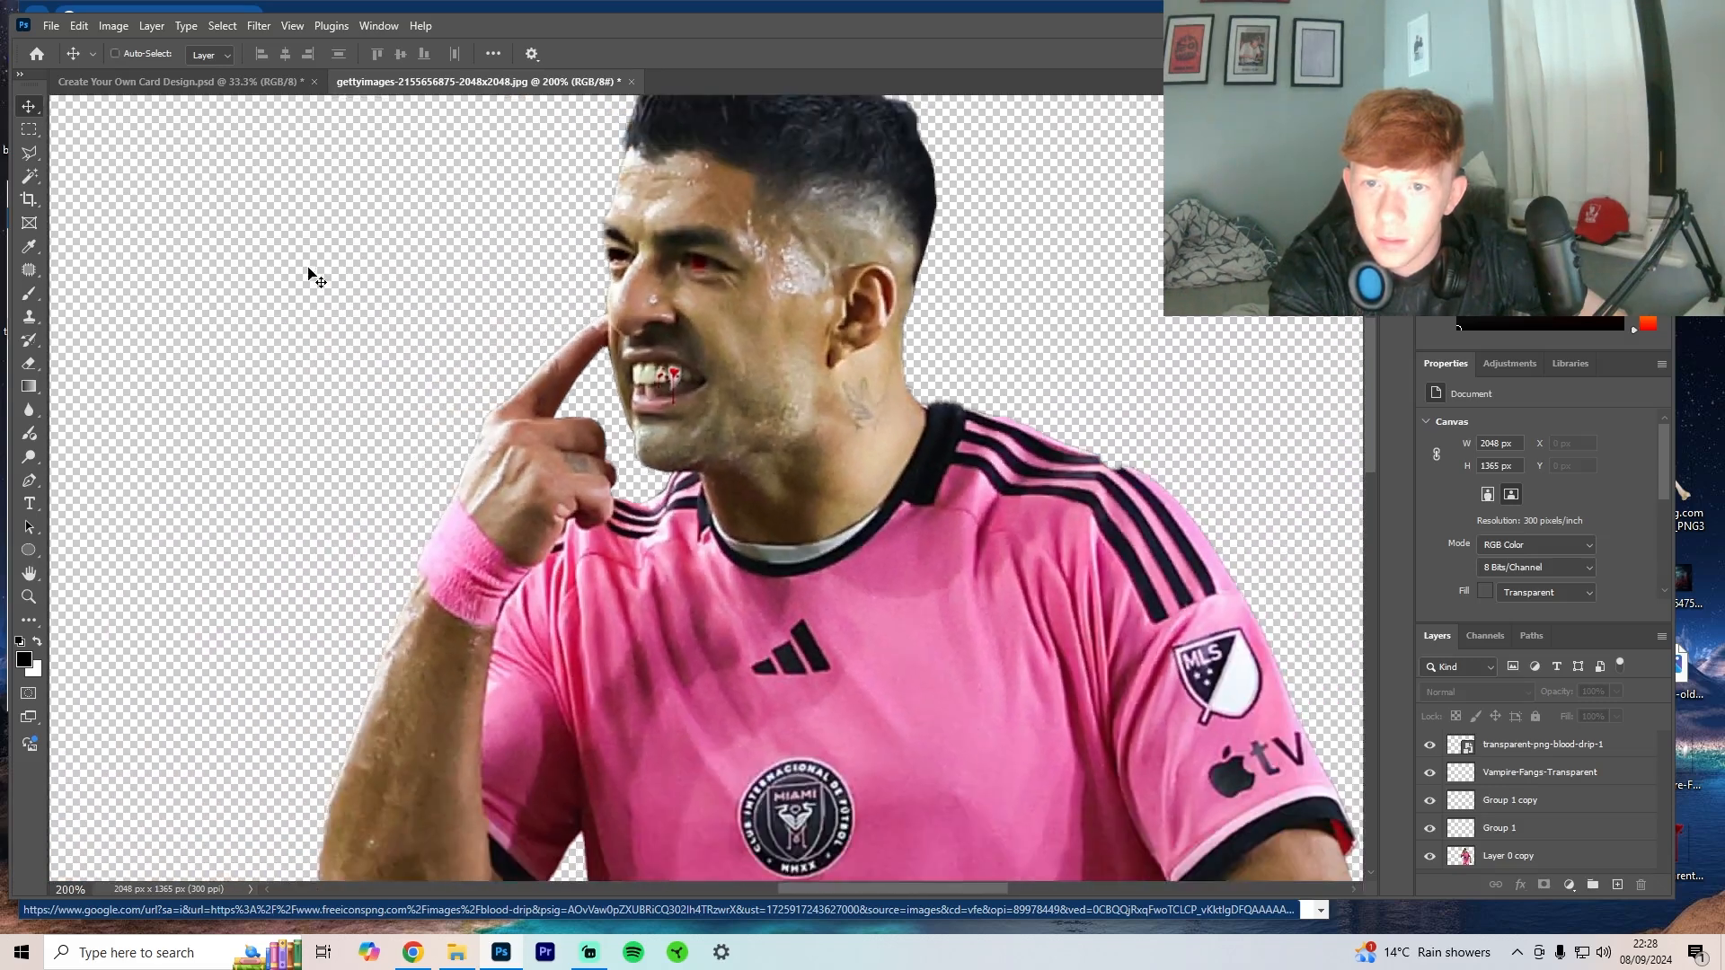
Step: Reselect the blood drip layer and lower its opacity to 39%
{"action": "left_click", "coordinate": [1537, 776]}
{"action": "left_click", "coordinate": [1539, 803]}
{"action": "left_click", "coordinate": [1525, 781]}
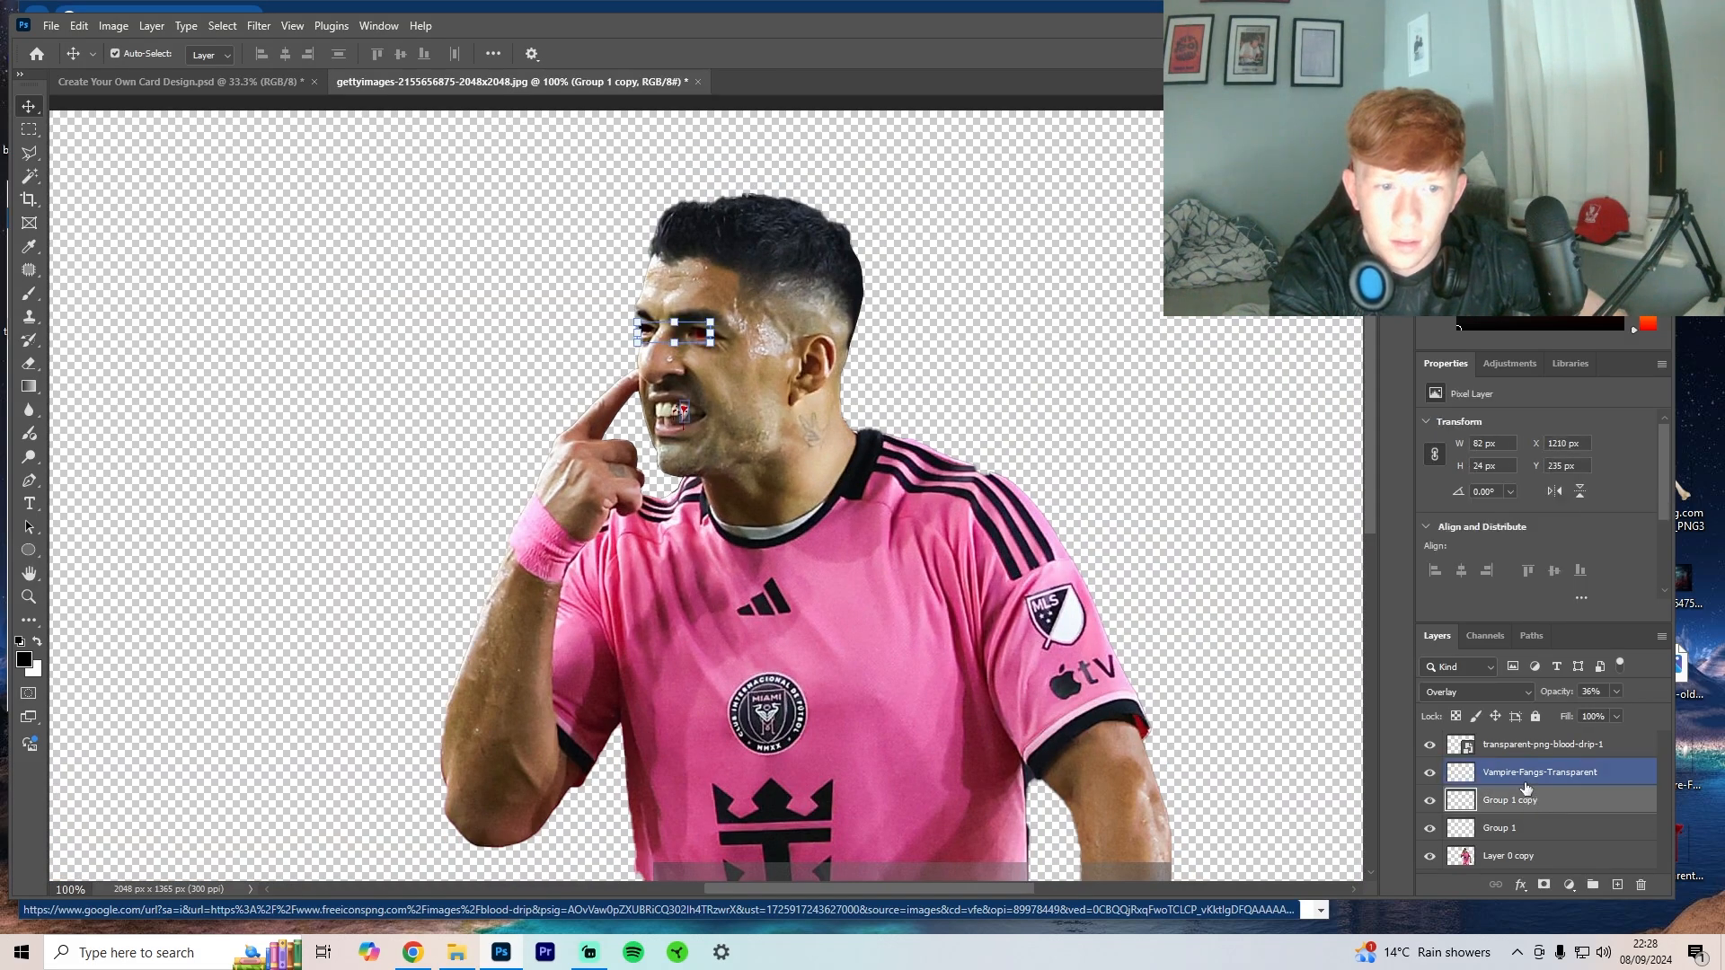
{"action": "left_click", "coordinate": [1513, 800]}
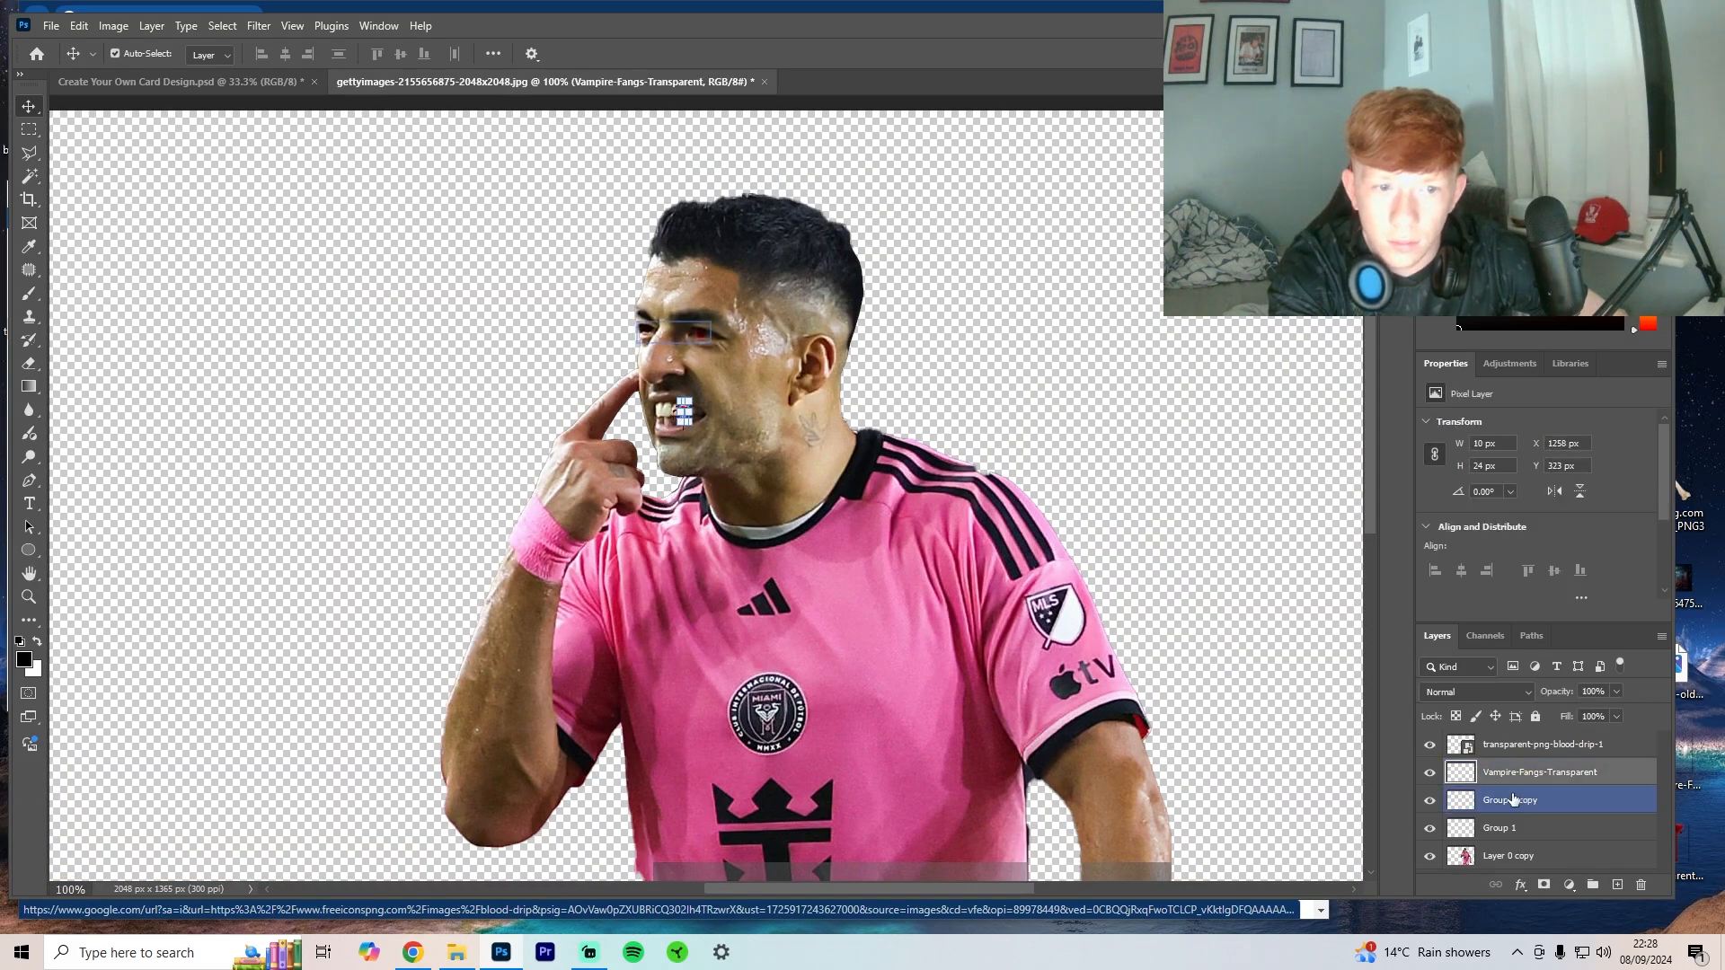
{"action": "left_click", "coordinate": [1503, 747]}
{"action": "left_click_drag", "start_coordinate": [1620, 699], "coordinate": [1567, 709]}
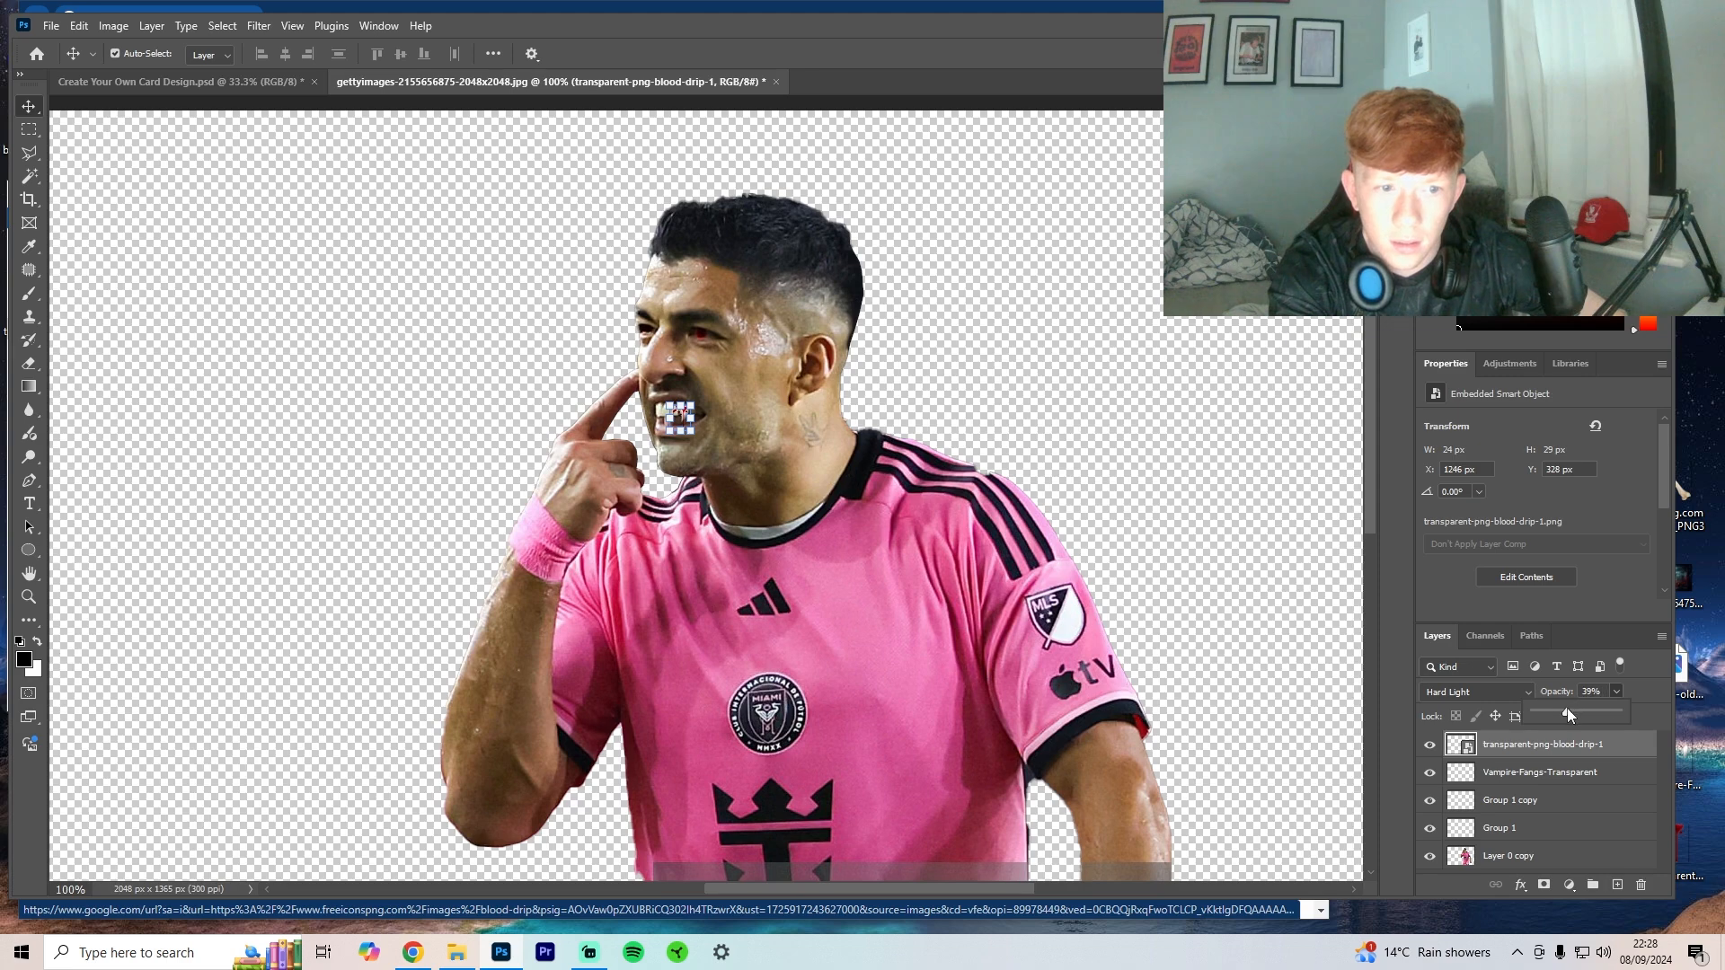
Step: Set the blood drip layer's opacity to 78% and its blend mode to Darker Color
{"action": "left_click", "coordinate": [1453, 693]}
{"action": "left_click", "coordinate": [1440, 442]}
{"action": "key", "text": "ctrl+plus"}
{"action": "key", "text": "ctrl+plus"}
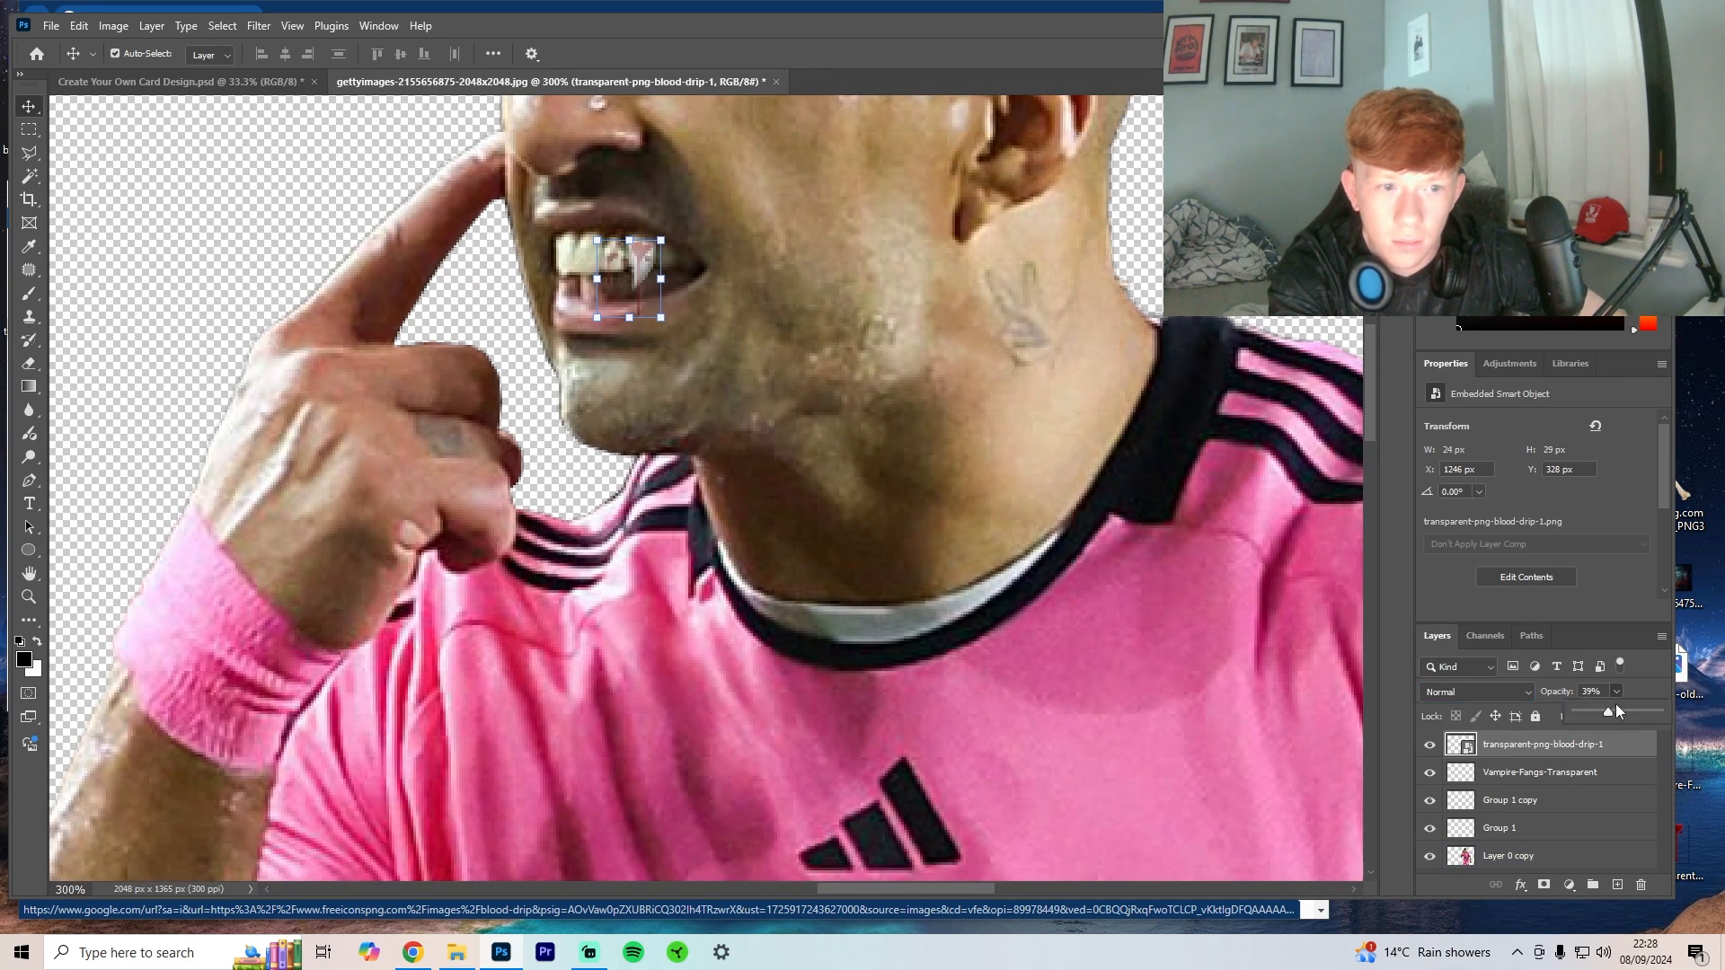
{"action": "left_click_drag", "start_coordinate": [1641, 713], "coordinate": [1644, 713]}
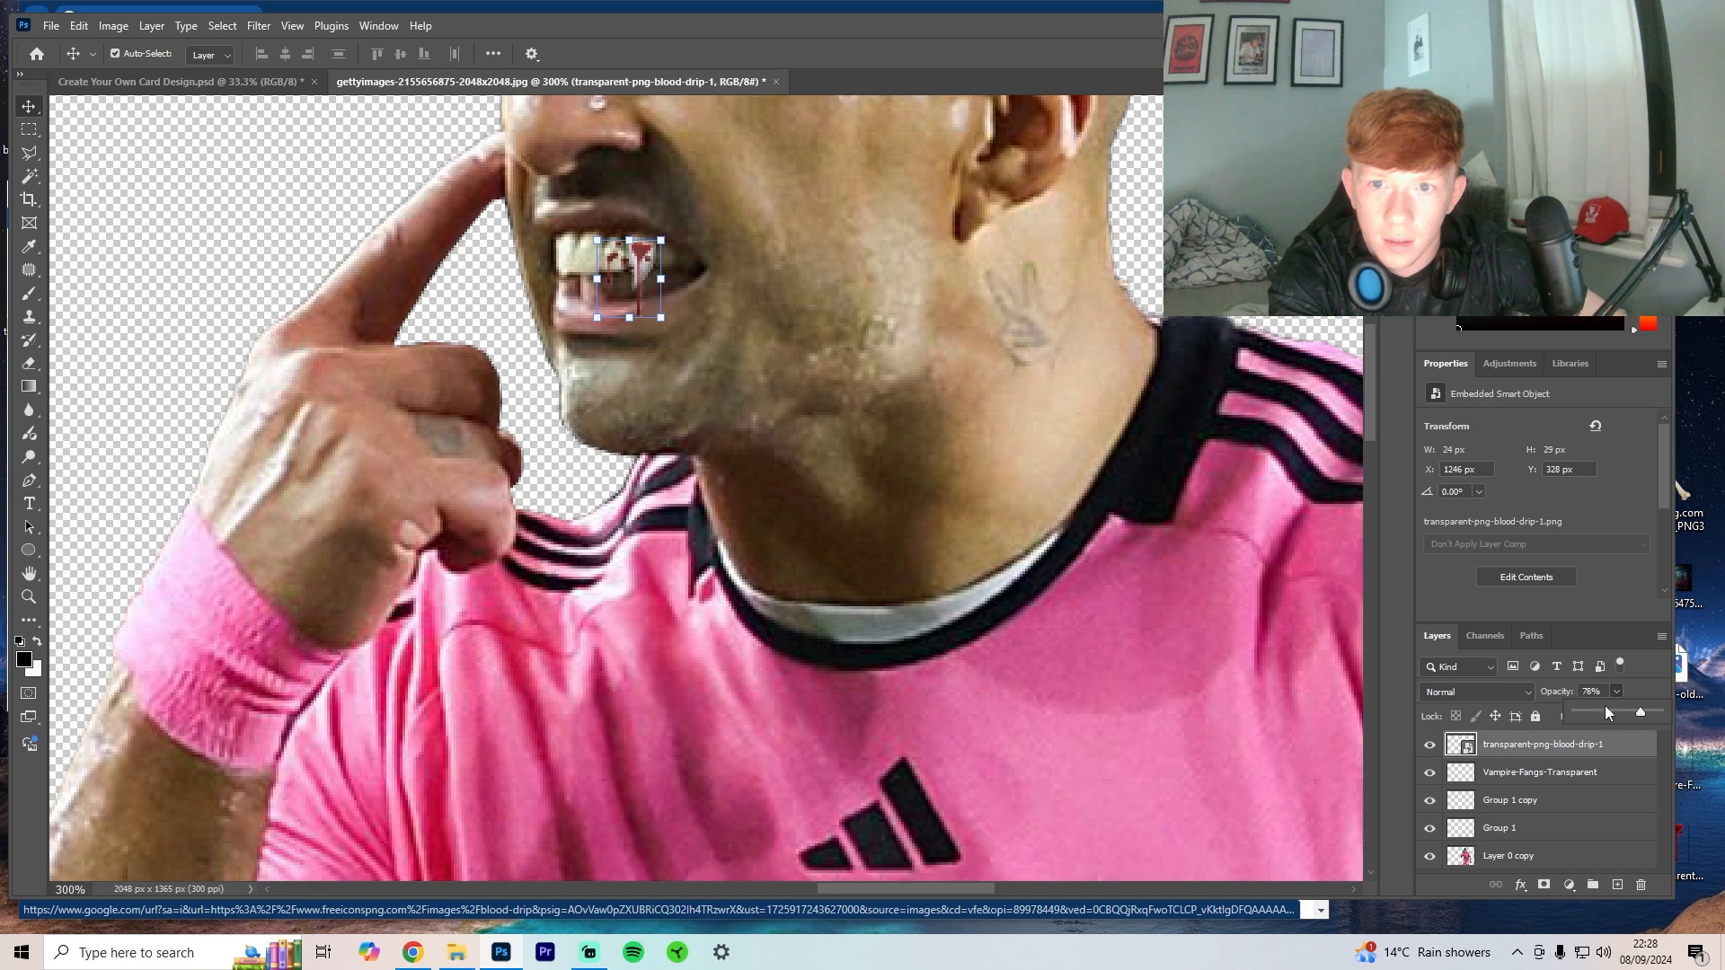
{"action": "left_click", "coordinate": [1492, 693]}
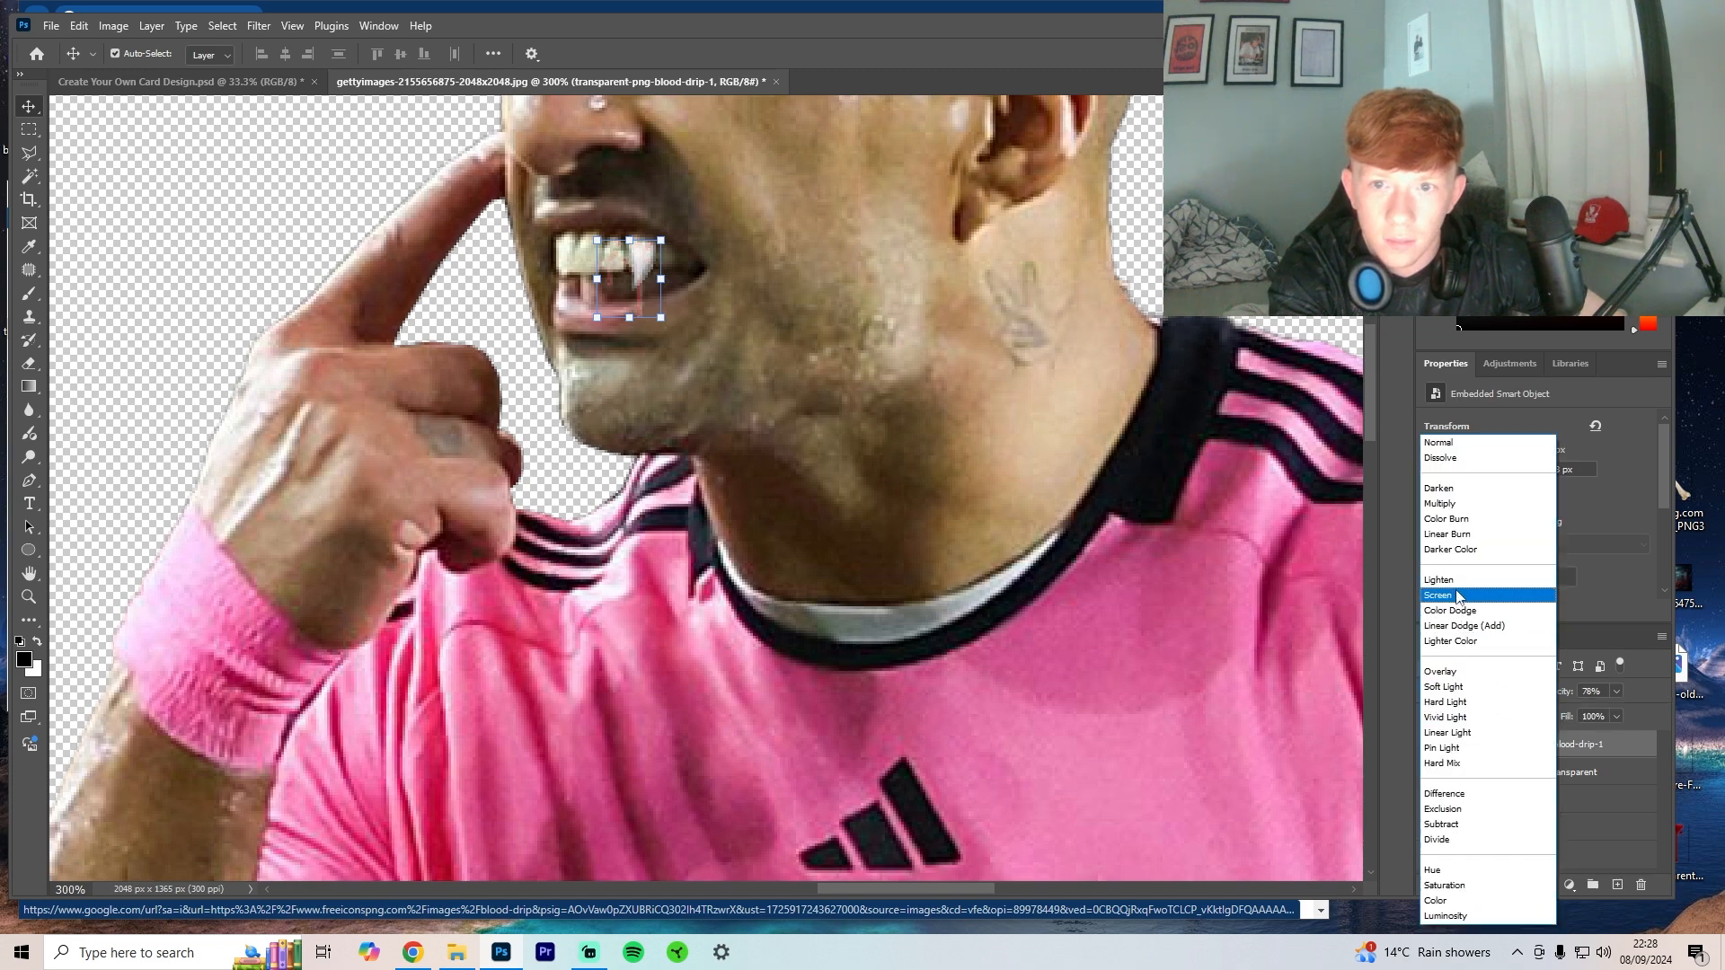
{"action": "left_click", "coordinate": [1458, 550]}
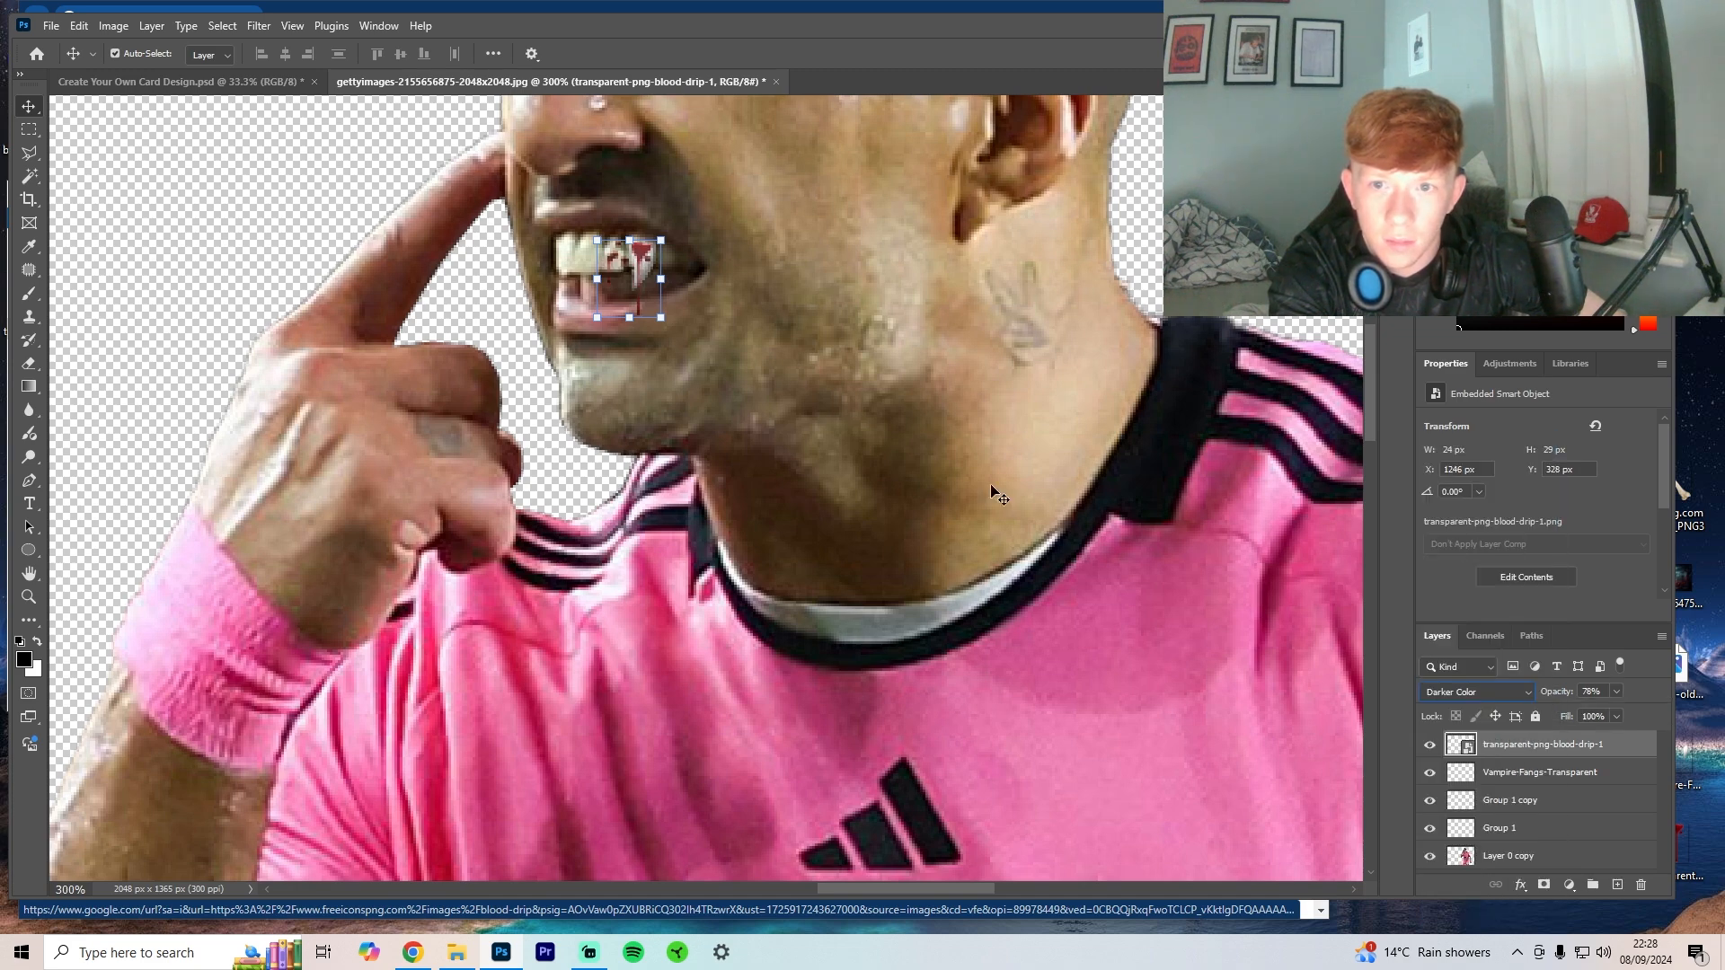
{"action": "left_click", "coordinate": [267, 261], "text": "ctrl"}
{"action": "key", "text": "ctrl+minus"}
{"action": "key", "text": "ctrl+minus"}
{"action": "key", "text": "ctrl+minus"}
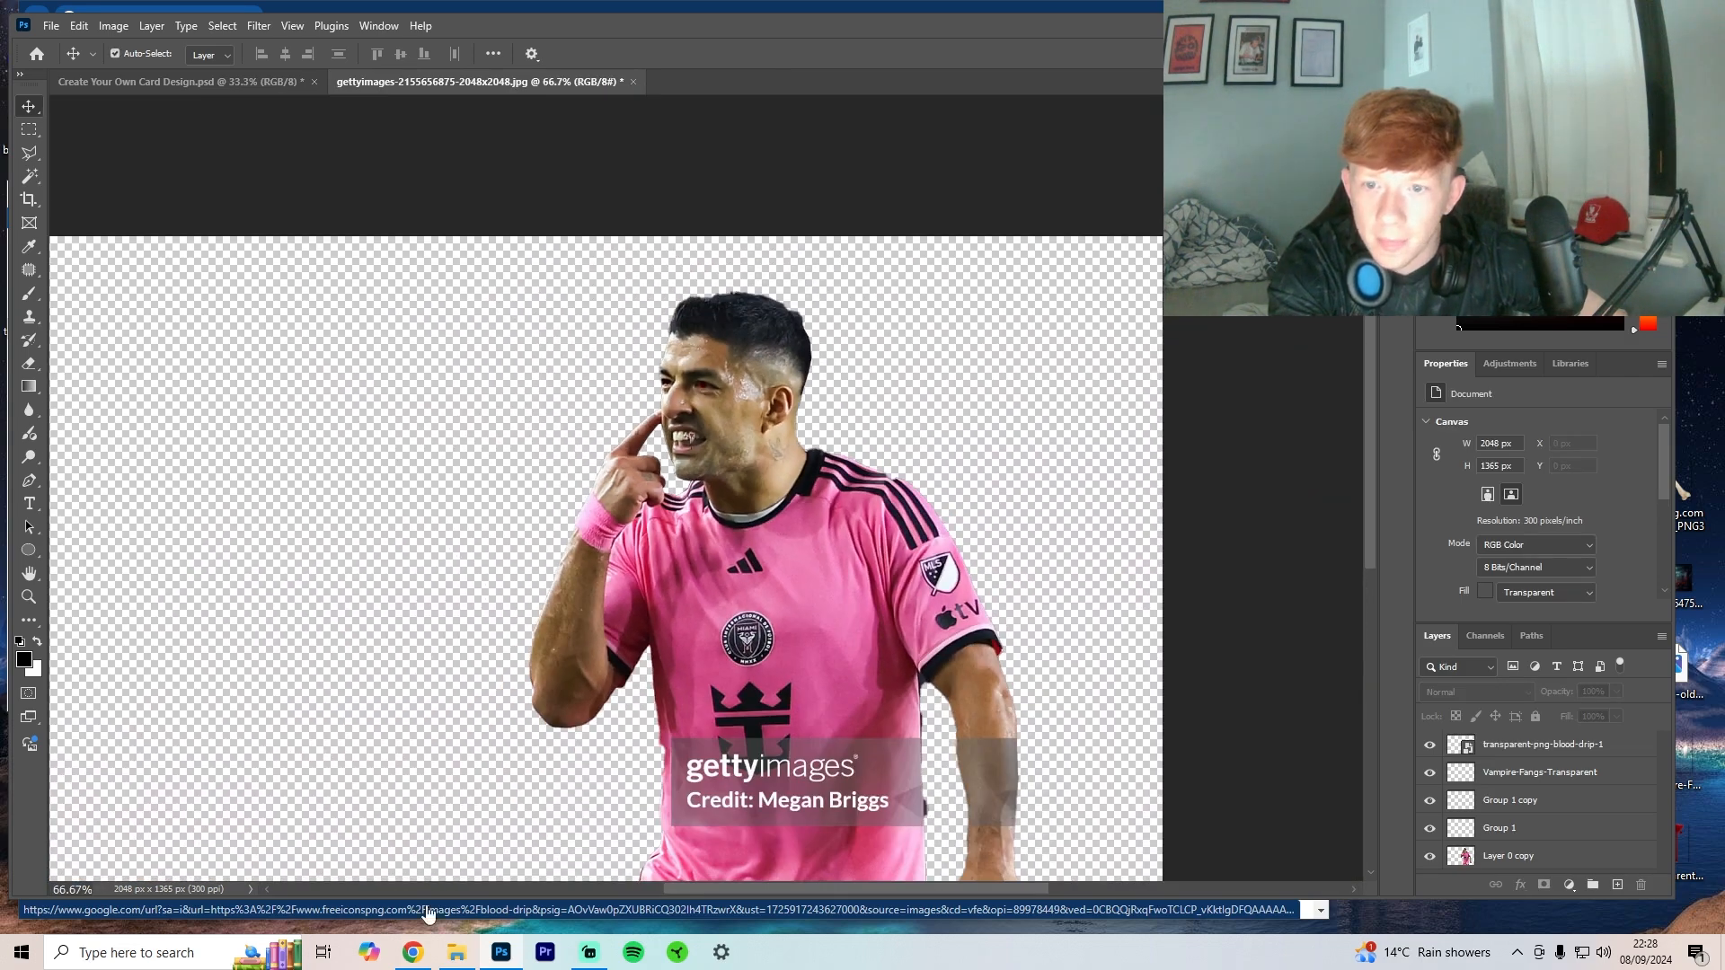
Step: Switch to the browser, dismiss the Google Lens prompt and search images for "scratch png"
{"action": "left_click", "coordinate": [413, 953]}
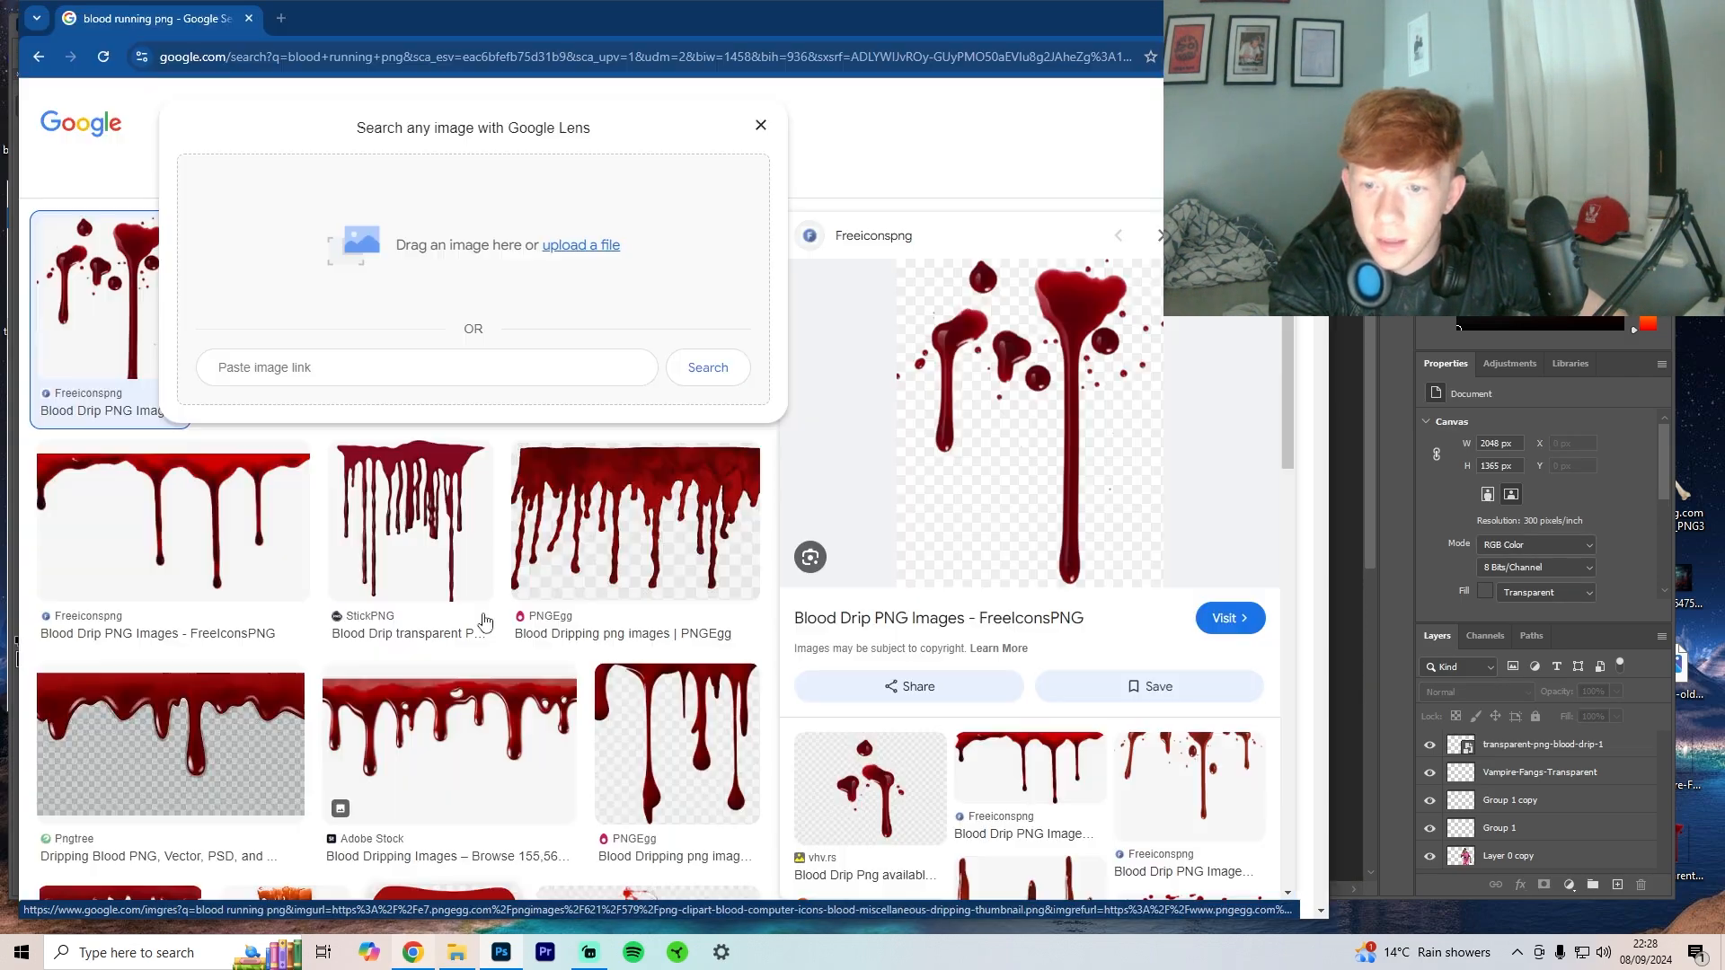
{"action": "left_click", "coordinate": [760, 127]}
{"action": "triple_click", "coordinate": [268, 120]}
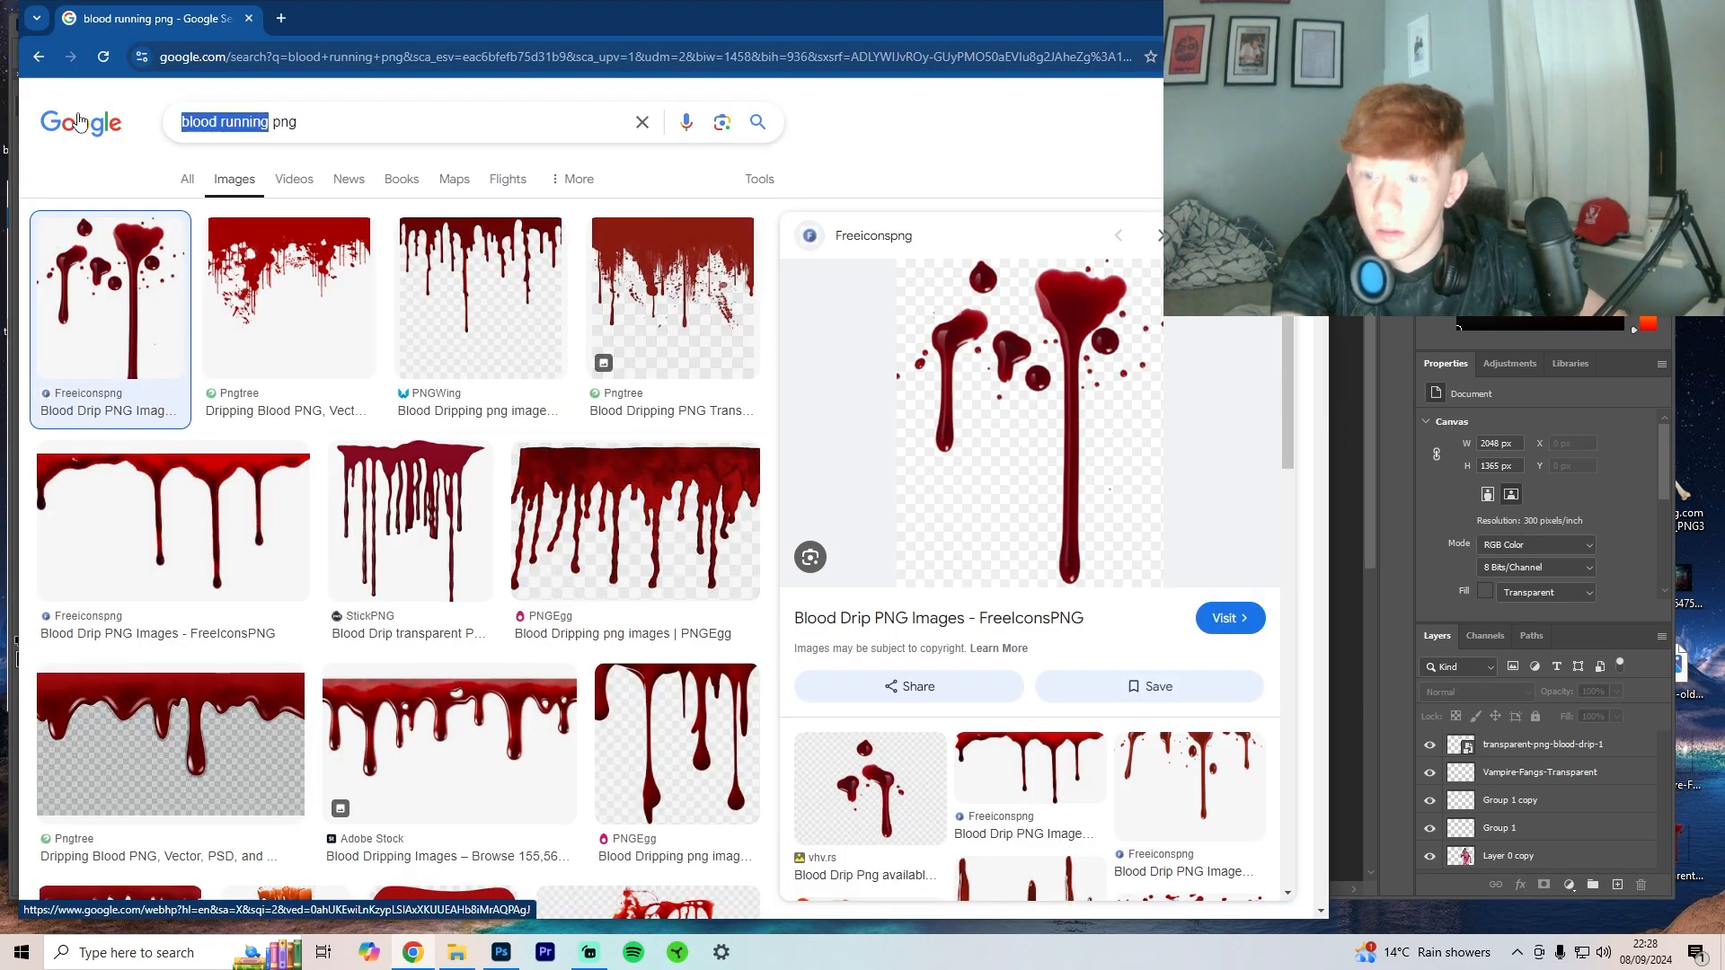
{"action": "type", "text": "scratch png"}
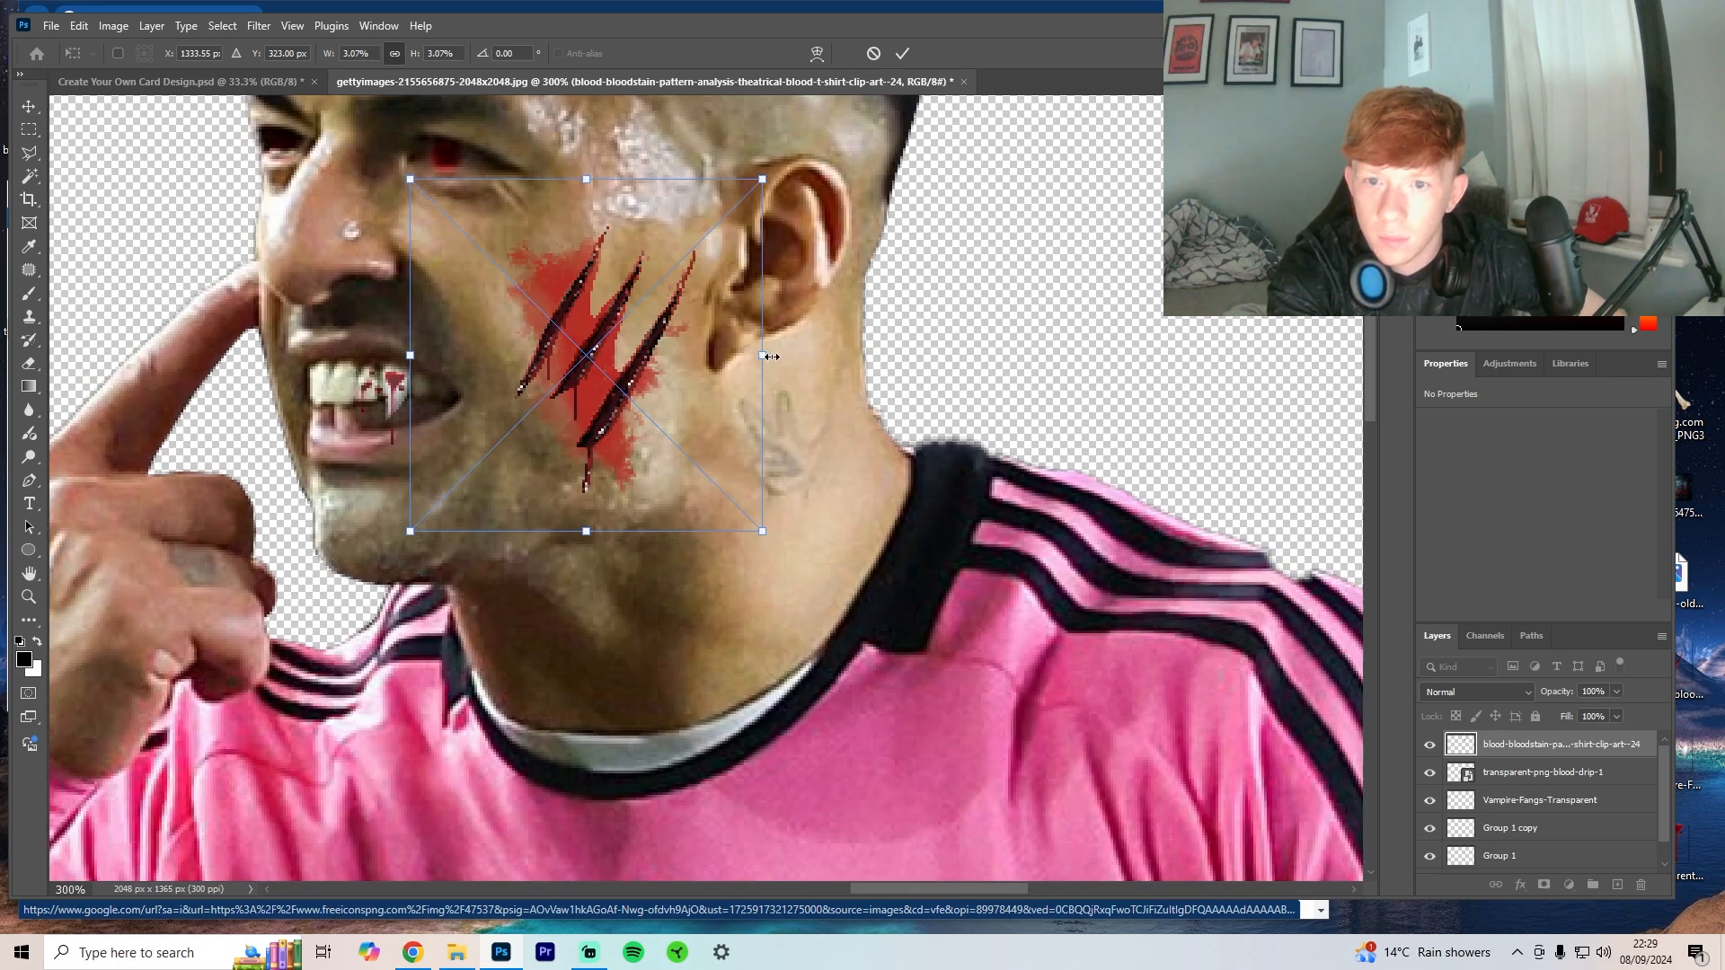
Step: Scale the bloody scratch image down to 2.27% on the player's cheek and apply the transform
{"action": "left_click_drag", "start_coordinate": [773, 357], "coordinate": [651, 357]}
{"action": "key", "text": "ctrl+minus"}
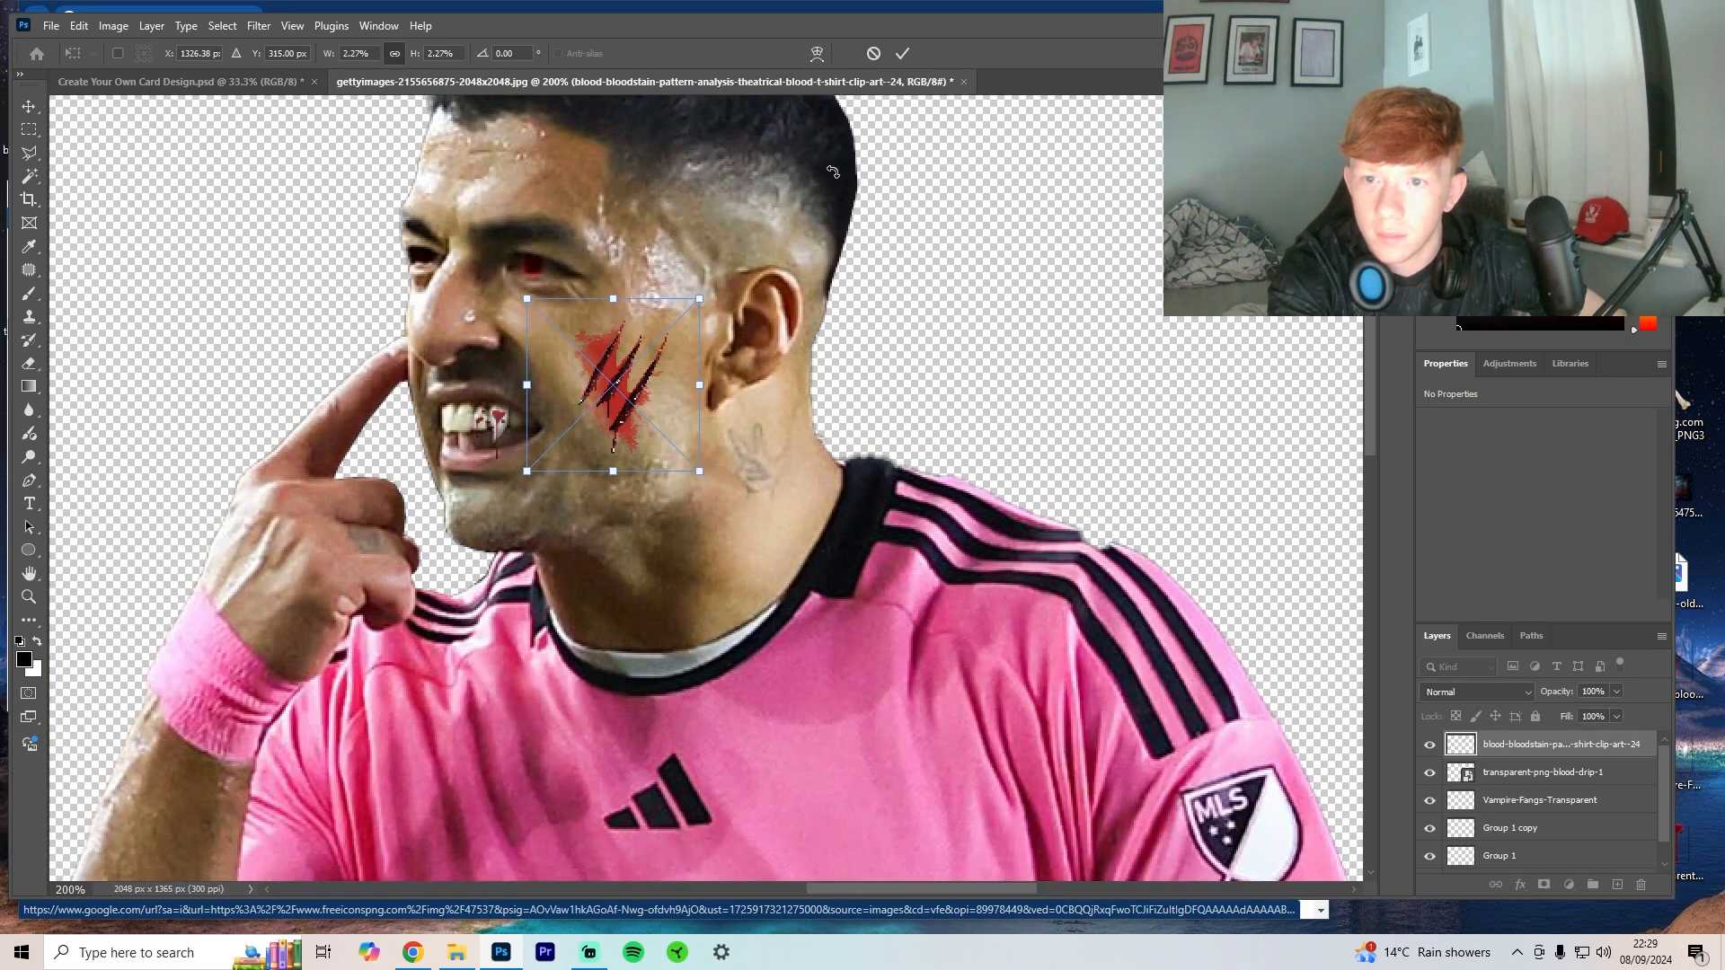
{"action": "scroll", "coordinate": [651, 357], "scroll_direction": "up", "scroll_amount": 1}
{"action": "left_click", "coordinate": [902, 56]}
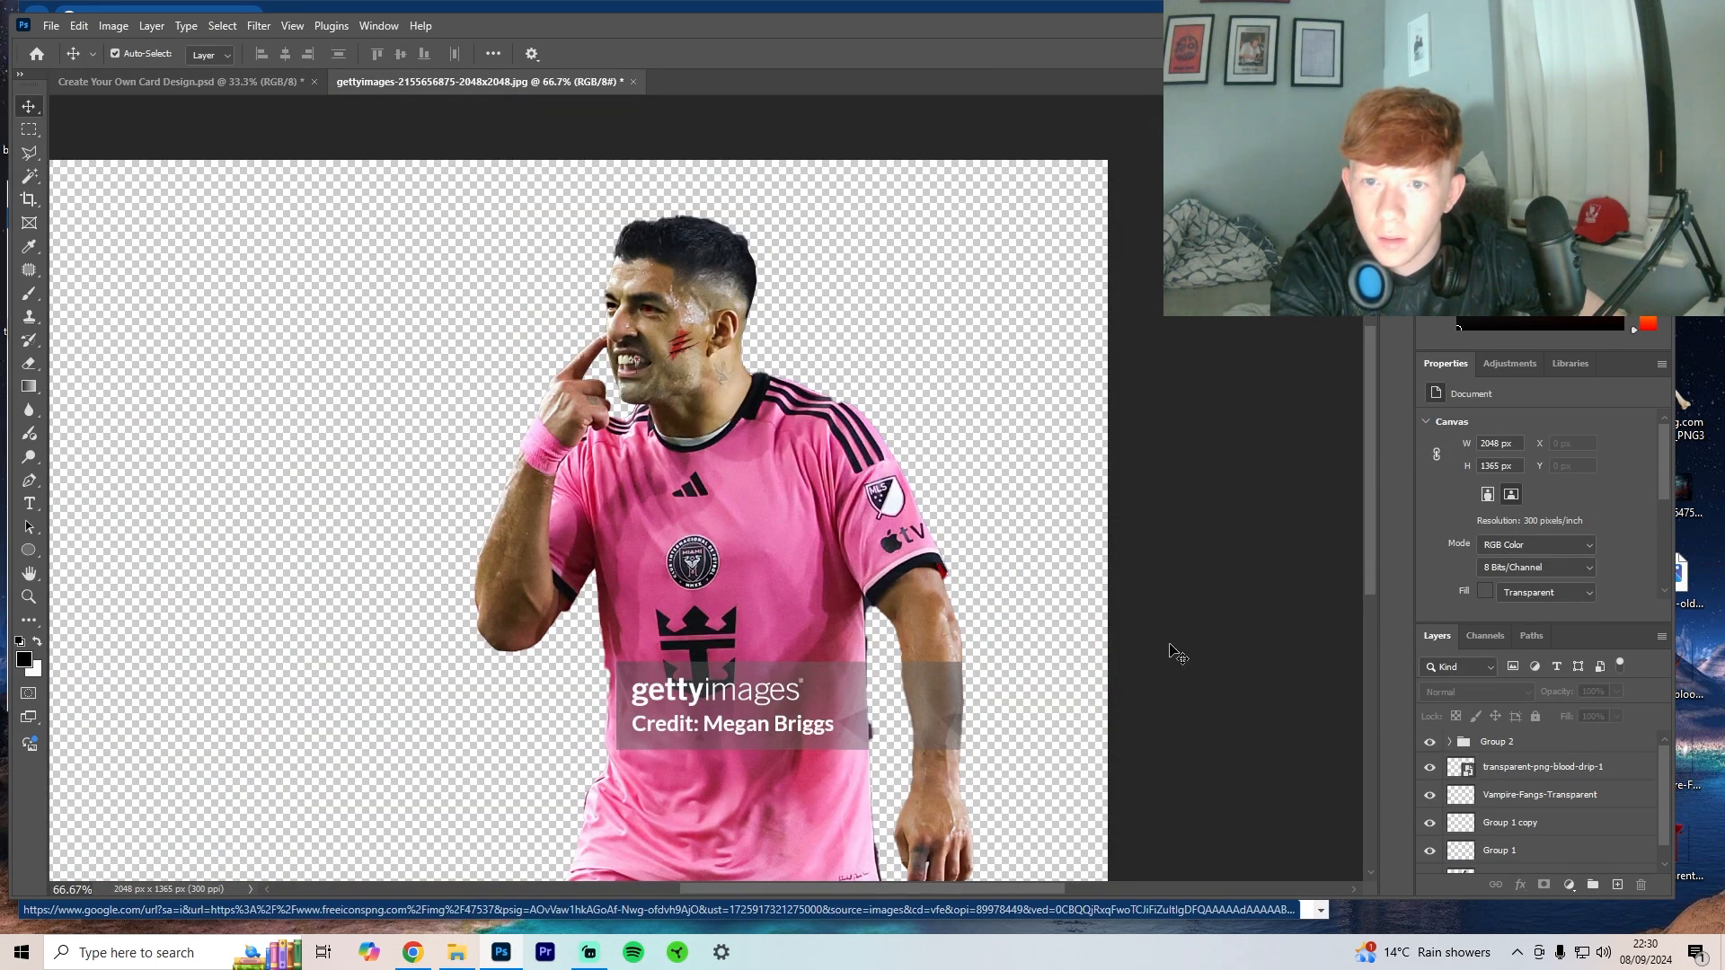
Step: Select every layer from Group 2 down to Layer 0 copy and convert them into one smart object
{"action": "left_click", "coordinate": [1510, 744]}
{"action": "left_click", "coordinate": [1527, 872], "text": "shift"}
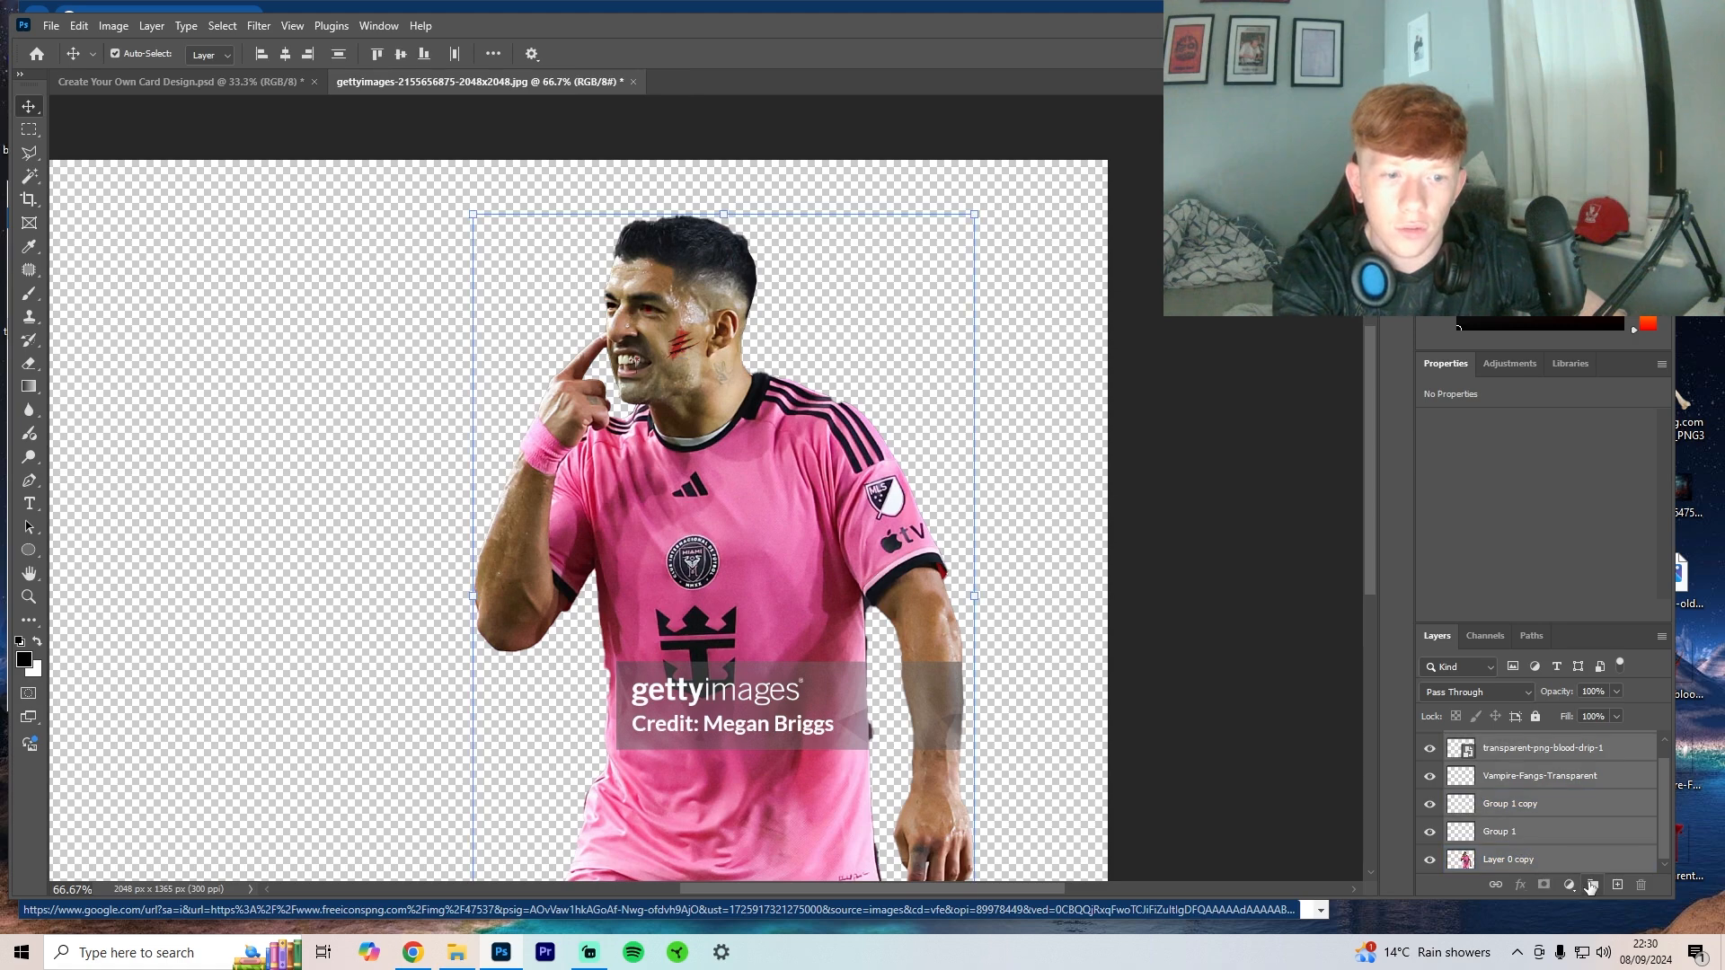
{"action": "right_click", "coordinate": [1545, 761]}
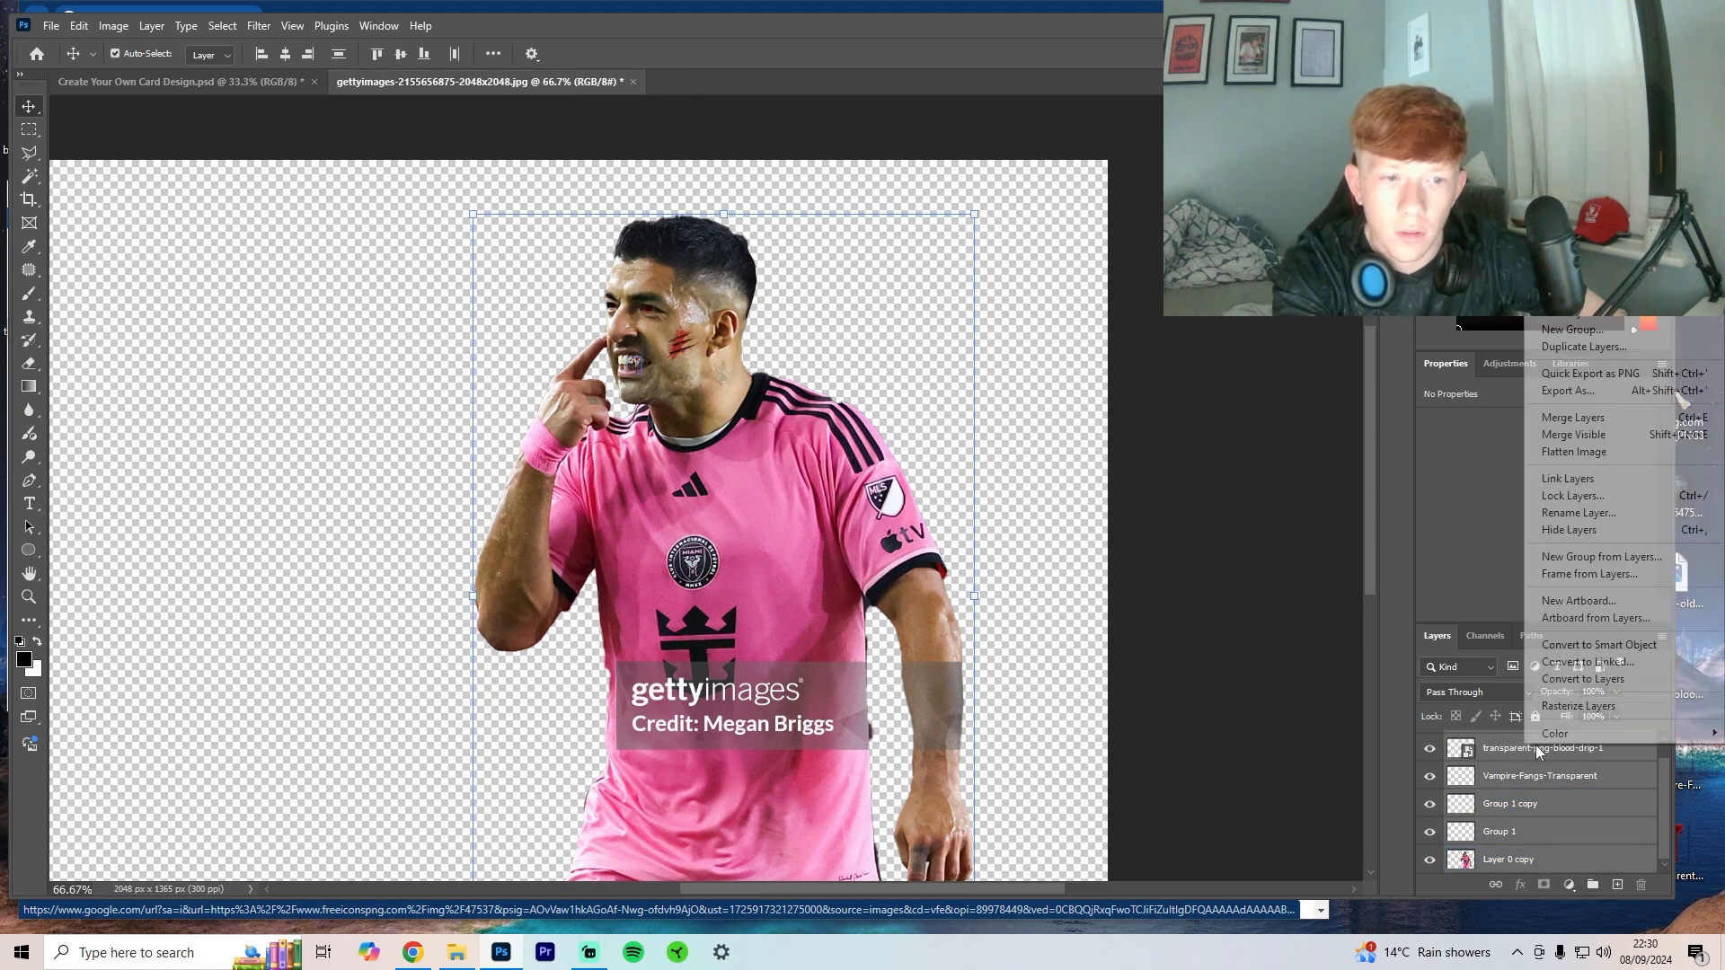
{"action": "left_click", "coordinate": [1554, 652]}
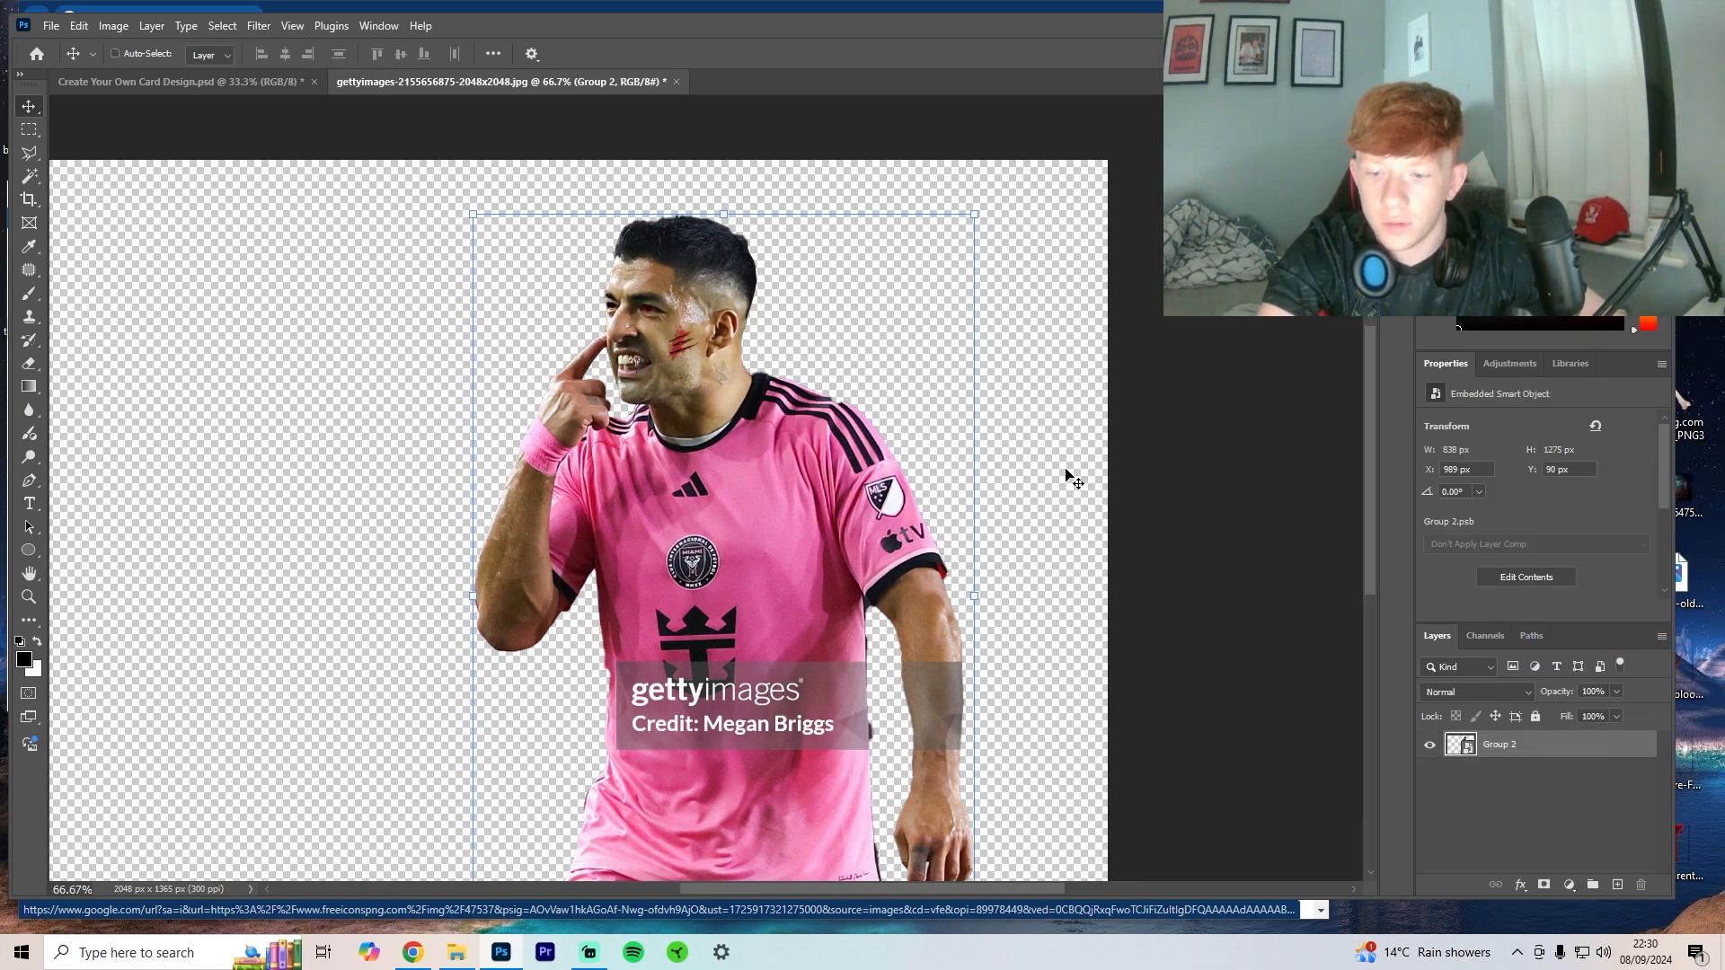
Step: Paste the vampire player smart object into Create Your Own Card Design.psd and position it over the existing player
{"action": "left_click", "coordinate": [144, 82]}
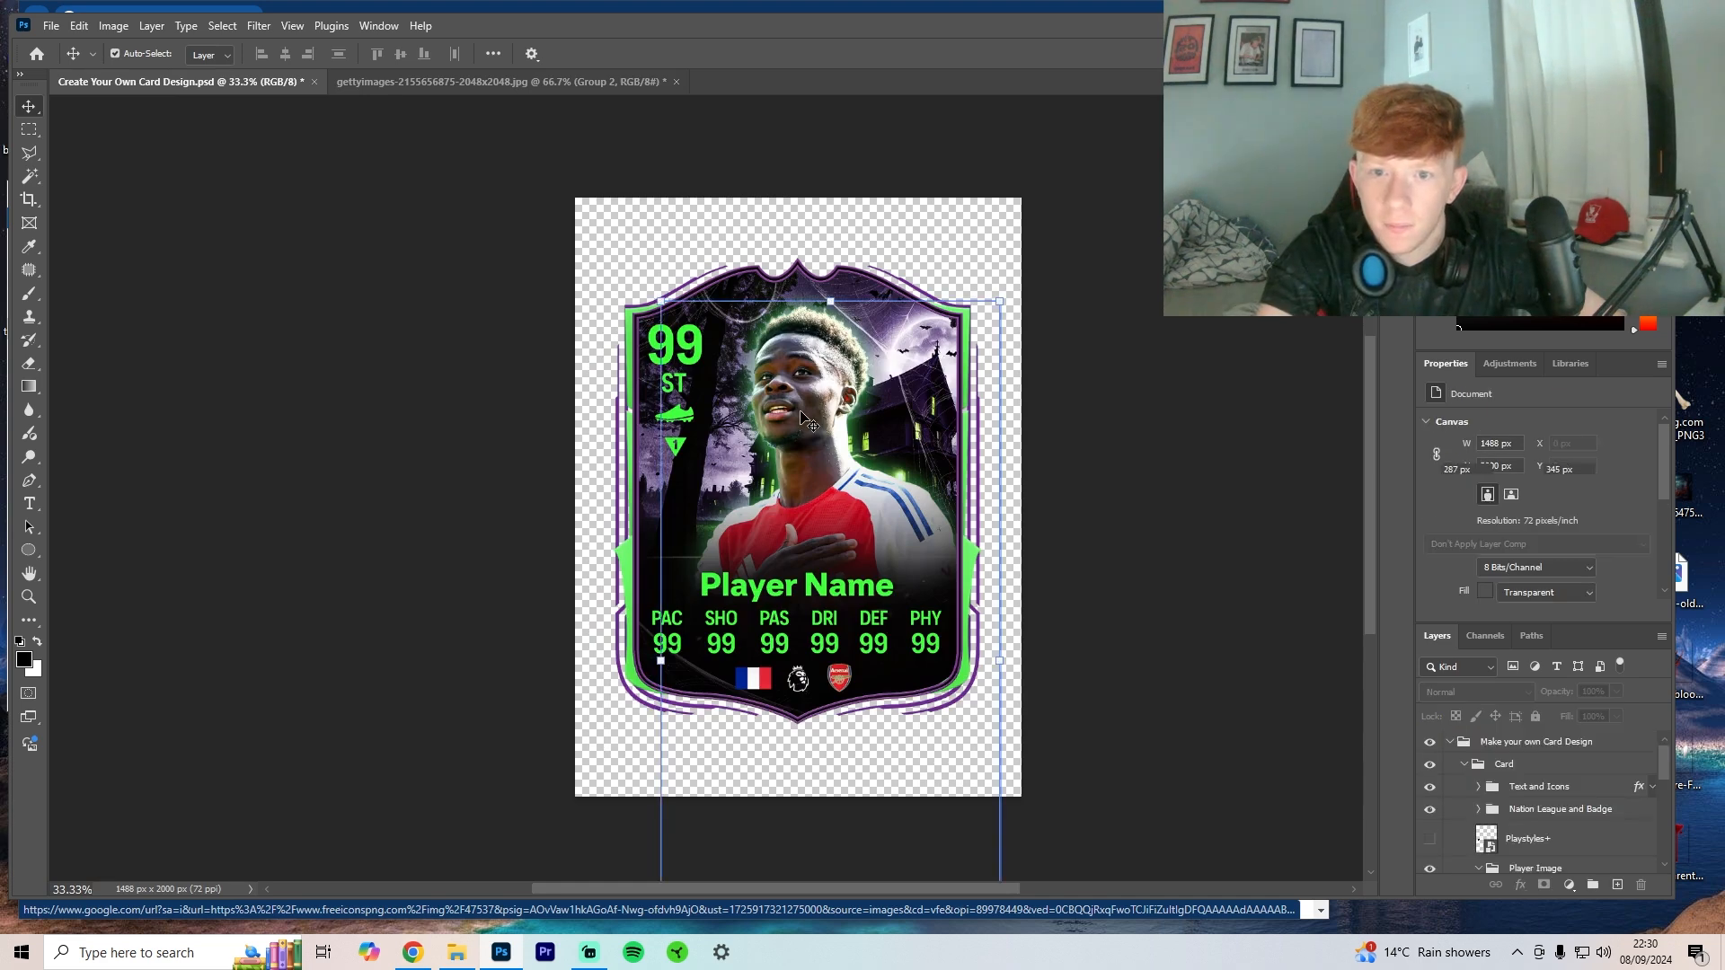
{"action": "left_click", "coordinate": [886, 480]}
{"action": "key", "text": "ctrl+v"}
{"action": "left_click_drag", "start_coordinate": [926, 503], "coordinate": [1033, 503]}
Step: Transfer the Inner Glow, Outer Glow and Camera Raw smart filter from Layer 2 to the pasted player layer
{"action": "left_click", "coordinate": [1586, 801]}
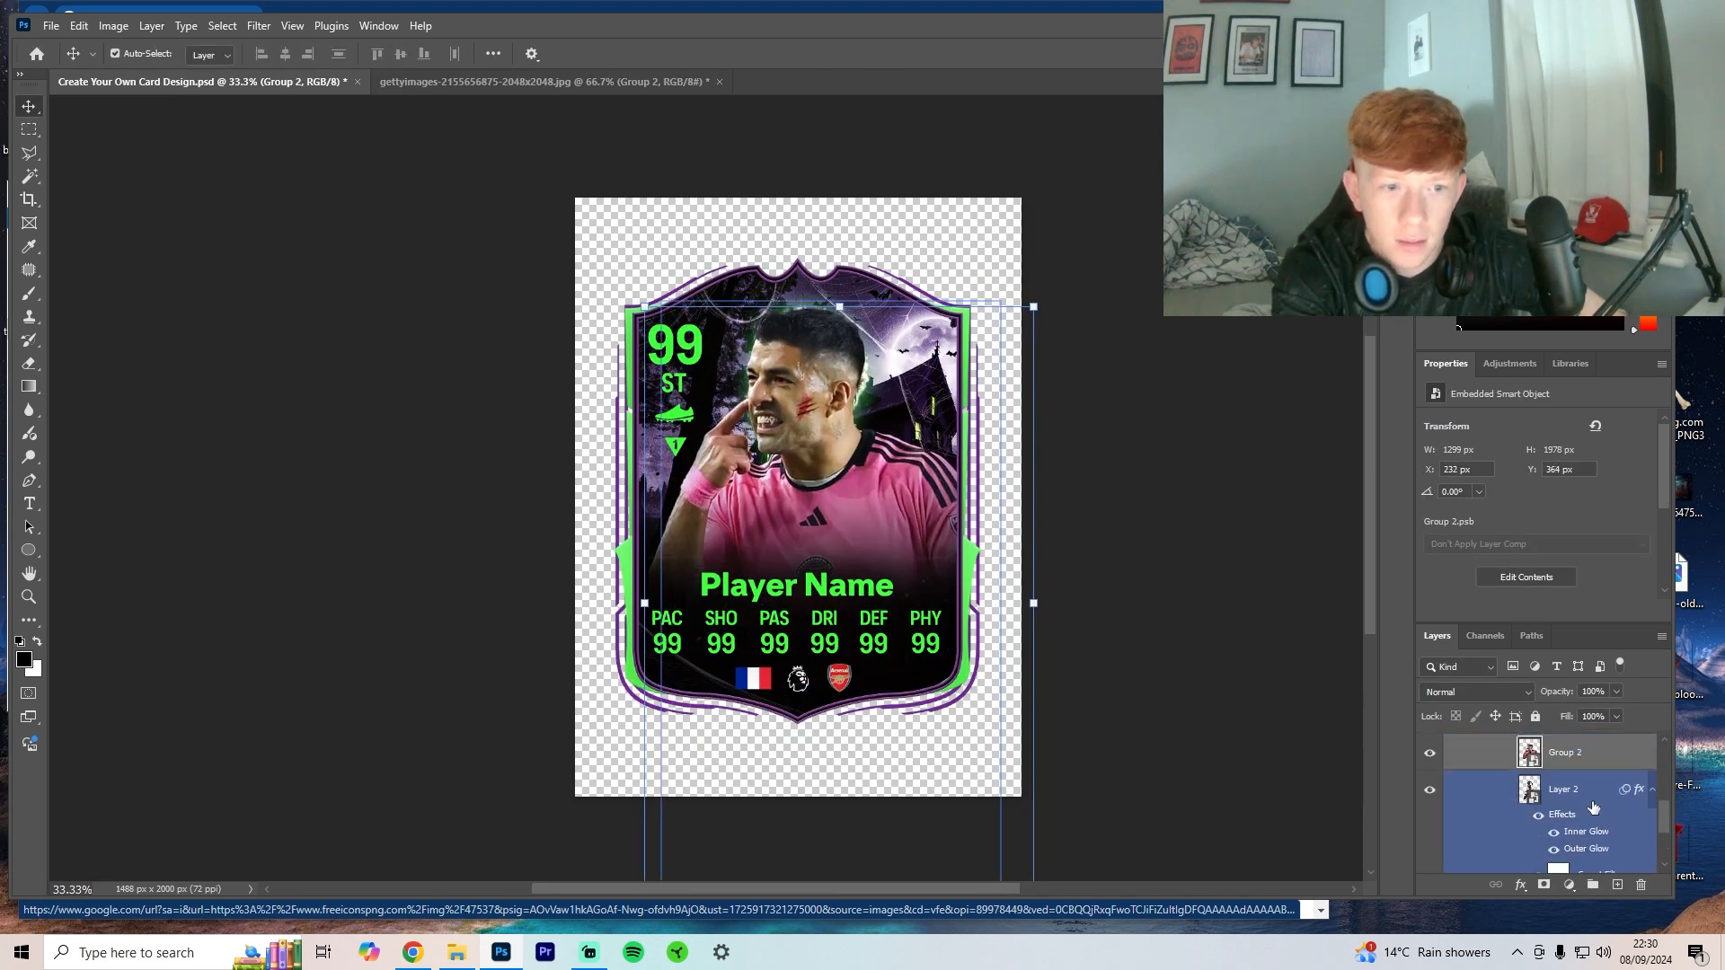
{"action": "left_click_drag", "start_coordinate": [1559, 816], "coordinate": [1574, 756]}
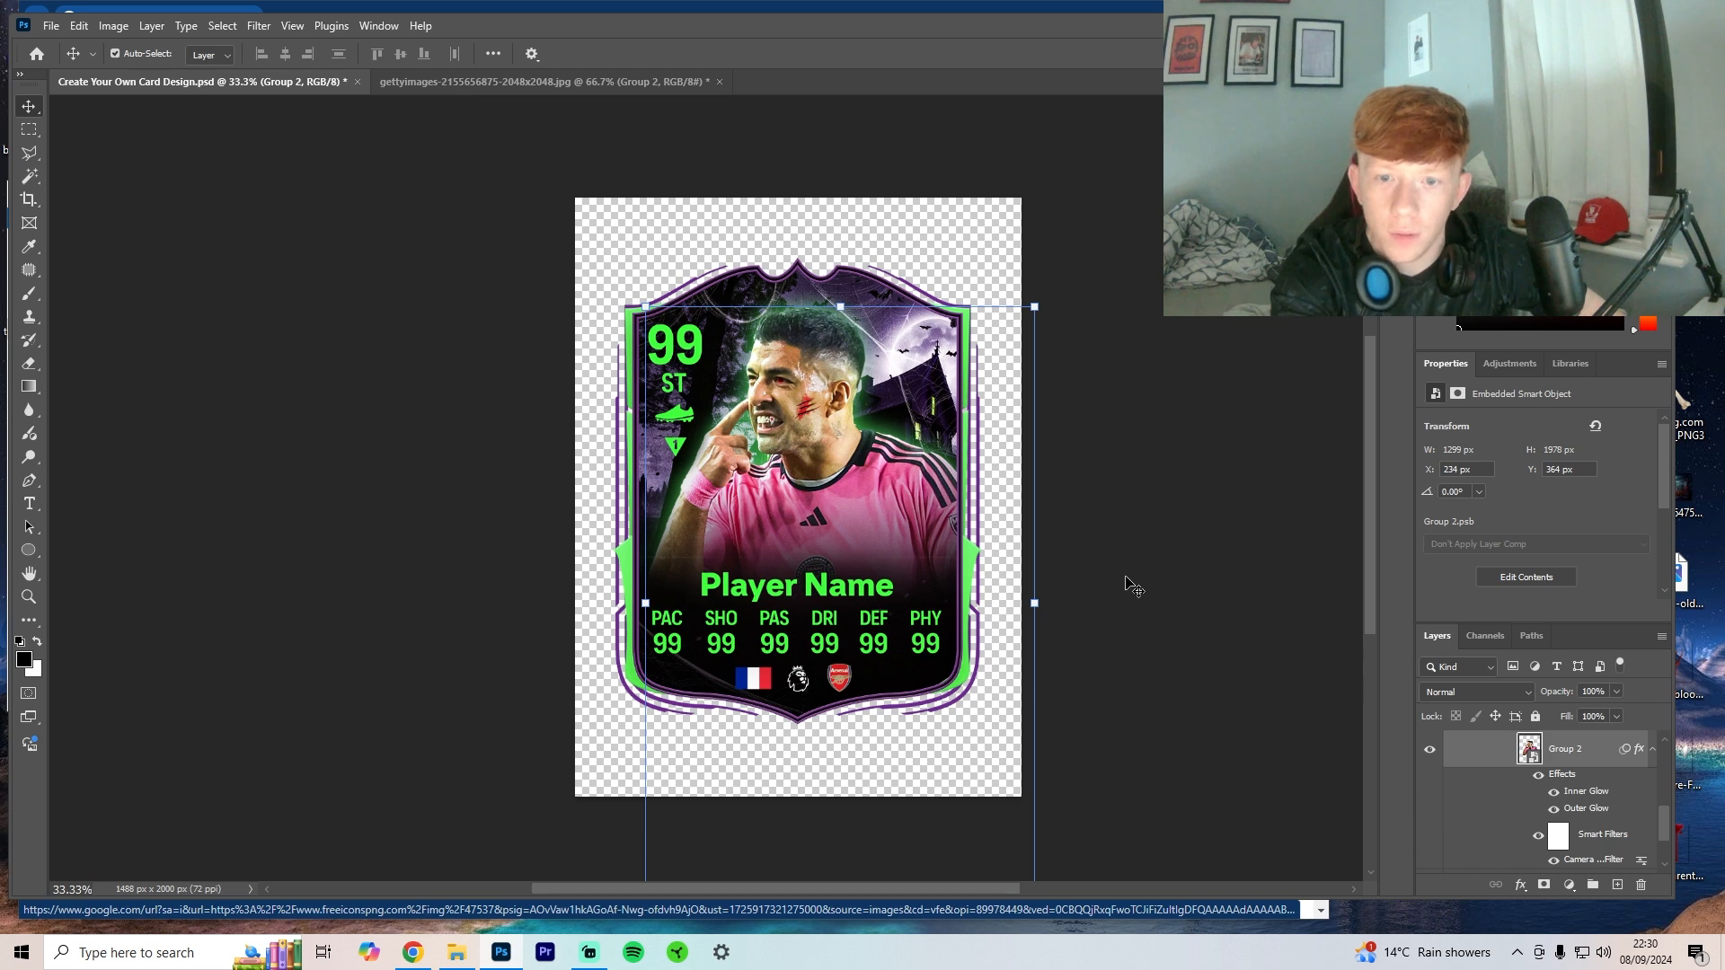
{"action": "key", "text": "ctrl+plus"}
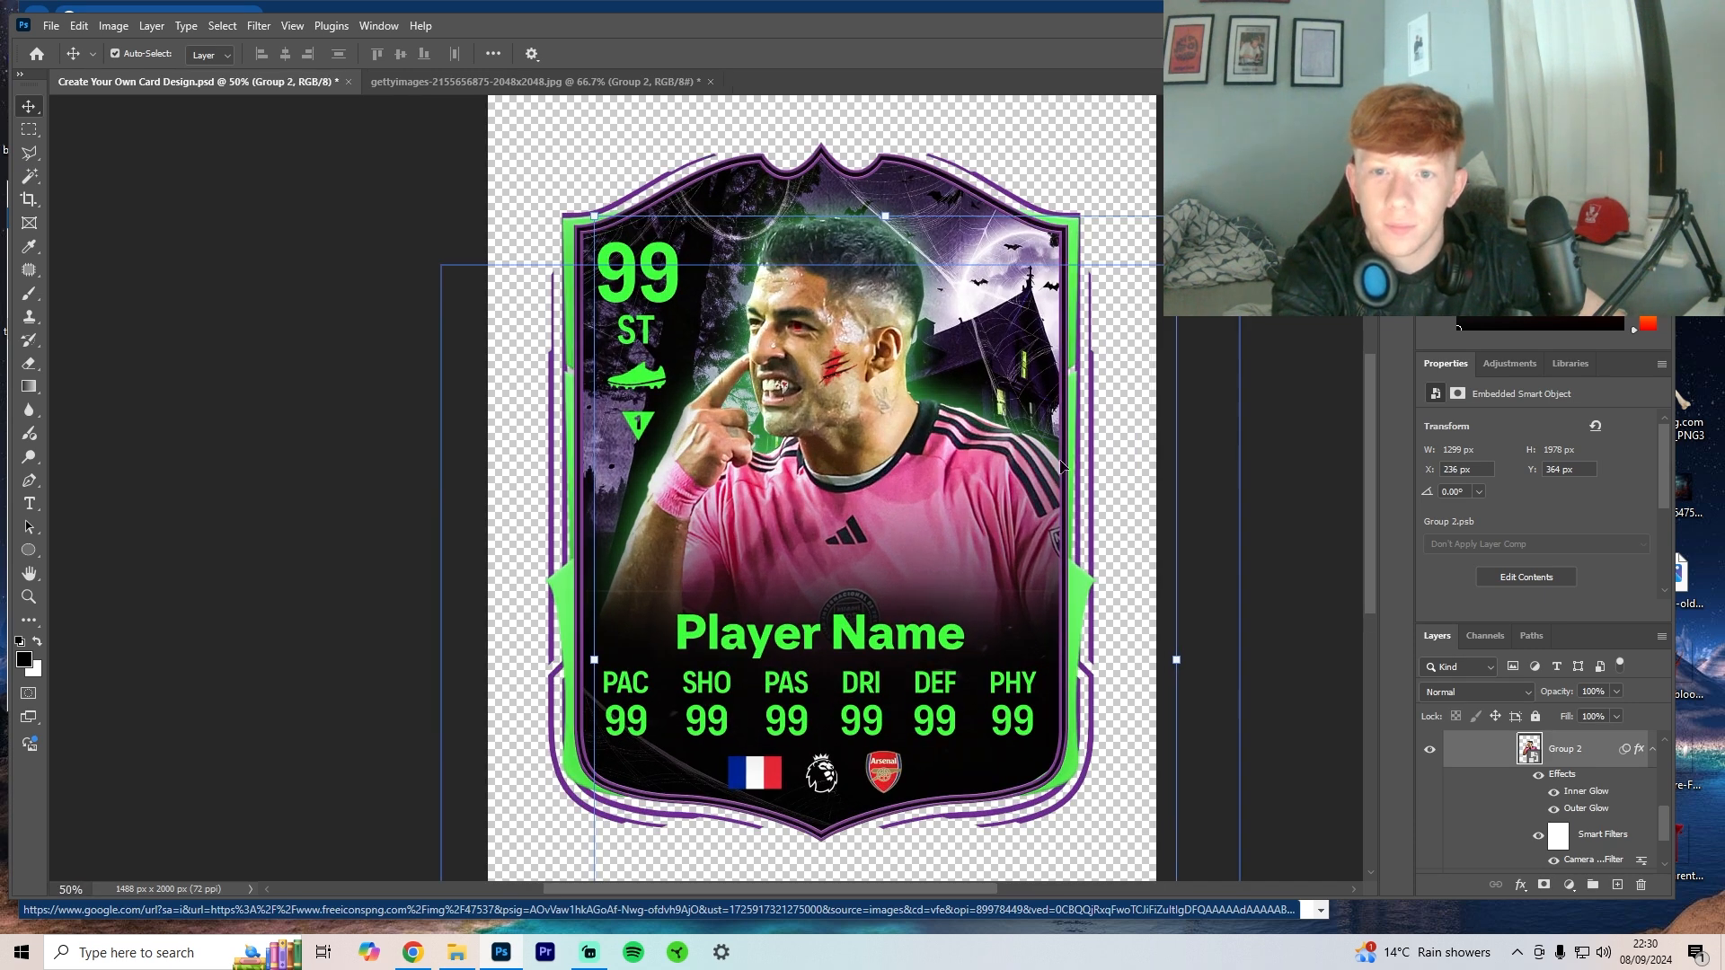
{"action": "left_click", "coordinate": [1272, 387]}
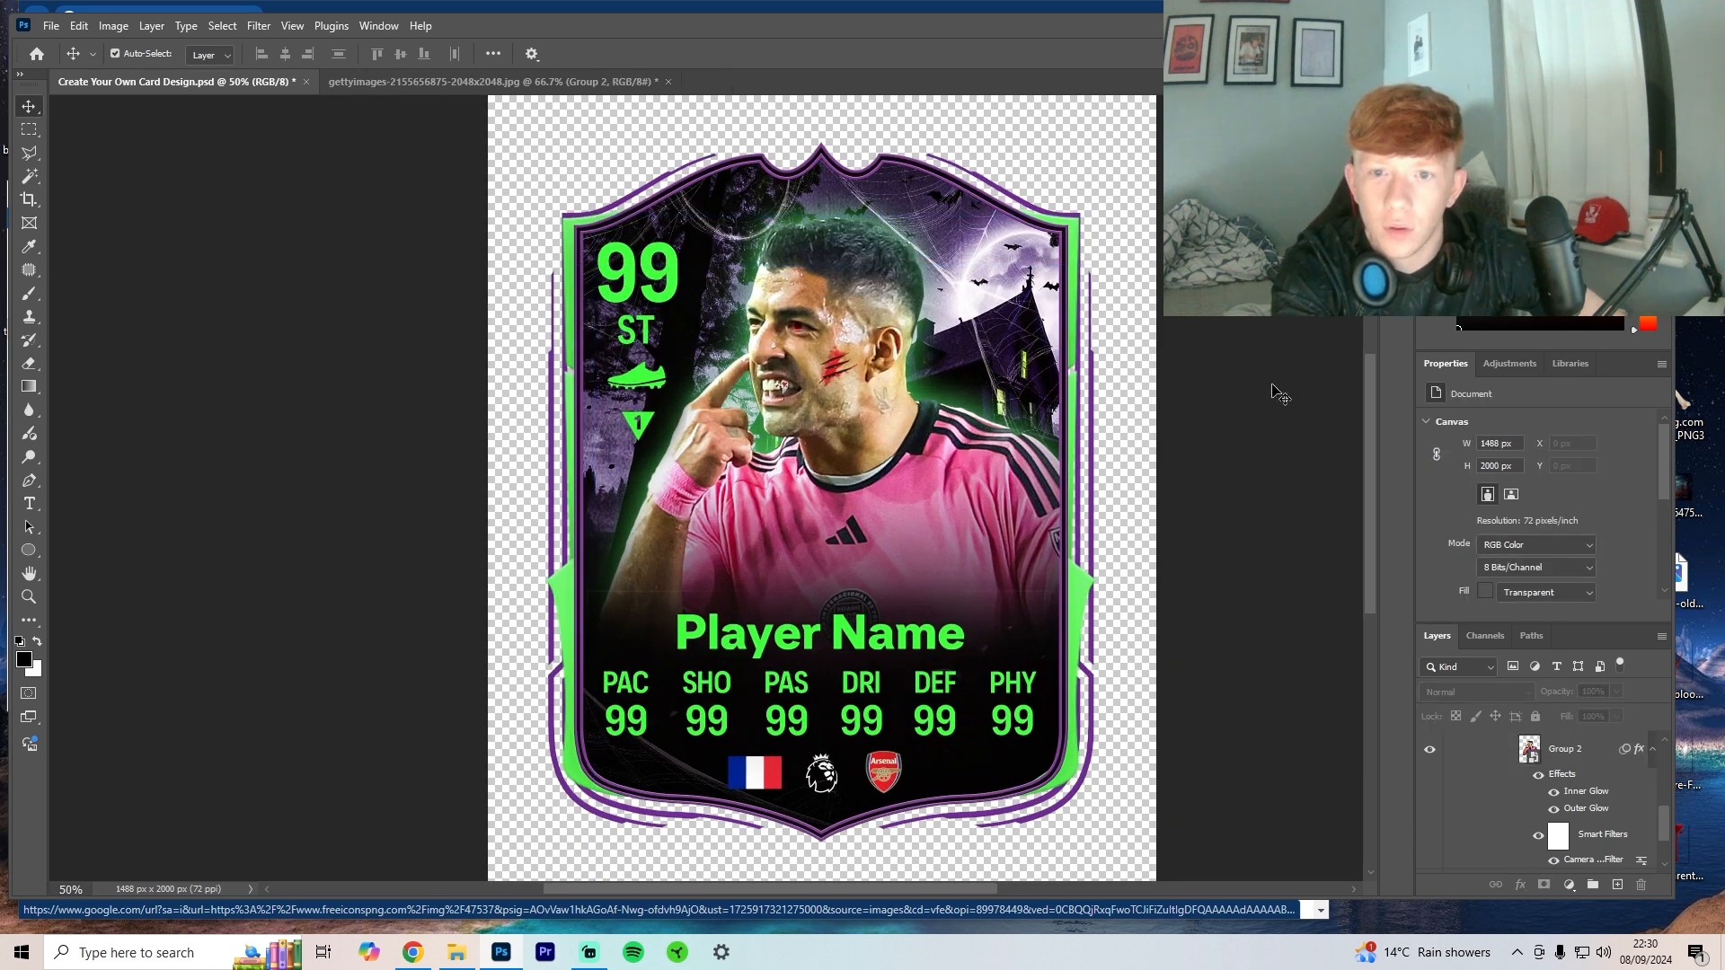
{"action": "key", "text": "ctrl+minus"}
{"action": "left_click", "coordinate": [904, 485]}
{"action": "left_click", "coordinate": [1147, 496]}
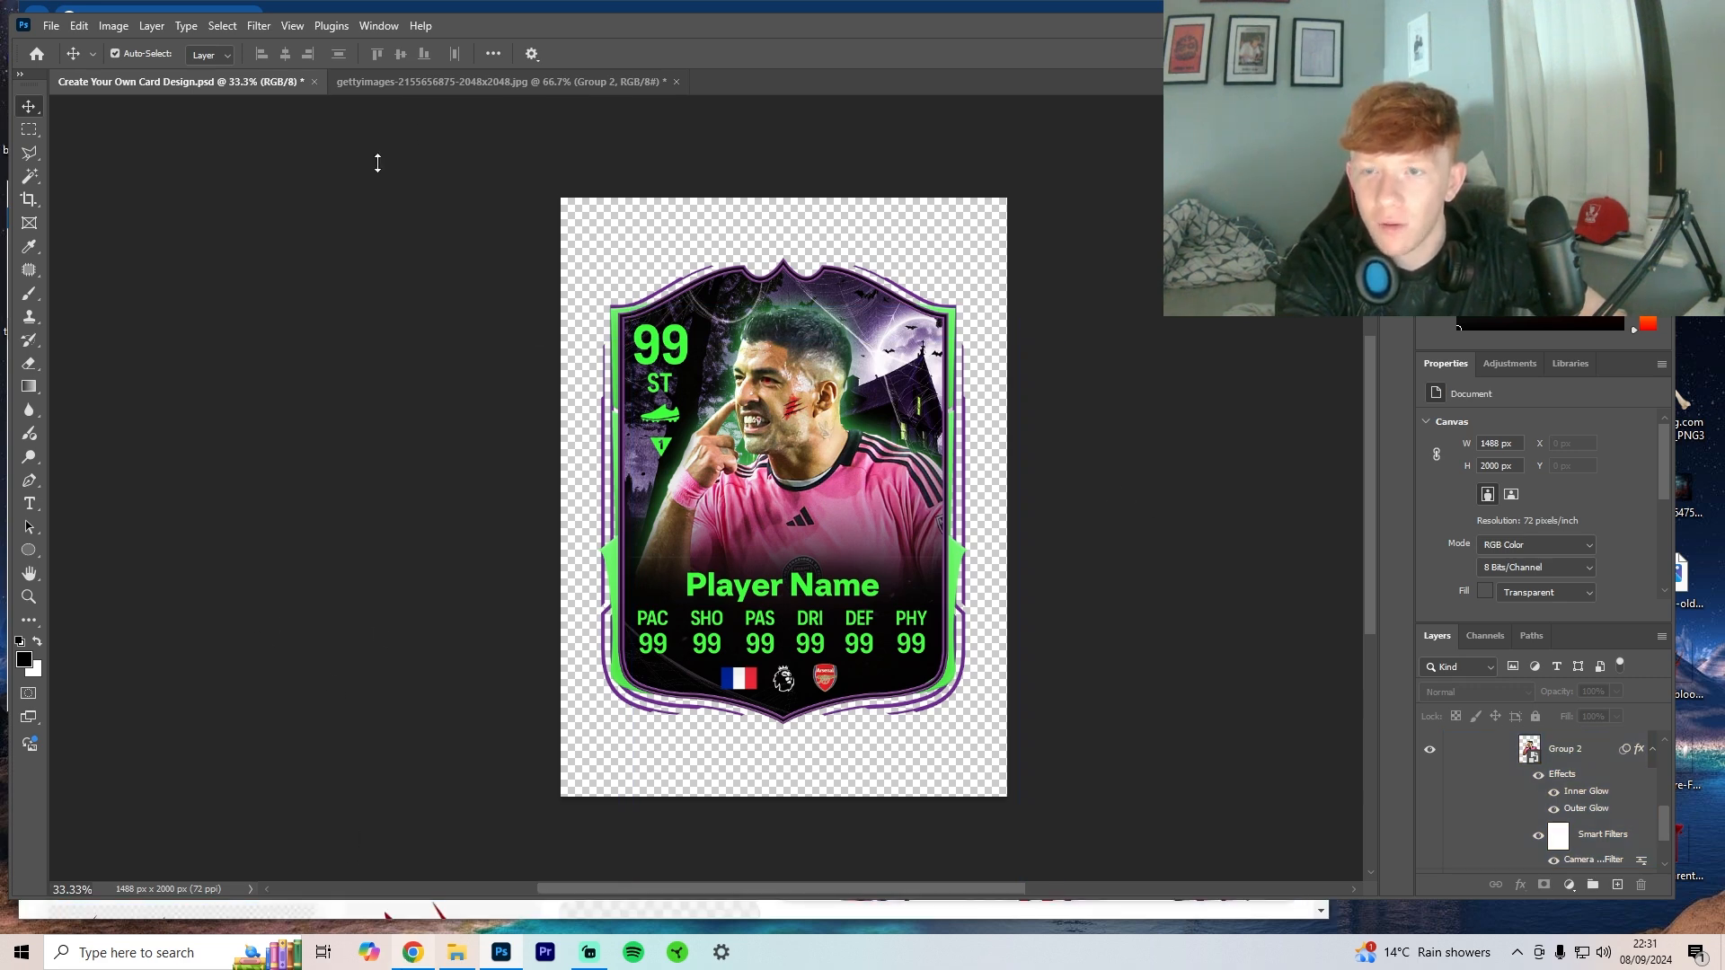
Step: Search the web for "suarez" in the browser, select the accented surname Suárez in the results and return to the card in Photoshop
{"action": "key", "text": "alt+Tab"}
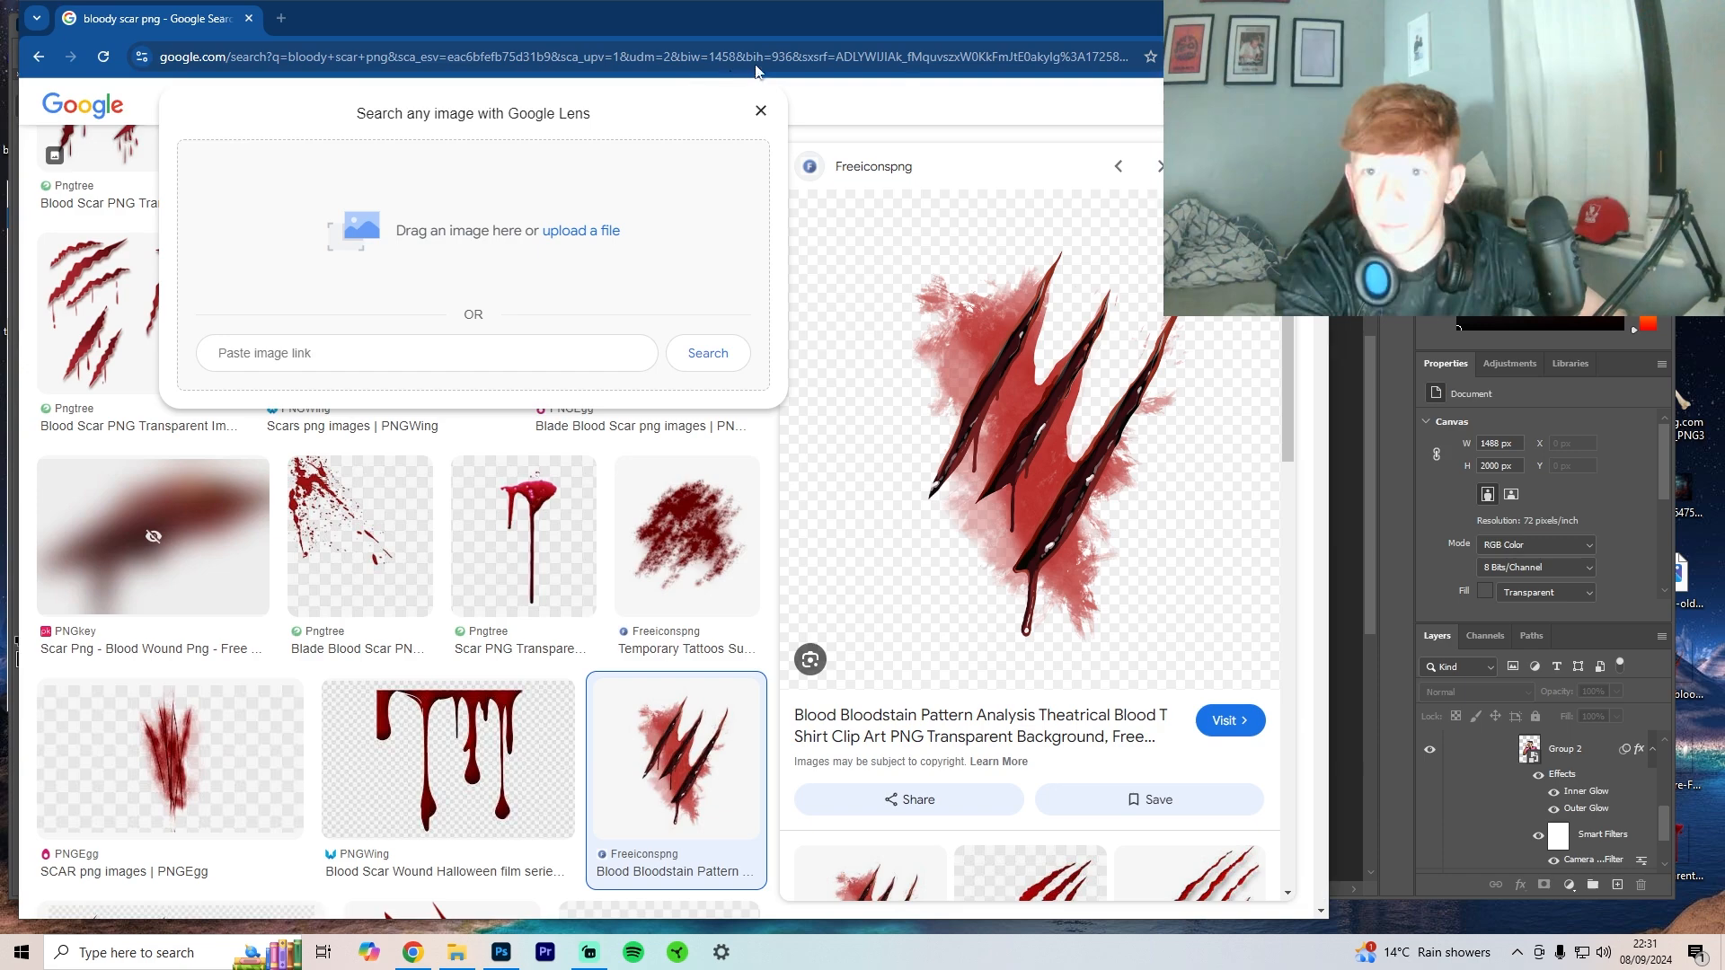
{"action": "left_click", "coordinate": [277, 51]}
{"action": "type", "text": "su"}
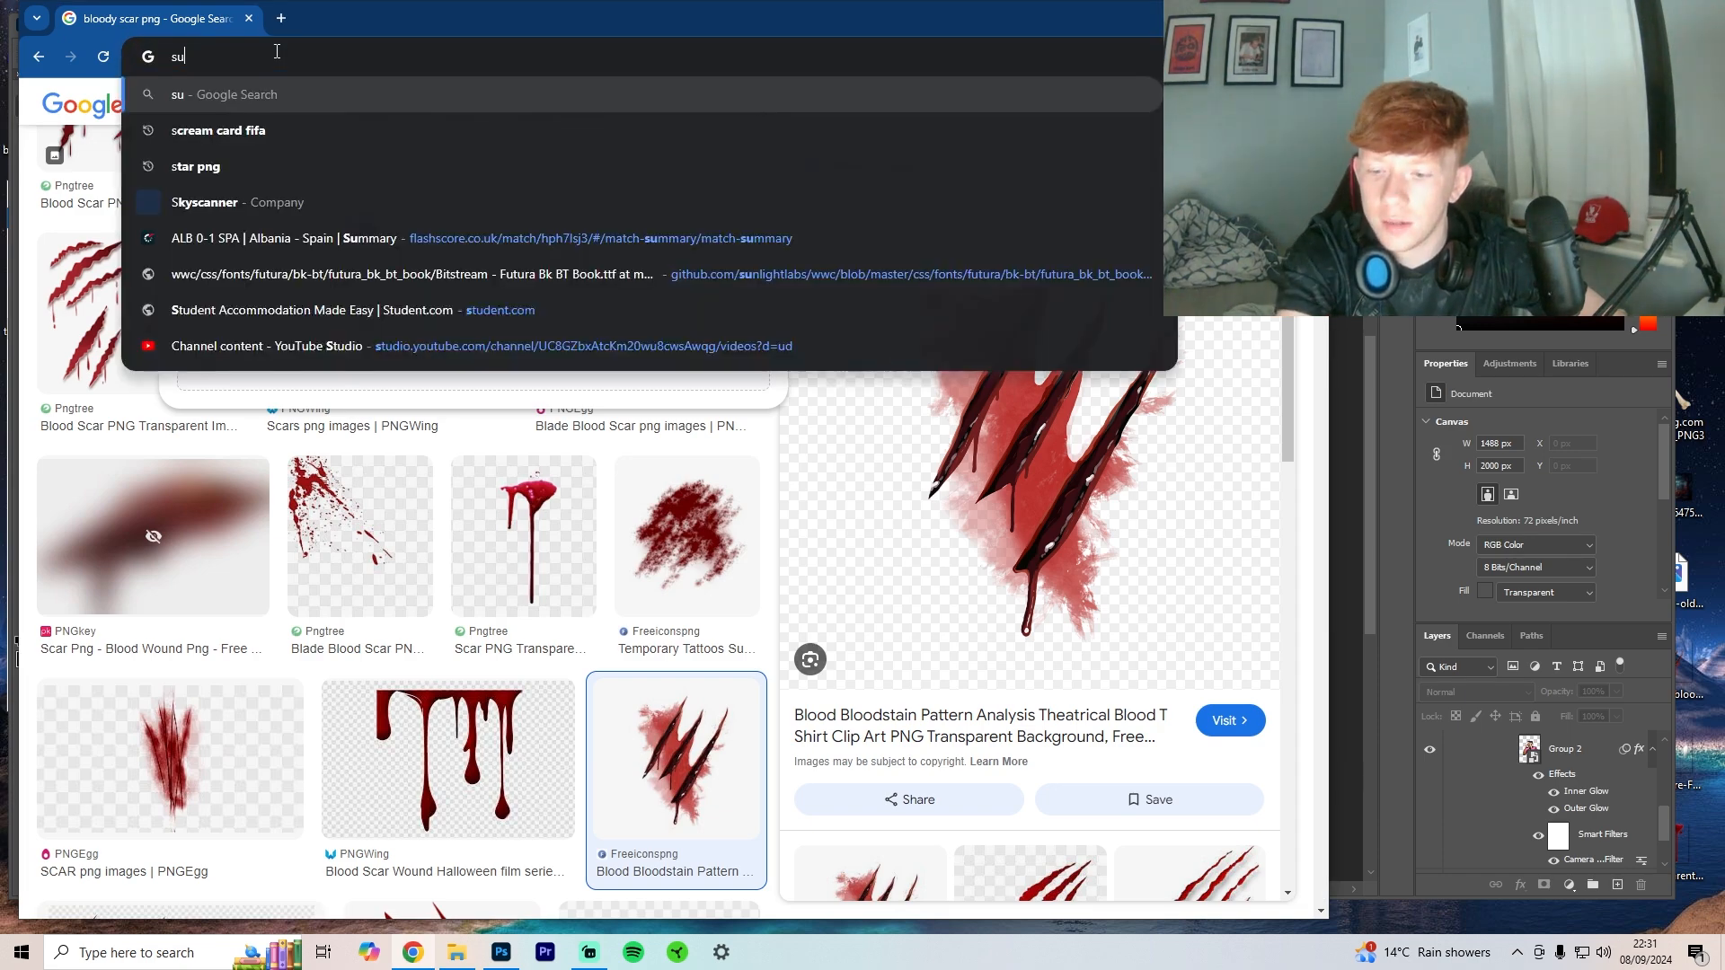
{"action": "type", "text": "arez"}
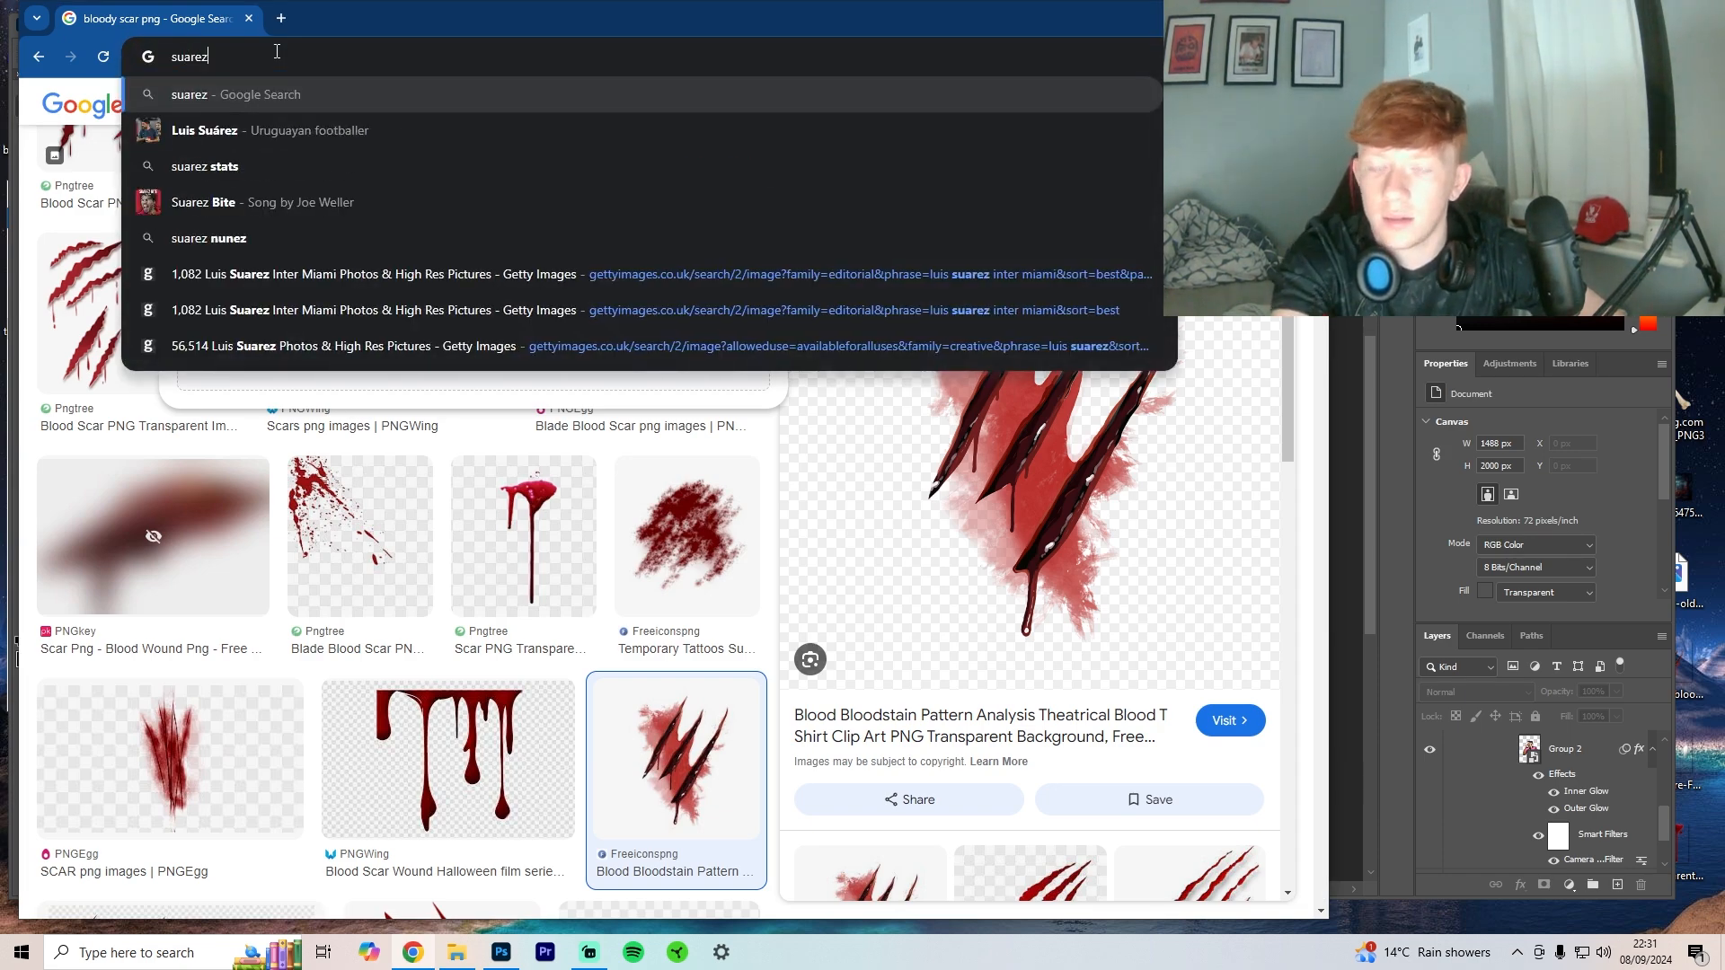
{"action": "key", "text": "Return"}
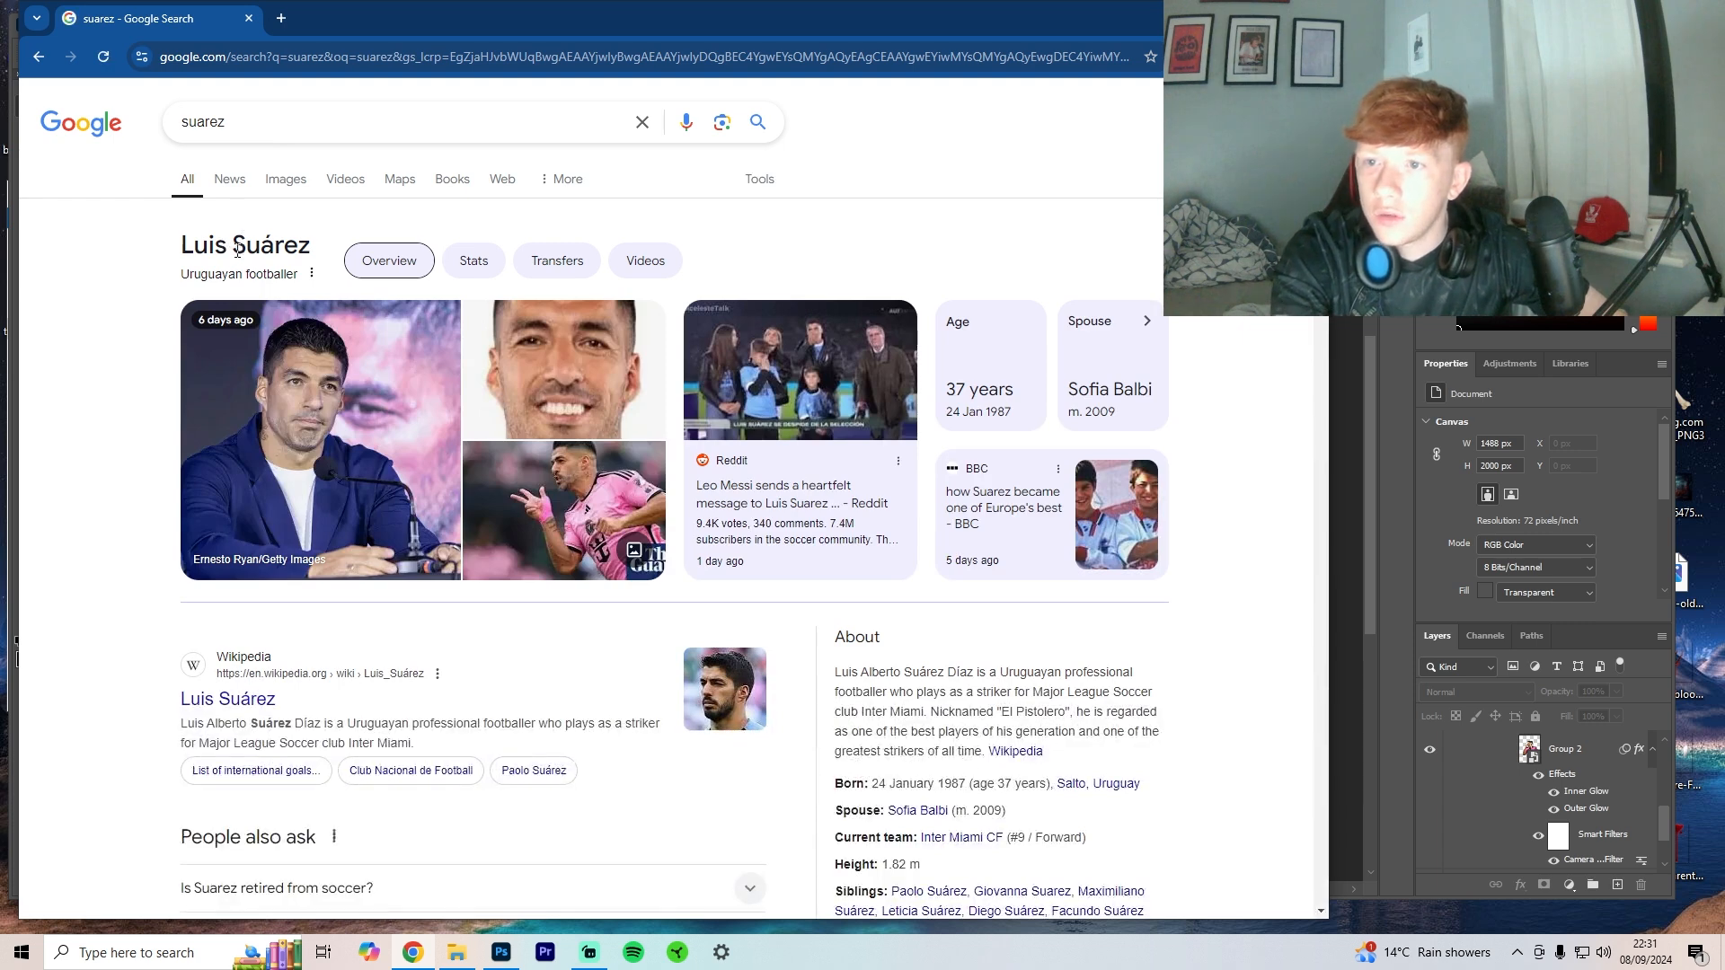
{"action": "double_click", "coordinate": [241, 253]}
{"action": "key", "text": "alt+Tab"}
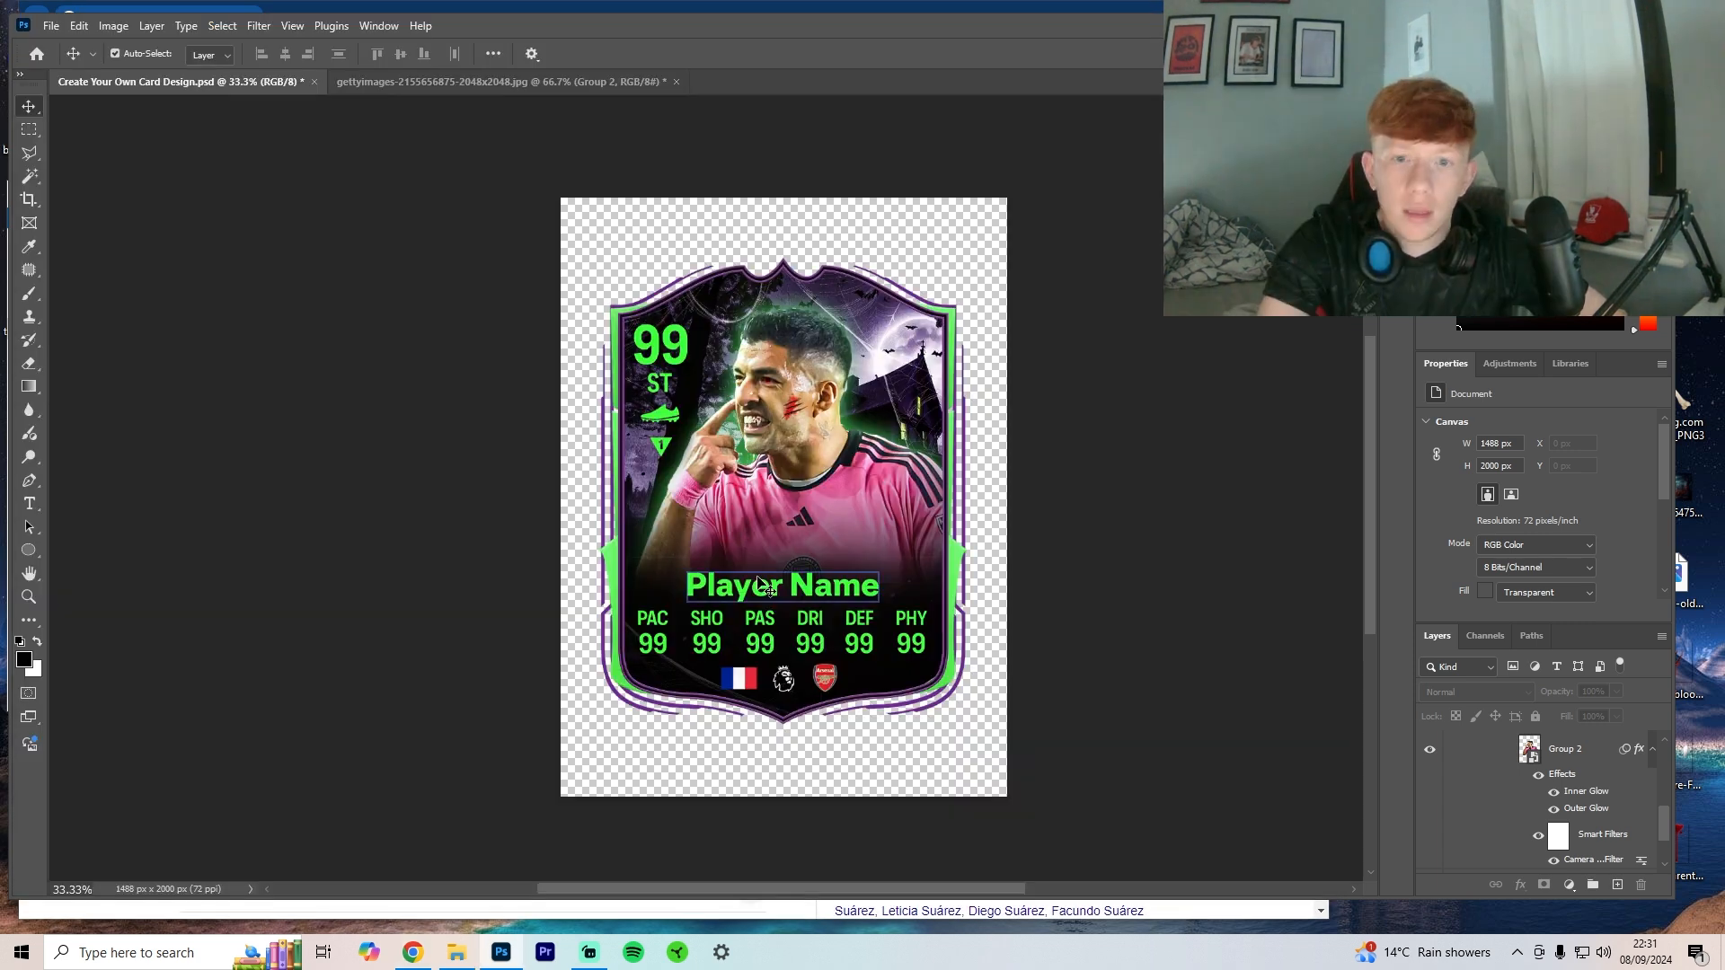
Step: Replace the Player Name text on the card with Suárez using the Type tool
{"action": "left_click", "coordinate": [33, 503]}
{"action": "left_click", "coordinate": [797, 580]}
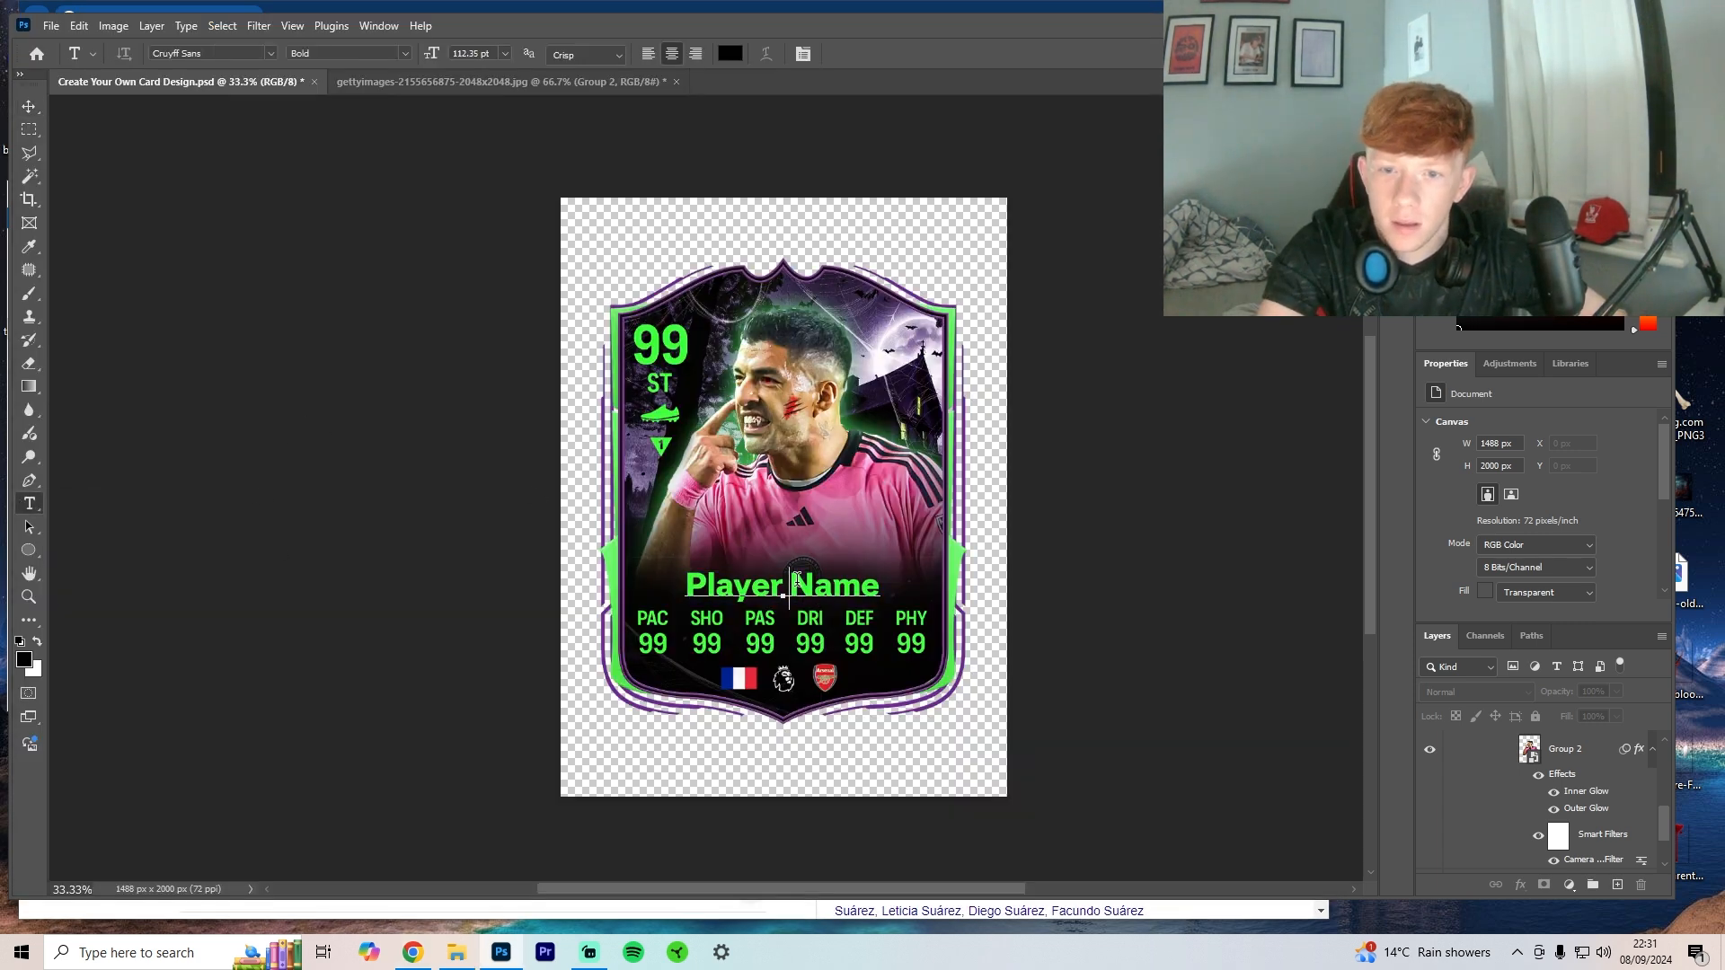
Step: Look up "suarez fifa cards" in the browser, review the stats of Luis Suarez's past cards on FUTWIZ and return to Photoshop
{"action": "key", "text": "alt+Tab"}
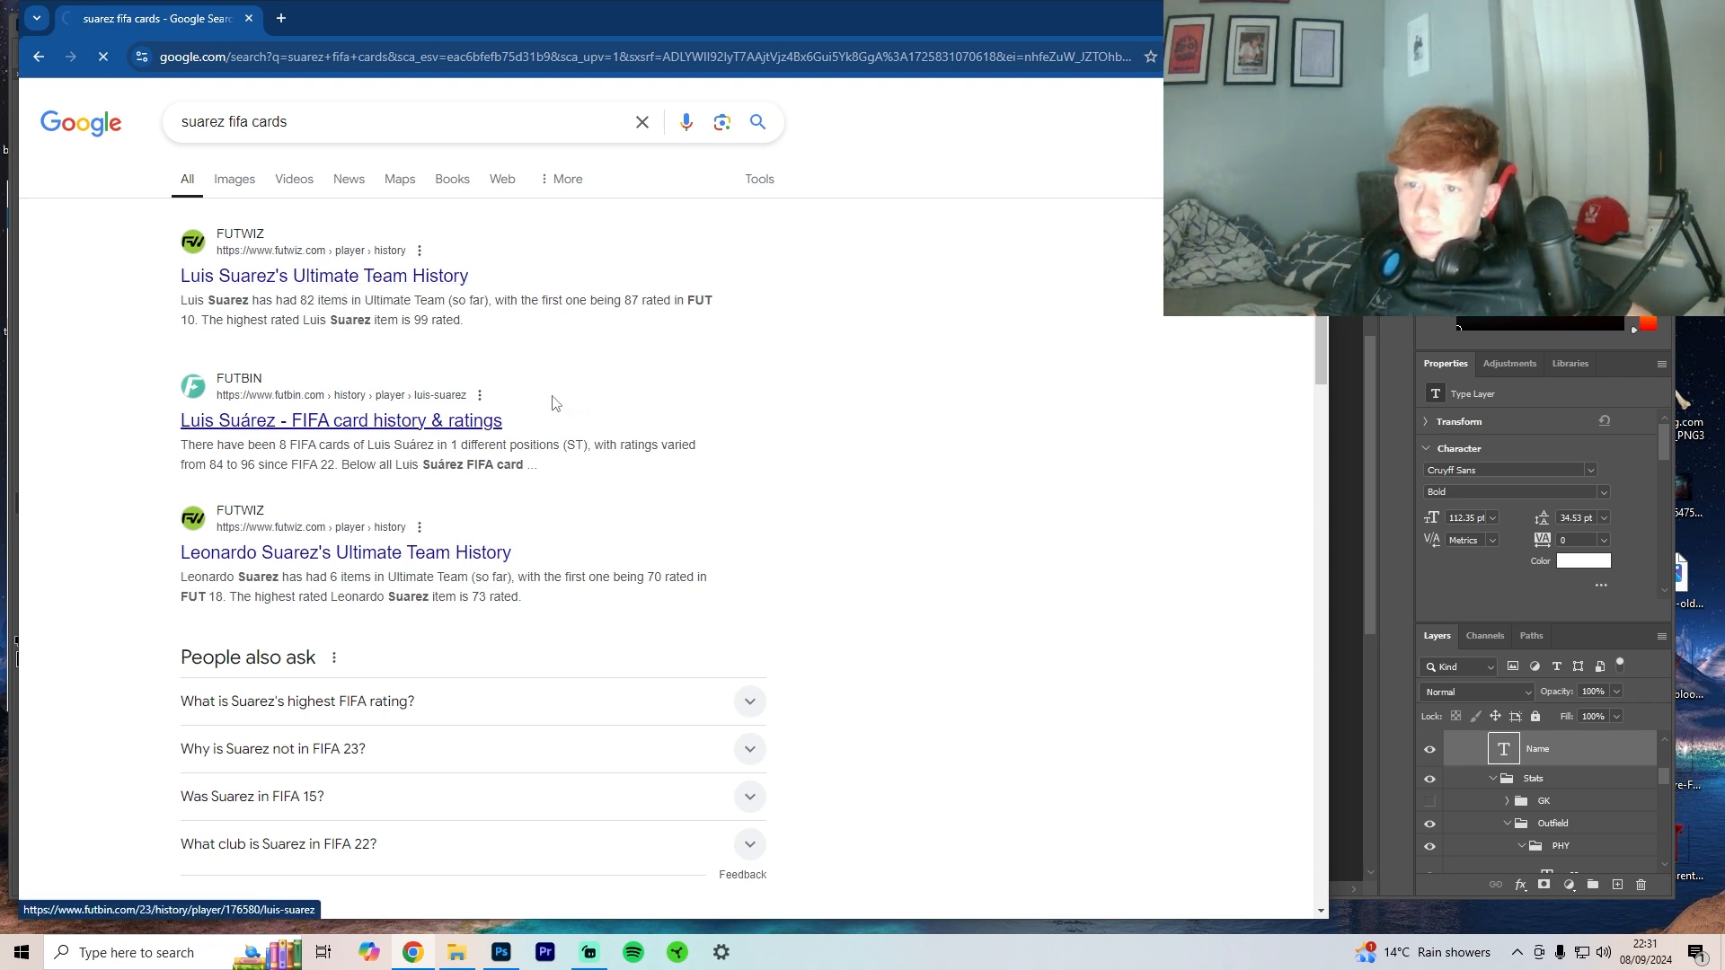
{"action": "scroll", "coordinate": [552, 402], "scroll_direction": "down", "scroll_amount": 7}
{"action": "scroll", "coordinate": [551, 401], "scroll_direction": "down", "scroll_amount": 18}
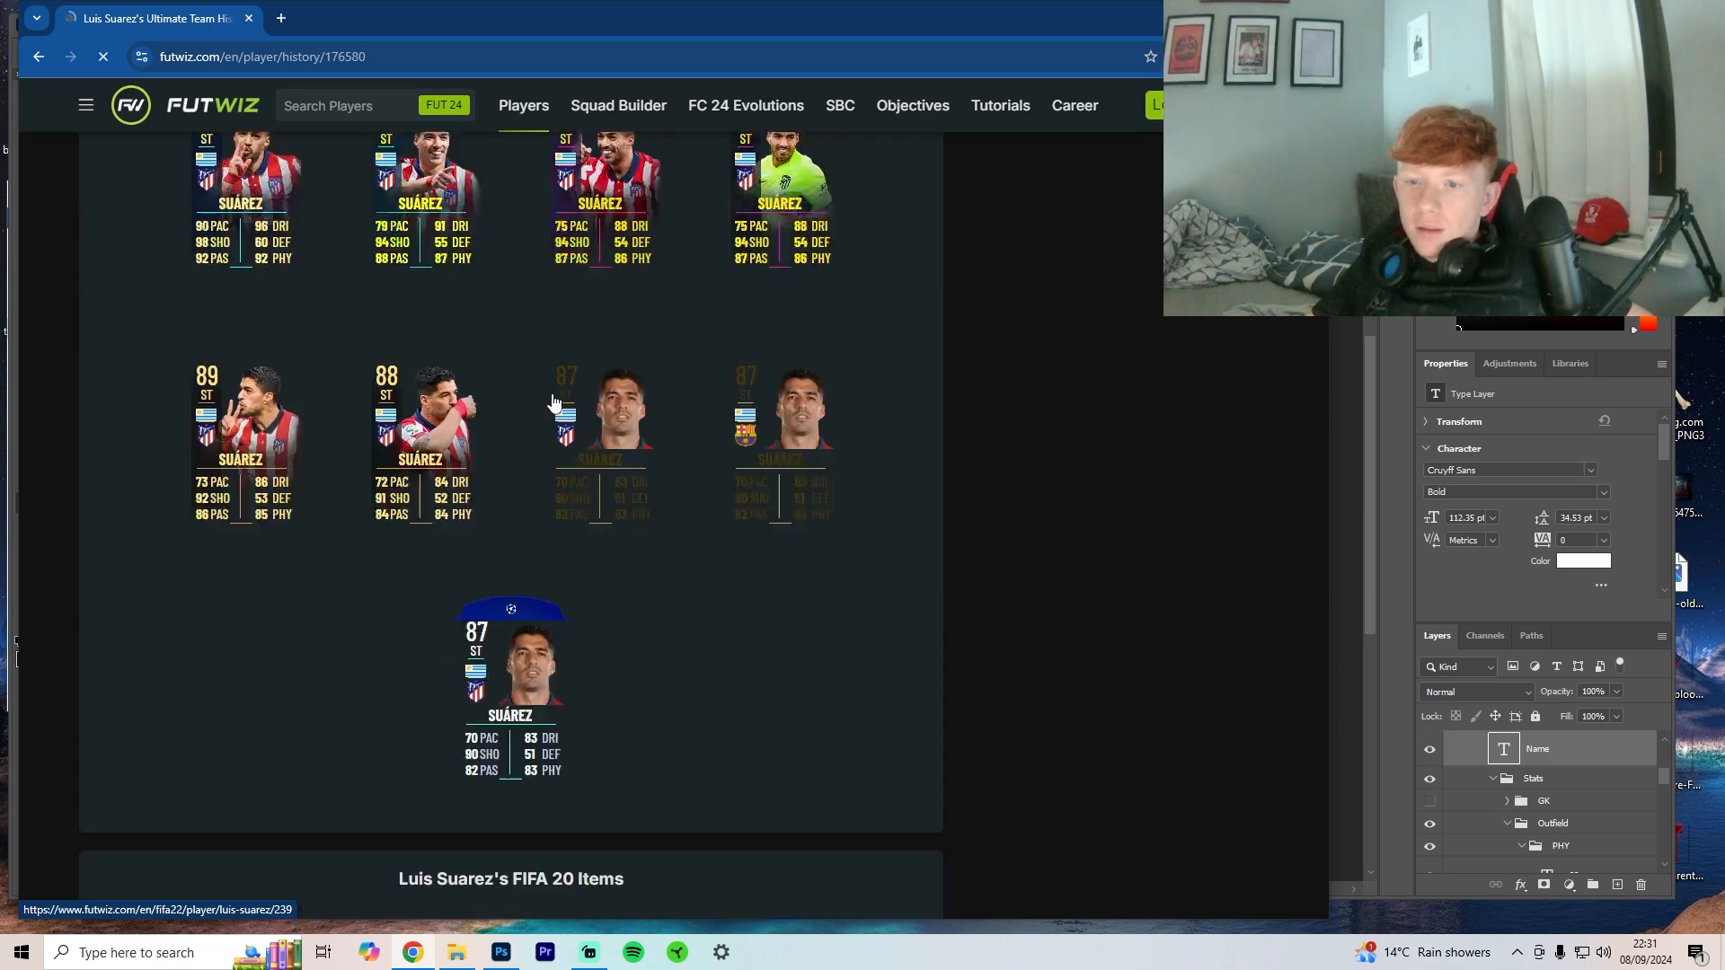
{"action": "scroll", "coordinate": [552, 402], "scroll_direction": "down", "scroll_amount": 10}
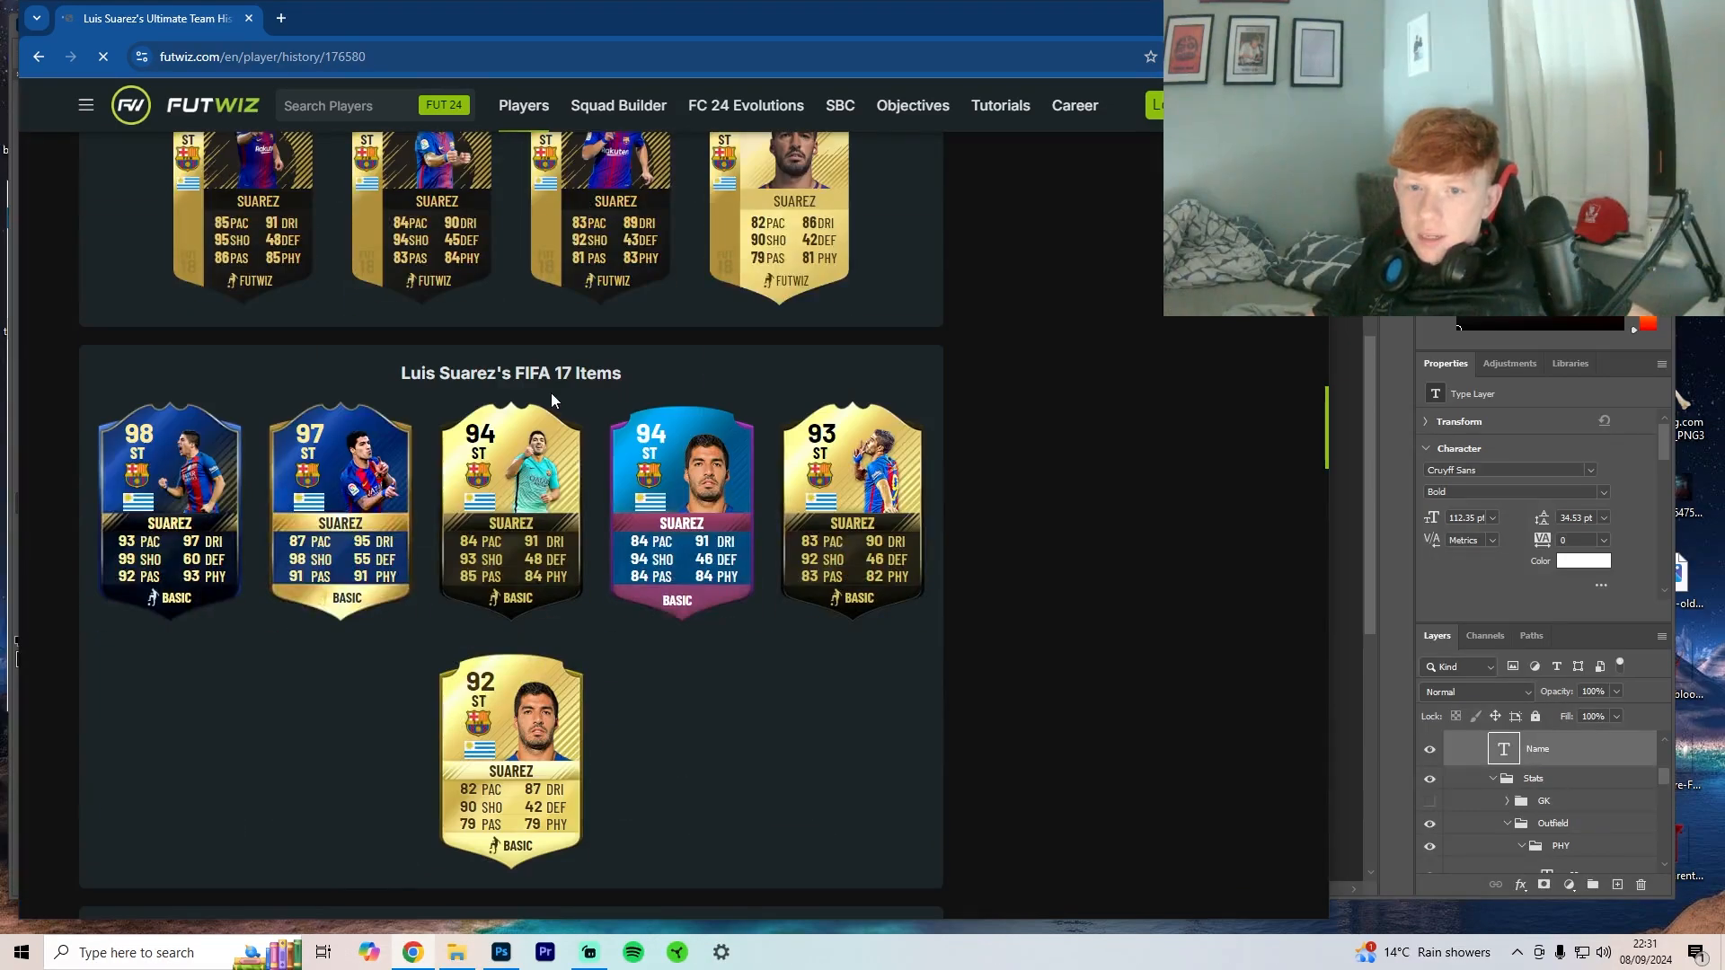
{"action": "scroll", "coordinate": [629, 450], "scroll_direction": "down", "scroll_amount": 5}
{"action": "scroll", "coordinate": [694, 497], "scroll_direction": "up", "scroll_amount": 20}
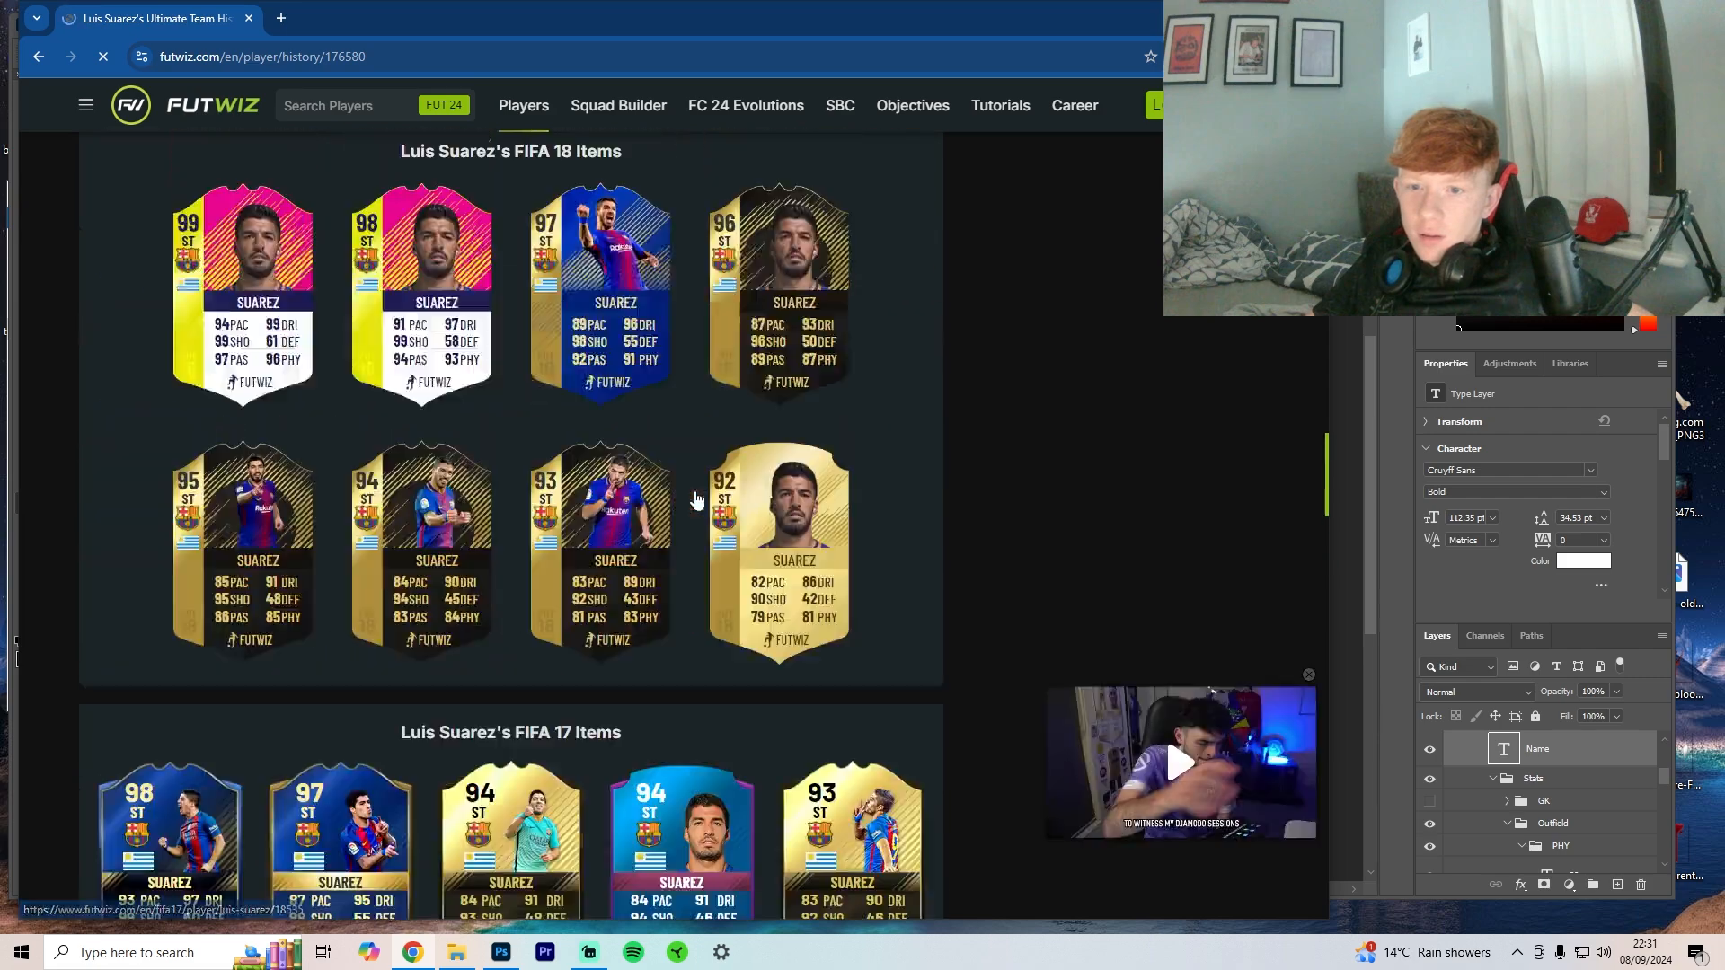
{"action": "scroll", "coordinate": [695, 497], "scroll_direction": "up", "scroll_amount": 3}
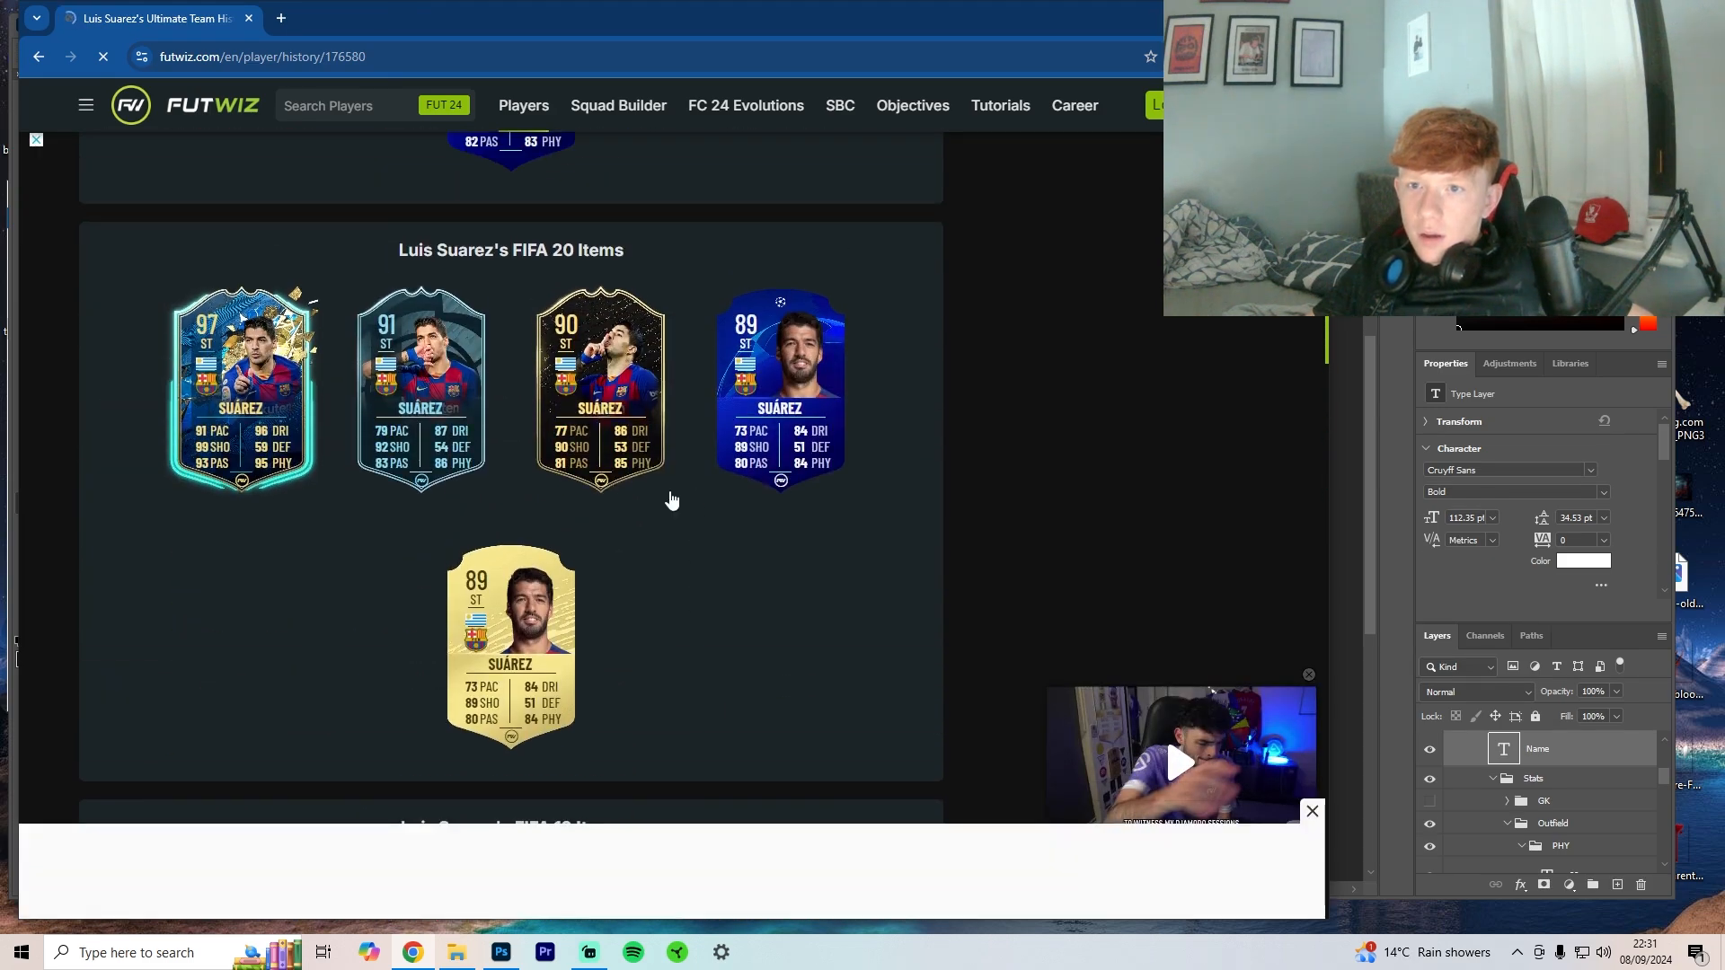
{"action": "scroll", "coordinate": [671, 498], "scroll_direction": "up", "scroll_amount": 8}
{"action": "scroll", "coordinate": [642, 435], "scroll_direction": "up", "scroll_amount": 3}
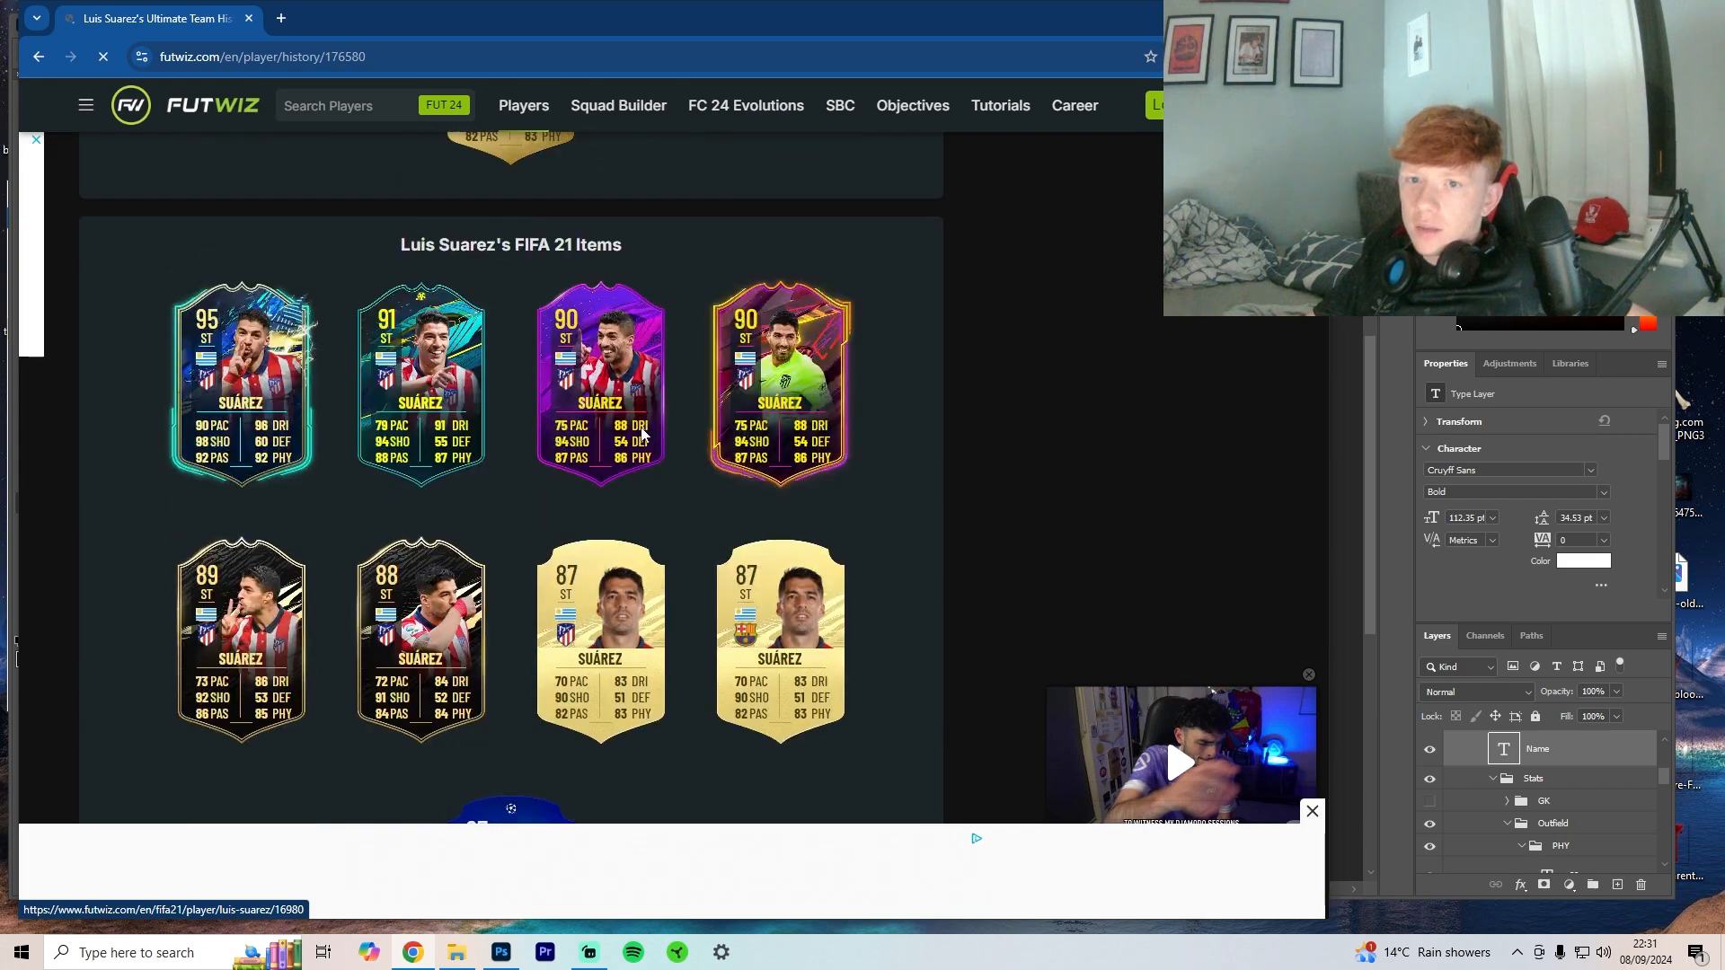
{"action": "scroll", "coordinate": [642, 435], "scroll_direction": "up", "scroll_amount": 2}
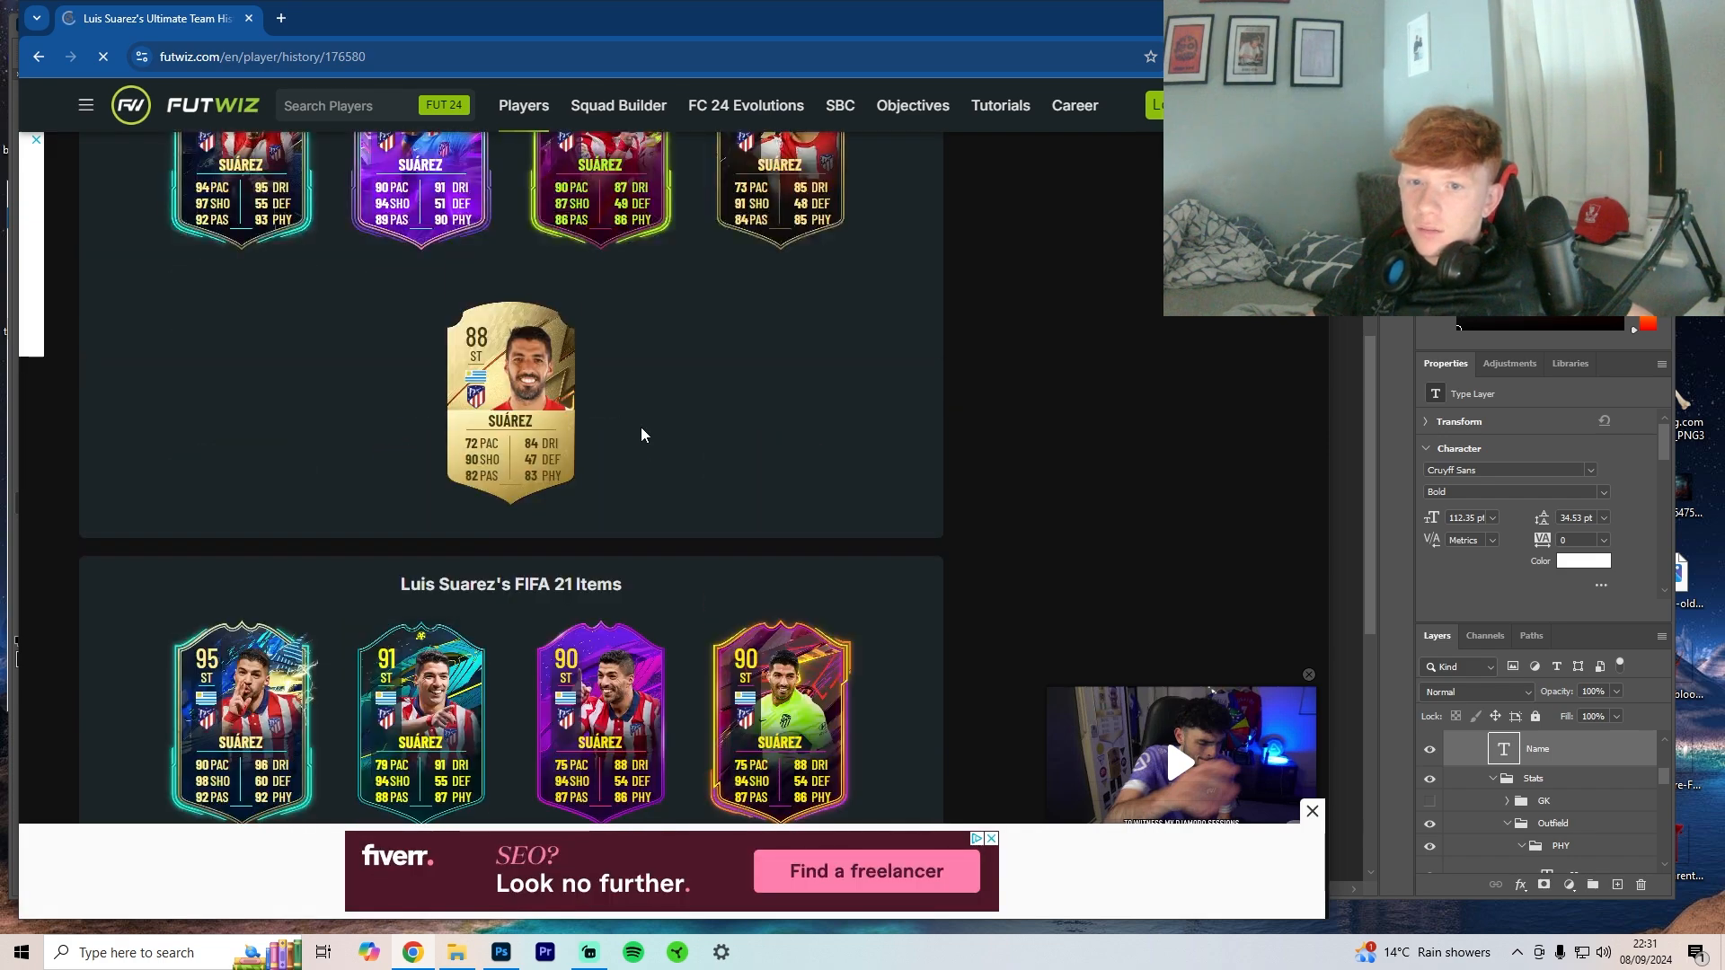
{"action": "scroll", "coordinate": [635, 397], "scroll_direction": "up", "scroll_amount": 2}
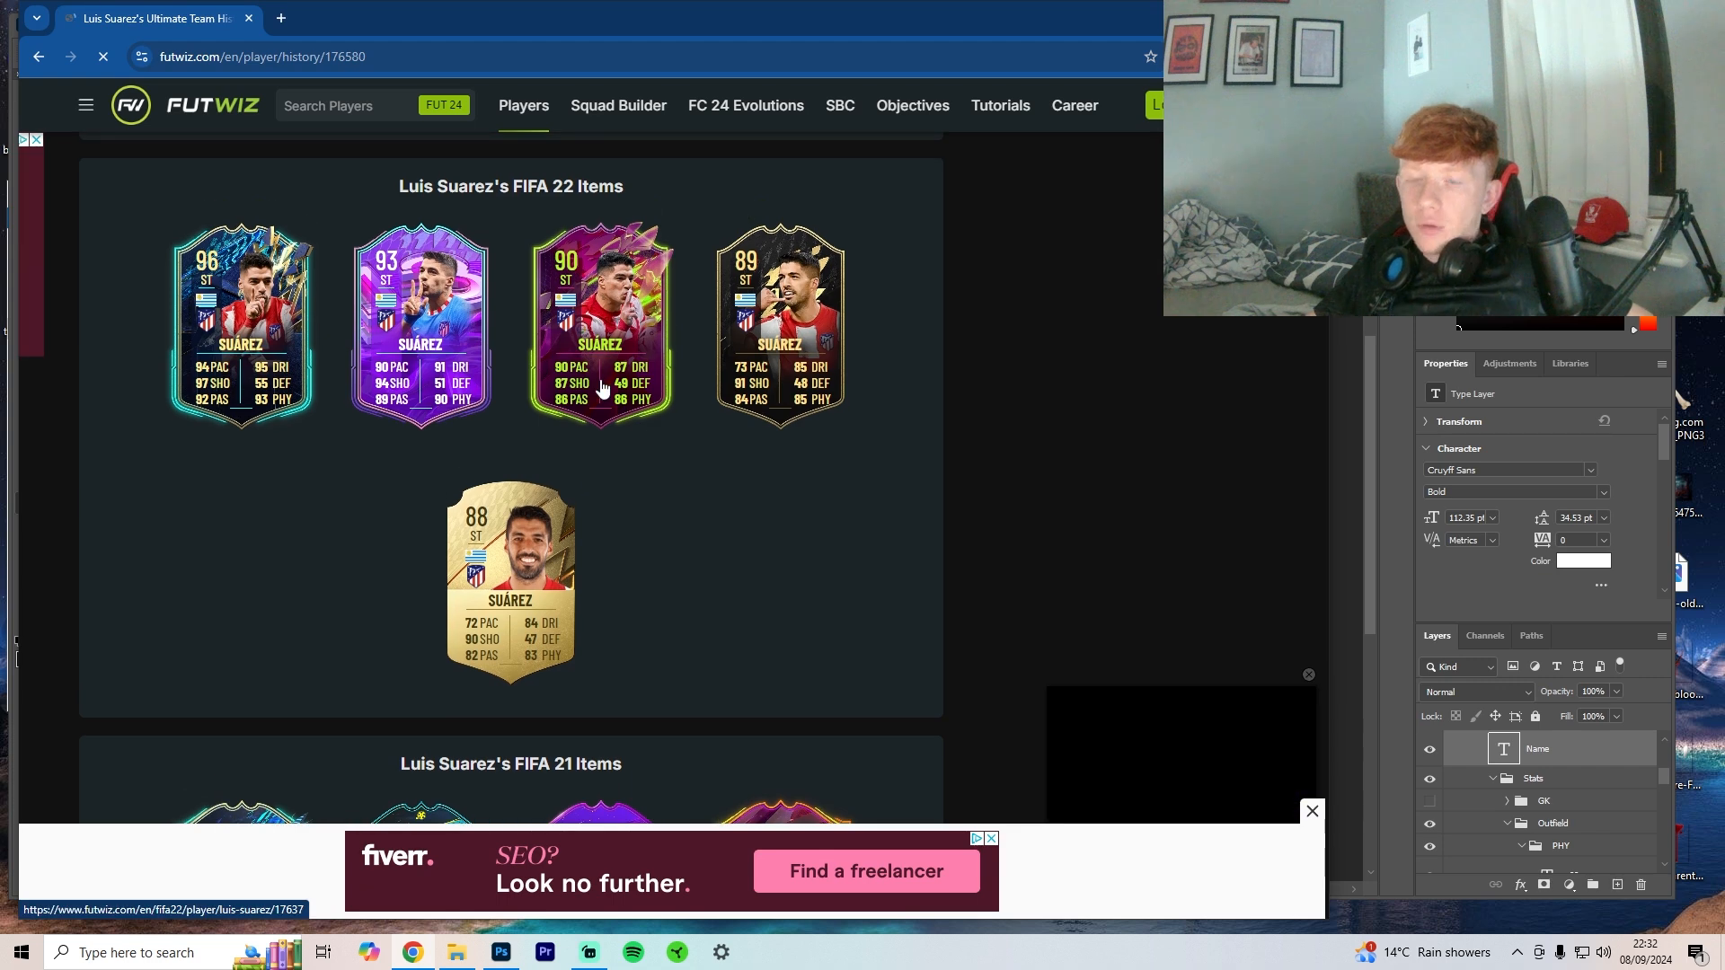
{"action": "key", "text": "alt+Tab"}
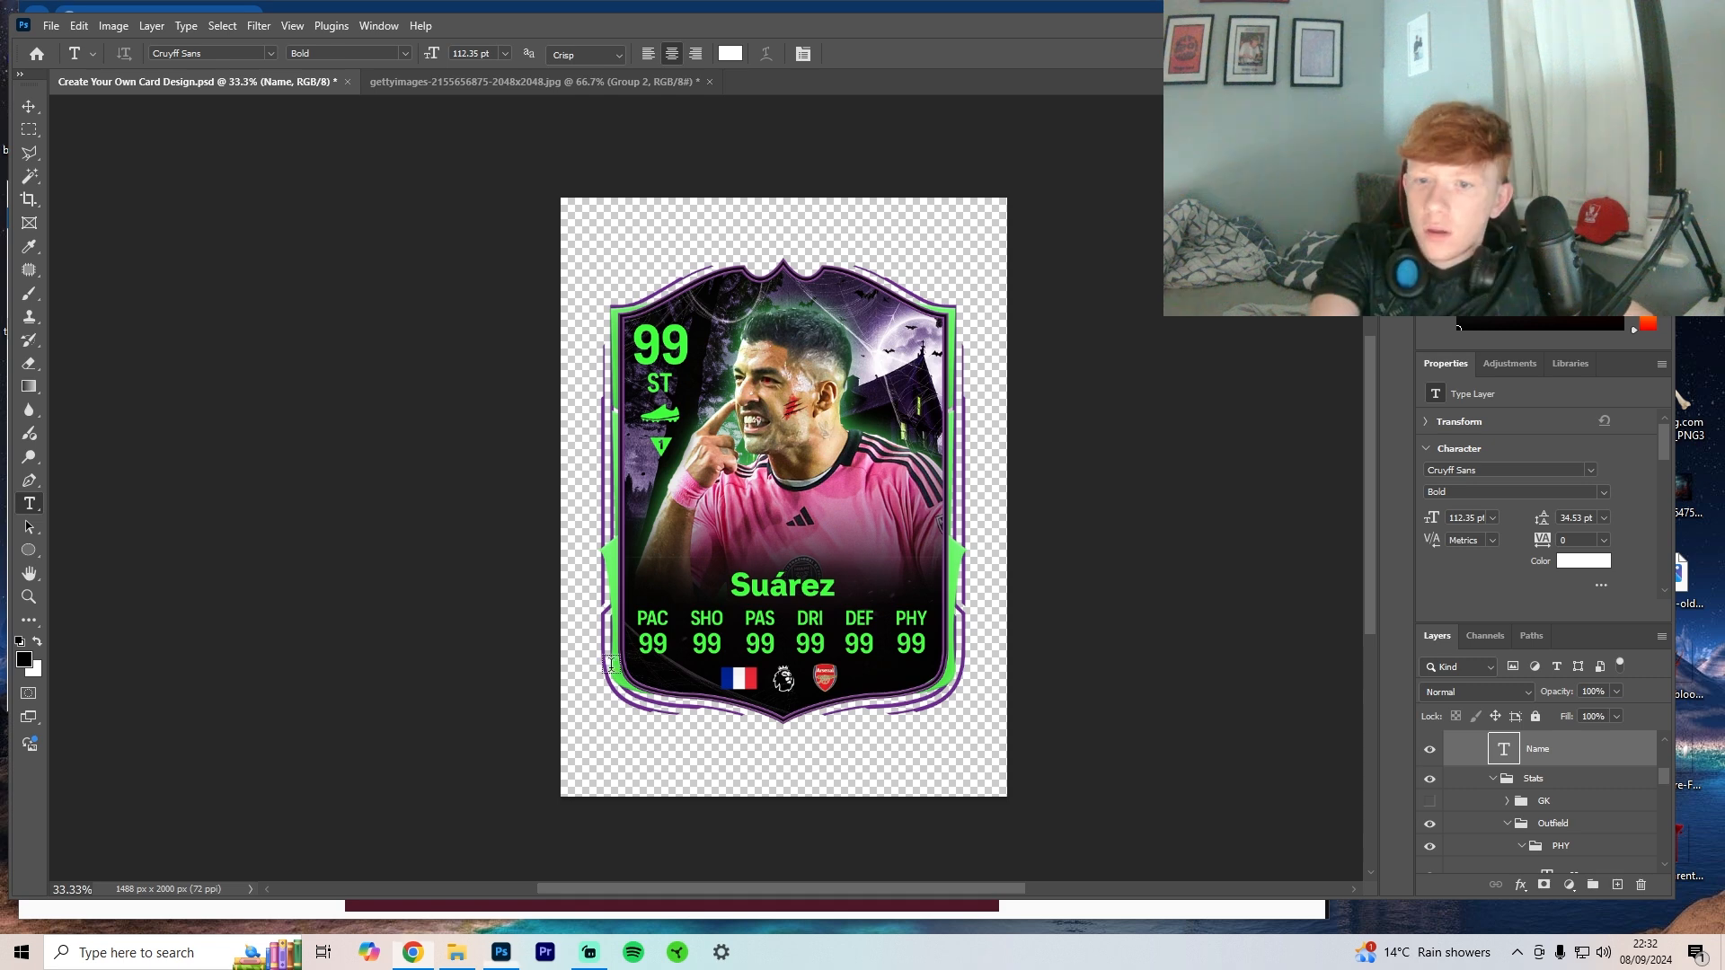
Step: Set the card's PAC stat to 90 and its SHO stat to 91
{"action": "left_click", "coordinate": [668, 644]}
{"action": "key", "text": "BackSpace"}
{"action": "type", "text": "0"}
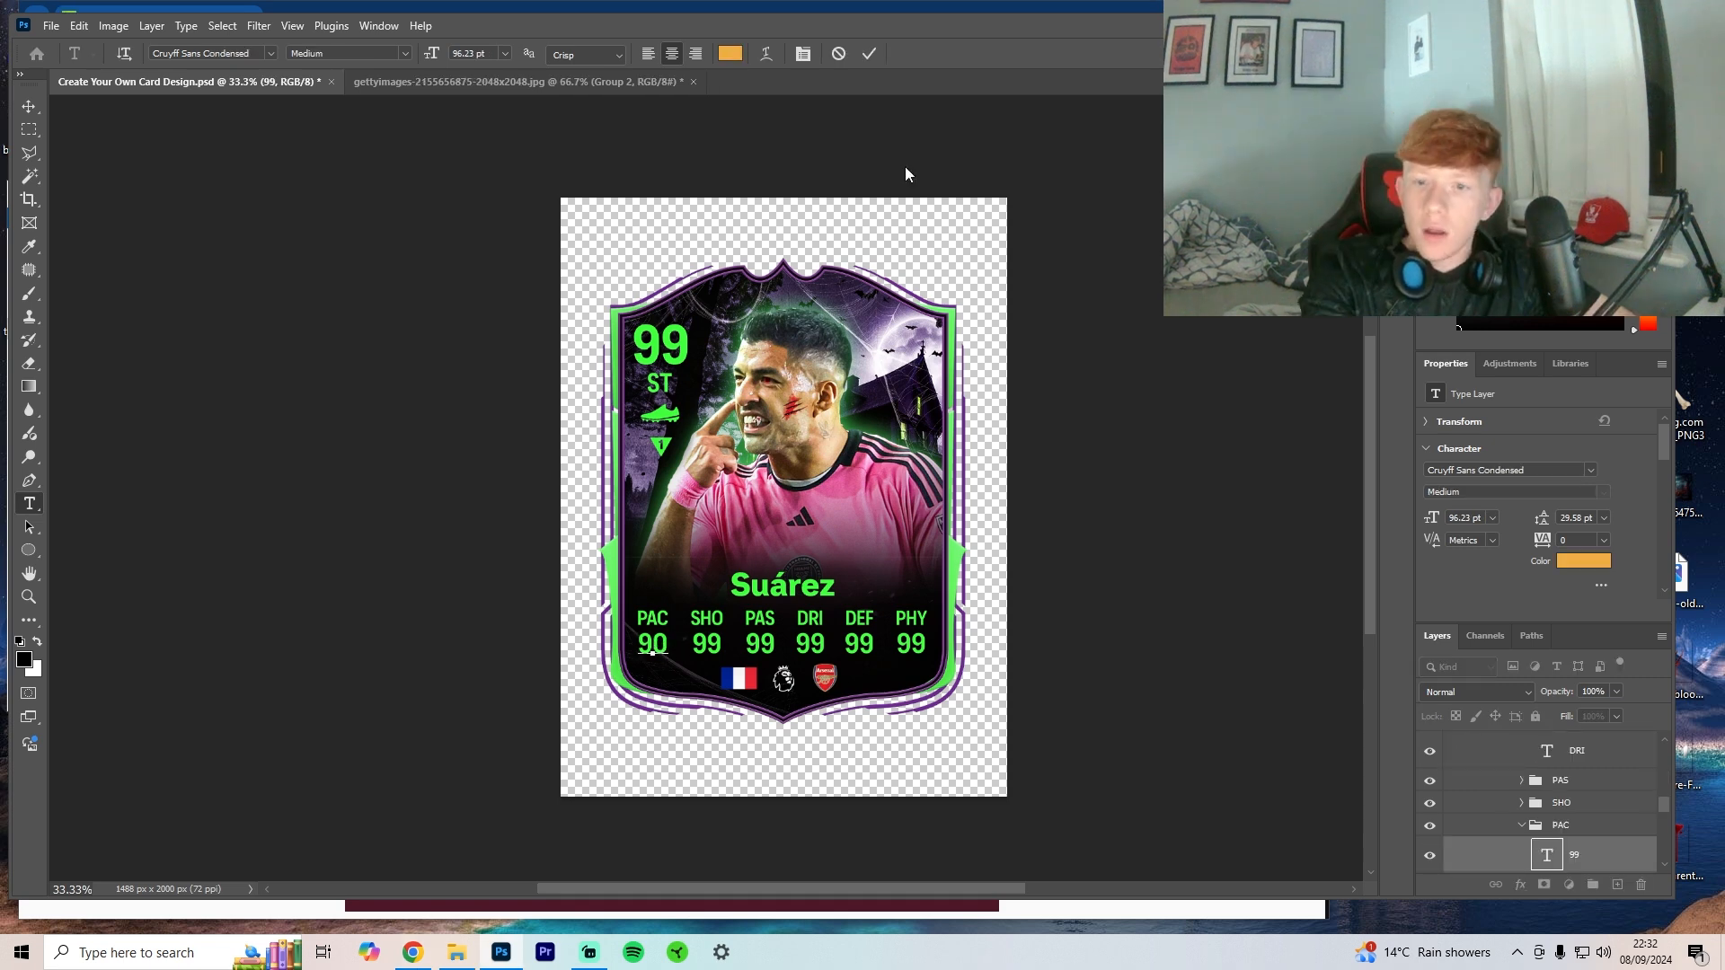
{"action": "left_click", "coordinate": [869, 53]}
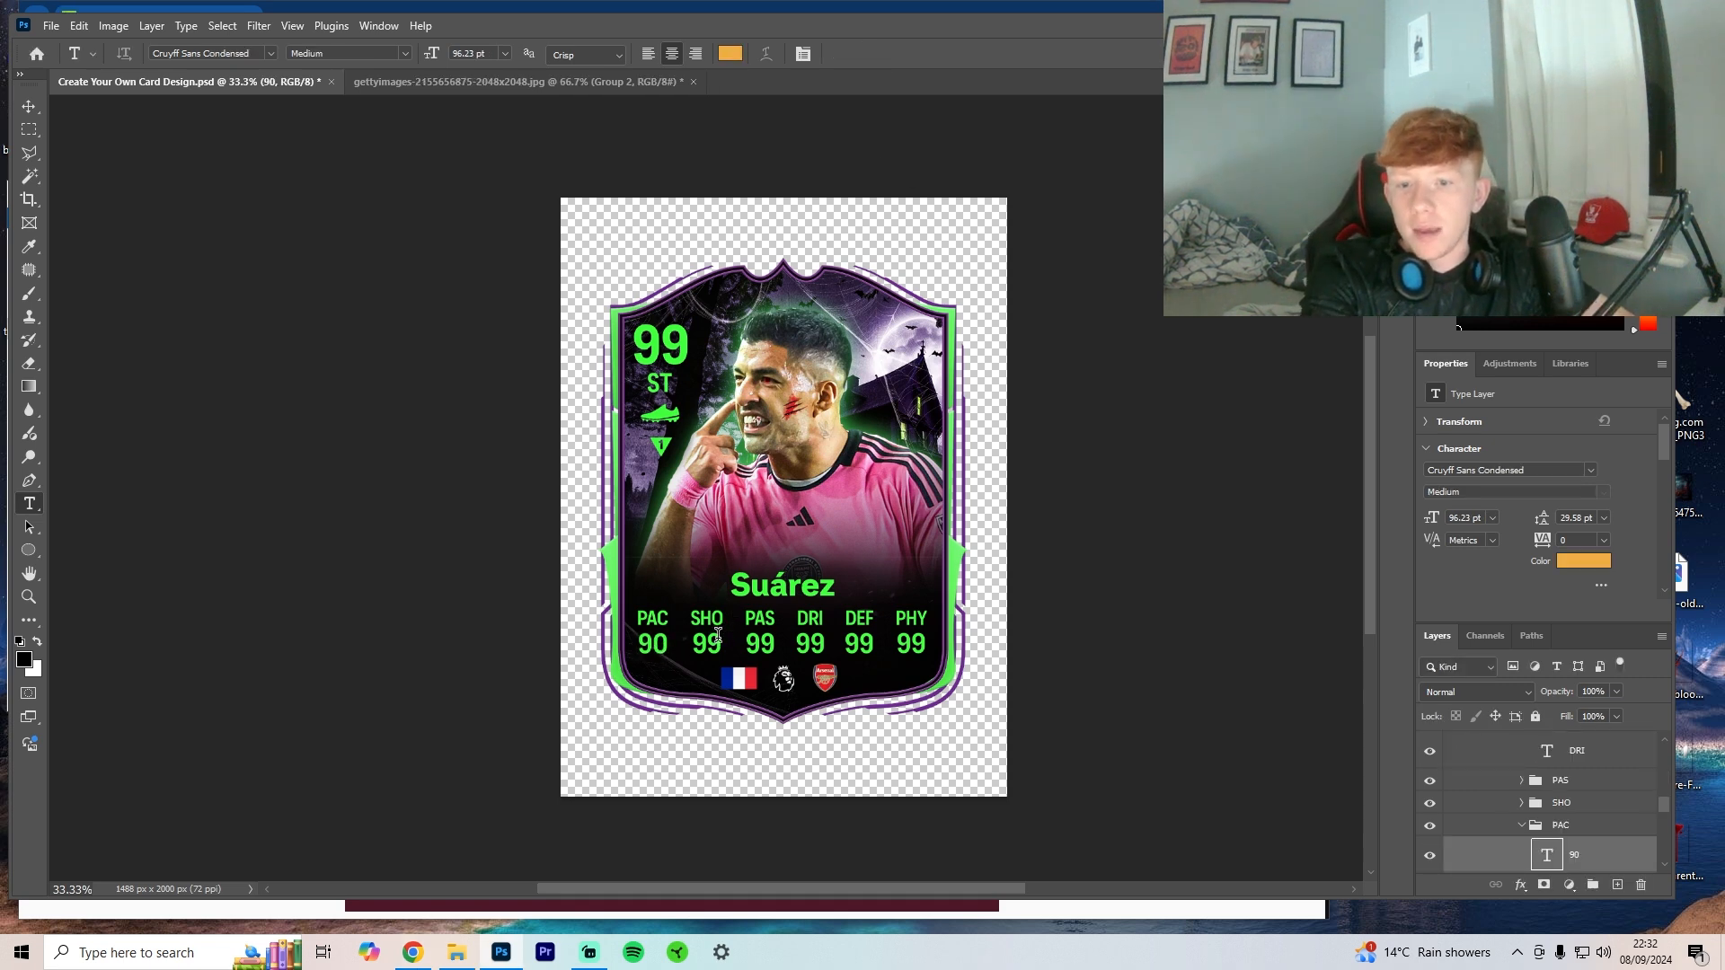
{"action": "left_click", "coordinate": [721, 640]}
{"action": "key", "text": "BackSpace"}
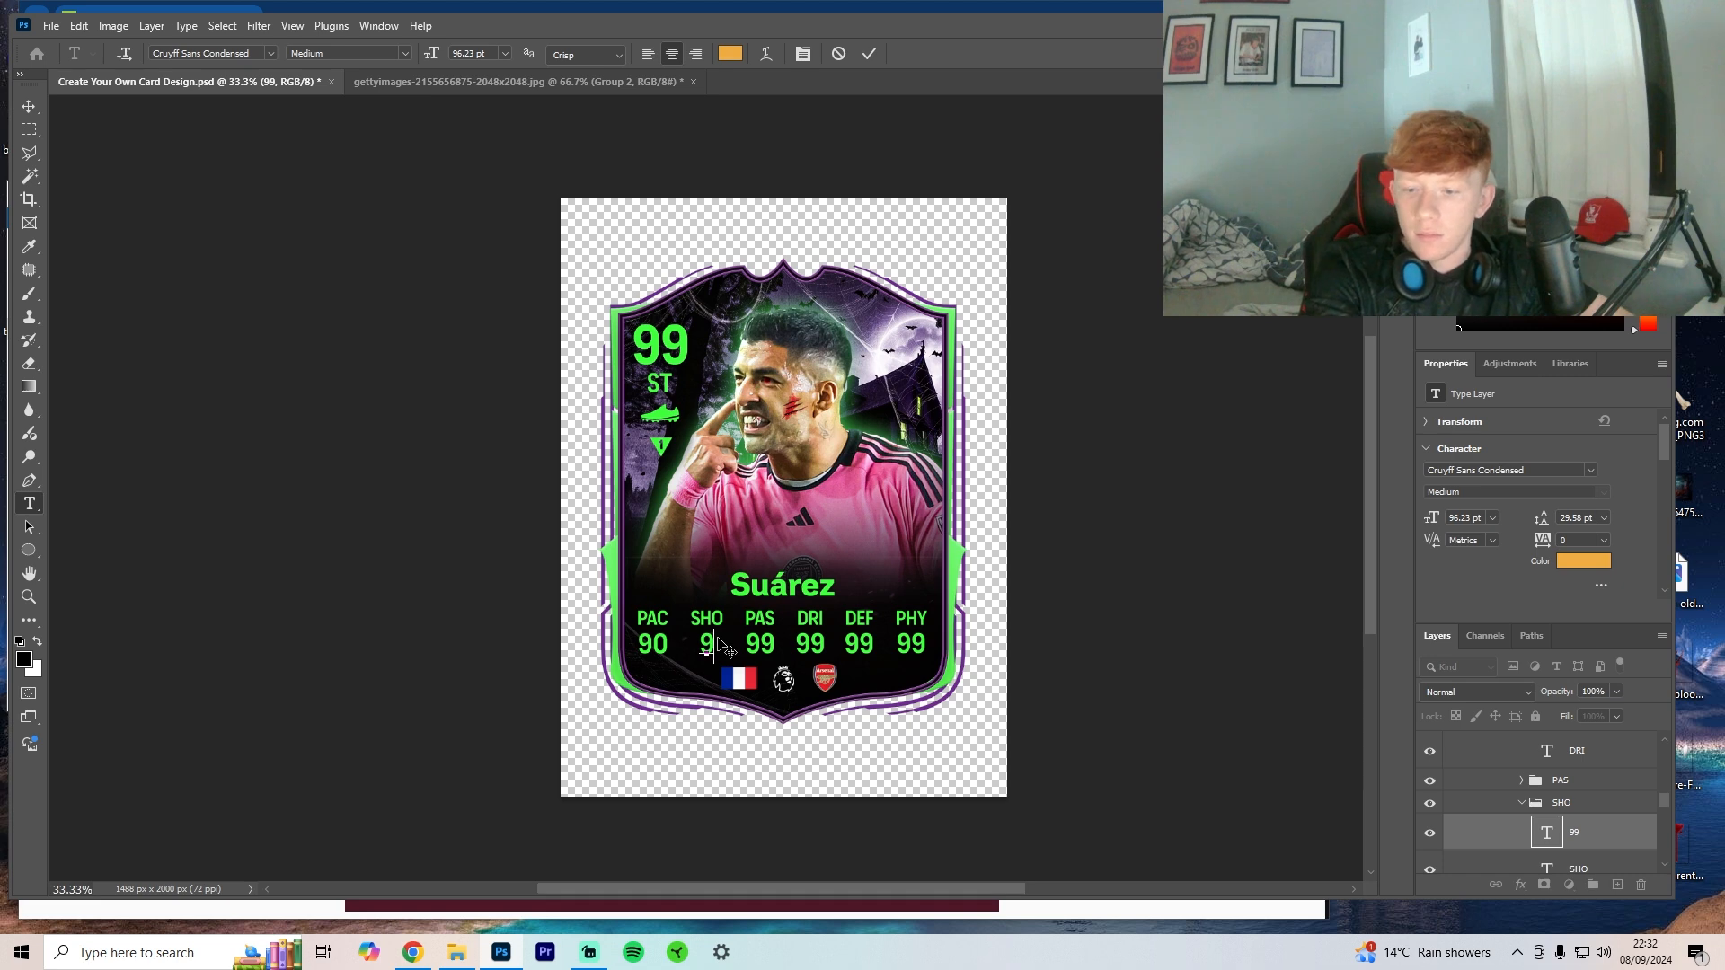
{"action": "type", "text": "1"}
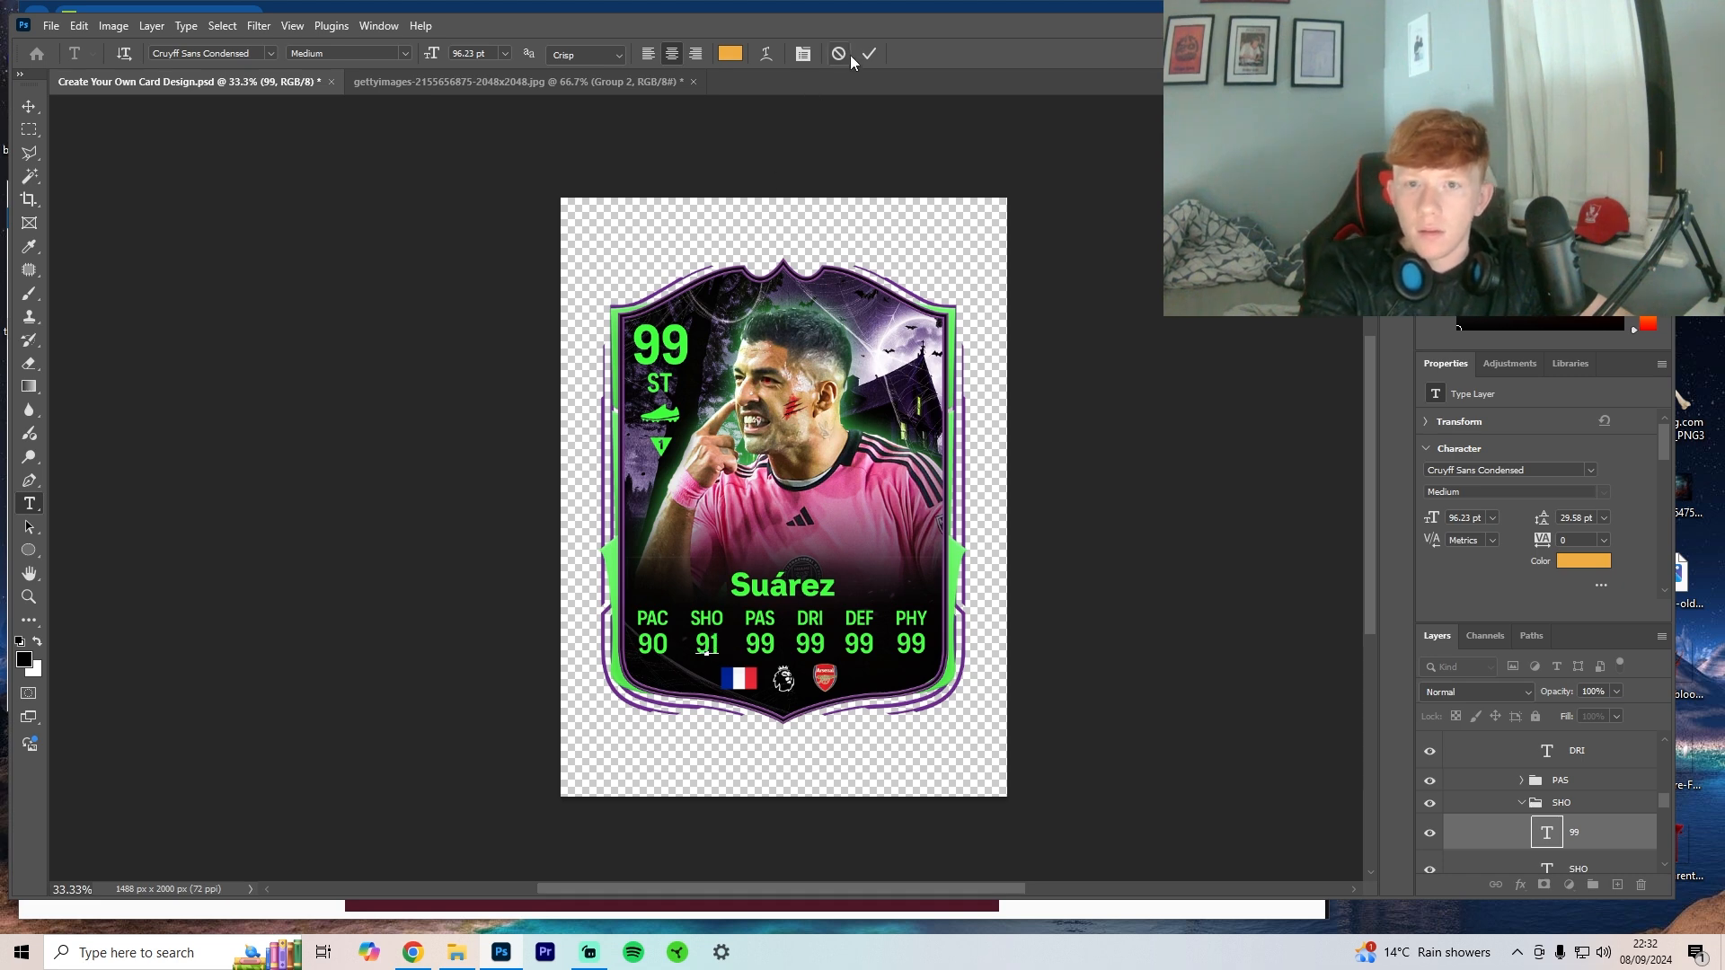
Step: Set the overall rating above the ST position to 91
{"action": "left_click", "coordinate": [688, 361]}
{"action": "key", "text": "BackSpace"}
{"action": "type", "text": "1"}
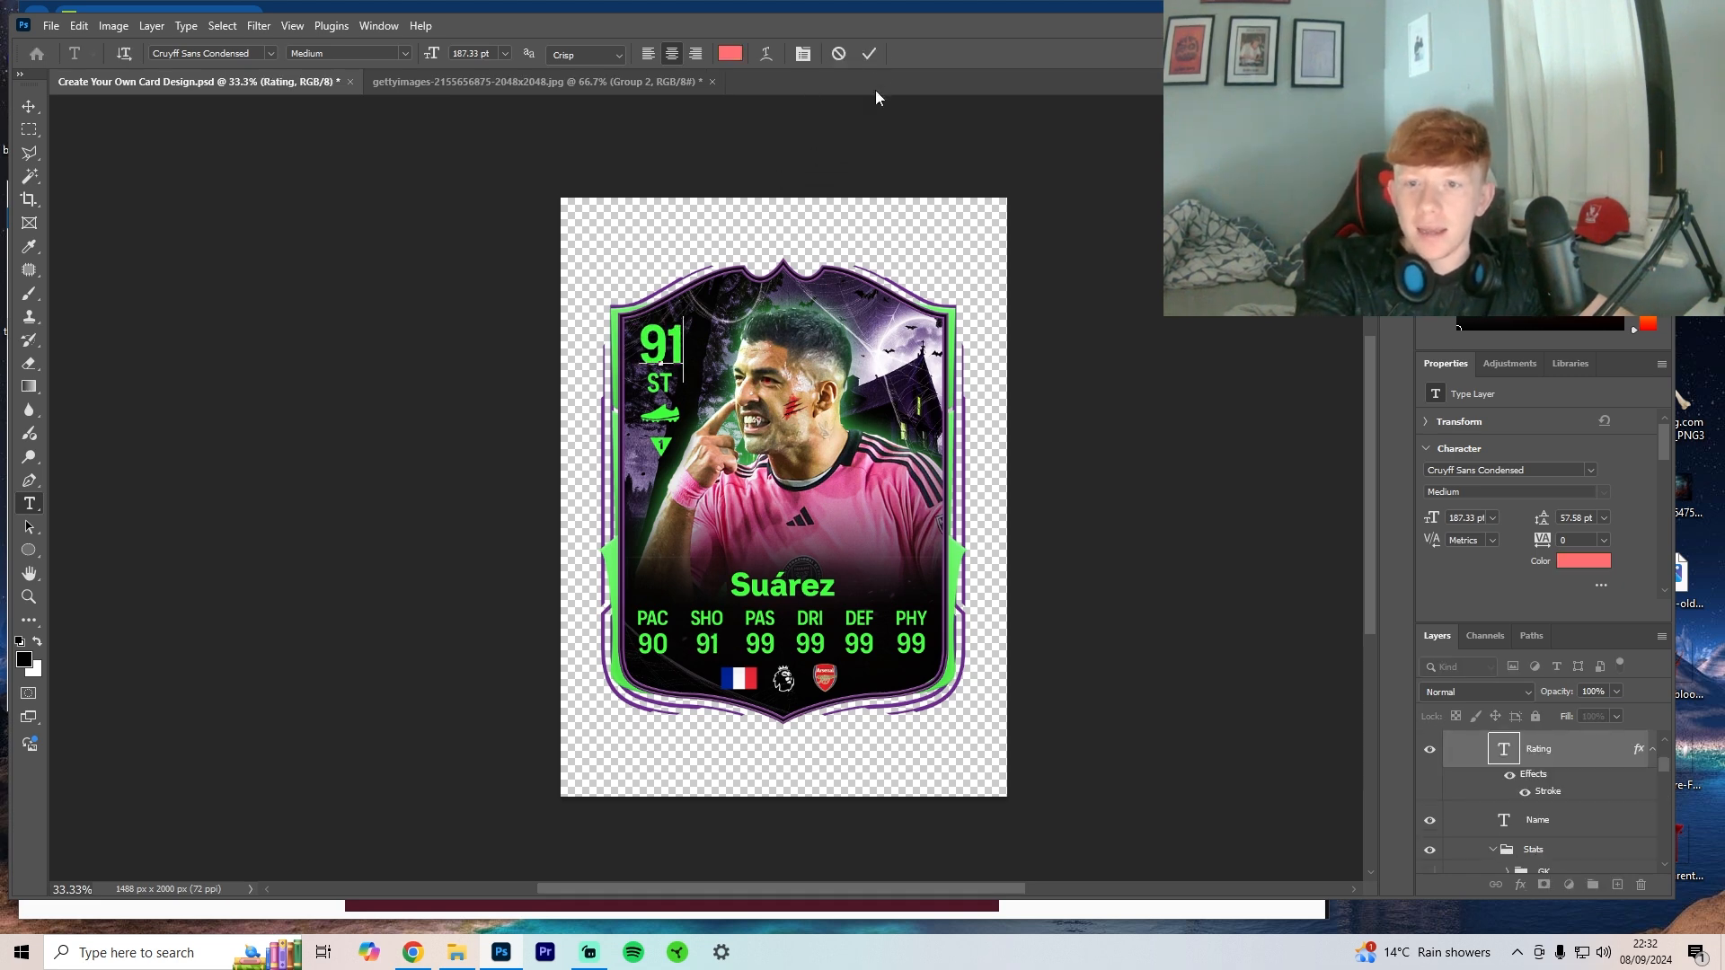
{"action": "left_click", "coordinate": [869, 53]}
Step: Set the card's PAS stat to 84 and its DRI stat to 89
{"action": "left_click", "coordinate": [768, 644]}
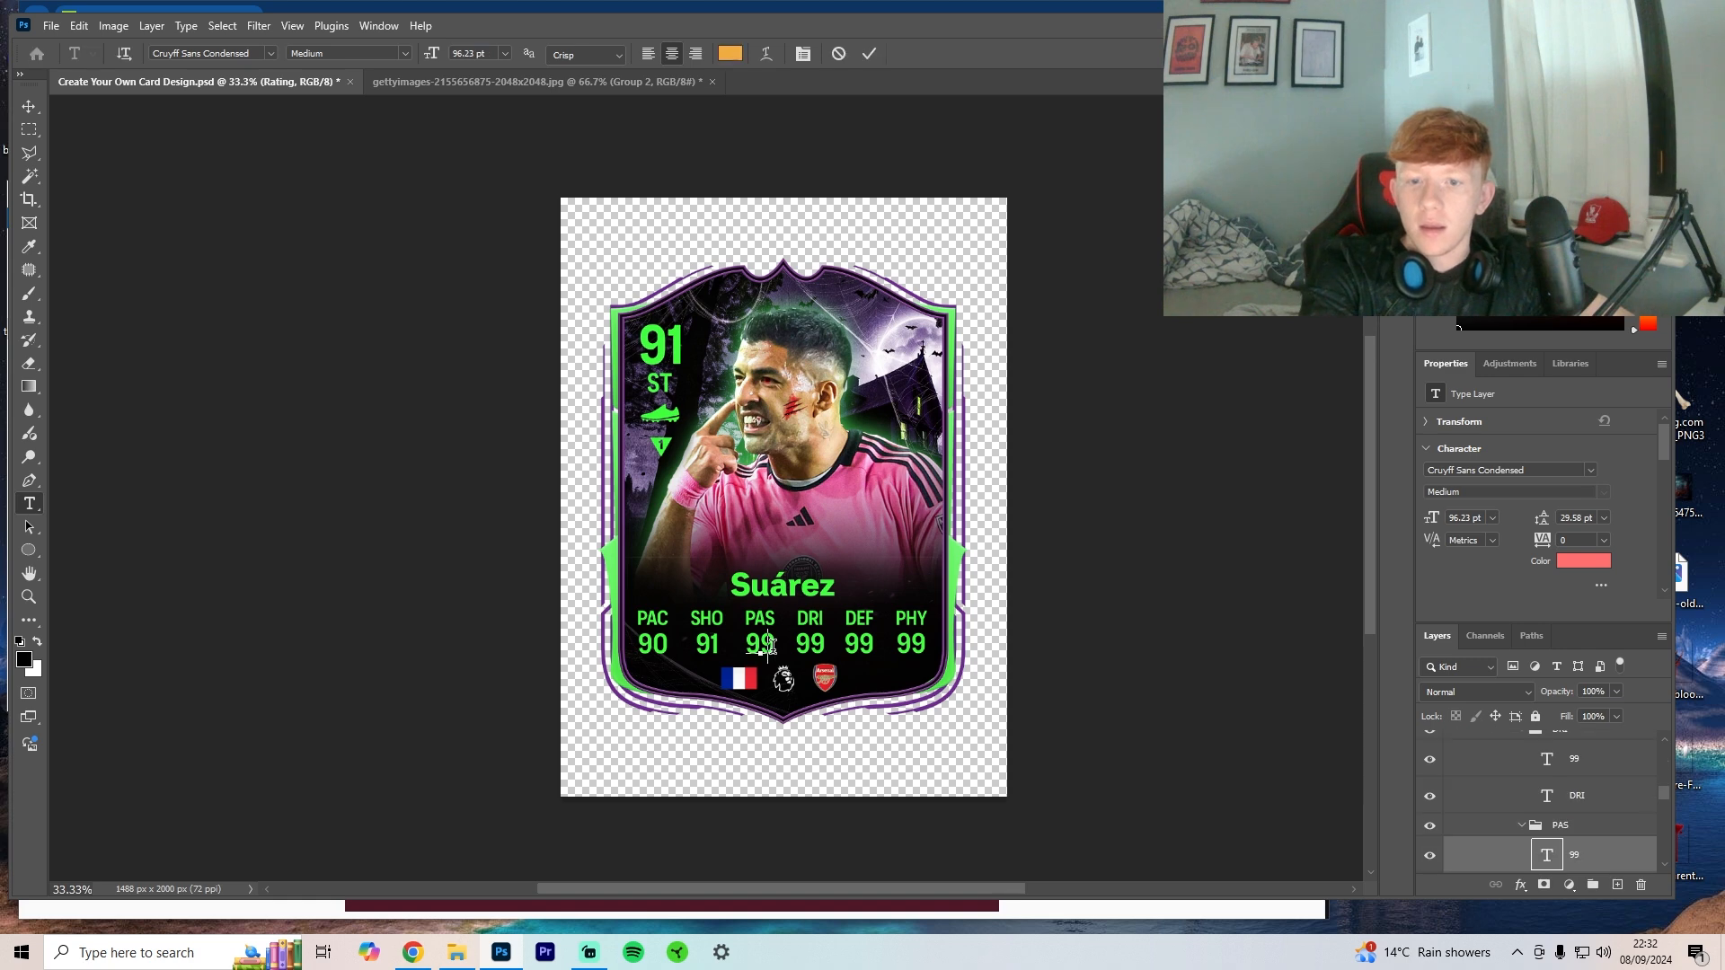
{"action": "key", "text": "BackSpace"}
{"action": "key", "text": "BackSpace"}
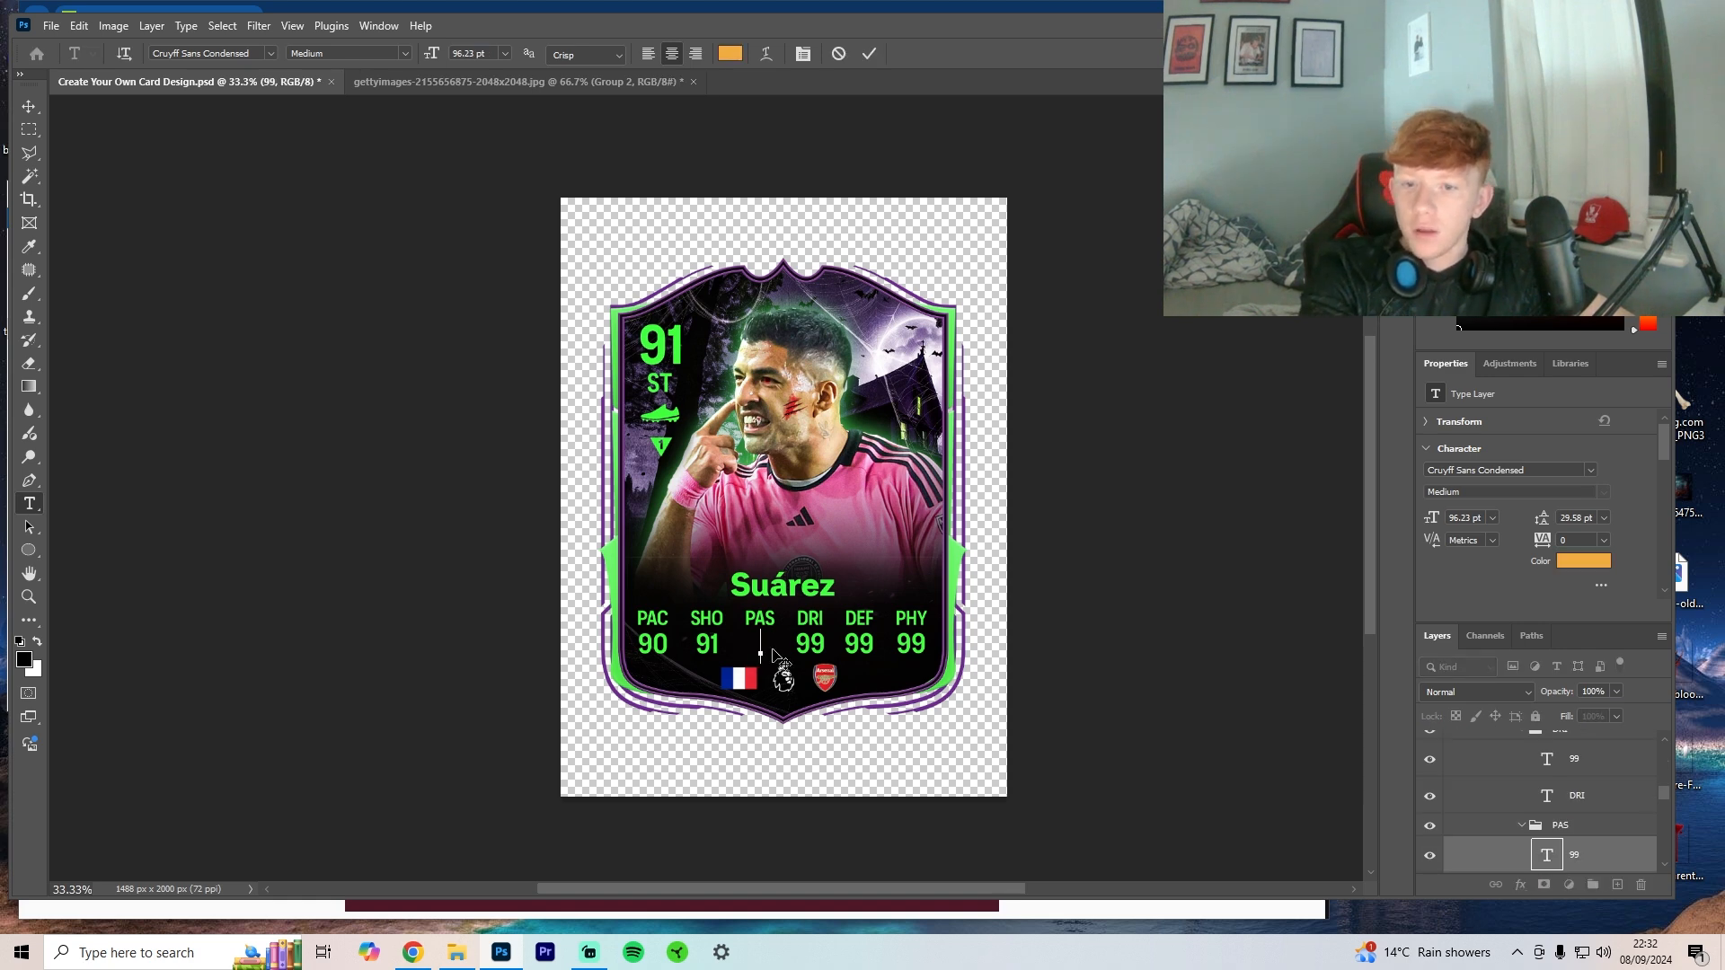
{"action": "type", "text": "84"}
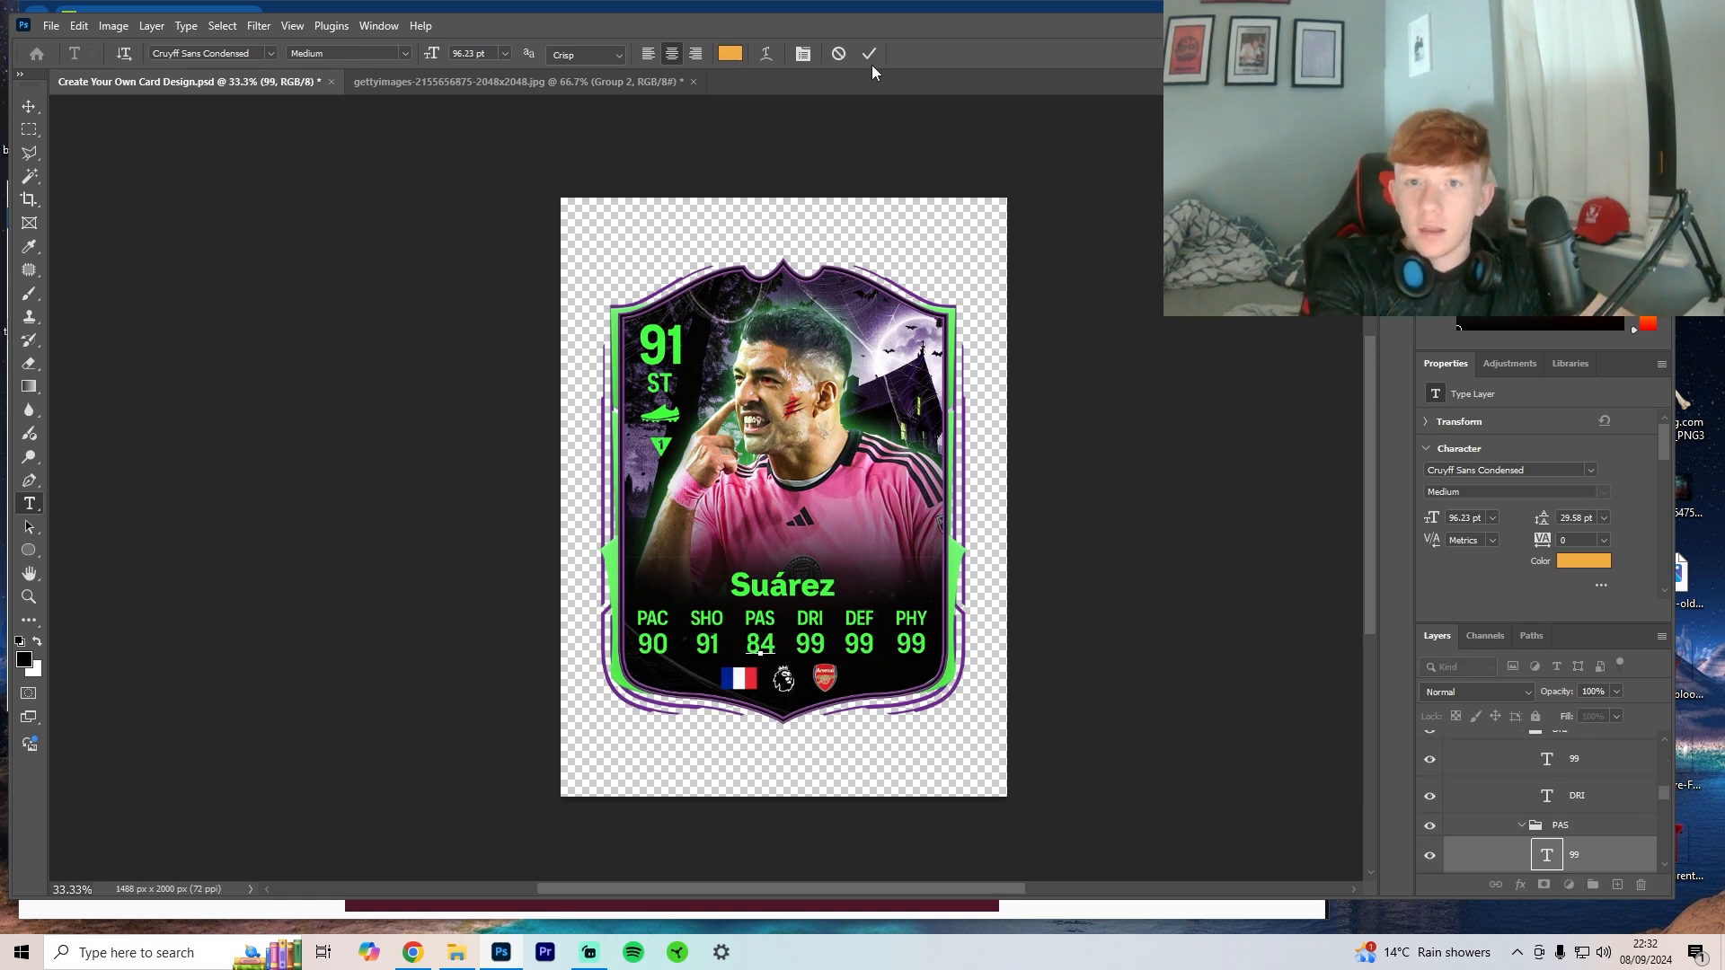
{"action": "left_click", "coordinate": [869, 53]}
{"action": "left_click", "coordinate": [810, 644]}
{"action": "key", "text": "BackSpace"}
{"action": "key", "text": "BackSpace"}
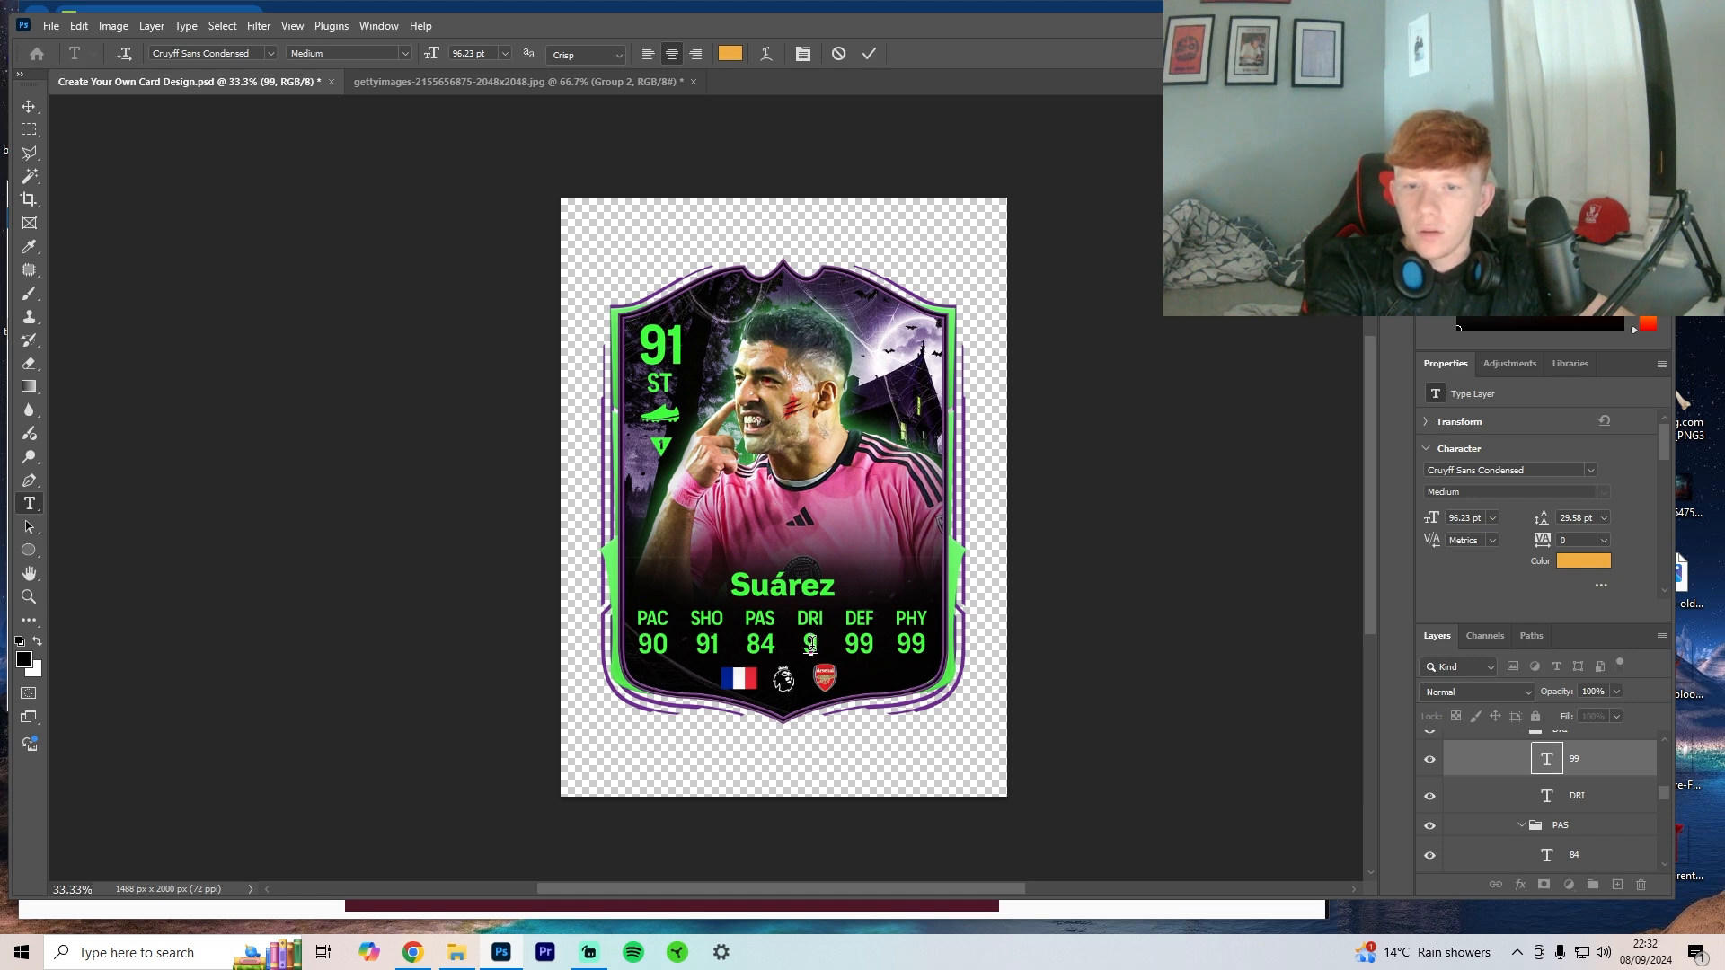
{"action": "type", "text": "89"}
Step: Set the card's DEF stat to 45 and its PHY stat to 87
{"action": "left_click", "coordinate": [912, 644]}
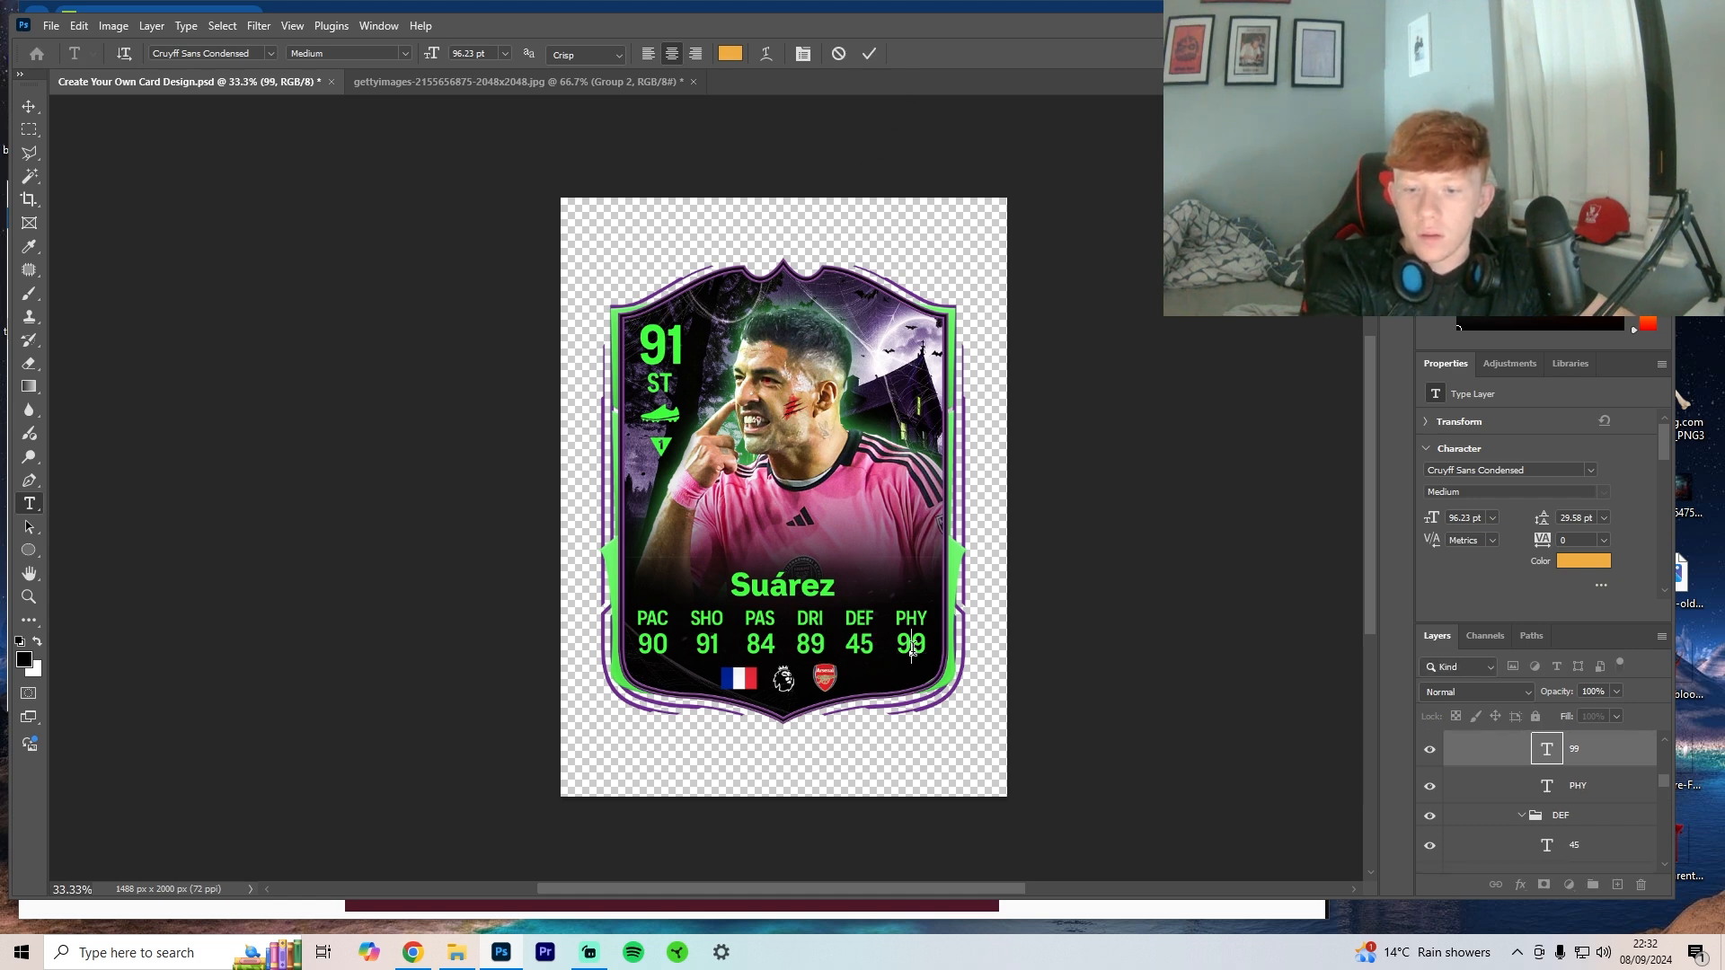
{"action": "key", "text": "BackSpace"}
{"action": "key", "text": "BackSpace"}
{"action": "type", "text": "87"}
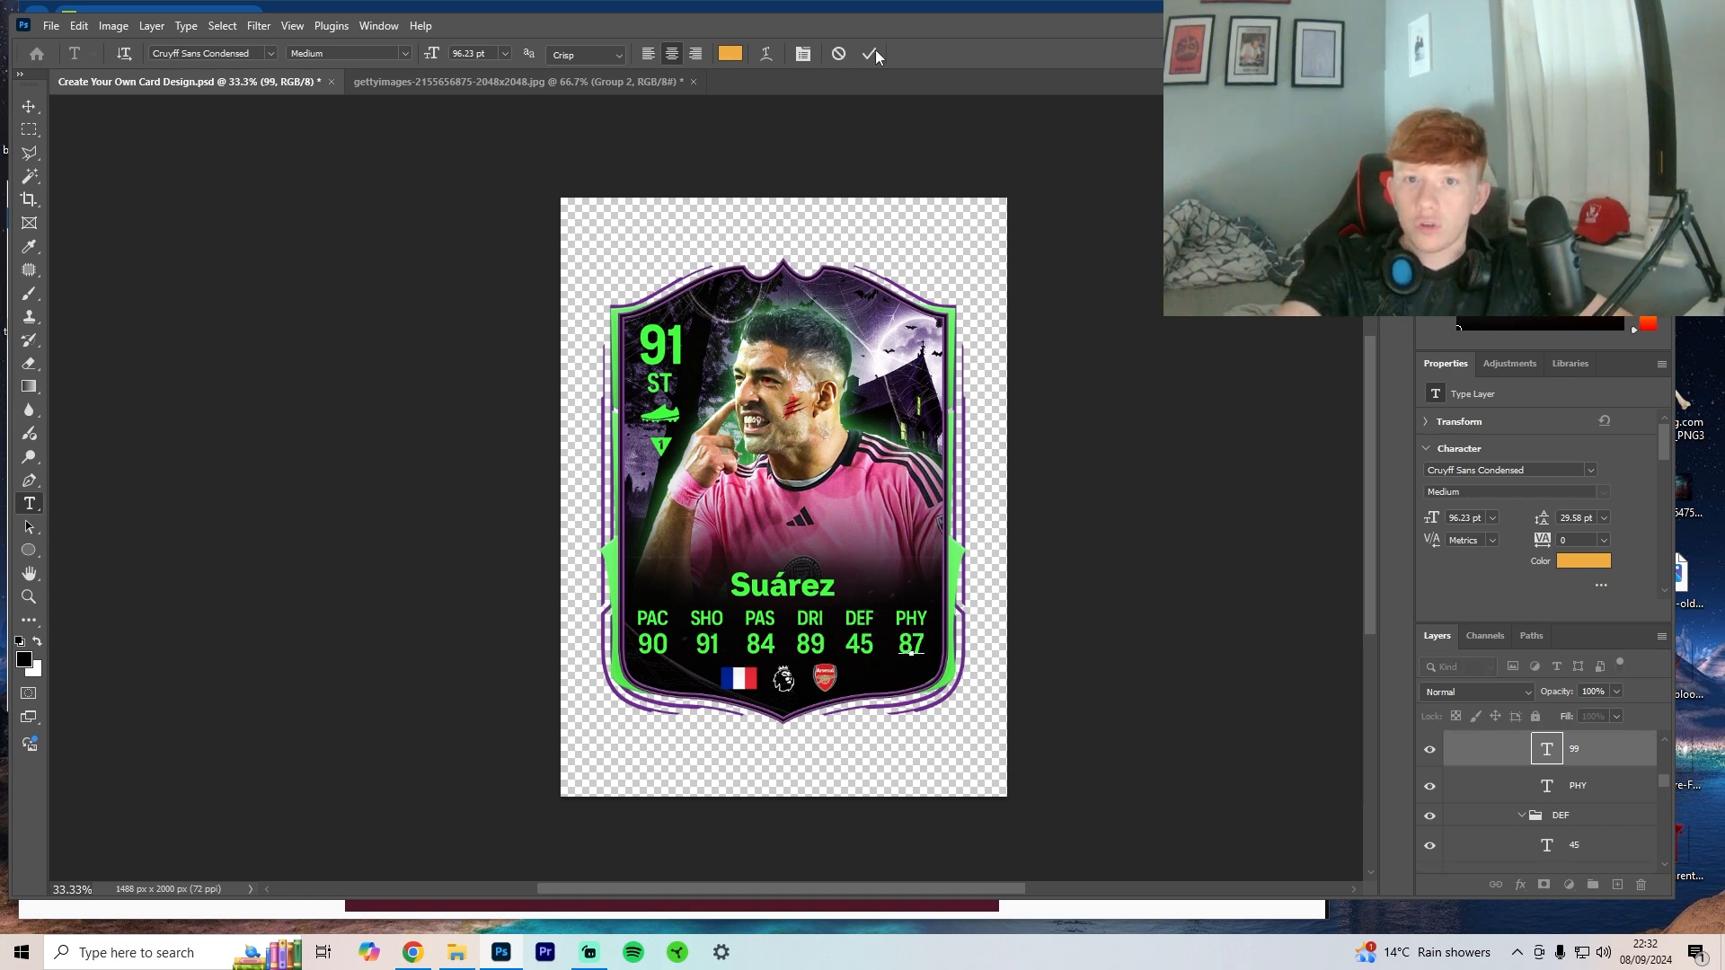
{"action": "left_click", "coordinate": [869, 54]}
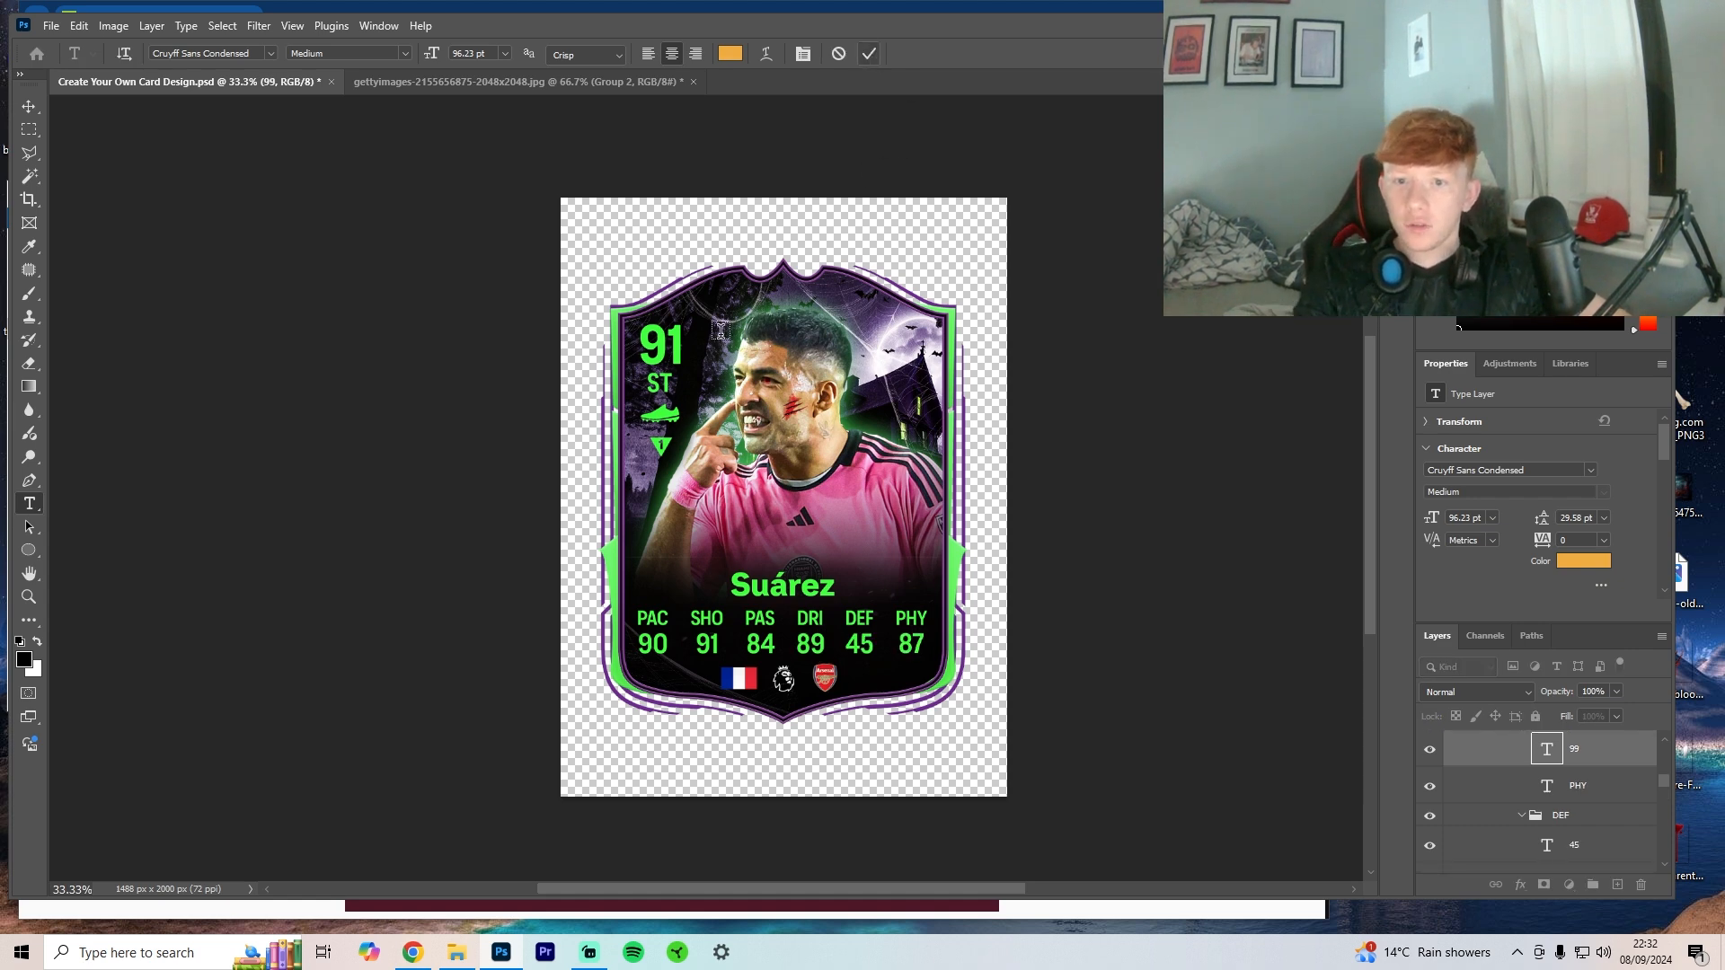
Step: In the Nation smart object, replace the French flag with the Uruguayan flag from the T,U,V,W,X,Y,Z group
{"action": "left_click", "coordinate": [28, 107]}
{"action": "left_click", "coordinate": [739, 679]}
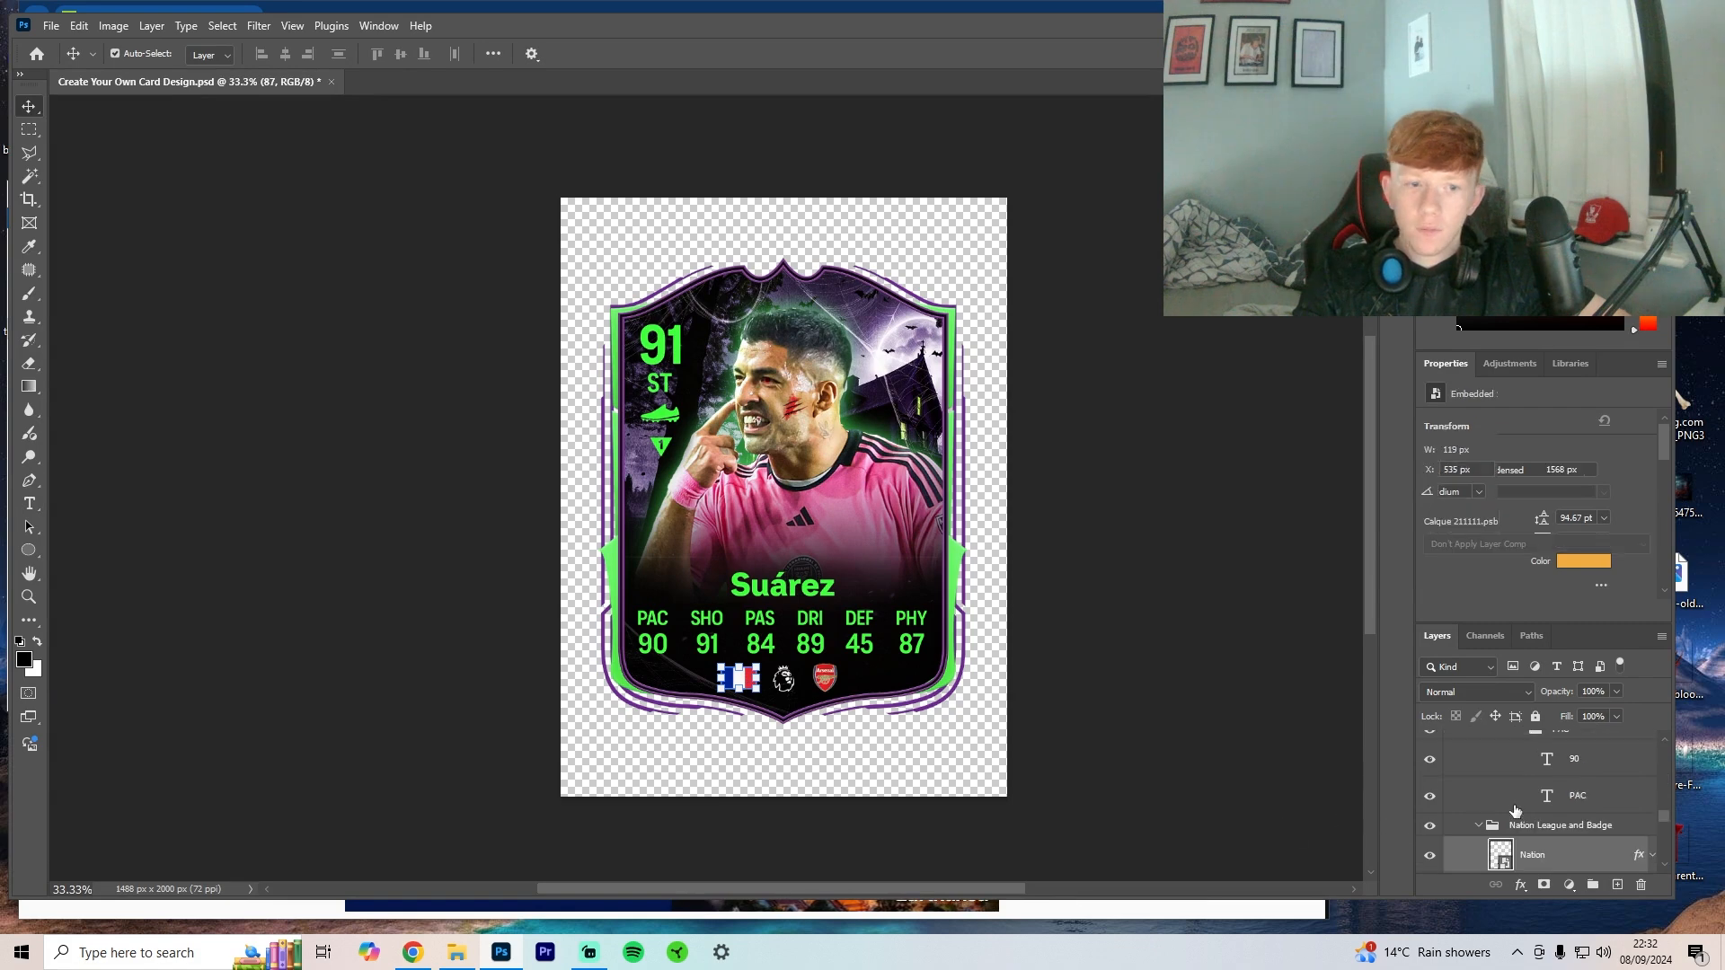
{"action": "double_click", "coordinate": [1512, 864]}
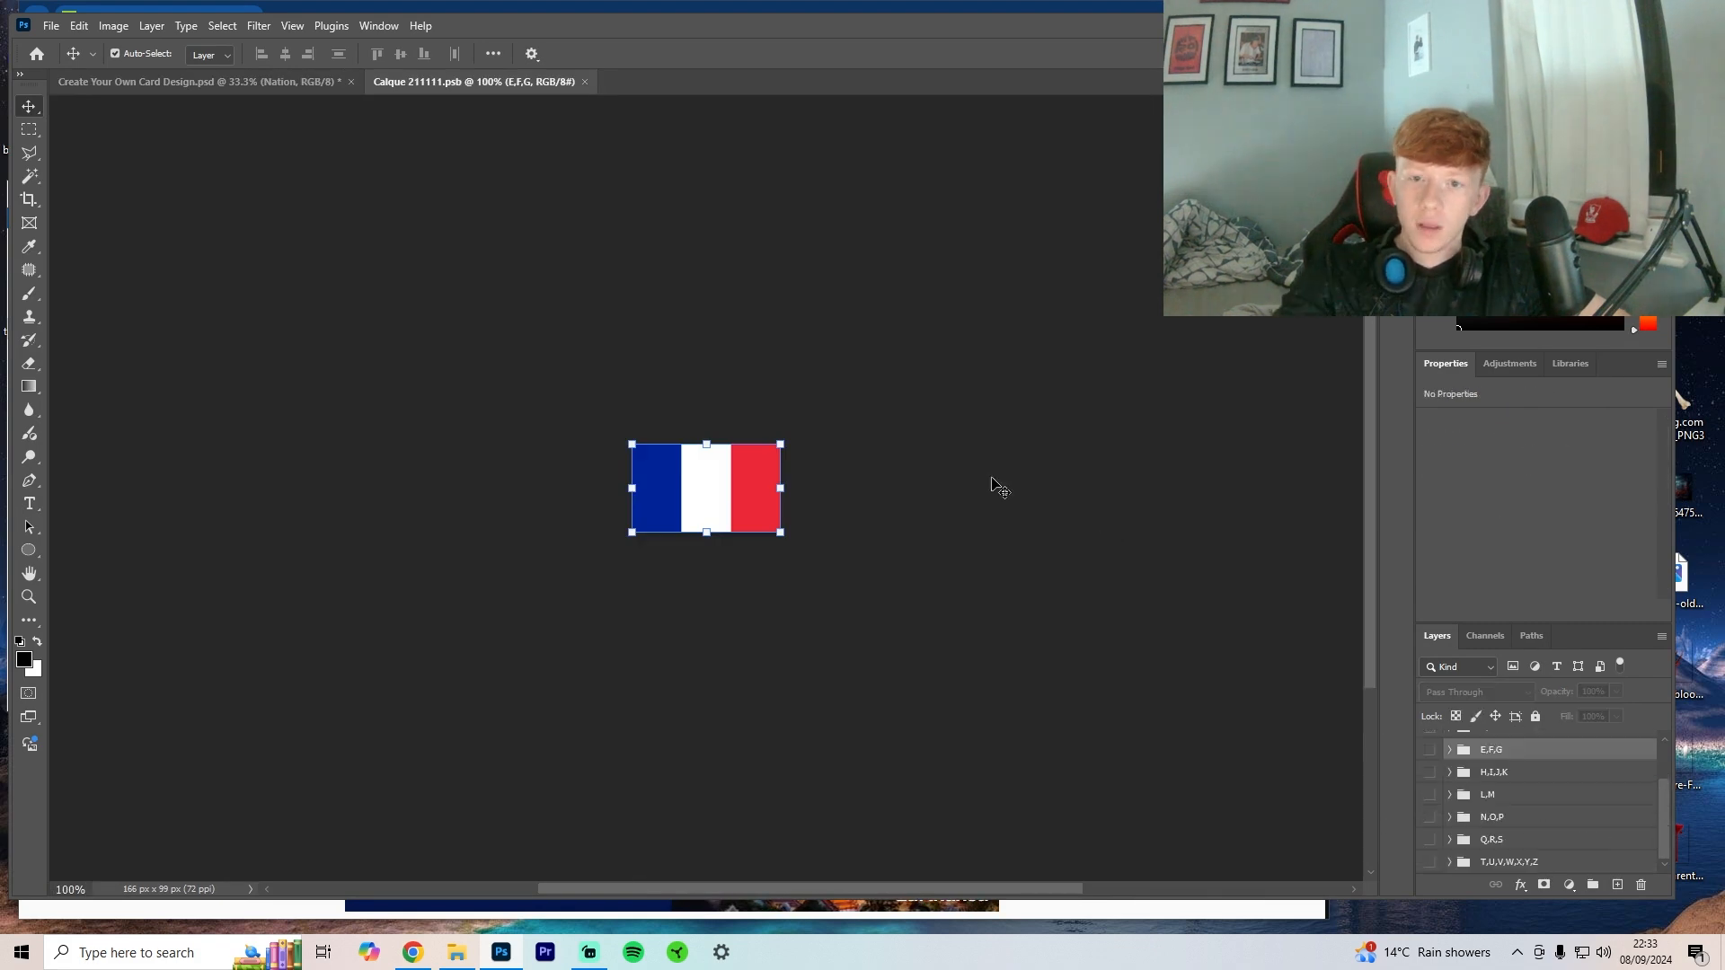
{"action": "scroll", "coordinate": [1453, 773], "scroll_direction": "up", "scroll_amount": 3}
{"action": "left_click", "coordinate": [1430, 745]}
{"action": "scroll", "coordinate": [1428, 763], "scroll_direction": "down", "scroll_amount": 3}
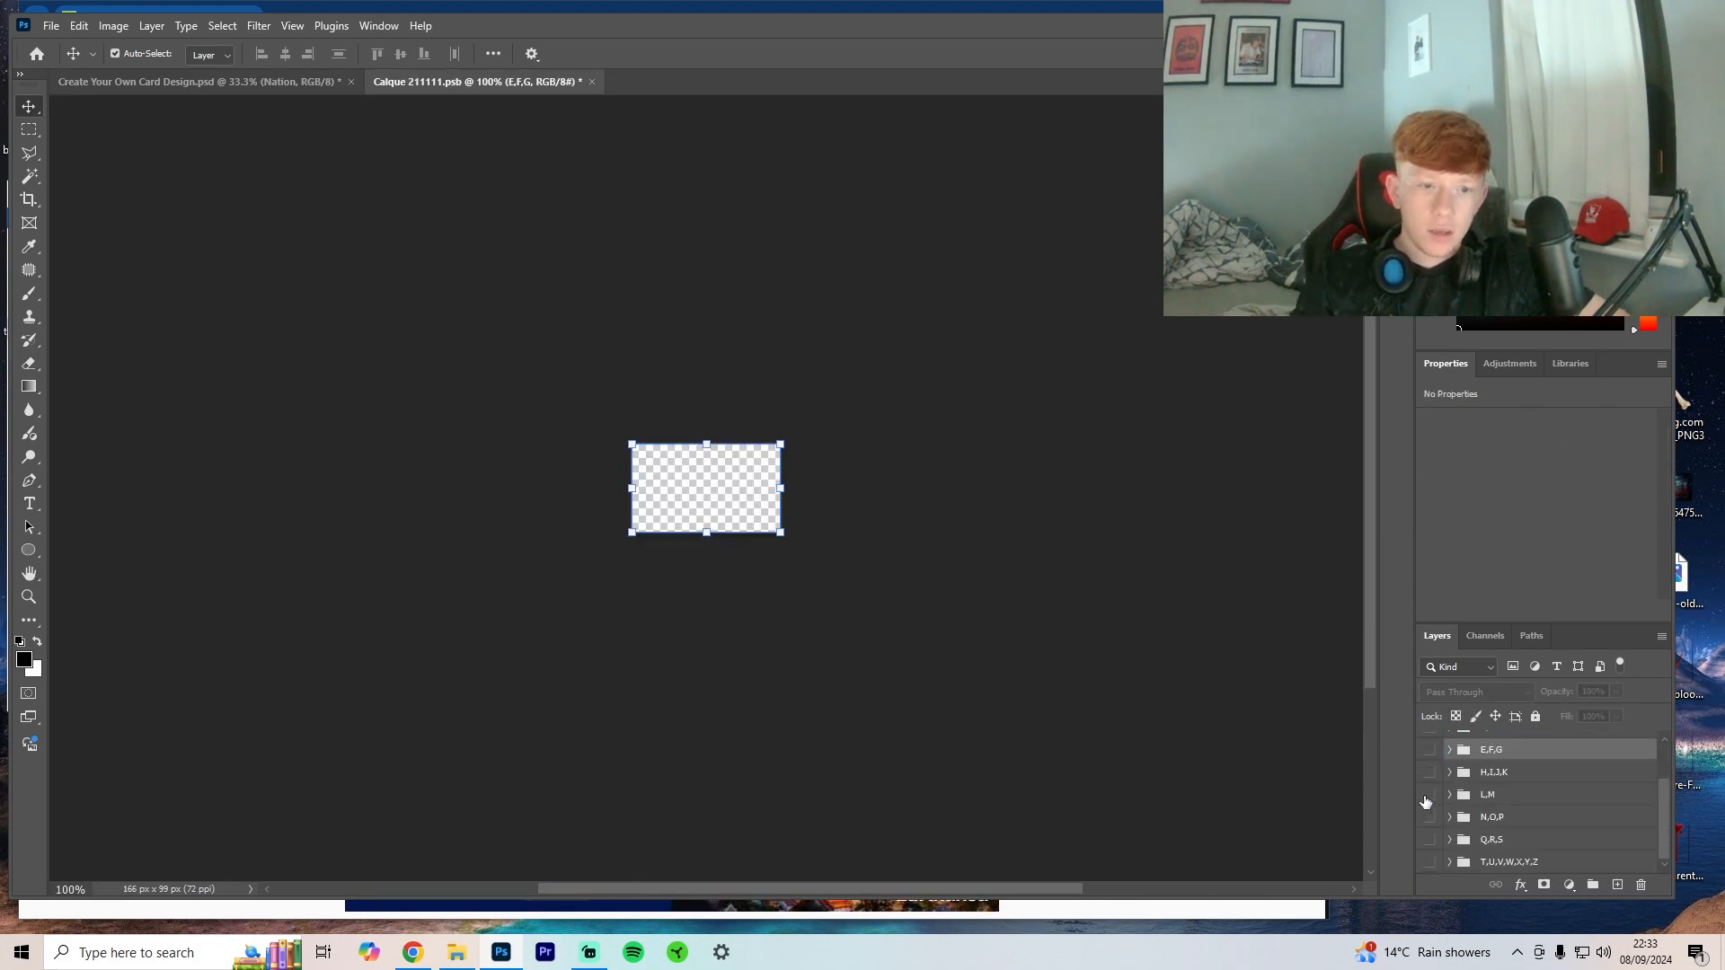
{"action": "left_click", "coordinate": [1429, 864]}
{"action": "left_click", "coordinate": [1448, 863]}
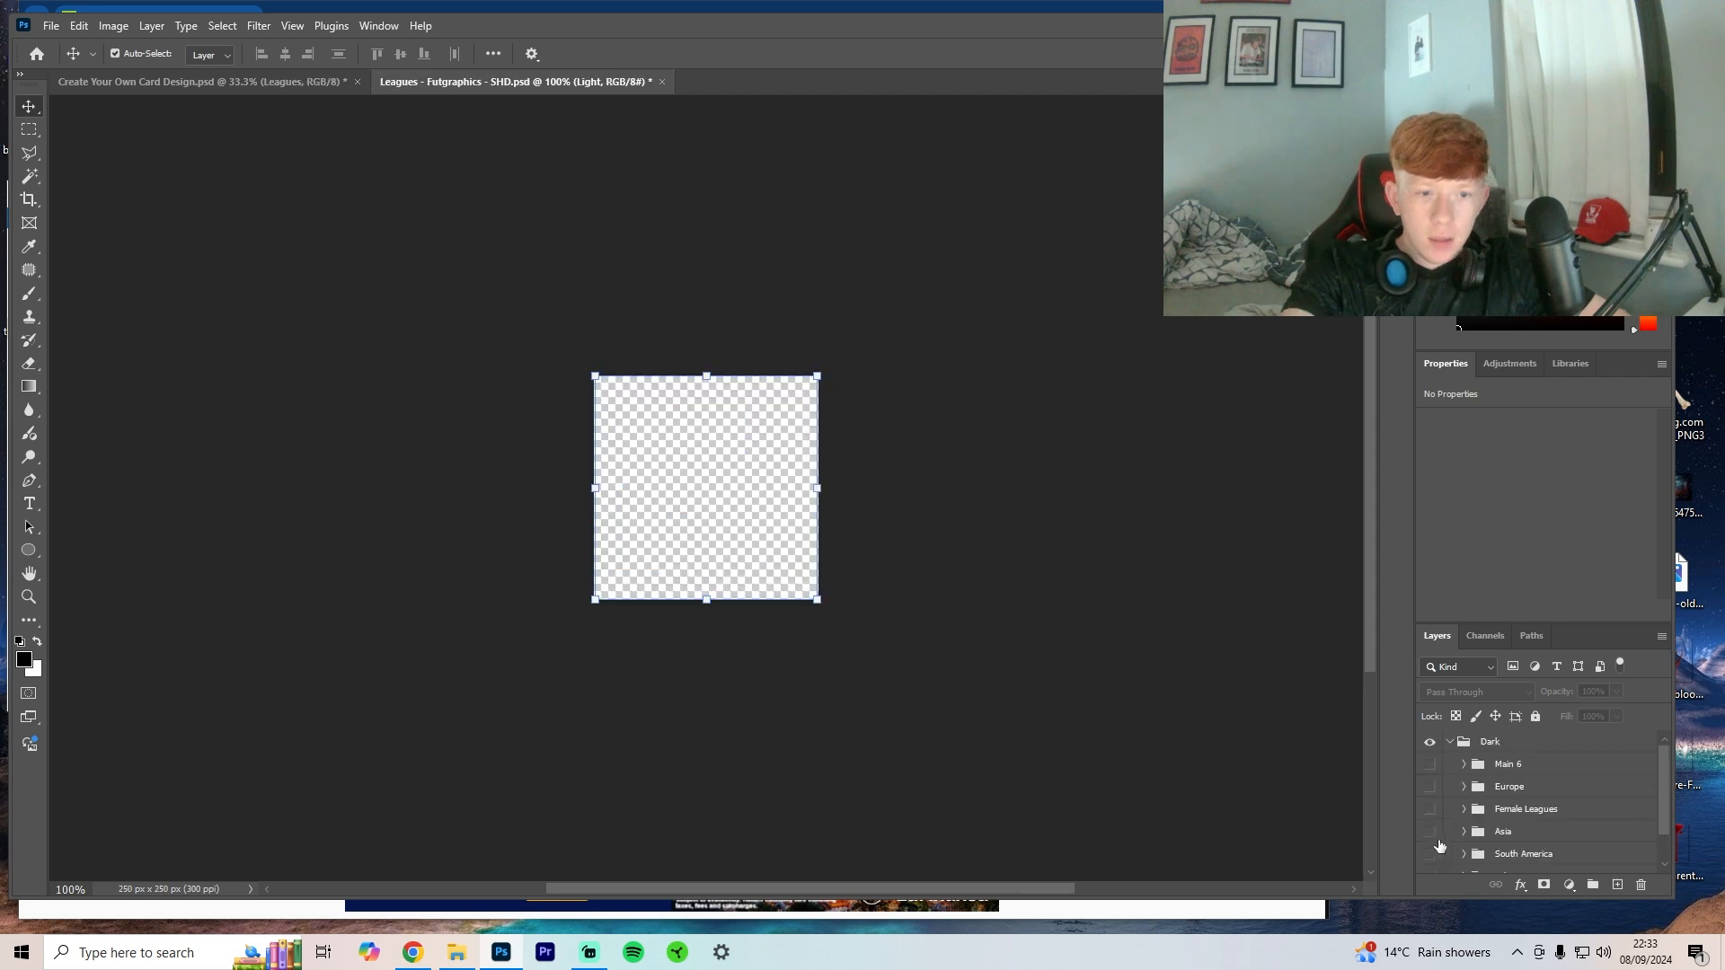
Step: Show the MLS logo from the Others group under Dark in the Leagues smart object and save it
{"action": "left_click", "coordinate": [1430, 839]}
{"action": "key", "text": "ctrl+s"}
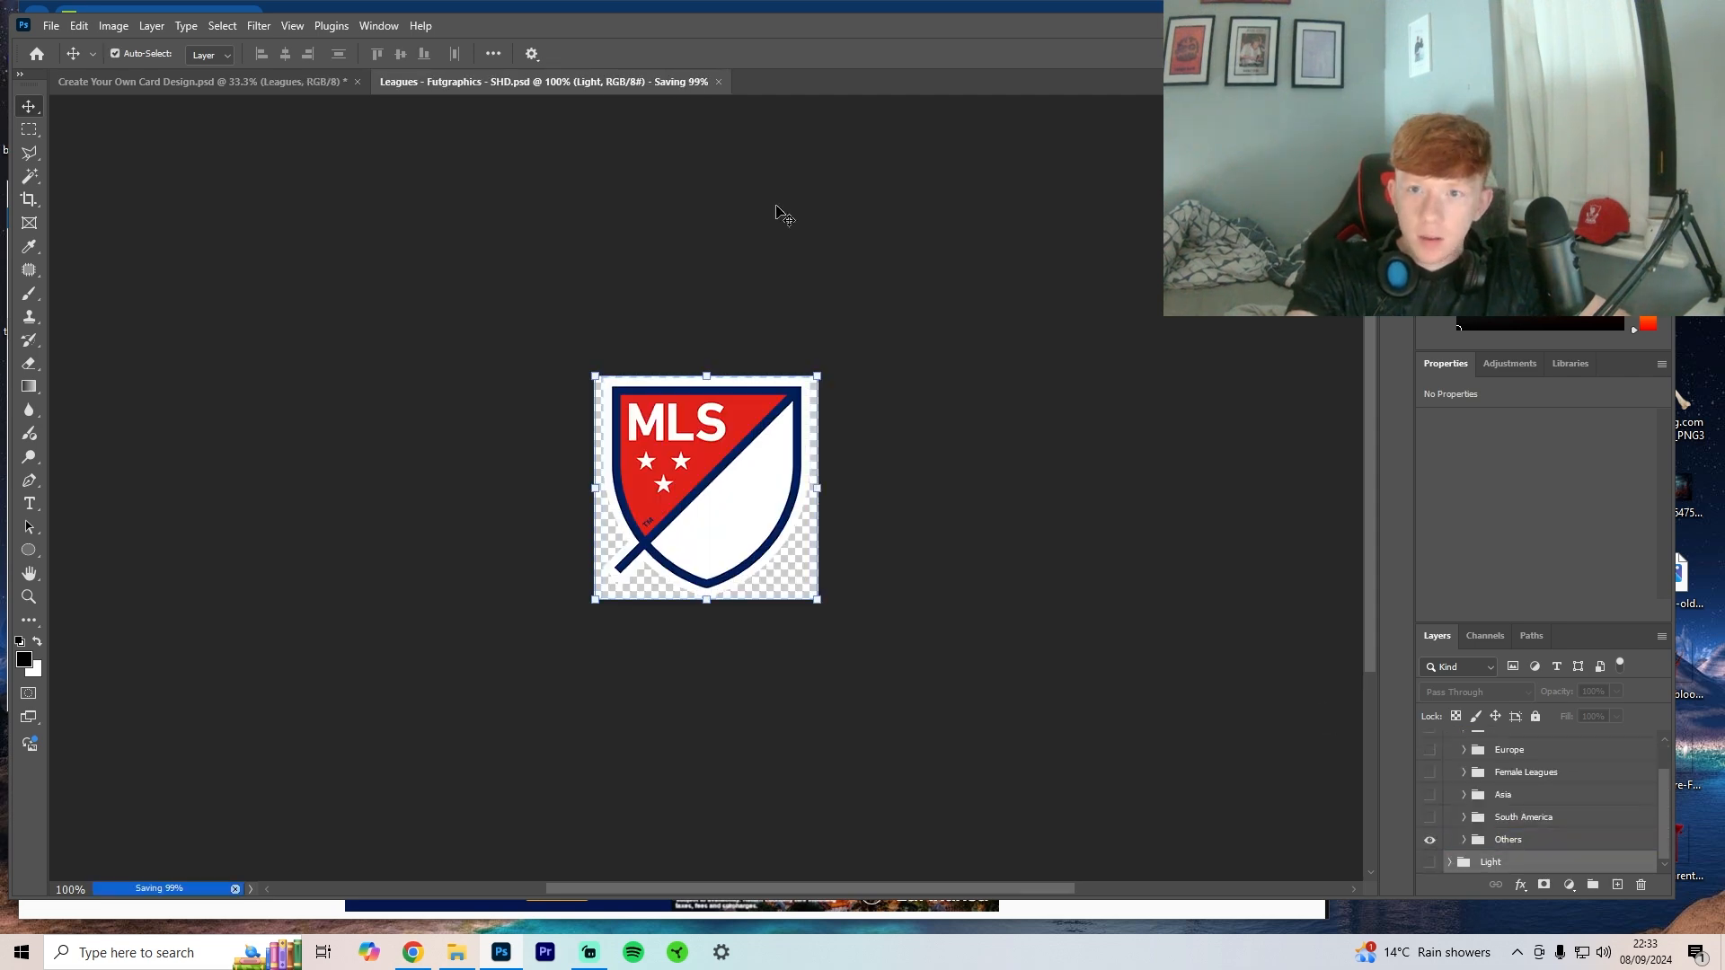
Step: Open the contents of the Badges smart object holding the Arsenal crest
{"action": "left_click", "coordinate": [824, 680]}
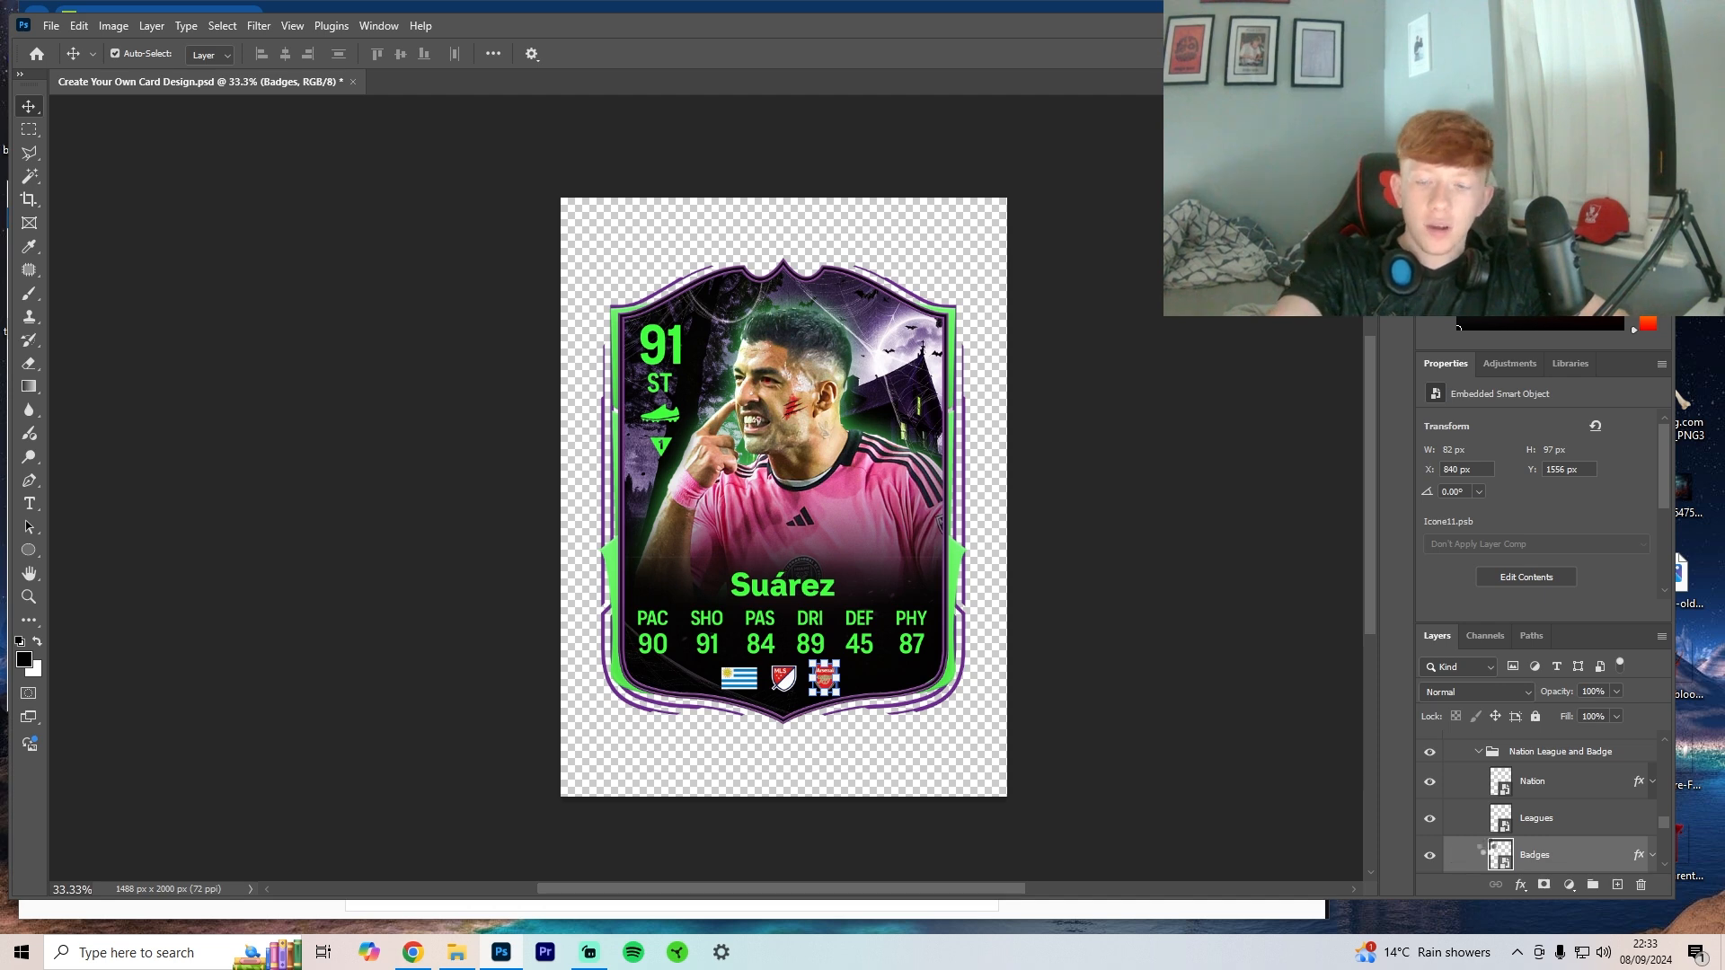
{"action": "double_click", "coordinate": [1483, 845]}
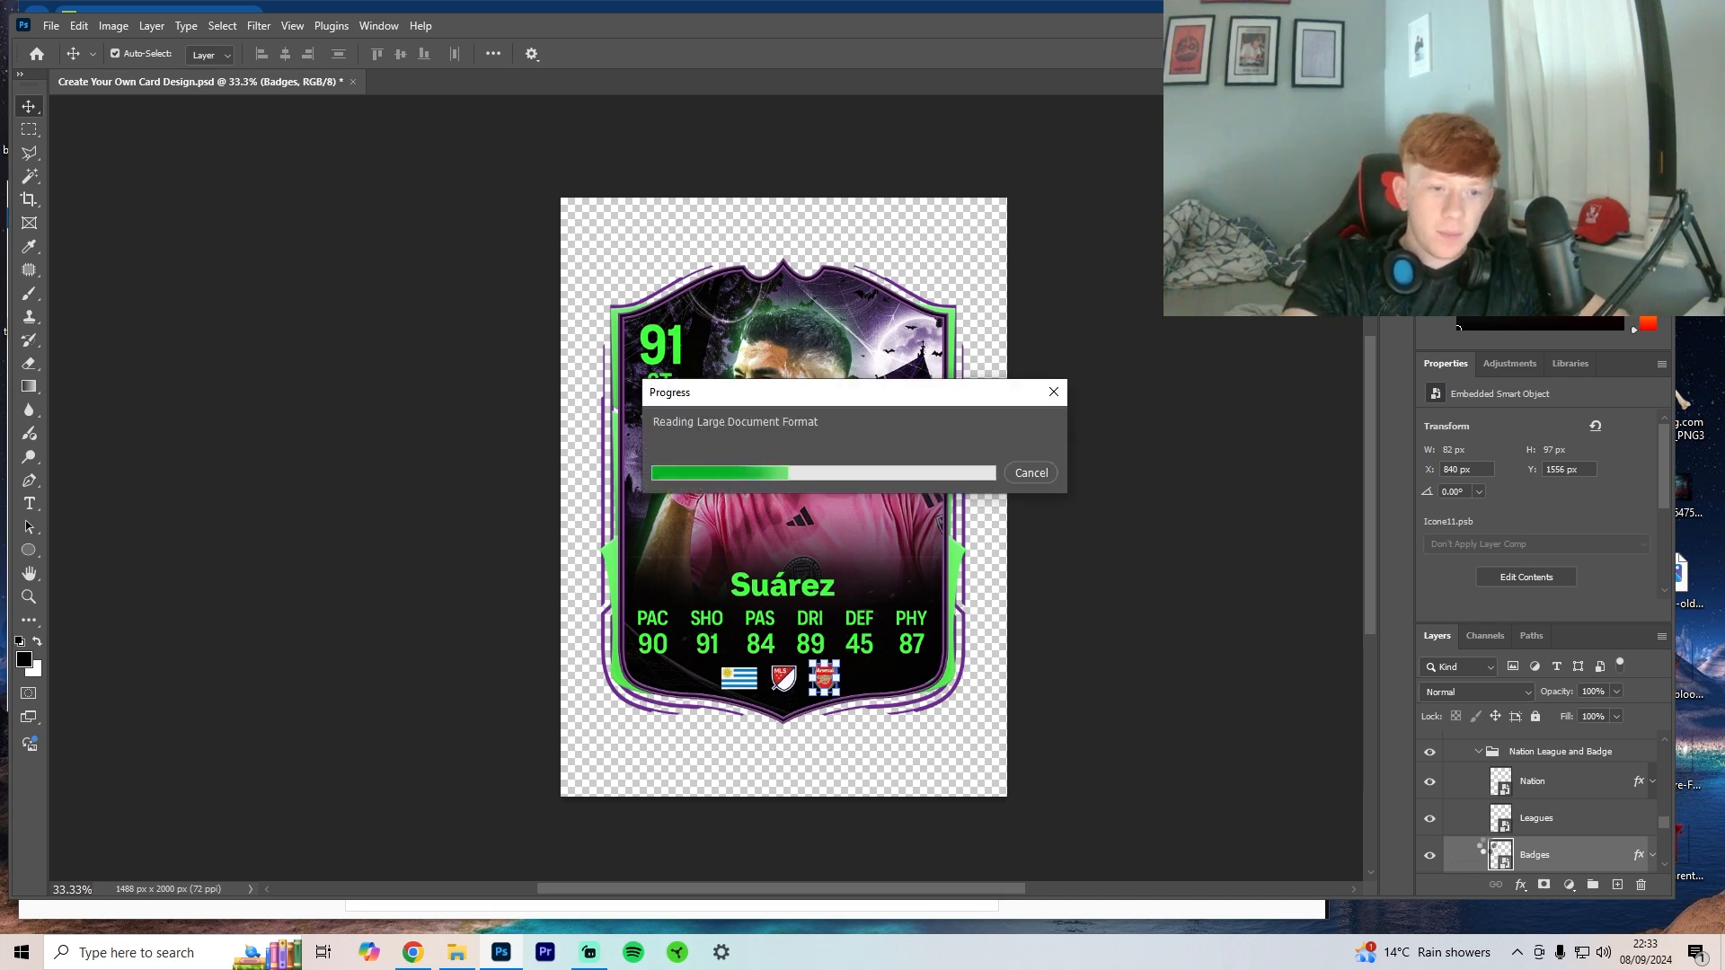